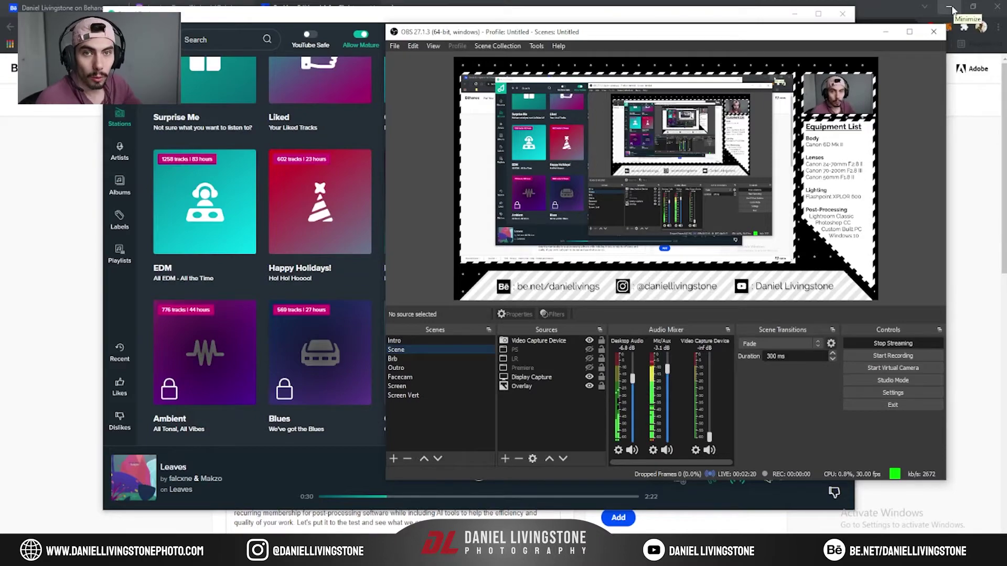
Minimize the OBS and Pretzel Rocks windows, then switch to Luminar AI and maximize its window.
{"action": "left_click", "coordinate": [885, 31]}
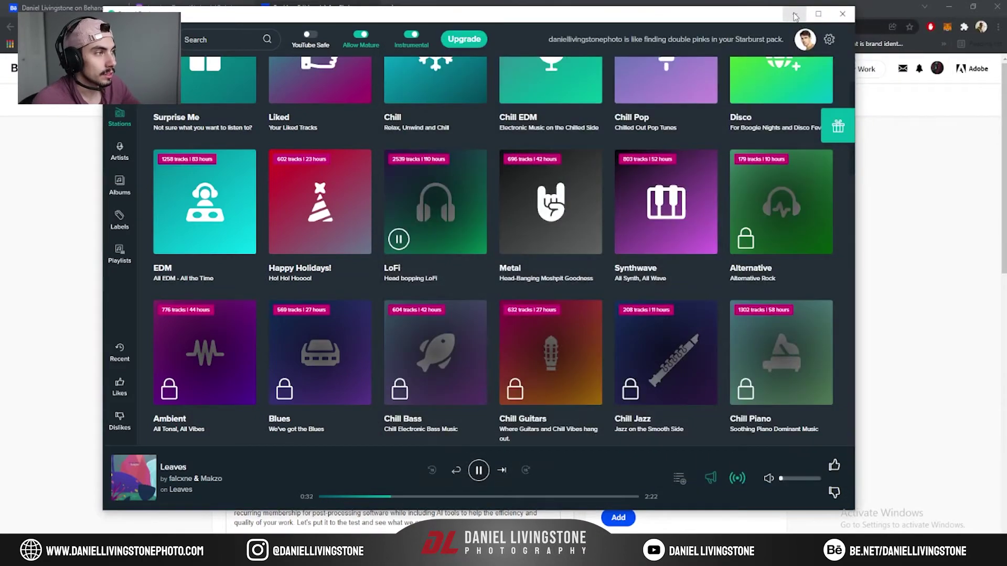
{"action": "left_click", "coordinate": [795, 14]}
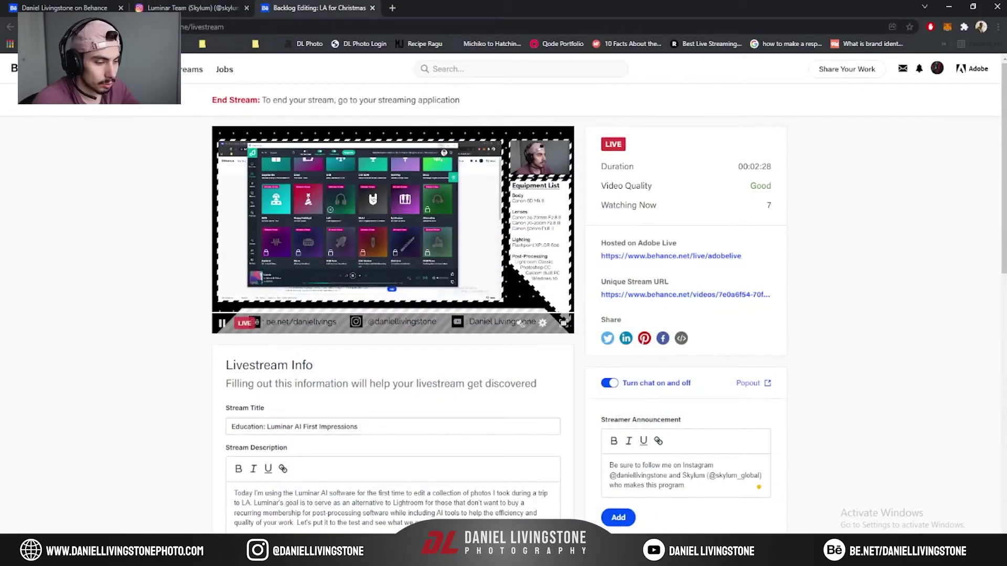
{"action": "left_click", "coordinate": [412, 556]}
{"action": "mouse_move", "coordinate": [452, 556]}
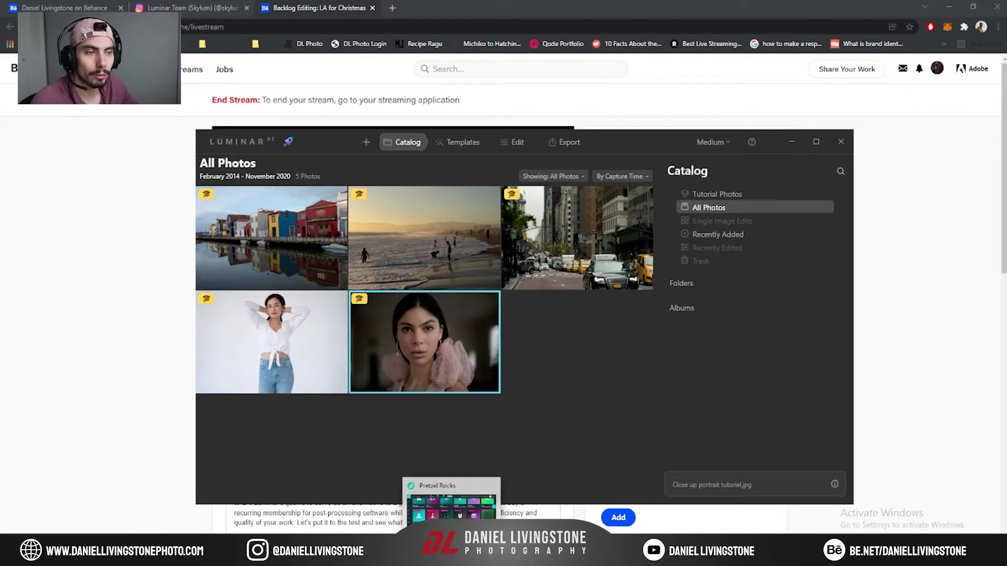
{"action": "left_click_drag", "start_coordinate": [638, 147], "coordinate": [621, 72]}
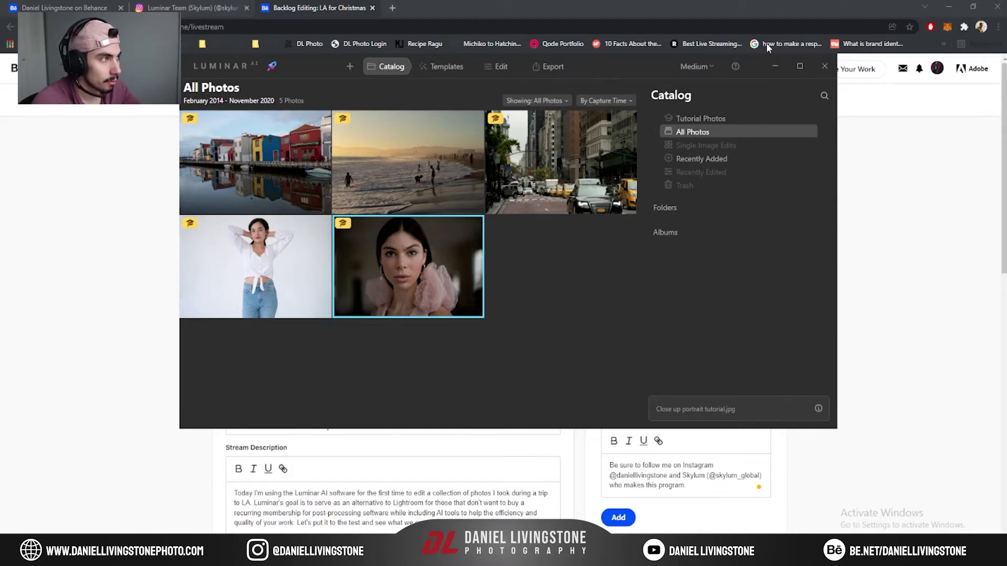
{"action": "left_click_drag", "start_coordinate": [634, 65], "coordinate": [637, 5]}
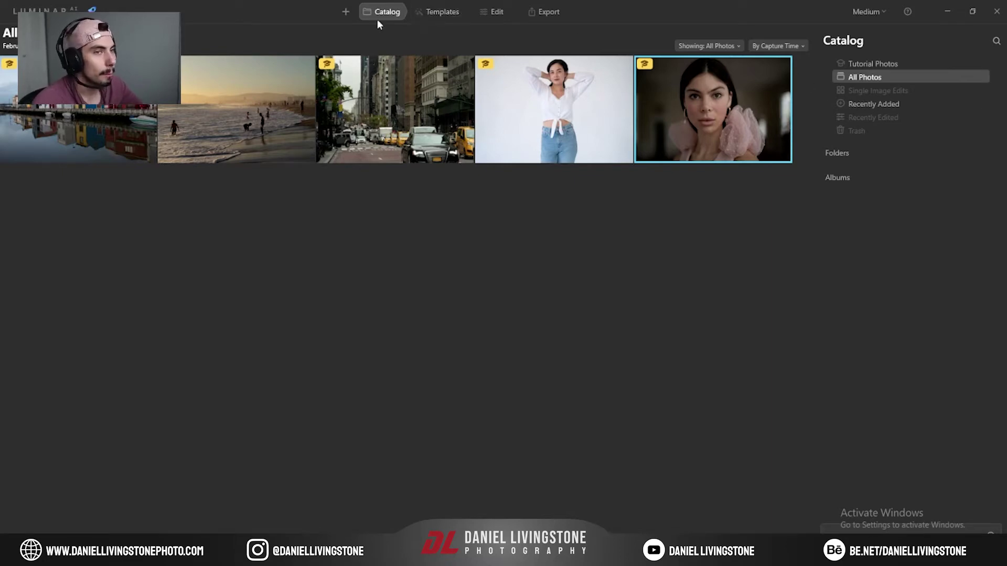
Add the Luminar Test folder from DLPhoto 21+ (X:), 2021 01 Spring, LA Trip to the catalog.
{"action": "left_click", "coordinate": [346, 13]}
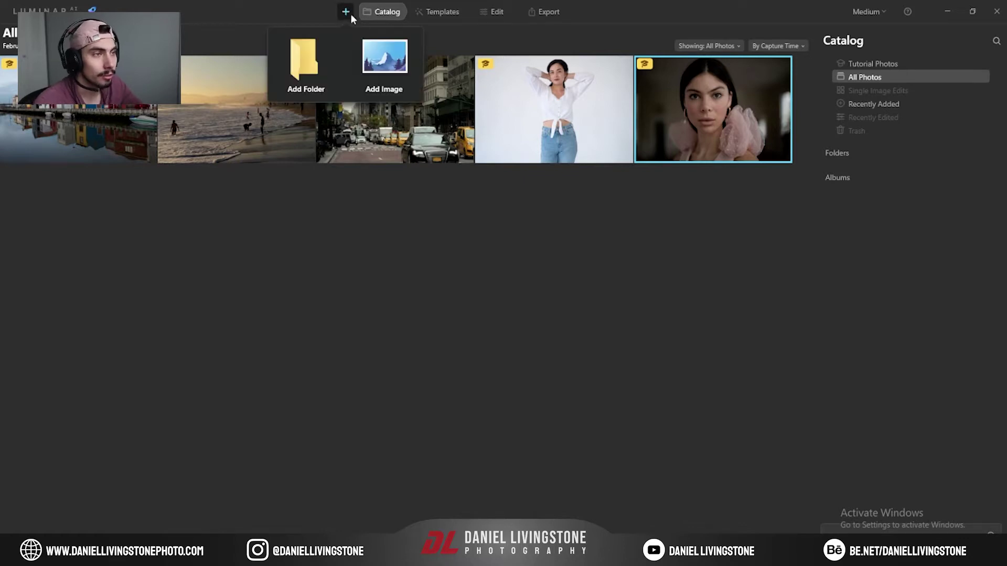
{"action": "left_click", "coordinate": [319, 56]}
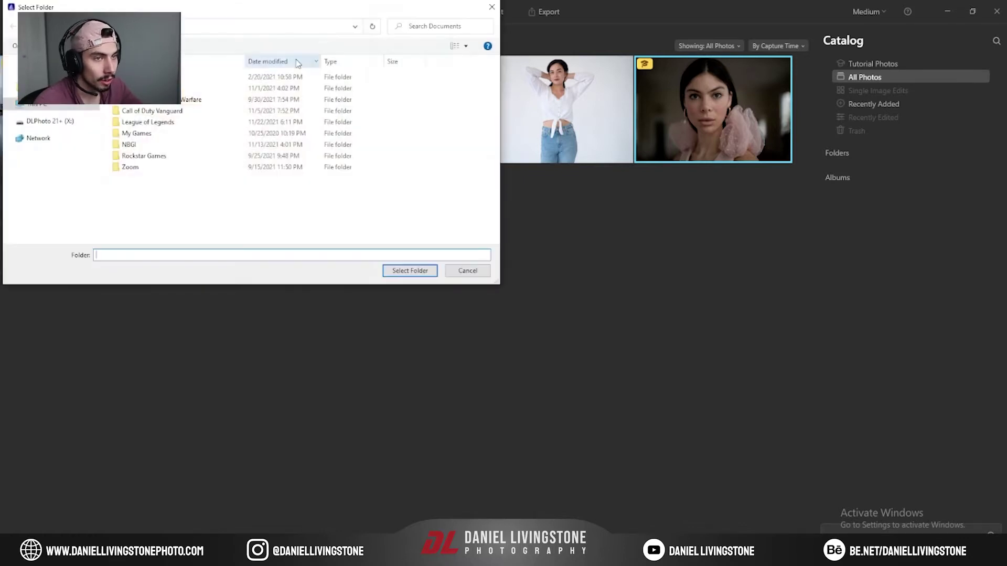
{"action": "left_click", "coordinate": [42, 122]}
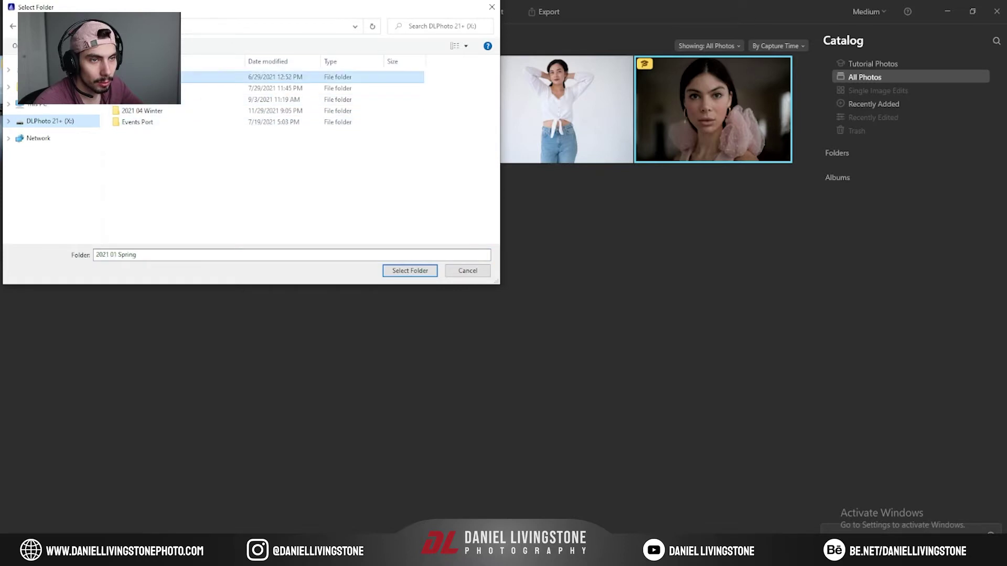
{"action": "double_click", "coordinate": [191, 77]}
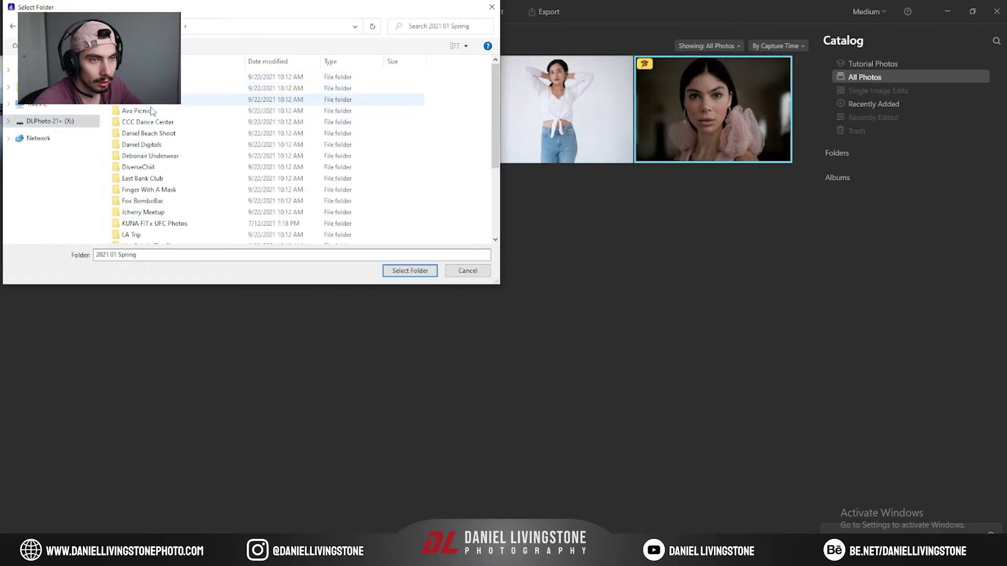
{"action": "double_click", "coordinate": [141, 234]}
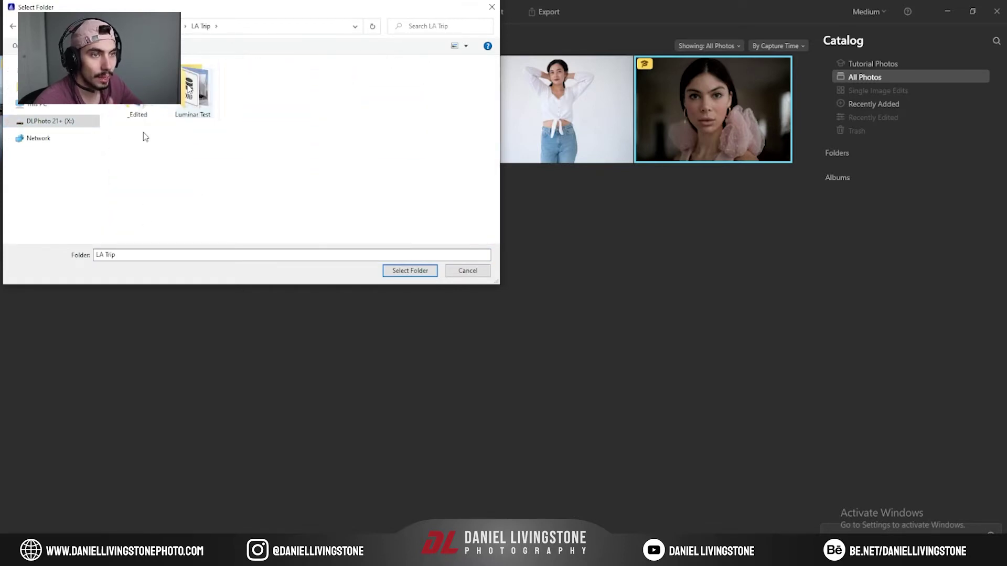
{"action": "double_click", "coordinate": [189, 84]}
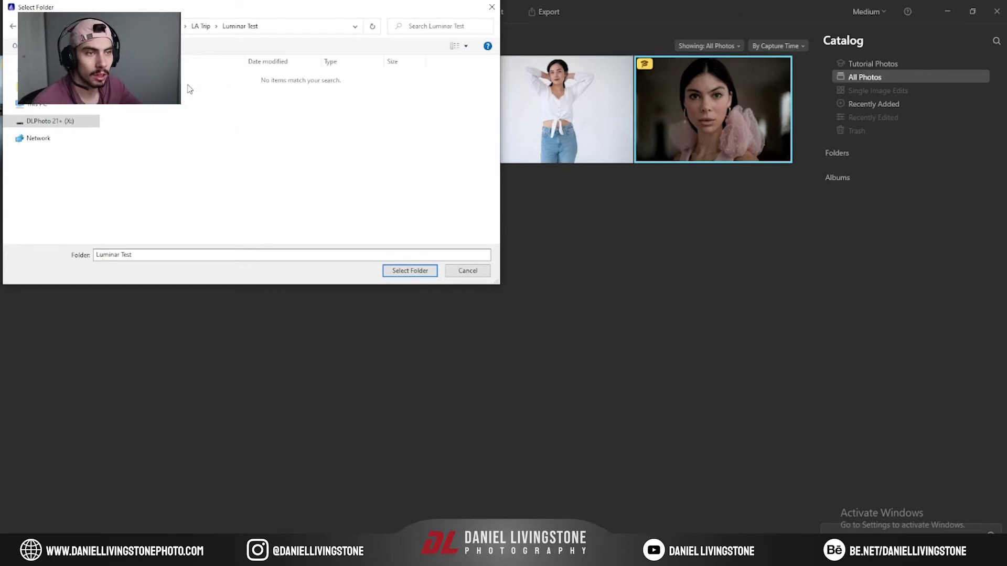
{"action": "left_click", "coordinate": [398, 271]}
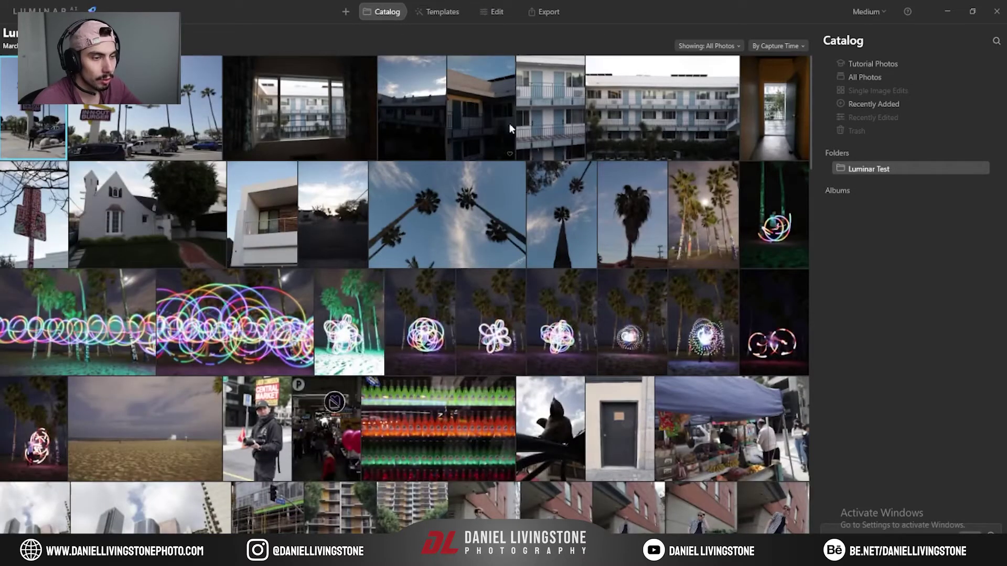
Browse the photos in the Luminar Test folder and inspect the man in DL_LATRIP_004.CR2 at 100% zoom.
{"action": "scroll", "coordinate": [515, 169], "scroll_direction": "down", "scroll_amount": 1}
{"action": "scroll", "coordinate": [516, 168], "scroll_direction": "down", "scroll_amount": 10}
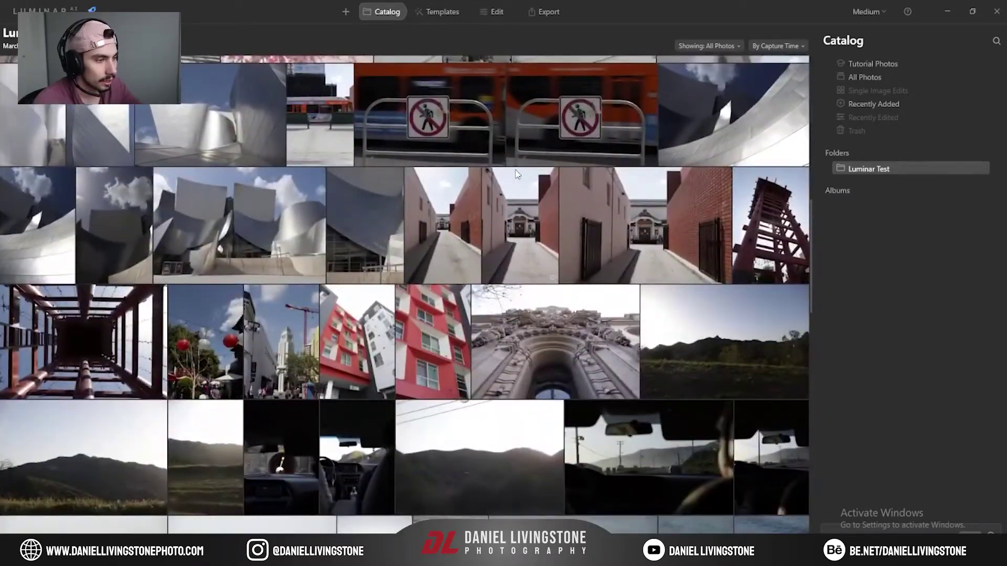
{"action": "mouse_move", "coordinate": [810, 212]}
{"action": "left_mouse_down"}
{"action": "mouse_move", "coordinate": [823, 268]}
{"action": "mouse_move", "coordinate": [813, 339]}
{"action": "left_mouse_up"}
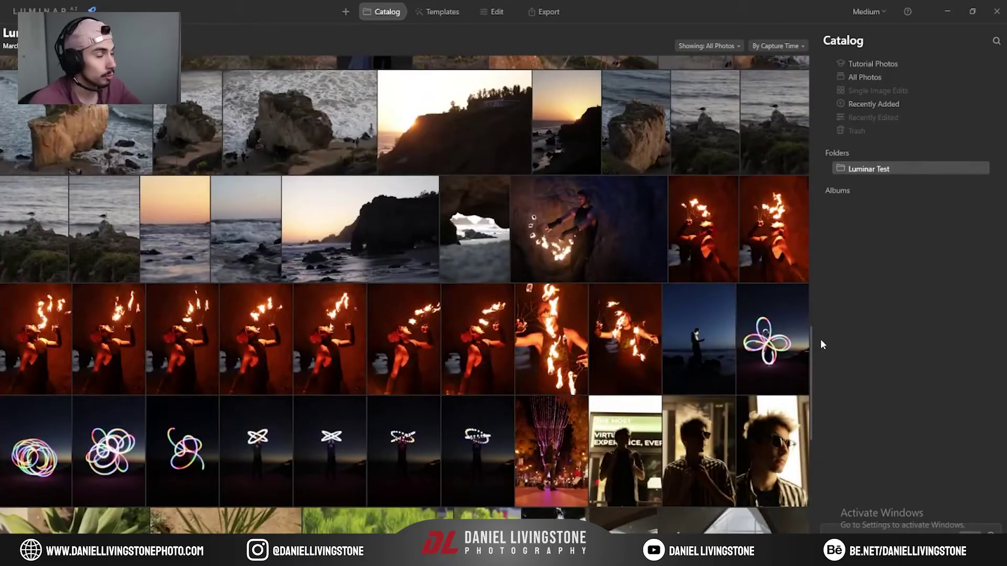
{"action": "mouse_move", "coordinate": [821, 342]}
{"action": "left_mouse_down"}
{"action": "mouse_move", "coordinate": [834, 465]}
{"action": "mouse_move", "coordinate": [842, 405]}
{"action": "mouse_move", "coordinate": [824, 55]}
{"action": "left_mouse_up"}
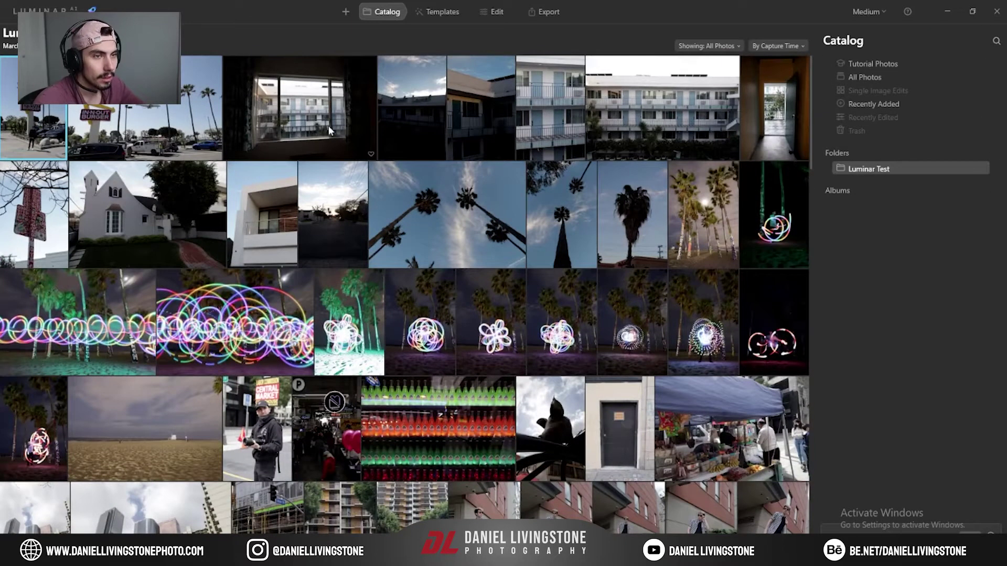
{"action": "double_click", "coordinate": [42, 136]}
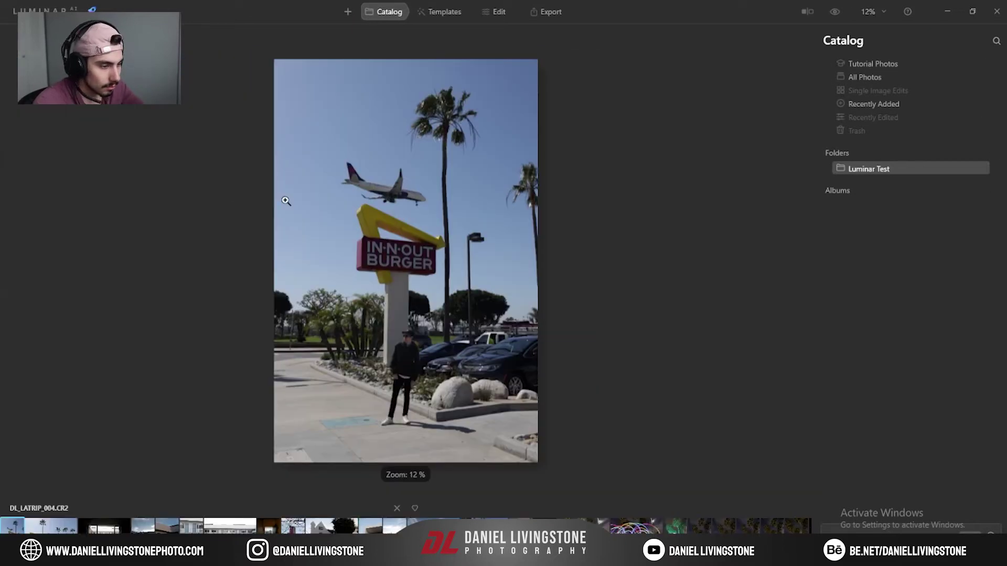
{"action": "left_click", "coordinate": [410, 343]}
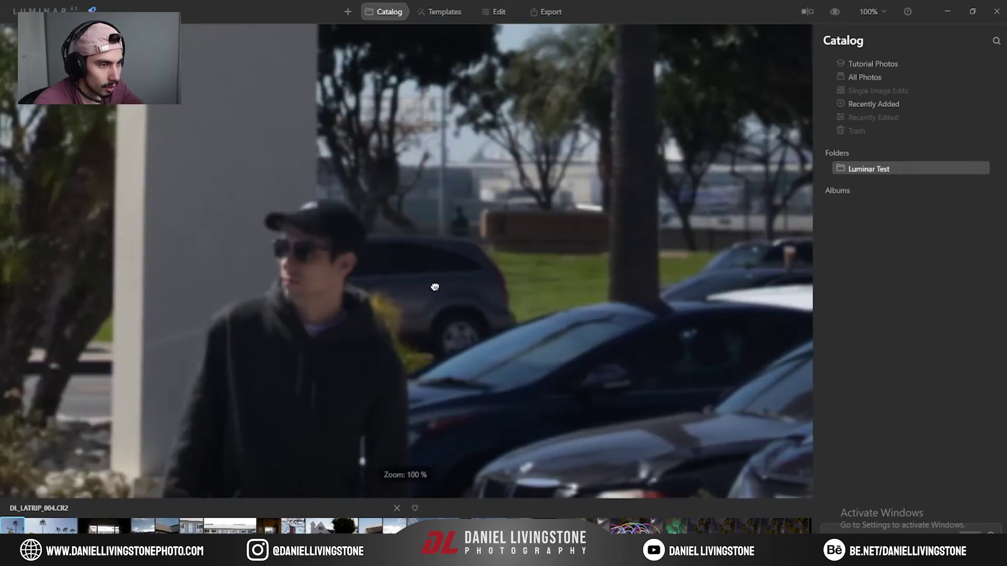
{"action": "left_click_drag", "start_coordinate": [378, 277], "coordinate": [488, 281]}
{"action": "double_click", "coordinate": [488, 281]}
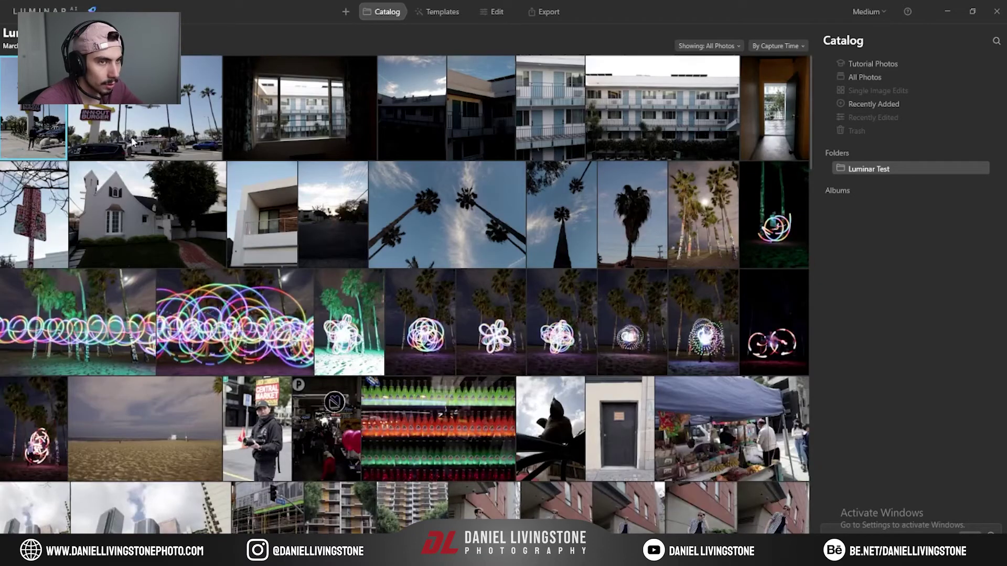
View DL_LATRIP_013.CR2 as a single image, alternating between it and the thumbnail grid.
{"action": "double_click", "coordinate": [166, 137]}
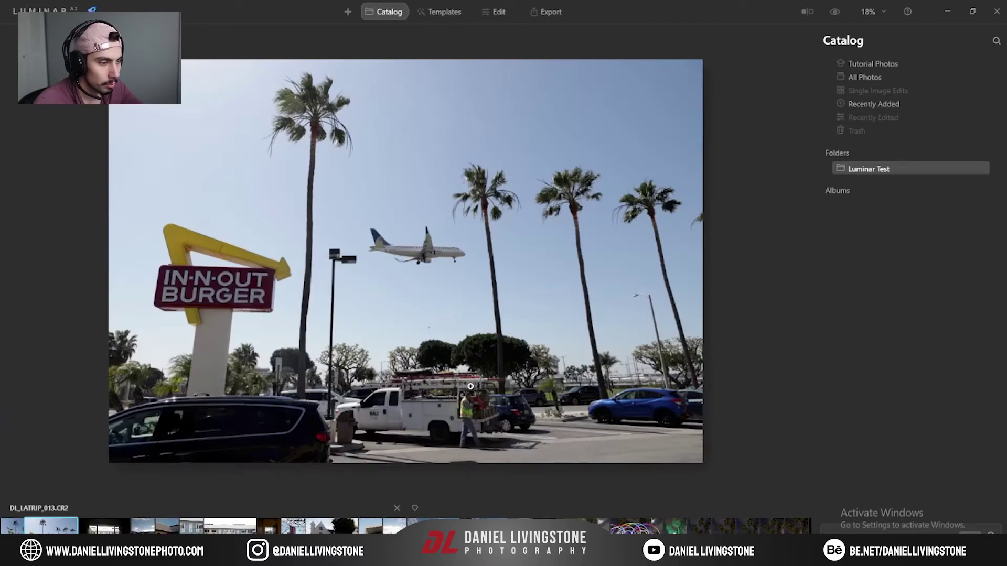
{"action": "double_click", "coordinate": [285, 271]}
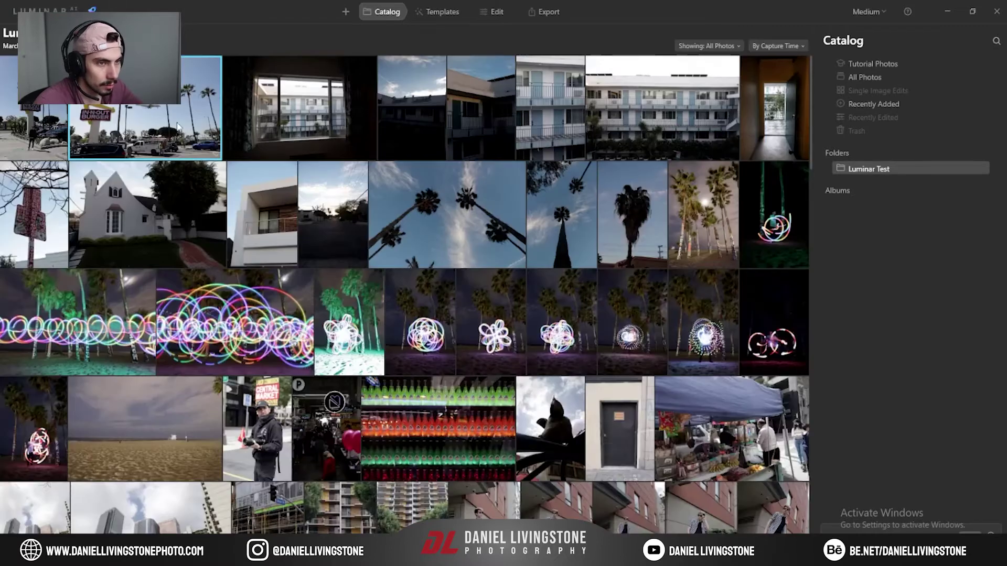
{"action": "double_click", "coordinate": [273, 266]}
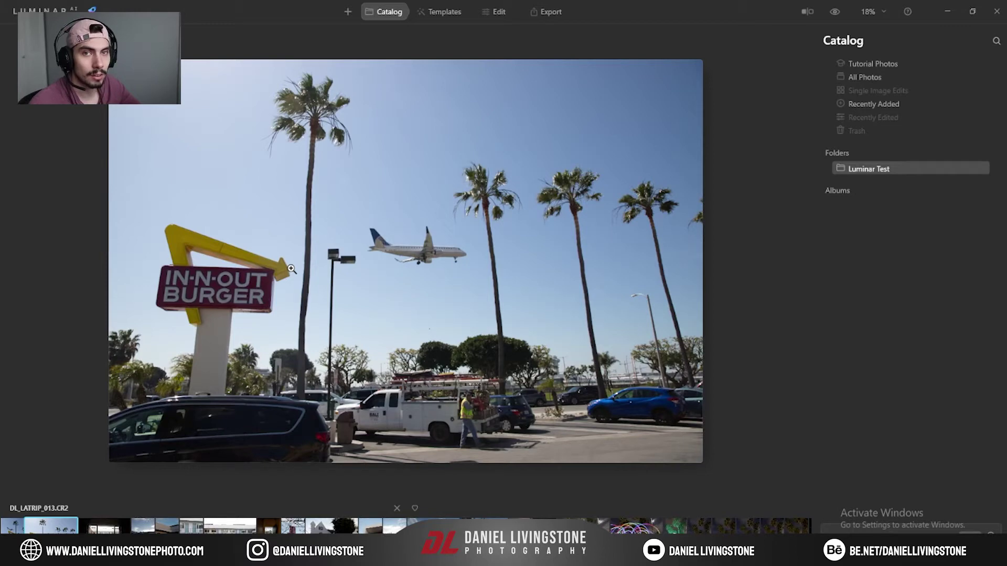
{"action": "double_click", "coordinate": [262, 270]}
{"action": "double_click", "coordinate": [138, 154]}
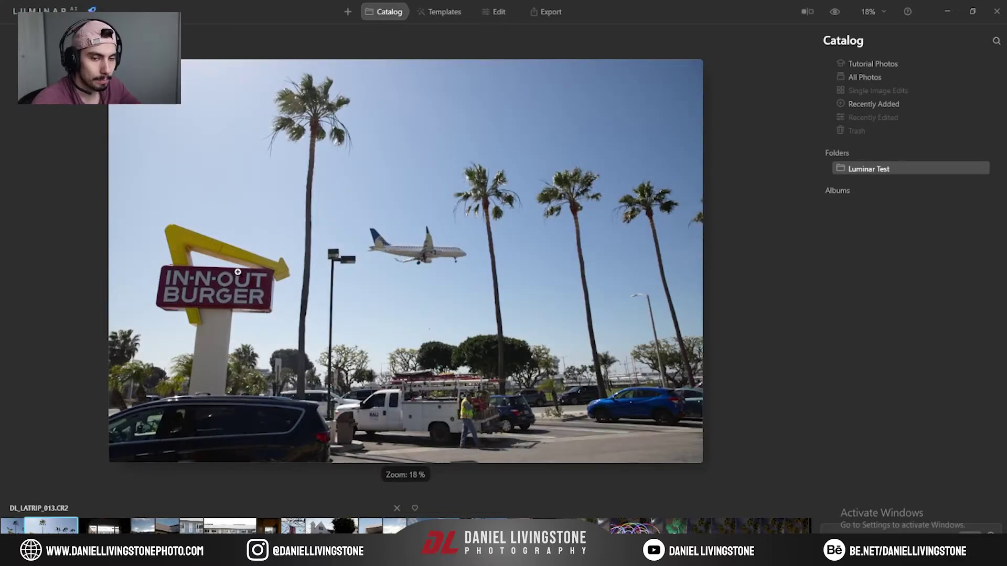
Examine the sign, lamp post and airplane in DL_LATRIP_013.CR2 at 100% zoom and return to the full image.
{"action": "left_click", "coordinate": [236, 278]}
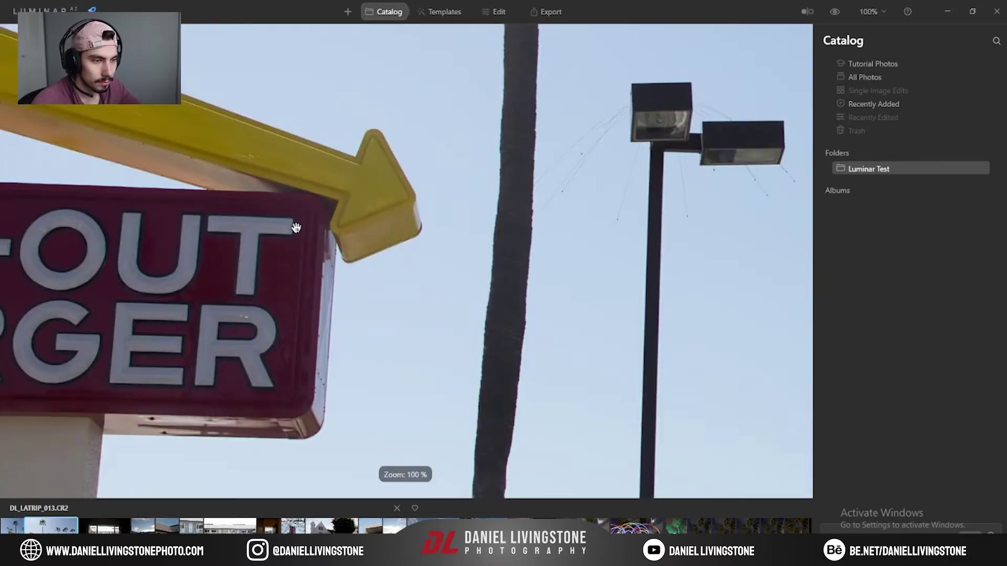
{"action": "left_click_drag", "start_coordinate": [294, 227], "coordinate": [743, 254]}
{"action": "left_click_drag", "start_coordinate": [679, 252], "coordinate": [534, 319]}
{"action": "left_click_drag", "start_coordinate": [616, 247], "coordinate": [425, 171]}
{"action": "left_click_drag", "start_coordinate": [745, 197], "coordinate": [379, 162]}
{"action": "left_click_drag", "start_coordinate": [670, 93], "coordinate": [291, 187]}
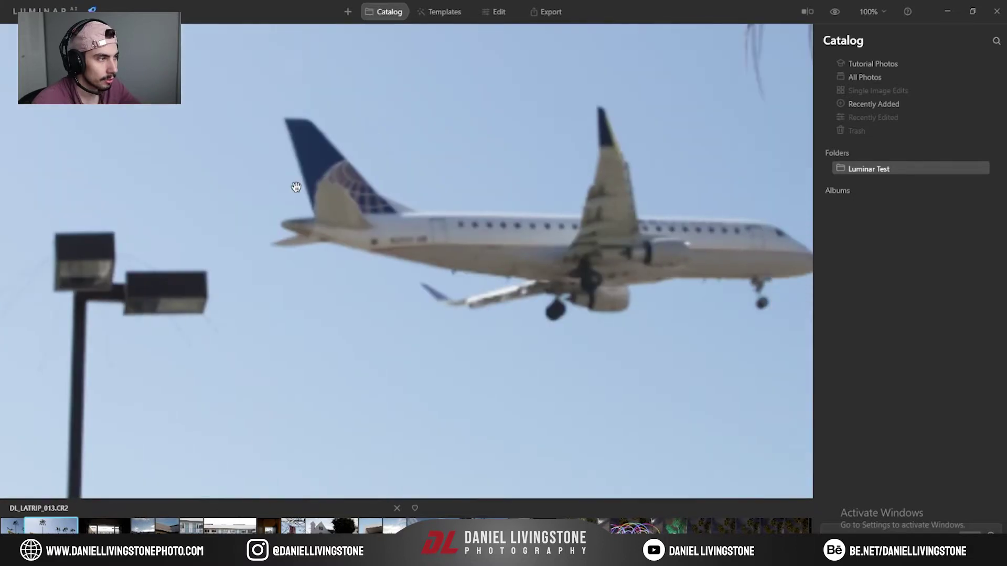
{"action": "left_click_drag", "start_coordinate": [555, 174], "coordinate": [425, 173]}
{"action": "left_click", "coordinate": [546, 182]}
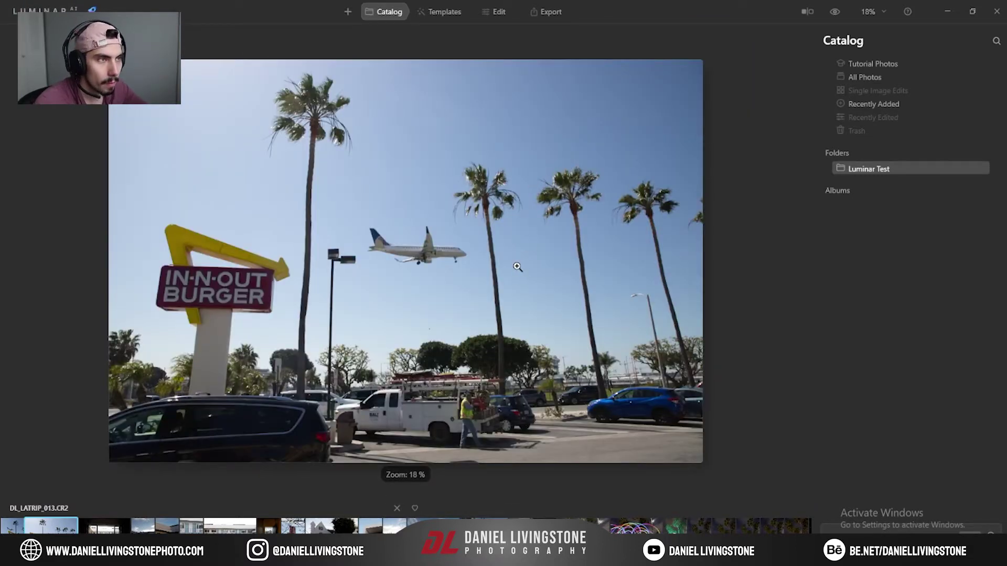
{"action": "right_click", "coordinate": [53, 527]}
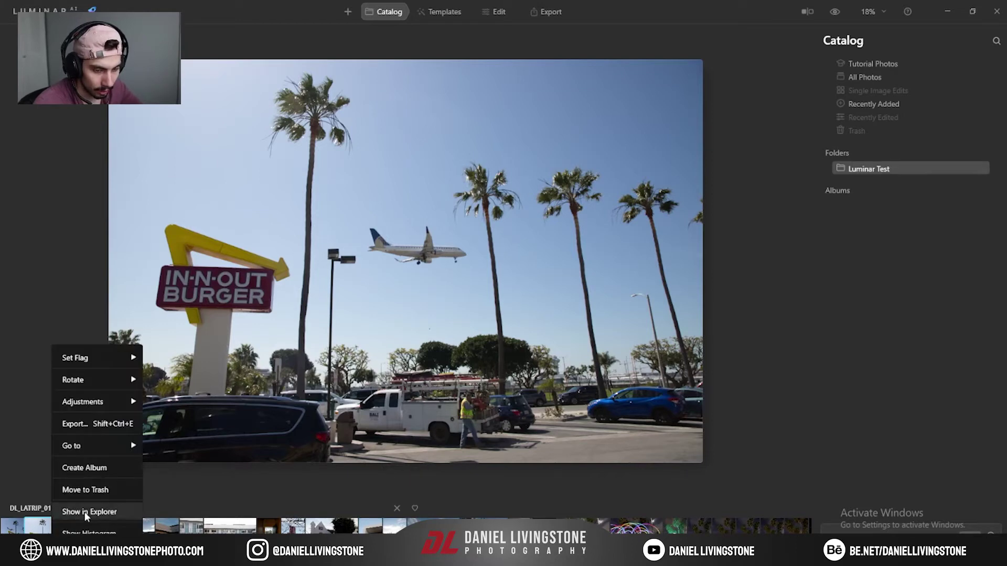
{"action": "mouse_move", "coordinate": [96, 451]}
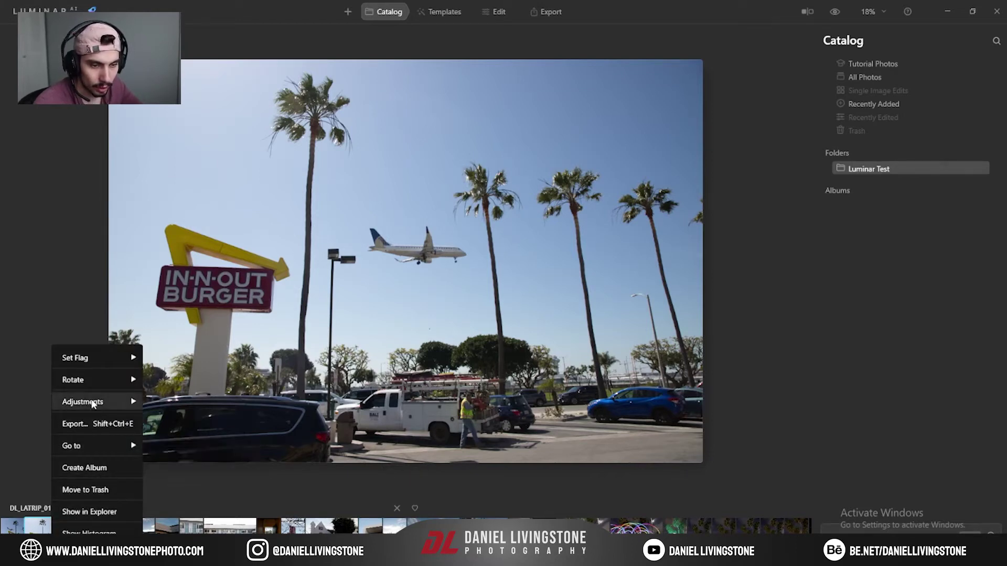
{"action": "mouse_move", "coordinate": [92, 404]}
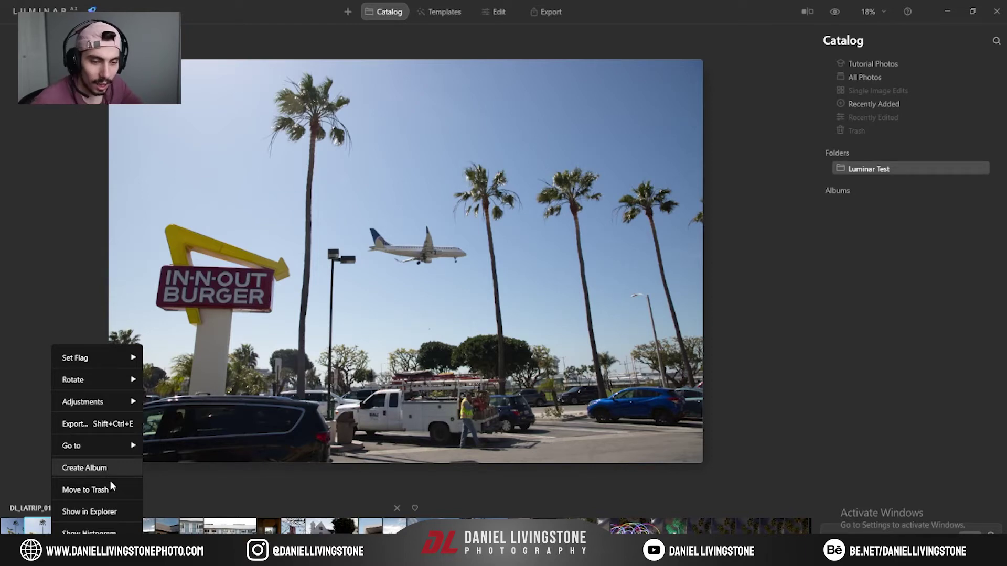
{"action": "left_click", "coordinate": [337, 164]}
{"action": "left_click", "coordinate": [337, 165]}
{"action": "left_click", "coordinate": [451, 90]}
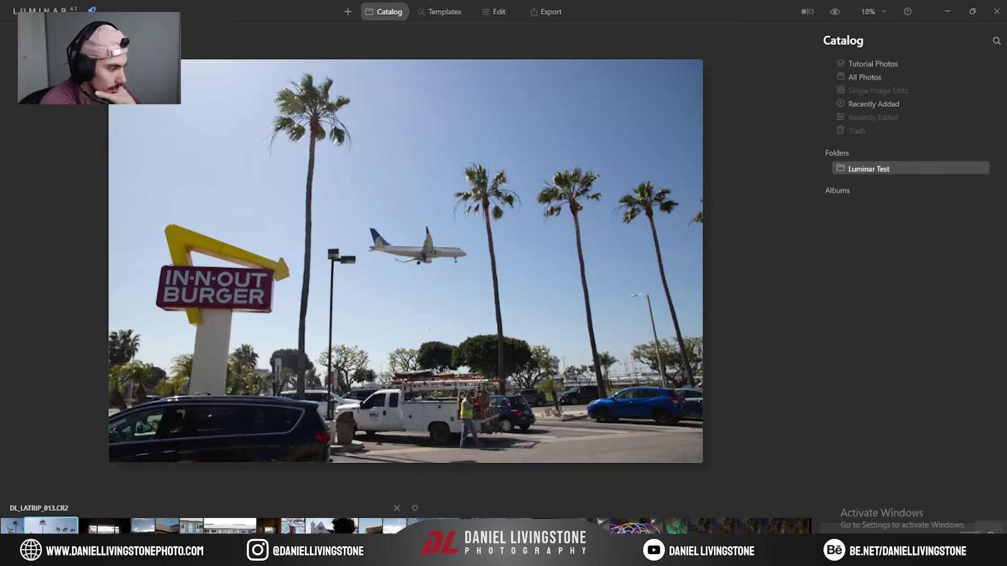
Check the camera and file information of DL_LATRIP_013.CR2 and DL_LATRIP_004.CR2, then hide the details.
{"action": "mouse_move", "coordinate": [991, 540]}
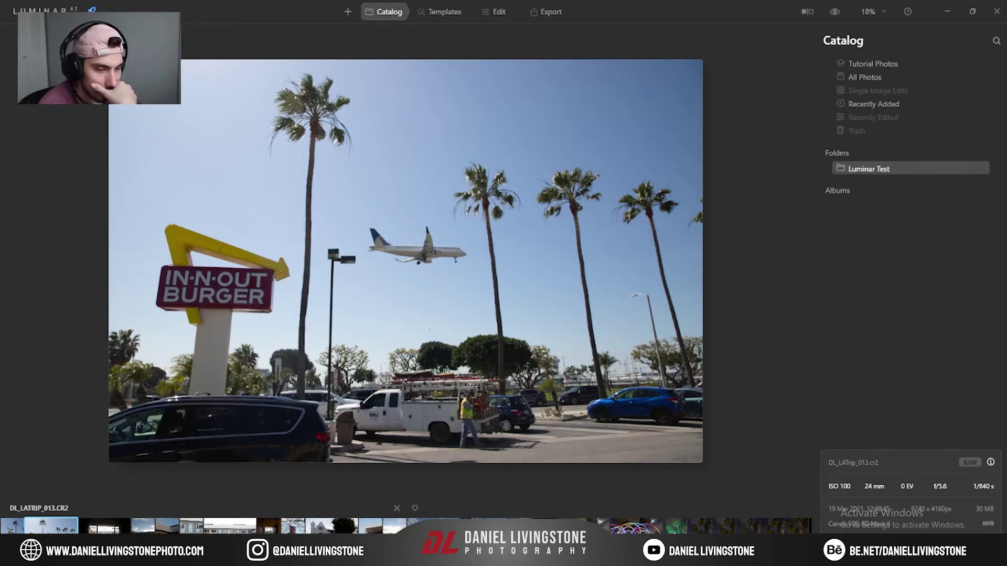
{"action": "key", "text": "Left"}
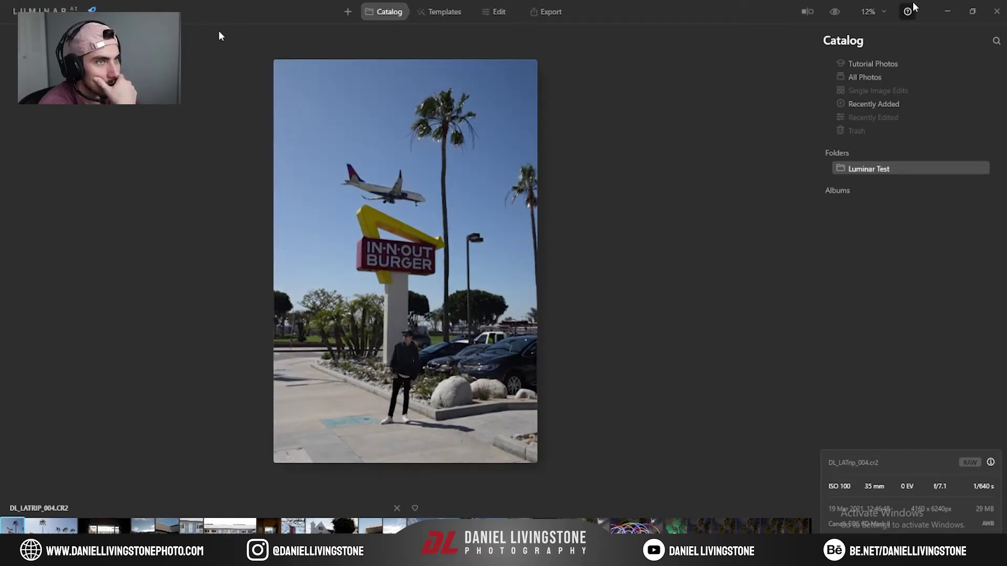
{"action": "left_click", "coordinate": [991, 463]}
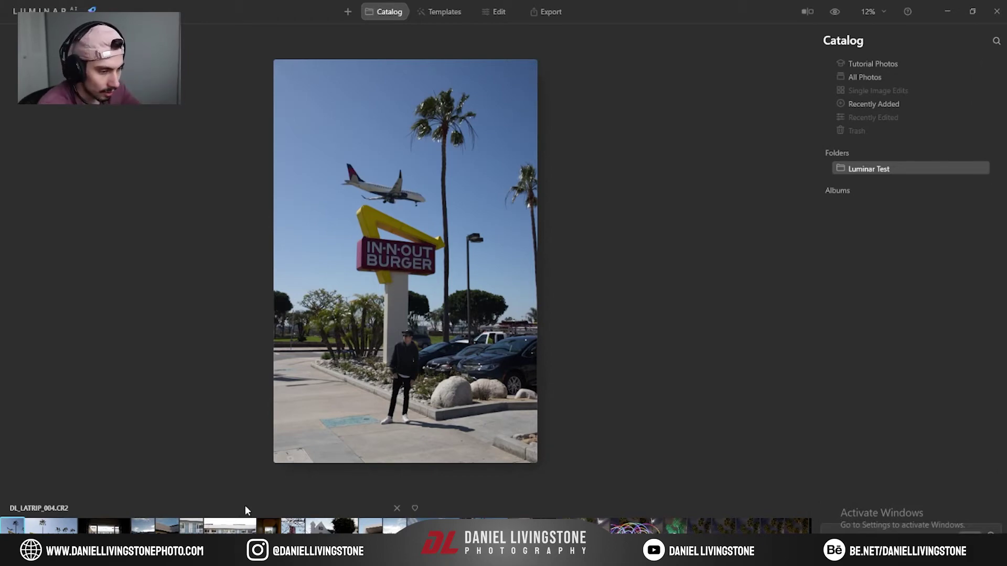
Open Luminar AI's online video gallery in Chrome and close that page again.
{"action": "left_click", "coordinate": [907, 12]}
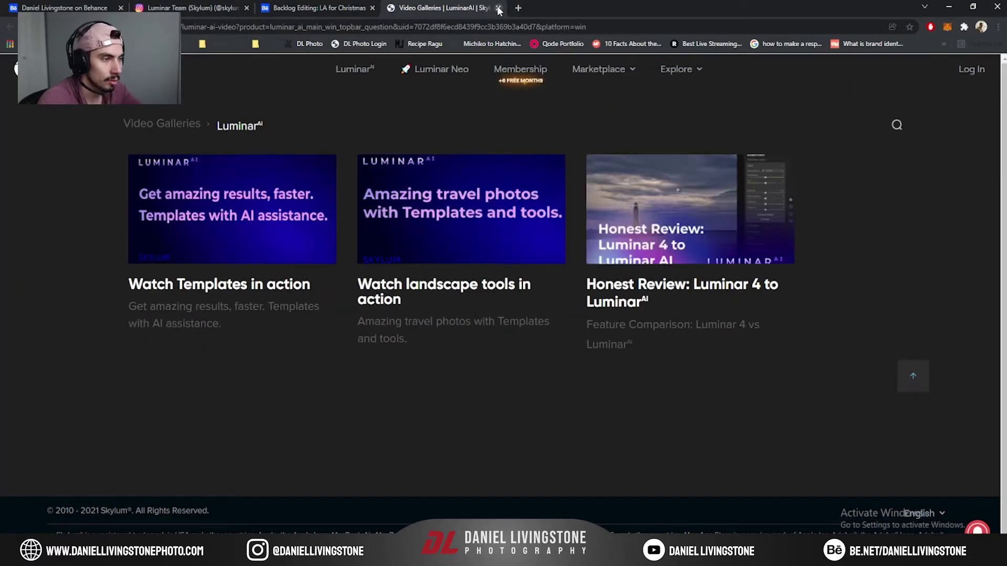
{"action": "key", "text": "alt+Tab"}
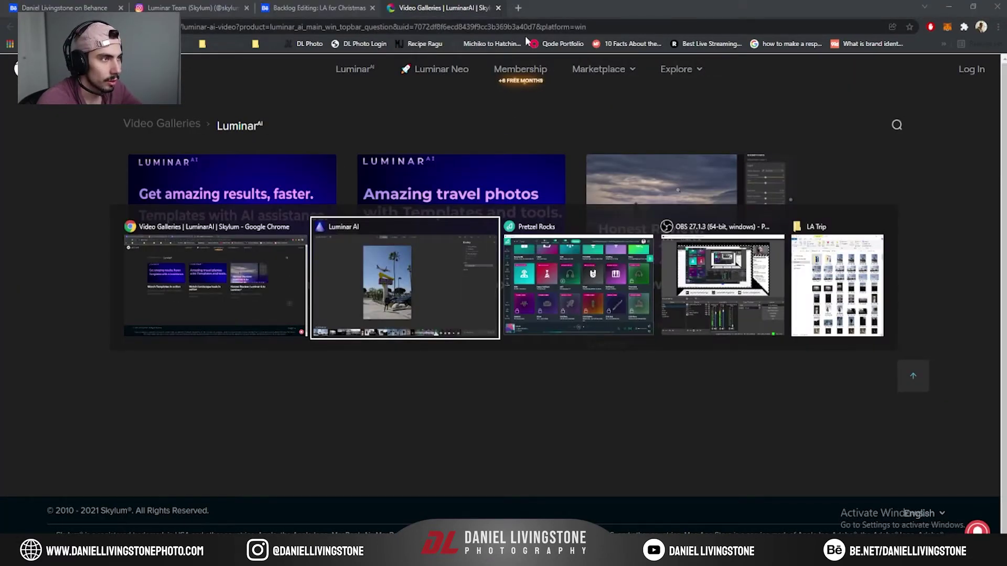
{"action": "key", "text": "Escape"}
{"action": "left_click", "coordinate": [500, 7]}
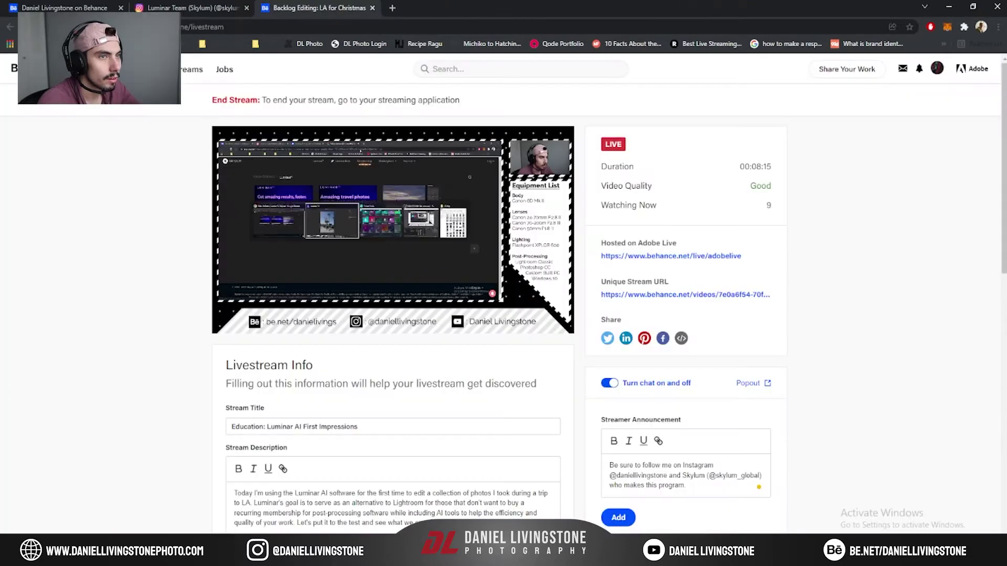
Switch back to Luminar AI and browse the template collections suggested for DL_LATRIP_004.CR2.
{"action": "key", "text": "alt+Tab"}
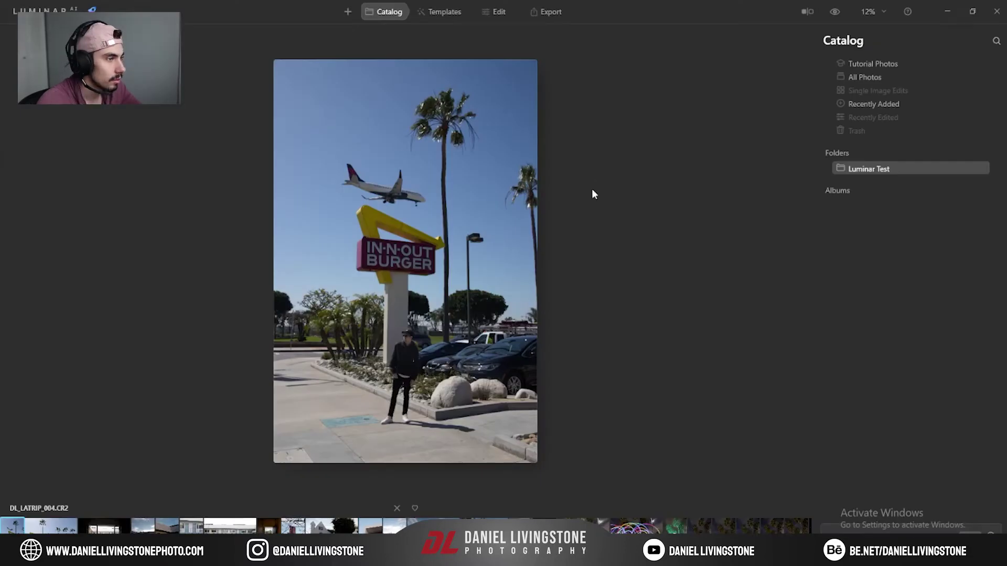
{"action": "left_click", "coordinate": [437, 12]}
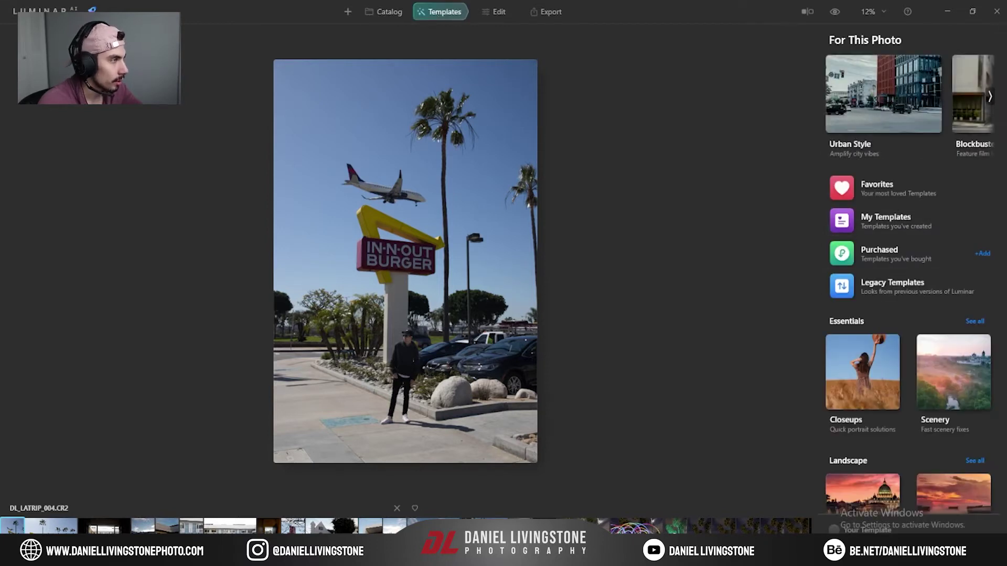
{"action": "left_click", "coordinate": [990, 97]}
{"action": "left_click", "coordinate": [990, 97]}
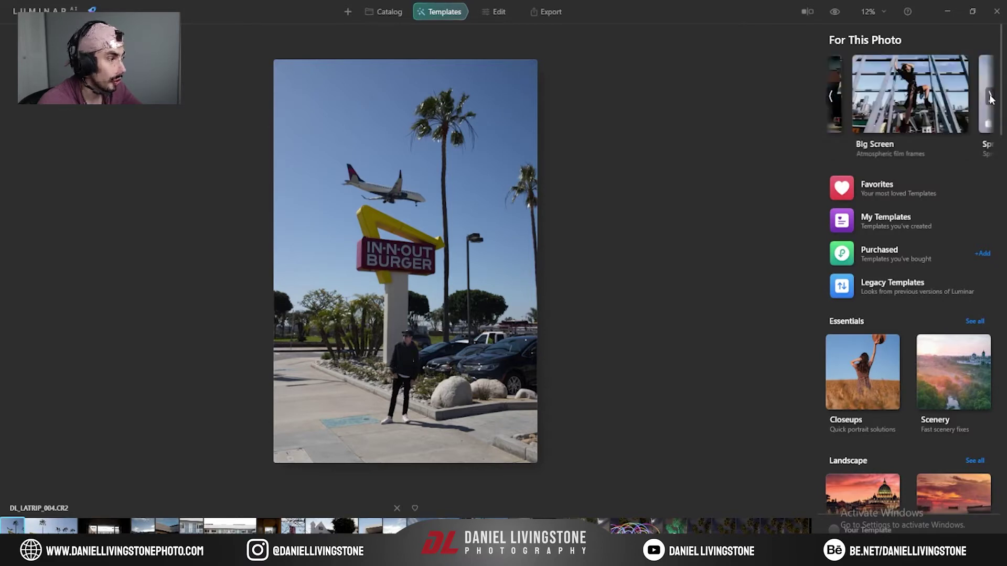
{"action": "left_click", "coordinate": [990, 98]}
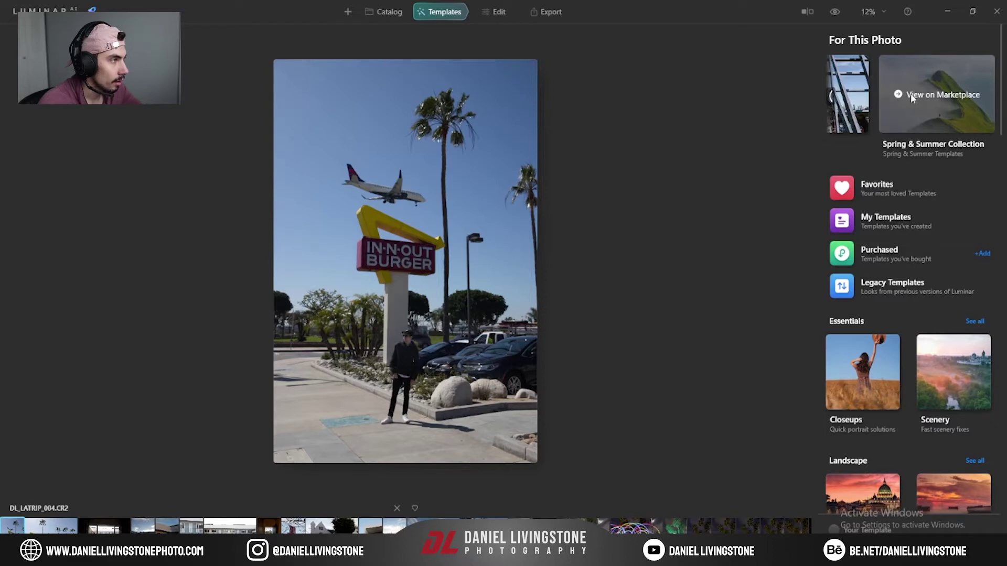
{"action": "left_click", "coordinate": [827, 99]}
Look through the templates in the suggested Urban Style collection, including Abbey Street.
{"action": "left_click", "coordinate": [887, 104]}
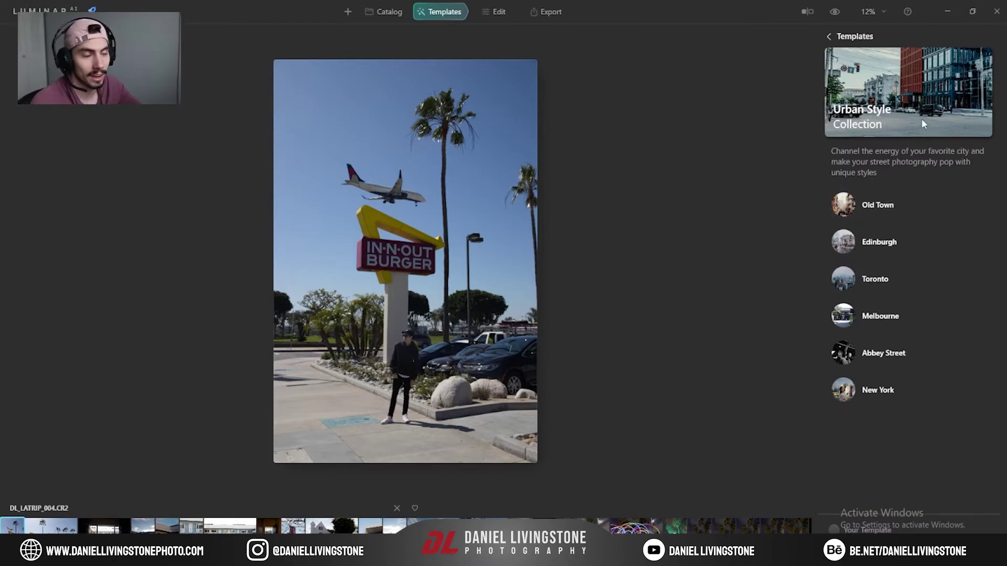
{"action": "left_click", "coordinate": [850, 38]}
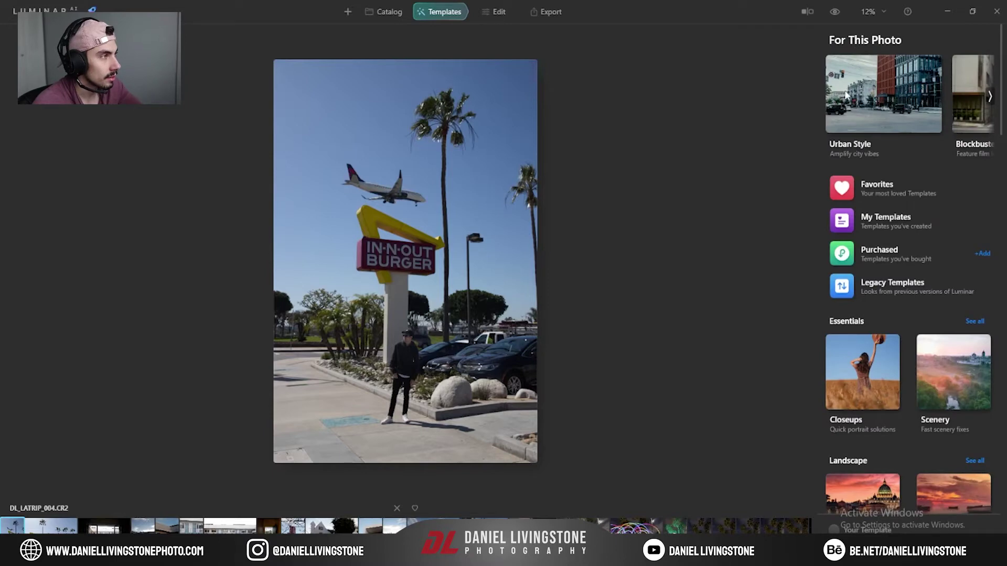
{"action": "left_click", "coordinate": [901, 131]}
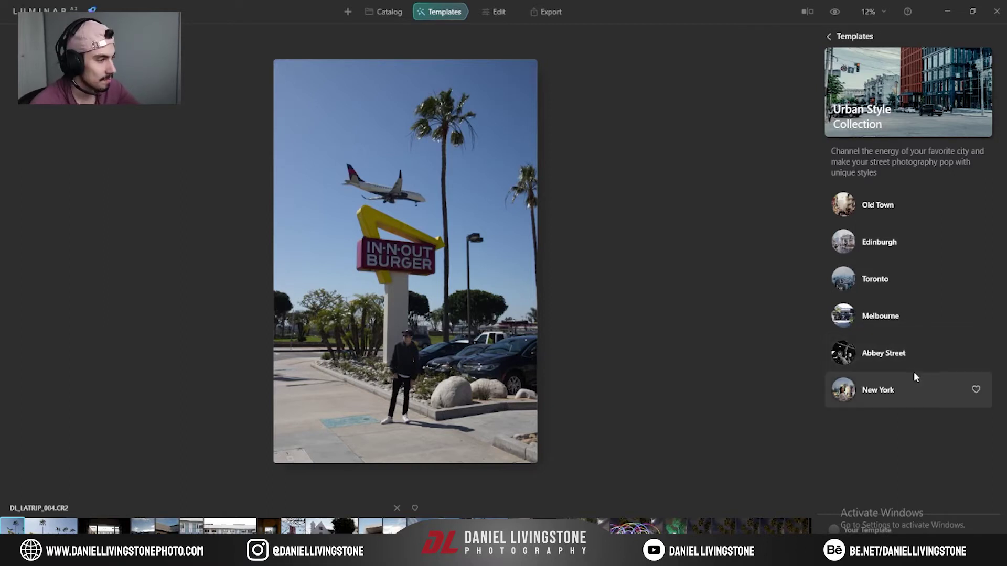
{"action": "left_click", "coordinate": [882, 354]}
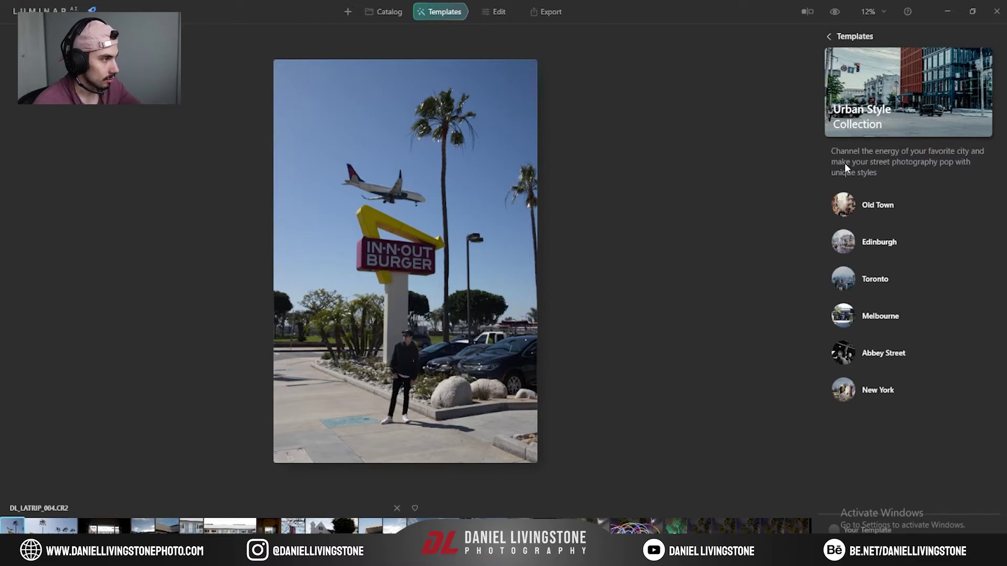
View the templates in the suggested Blockbuster collection and return to the template overview.
{"action": "left_click", "coordinate": [828, 36]}
{"action": "left_click", "coordinate": [990, 98]}
{"action": "left_click", "coordinate": [912, 101]}
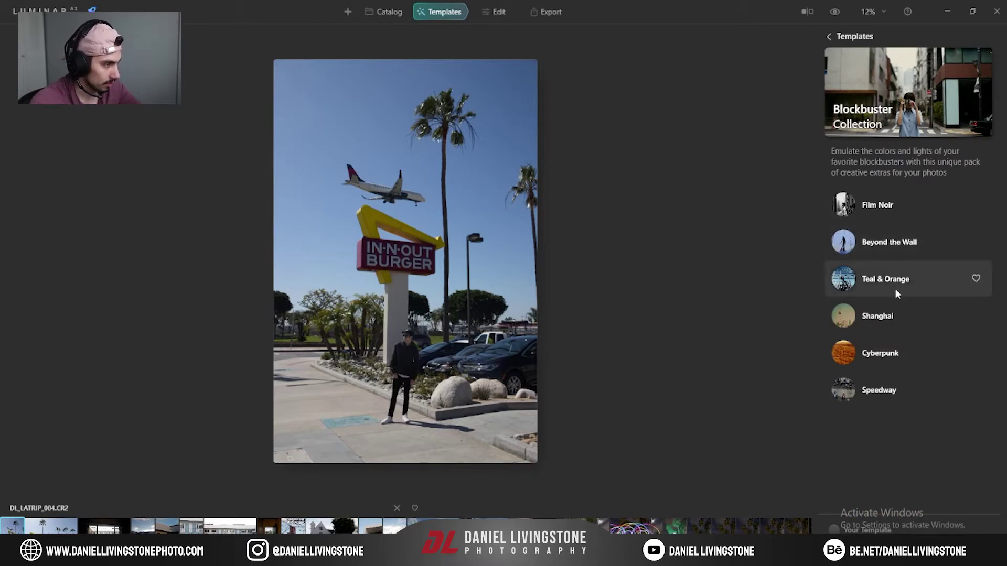
{"action": "left_click", "coordinate": [839, 36]}
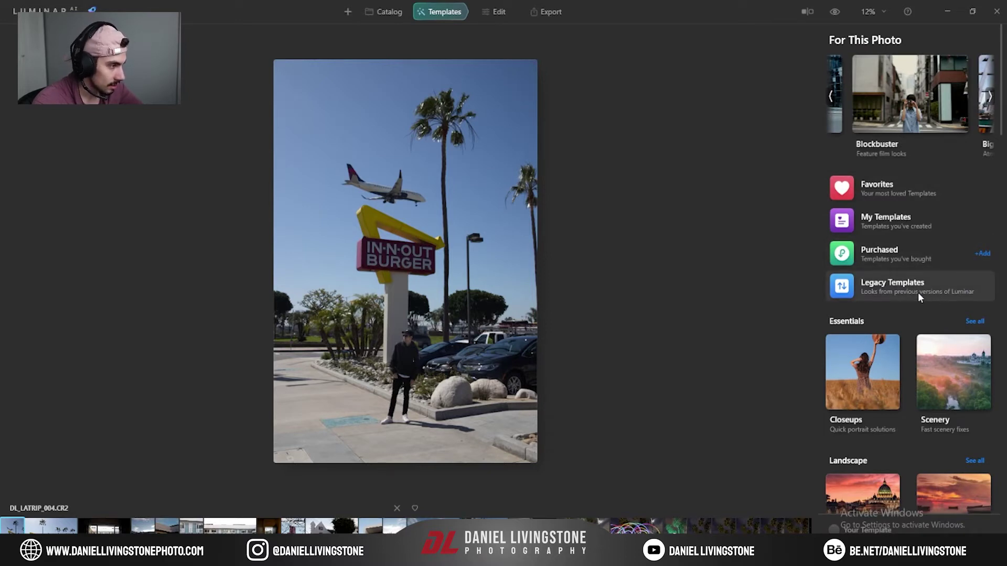
Look through the Essentials, Landscape, Mother Nature and Portrait template categories, checking the contents of the Essence collection.
{"action": "scroll", "coordinate": [915, 283], "scroll_direction": "down", "scroll_amount": 3}
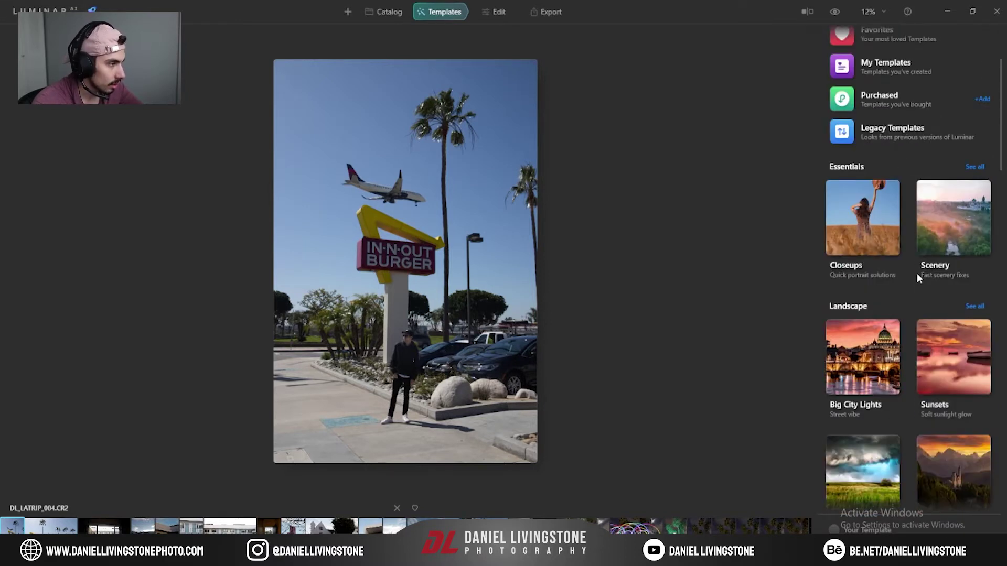
{"action": "scroll", "coordinate": [892, 225], "scroll_direction": "down", "scroll_amount": 5}
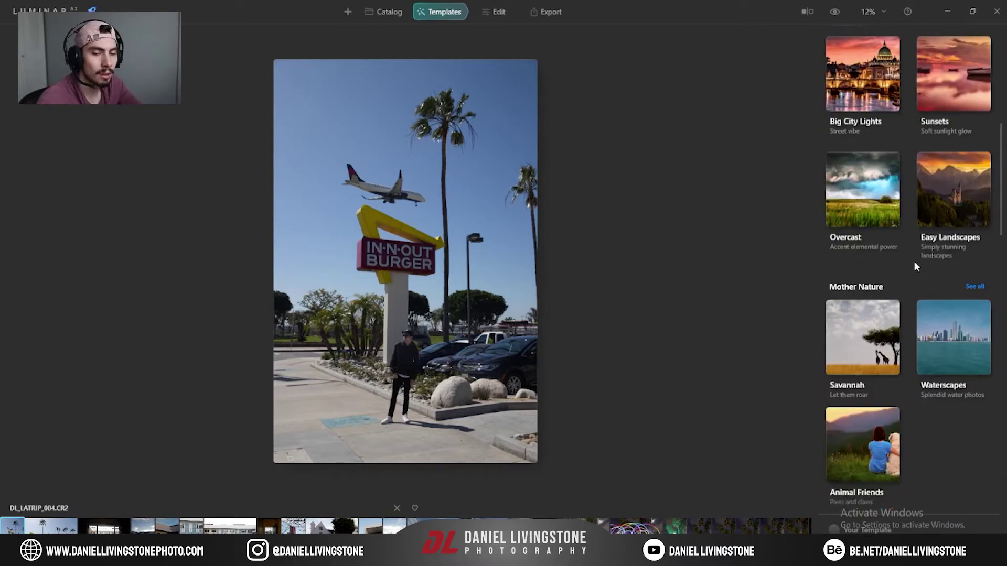
{"action": "scroll", "coordinate": [909, 262], "scroll_direction": "down", "scroll_amount": 1}
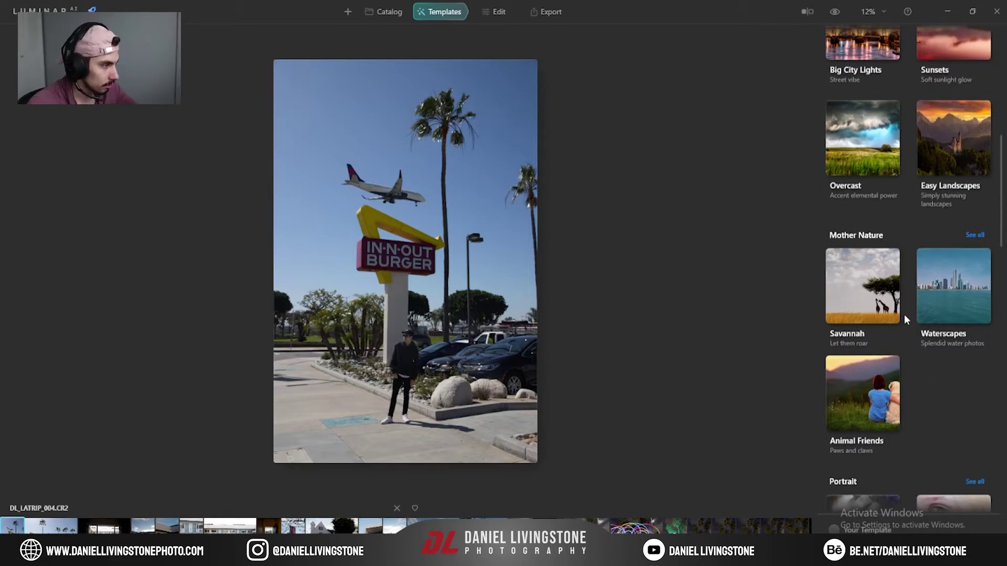
{"action": "scroll", "coordinate": [905, 314], "scroll_direction": "down", "scroll_amount": 2}
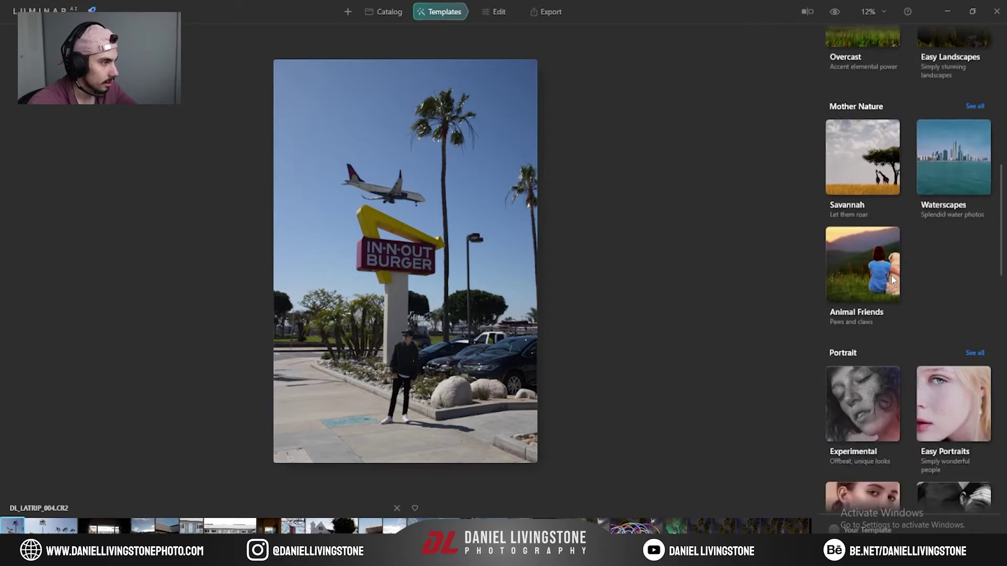
{"action": "scroll", "coordinate": [895, 272], "scroll_direction": "down", "scroll_amount": 2}
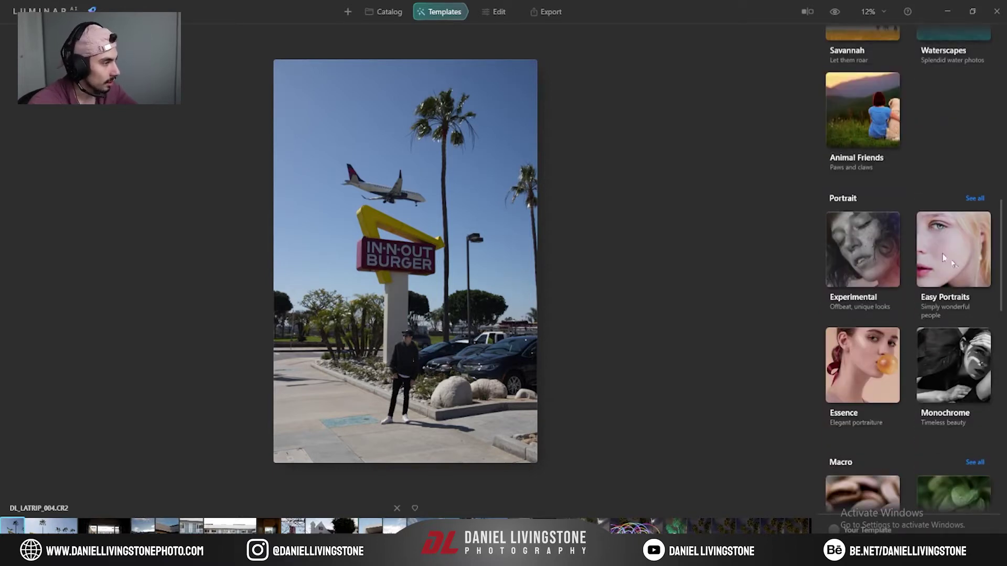
{"action": "scroll", "coordinate": [949, 260], "scroll_direction": "down", "scroll_amount": 1}
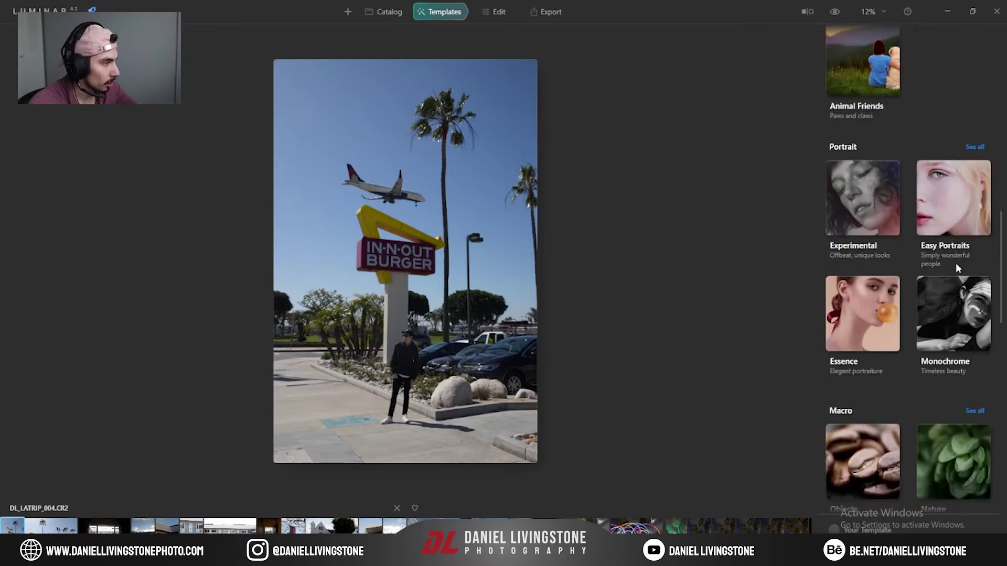
{"action": "left_click", "coordinate": [863, 334]}
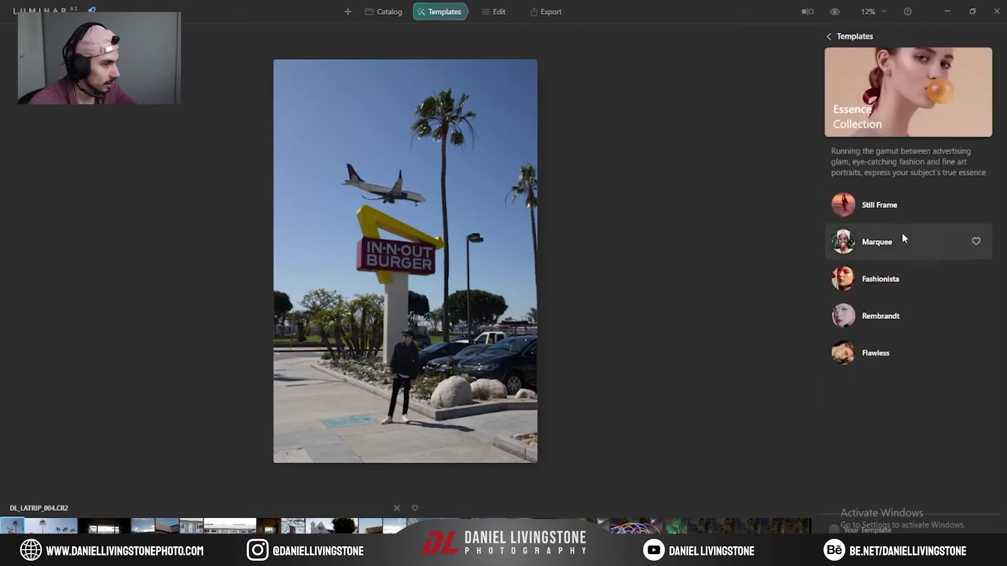
{"action": "left_click", "coordinate": [834, 37]}
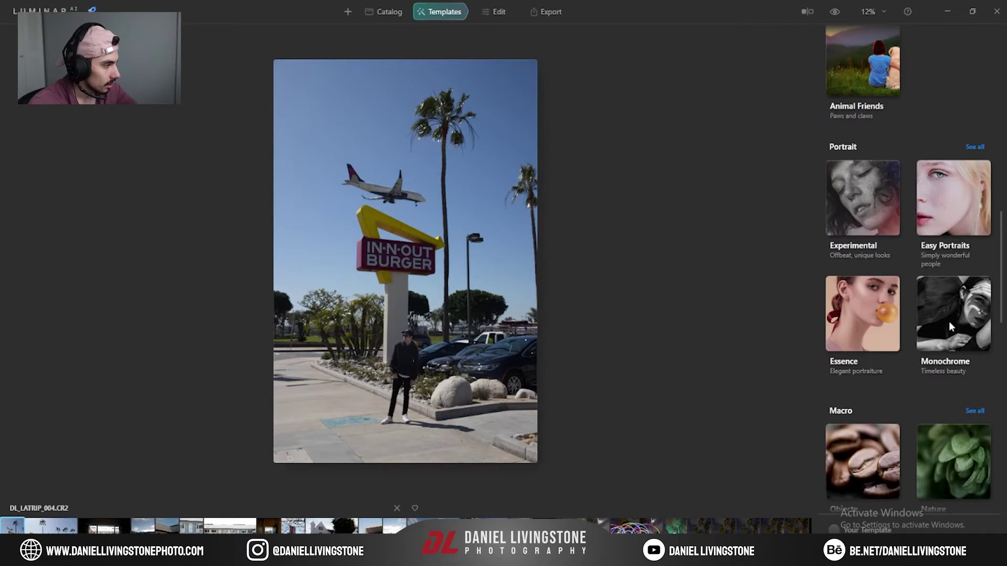
Examine the remaining template categories from Macro to Aerial, the For Your Creativity offers and the list of all categories.
{"action": "scroll", "coordinate": [908, 319], "scroll_direction": "down", "scroll_amount": 5}
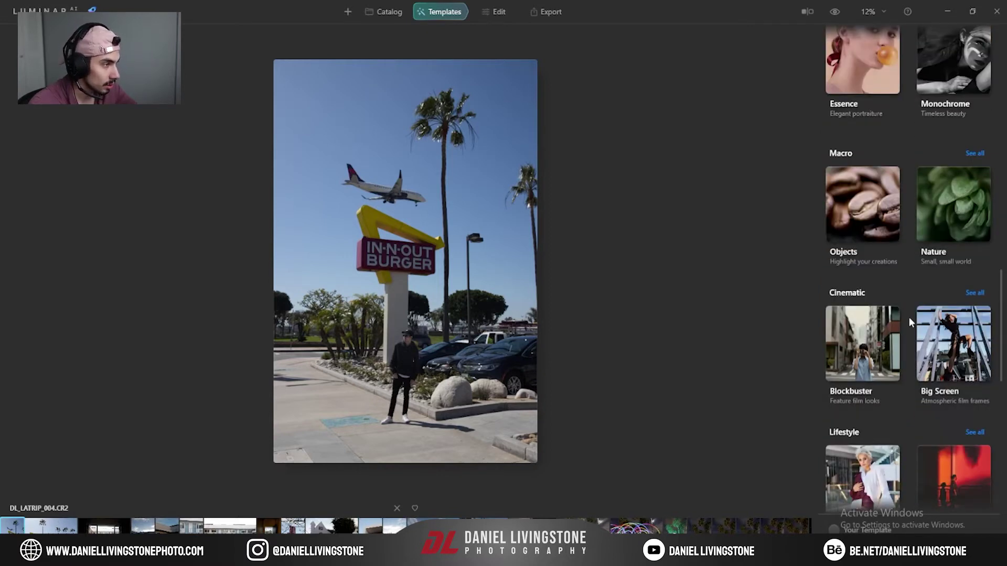
{"action": "scroll", "coordinate": [909, 320], "scroll_direction": "down", "scroll_amount": 1}
{"action": "scroll", "coordinate": [908, 320], "scroll_direction": "down", "scroll_amount": 3}
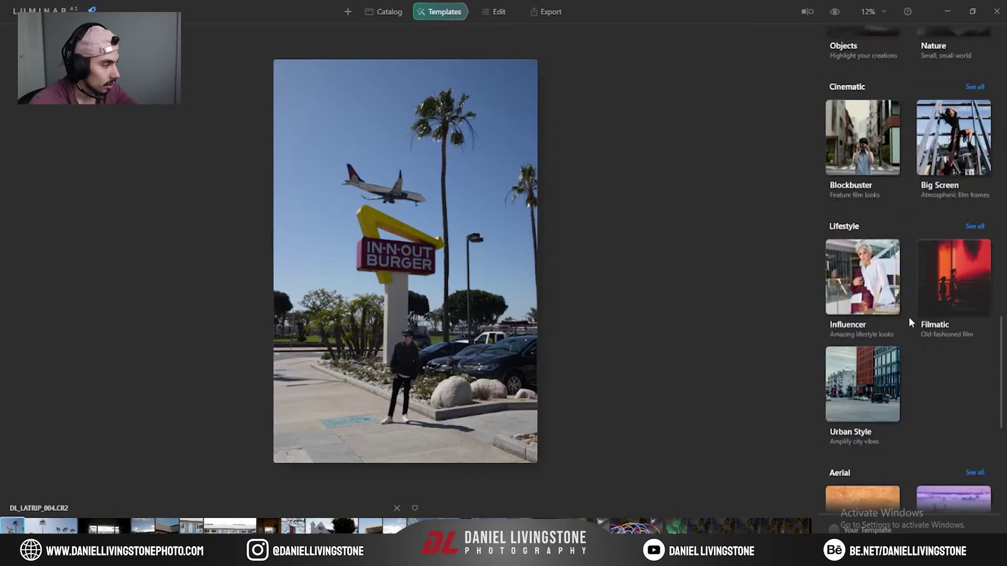
{"action": "scroll", "coordinate": [909, 317], "scroll_direction": "down", "scroll_amount": 1}
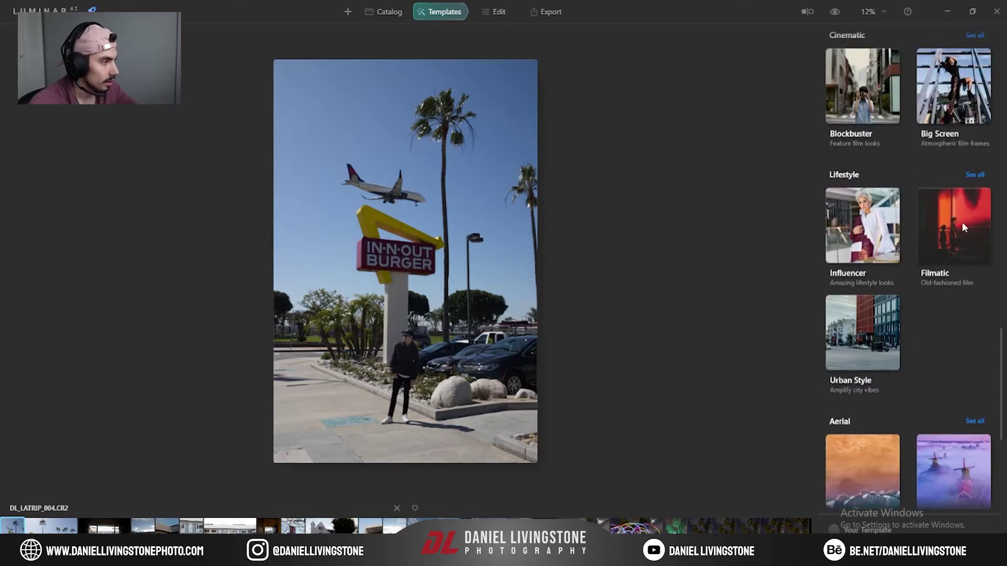
{"action": "scroll", "coordinate": [893, 227], "scroll_direction": "down", "scroll_amount": 3}
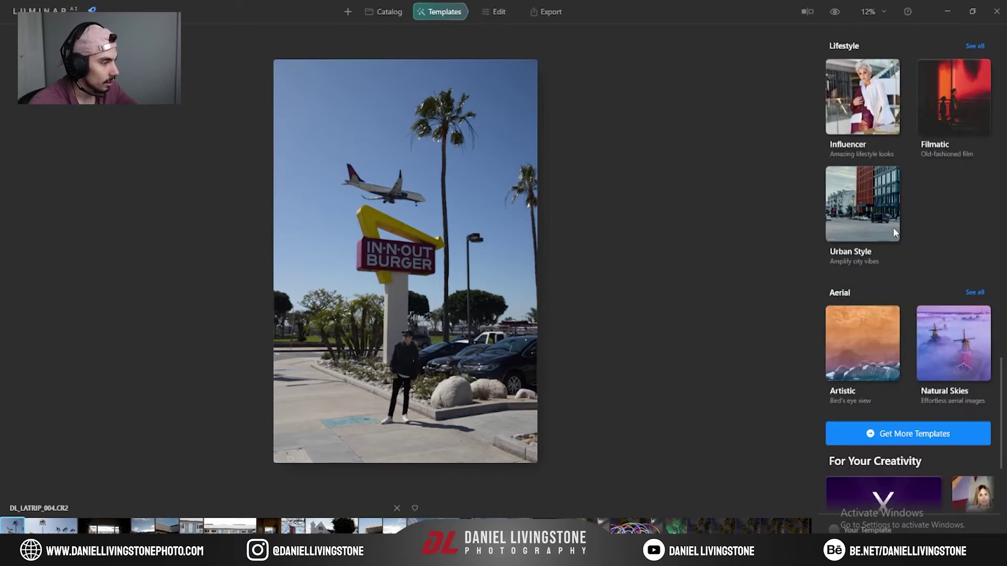
{"action": "scroll", "coordinate": [902, 262], "scroll_direction": "down", "scroll_amount": 2}
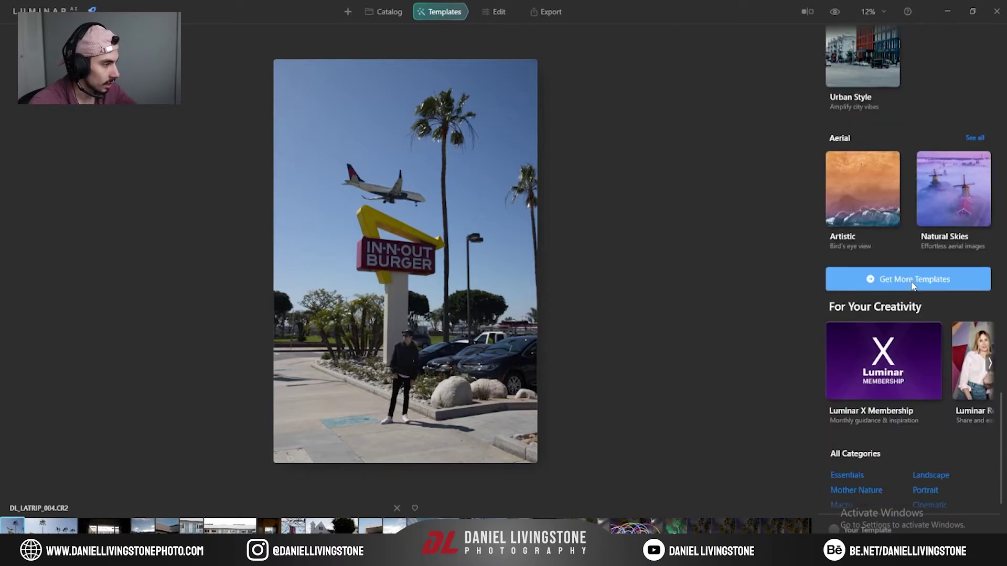
{"action": "scroll", "coordinate": [909, 297], "scroll_direction": "down", "scroll_amount": 1}
{"action": "scroll", "coordinate": [912, 299], "scroll_direction": "down", "scroll_amount": 2}
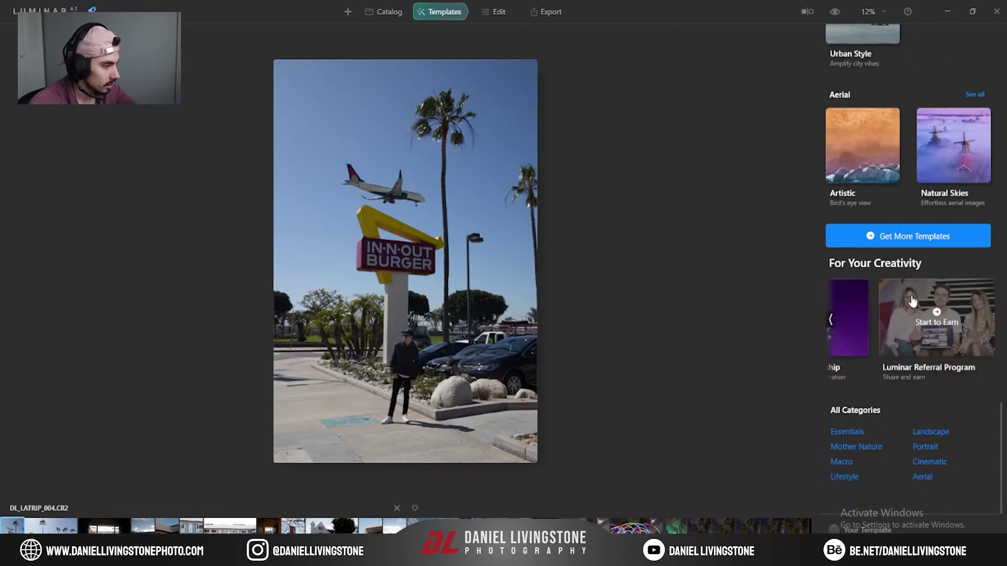
Apply the Nighthawks template from the Lifestyle category's Influencer collection to DL_LATRIP_004.CR2.
{"action": "scroll", "coordinate": [912, 300], "scroll_direction": "up", "scroll_amount": 2}
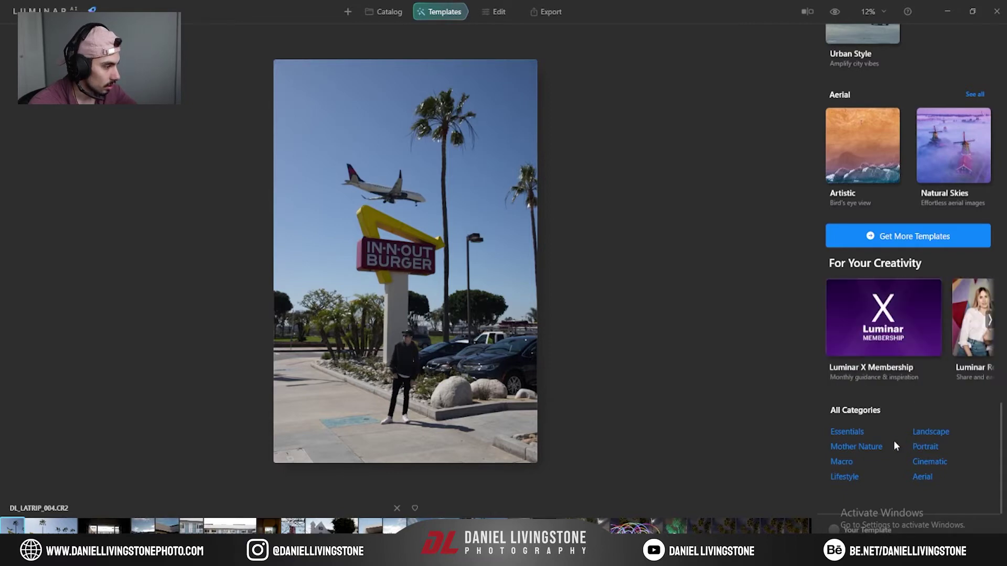
{"action": "scroll", "coordinate": [910, 242], "scroll_direction": "up", "scroll_amount": 8}
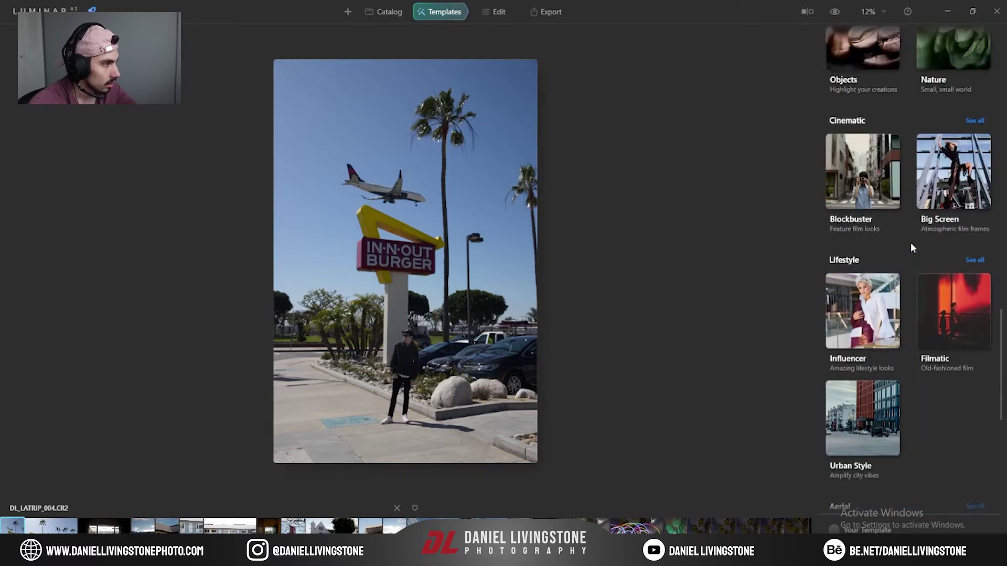
{"action": "scroll", "coordinate": [910, 247], "scroll_direction": "up", "scroll_amount": 3}
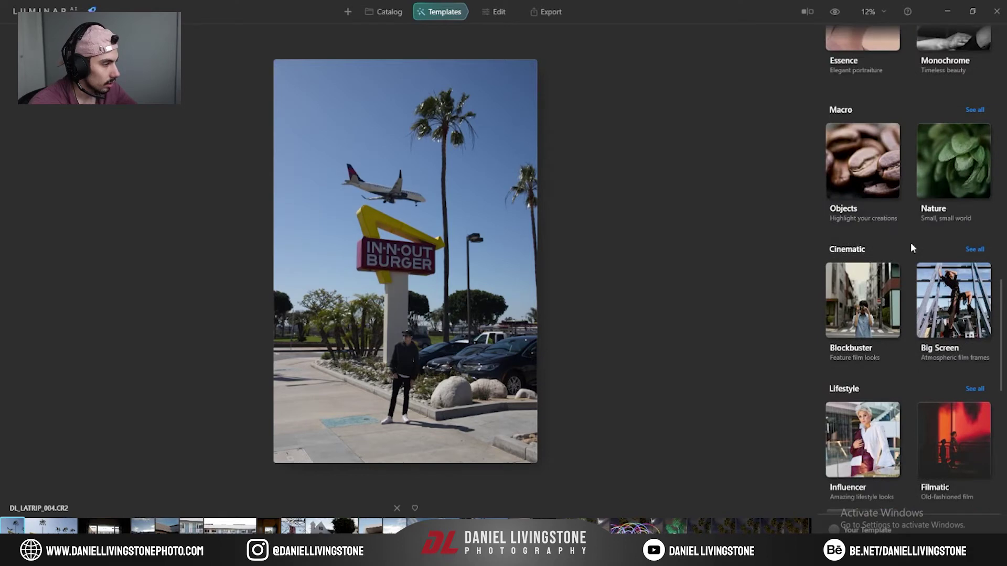
{"action": "scroll", "coordinate": [911, 243], "scroll_direction": "down", "scroll_amount": 3}
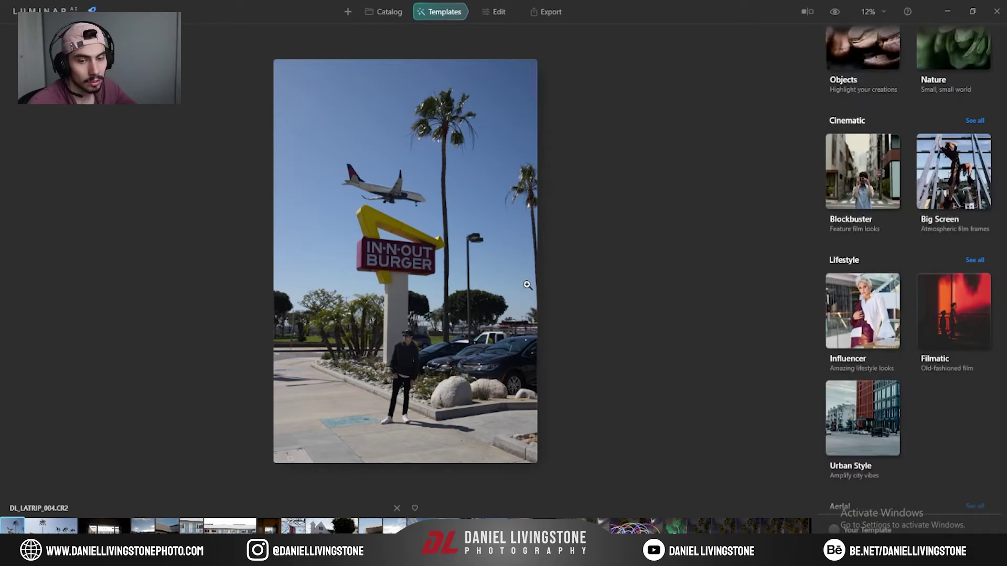
{"action": "left_click", "coordinate": [846, 303]}
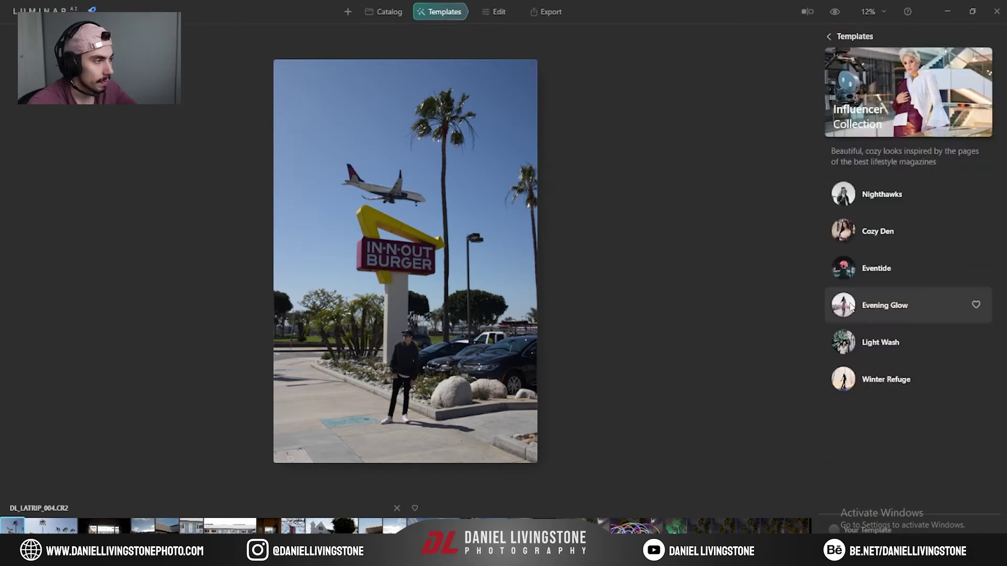
{"action": "left_click", "coordinate": [900, 195]}
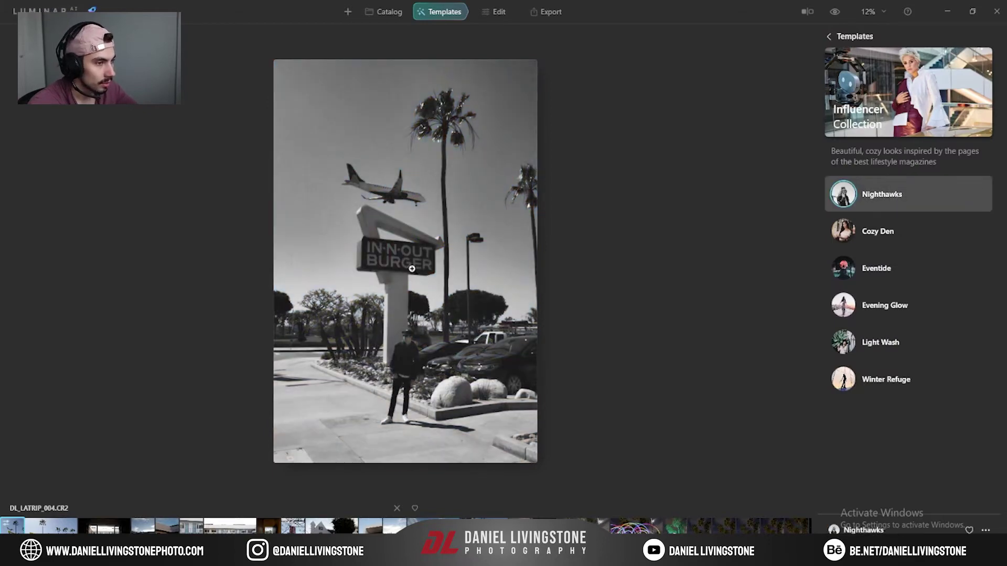
Examine the parked cars and the standing man in DL_LATRIP_004.CR2 at 100% zoom with the Nighthawks template applied.
{"action": "left_click", "coordinate": [439, 305]}
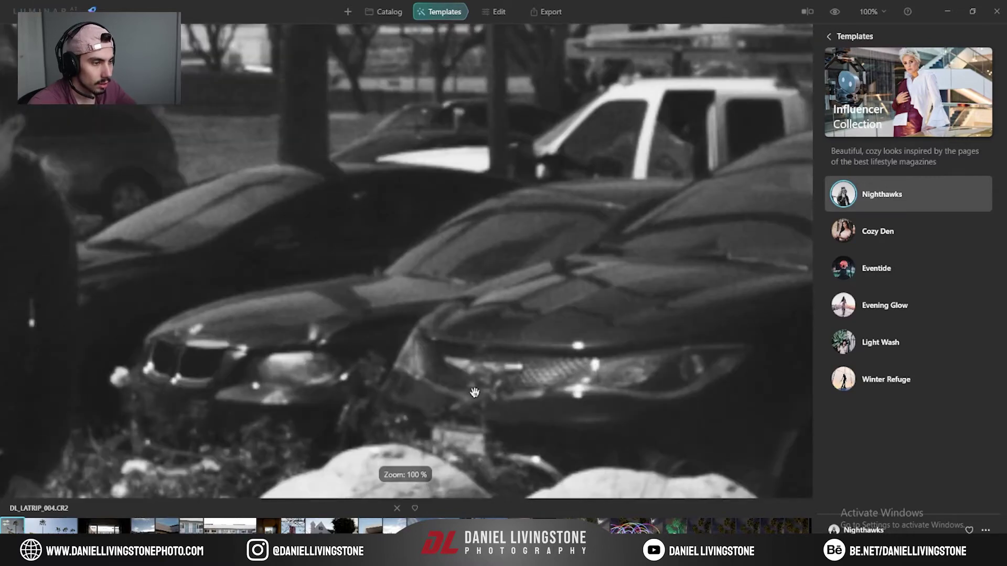
{"action": "left_click_drag", "start_coordinate": [127, 309], "coordinate": [550, 360]}
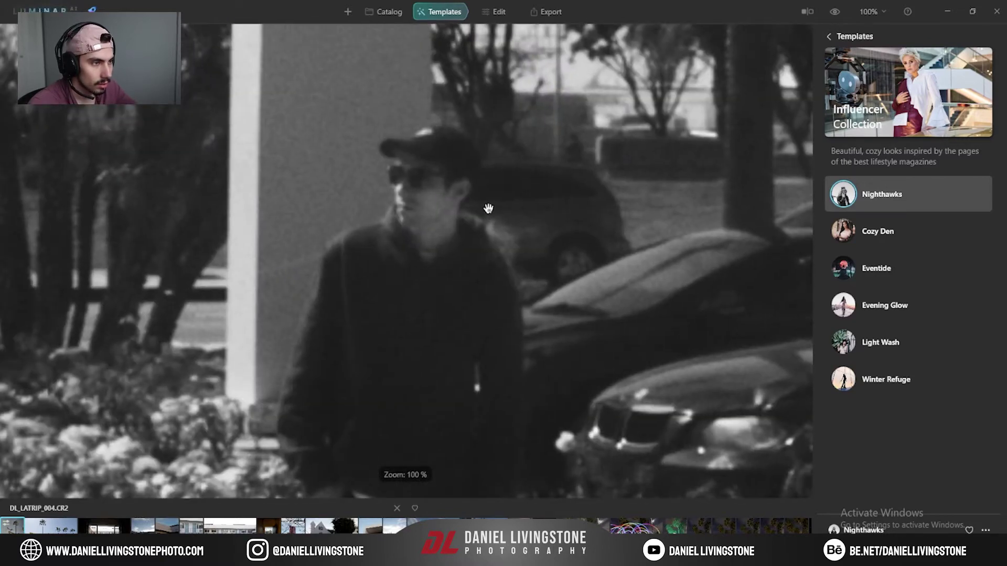
{"action": "left_click_drag", "start_coordinate": [485, 180], "coordinate": [501, 210]}
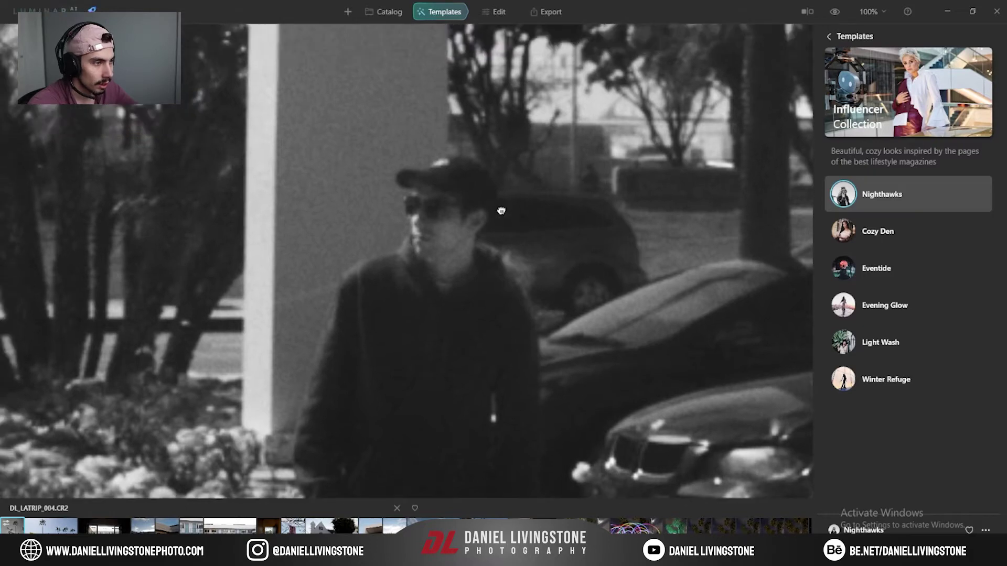
{"action": "left_click", "coordinate": [502, 211]}
{"action": "left_click", "coordinate": [404, 291]}
{"action": "left_click_drag", "start_coordinate": [472, 352], "coordinate": [414, 511]}
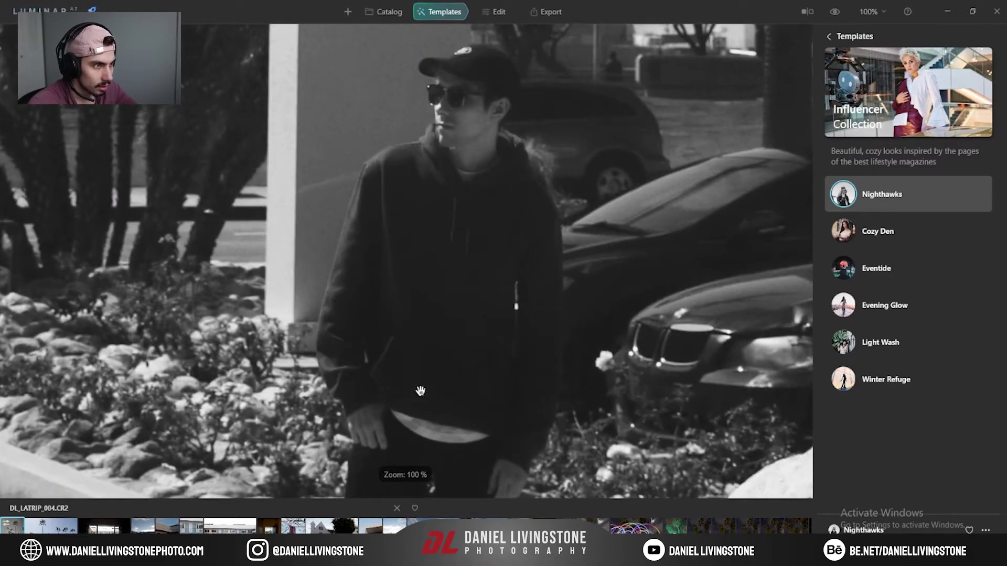
{"action": "left_click_drag", "start_coordinate": [501, 199], "coordinate": [497, 239]}
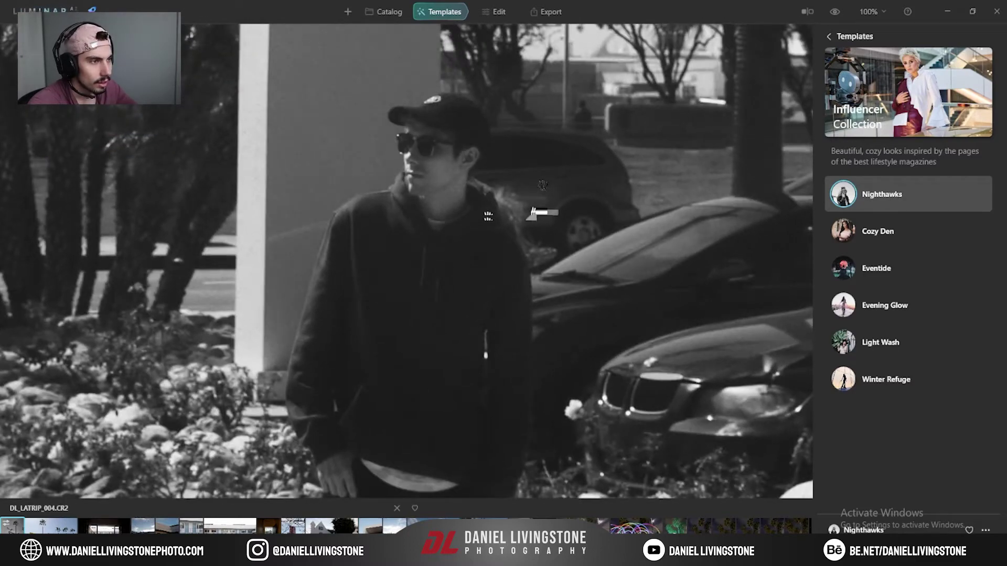
Examine the Nighthawks look on DL_LATRIP_004.CR2 at full view, 50% and 25% zoom, around the standing man and the In-N-Out sign.
{"action": "left_click", "coordinate": [460, 330]}
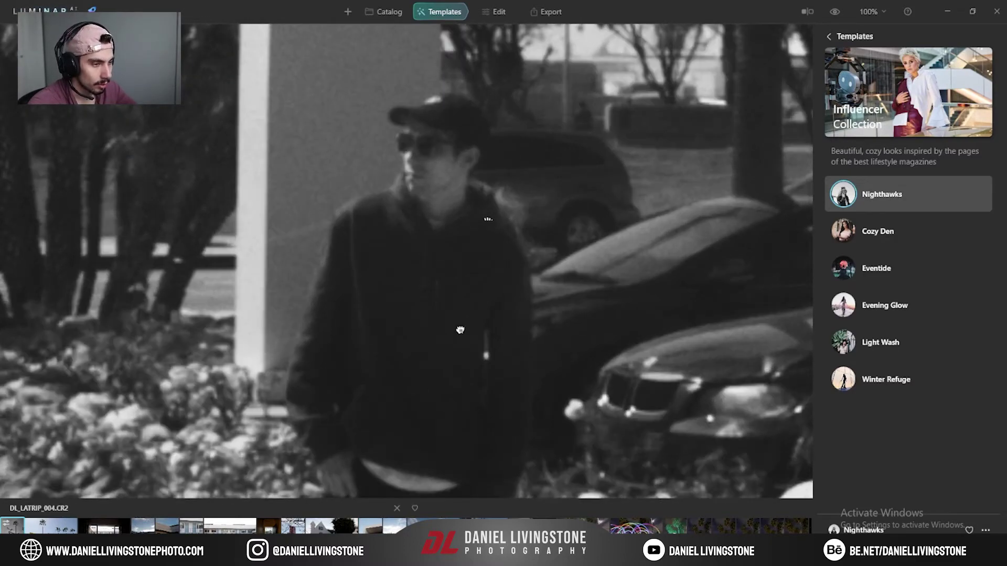
{"action": "left_click", "coordinate": [460, 328]}
{"action": "left_click", "coordinate": [460, 329]}
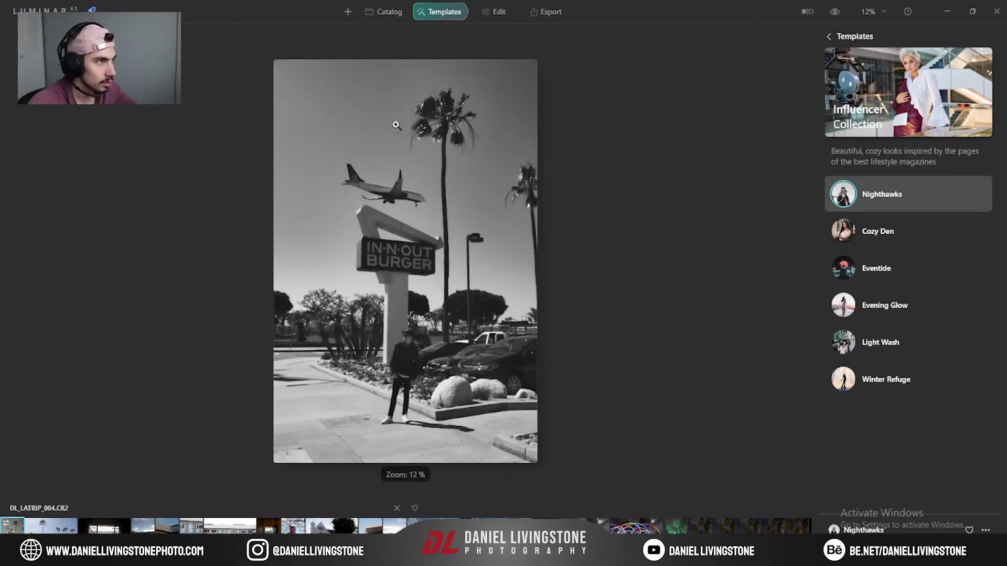
{"action": "left_click", "coordinate": [883, 11]}
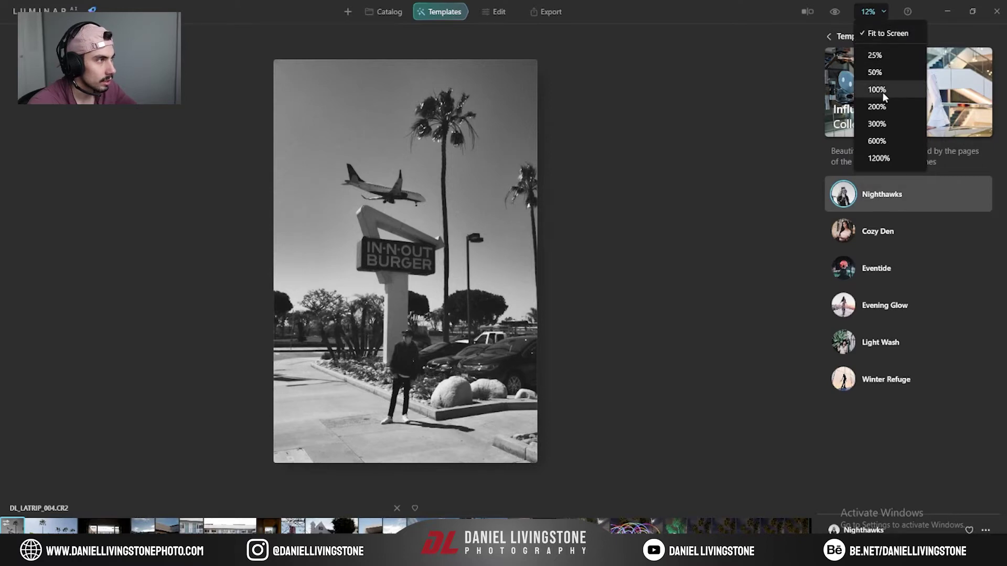
{"action": "left_click", "coordinate": [877, 72]}
{"action": "left_click_drag", "start_coordinate": [597, 294], "coordinate": [627, 6]}
{"action": "left_click", "coordinate": [877, 11]}
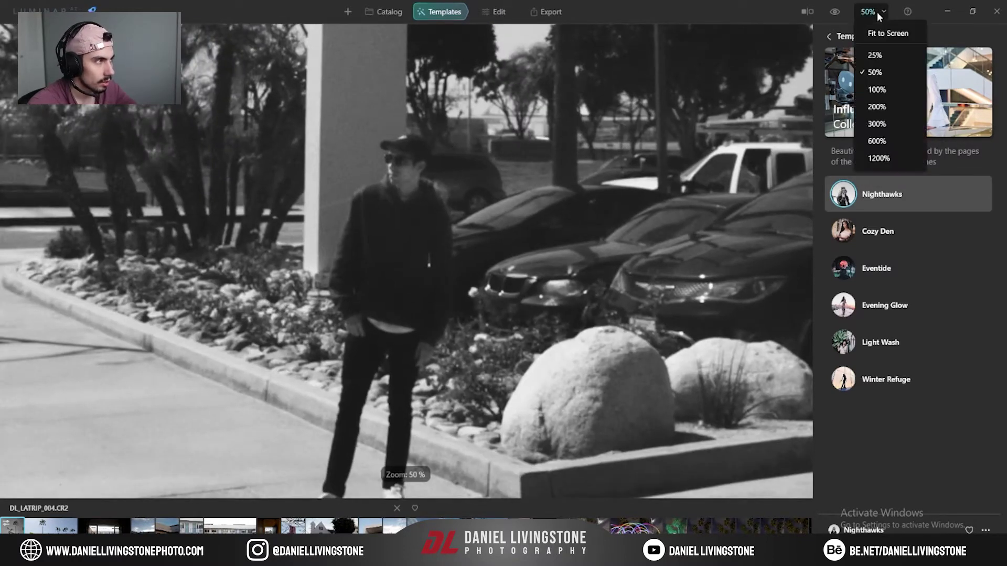
{"action": "left_click", "coordinate": [877, 55]}
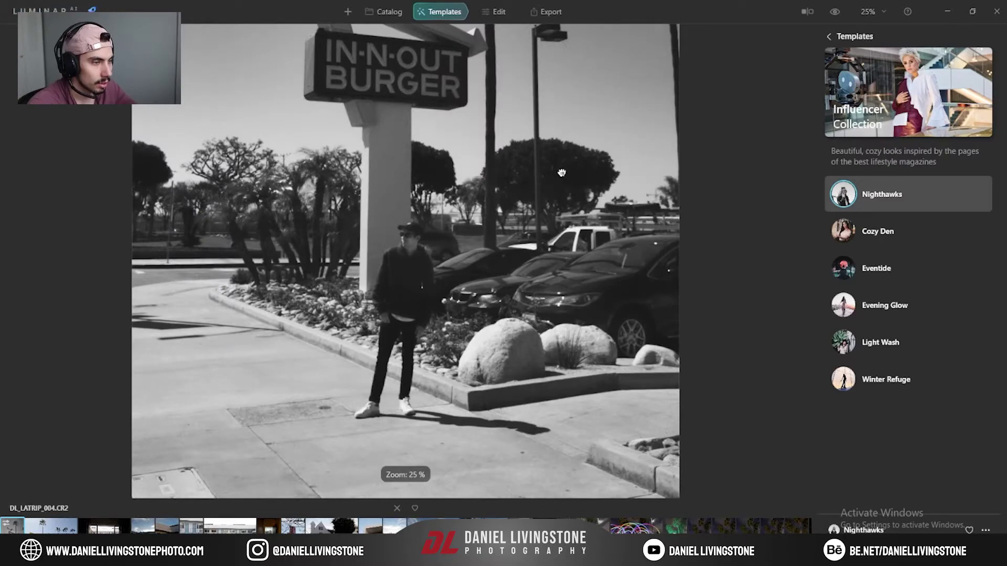
{"action": "left_click_drag", "start_coordinate": [561, 171], "coordinate": [560, 204]}
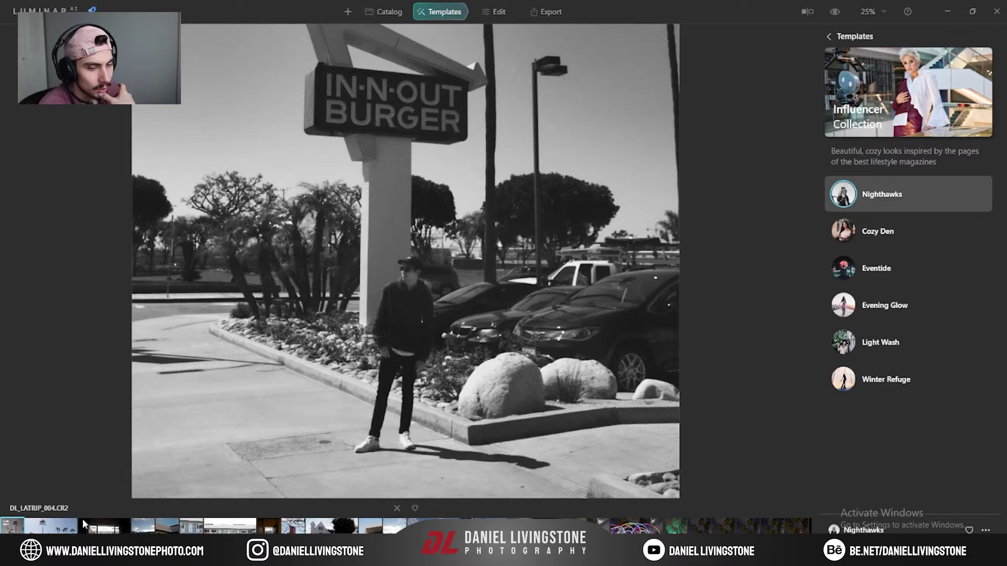
Switch to DL_LATRIP_013.CR2 and view it at 25% zoom, with the sign, airplane and palm trees in frame.
{"action": "key", "text": "Right"}
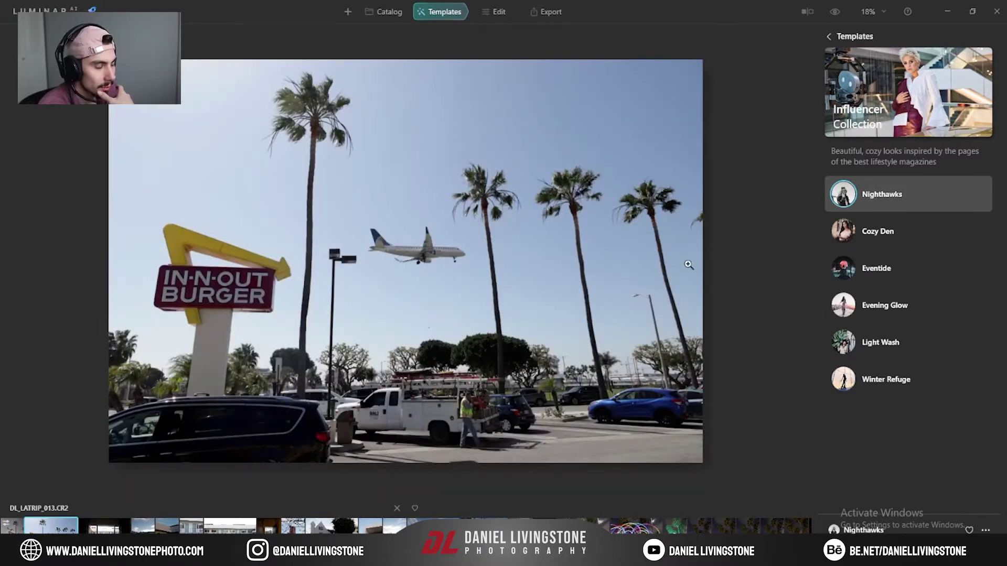
{"action": "left_click", "coordinate": [876, 11]}
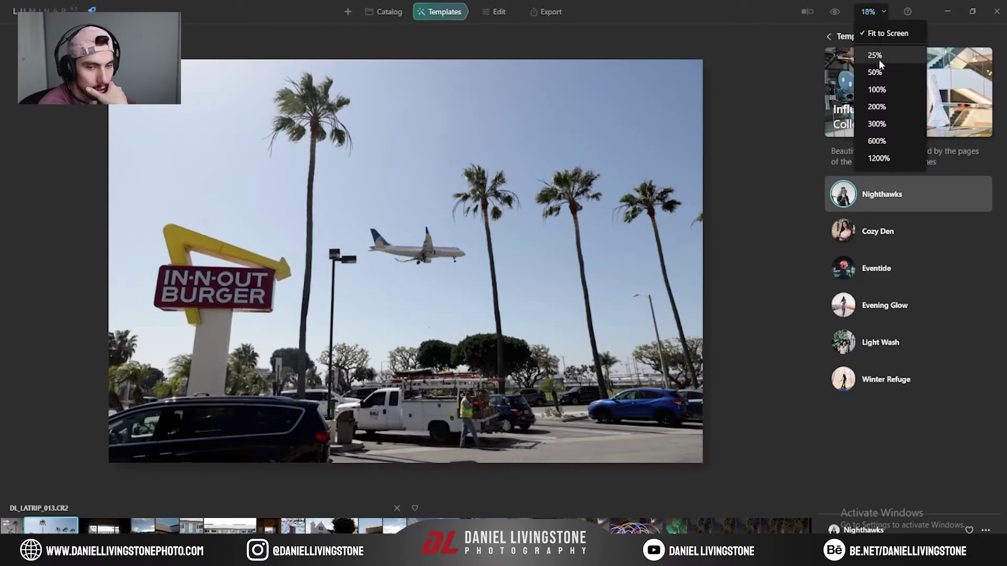
{"action": "left_click", "coordinate": [875, 56]}
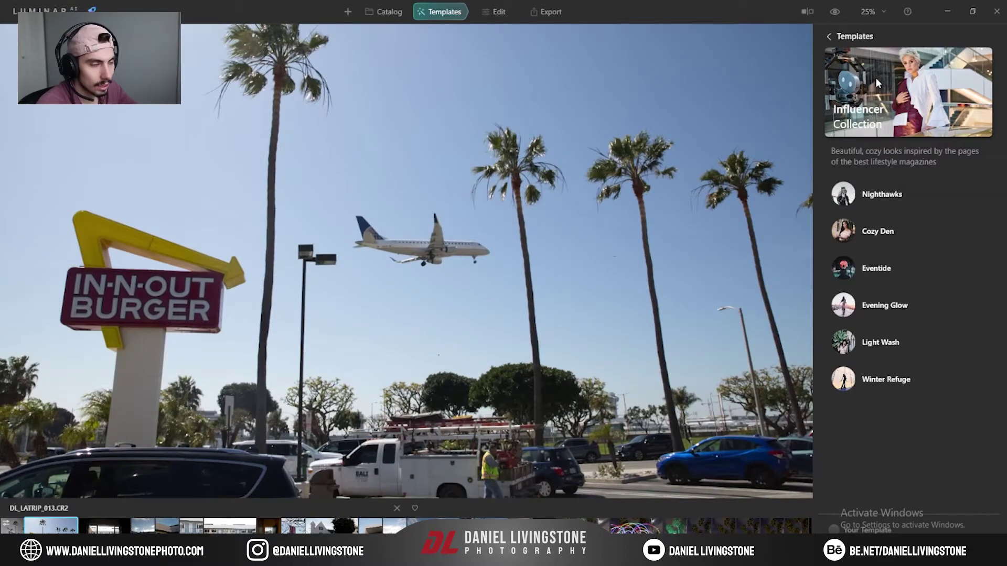
{"action": "left_click_drag", "start_coordinate": [573, 316], "coordinate": [633, 255]}
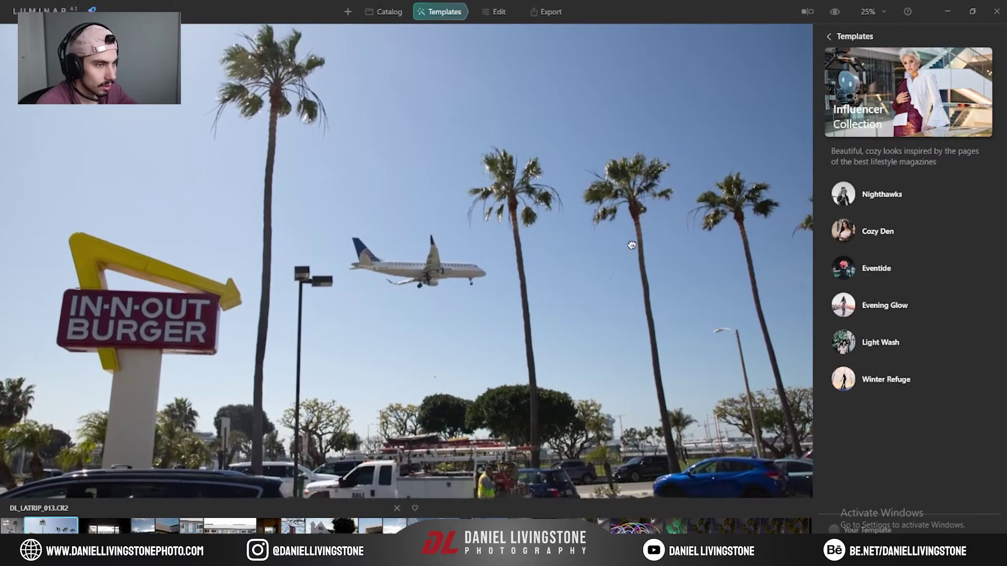
Try the Nighthawks, Cozy Den, Eventide, Evening Glow, Light Wash and Winter Refuge templates on DL_LATRIP_013.CR2.
{"action": "left_click", "coordinate": [891, 196]}
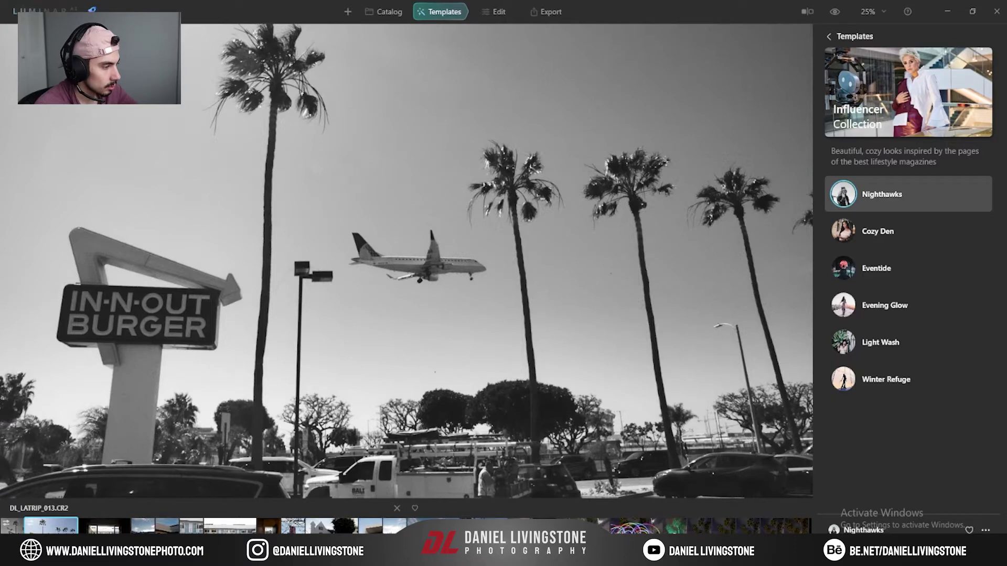
{"action": "key", "text": "backslash"}
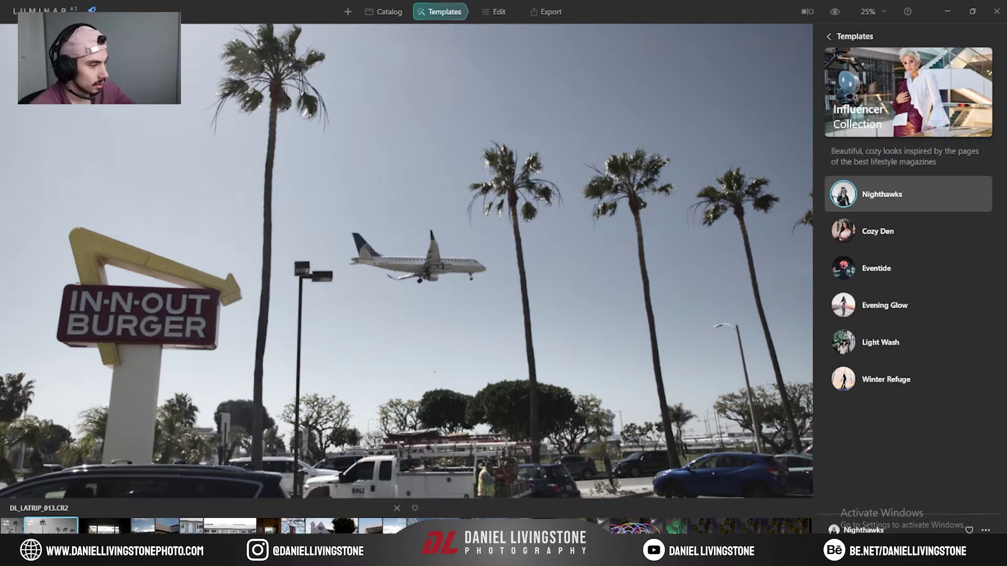
{"action": "left_click", "coordinate": [891, 233]}
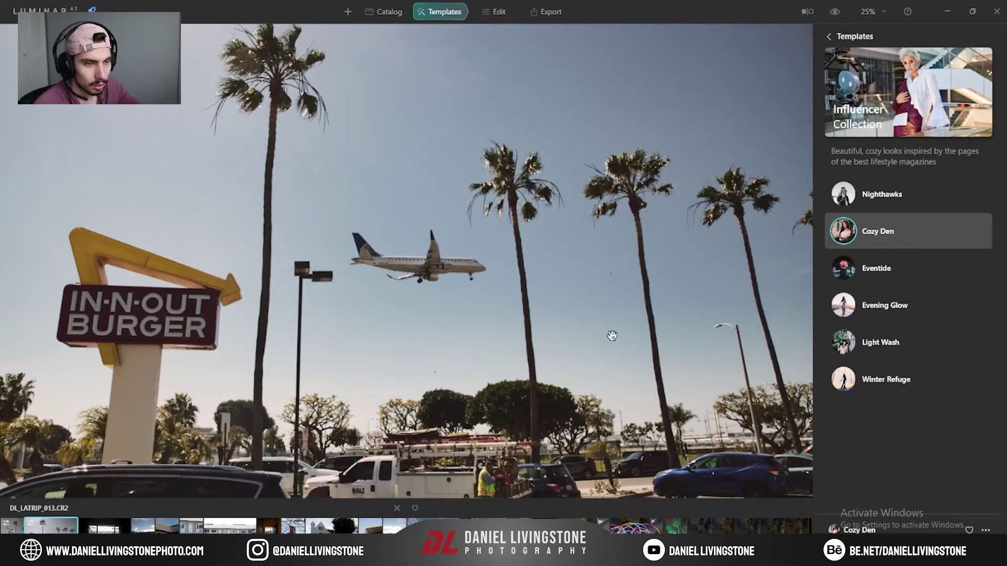
{"action": "left_click", "coordinate": [909, 268]}
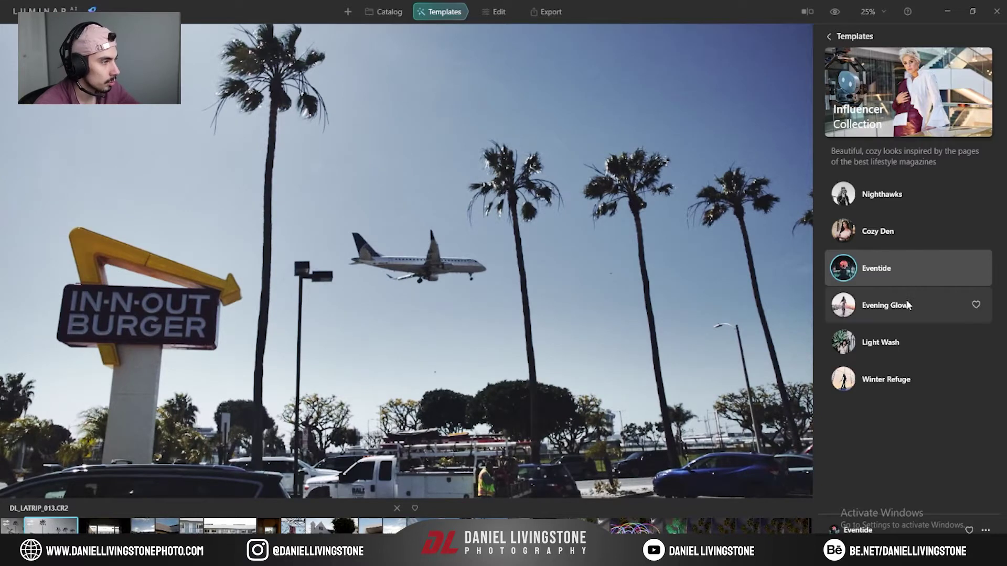
{"action": "left_click", "coordinate": [918, 306]}
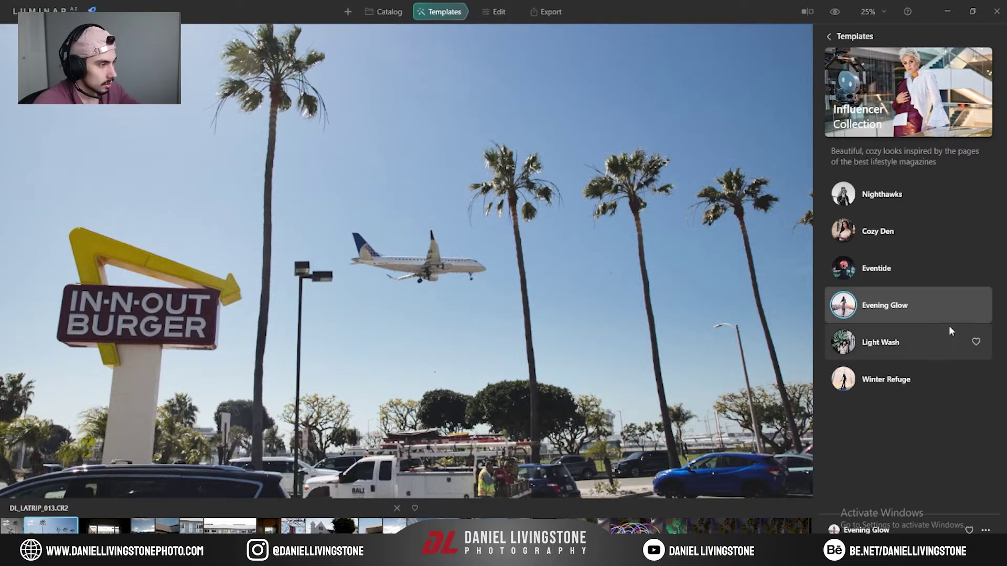
{"action": "left_click", "coordinate": [915, 340]}
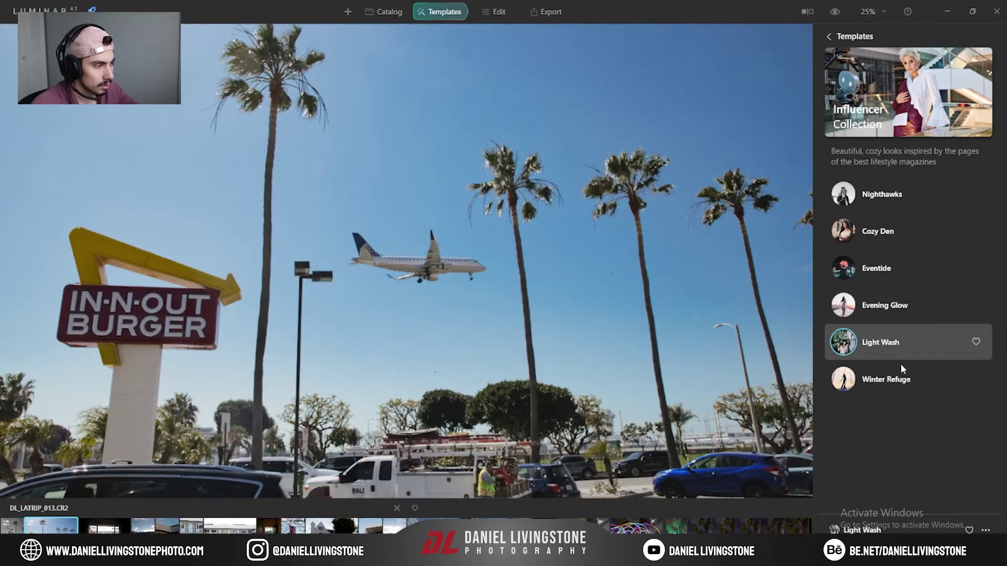
{"action": "left_click", "coordinate": [905, 380]}
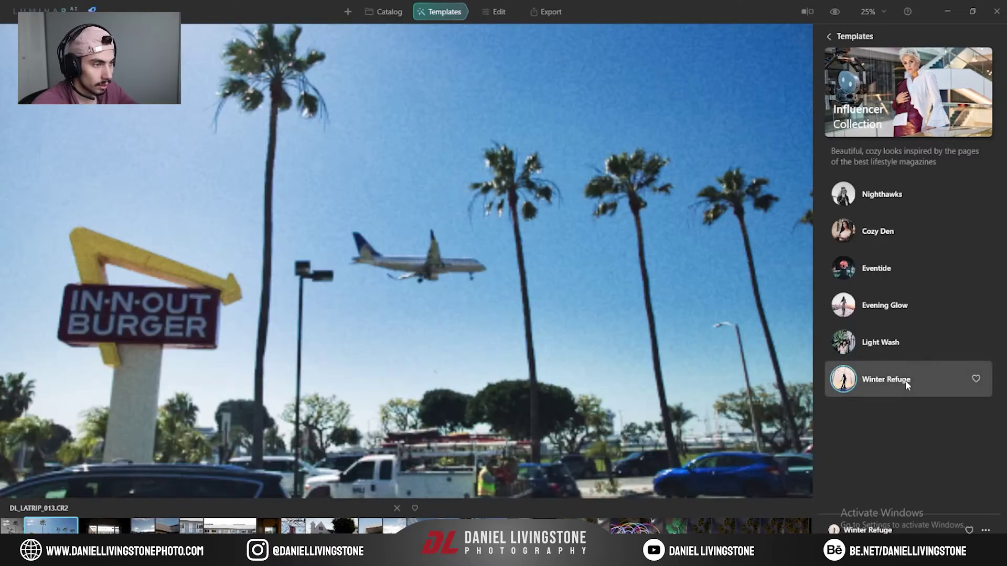
Apply the Light Wash template to DL_LATRIP_013.CR2 and mark the template as a favorite.
{"action": "left_click", "coordinate": [922, 354]}
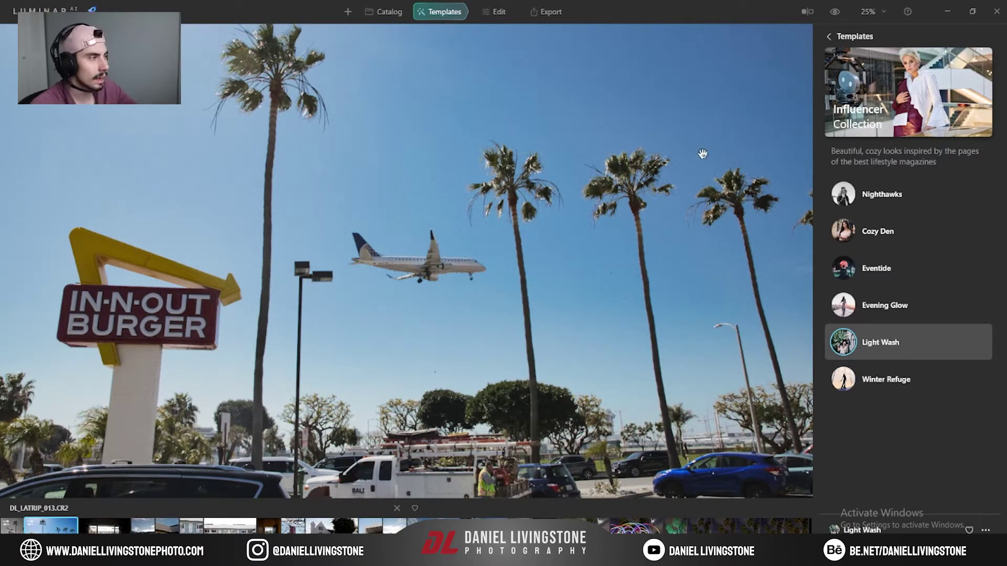
{"action": "left_click", "coordinate": [976, 342]}
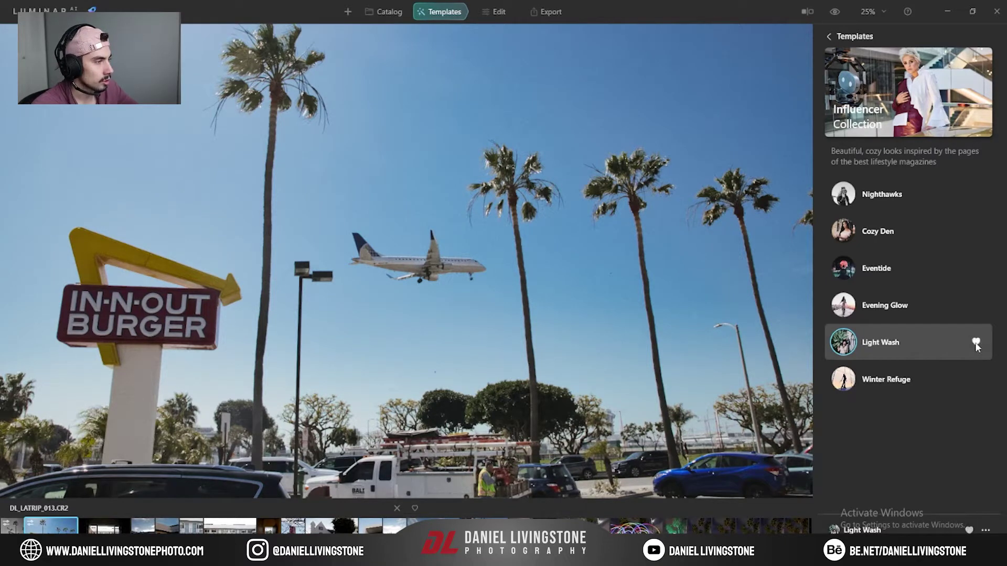
Open the Light Wash template's adjustments on DL_LATRIP_013.CR2 for editing.
{"action": "left_click", "coordinate": [986, 531]}
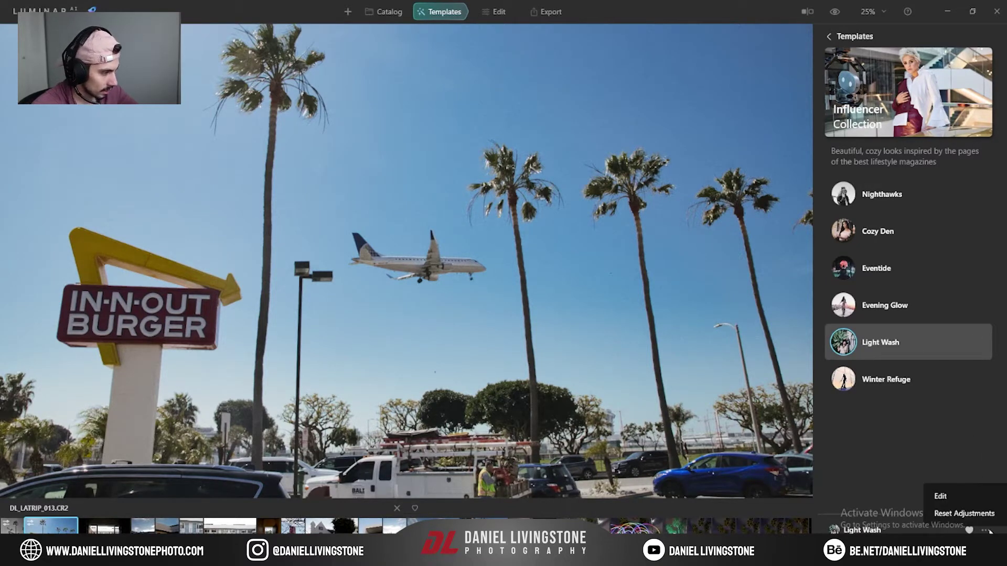
{"action": "left_click", "coordinate": [960, 497]}
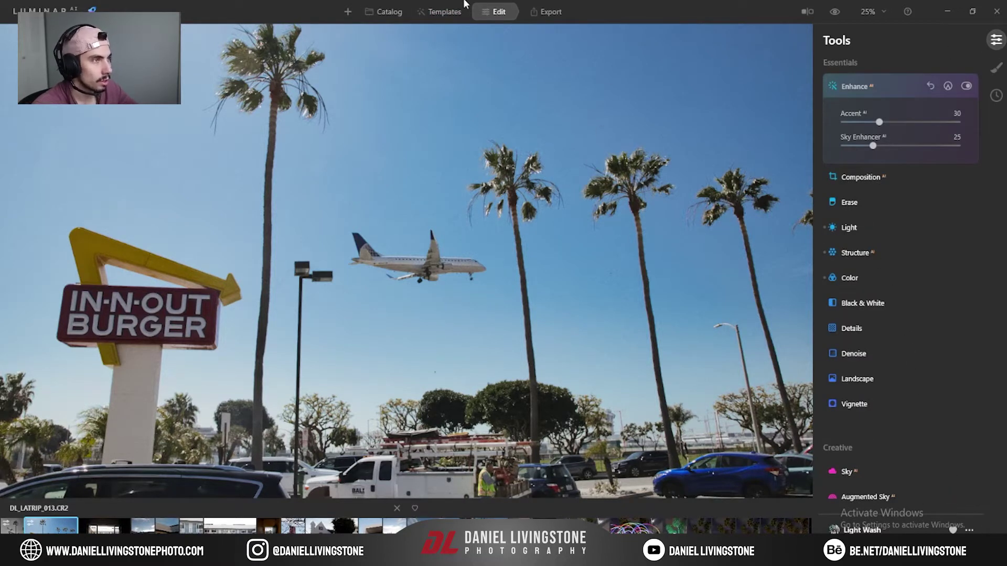
{"action": "left_click", "coordinate": [444, 12]}
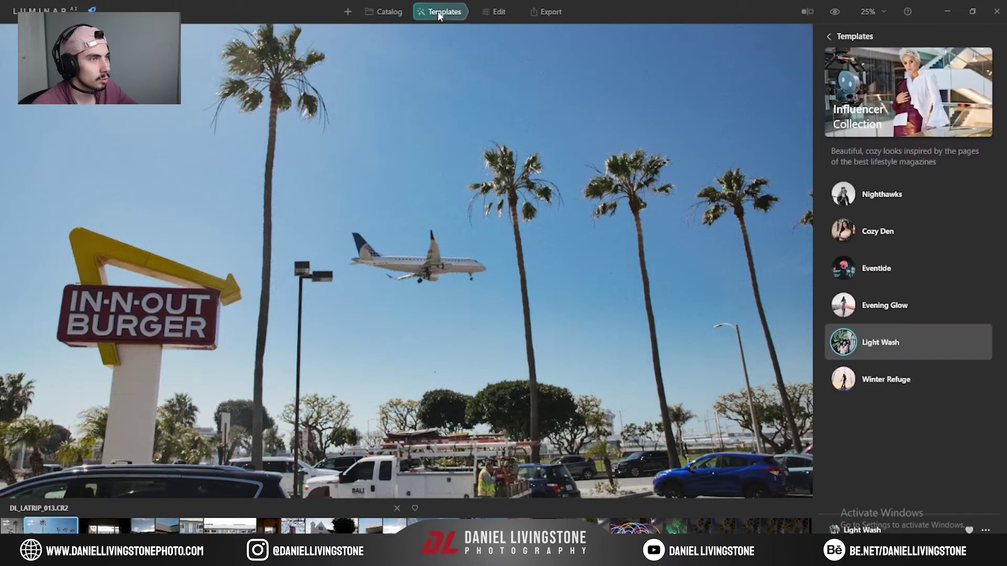
{"action": "left_click", "coordinate": [497, 11]}
{"action": "left_click", "coordinate": [420, 13]}
{"action": "left_click", "coordinate": [475, 13]}
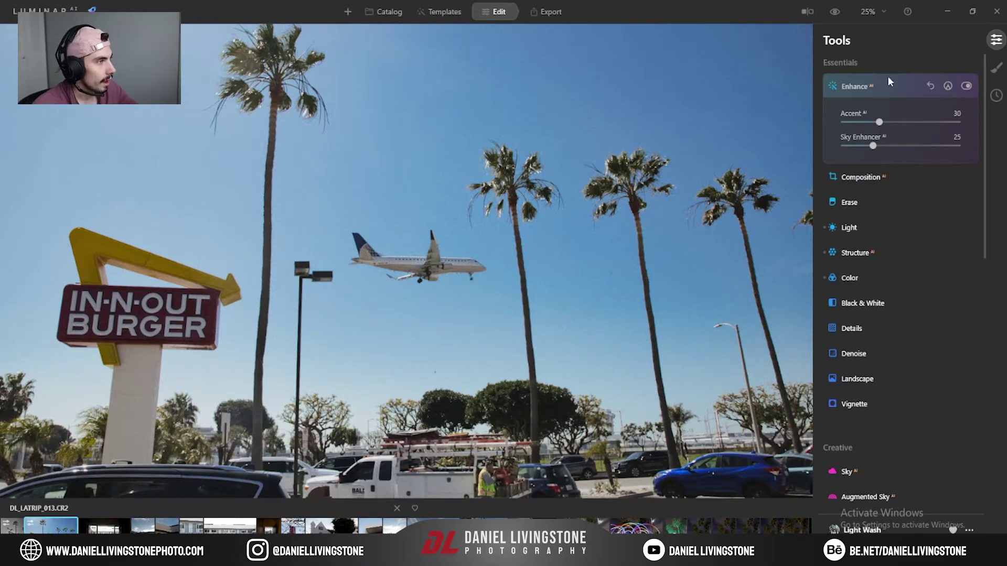
Set the Enhance tool's Accent to 32 and Sky Enhancer to 2, comparing the photo with Enhance switched off.
{"action": "left_click", "coordinate": [967, 86]}
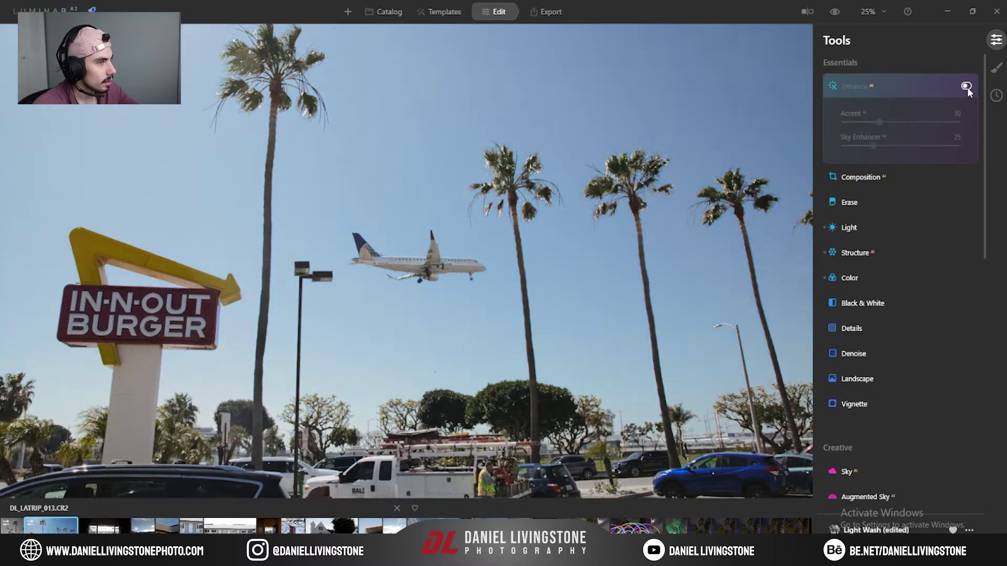
{"action": "left_click", "coordinate": [966, 87]}
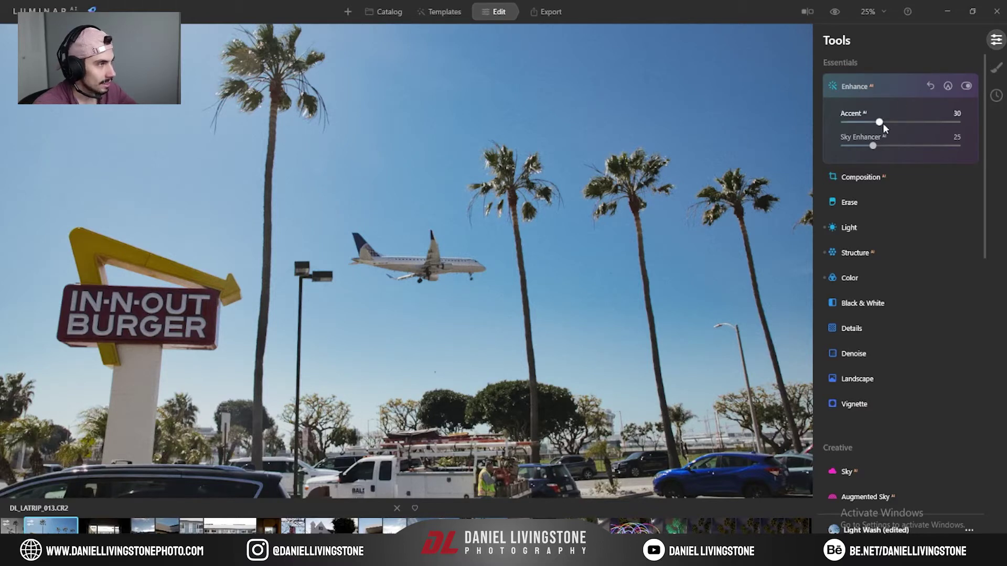
{"action": "left_click_drag", "start_coordinate": [879, 123], "coordinate": [750, 137]}
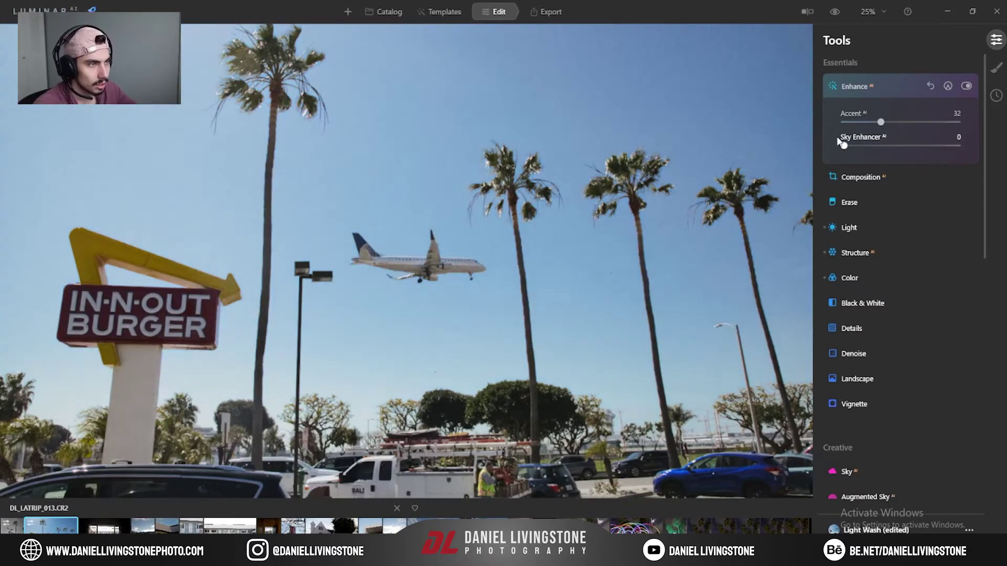
{"action": "left_click_drag", "start_coordinate": [841, 143], "coordinate": [848, 144]}
{"action": "left_click", "coordinate": [967, 87]}
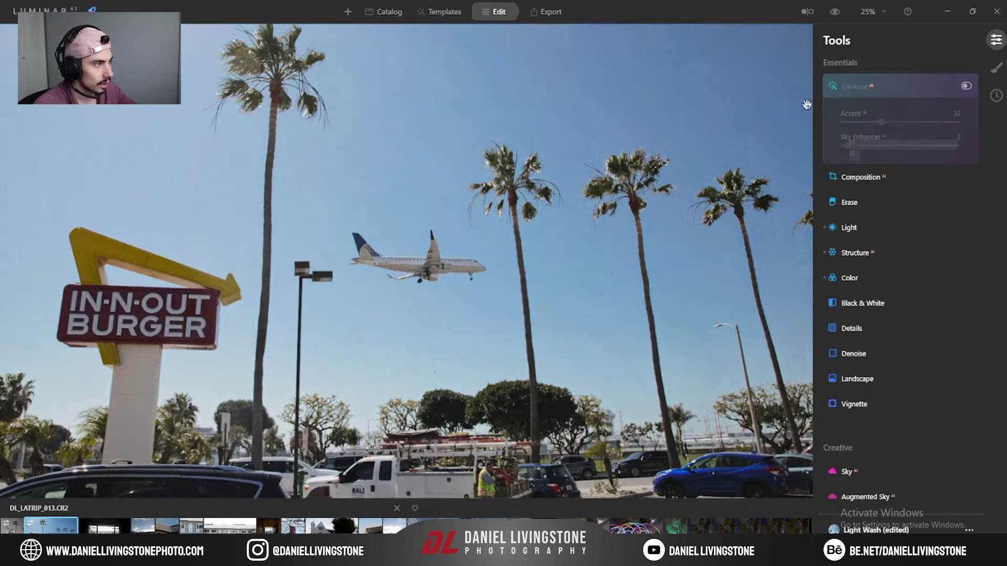
Crop the photo with Composition AI at 2:3, adjusting the frame to include the whole In-N-Out sign, and compare it with the original.
{"action": "left_click", "coordinate": [860, 180]}
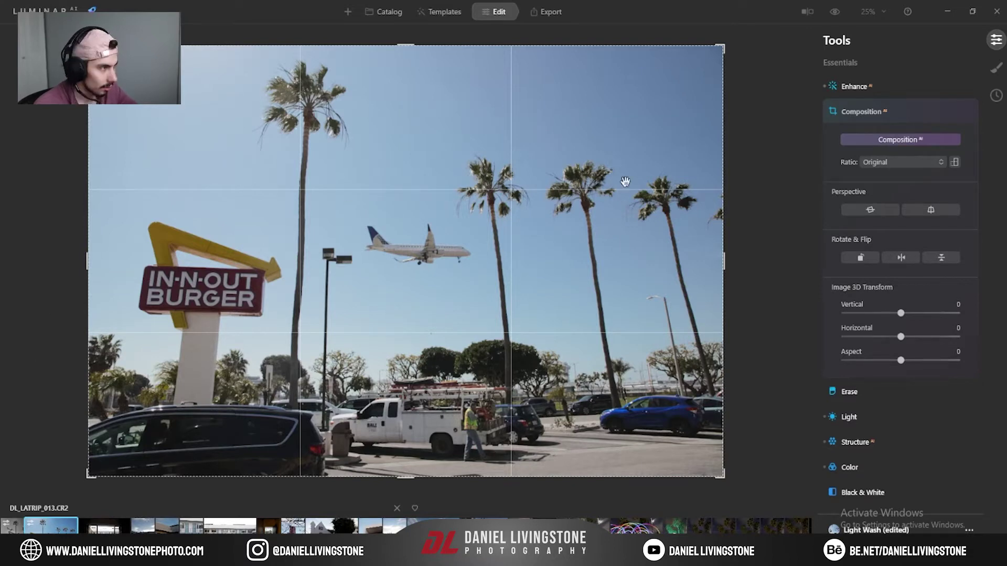
{"action": "left_click", "coordinate": [900, 140]}
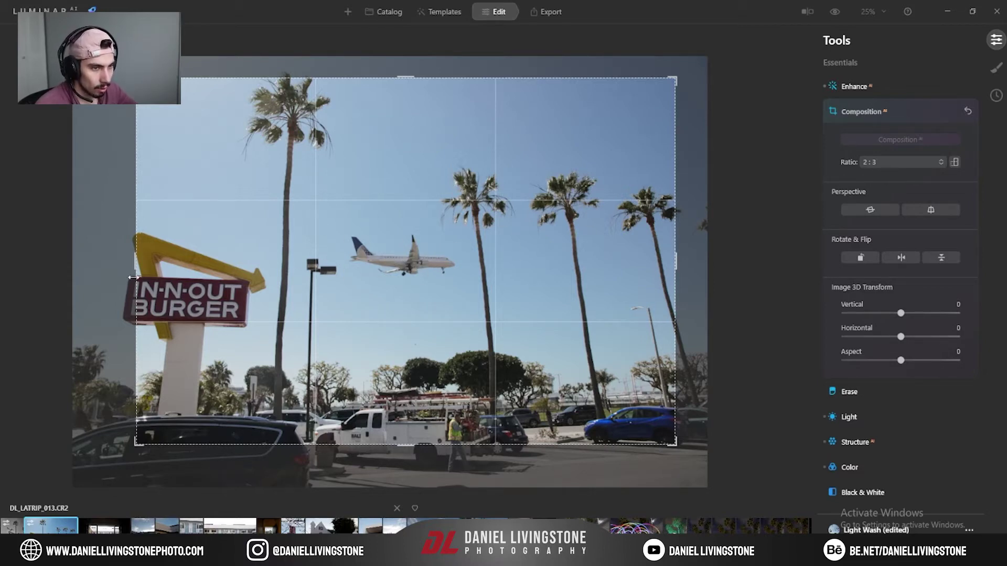
{"action": "left_click_drag", "start_coordinate": [134, 268], "coordinate": [125, 269]}
{"action": "left_click_drag", "start_coordinate": [300, 258], "coordinate": [301, 266]}
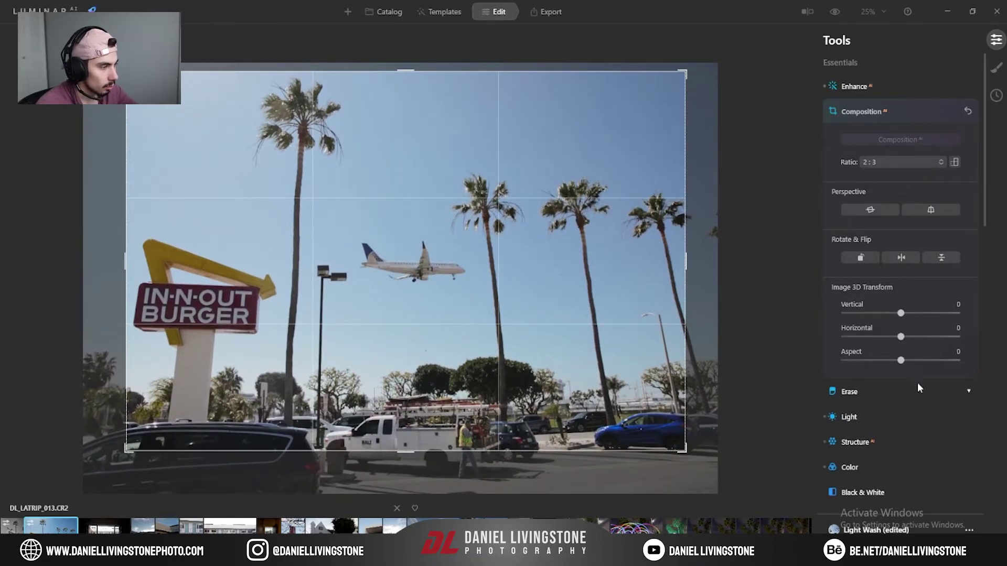
{"action": "left_click", "coordinate": [911, 117]}
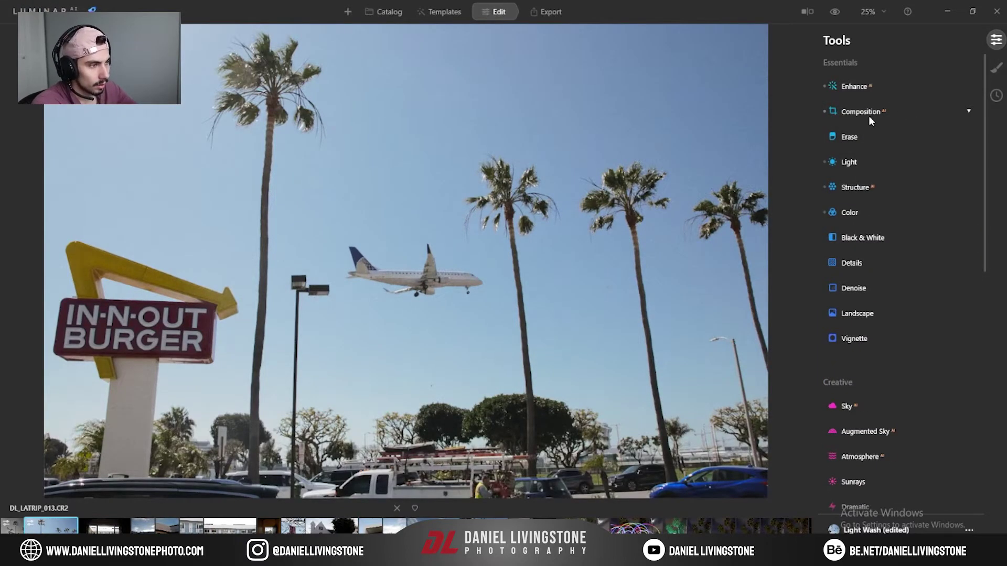
{"action": "key", "text": "backslash"}
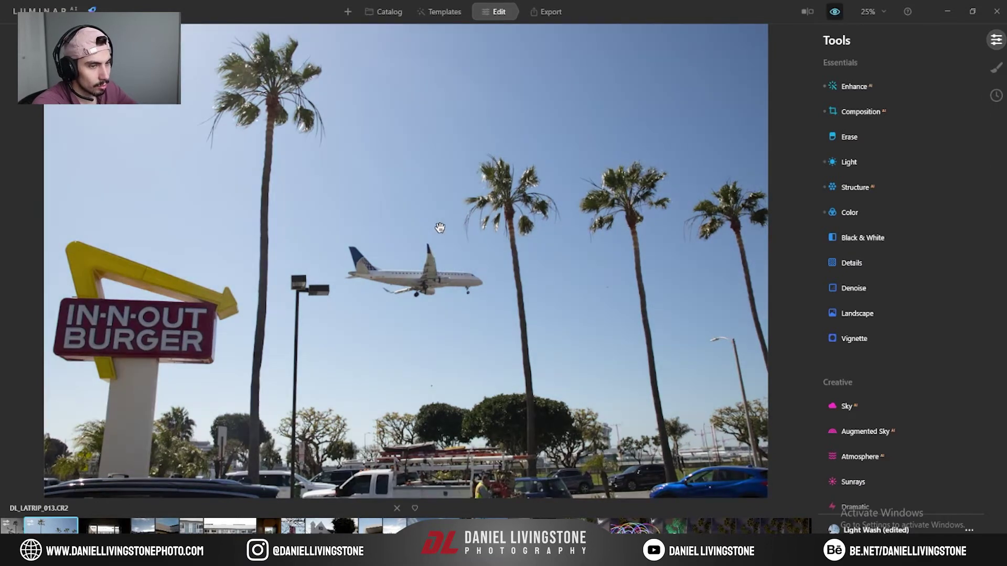
{"action": "key", "text": "backslash"}
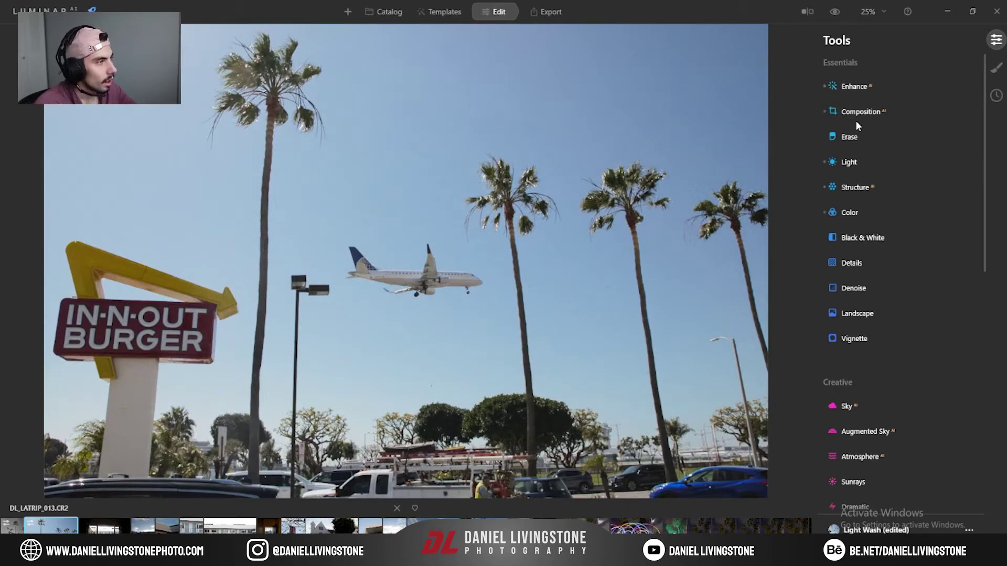
Erase the upper part of the lamp post and the worker behind the white truck using a brush radius of 56.
{"action": "left_click", "coordinate": [859, 138]}
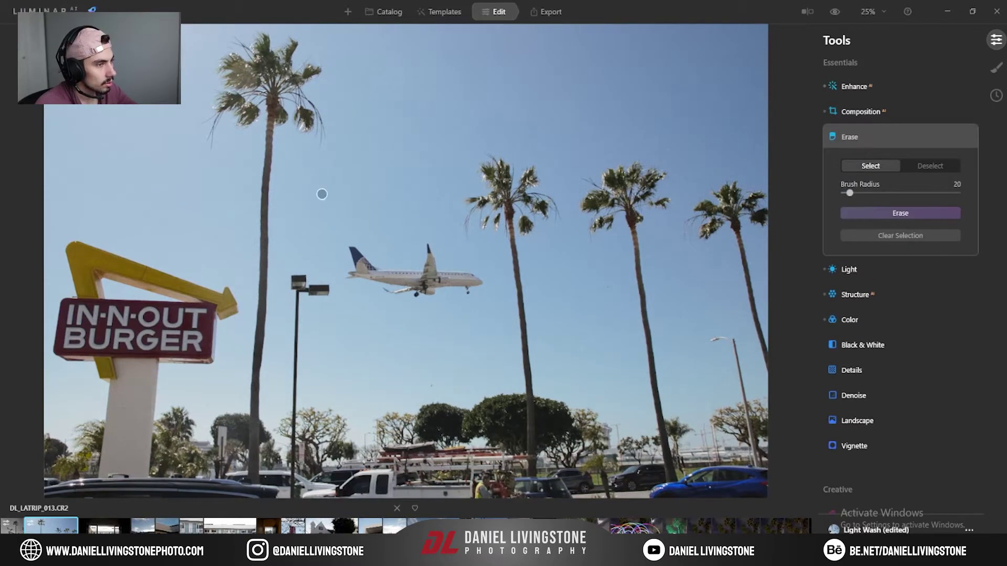
{"action": "key", "text": "bracketright"}
{"action": "key", "text": "bracketright"}
{"action": "key", "text": "bracketright"}
{"action": "key", "text": "bracketright"}
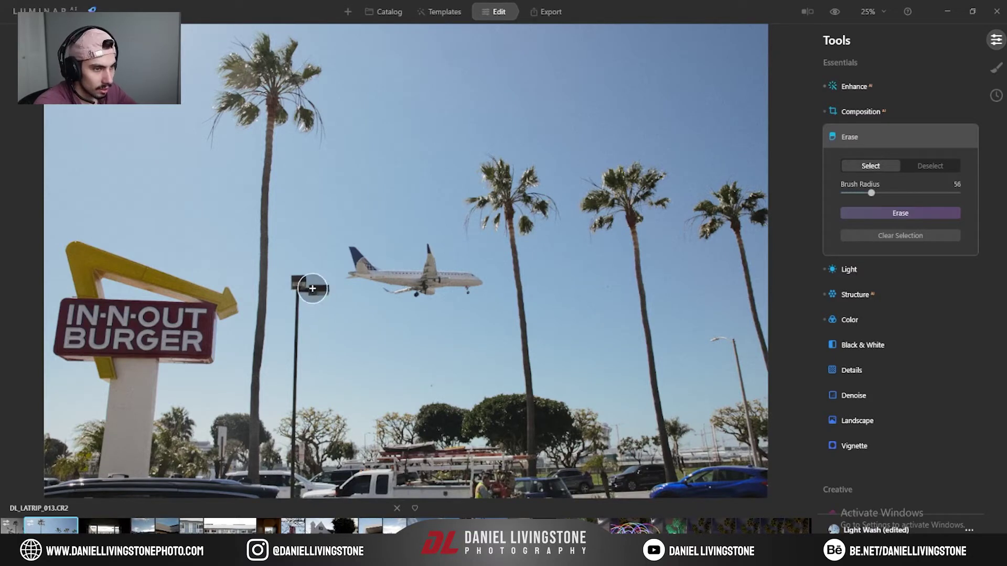
{"action": "mouse_move", "coordinate": [297, 289]}
{"action": "left_mouse_down"}
{"action": "mouse_move", "coordinate": [303, 339]}
{"action": "mouse_move", "coordinate": [292, 409]}
{"action": "left_mouse_up"}
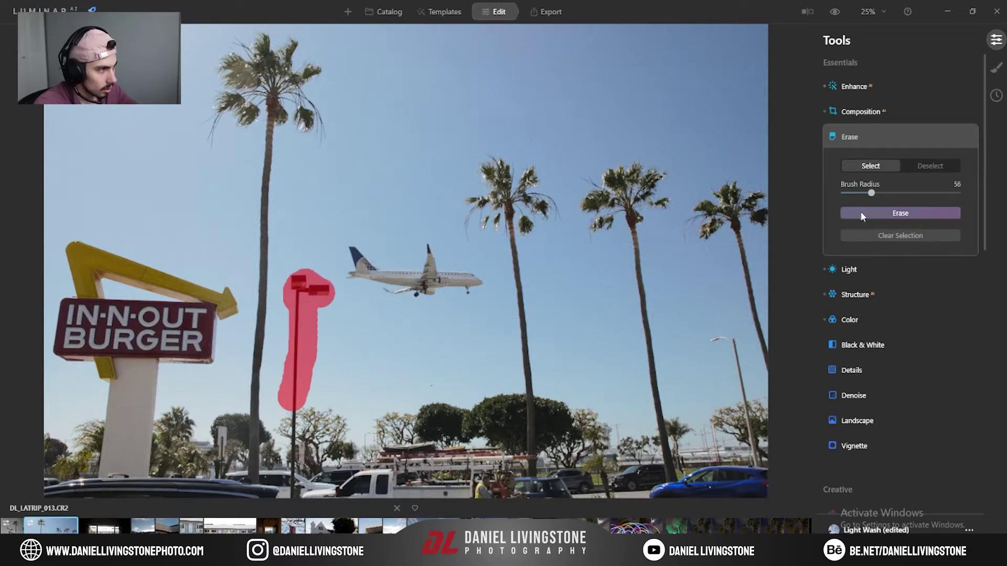
{"action": "left_click", "coordinate": [861, 215]}
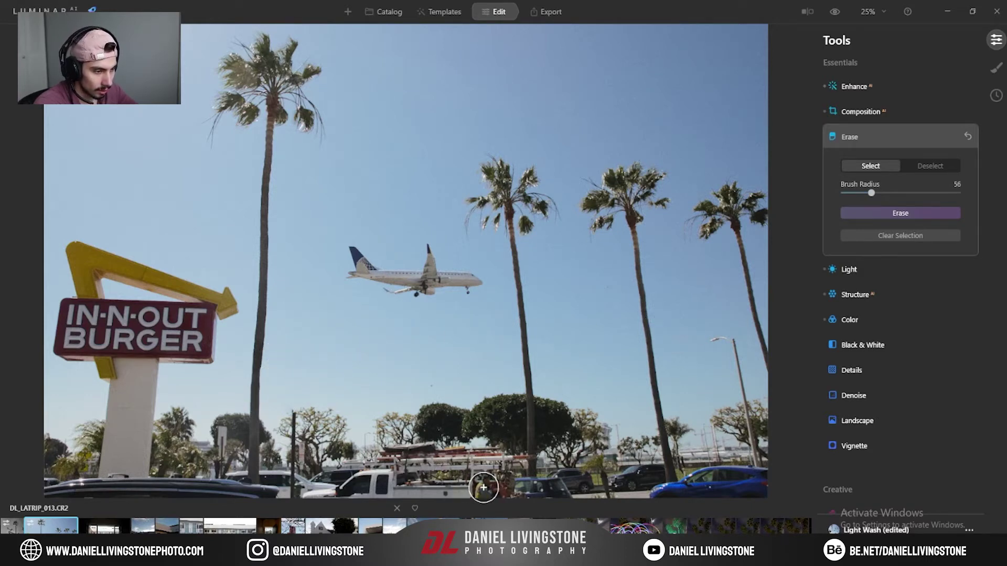
{"action": "left_click", "coordinate": [483, 488]}
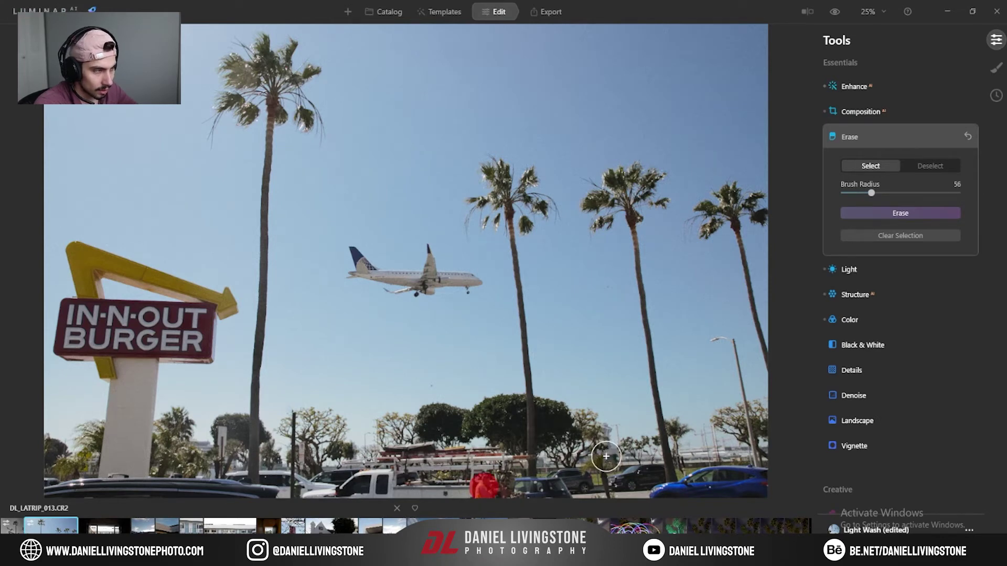
{"action": "left_click", "coordinate": [879, 213]}
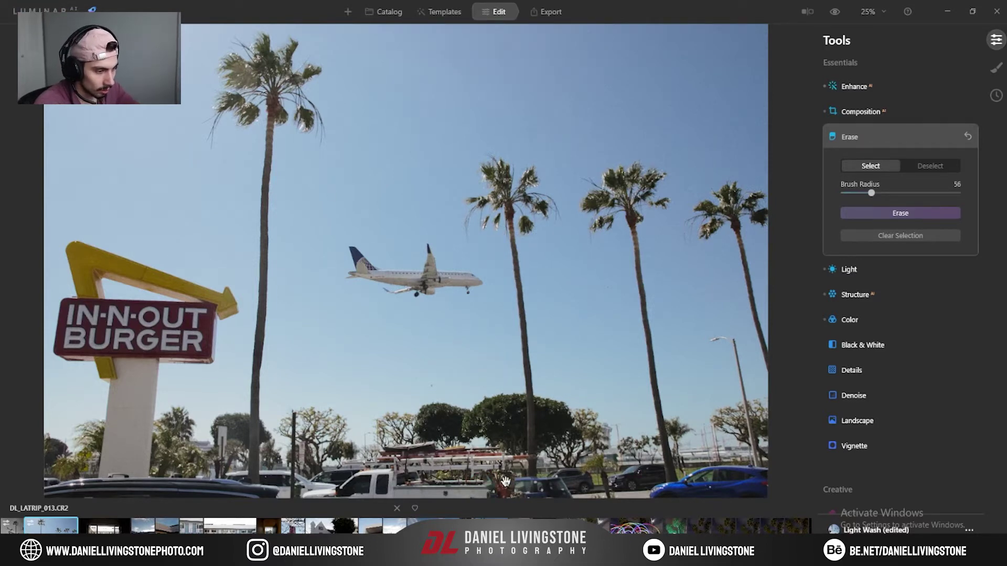
Examine the erased worker area behind the white truck at 100% zoom, comparing it with the original, and return to the whole photo.
{"action": "left_click", "coordinate": [871, 12]}
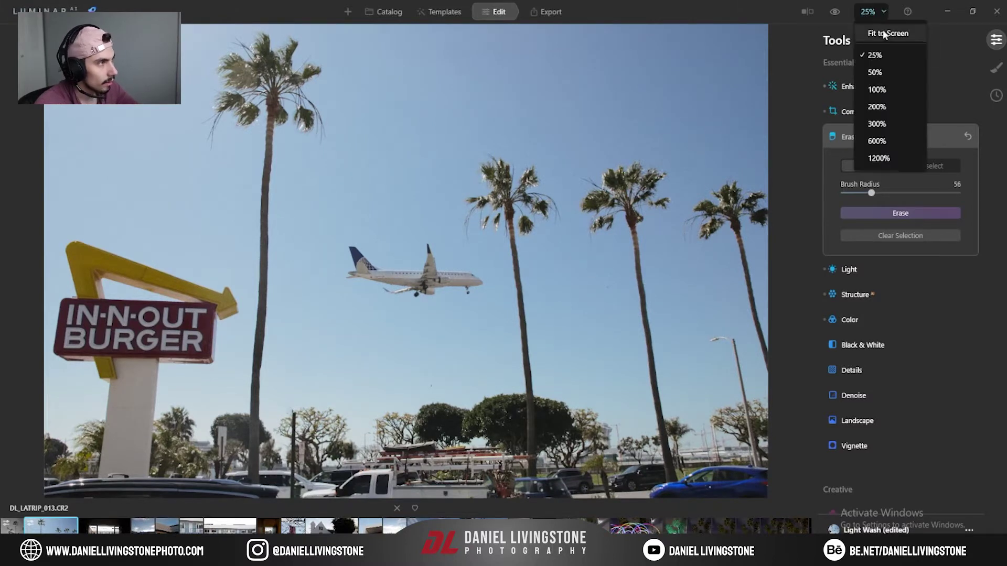
{"action": "left_click", "coordinate": [877, 89]}
{"action": "left_click_drag", "start_coordinate": [506, 420], "coordinate": [400, 96]}
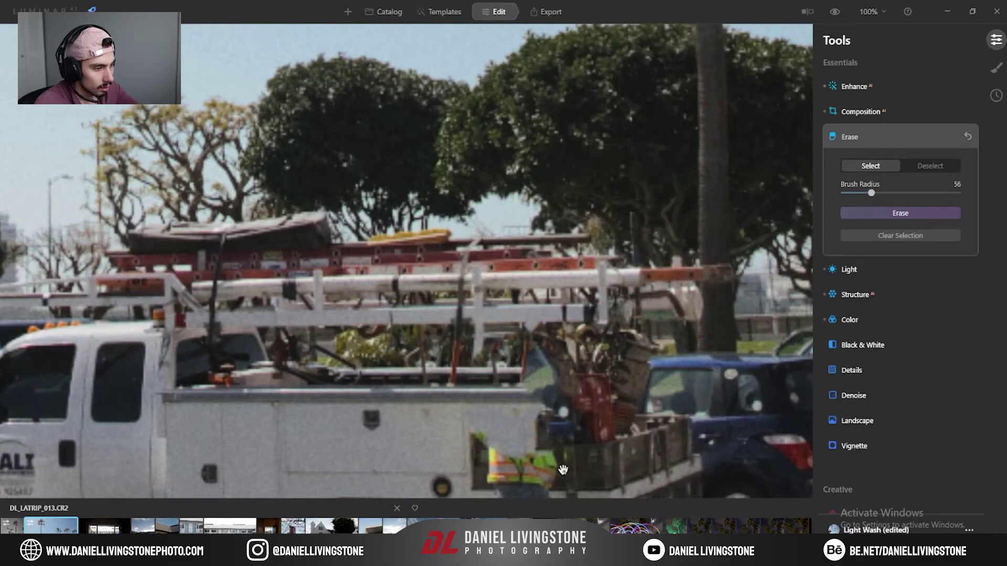
{"action": "left_click_drag", "start_coordinate": [549, 469], "coordinate": [531, 440]}
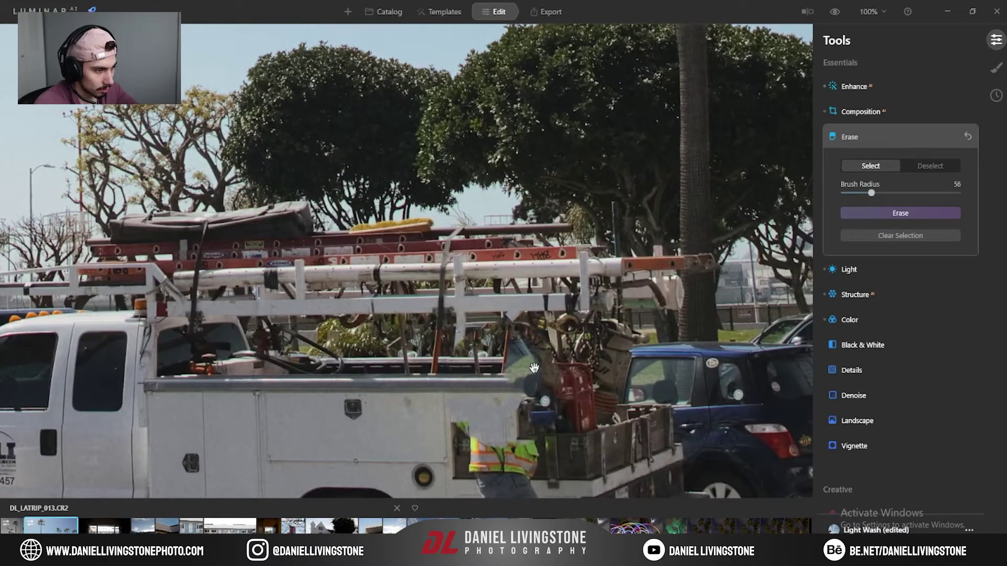
{"action": "key", "text": "backslash"}
{"action": "key", "text": "backslash"}
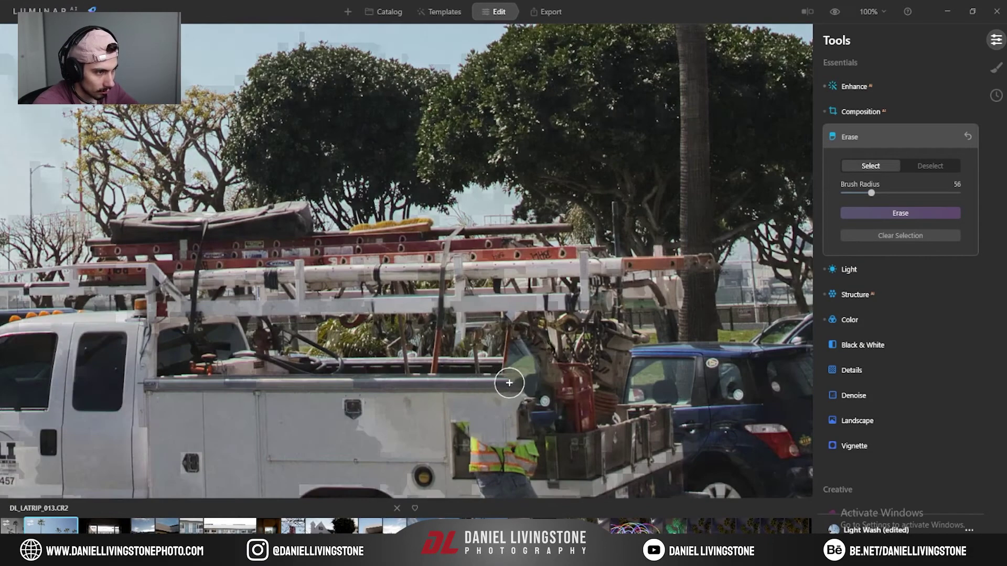
{"action": "key", "text": "backslash"}
{"action": "key", "text": "backslash"}
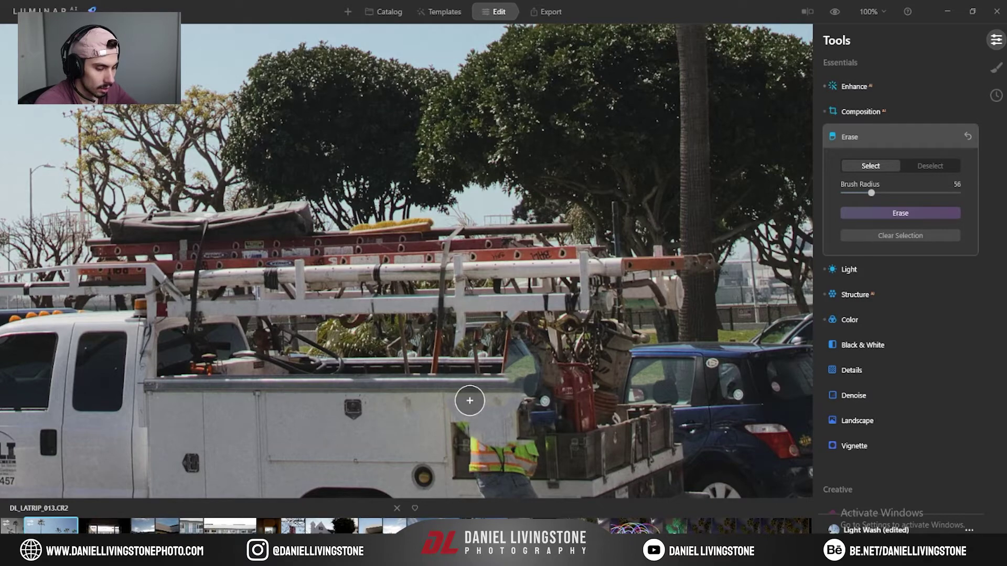
{"action": "key", "text": "ctrl+0"}
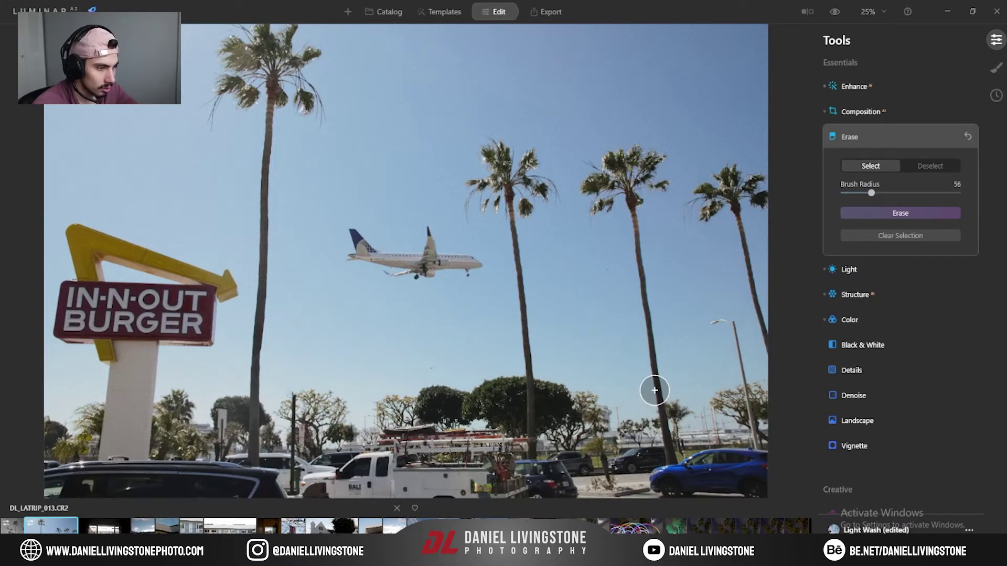
{"action": "key", "text": "ctrl+1"}
{"action": "key", "text": "ctrl+0"}
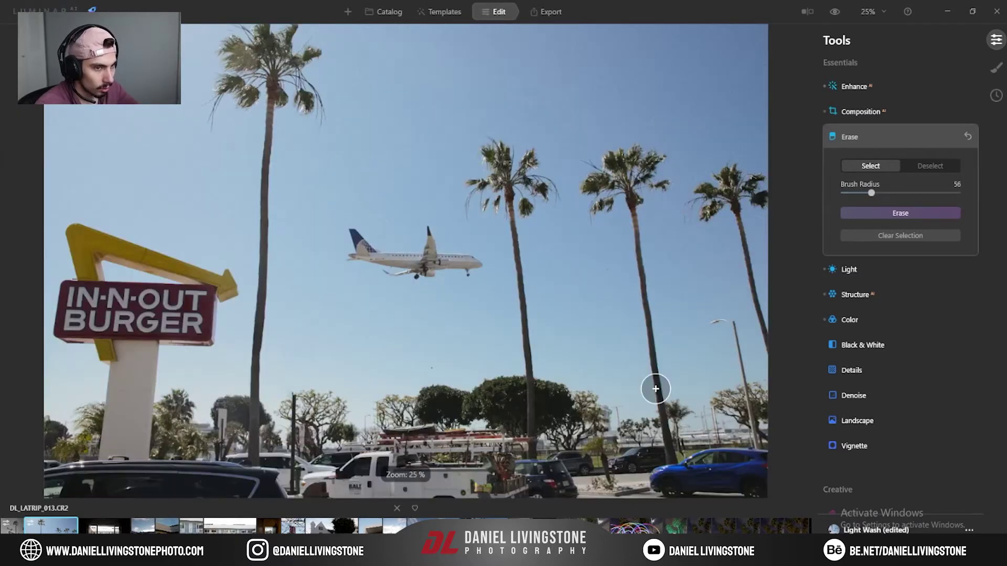
In the Light tool, set Temperature to 6531, Tint to 31, Exposure to 0.42, Smart Contrast to -52, Highlights to 27 and Shadows to 0.
{"action": "left_click", "coordinate": [927, 132]}
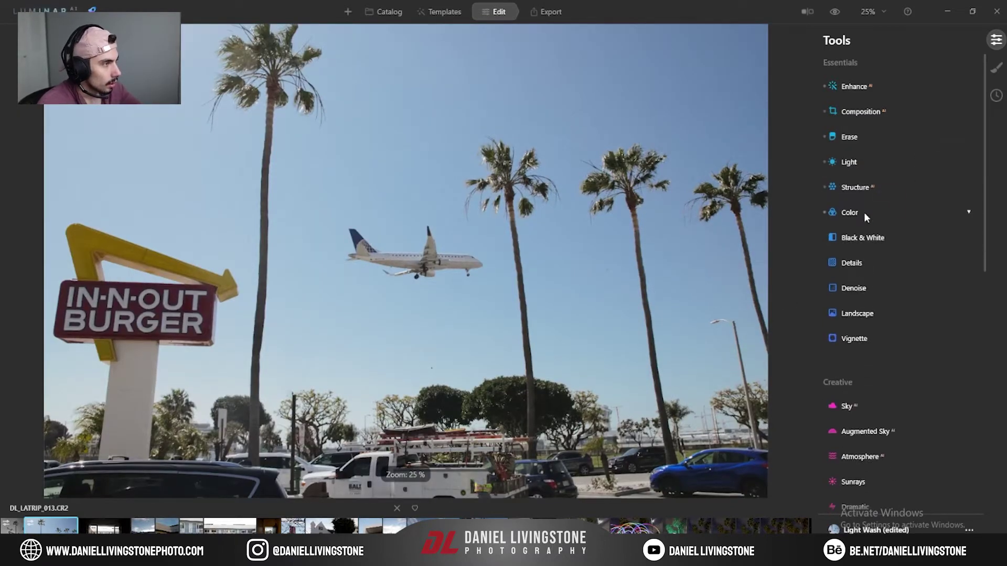
{"action": "left_click", "coordinate": [848, 165]}
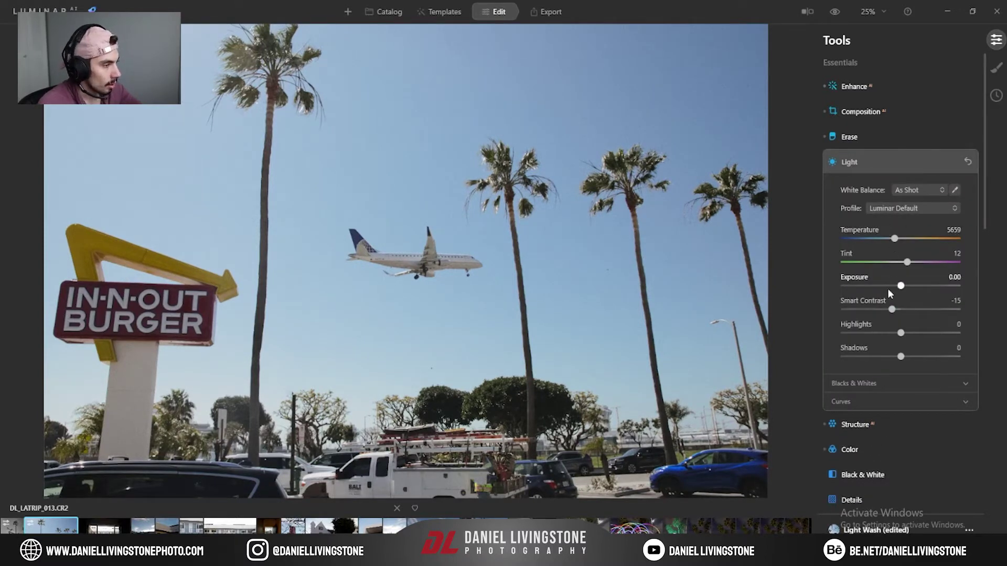
{"action": "left_click_drag", "start_coordinate": [895, 240], "coordinate": [911, 269]}
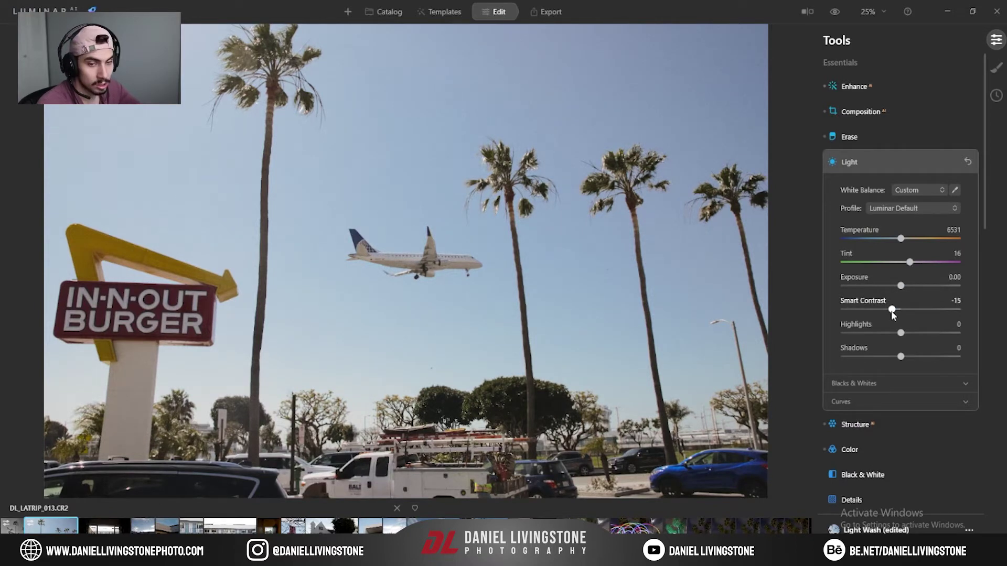
{"action": "left_click_drag", "start_coordinate": [892, 310], "coordinate": [908, 291]}
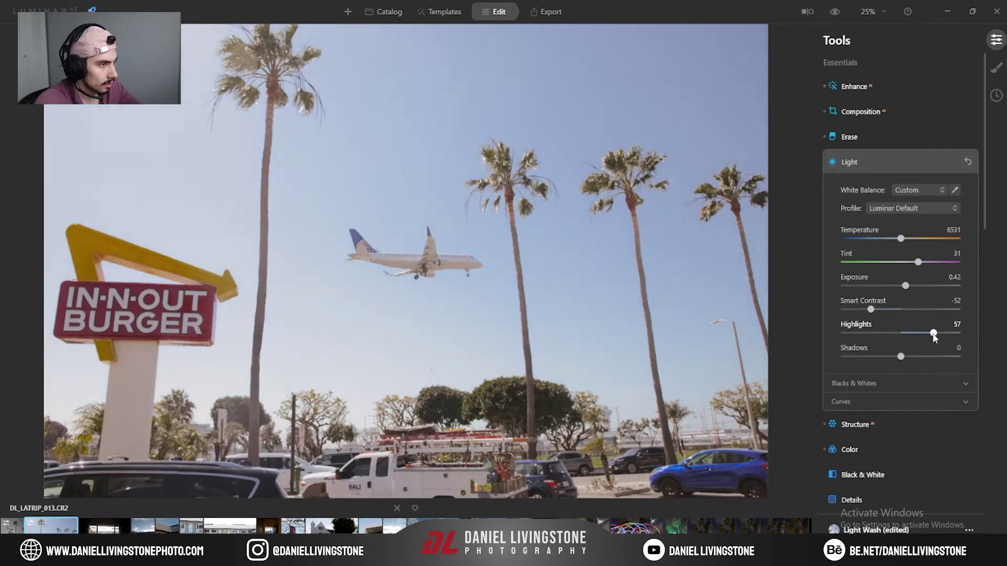
{"action": "mouse_move", "coordinate": [934, 334]}
{"action": "left_mouse_down"}
{"action": "mouse_move", "coordinate": [850, 334]}
{"action": "mouse_move", "coordinate": [917, 336]}
{"action": "left_mouse_up"}
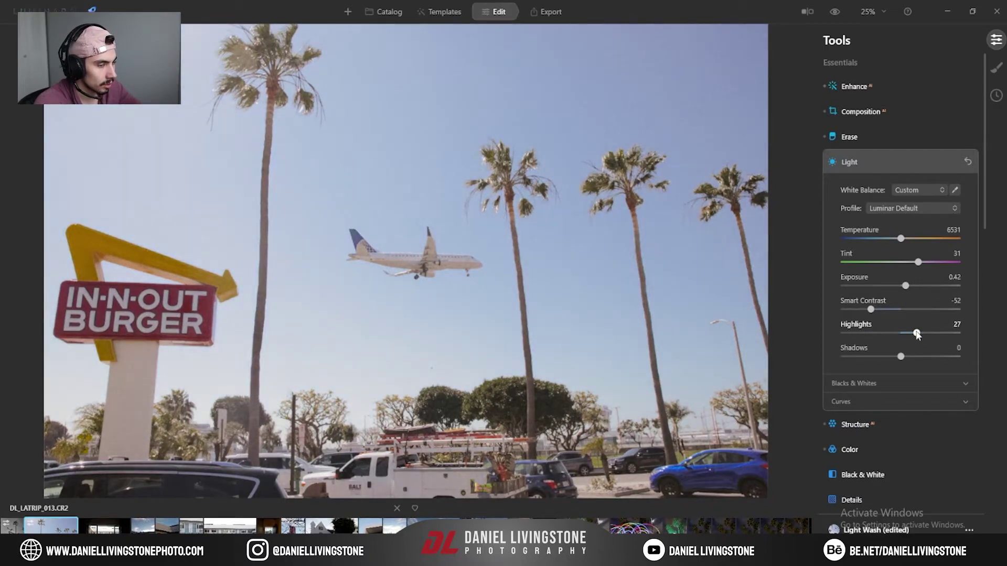
{"action": "mouse_move", "coordinate": [901, 357]}
{"action": "left_mouse_down"}
{"action": "mouse_move", "coordinate": [916, 358]}
{"action": "mouse_move", "coordinate": [852, 360]}
{"action": "mouse_move", "coordinate": [891, 357]}
{"action": "left_mouse_up"}
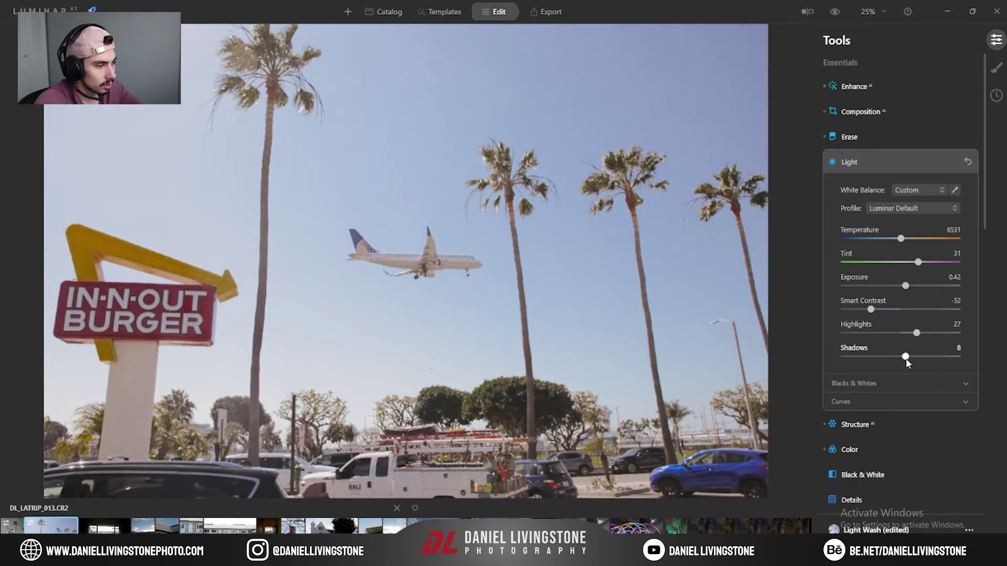
{"action": "left_click_drag", "start_coordinate": [913, 359], "coordinate": [907, 359]}
{"action": "double_click", "coordinate": [901, 358]}
Return to Luminar AI from the livestream page and set the Light tool's Whites to 55 and Blacks to -19.
{"action": "left_click", "coordinate": [908, 383]}
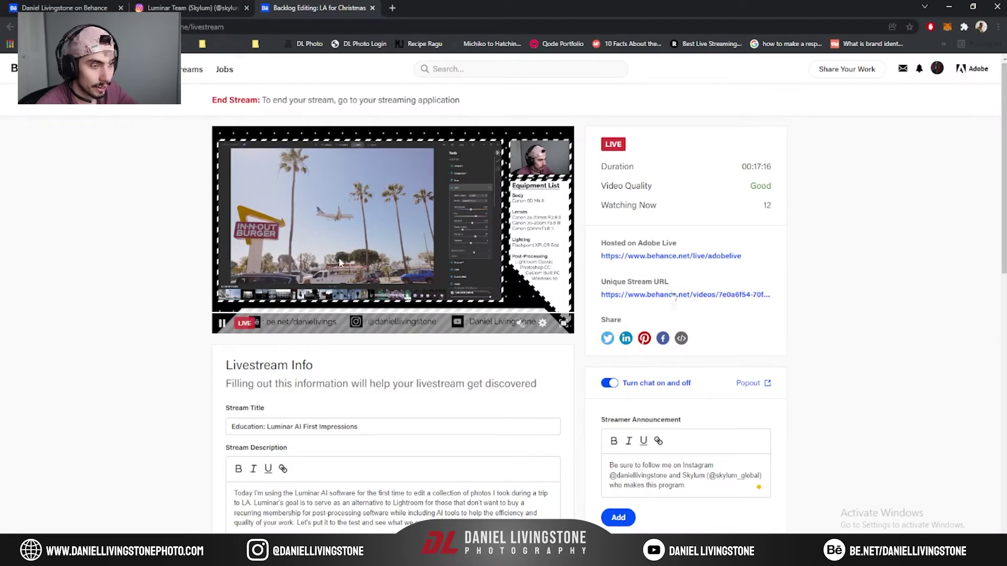
{"action": "key", "text": "alt+Tab"}
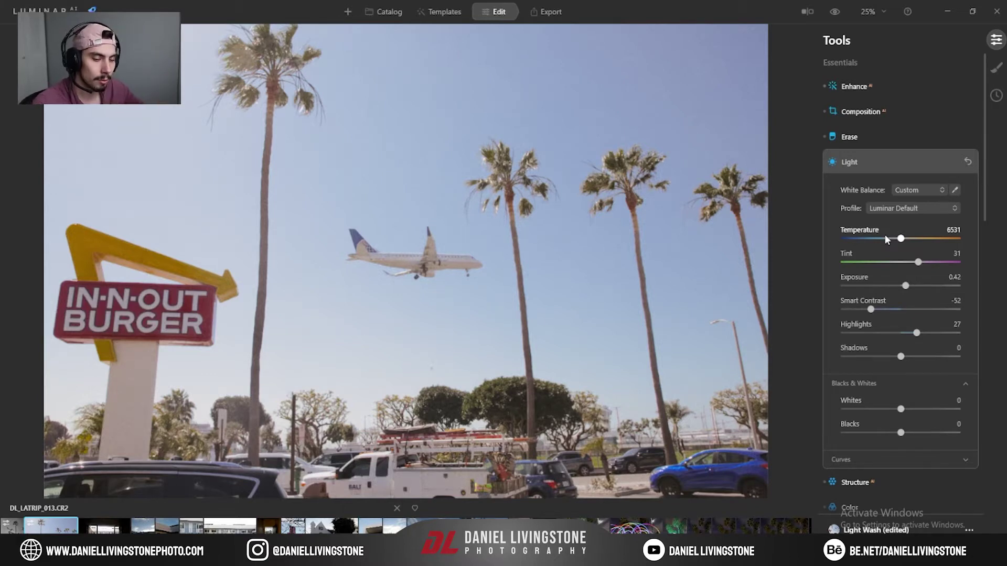
{"action": "left_click_drag", "start_coordinate": [901, 409], "coordinate": [890, 438]}
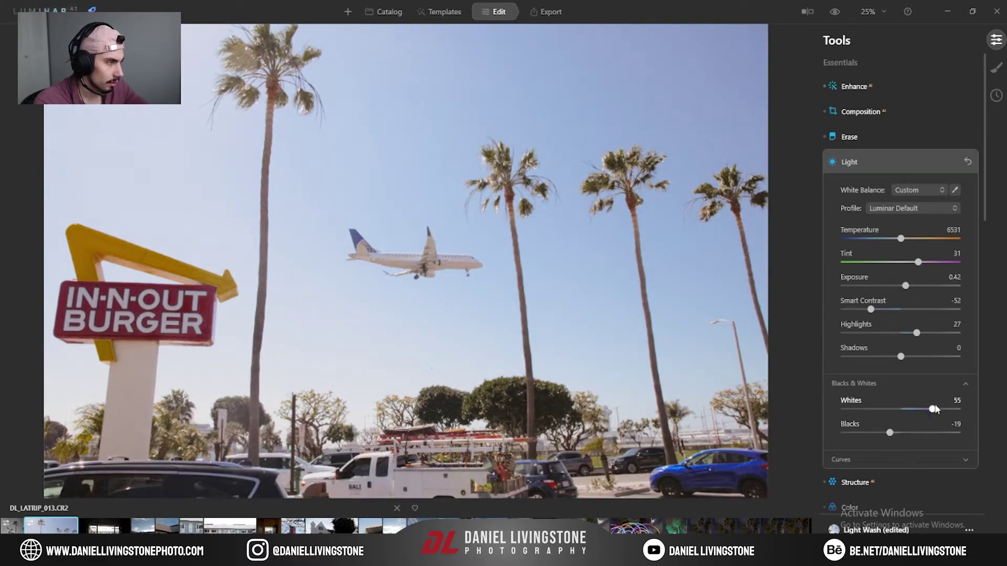
{"action": "left_click", "coordinate": [882, 163]}
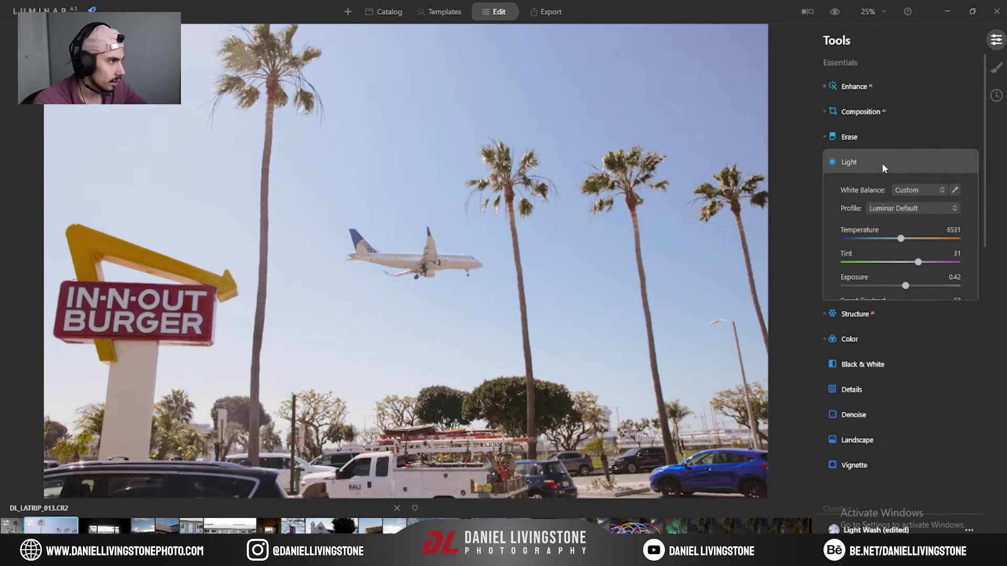
{"action": "left_click", "coordinate": [888, 162]}
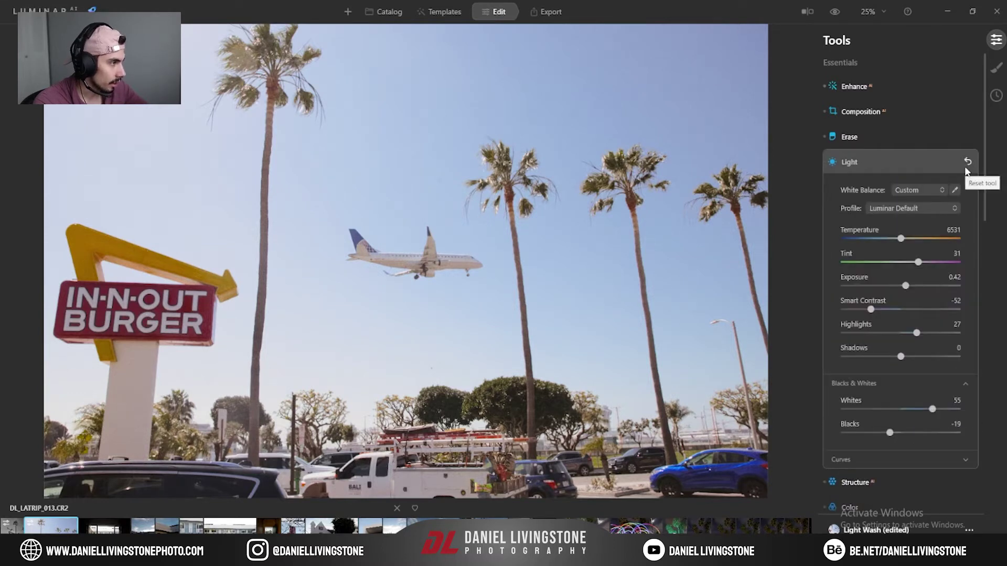
{"action": "left_click", "coordinate": [952, 207]}
{"action": "left_click", "coordinate": [954, 208]}
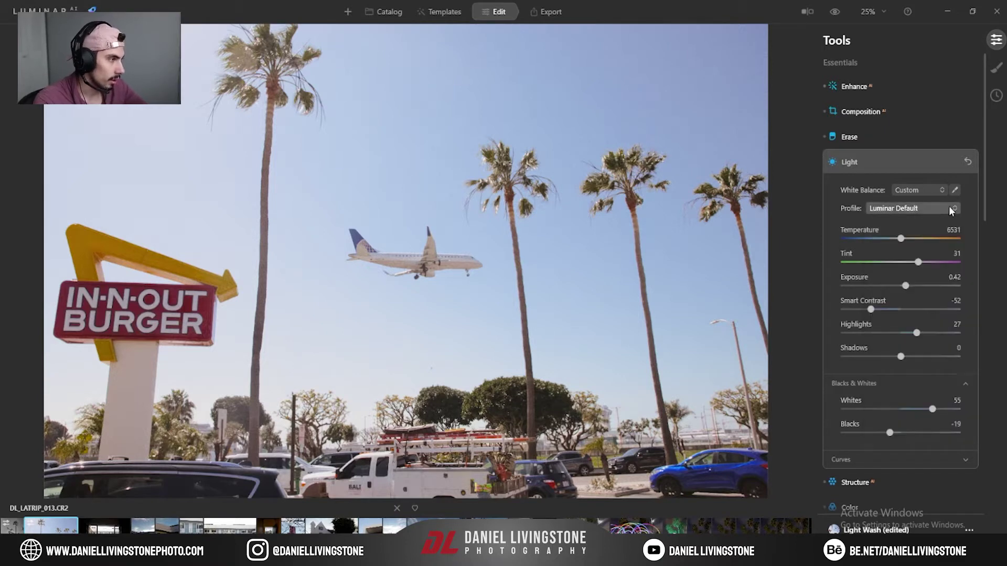
{"action": "scroll", "coordinate": [976, 252], "scroll_direction": "down", "scroll_amount": 1}
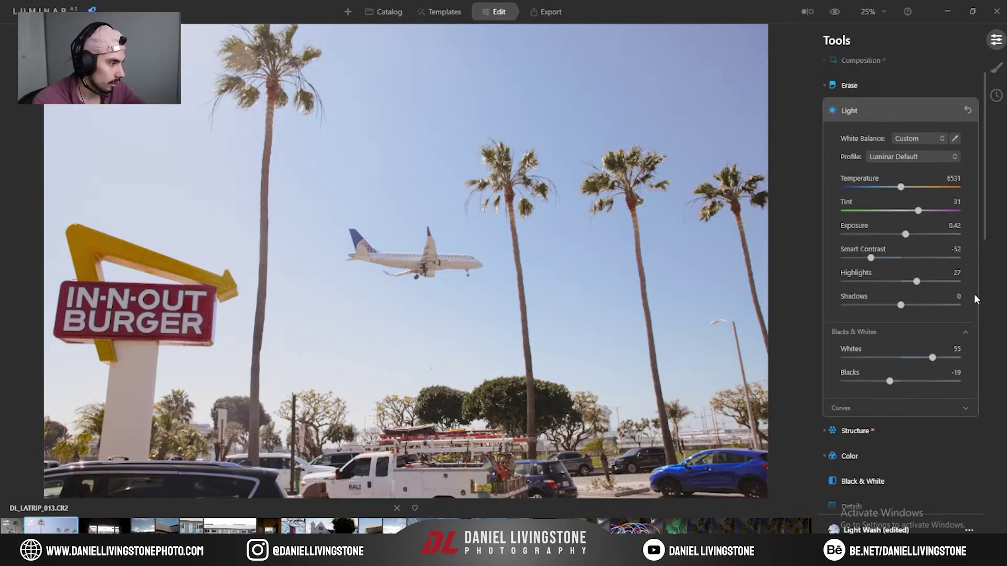
{"action": "left_click", "coordinate": [964, 408]}
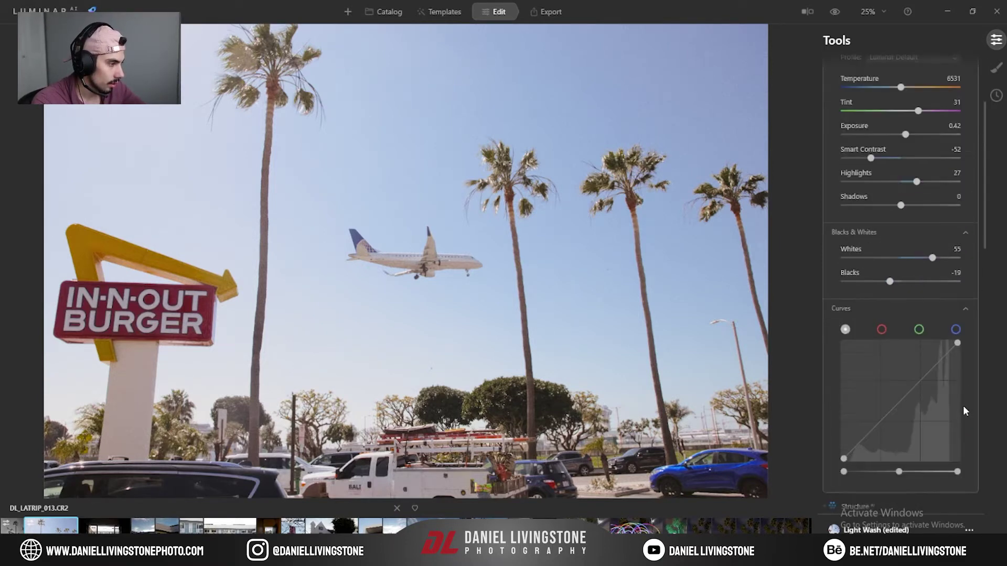
{"action": "left_click", "coordinate": [966, 308]}
Compare the edited photo repeatedly with its original version.
{"action": "key", "text": "backslash"}
{"action": "key", "text": "backslash"}
{"action": "key", "text": "backslash"}
{"action": "key", "text": "backslash"}
{"action": "key", "text": "backslash"}
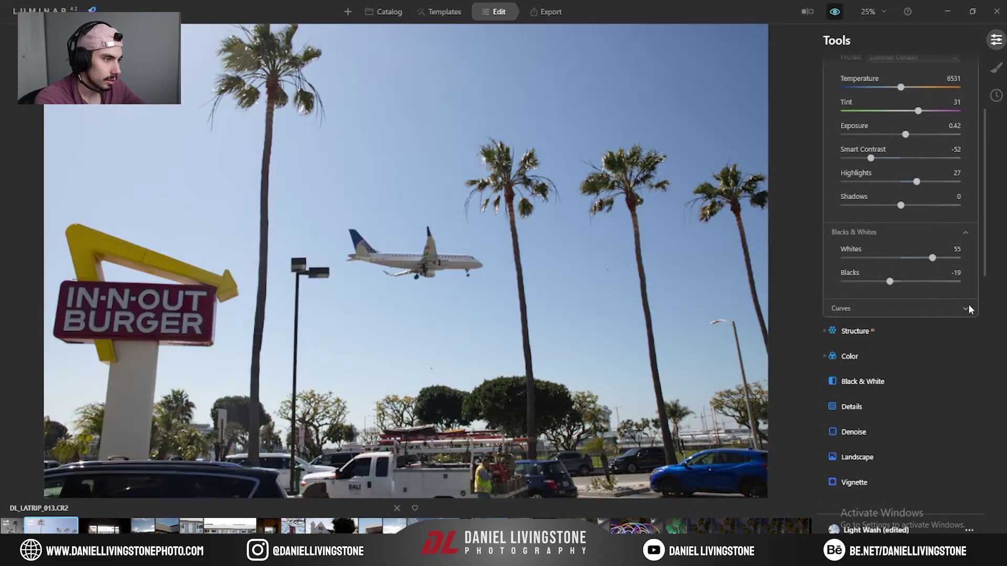
{"action": "key", "text": "backslash"}
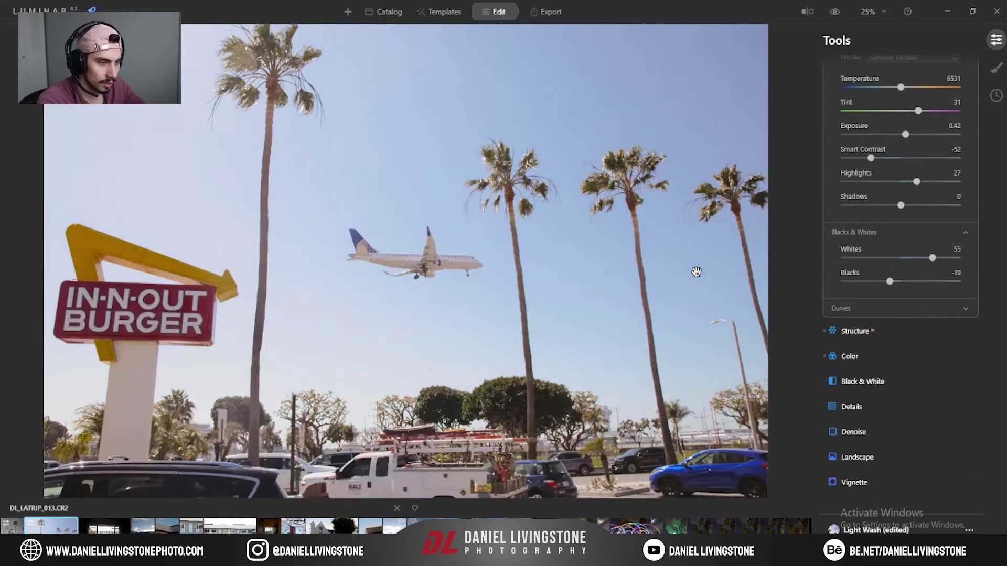
{"action": "key", "text": "backslash"}
{"action": "key", "text": "backslash"}
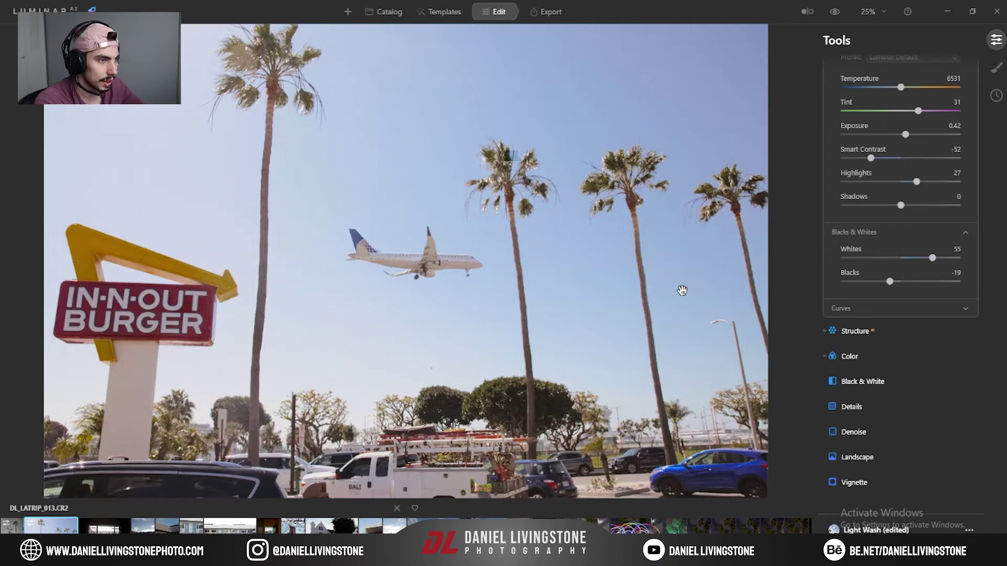
Open the Light tool's Curves and try different midtone and highlight positions on the master curve.
{"action": "scroll", "coordinate": [837, 267], "scroll_direction": "up", "scroll_amount": 1}
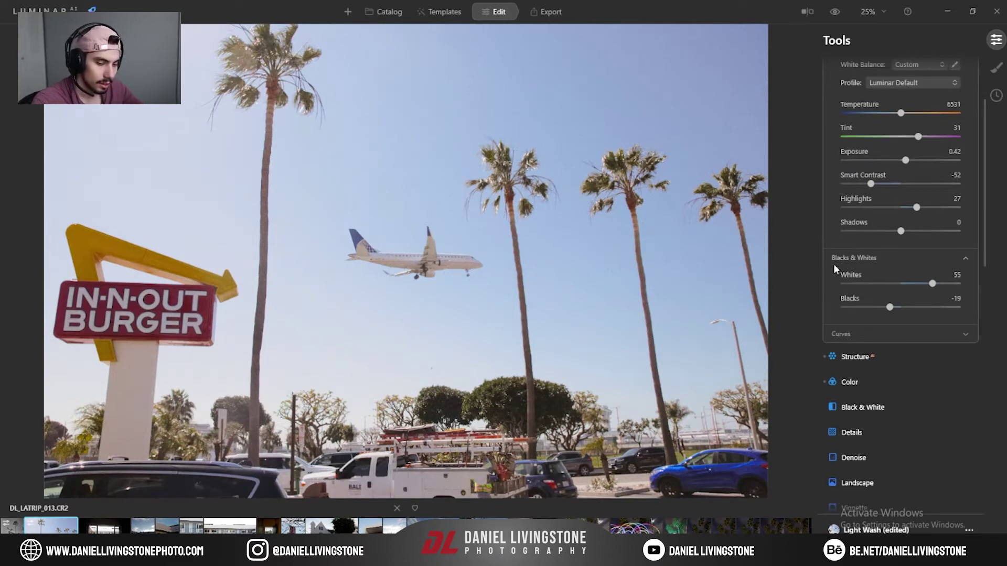
{"action": "left_click", "coordinate": [905, 336]}
{"action": "scroll", "coordinate": [839, 346], "scroll_direction": "down", "scroll_amount": 2}
{"action": "left_click_drag", "start_coordinate": [902, 420], "coordinate": [976, 424]}
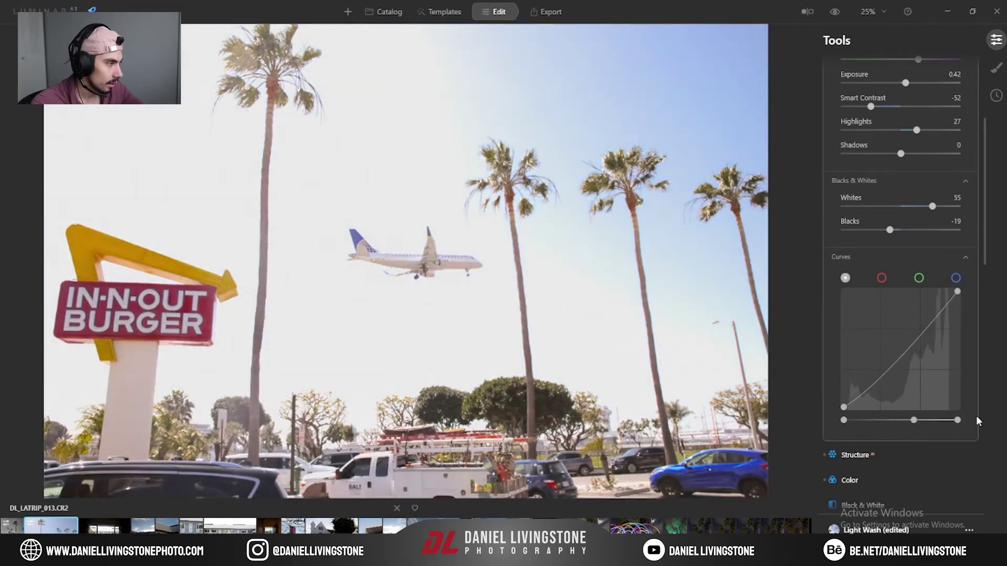
{"action": "mouse_move", "coordinate": [956, 420]}
{"action": "left_mouse_down"}
{"action": "mouse_move", "coordinate": [942, 424]}
{"action": "mouse_move", "coordinate": [964, 418]}
{"action": "left_mouse_up"}
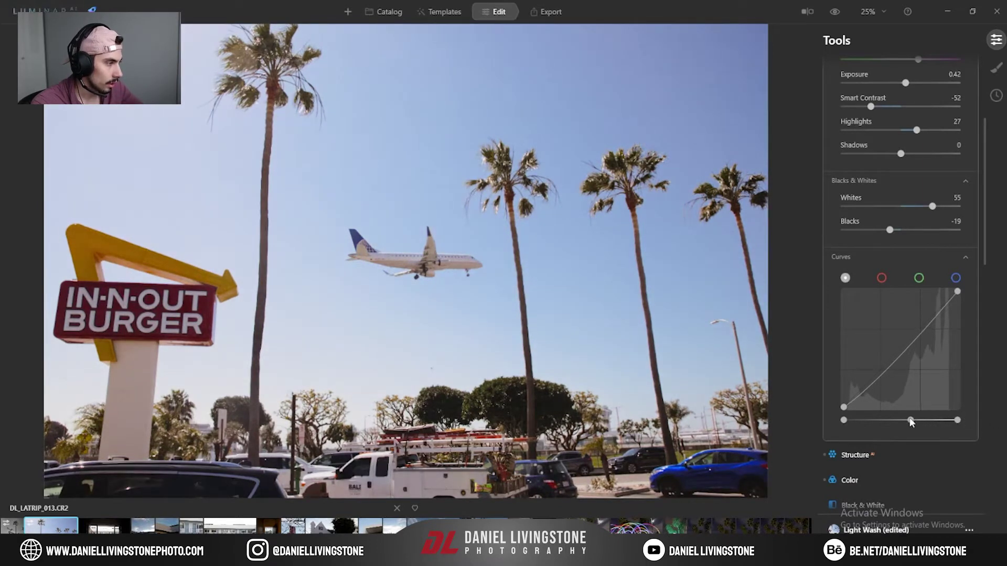
Try reshaping the master curve with added control points in the shadows, midtones and highlights.
{"action": "left_click_drag", "start_coordinate": [906, 355], "coordinate": [884, 325]}
{"action": "left_click_drag", "start_coordinate": [910, 419], "coordinate": [935, 422]}
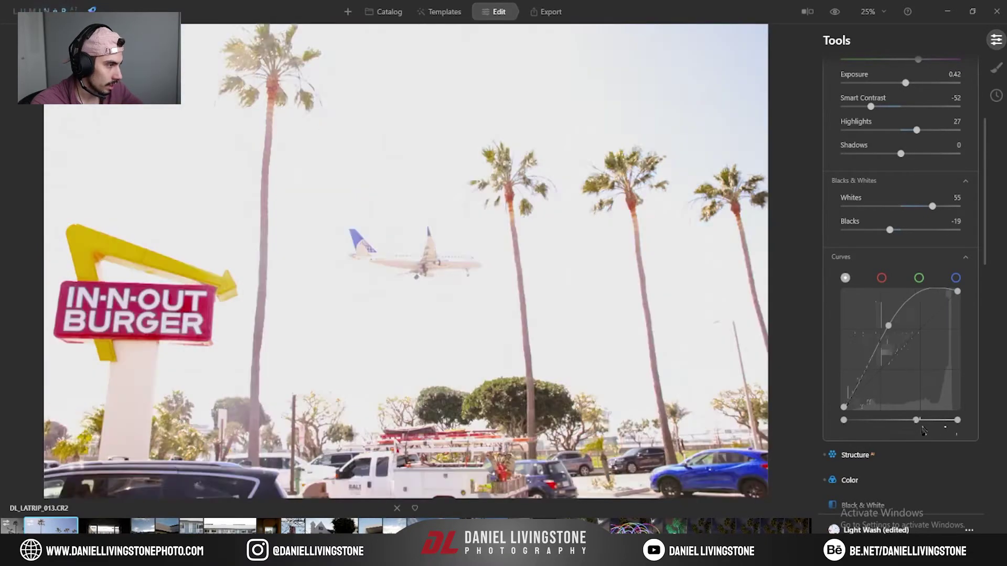
{"action": "left_click_drag", "start_coordinate": [930, 352], "coordinate": [896, 357]}
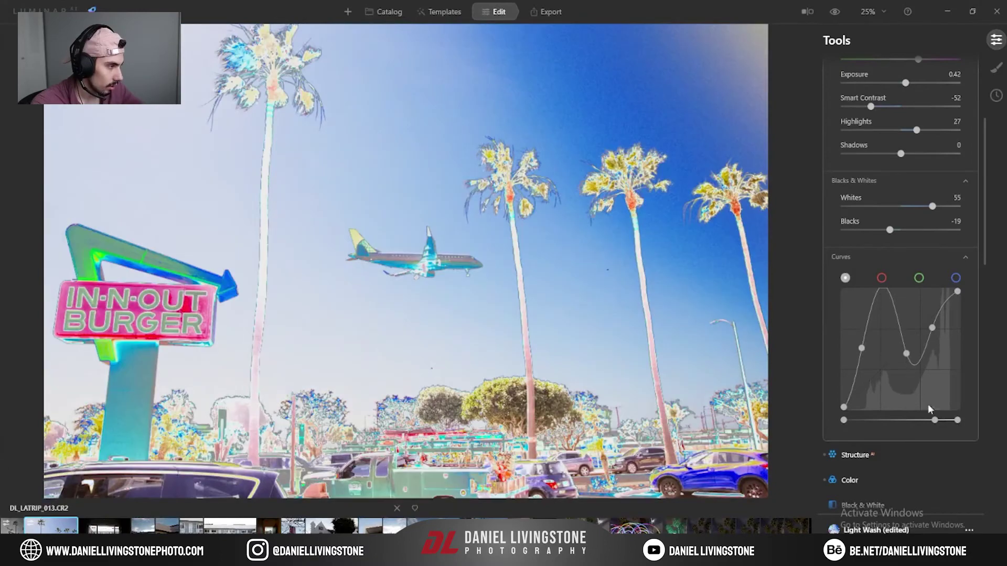
{"action": "mouse_move", "coordinate": [934, 420]}
{"action": "left_mouse_down"}
{"action": "mouse_move", "coordinate": [914, 420]}
{"action": "mouse_move", "coordinate": [948, 422]}
{"action": "mouse_move", "coordinate": [936, 421]}
{"action": "left_mouse_up"}
{"action": "left_click_drag", "start_coordinate": [910, 358], "coordinate": [877, 366]}
{"action": "left_click_drag", "start_coordinate": [906, 328], "coordinate": [875, 364]}
{"action": "mouse_move", "coordinate": [937, 420]}
{"action": "left_mouse_down"}
{"action": "mouse_move", "coordinate": [907, 426]}
{"action": "mouse_move", "coordinate": [946, 426]}
{"action": "mouse_move", "coordinate": [931, 426]}
{"action": "left_mouse_up"}
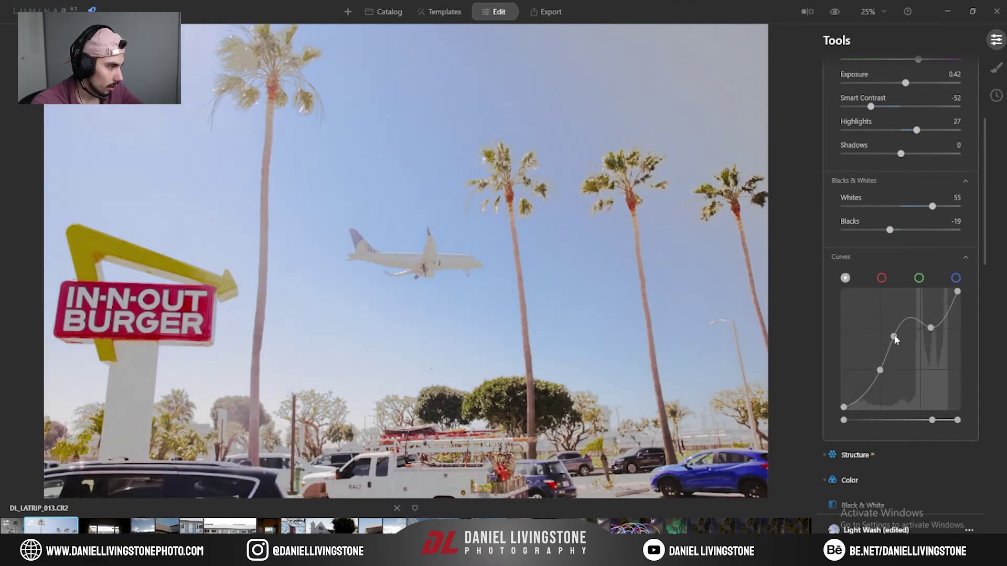
{"action": "left_click_drag", "start_coordinate": [895, 337], "coordinate": [934, 318]}
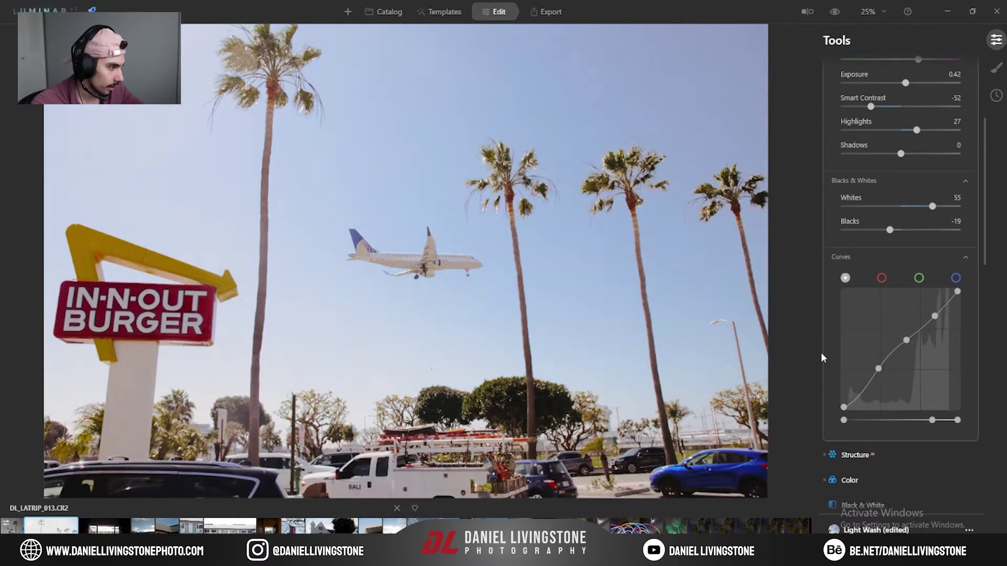
Try flattening the three-point master curve towards a straight diagonal and shifting its midtones slightly darker.
{"action": "left_click_drag", "start_coordinate": [932, 421], "coordinate": [905, 414]}
{"action": "left_click_drag", "start_coordinate": [886, 341], "coordinate": [871, 377]}
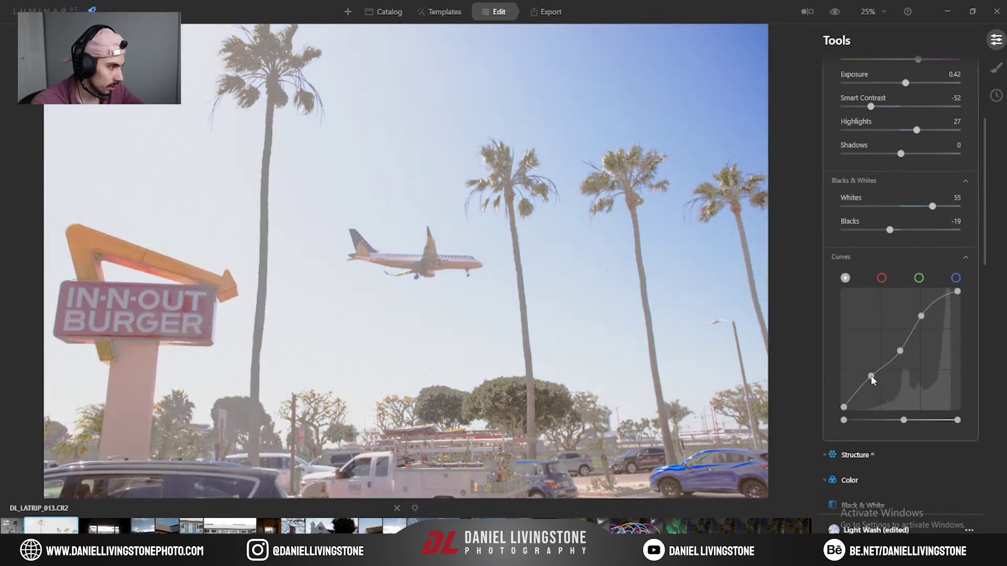
{"action": "left_click_drag", "start_coordinate": [918, 313], "coordinate": [929, 323]}
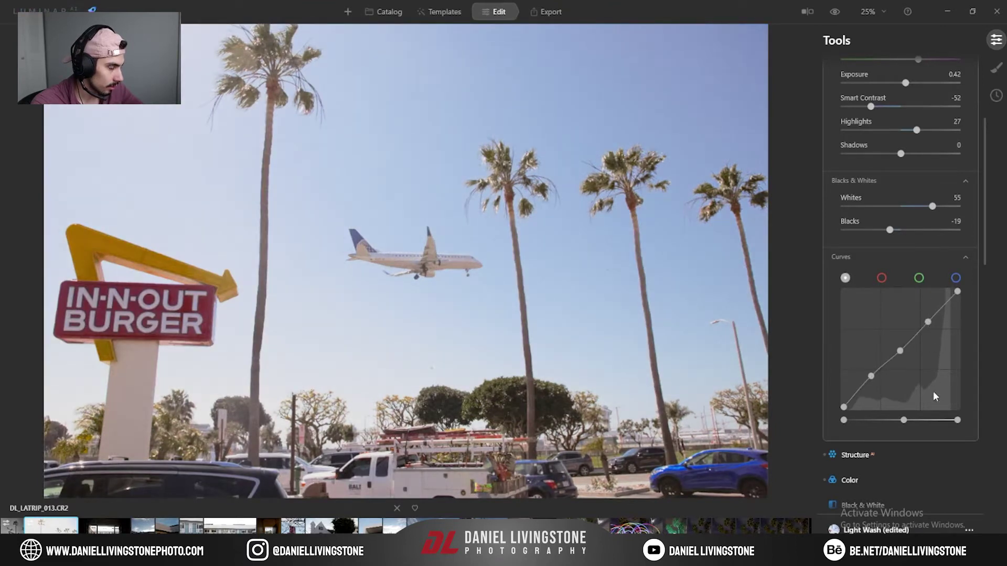
{"action": "mouse_move", "coordinate": [903, 420]}
{"action": "left_mouse_down"}
{"action": "mouse_move", "coordinate": [928, 422]}
{"action": "mouse_move", "coordinate": [909, 423]}
{"action": "left_mouse_up"}
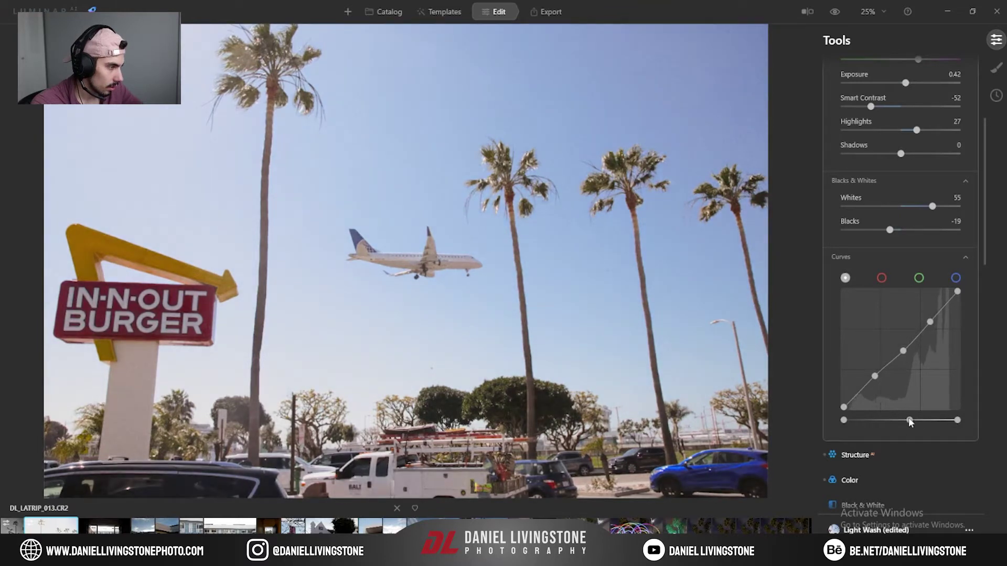
Clear the added points from the master curve and set its midtones very slightly darker than neutral.
{"action": "left_click", "coordinate": [965, 257]}
{"action": "left_click", "coordinate": [966, 256]}
{"action": "left_click", "coordinate": [907, 421]}
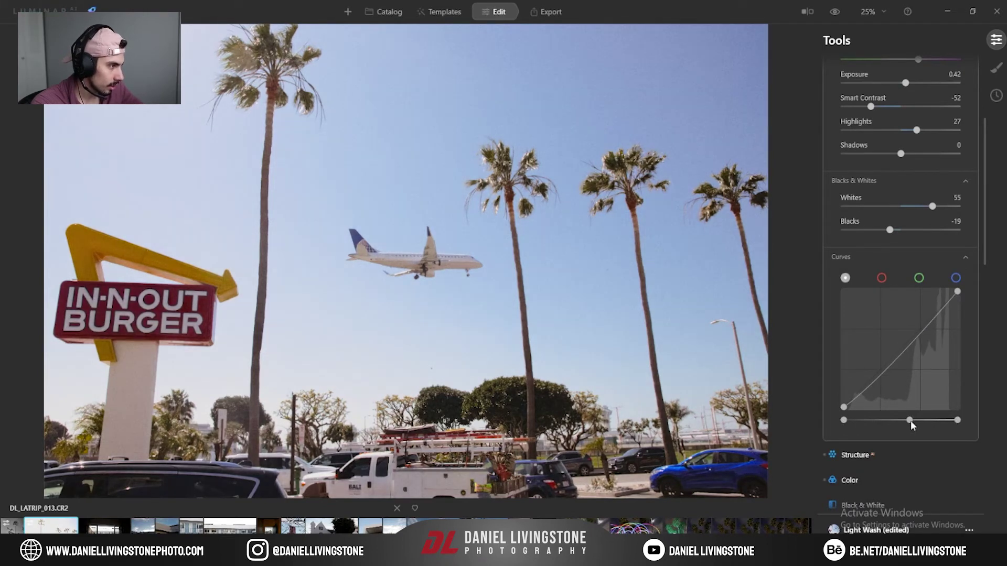
{"action": "left_click_drag", "start_coordinate": [910, 421], "coordinate": [899, 421]}
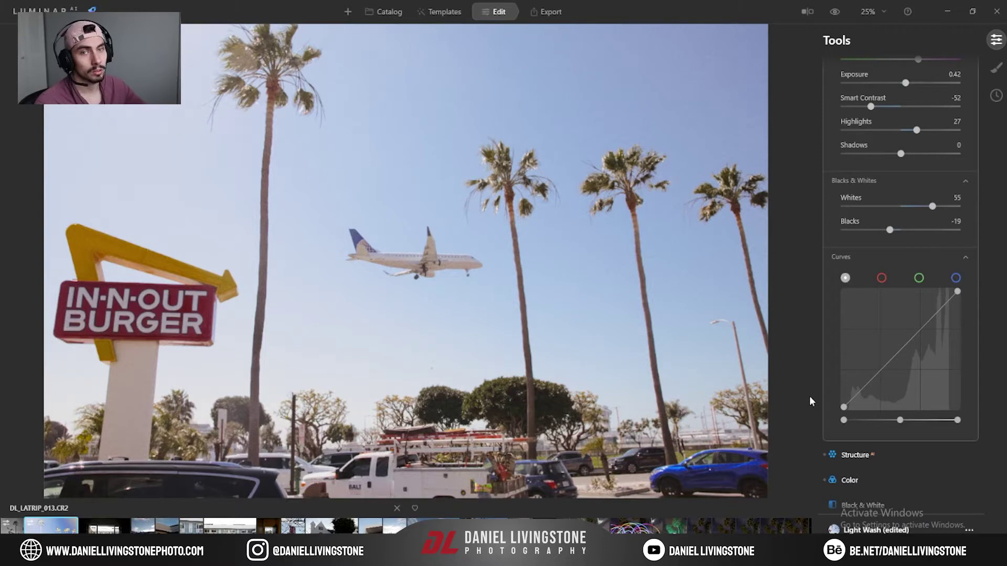
{"action": "left_click_drag", "start_coordinate": [900, 420], "coordinate": [902, 420]}
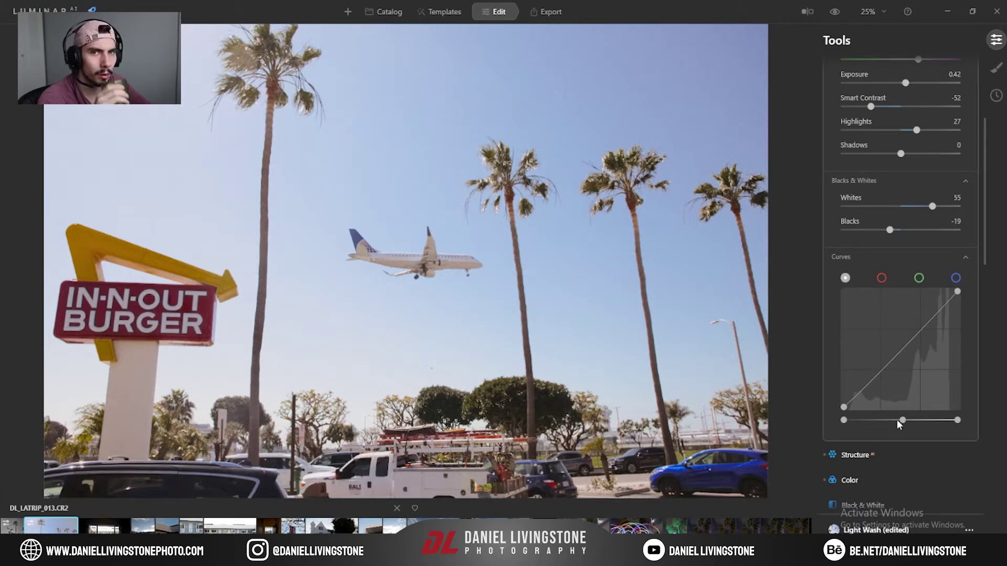
Look through the red and green curve channels and slightly lower the midtones of the blue curve.
{"action": "left_click", "coordinate": [881, 278]}
{"action": "left_click", "coordinate": [919, 278]}
{"action": "left_click", "coordinate": [955, 278]}
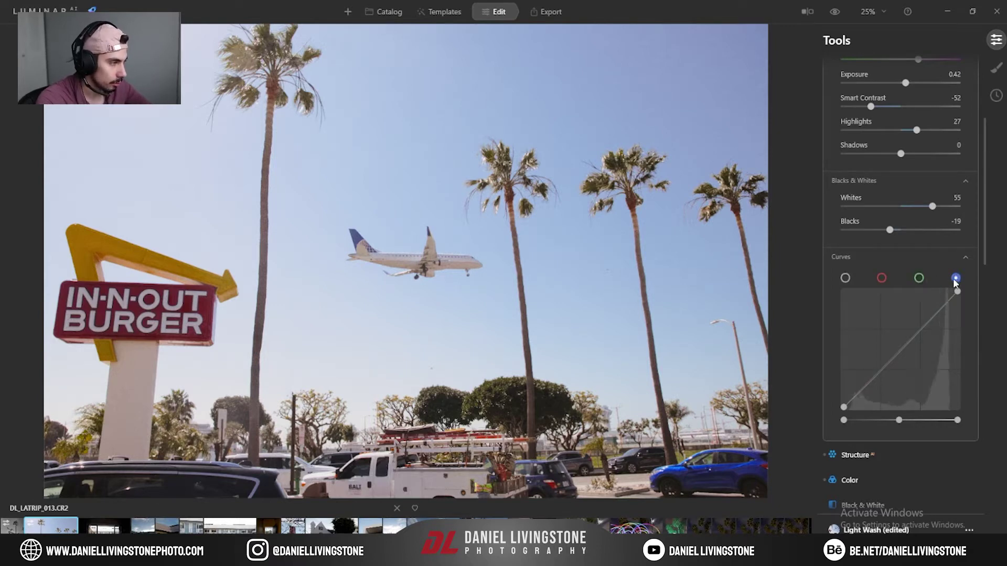
{"action": "left_click_drag", "start_coordinate": [908, 423], "coordinate": [890, 423]}
{"action": "left_click_drag", "start_coordinate": [897, 424], "coordinate": [896, 424]}
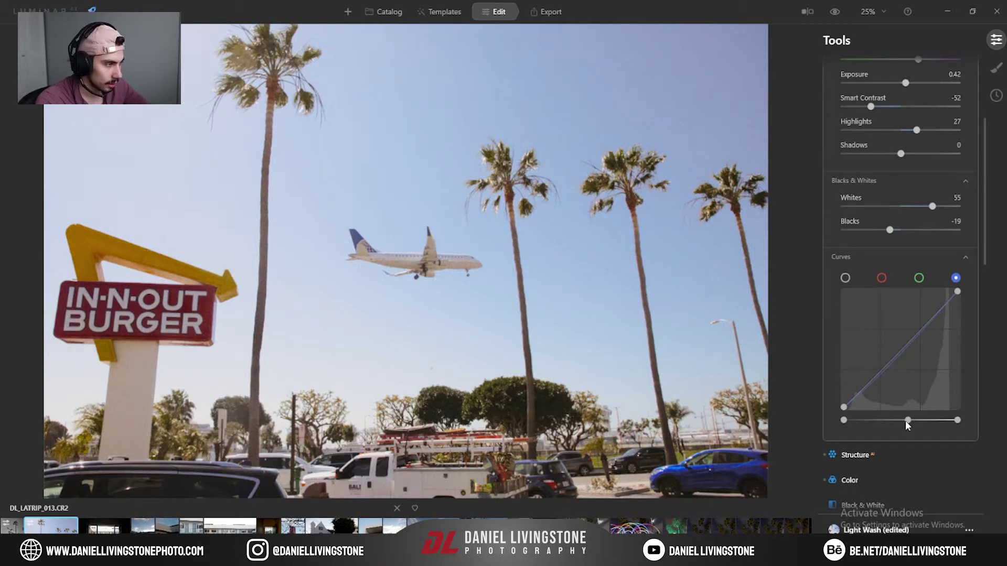
Add a midpoint to the red curve and adjust its highlight endpoint to raise red in the bright tones very slightly.
{"action": "left_click", "coordinate": [884, 276]}
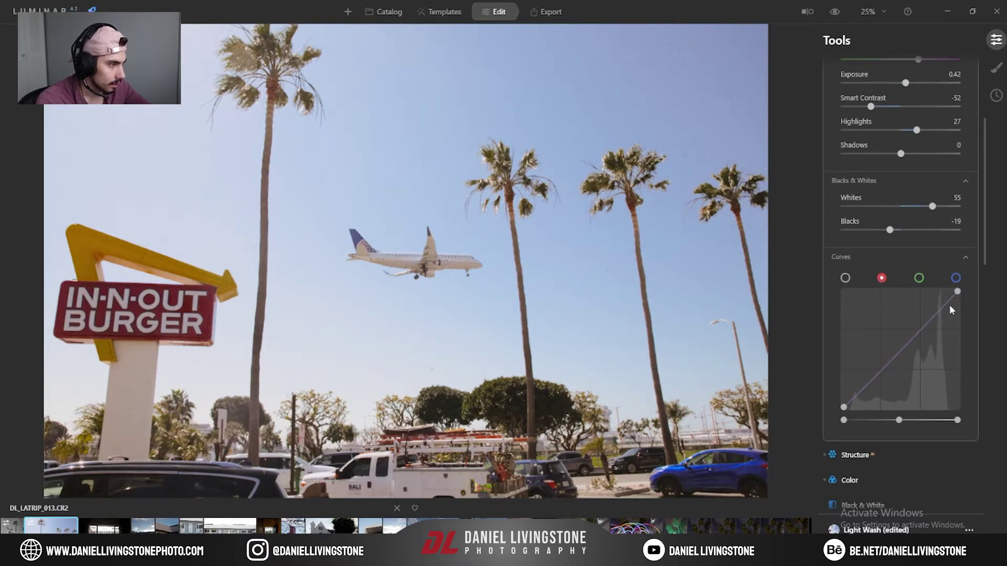
{"action": "left_click_drag", "start_coordinate": [958, 295], "coordinate": [955, 288]}
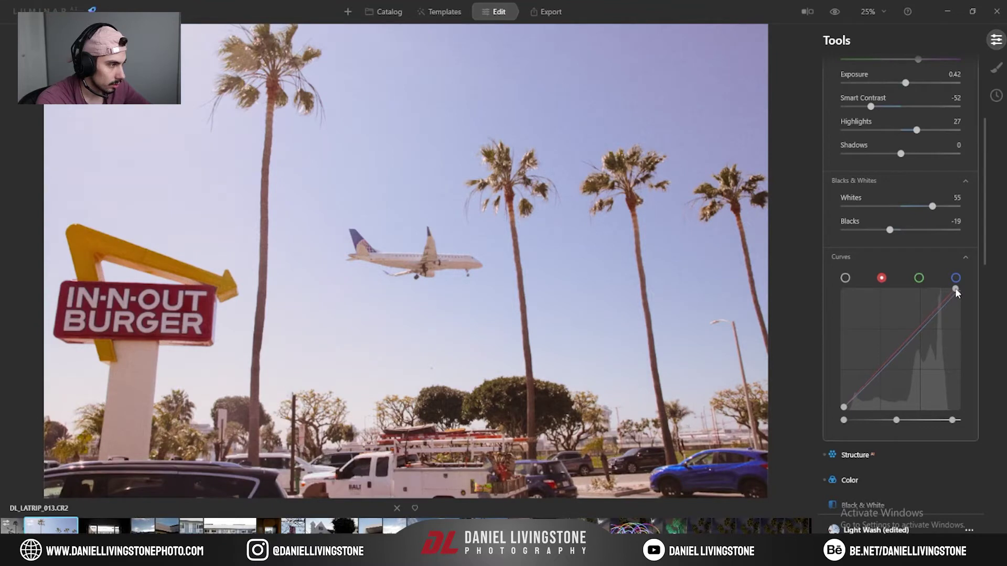
{"action": "left_click", "coordinate": [902, 348]}
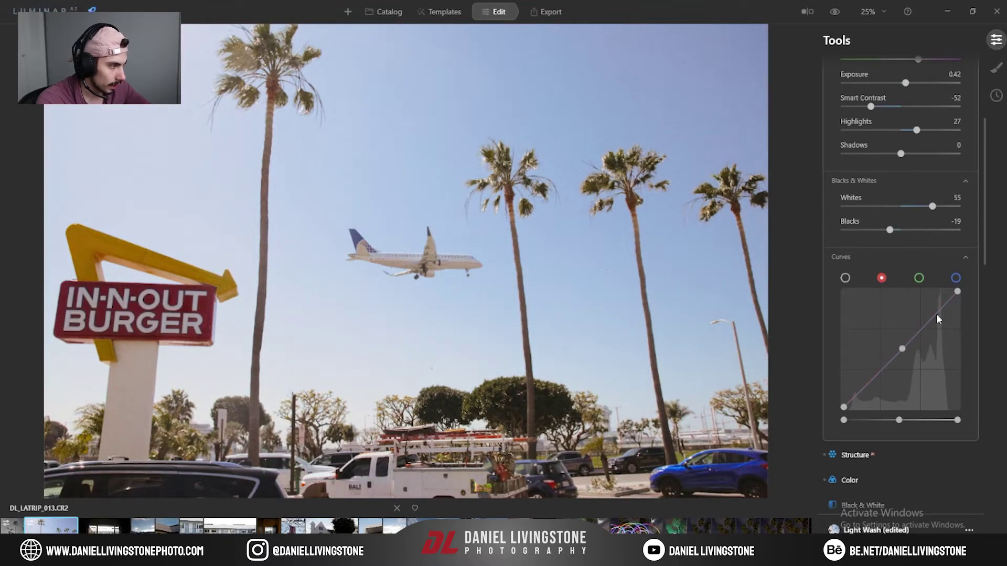
{"action": "left_click_drag", "start_coordinate": [958, 291], "coordinate": [958, 288]}
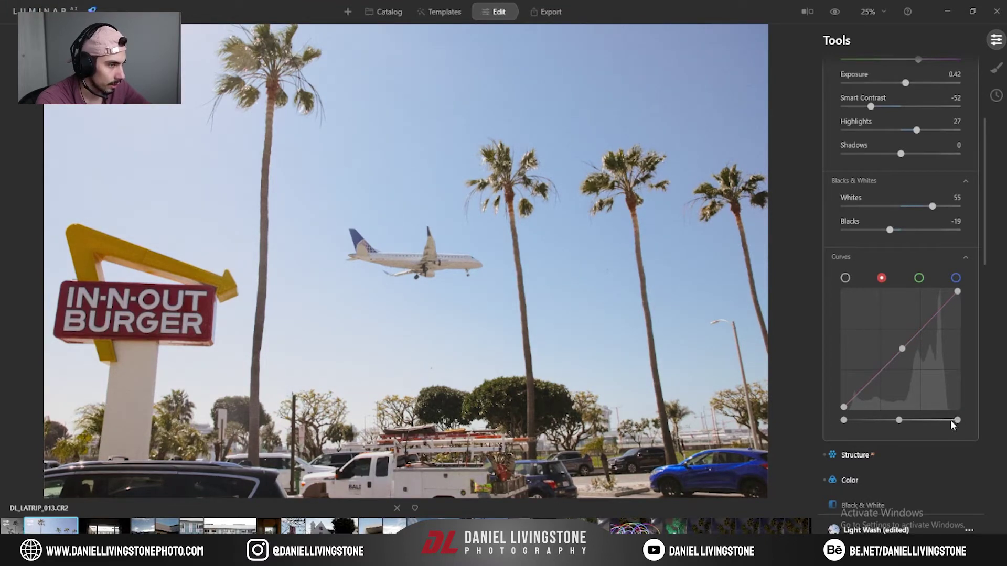
{"action": "left_click_drag", "start_coordinate": [957, 421], "coordinate": [953, 423]}
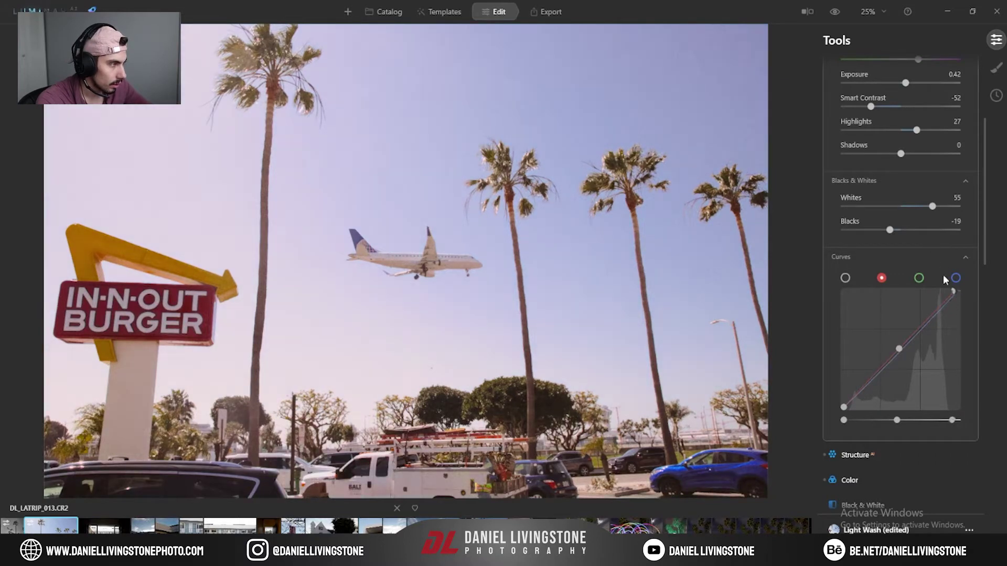
{"action": "left_click_drag", "start_coordinate": [951, 421], "coordinate": [956, 421]}
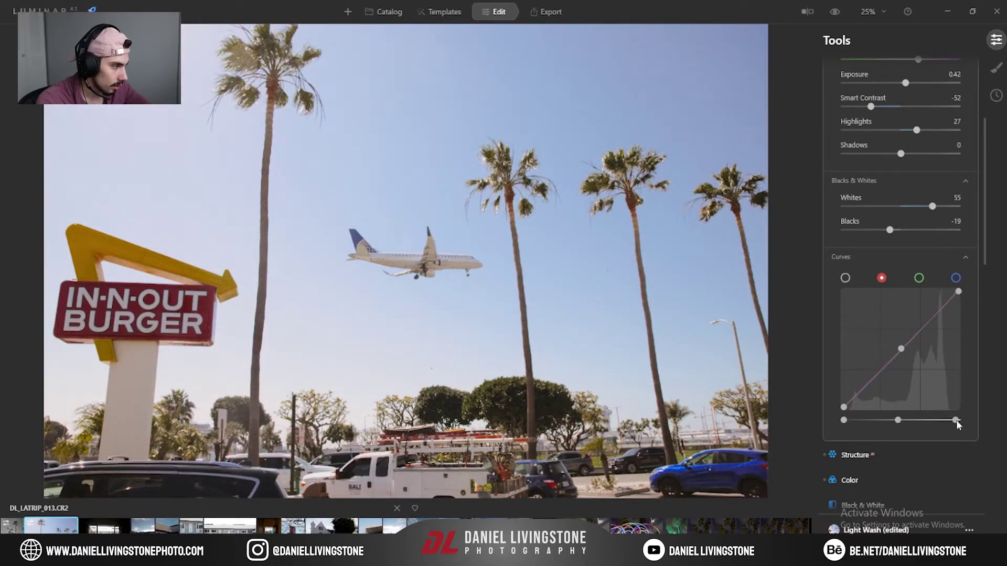
Add a midpoint to the blue curve and move its highlight endpoint slightly down.
{"action": "left_click", "coordinate": [956, 278]}
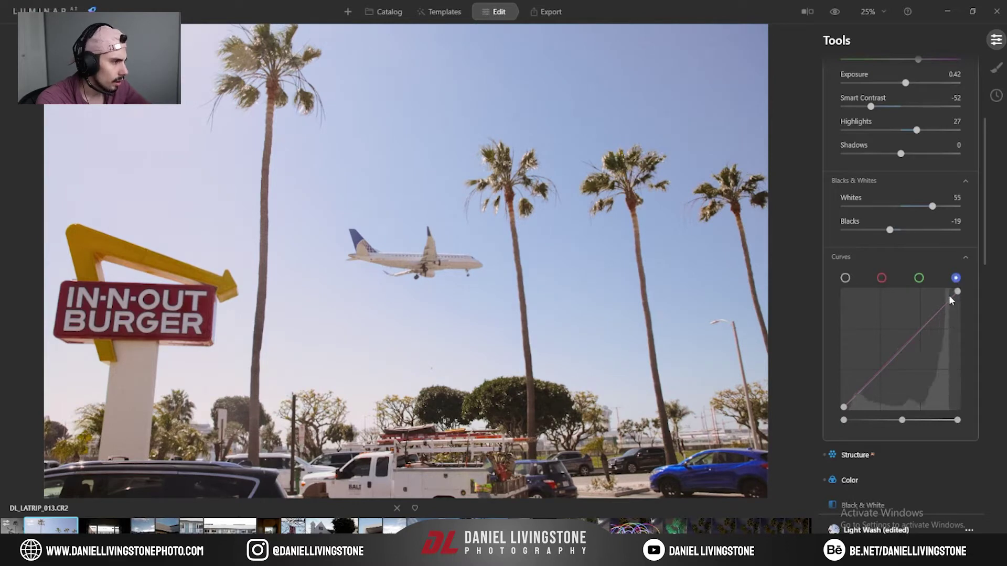
{"action": "left_click", "coordinate": [899, 350]}
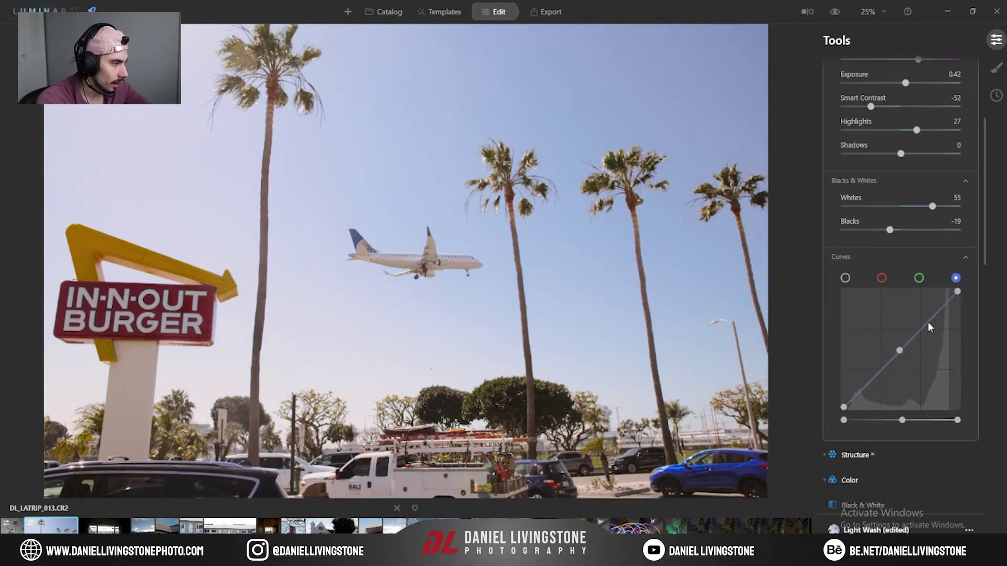
{"action": "left_click_drag", "start_coordinate": [959, 292], "coordinate": [956, 290]}
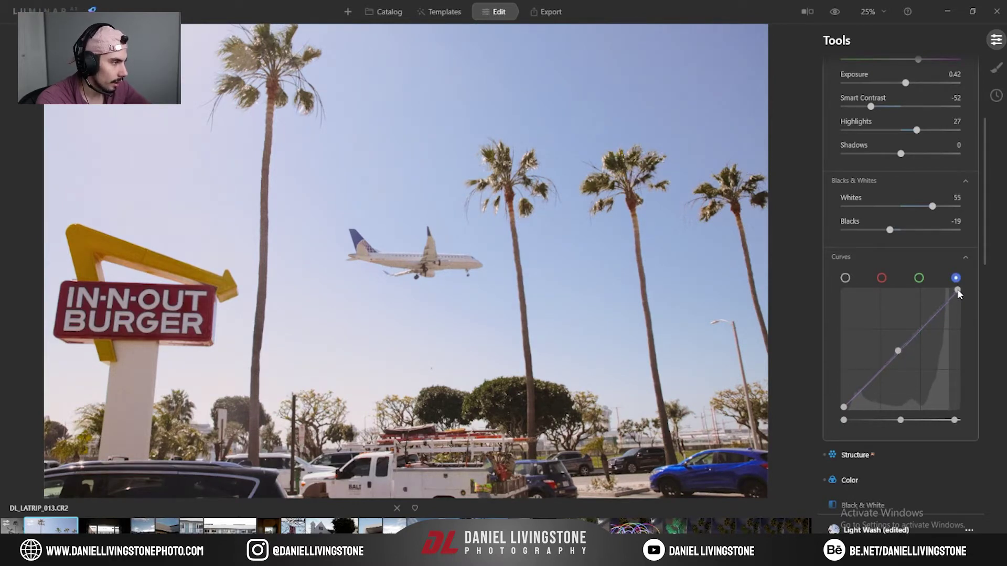
{"action": "left_click_drag", "start_coordinate": [959, 419], "coordinate": [958, 419]}
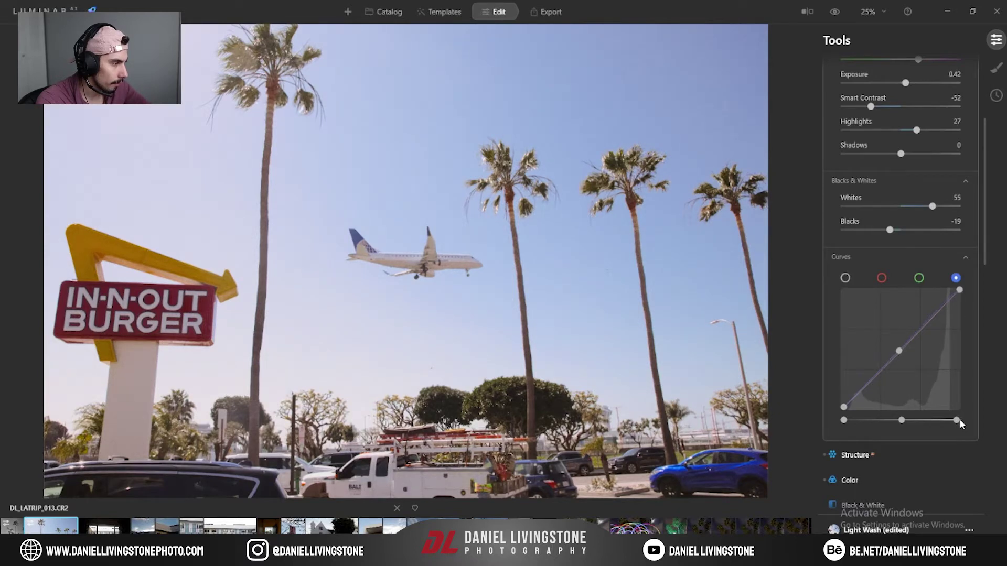
{"action": "left_click_drag", "start_coordinate": [958, 288], "coordinate": [958, 292]}
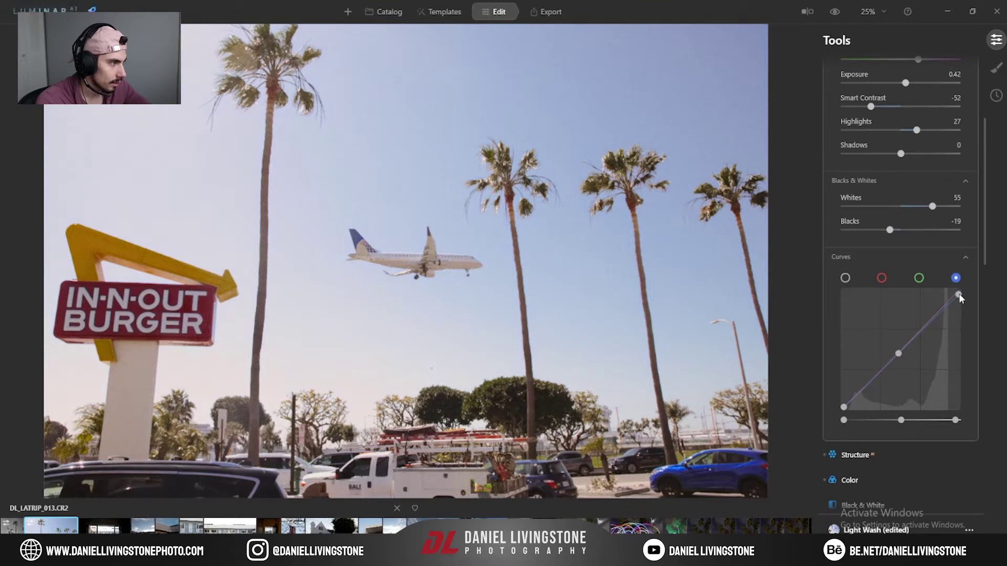
Add a midpoint to the green curve and fine-tune the highlight endpoints of the green and red curves.
{"action": "left_click", "coordinate": [920, 278]}
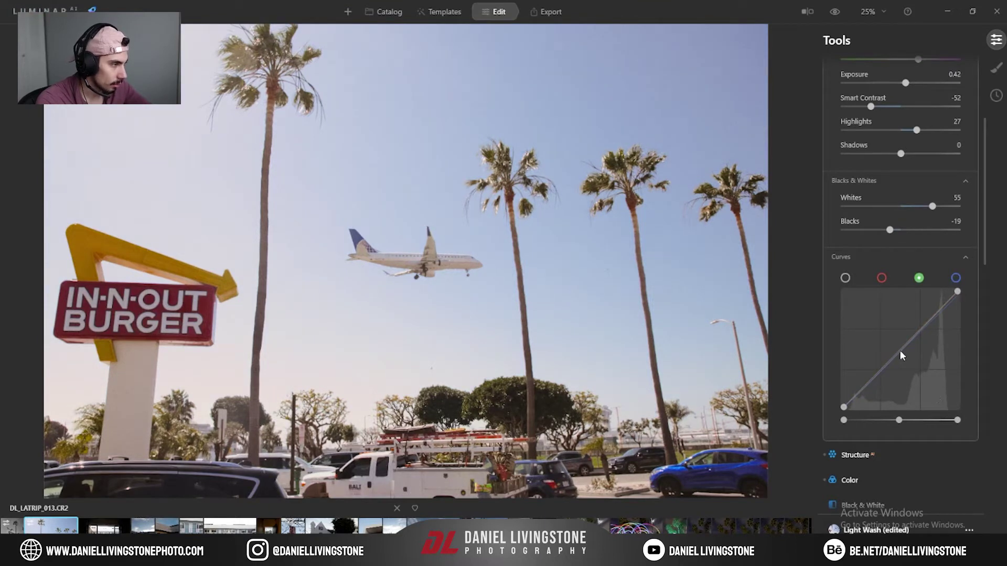
{"action": "left_click_drag", "start_coordinate": [958, 419], "coordinate": [955, 420]}
{"action": "left_click_drag", "start_coordinate": [959, 292], "coordinate": [968, 295]}
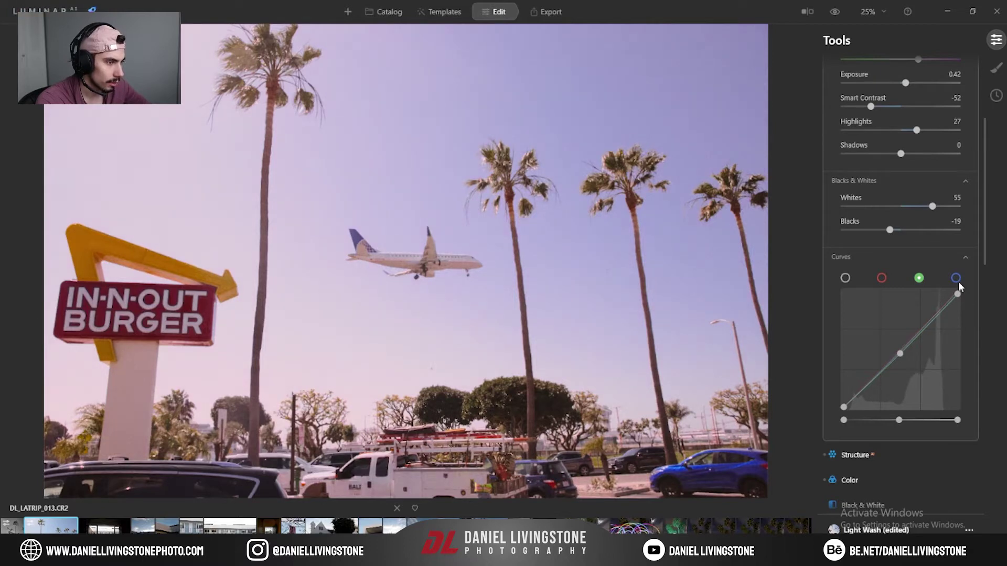
{"action": "left_click_drag", "start_coordinate": [961, 294], "coordinate": [959, 291]}
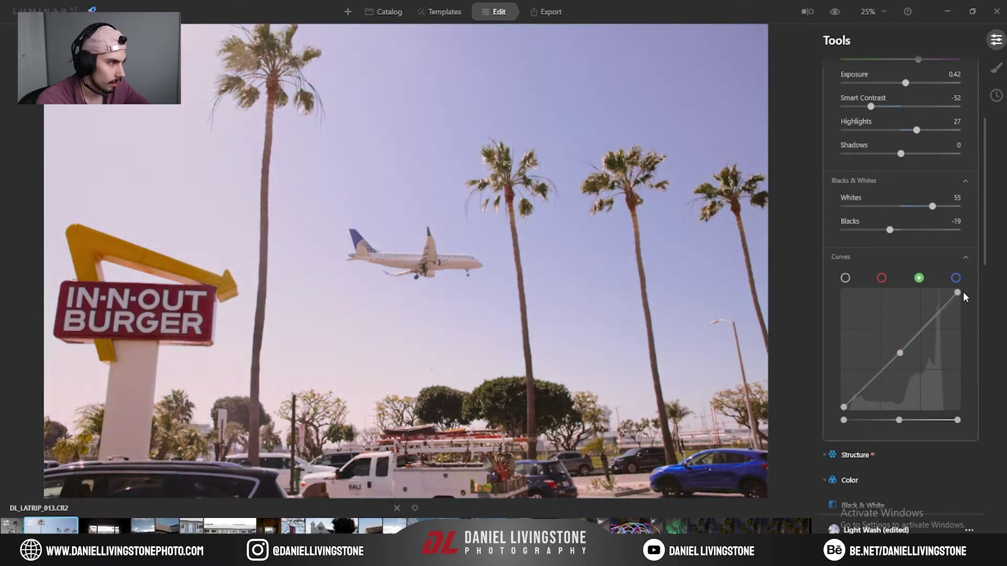
{"action": "left_click_drag", "start_coordinate": [958, 292], "coordinate": [959, 291]}
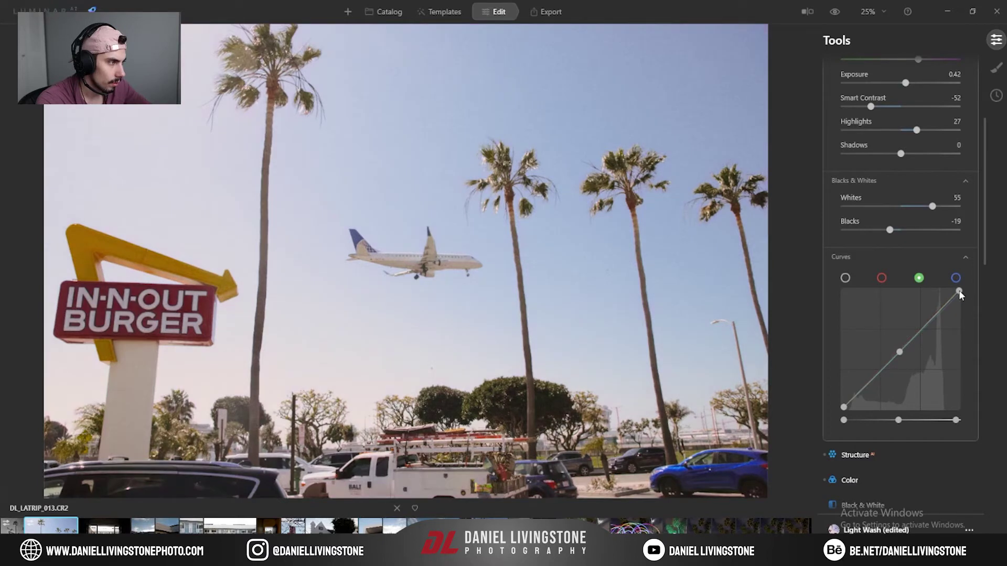
{"action": "left_click", "coordinate": [882, 278]}
{"action": "left_click_drag", "start_coordinate": [953, 415], "coordinate": [955, 422]}
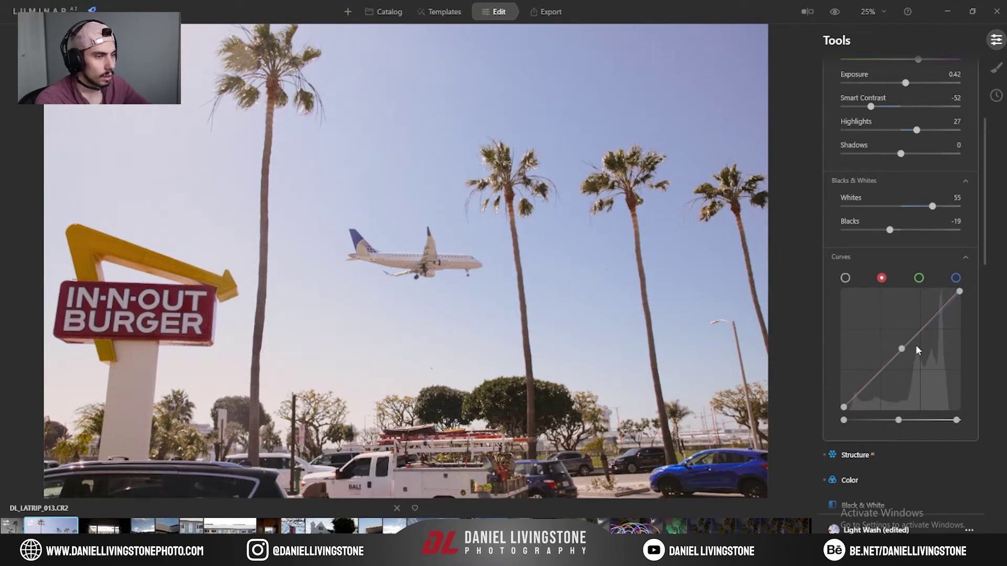
Compare the photo with its curve adjustments repeatedly against the original, and review the Light tool's settings.
{"action": "scroll", "coordinate": [959, 84], "scroll_direction": "up", "scroll_amount": 2}
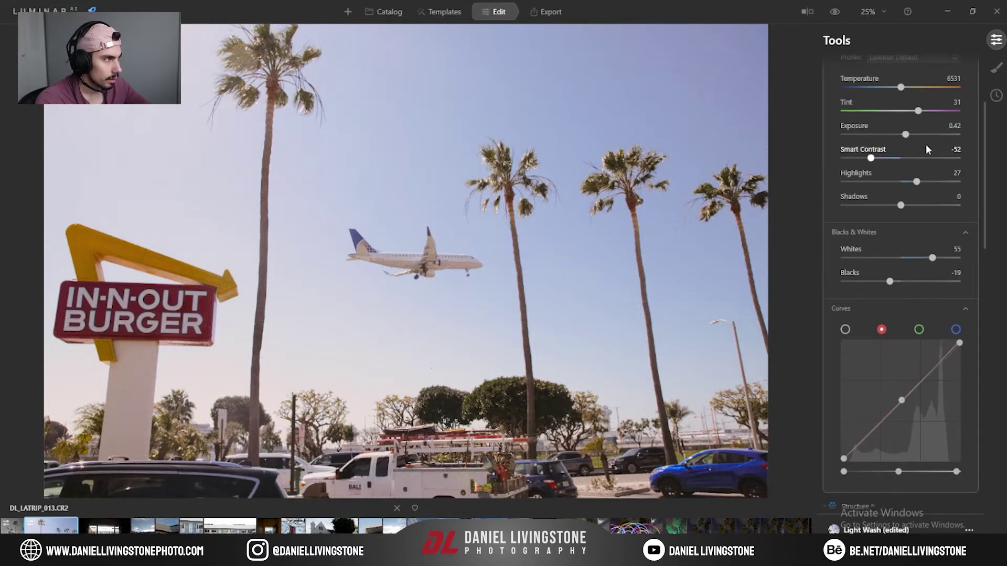
{"action": "key", "text": "backslash"}
{"action": "key", "text": "backslash"}
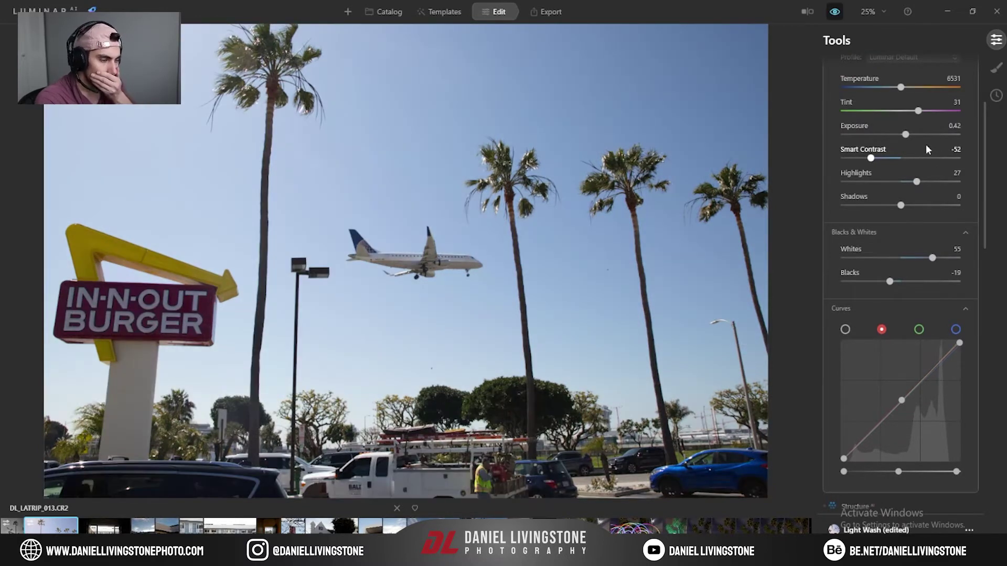
{"action": "key", "text": "backslash"}
{"action": "key", "text": "backslash"}
{"action": "key", "text": "backslash"}
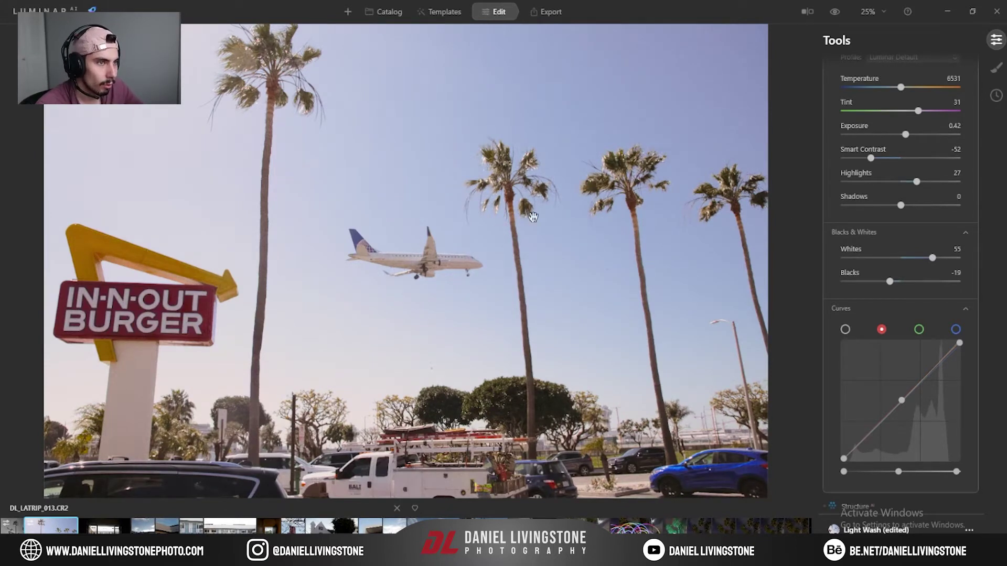
{"action": "scroll", "coordinate": [921, 84], "scroll_direction": "up", "scroll_amount": 5}
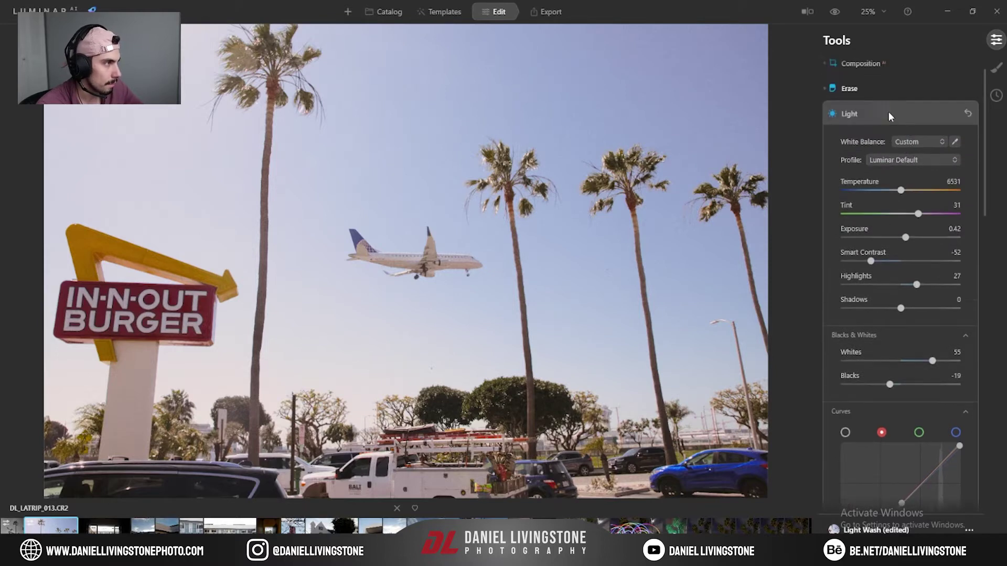
Compare the airplane up close with the Structure adjustment switched on and off.
{"action": "left_click", "coordinate": [889, 114]}
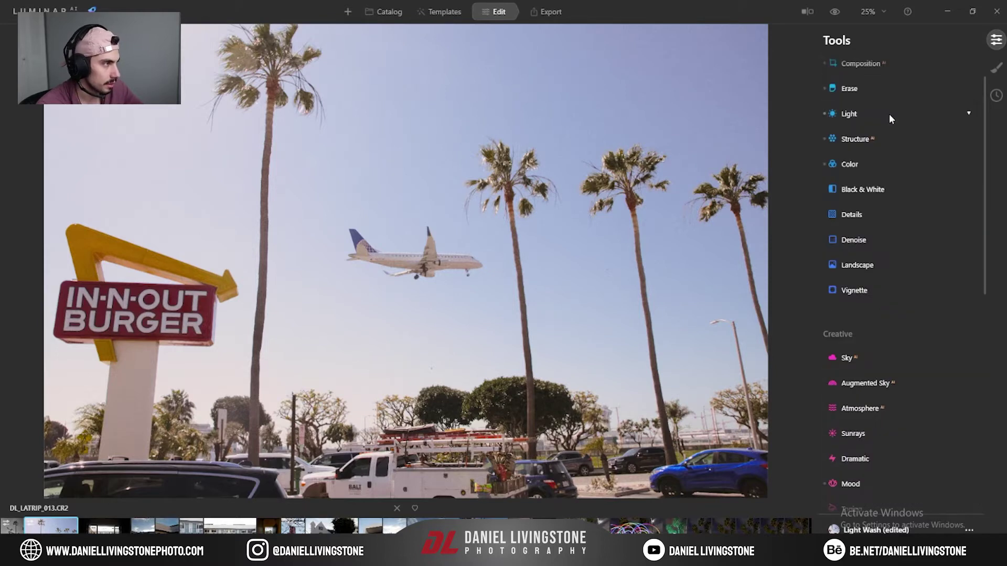
{"action": "left_click", "coordinate": [859, 138]}
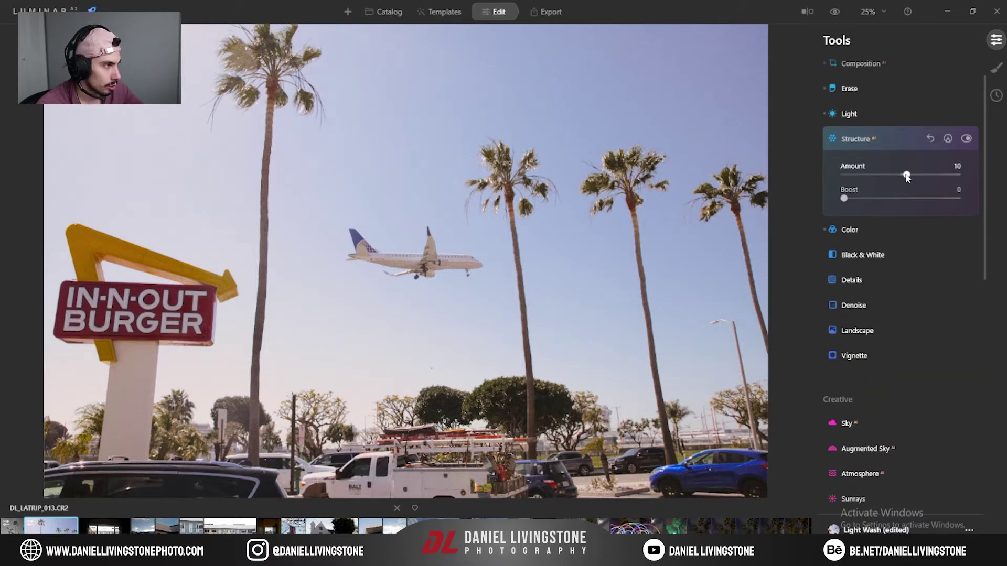
{"action": "left_click", "coordinate": [966, 138]}
{"action": "left_click", "coordinate": [966, 138]}
{"action": "left_click", "coordinate": [417, 259]}
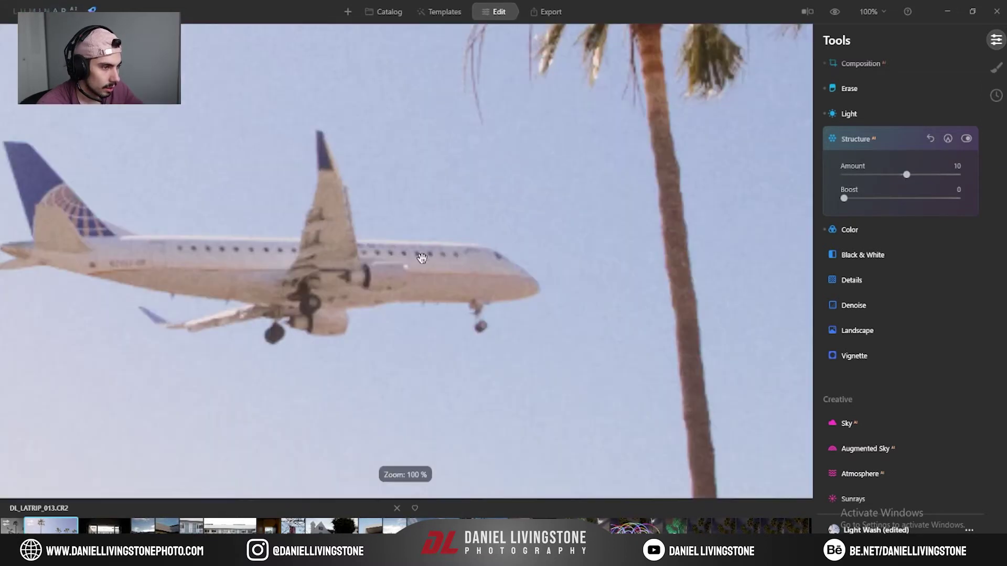
{"action": "left_click_drag", "start_coordinate": [418, 257], "coordinate": [461, 262]}
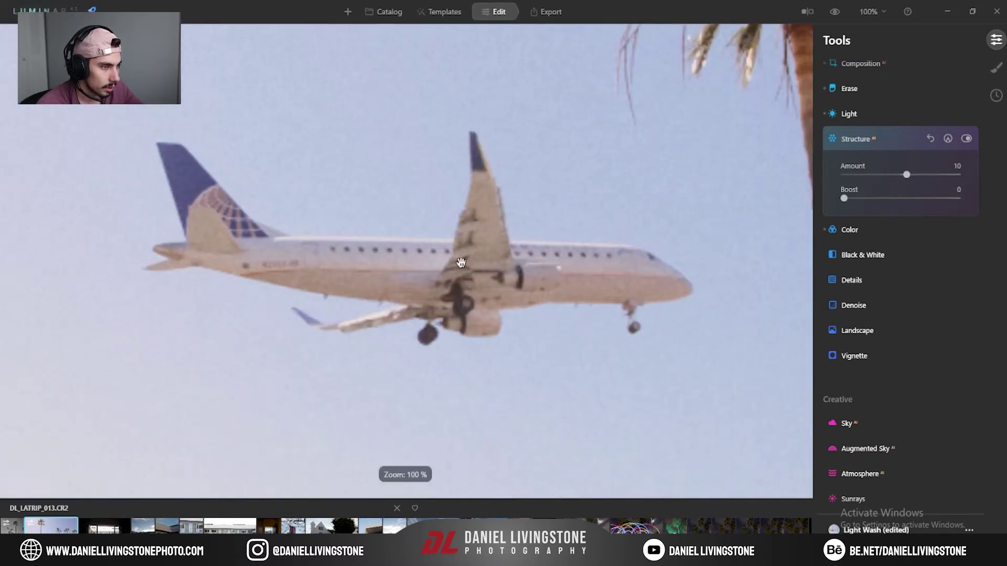
{"action": "left_click", "coordinate": [966, 139]}
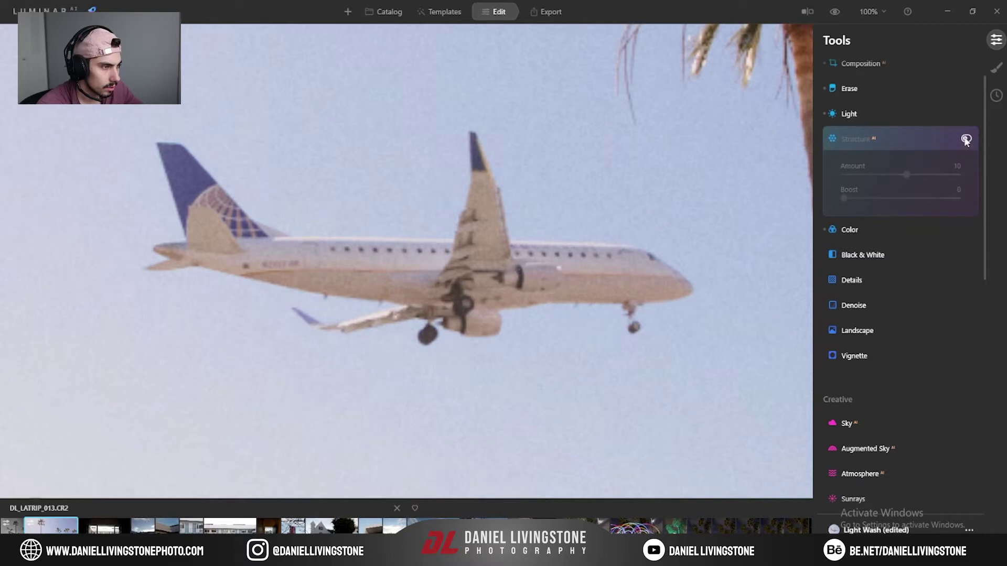
{"action": "left_click", "coordinate": [966, 139]}
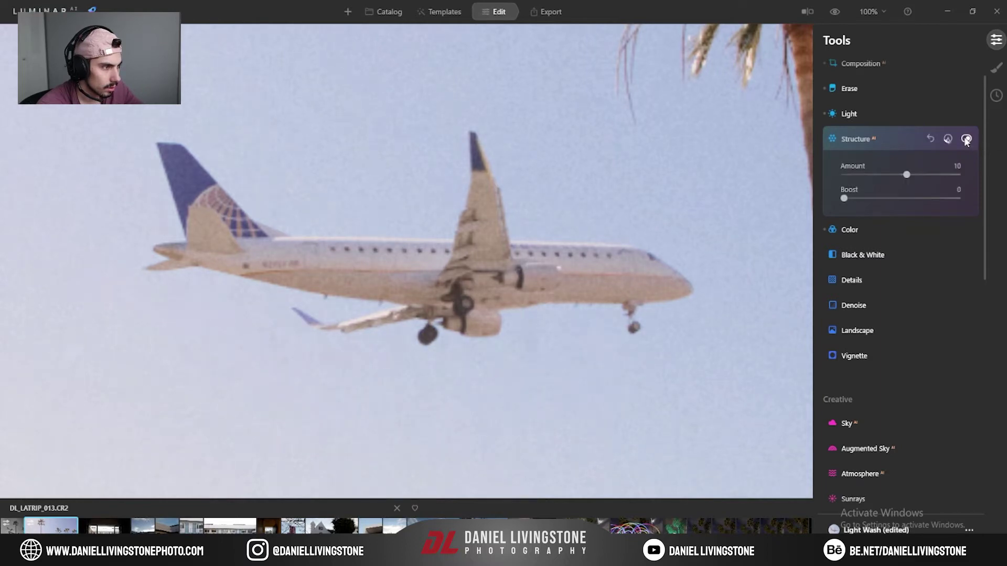
{"action": "left_click", "coordinate": [966, 139]}
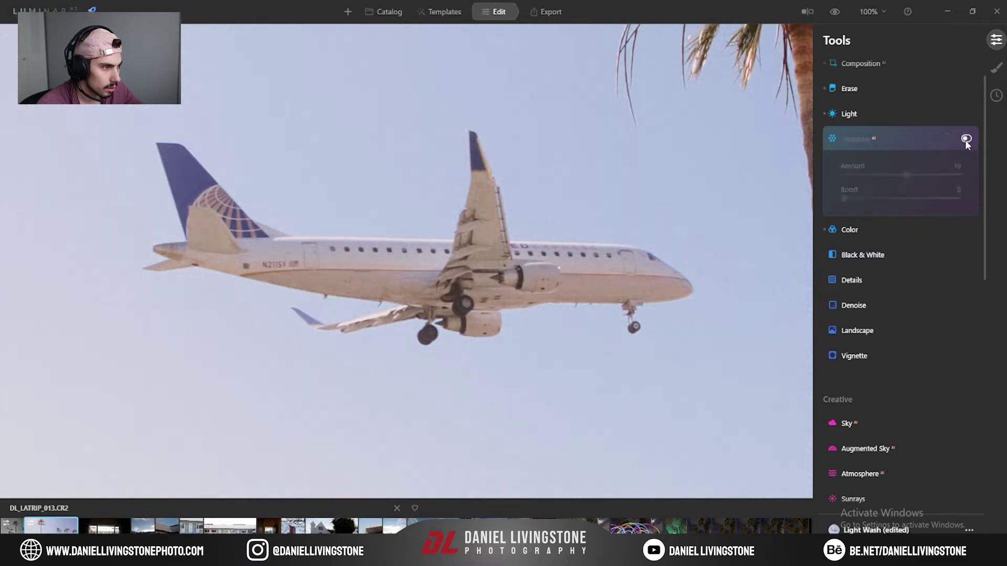
{"action": "left_click", "coordinate": [966, 139]}
{"action": "left_click", "coordinate": [966, 139]}
{"action": "left_click", "coordinate": [589, 207]}
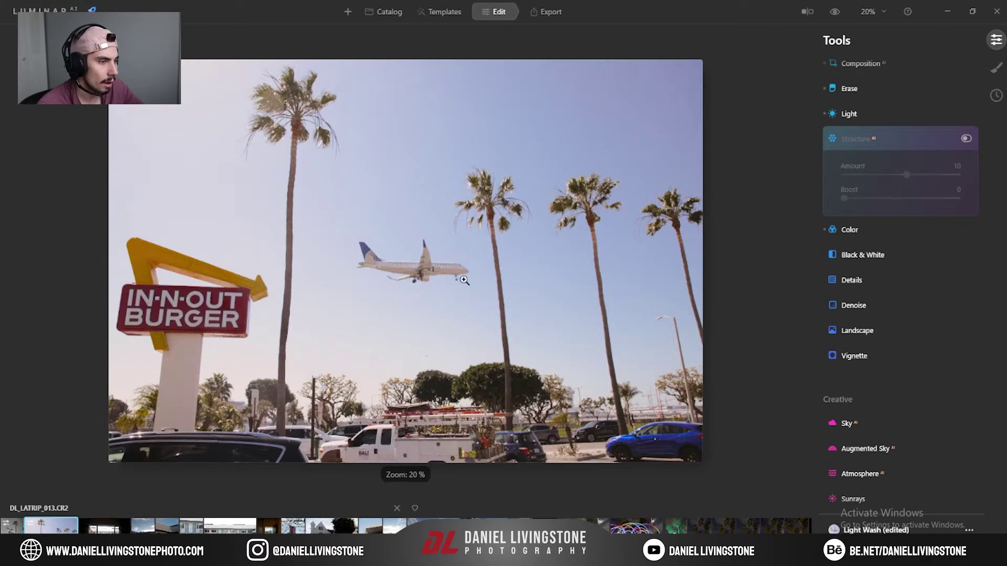
Recheck the airplane's fuselage and tail detail with and without the Structure effect.
{"action": "left_click", "coordinate": [417, 271]}
{"action": "left_click_drag", "start_coordinate": [365, 194], "coordinate": [417, 219]}
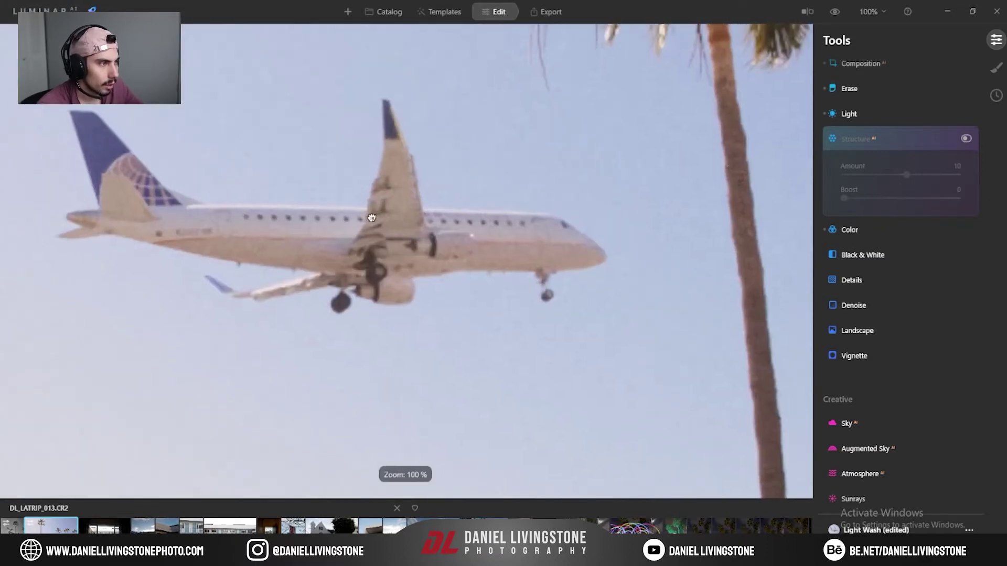
{"action": "left_click", "coordinate": [961, 140]}
{"action": "left_click", "coordinate": [962, 139]}
{"action": "left_click", "coordinate": [962, 139]}
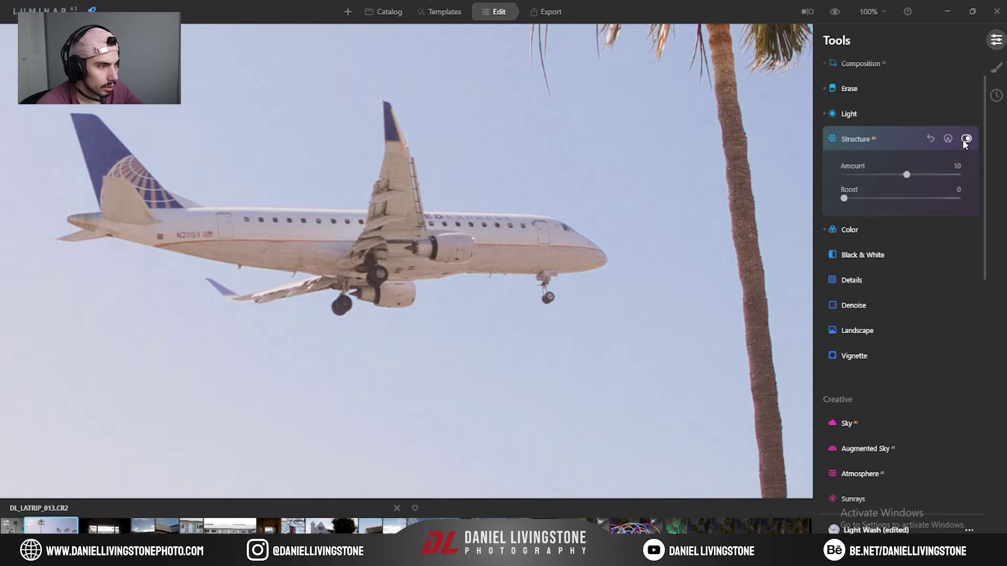
{"action": "left_click", "coordinate": [963, 141]}
{"action": "left_click", "coordinate": [963, 140]}
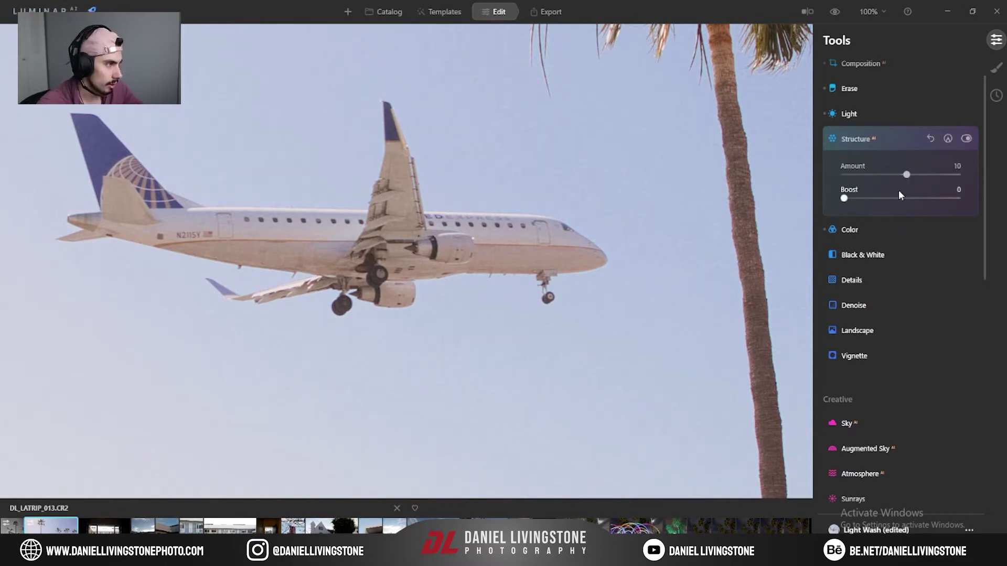
Try the Structure Amount at 100, -100 and -68, checking the whole photo and the airplane.
{"action": "left_click_drag", "start_coordinate": [907, 175], "coordinate": [974, 180]}
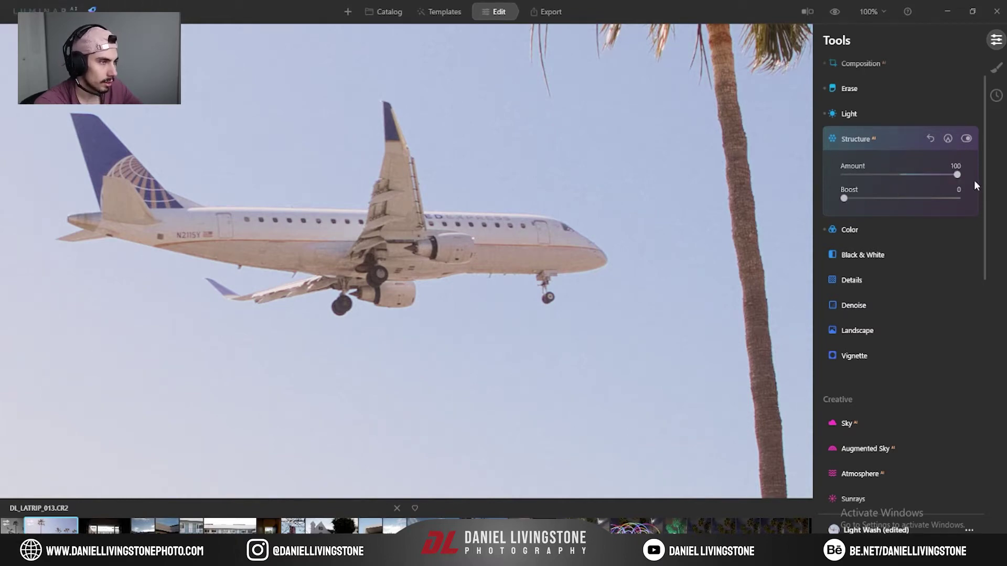
{"action": "left_click", "coordinate": [571, 266]}
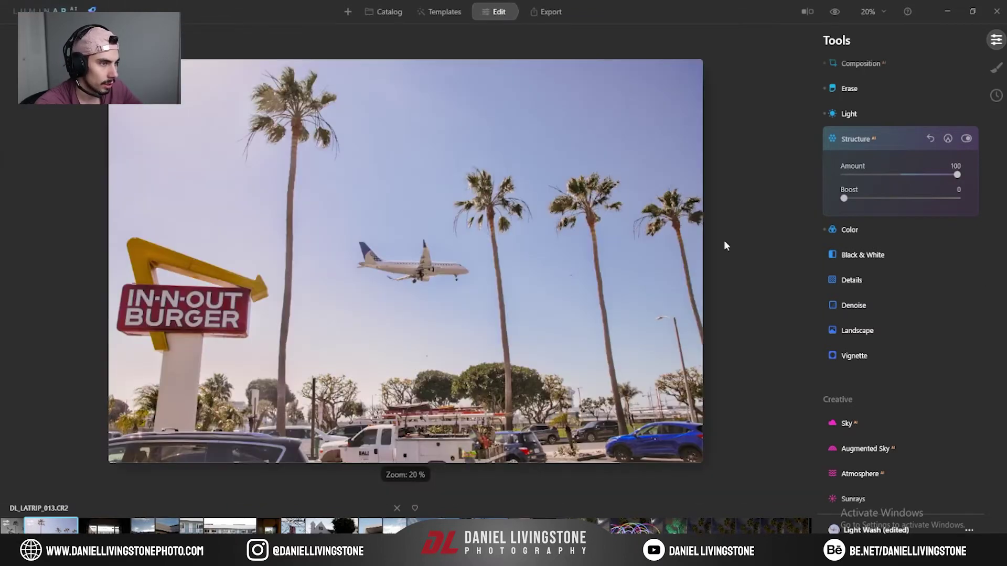
{"action": "left_click_drag", "start_coordinate": [957, 175], "coordinate": [745, 181]}
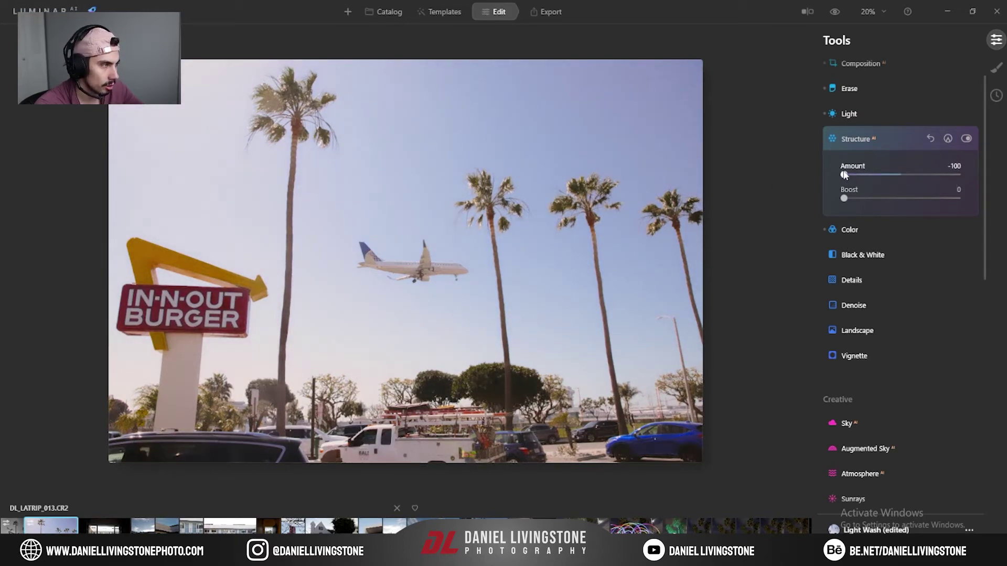
{"action": "left_click", "coordinate": [428, 255]}
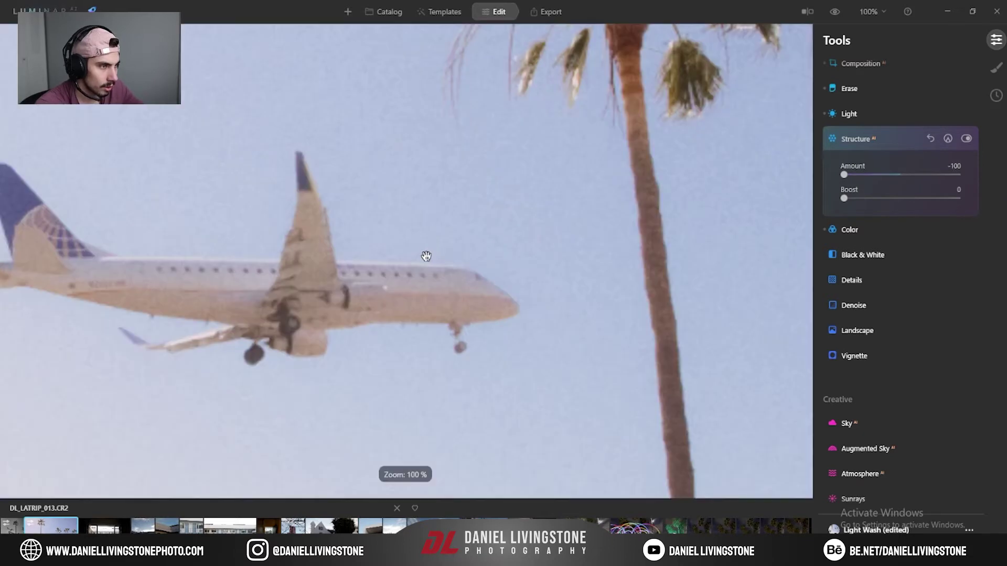
{"action": "mouse_move", "coordinate": [844, 175]}
{"action": "left_mouse_down"}
{"action": "mouse_move", "coordinate": [879, 175]}
{"action": "mouse_move", "coordinate": [862, 177]}
{"action": "left_mouse_up"}
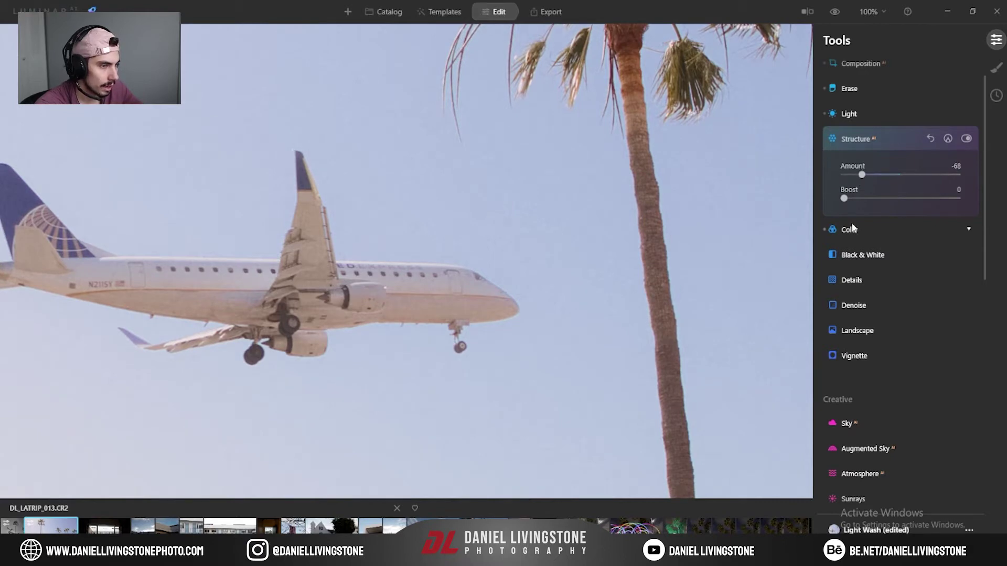
Raise both the Structure Amount and Boost to 100.
{"action": "left_click_drag", "start_coordinate": [843, 199], "coordinate": [944, 175]}
{"action": "left_click_drag", "start_coordinate": [880, 198], "coordinate": [782, 202]}
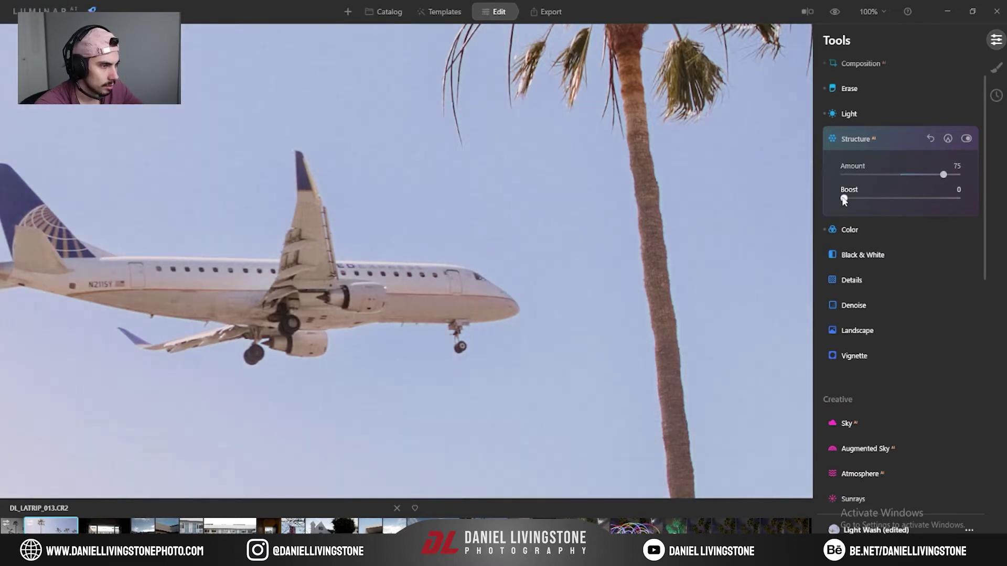
{"action": "left_click_drag", "start_coordinate": [843, 199], "coordinate": [946, 201]}
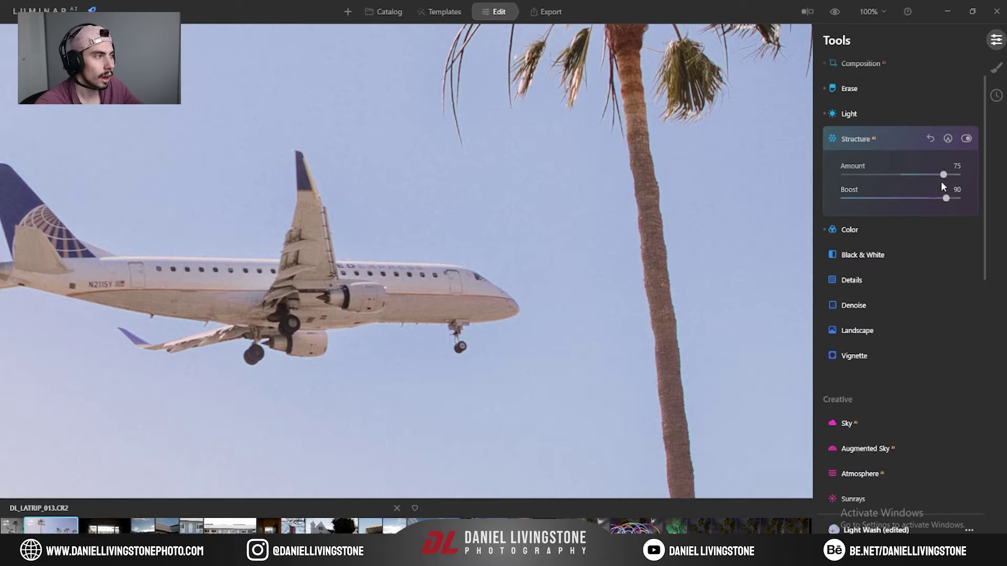
{"action": "left_click_drag", "start_coordinate": [943, 176], "coordinate": [995, 205]}
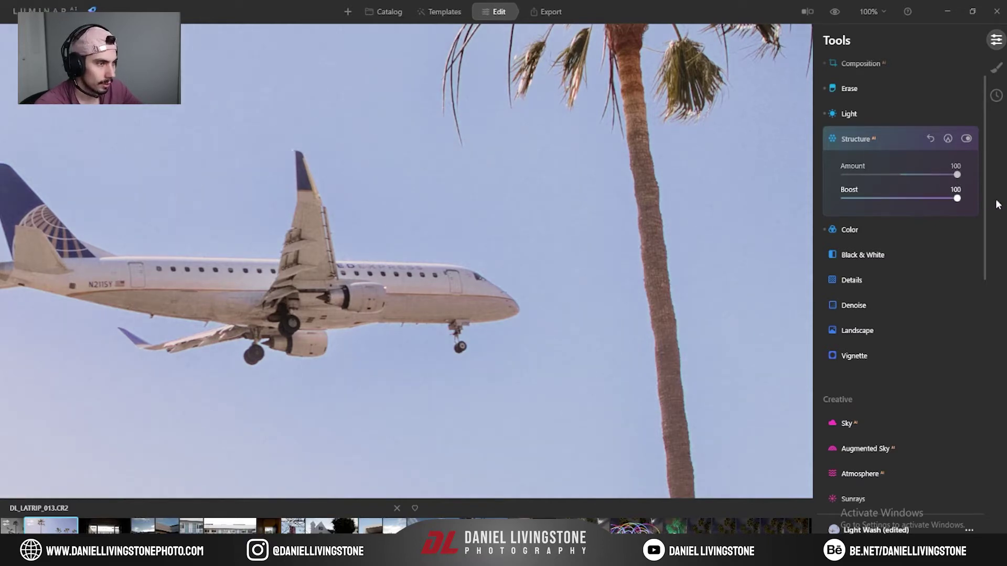
Compare the full-strength Structure effect against the photo without it, up close and across the whole frame.
{"action": "left_click", "coordinate": [967, 139]}
{"action": "left_click", "coordinate": [967, 139]}
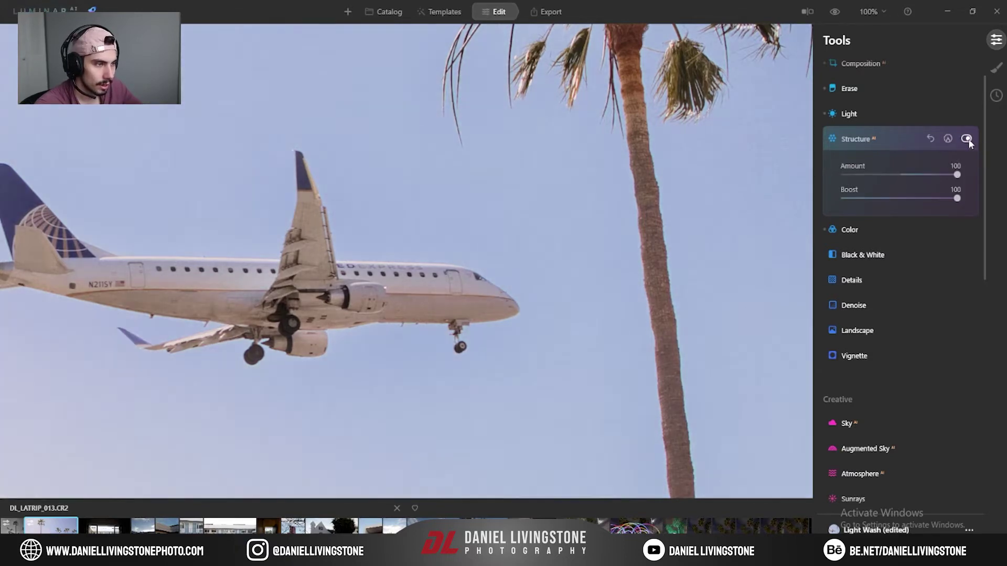
{"action": "left_click", "coordinate": [967, 139]}
{"action": "key", "text": "ctrl+0"}
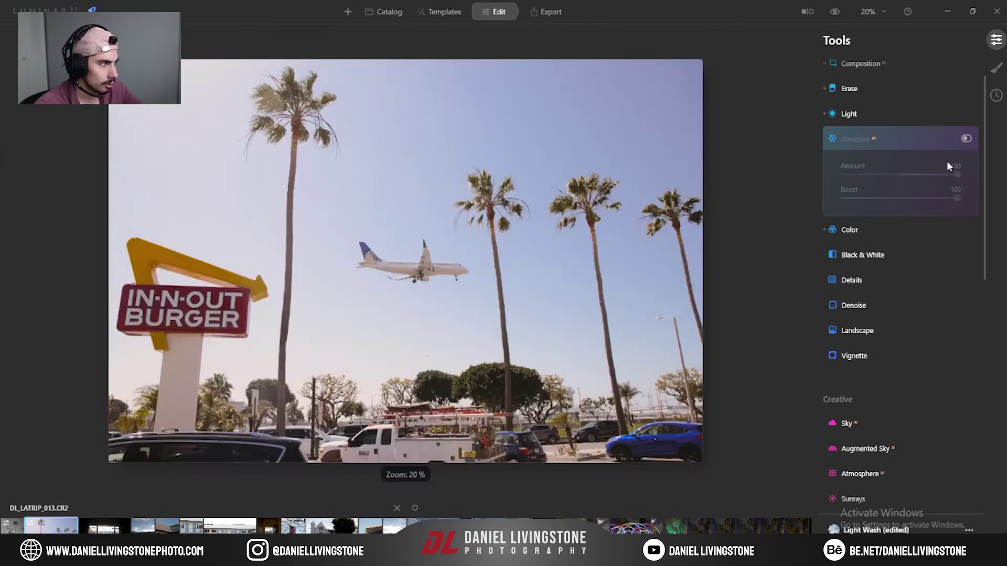
{"action": "left_click", "coordinate": [967, 139]}
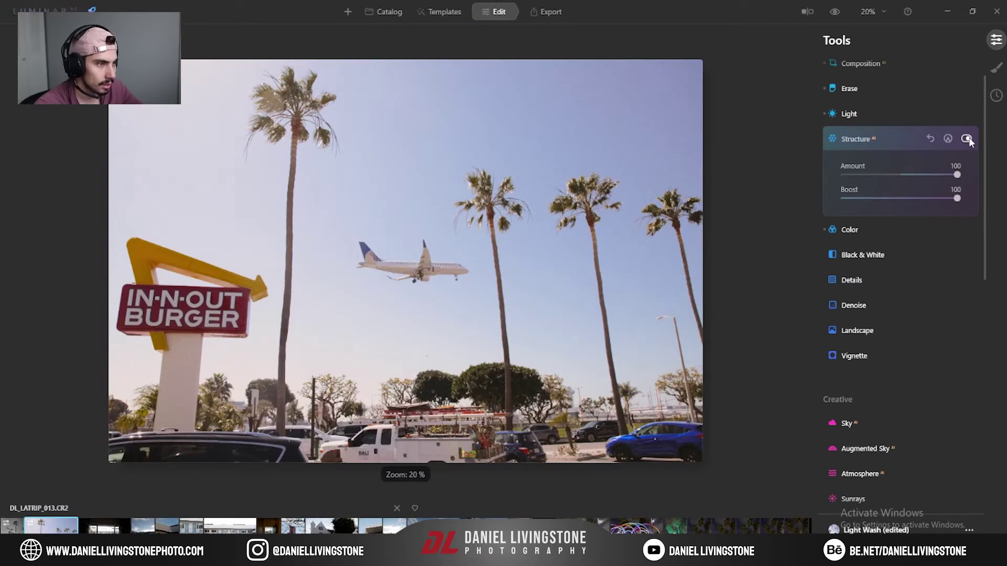
{"action": "left_click", "coordinate": [968, 138]}
{"action": "left_click", "coordinate": [968, 138]}
Examine the trees and work truck up close, switching Structure off and on repeatedly to judge its effect.
{"action": "left_click", "coordinate": [488, 397]}
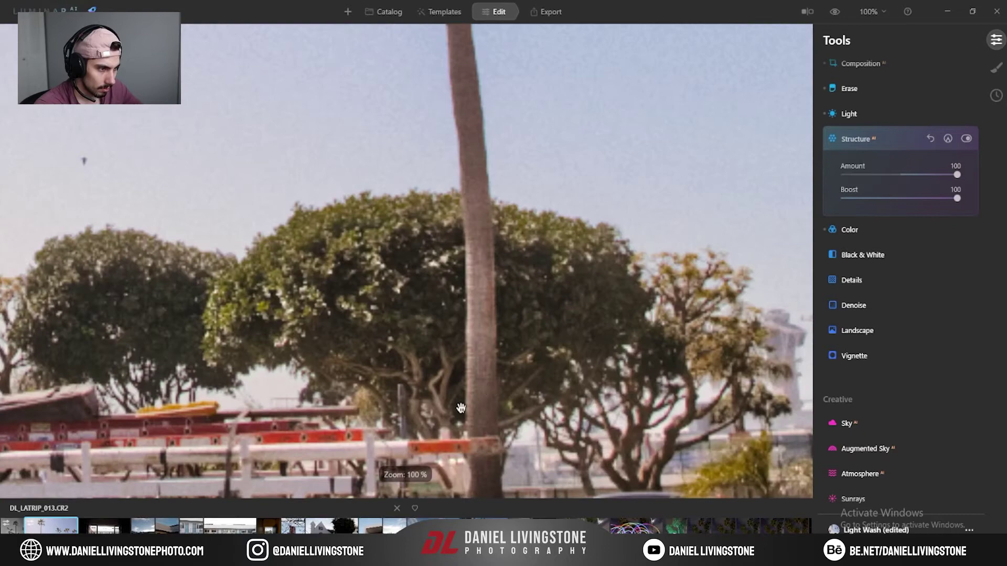
{"action": "left_click_drag", "start_coordinate": [467, 408], "coordinate": [527, 323]}
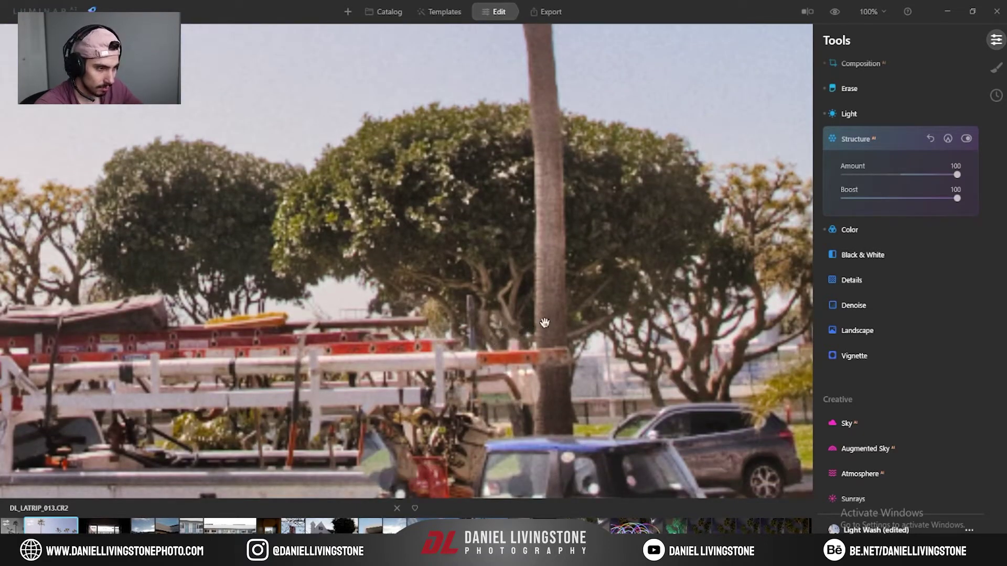
{"action": "left_click", "coordinate": [965, 139]}
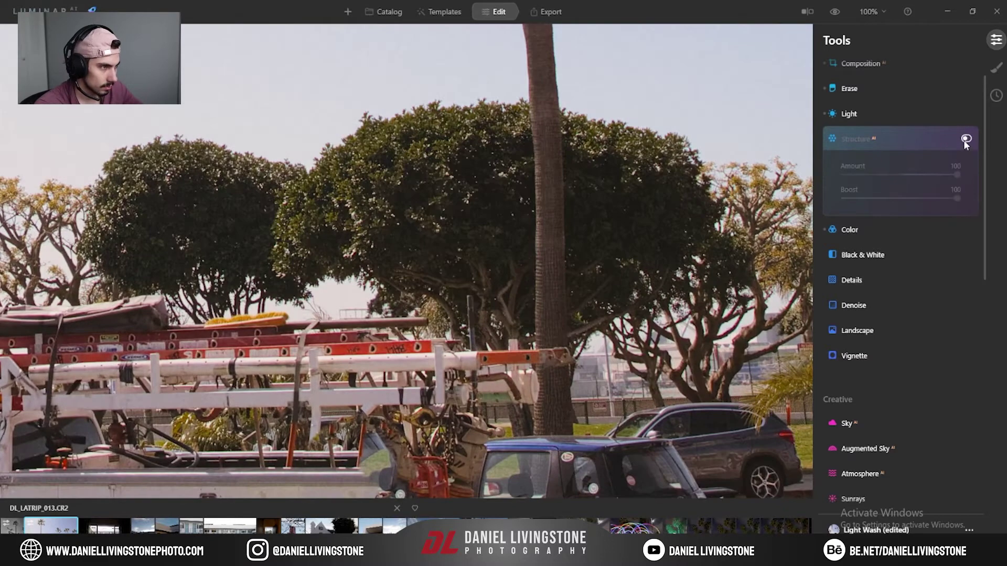
{"action": "left_click", "coordinate": [965, 139]}
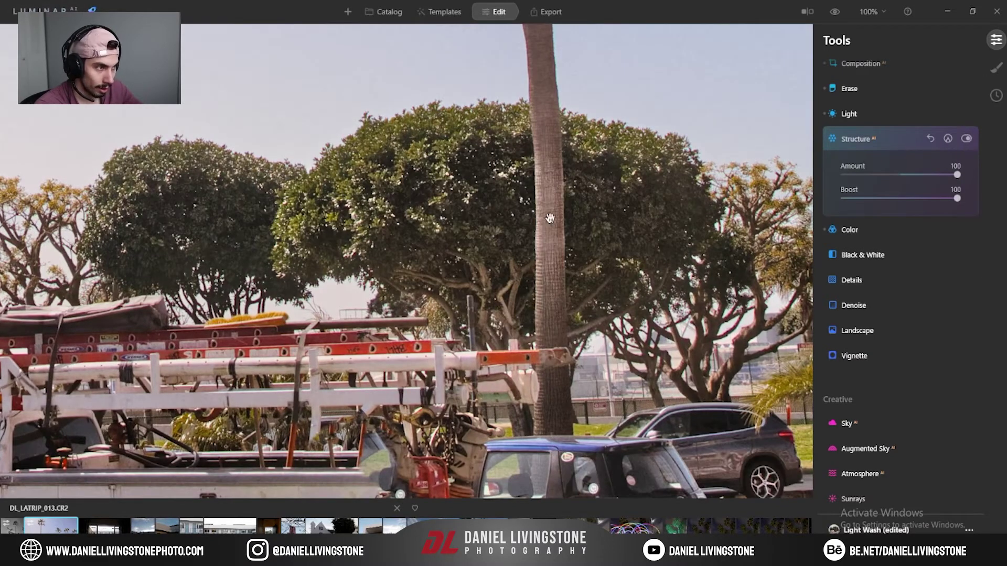
{"action": "left_click", "coordinate": [966, 139]}
{"action": "left_click", "coordinate": [966, 139]}
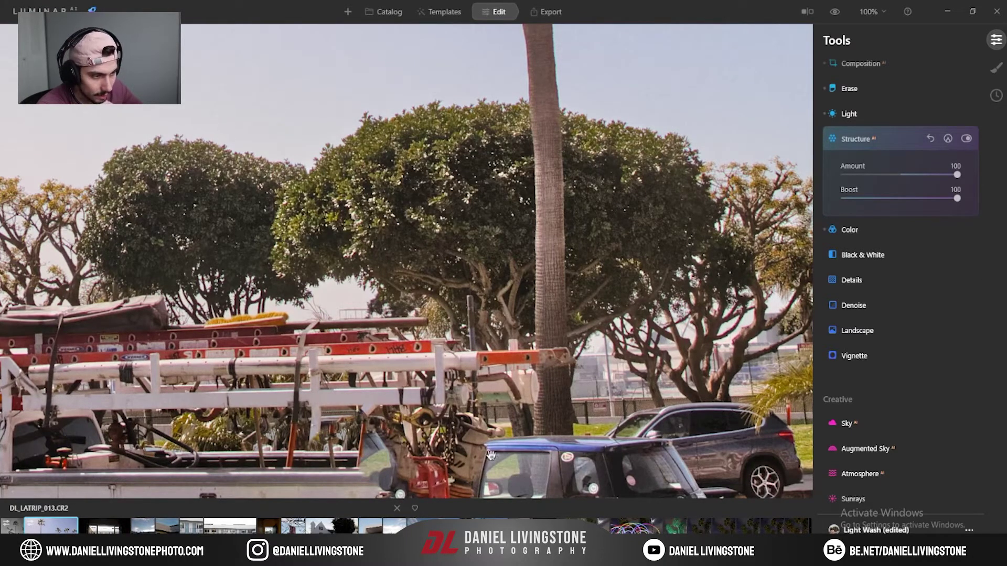
{"action": "left_click", "coordinate": [967, 139]}
{"action": "left_click", "coordinate": [966, 139]}
{"action": "left_click", "coordinate": [966, 139]}
{"action": "left_click", "coordinate": [966, 139]}
{"action": "left_click", "coordinate": [966, 139]}
{"action": "left_click", "coordinate": [966, 139]}
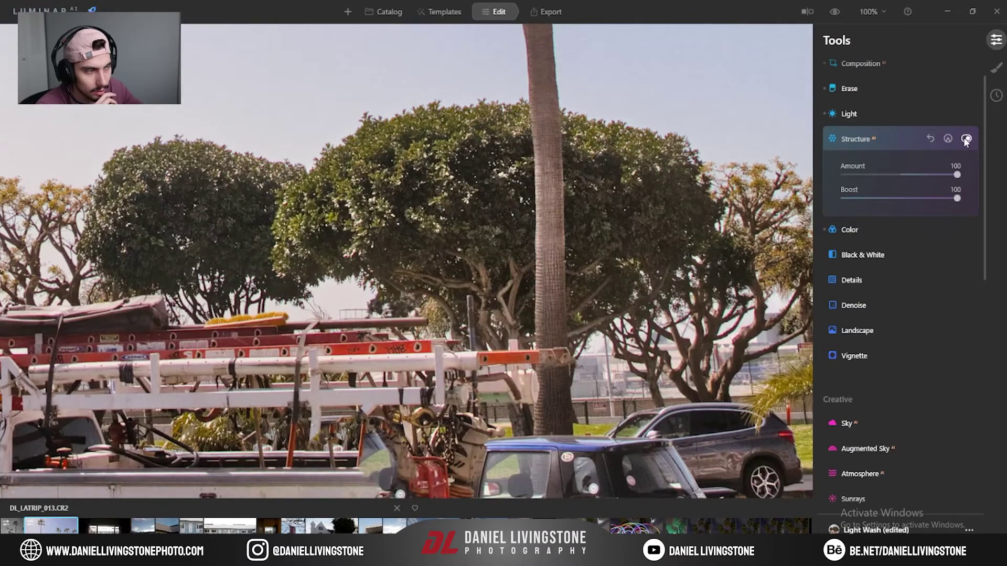
{"action": "left_click", "coordinate": [966, 139]}
{"action": "left_click", "coordinate": [966, 139]}
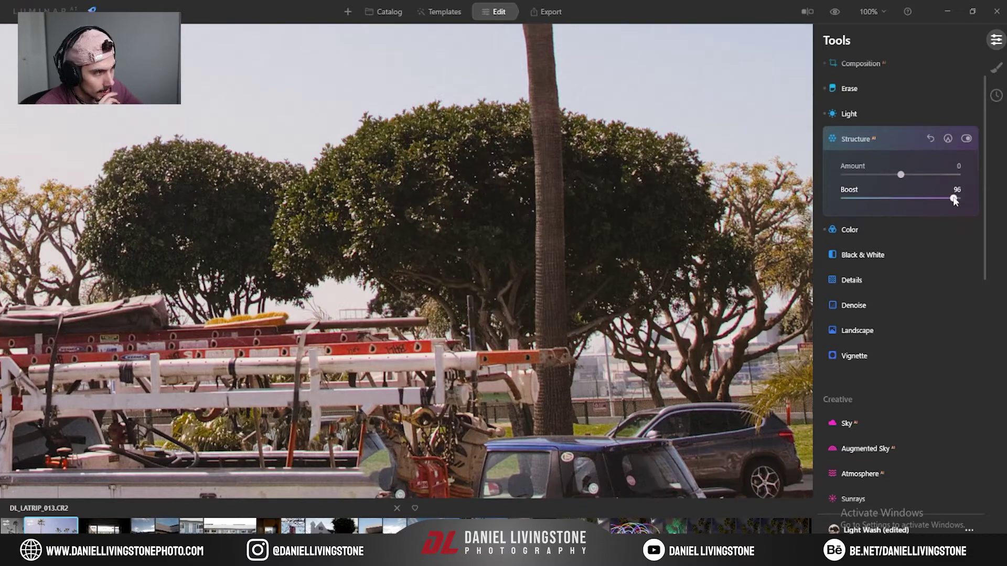
Reset the Structure Boost, set Amount to -33 and Boost to 6, and check the airplane.
{"action": "double_click", "coordinate": [956, 197]}
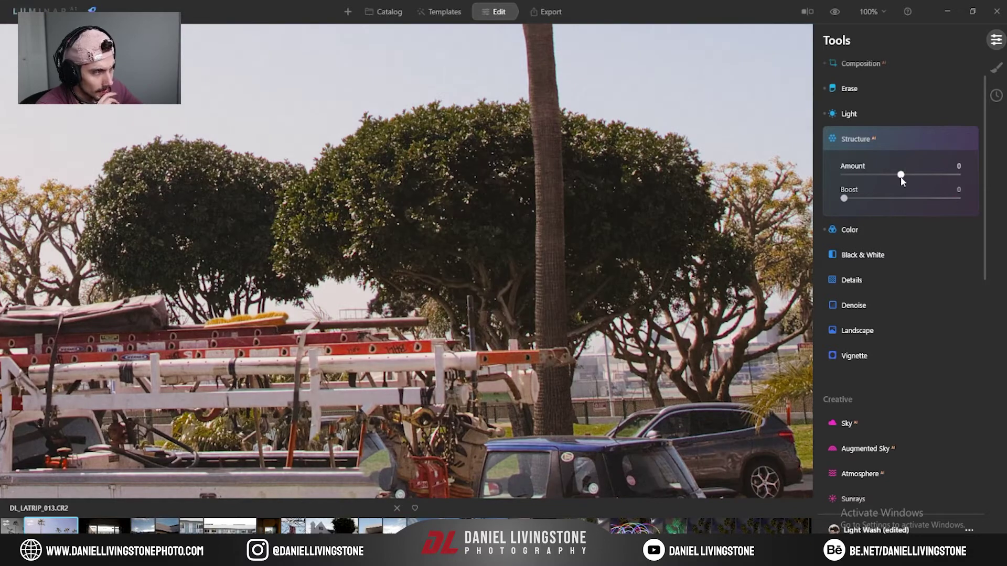
{"action": "left_click_drag", "start_coordinate": [901, 176], "coordinate": [884, 175]}
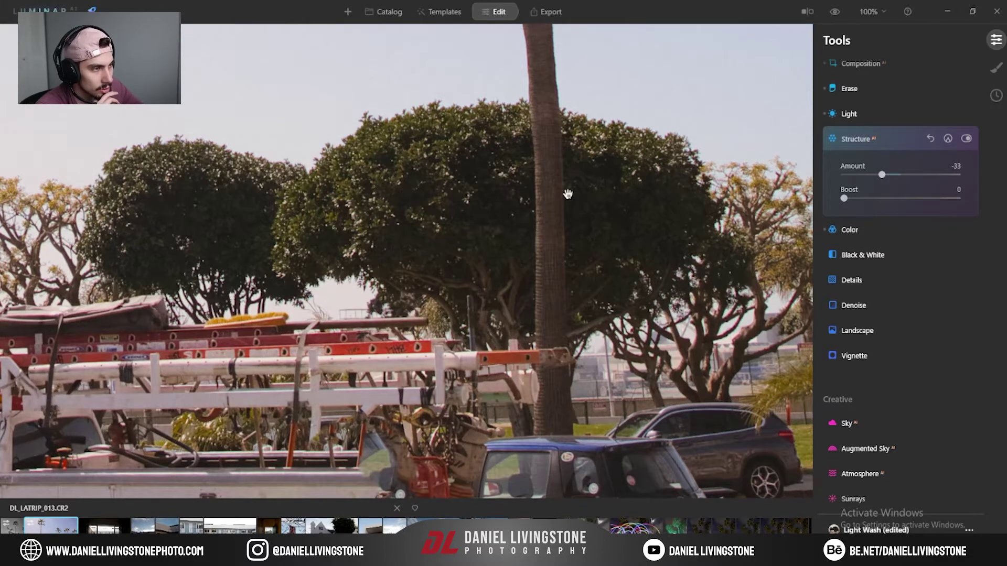
{"action": "key", "text": "ctrl+0"}
{"action": "left_click_drag", "start_coordinate": [843, 199], "coordinate": [851, 199]}
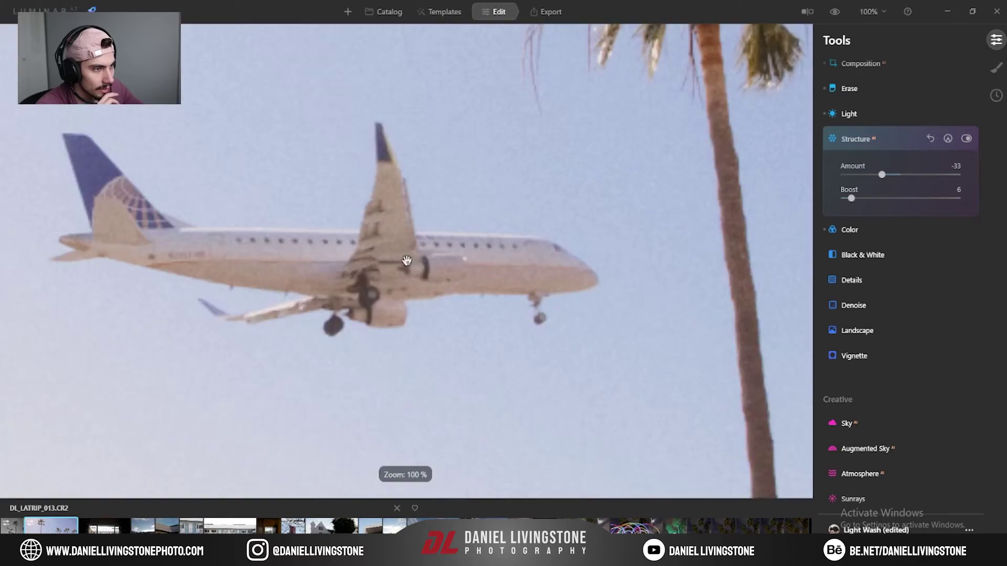
{"action": "double_click", "coordinate": [414, 258]}
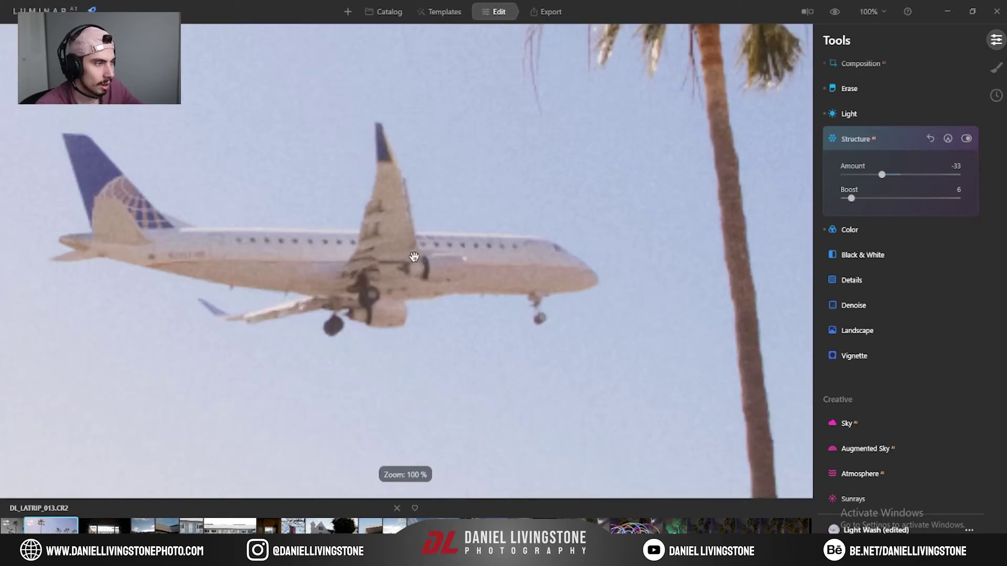
{"action": "double_click", "coordinate": [414, 257]}
Open the Color tool, check the airplane up close, and try Remove Color Cast at 100 before returning it to 0.
{"action": "left_click", "coordinate": [890, 231]}
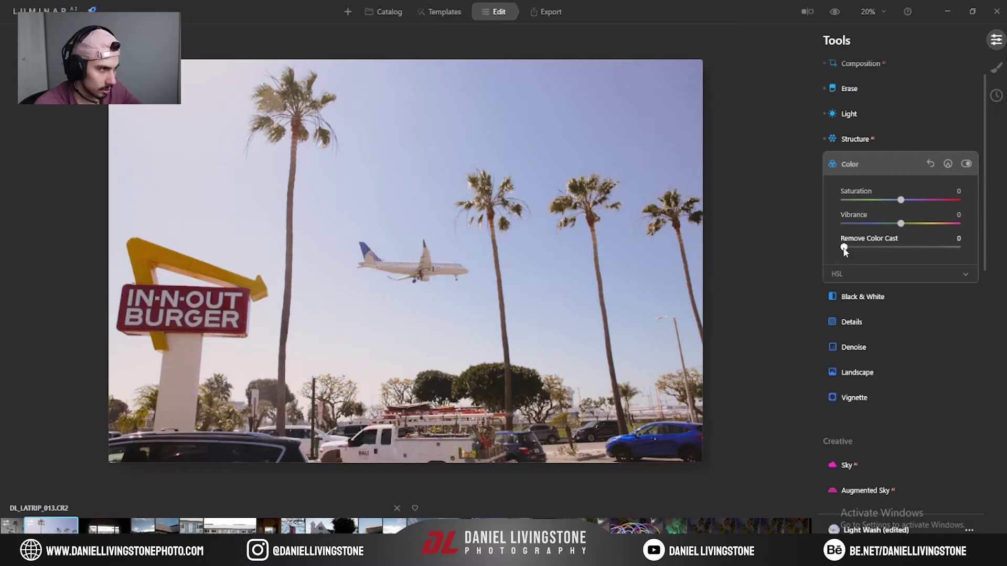
{"action": "left_click", "coordinate": [420, 261]}
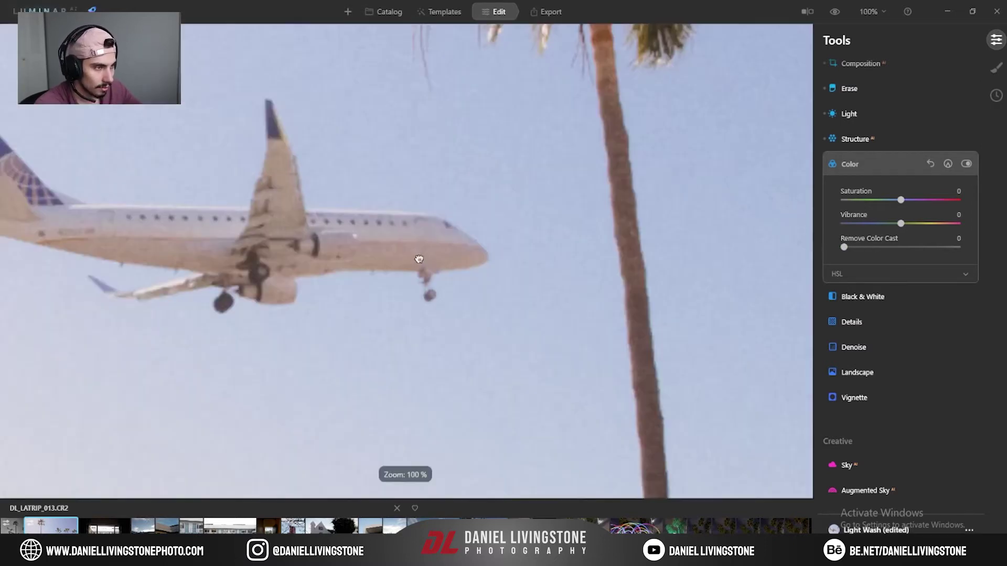
{"action": "left_click_drag", "start_coordinate": [420, 260], "coordinate": [594, 292]}
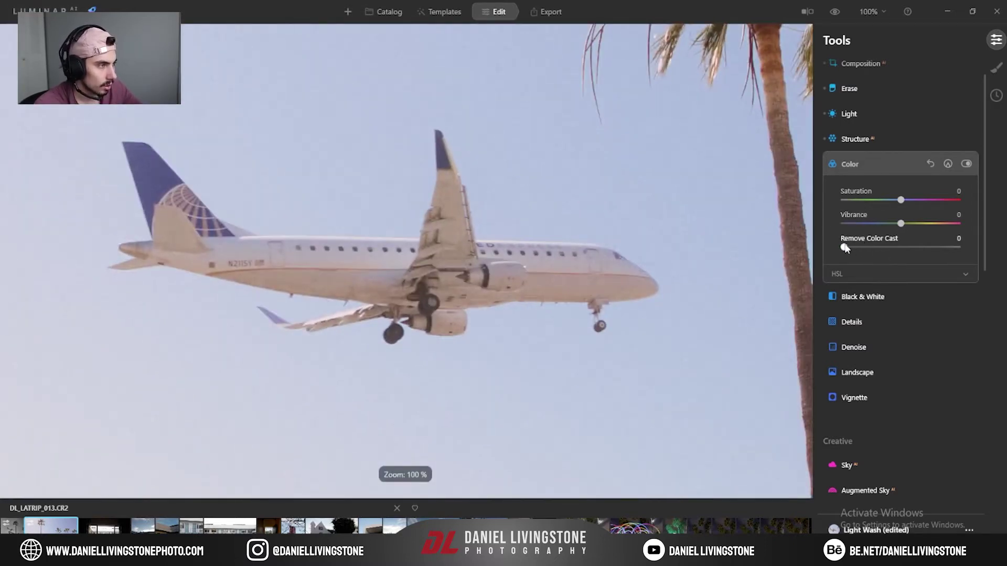
{"action": "key", "text": "ctrl+0"}
{"action": "left_click_drag", "start_coordinate": [845, 248], "coordinate": [998, 249]}
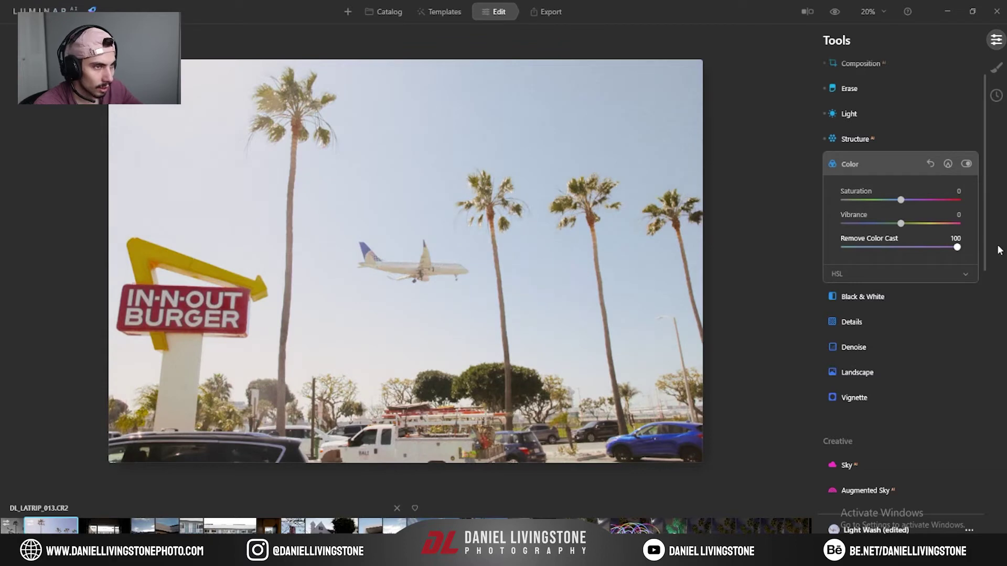
{"action": "left_click_drag", "start_coordinate": [957, 247], "coordinate": [808, 256]}
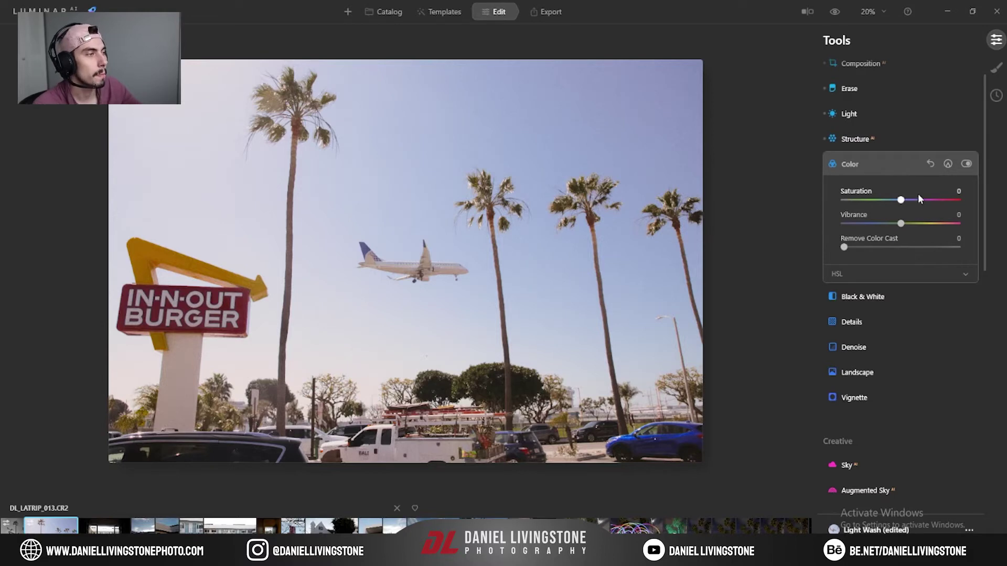
Try Color Vibrance at 15 and 100, and settle on a Vibrance of 10.
{"action": "left_click_drag", "start_coordinate": [902, 201], "coordinate": [904, 227]}
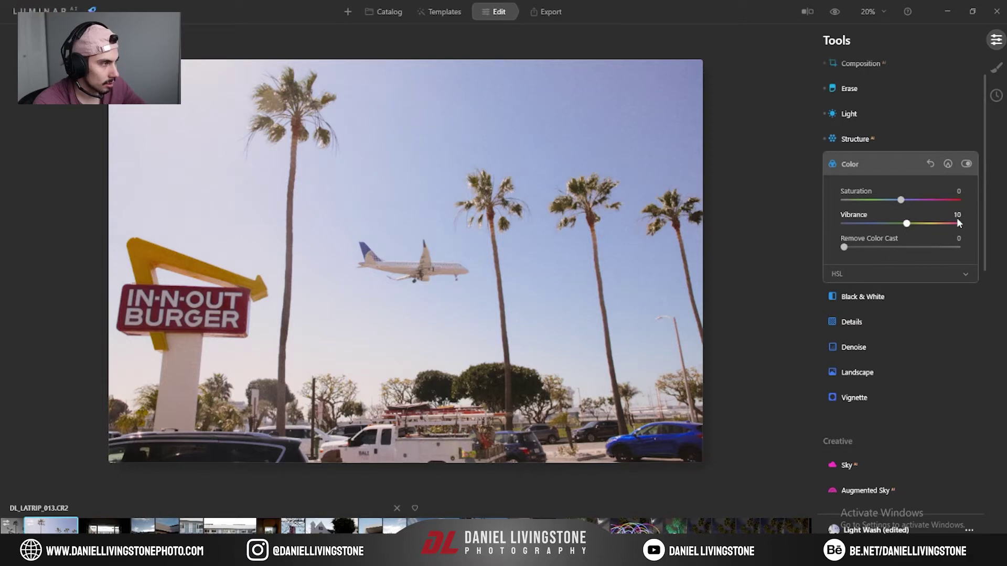
{"action": "type", "text": "15"}
{"action": "key", "text": "Return"}
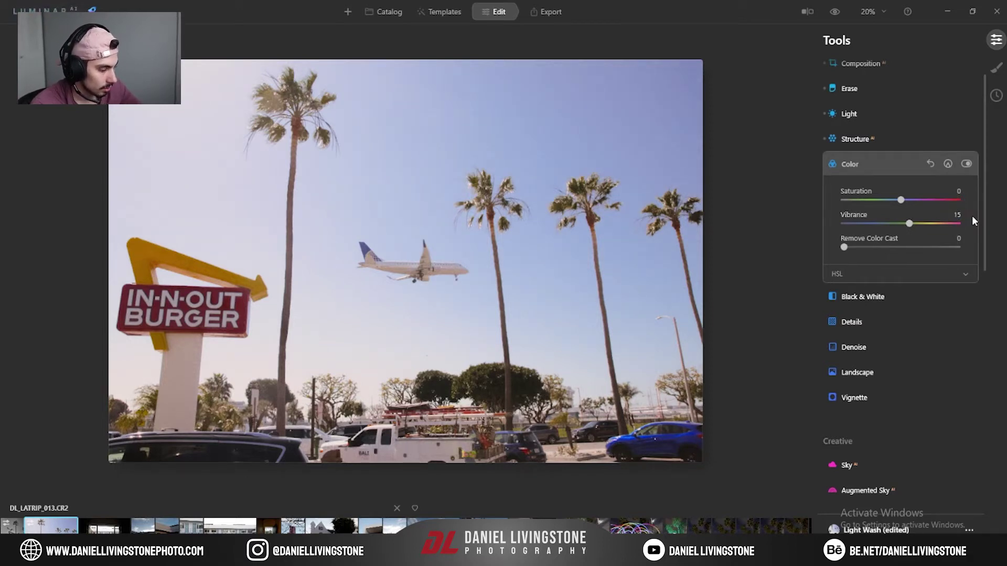
{"action": "type", "text": "71"}
{"action": "key", "text": "Return"}
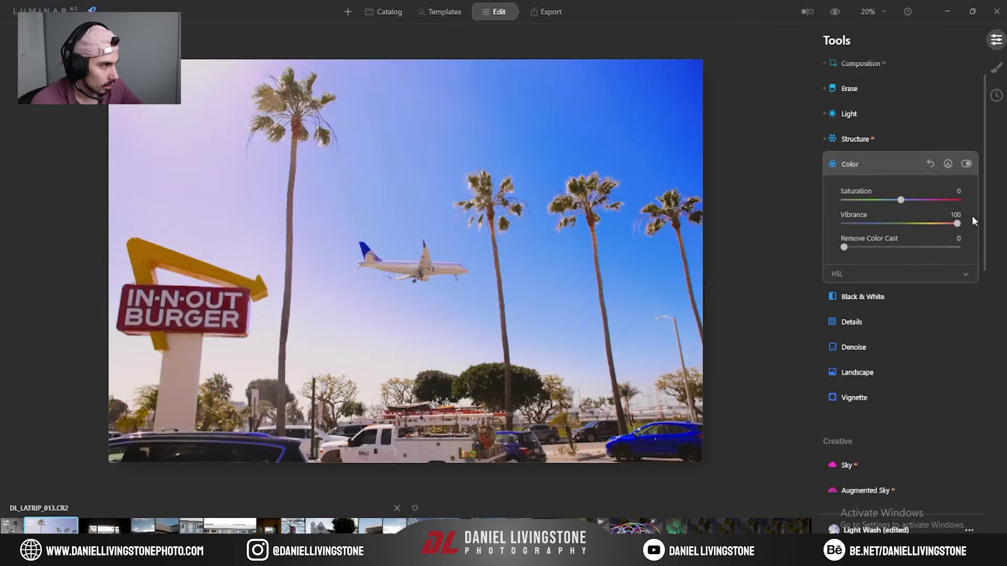
{"action": "left_click", "coordinate": [957, 215]}
{"action": "type", "text": "0"}
{"action": "key", "text": "Return"}
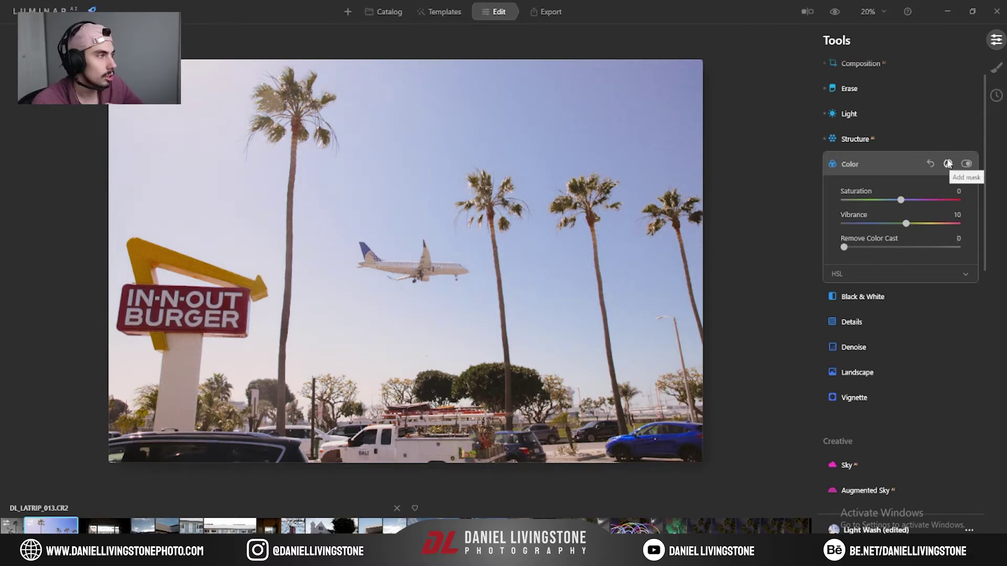
Add a radial mask to the Color adjustment over the photo's upper-right sky, affecting the inside of the circle.
{"action": "left_click", "coordinate": [948, 165]}
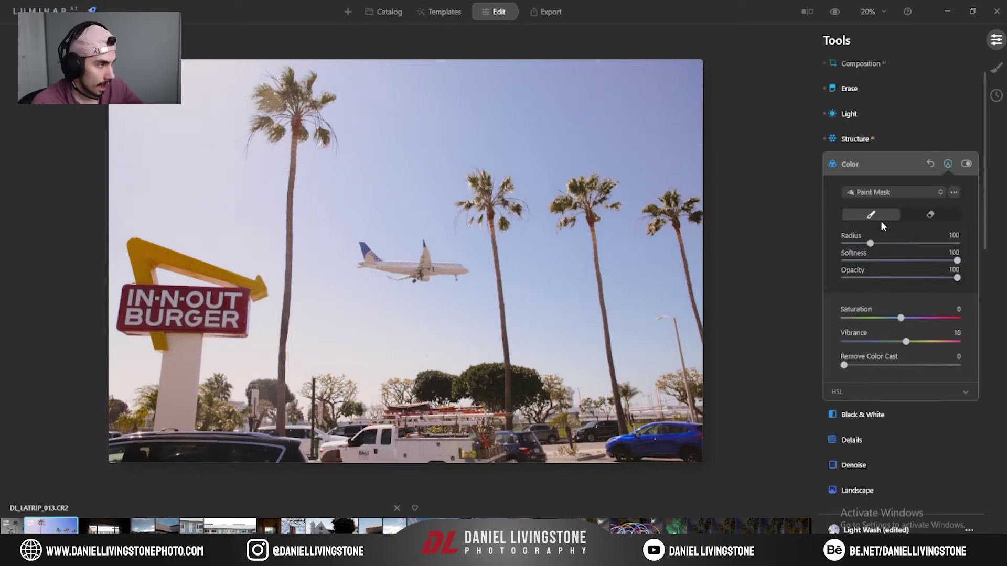
{"action": "left_click", "coordinate": [934, 193]}
{"action": "left_click", "coordinate": [873, 193]}
{"action": "mouse_move", "coordinate": [710, 63]}
{"action": "left_mouse_down"}
{"action": "mouse_move", "coordinate": [565, 162]}
{"action": "mouse_move", "coordinate": [626, 147]}
{"action": "left_mouse_up"}
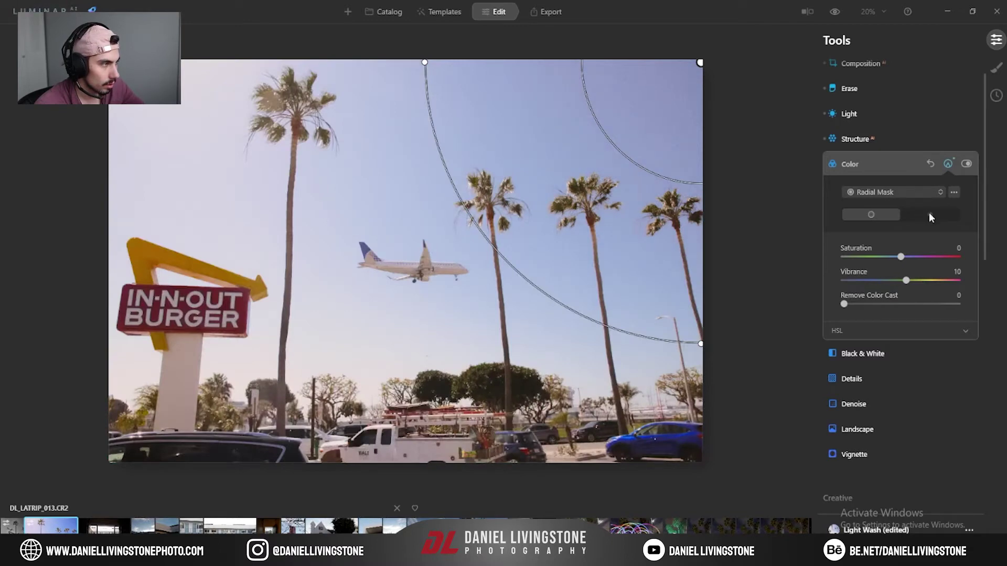
{"action": "left_click", "coordinate": [930, 215]}
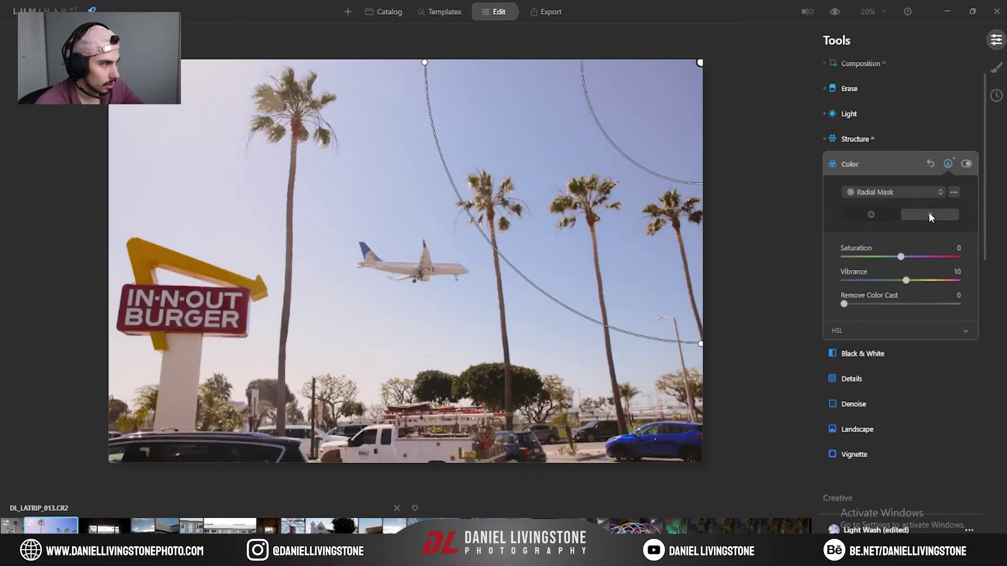
{"action": "left_click_drag", "start_coordinate": [700, 64], "coordinate": [685, 72]}
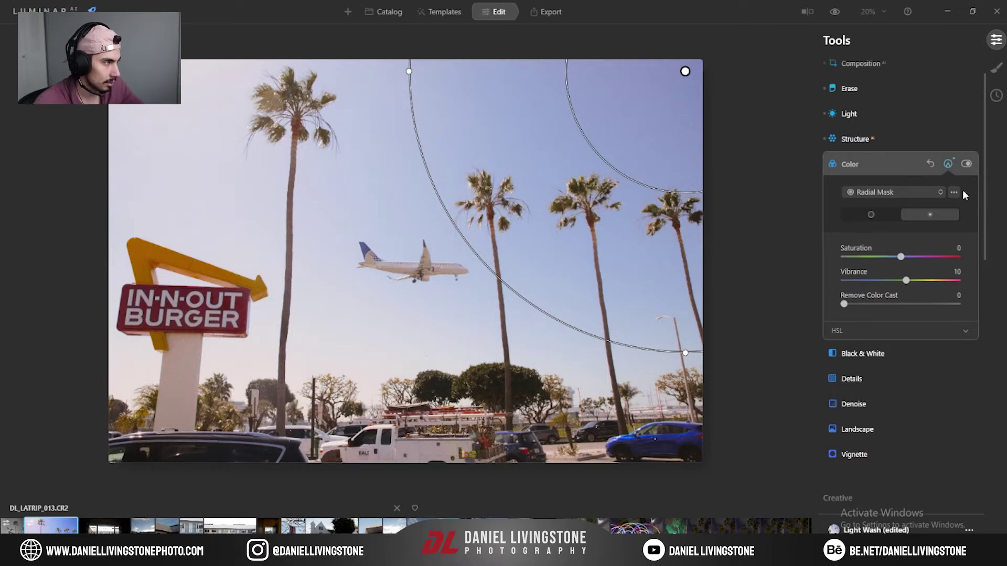
Raise the Saturation of the masked Color adjustment to 52.
{"action": "left_click", "coordinate": [955, 192]}
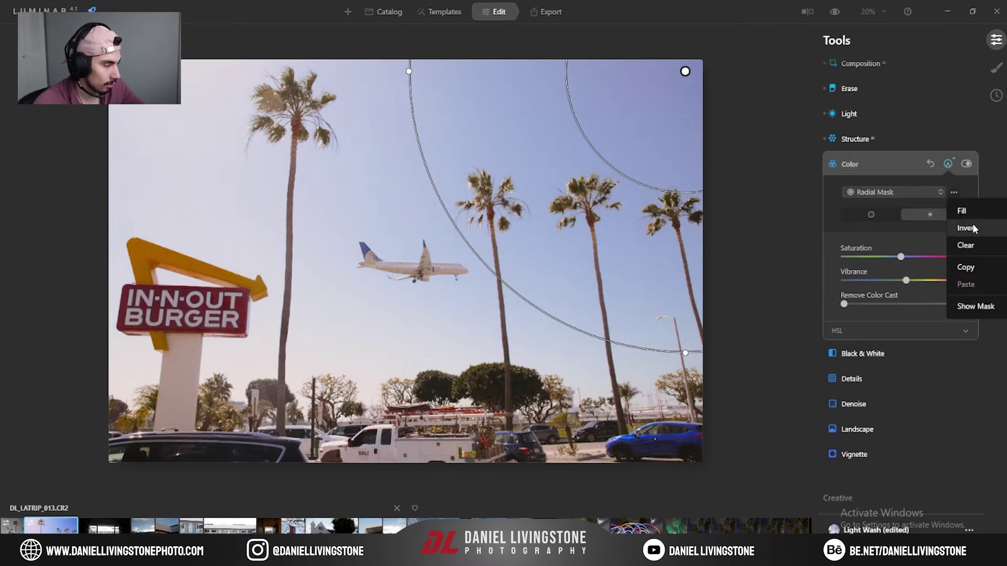
{"action": "left_click", "coordinate": [875, 240]}
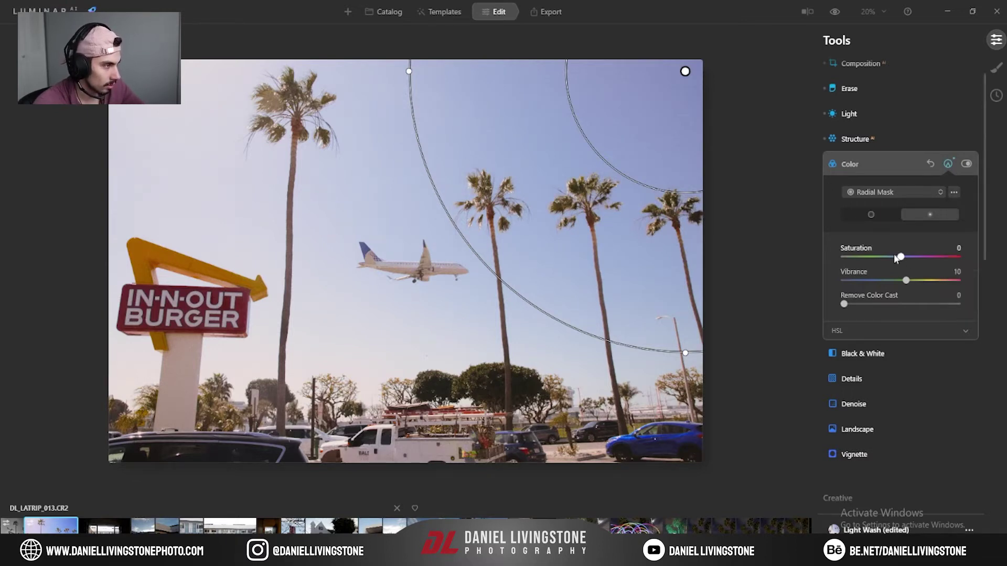
{"action": "left_click_drag", "start_coordinate": [901, 257], "coordinate": [930, 258]}
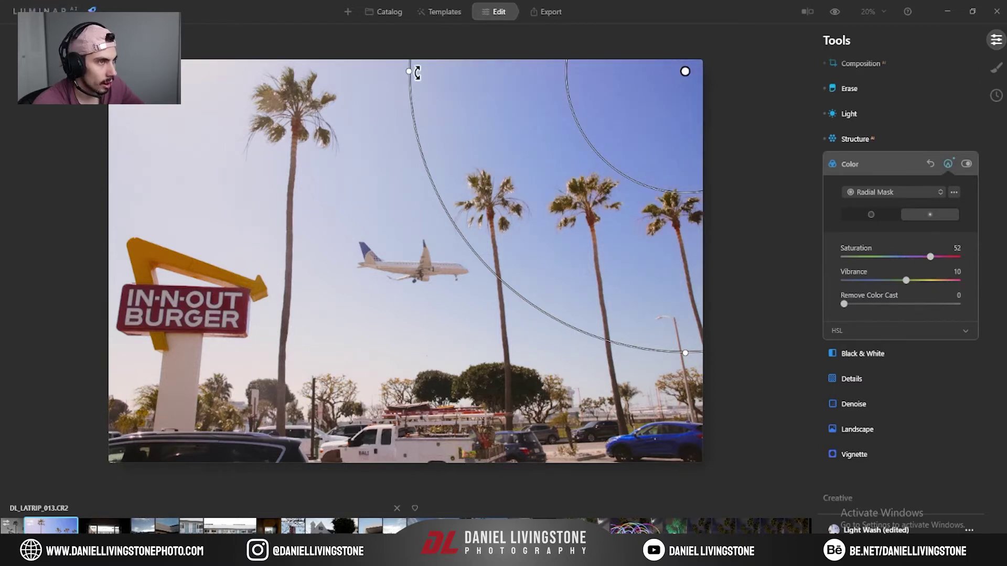
Shrink the radial mask, move it down from the corner, and shape it into an ellipse around the second and third palm tops.
{"action": "left_click_drag", "start_coordinate": [410, 71], "coordinate": [502, 231]}
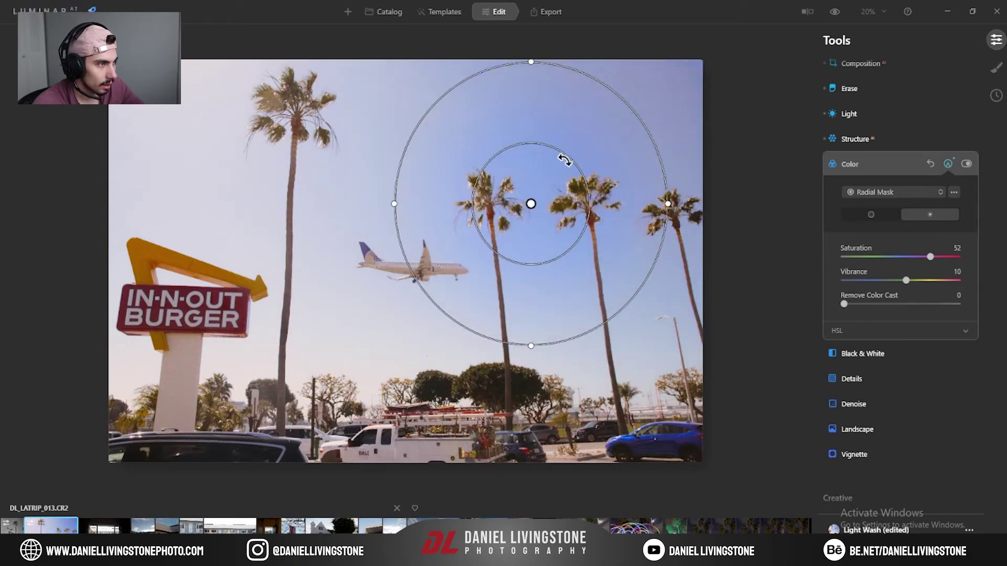
{"action": "left_click_drag", "start_coordinate": [531, 62], "coordinate": [533, 153]}
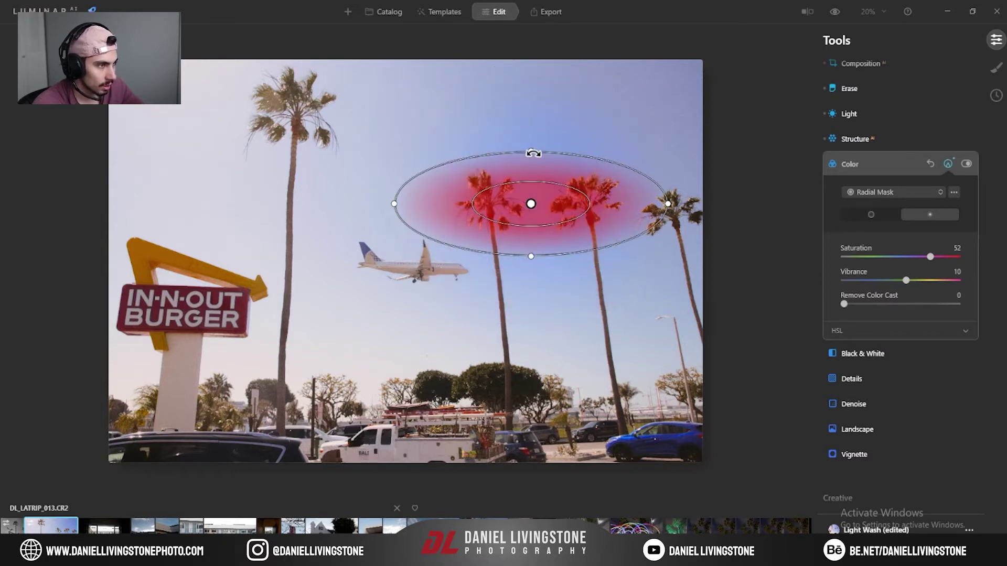
{"action": "left_click_drag", "start_coordinate": [531, 204], "coordinate": [583, 204]}
{"action": "left_click_drag", "start_coordinate": [545, 252], "coordinate": [544, 277]}
Switch the mask to affect the area outside the ellipse, and return it to affecting the inside.
{"action": "left_click", "coordinate": [871, 215]}
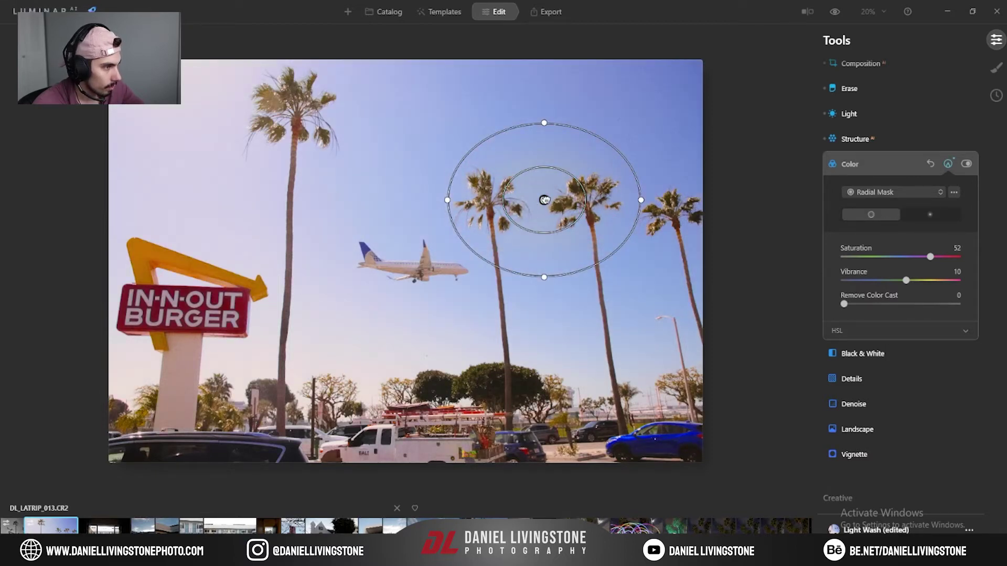
{"action": "left_click", "coordinate": [927, 214]}
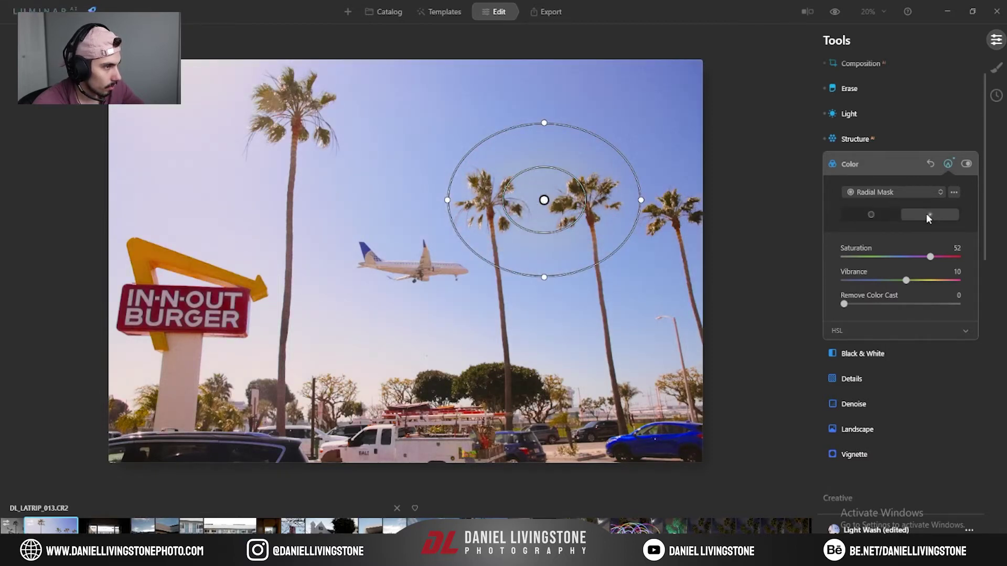
{"action": "left_click", "coordinate": [954, 192]}
{"action": "left_click", "coordinate": [960, 217]}
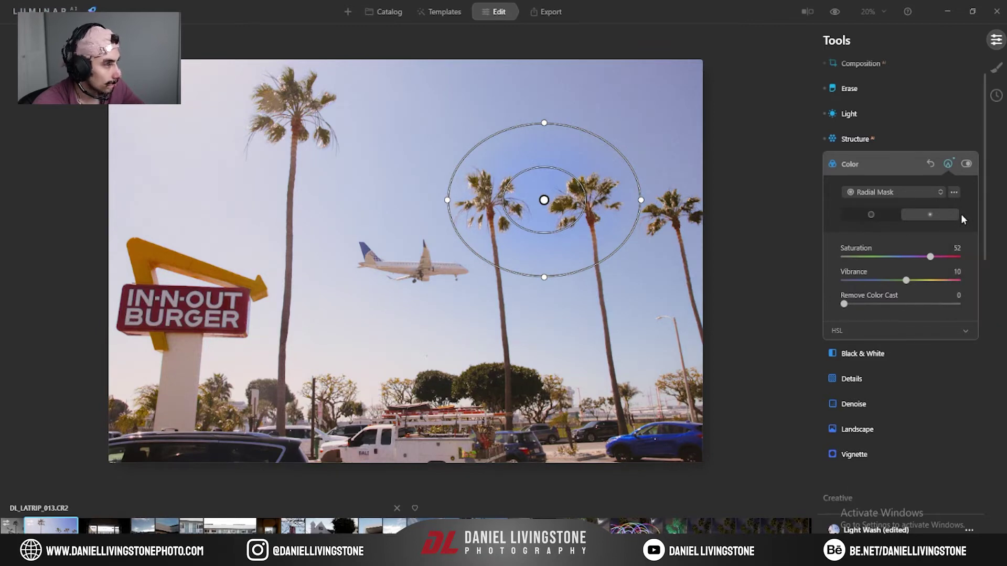
Move the elliptical mask up over the sky around the third palm's top.
{"action": "left_click_drag", "start_coordinate": [544, 200], "coordinate": [589, 165]}
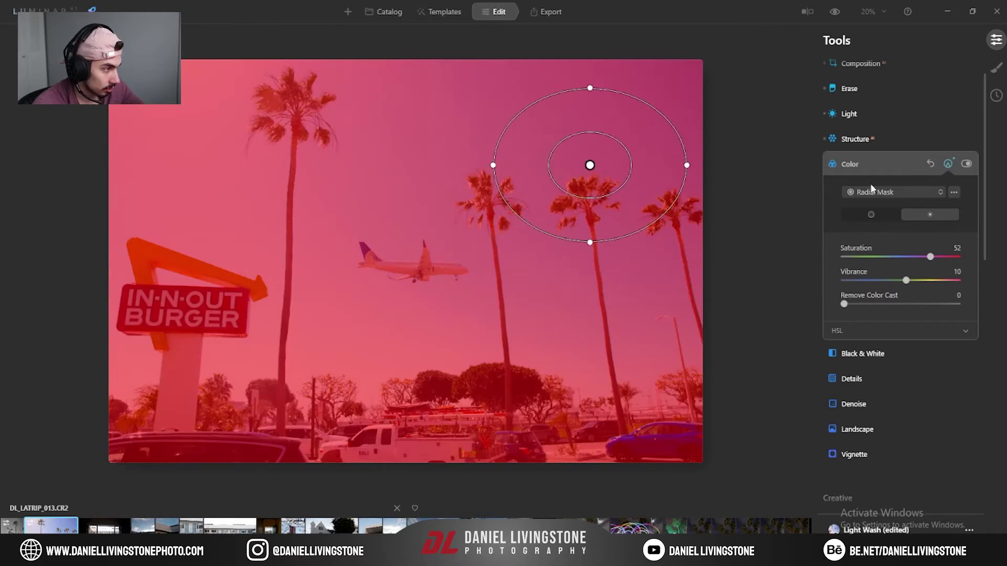
{"action": "left_click", "coordinate": [955, 192]}
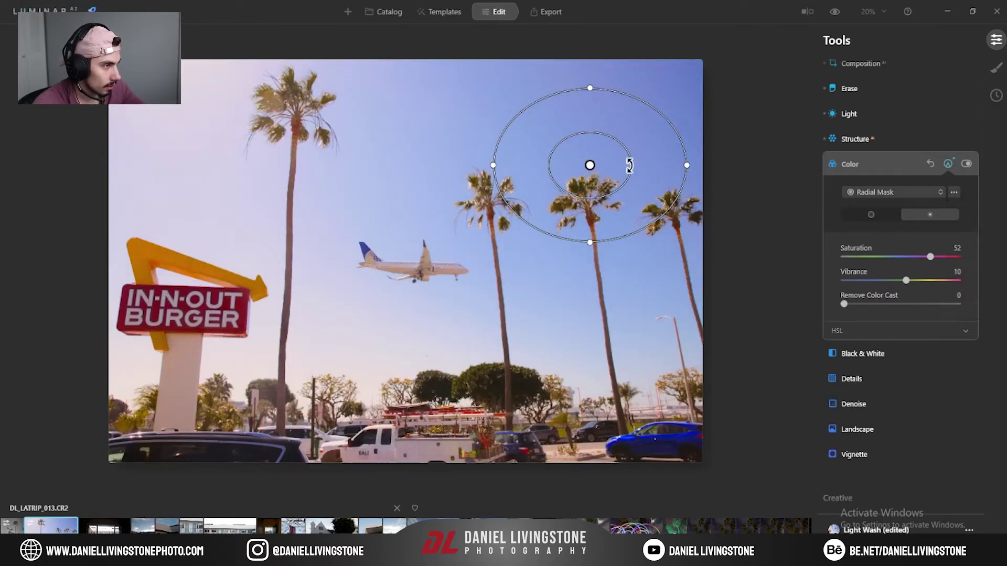
{"action": "mouse_move", "coordinate": [586, 165]}
{"action": "left_mouse_down"}
{"action": "mouse_move", "coordinate": [572, 169]}
{"action": "mouse_move", "coordinate": [600, 160]}
{"action": "left_mouse_up"}
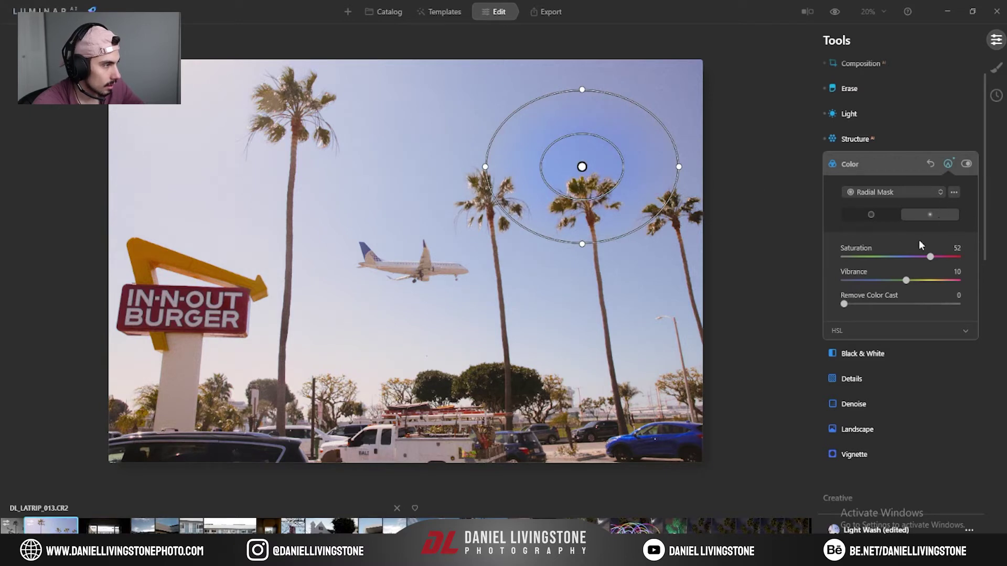
Show the mask overlay, move the mask higher into the sky above the third palm, and hide the overlay.
{"action": "left_click", "coordinate": [954, 192]}
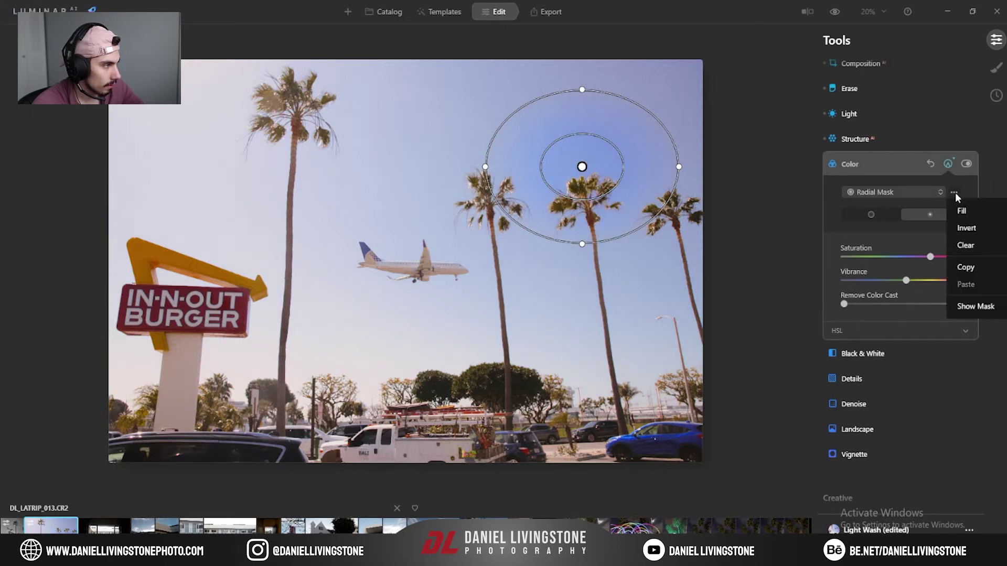
{"action": "left_click", "coordinate": [966, 308]}
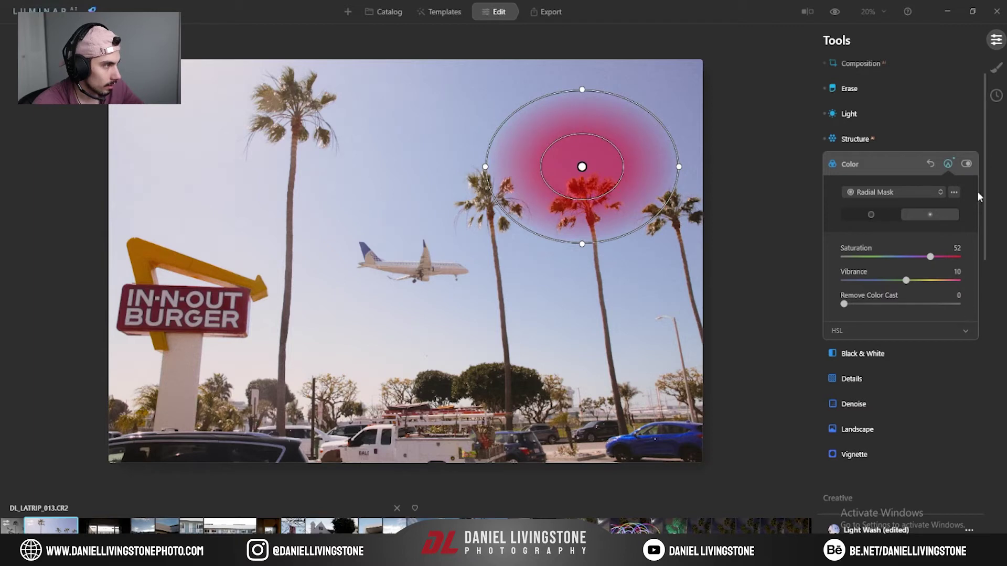
{"action": "left_click_drag", "start_coordinate": [604, 169], "coordinate": [662, 139]}
{"action": "left_click", "coordinate": [954, 193]}
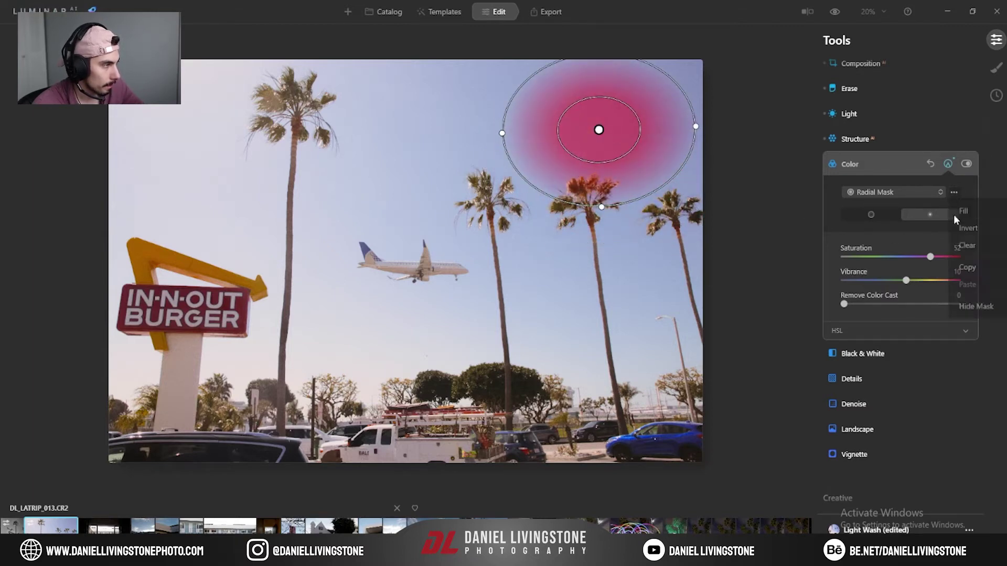
{"action": "left_click", "coordinate": [968, 307]}
Rotate the radial mask, make it smaller, and move it into the sky's upper-right corner.
{"action": "mouse_move", "coordinate": [609, 130]}
{"action": "left_mouse_down"}
{"action": "mouse_move", "coordinate": [580, 144]}
{"action": "mouse_move", "coordinate": [605, 145]}
{"action": "left_mouse_up"}
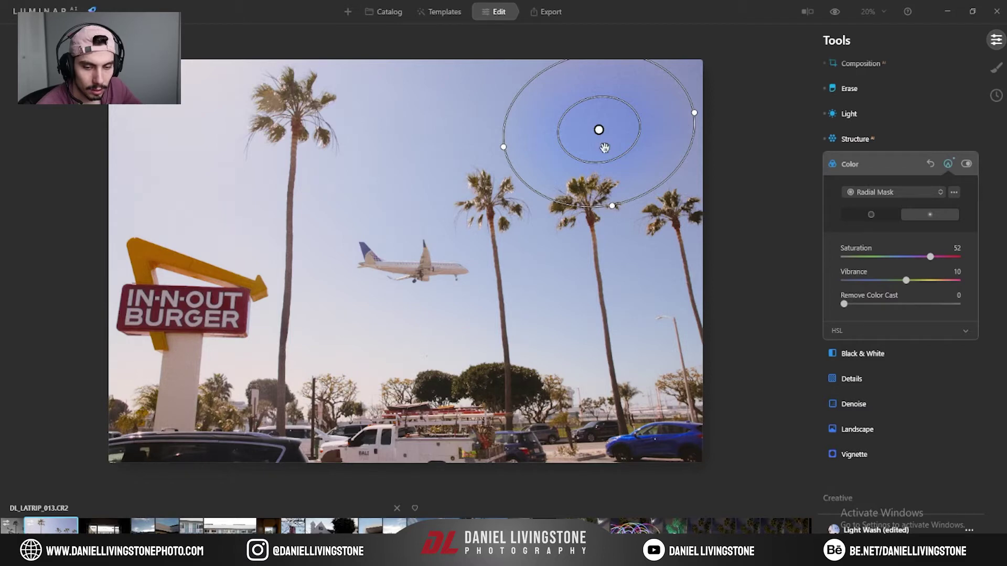
{"action": "left_click_drag", "start_coordinate": [583, 137], "coordinate": [591, 129]}
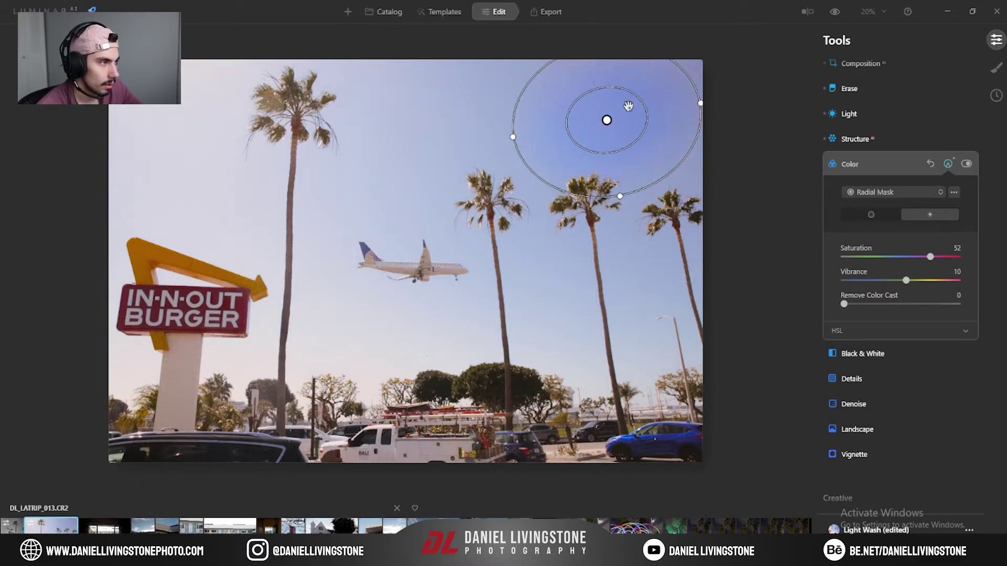
{"action": "left_click_drag", "start_coordinate": [640, 101], "coordinate": [631, 139]}
{"action": "mouse_move", "coordinate": [616, 178]}
{"action": "left_mouse_down"}
{"action": "mouse_move", "coordinate": [571, 186]}
{"action": "mouse_move", "coordinate": [636, 180]}
{"action": "left_mouse_up"}
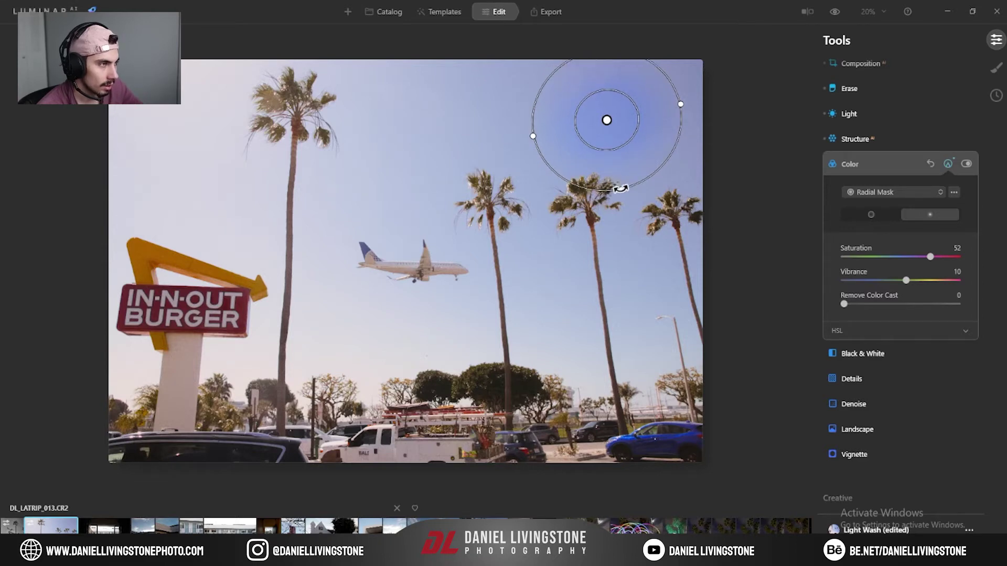
{"action": "mouse_move", "coordinate": [568, 180]}
{"action": "left_mouse_down"}
{"action": "mouse_move", "coordinate": [521, 176]}
{"action": "mouse_move", "coordinate": [526, 189]}
{"action": "mouse_move", "coordinate": [559, 192]}
{"action": "left_mouse_up"}
{"action": "left_click_drag", "start_coordinate": [609, 120], "coordinate": [666, 95]}
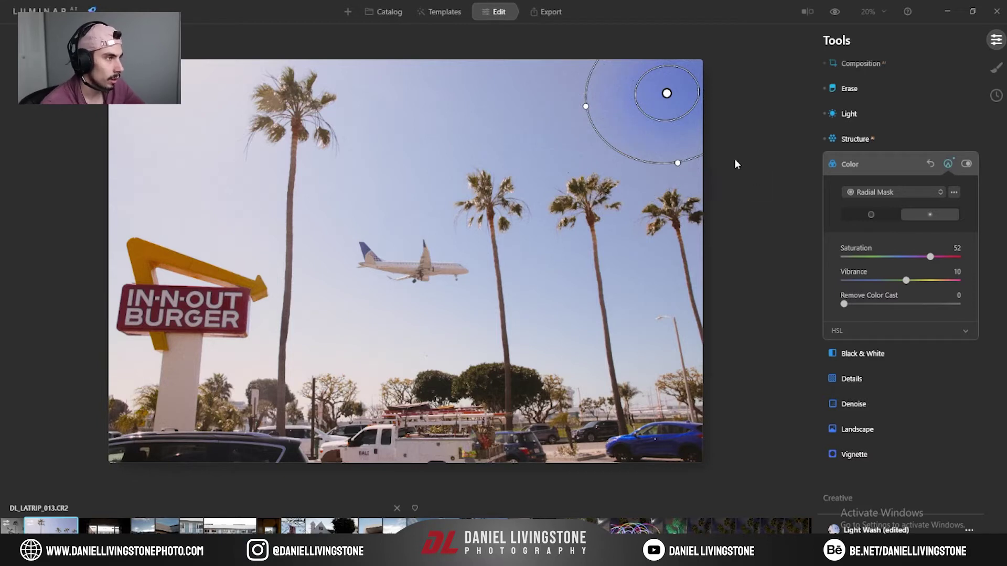
Close and reopen the Color mask editing, and draw a new, smaller radial mask in the photo's upper-right corner, affecting the area outside it.
{"action": "left_click", "coordinate": [954, 193]}
{"action": "left_click", "coordinate": [955, 192]}
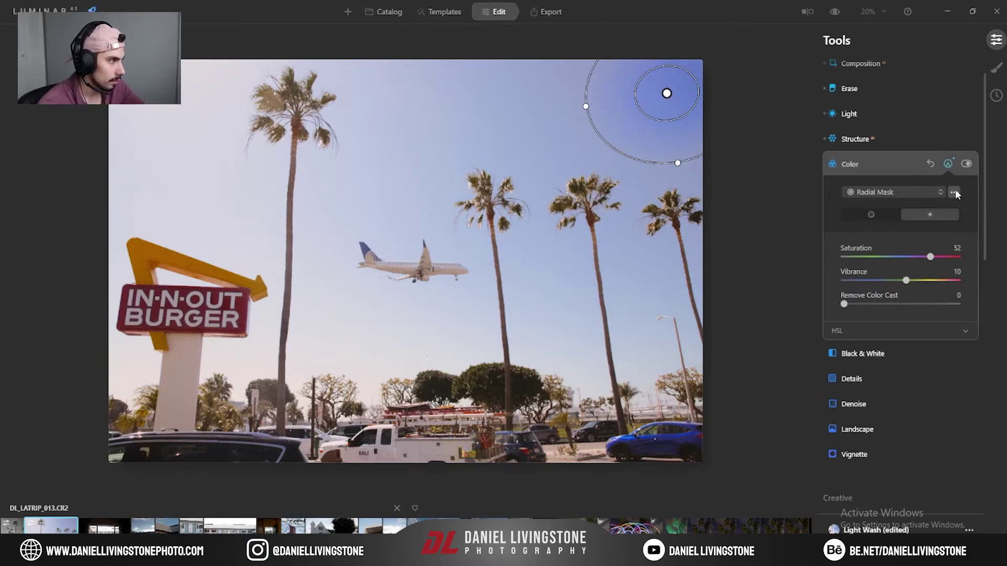
{"action": "left_click", "coordinate": [948, 164]}
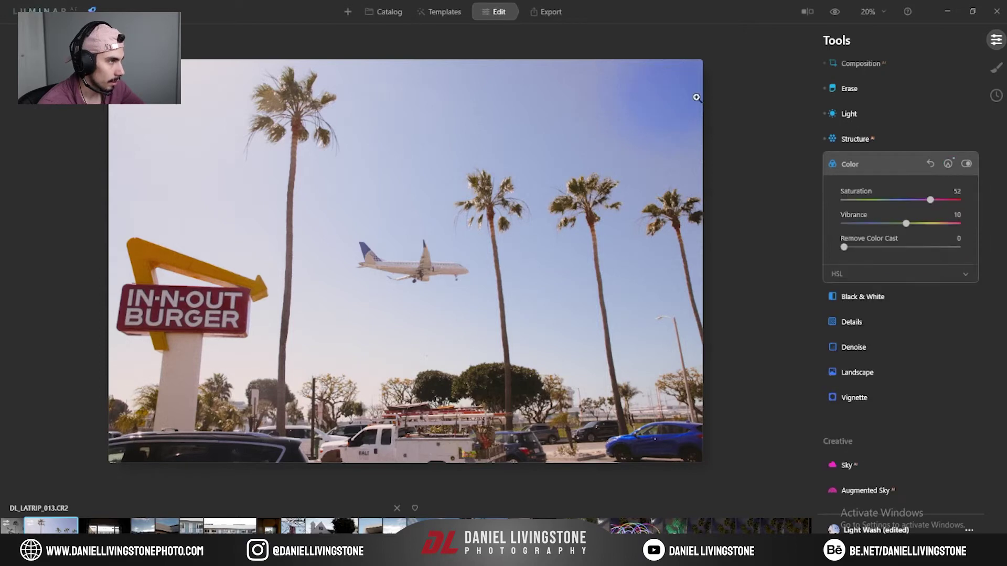
{"action": "left_click", "coordinate": [949, 165]}
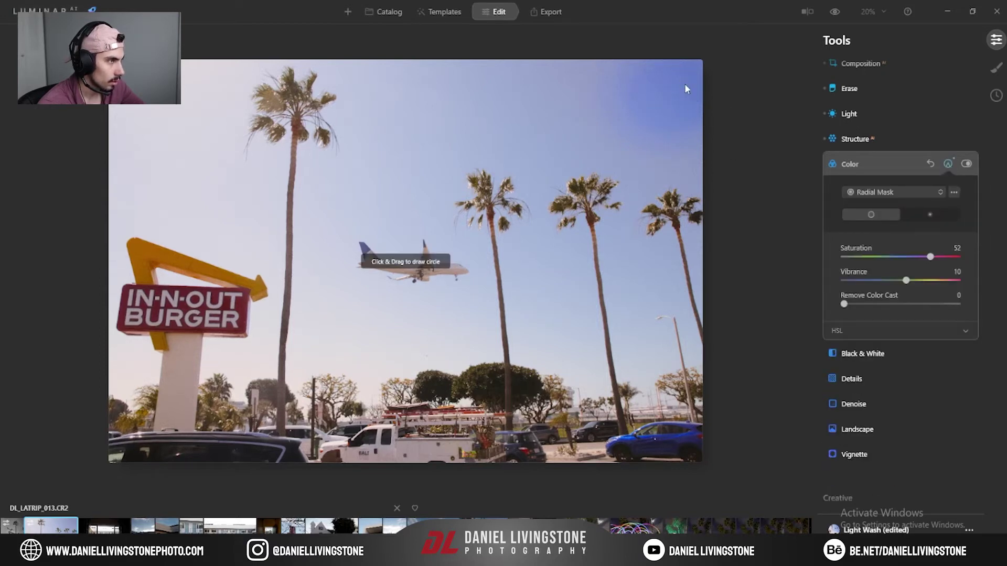
{"action": "left_click_drag", "start_coordinate": [685, 87], "coordinate": [650, 121]}
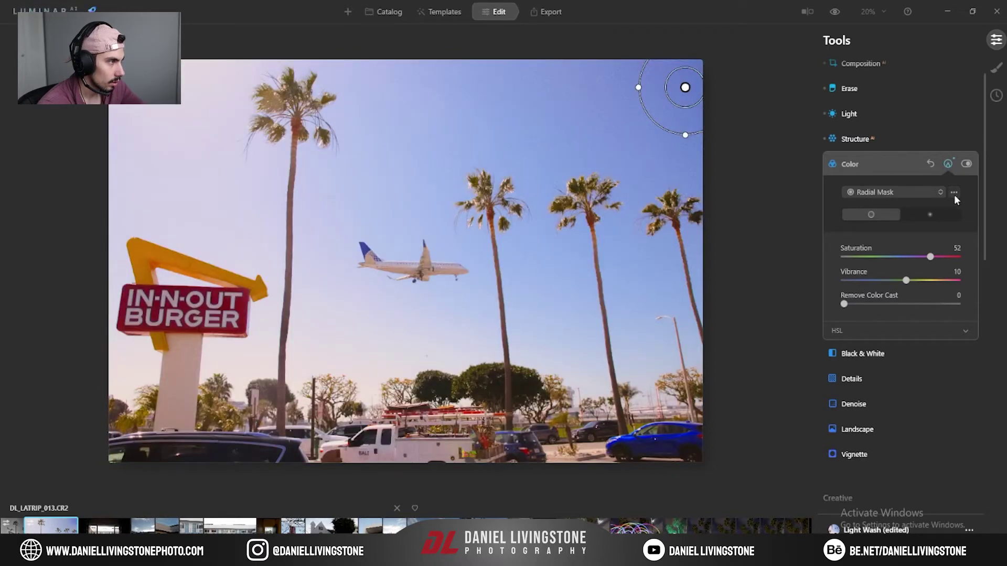
Clear the Color mask, move the radial mask into the sky above the second and third palms, and clear it again.
{"action": "left_click", "coordinate": [954, 192]}
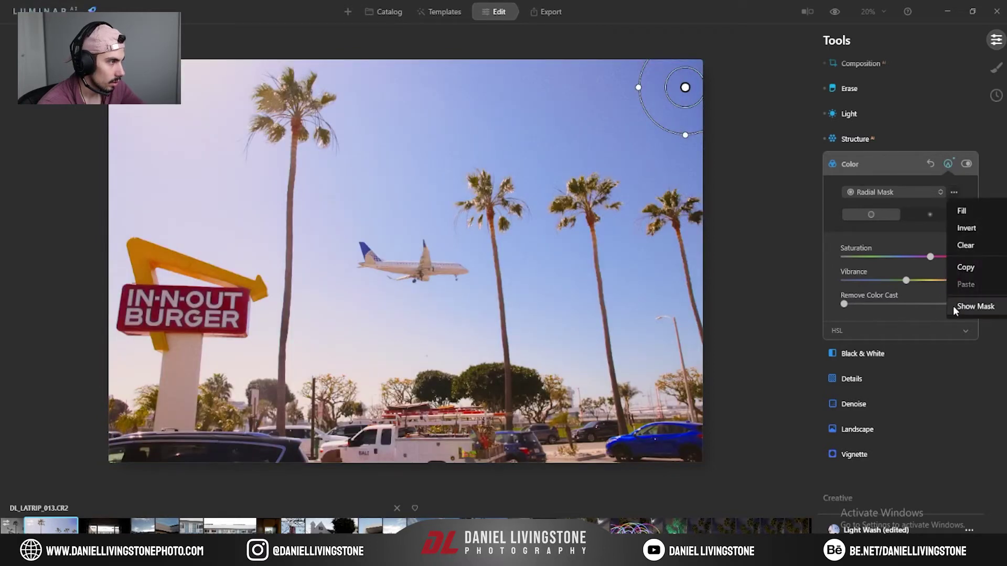
{"action": "left_click", "coordinate": [961, 247]}
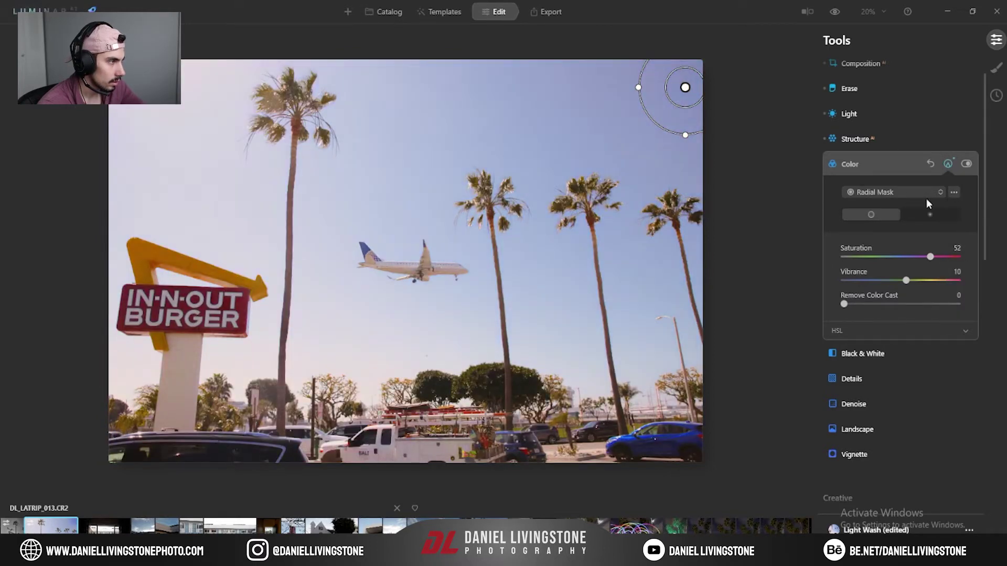
{"action": "left_click_drag", "start_coordinate": [678, 87], "coordinate": [544, 145]}
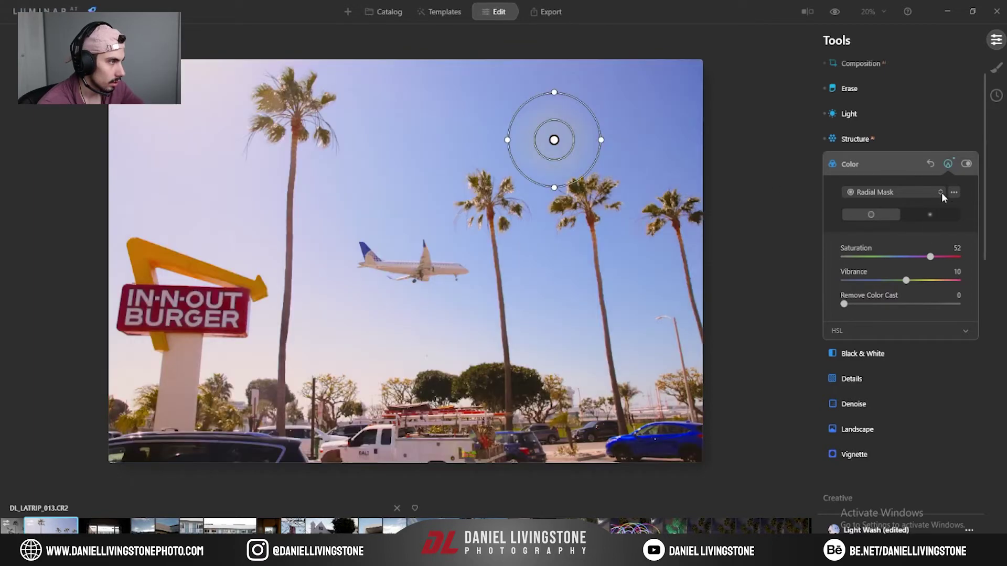
{"action": "left_click", "coordinate": [954, 193]}
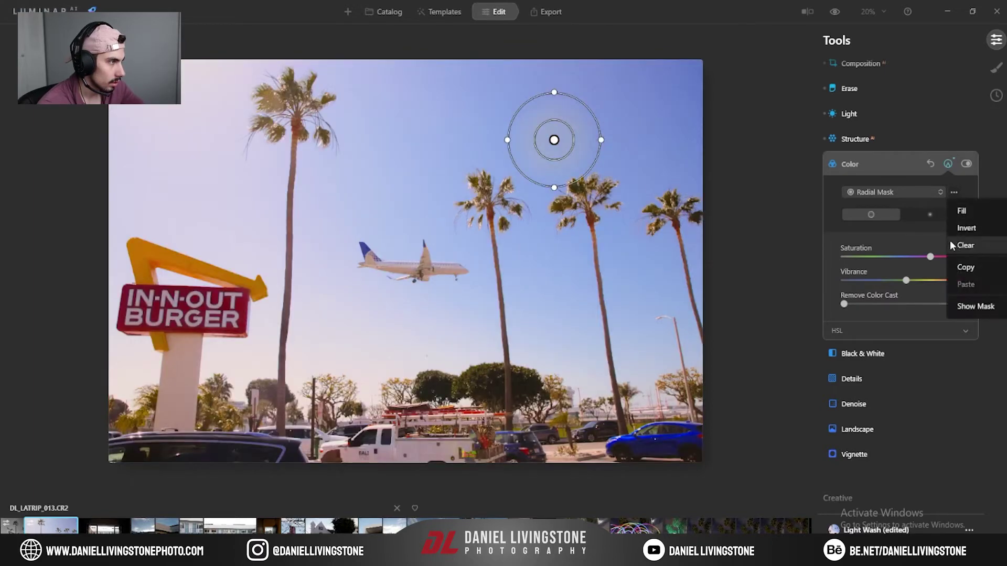
{"action": "left_click", "coordinate": [962, 247]}
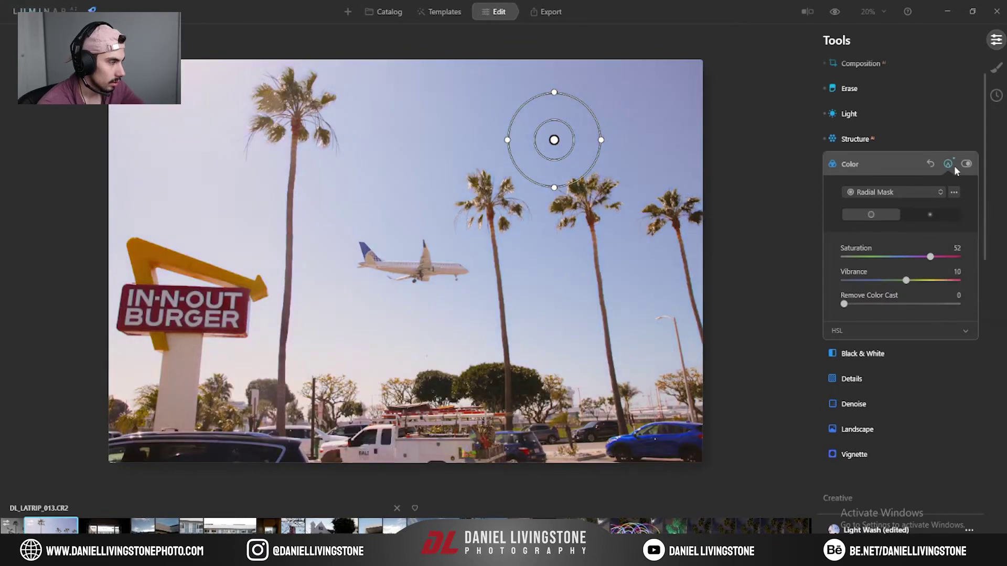
Move the radial Color mask down to the third palm's top, and reposition it in the sky just above that palm.
{"action": "left_click", "coordinate": [554, 141]}
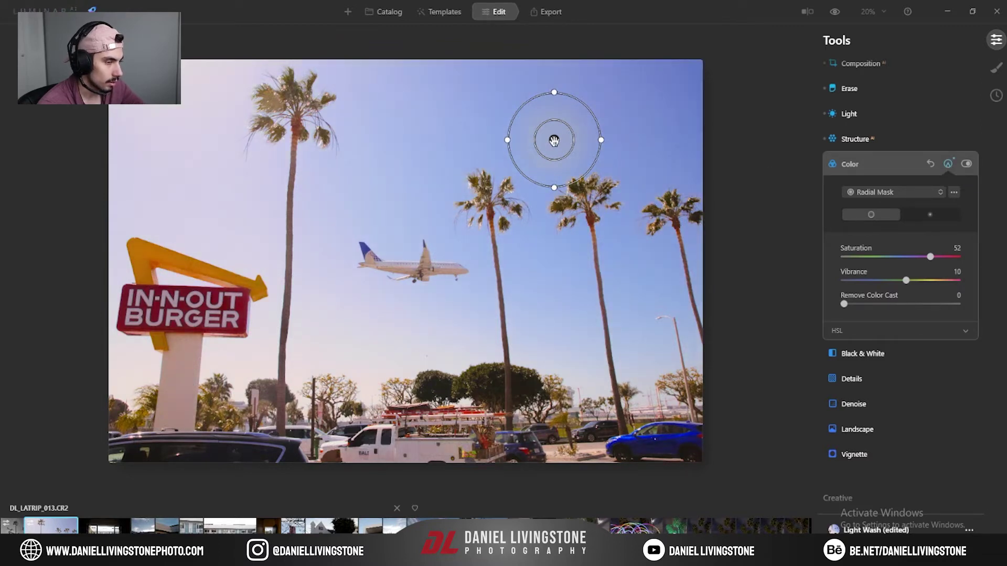
{"action": "left_click_drag", "start_coordinate": [554, 141], "coordinate": [579, 170]}
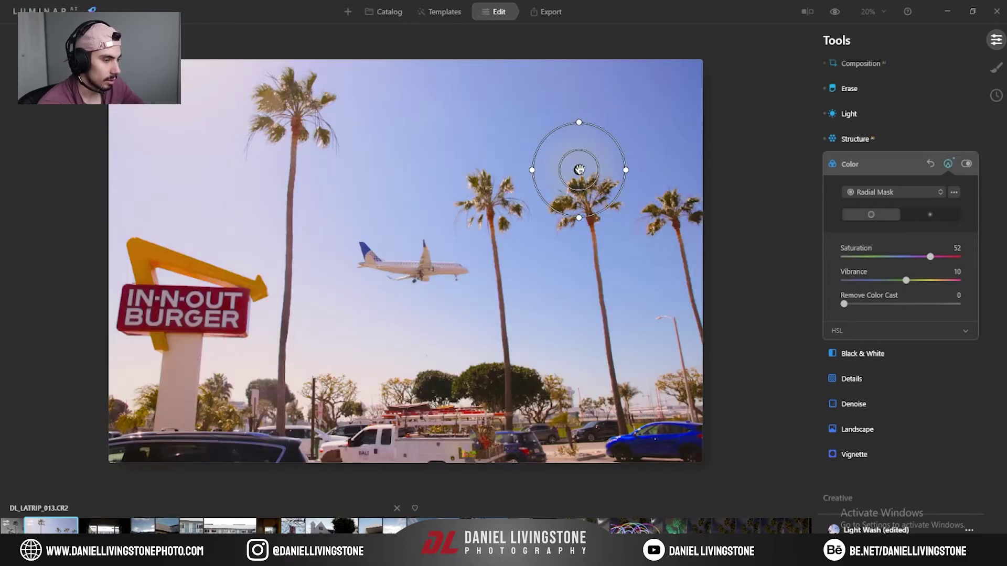
{"action": "key", "text": "backslash"}
{"action": "key", "text": "backslash"}
{"action": "key", "text": "backslash"}
{"action": "key", "text": "backslash"}
{"action": "left_click_drag", "start_coordinate": [579, 170], "coordinate": [593, 140]}
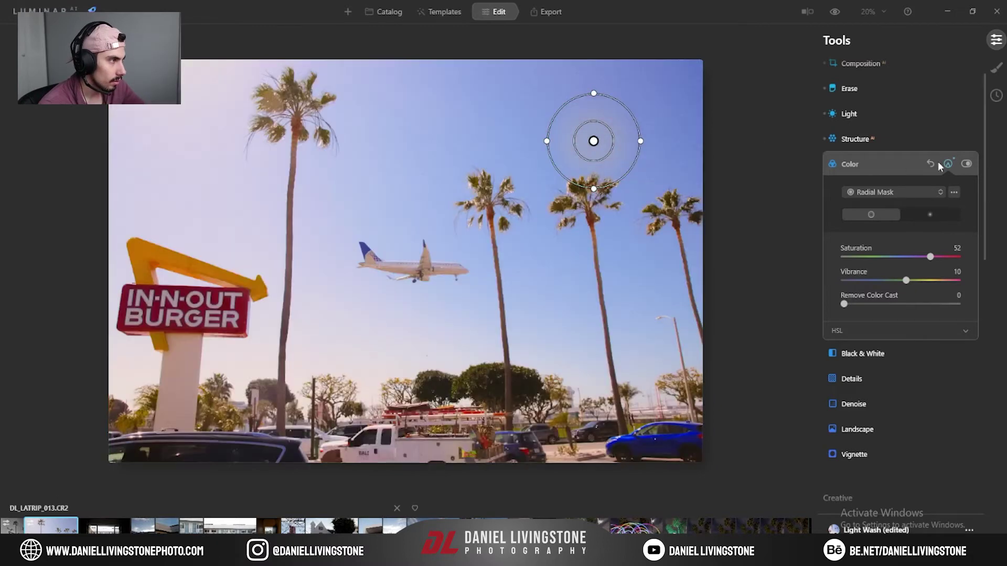
Leave mask editing, reset the Color adjustments, and set Vibrance to 15.
{"action": "left_click", "coordinate": [930, 164]}
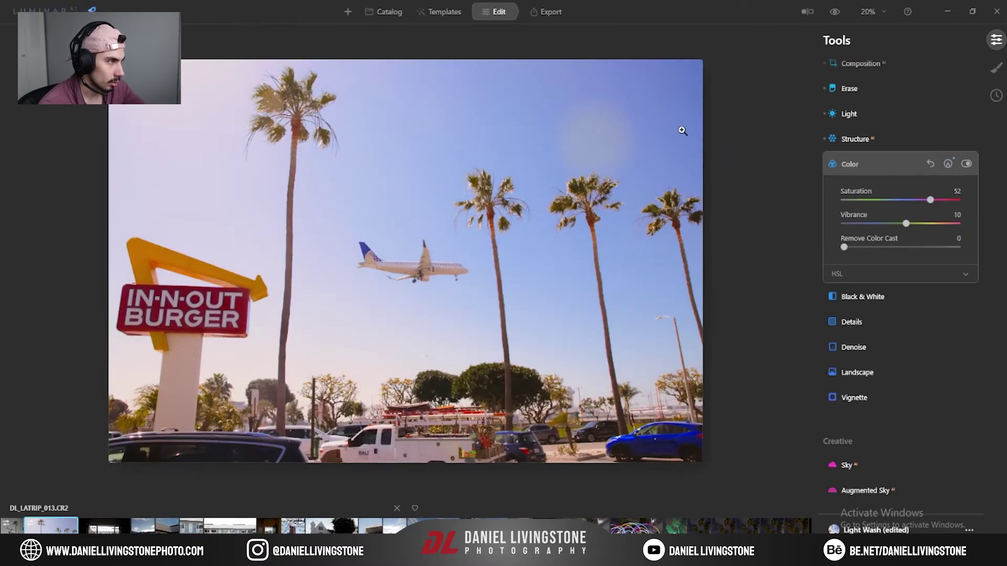
{"action": "left_click", "coordinate": [930, 166]}
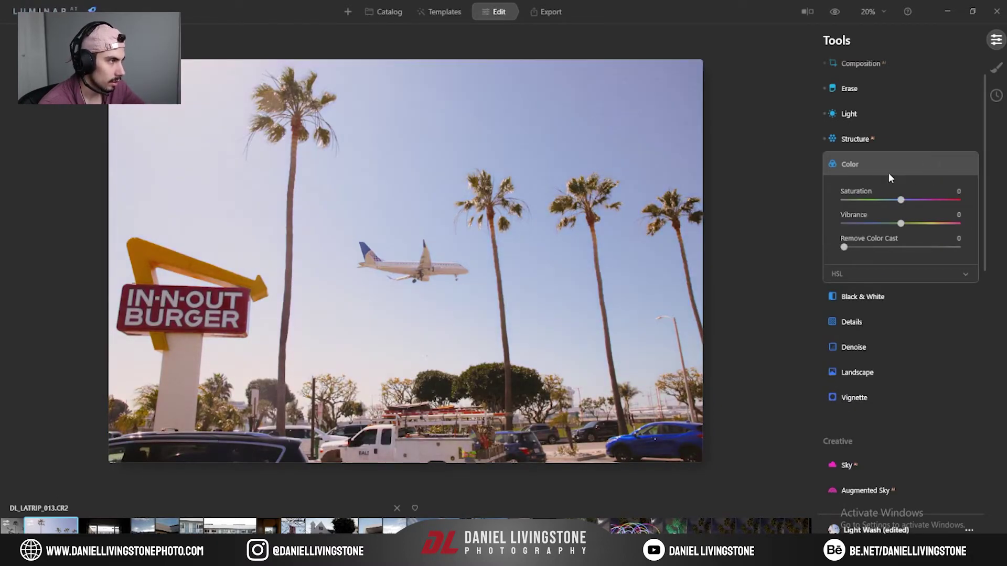
{"action": "left_click", "coordinate": [961, 215]}
{"action": "type", "text": "15"}
{"action": "key", "text": "Return"}
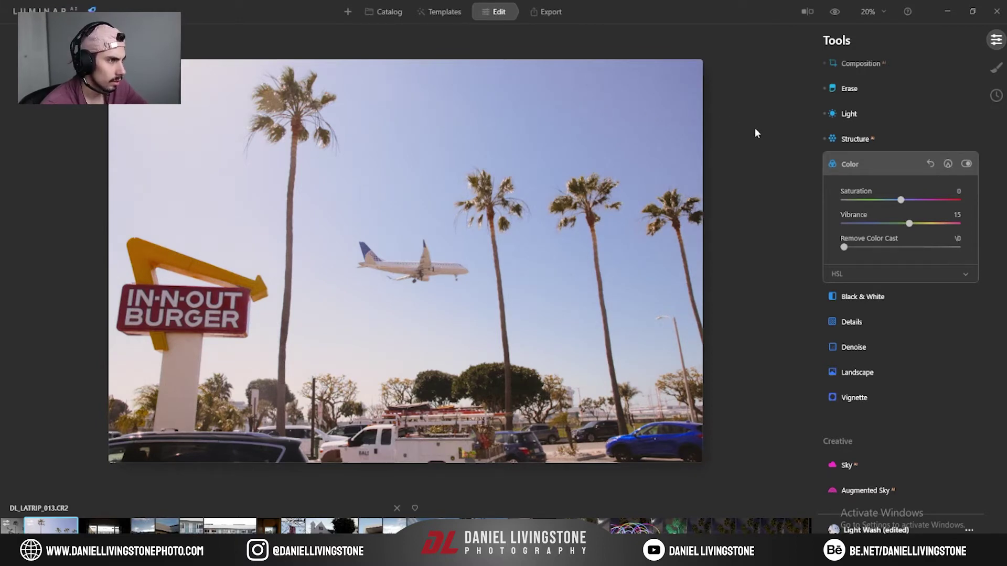
Compare the photo with and without the Color adjustment.
{"action": "key", "text": "backslash"}
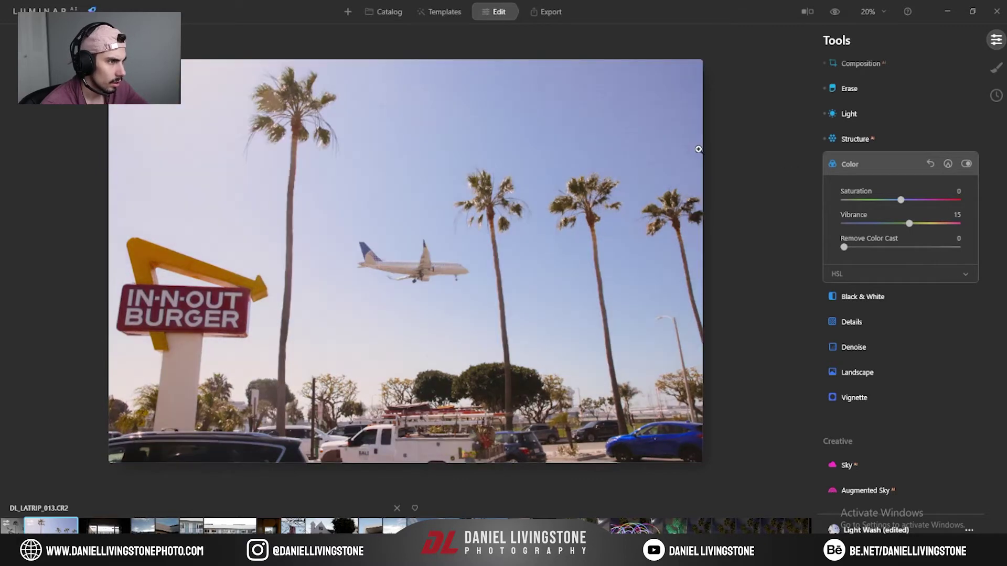
{"action": "left_click", "coordinate": [965, 165]}
{"action": "left_click", "coordinate": [965, 165]}
{"action": "left_click", "coordinate": [966, 165]}
{"action": "left_click", "coordinate": [965, 165]}
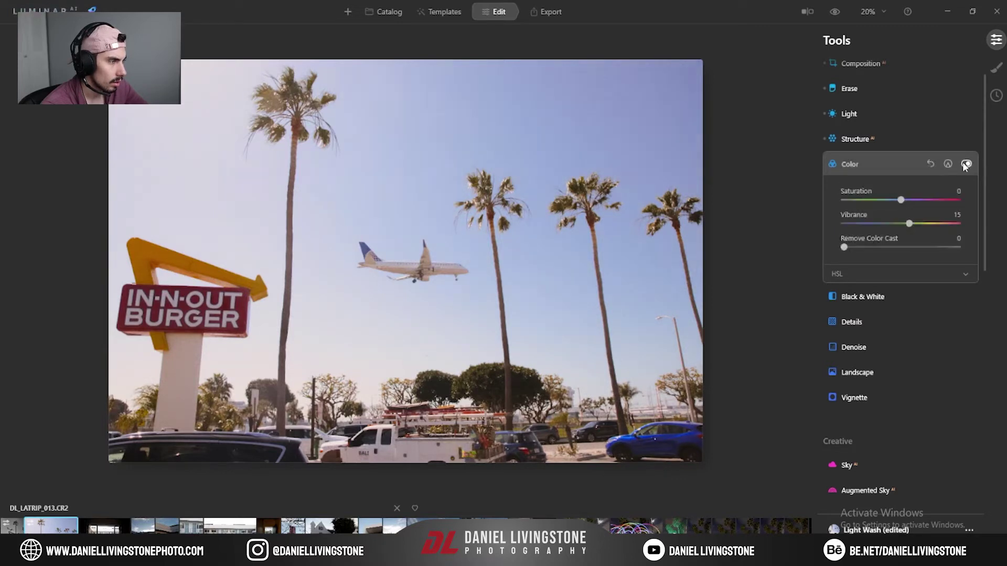
Collapse and reopen the Color tool, and expand its HSL settings.
{"action": "left_click", "coordinate": [902, 166]}
{"action": "left_click", "coordinate": [901, 167]}
{"action": "left_click", "coordinate": [899, 277]}
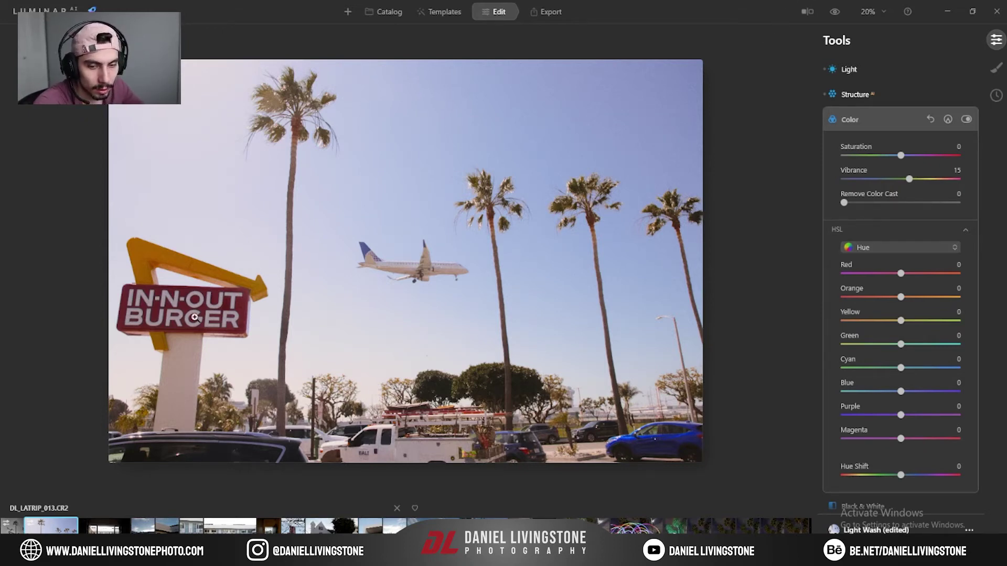
Switch to the browser and search in a new tab for "translate essas imagens sao pagas".
{"action": "key", "text": "alt+Tab"}
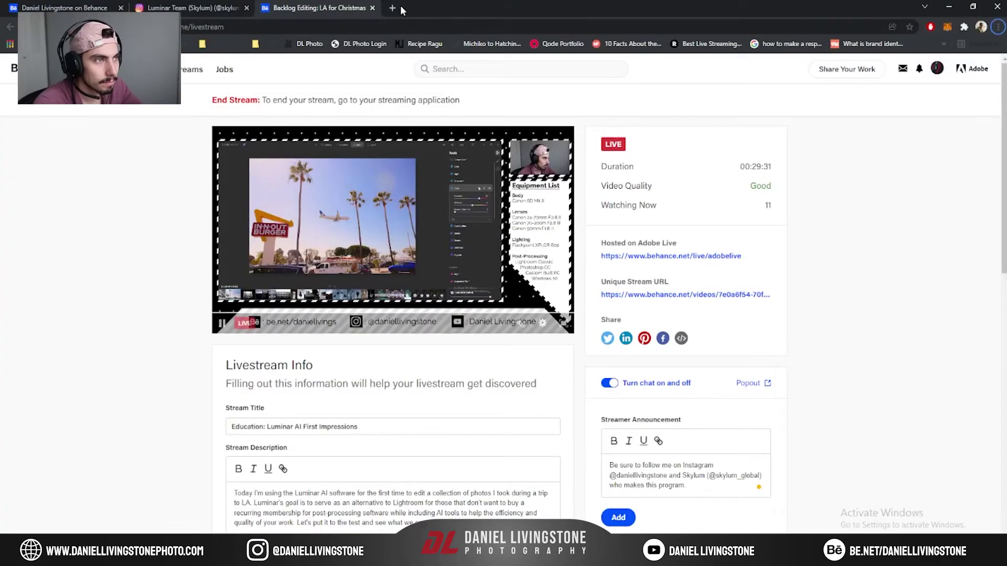
{"action": "left_click", "coordinate": [393, 8]}
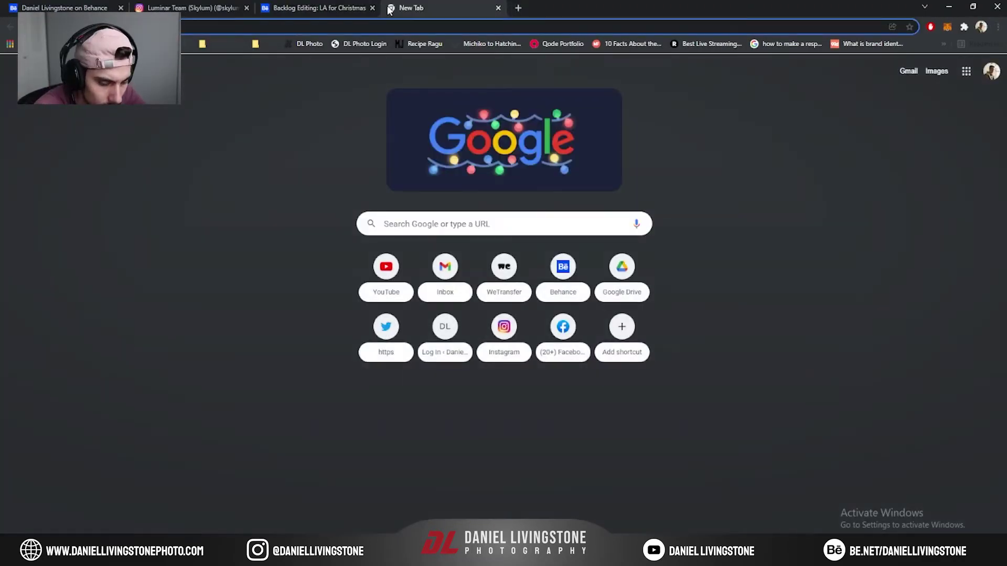
{"action": "type", "text": "anslate a"}
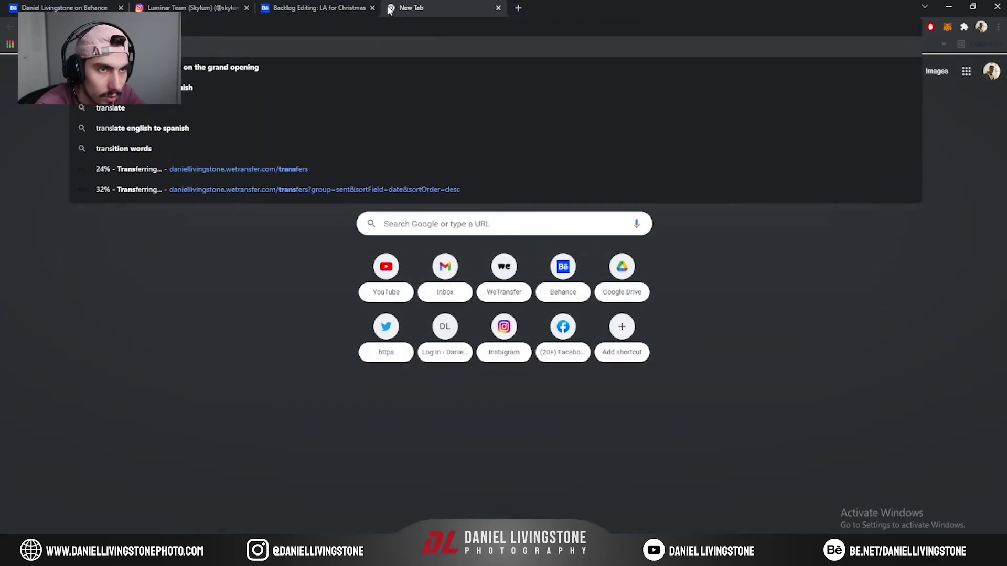
{"action": "type", "text": "ss"}
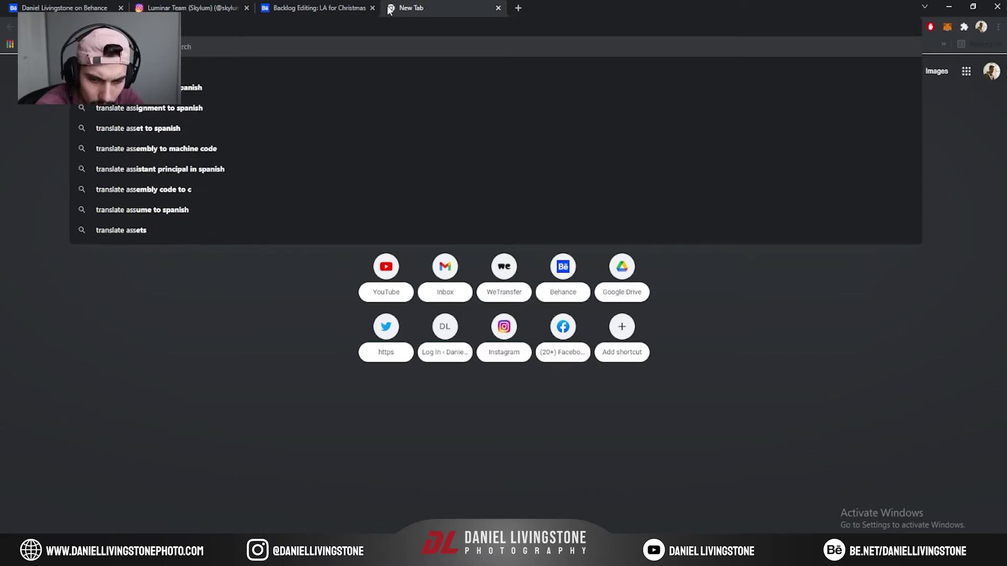
{"action": "key", "text": "BackSpace"}
{"action": "key", "text": "BackSpace"}
{"action": "key", "text": "BackSpace"}
{"action": "type", "text": "english to"}
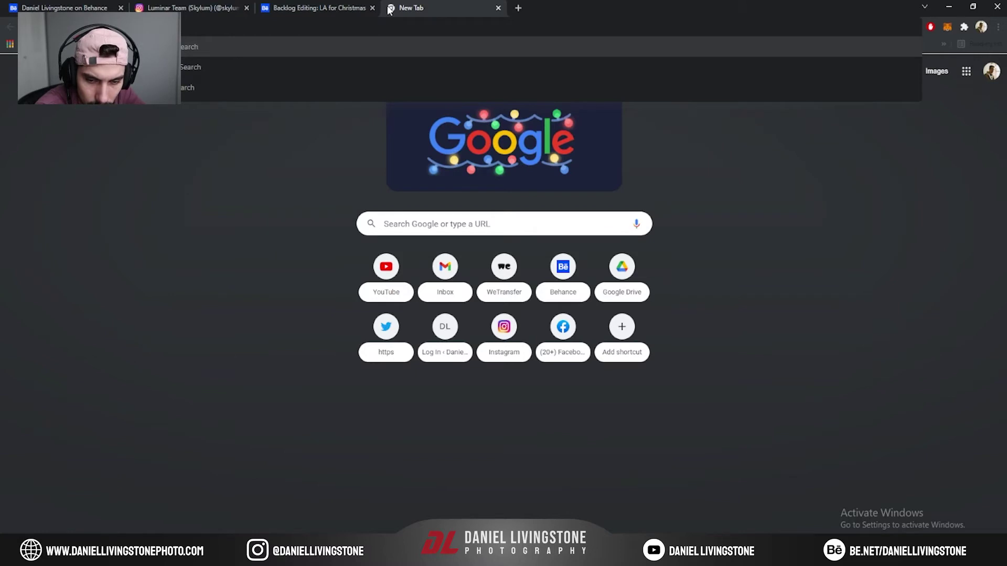
{"action": "type", "text": " spanish"}
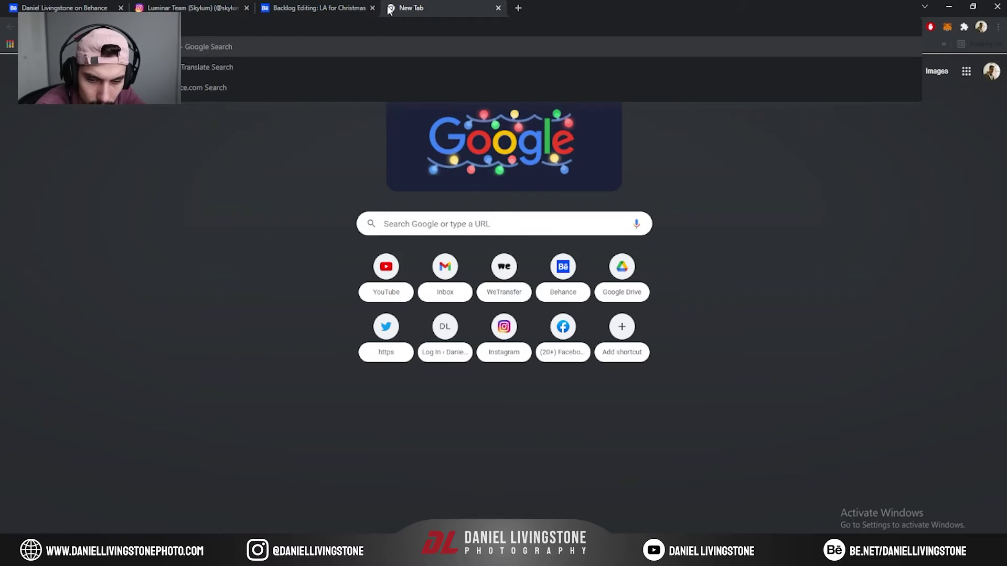
{"action": "type", "text": " sao pagas"}
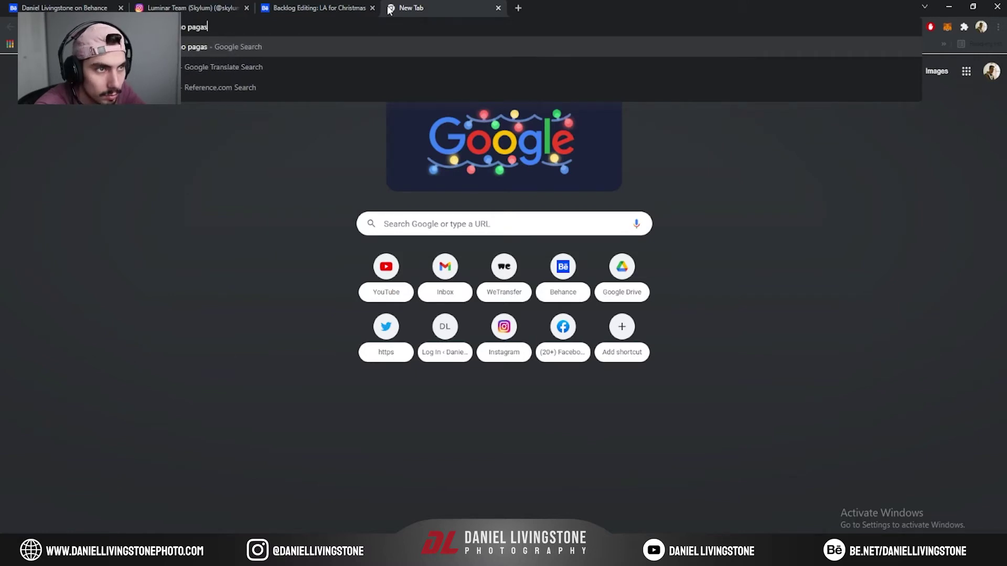
{"action": "key", "text": "Return"}
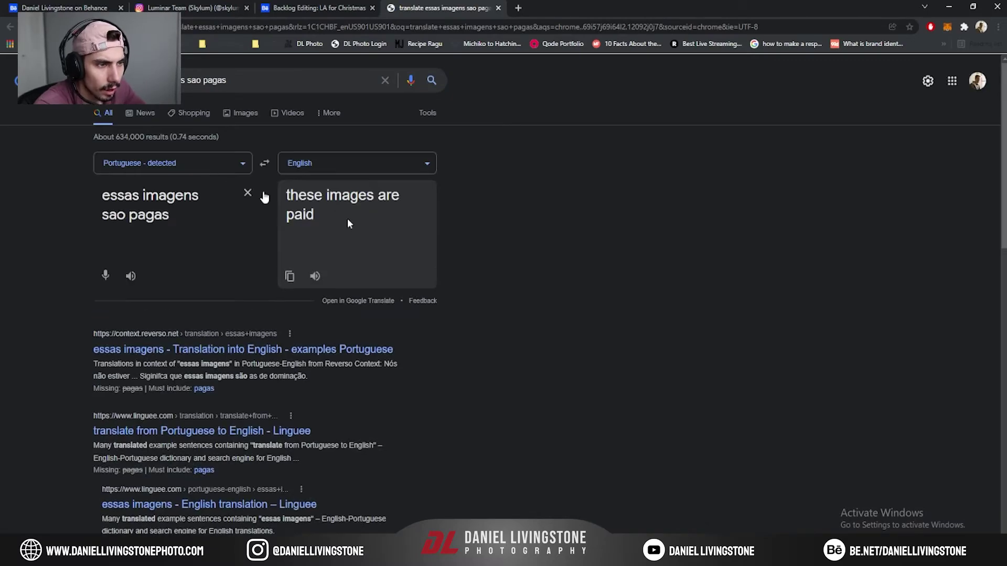
Read the translation, close its tab, look through the remaining open pages, and switch back to Luminar AI.
{"action": "left_click_drag", "start_coordinate": [264, 198], "coordinate": [325, 217]}
{"action": "left_click", "coordinate": [499, 8]}
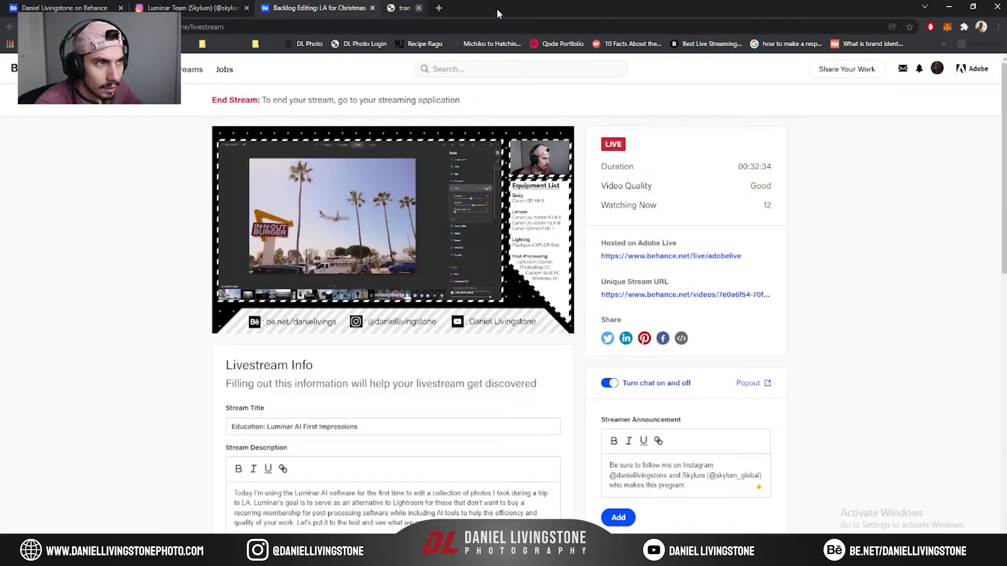
{"action": "left_click", "coordinate": [187, 6]}
{"action": "left_click", "coordinate": [62, 7]}
{"action": "left_click", "coordinate": [183, 7]}
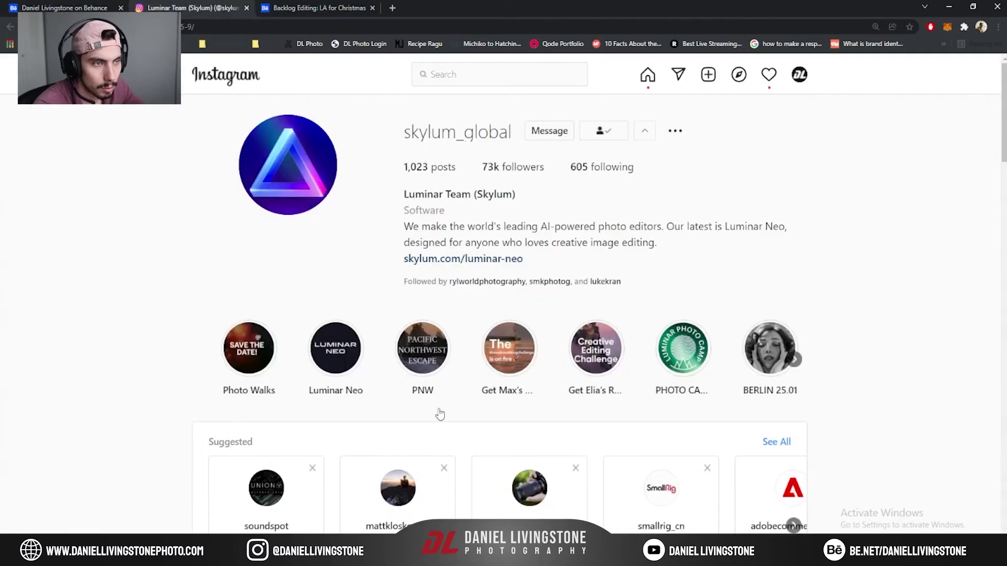
{"action": "key", "text": "alt+Tab"}
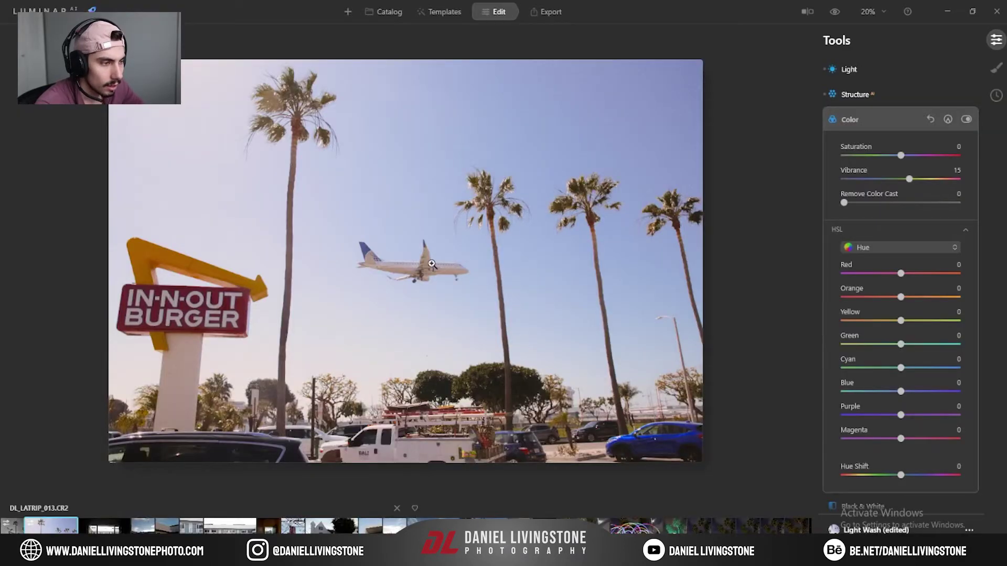
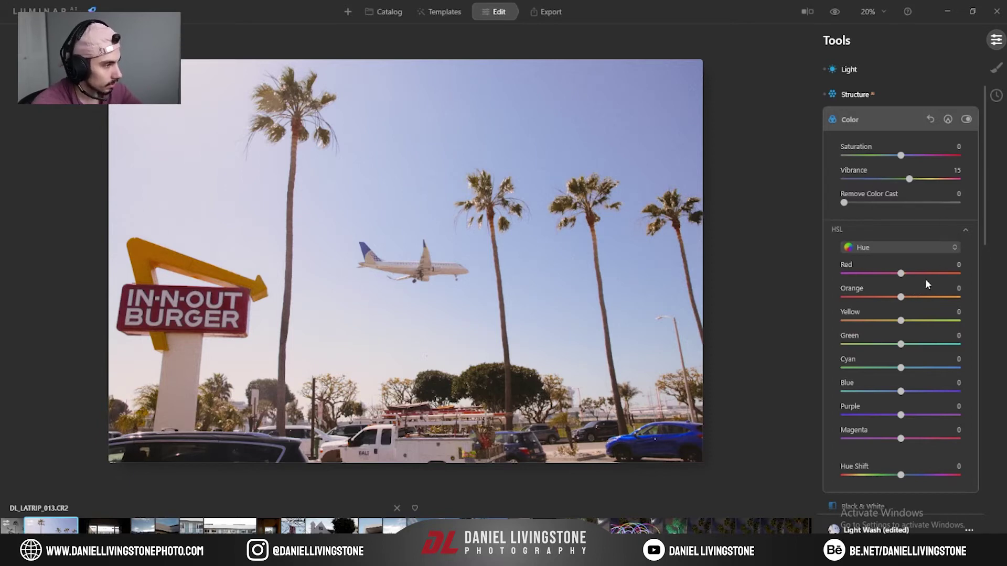
Look through the HSL modes without changing the mode, and try the Hue Shift before returning it to 0.
{"action": "left_click", "coordinate": [884, 250]}
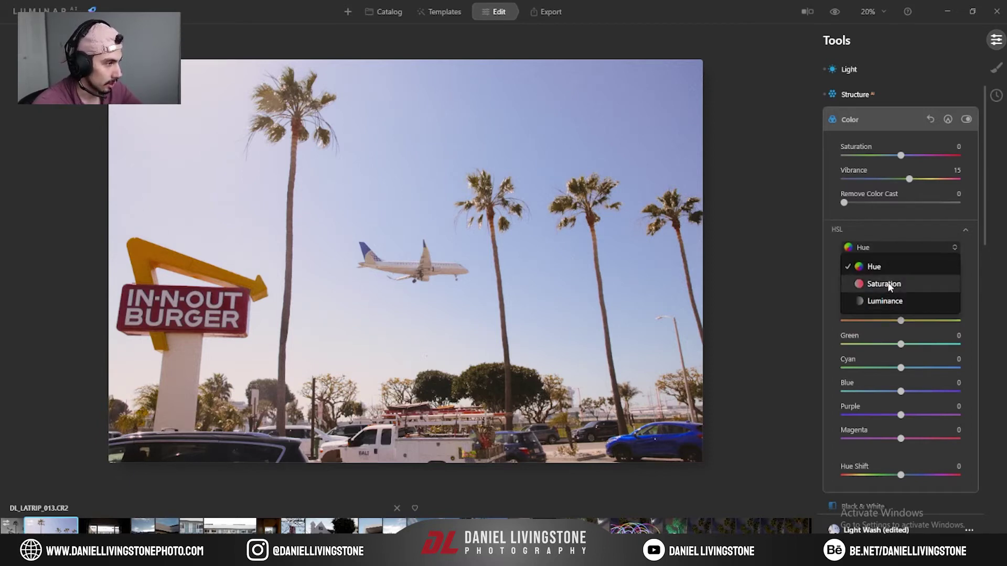
{"action": "left_click", "coordinate": [880, 220]}
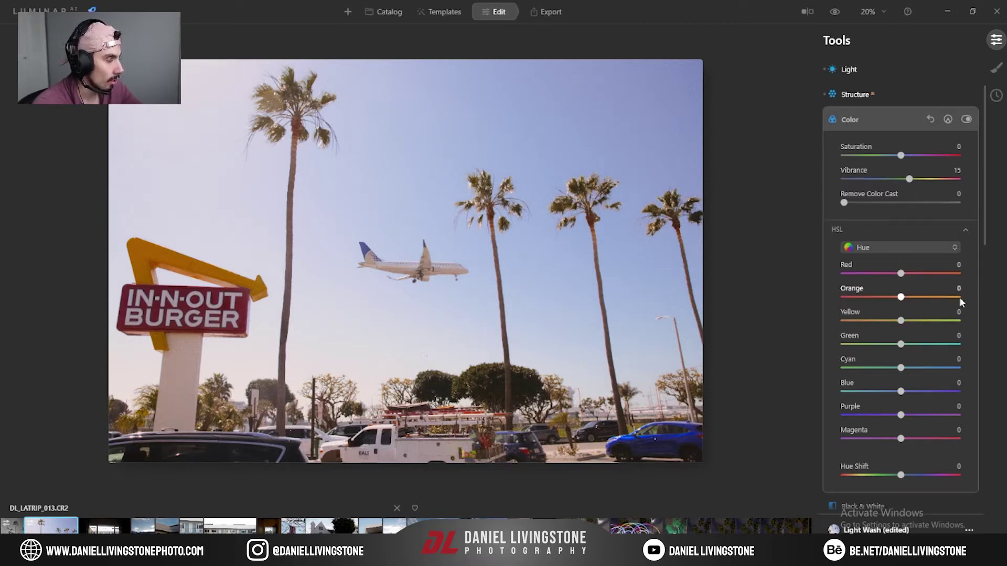
{"action": "mouse_move", "coordinate": [903, 476]}
{"action": "left_mouse_down"}
{"action": "mouse_move", "coordinate": [938, 479]}
{"action": "mouse_move", "coordinate": [870, 481]}
{"action": "mouse_move", "coordinate": [909, 478]}
{"action": "mouse_move", "coordinate": [900, 478]}
{"action": "left_mouse_up"}
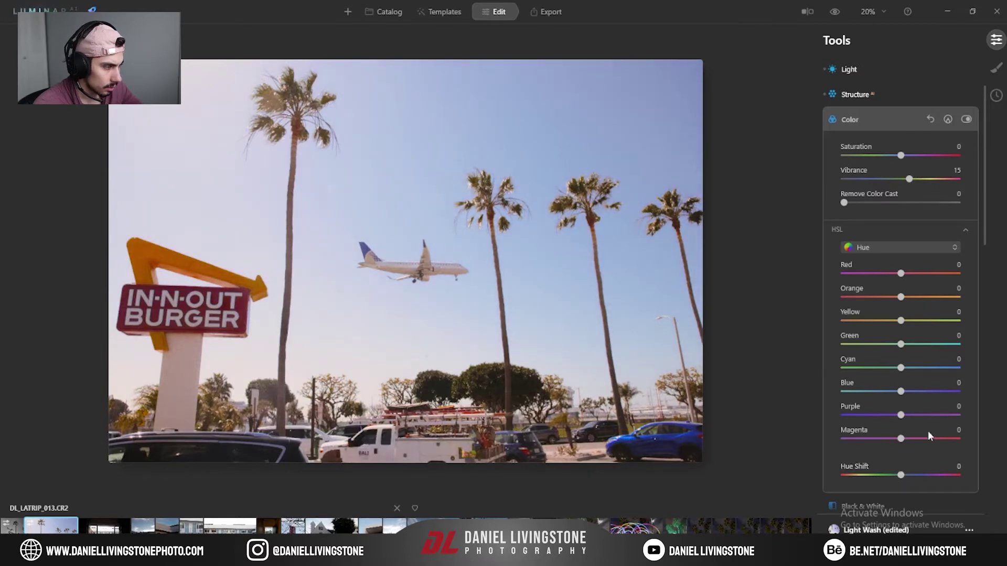
Set the HSL hue of Purple to 66 and of Magenta to 31, and collapse the HSL settings.
{"action": "left_click_drag", "start_coordinate": [908, 417], "coordinate": [938, 416]}
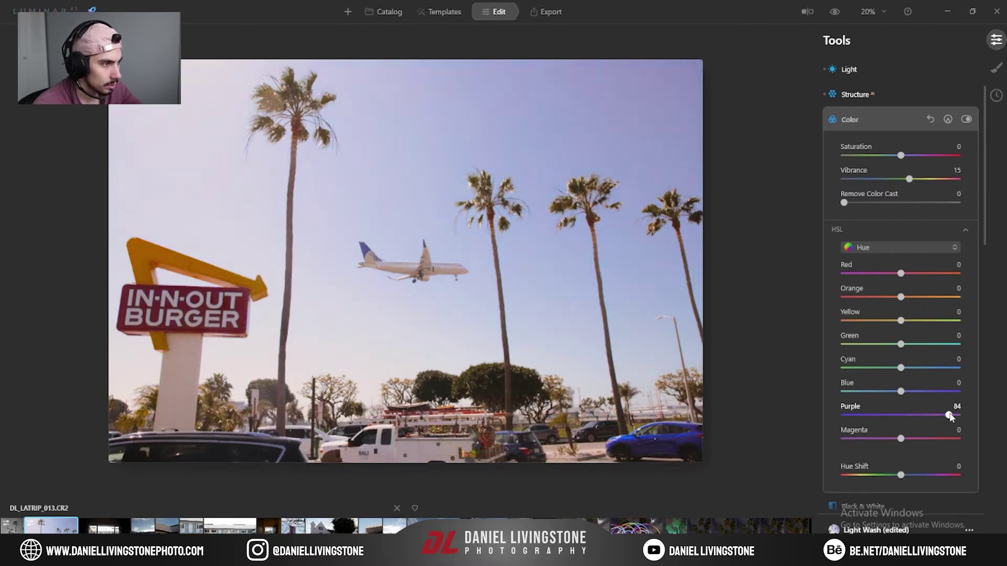
{"action": "left_click_drag", "start_coordinate": [951, 417], "coordinate": [918, 440]}
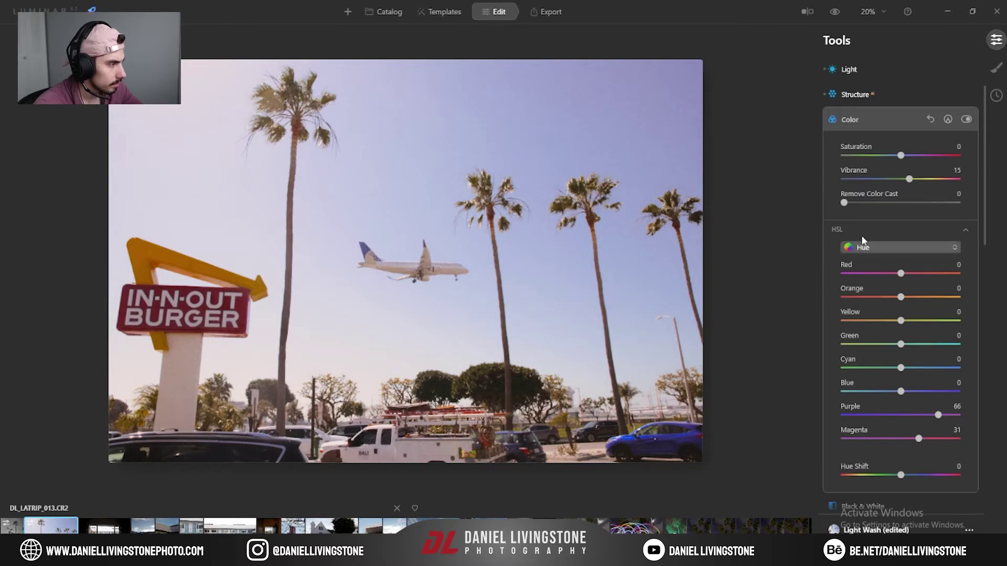
{"action": "left_click", "coordinate": [912, 249]}
{"action": "left_click", "coordinate": [910, 248]}
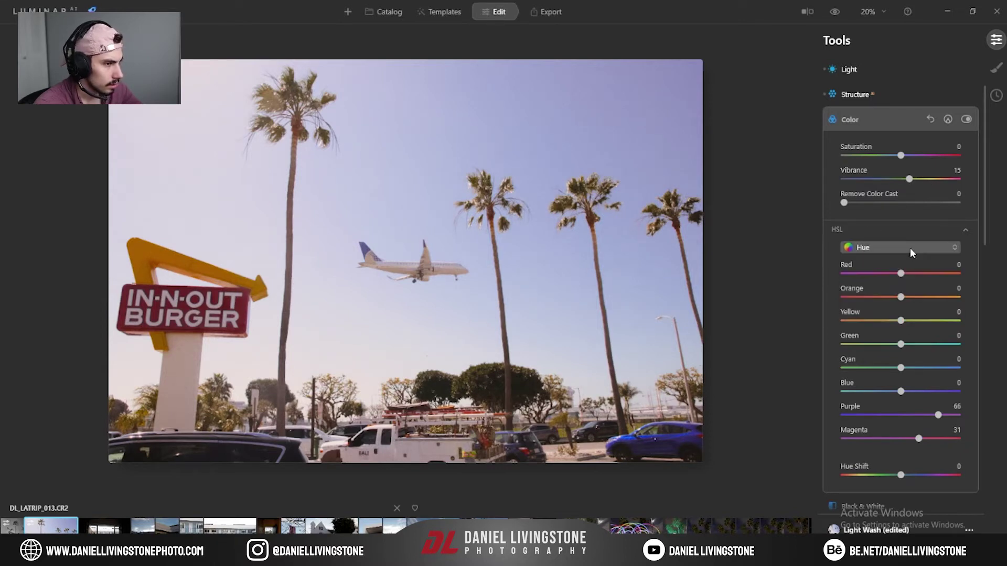
{"action": "left_click", "coordinate": [966, 231]}
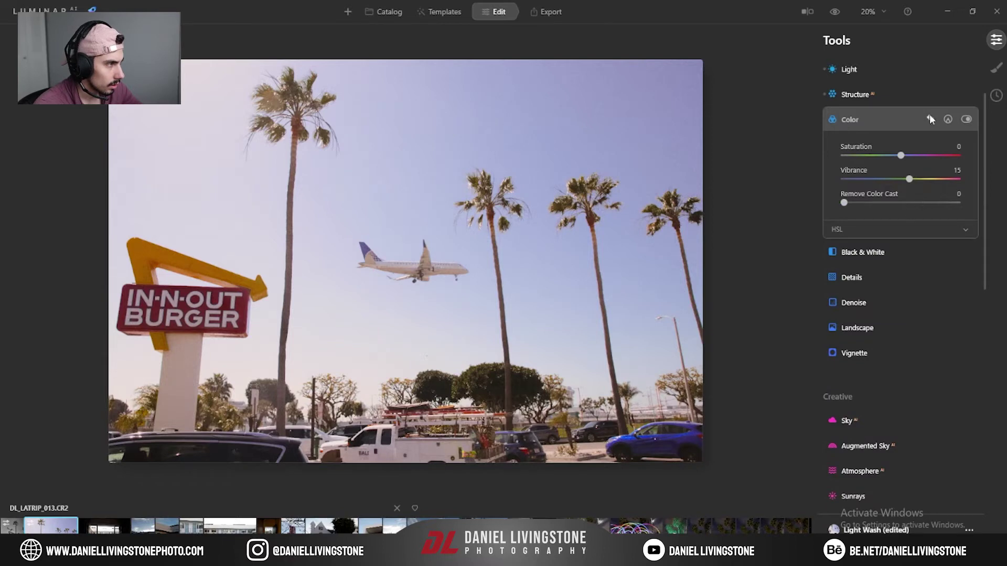
Collapse the Color tool and open the Light tool's settings.
{"action": "left_click", "coordinate": [915, 118]}
{"action": "scroll", "coordinate": [898, 149], "scroll_direction": "up", "scroll_amount": 3}
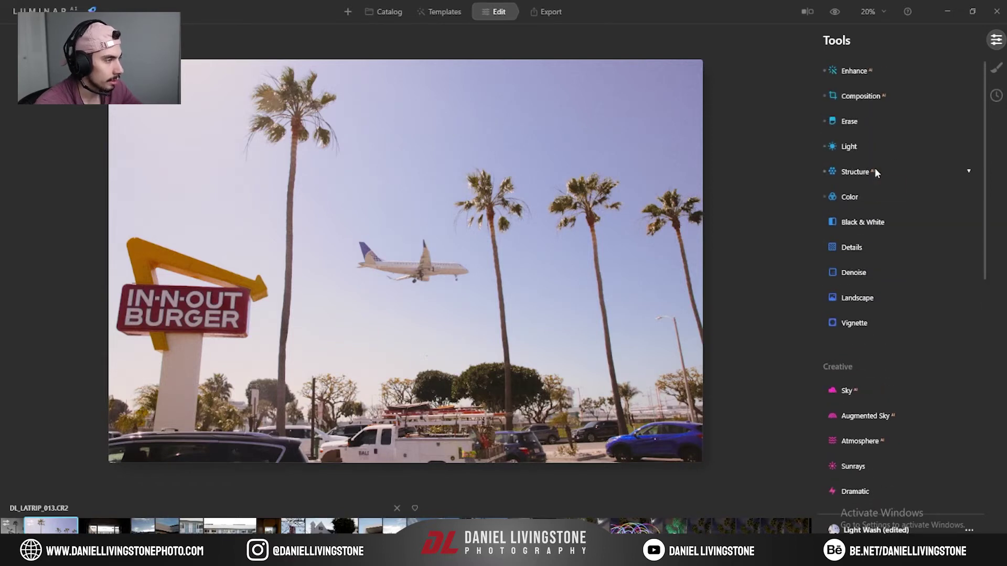
{"action": "left_click", "coordinate": [869, 142]}
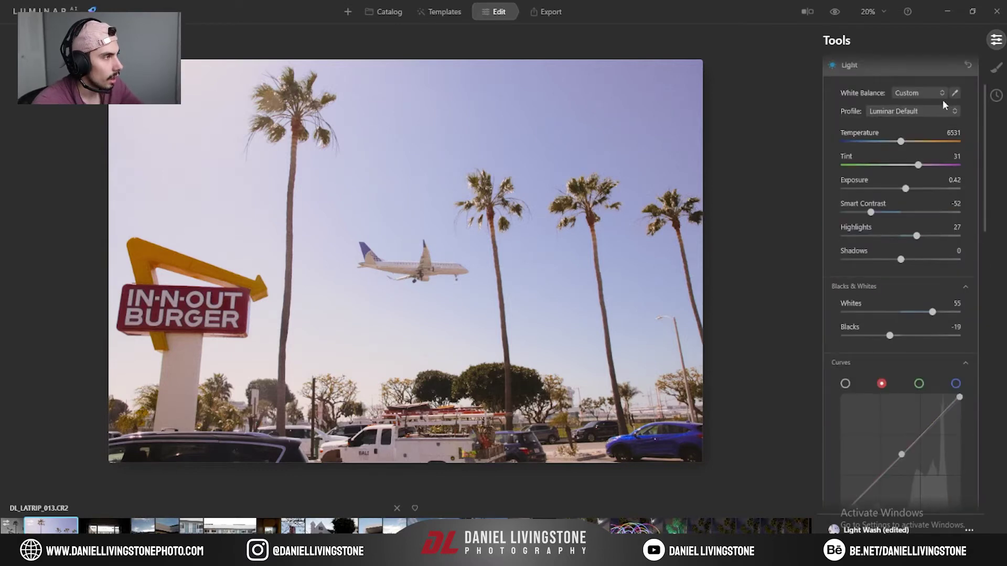
Look through the Light tool's settings, including Blacks & Whites and Curves, and collapse the tool.
{"action": "scroll", "coordinate": [837, 247], "scroll_direction": "down", "scroll_amount": 1}
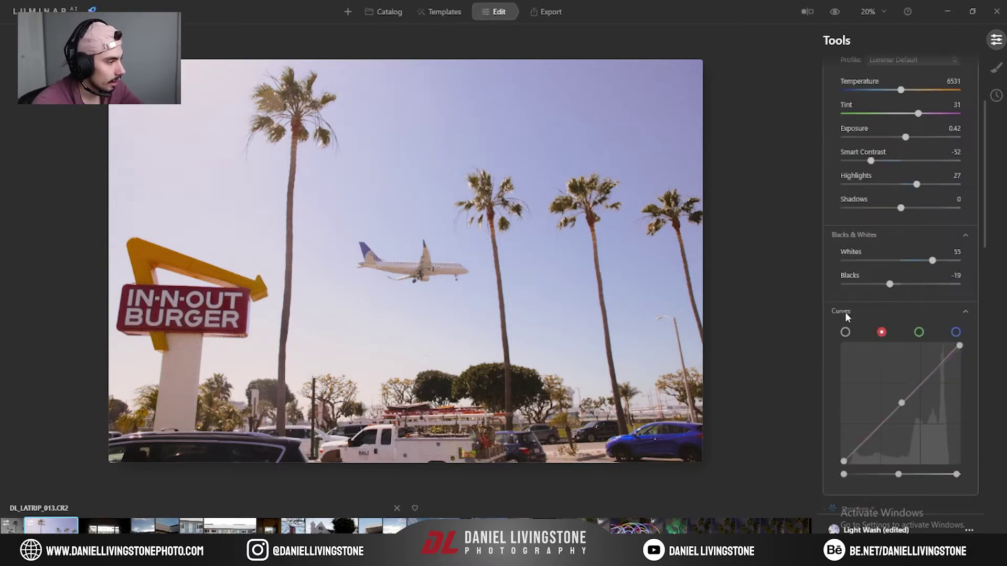
{"action": "scroll", "coordinate": [855, 356], "scroll_direction": "down", "scroll_amount": 2}
{"action": "left_click", "coordinate": [964, 234]}
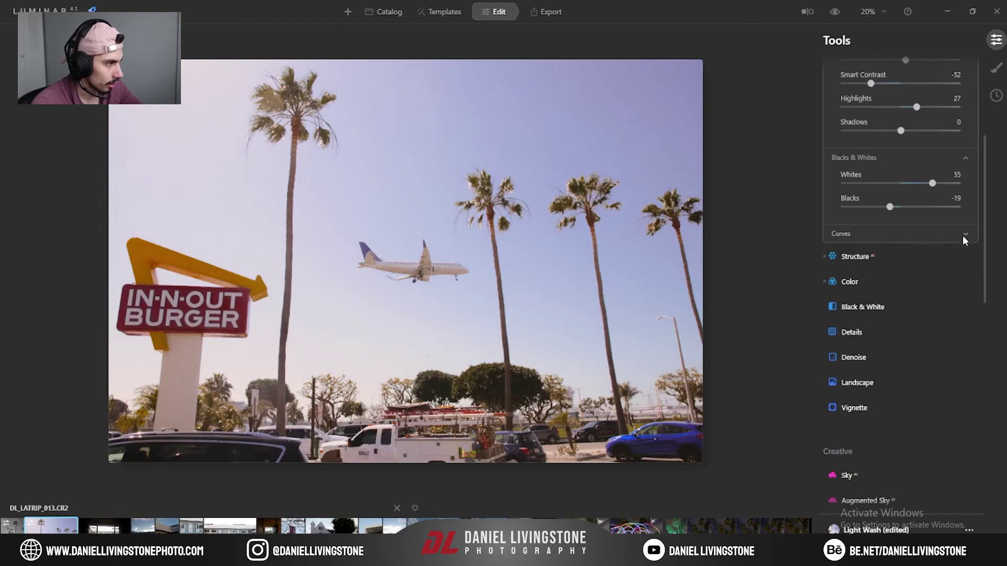
{"action": "left_click", "coordinate": [964, 234]}
{"action": "scroll", "coordinate": [851, 251], "scroll_direction": "up", "scroll_amount": 3}
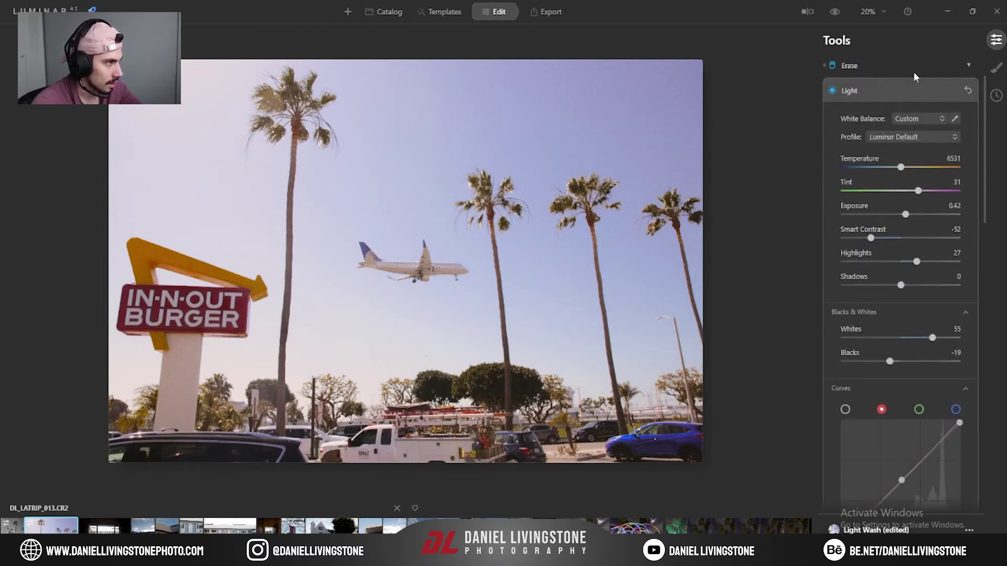
{"action": "left_click", "coordinate": [910, 89]}
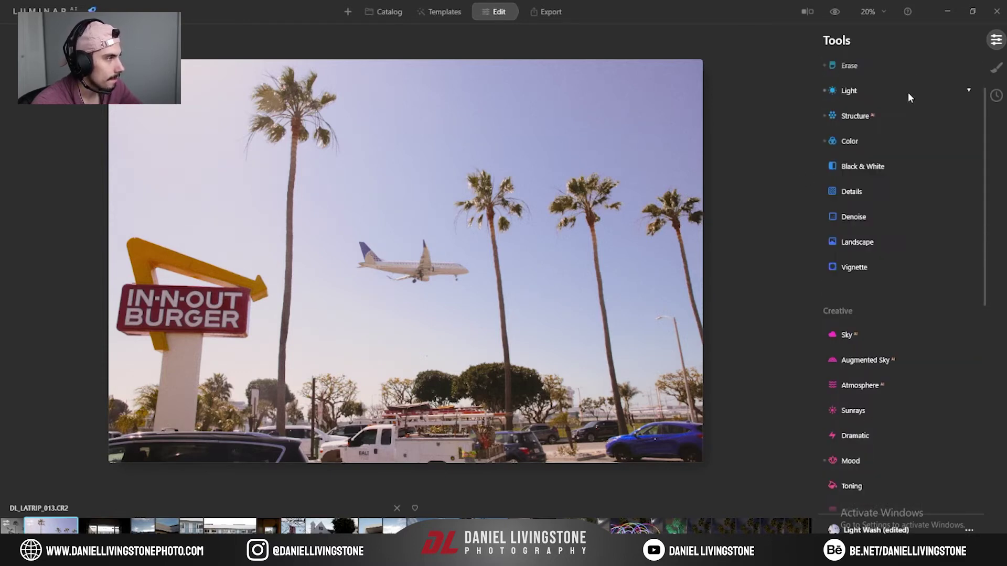
Open the Color tool, show its masking options and expand its HSL settings.
{"action": "left_click", "coordinate": [845, 141]}
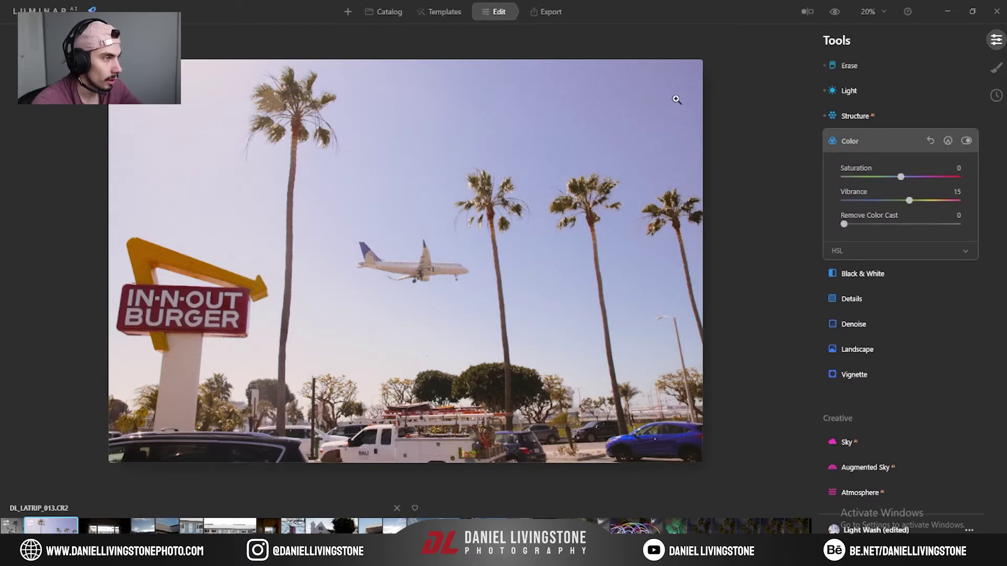
{"action": "left_click", "coordinate": [948, 142]}
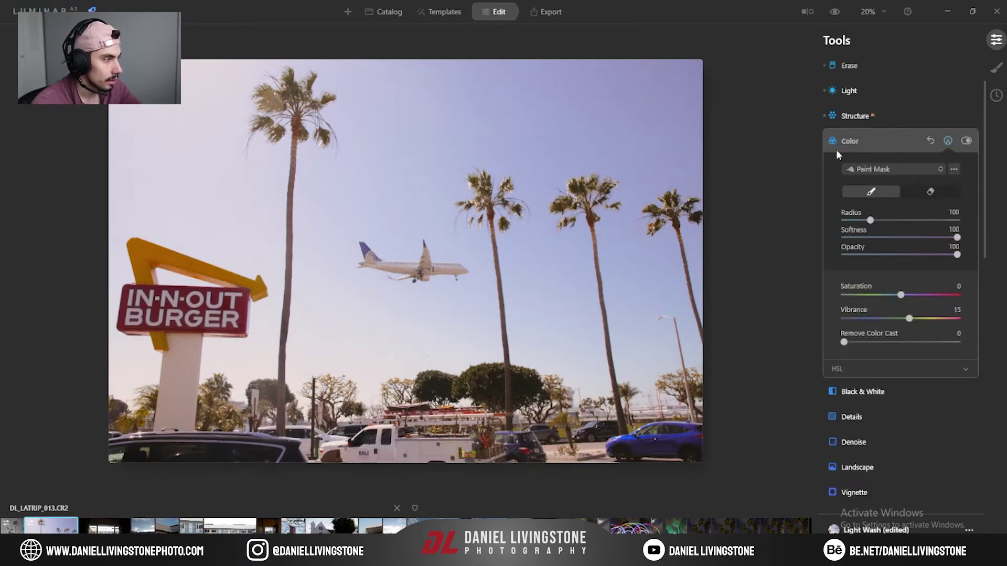
{"action": "left_click", "coordinate": [960, 370]}
{"action": "scroll", "coordinate": [959, 371], "scroll_direction": "down", "scroll_amount": 3}
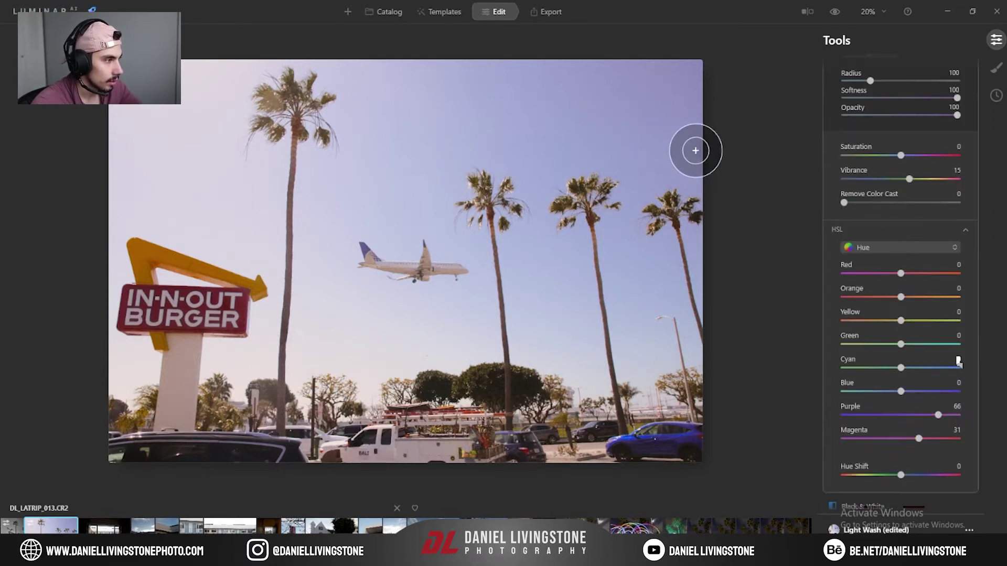
{"action": "key", "text": "ctrl+plus"}
{"action": "key", "text": "ctrl+minus"}
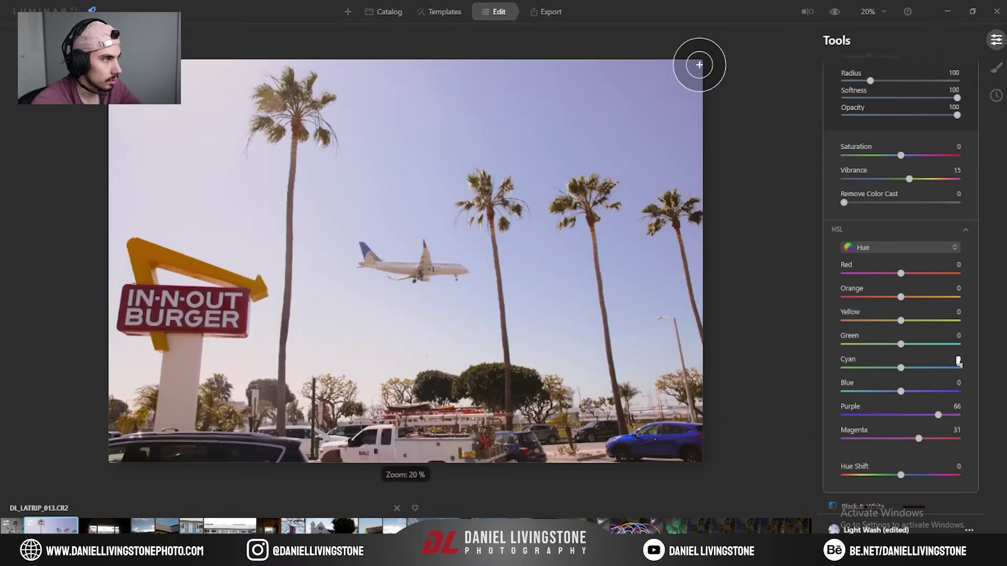
{"action": "scroll", "coordinate": [888, 159], "scroll_direction": "up", "scroll_amount": 2}
{"action": "scroll", "coordinate": [888, 159], "scroll_direction": "up", "scroll_amount": 2}
Add a radial mask to the Color tool over the photo's upper-right sky, applying the effect inside it, and shift its centre towards the left.
{"action": "left_click", "coordinate": [893, 159]}
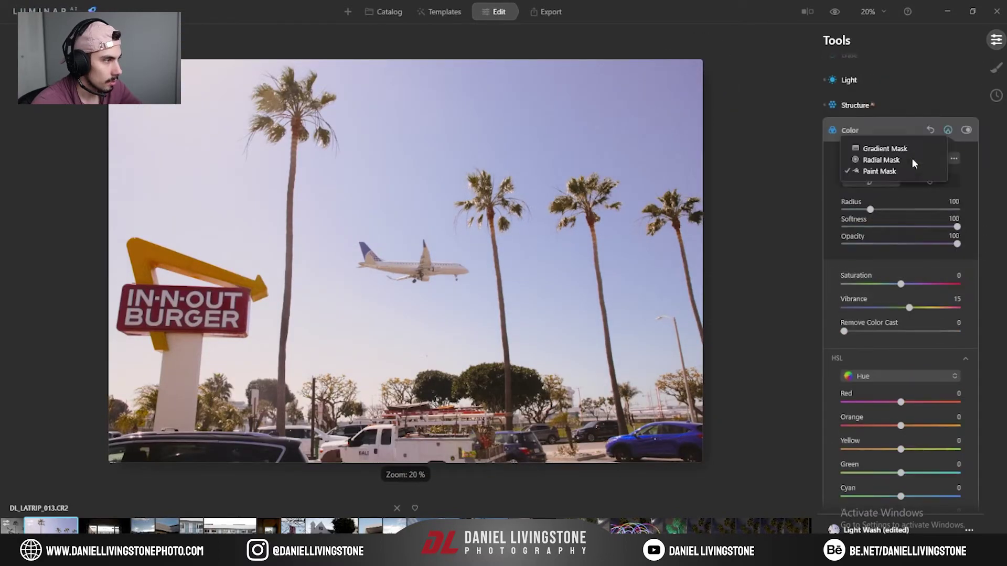
{"action": "left_click", "coordinate": [885, 157]}
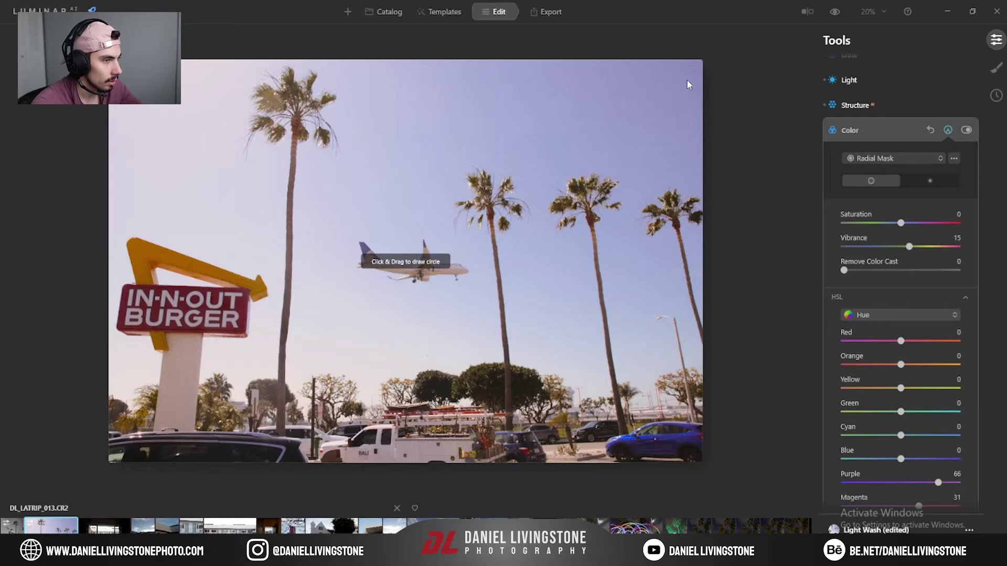
{"action": "left_click_drag", "start_coordinate": [695, 67], "coordinate": [610, 127]}
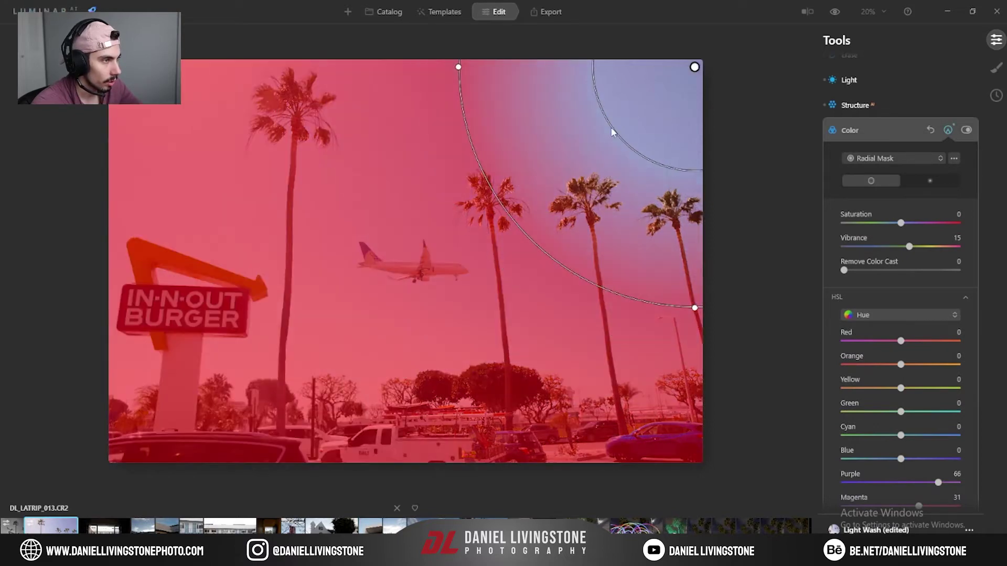
{"action": "left_click", "coordinate": [930, 181]}
{"action": "left_click_drag", "start_coordinate": [698, 71], "coordinate": [674, 89]}
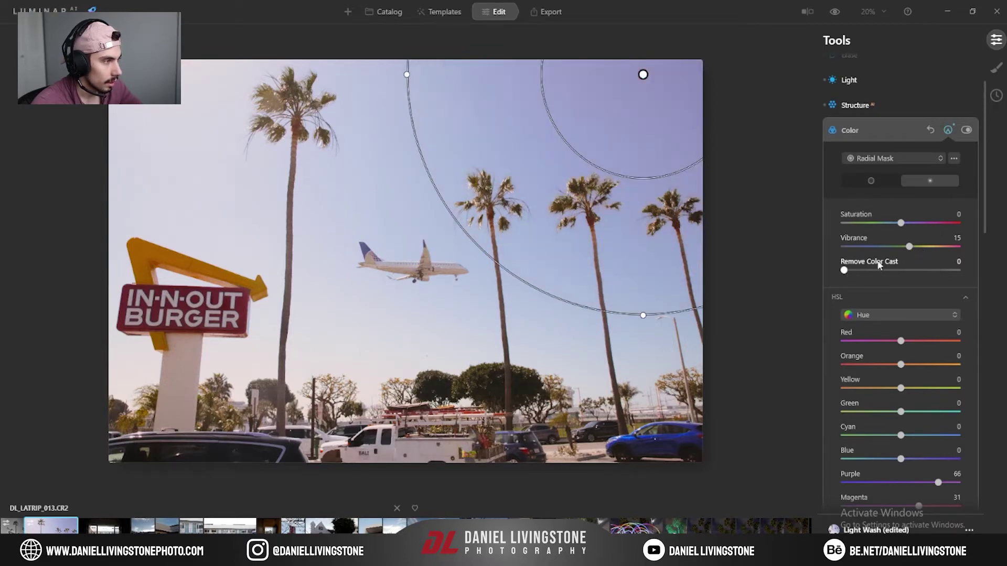
Try the Hue Shift inside the mask and reset it, and reset Vibrance and the Purple and Magenta hues to 0.
{"action": "scroll", "coordinate": [923, 419], "scroll_direction": "down", "scroll_amount": 1}
{"action": "mouse_move", "coordinate": [901, 491]}
{"action": "left_mouse_down"}
{"action": "mouse_move", "coordinate": [913, 492]}
{"action": "mouse_move", "coordinate": [903, 494]}
{"action": "left_mouse_up"}
{"action": "double_click", "coordinate": [903, 493]}
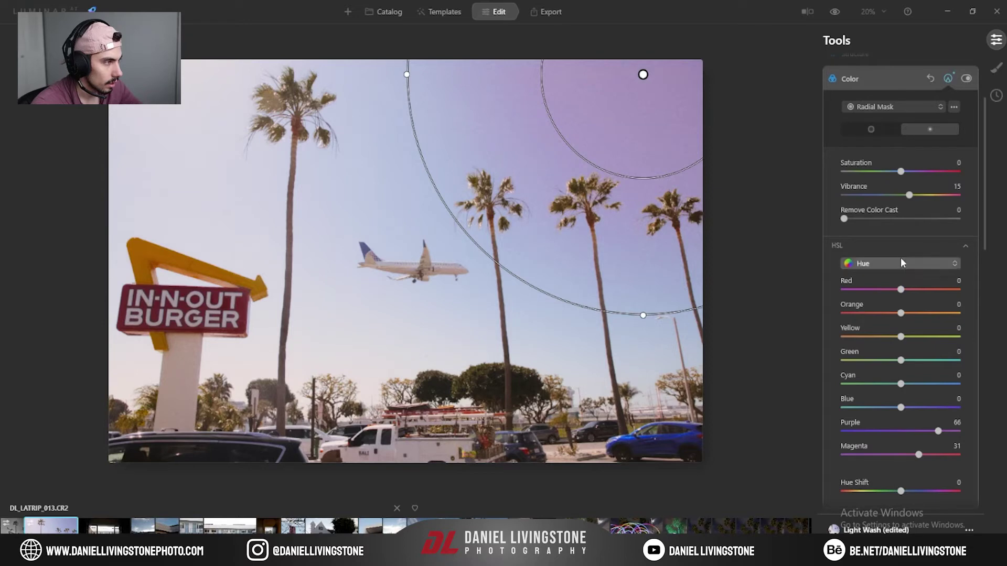
{"action": "double_click", "coordinate": [911, 194]}
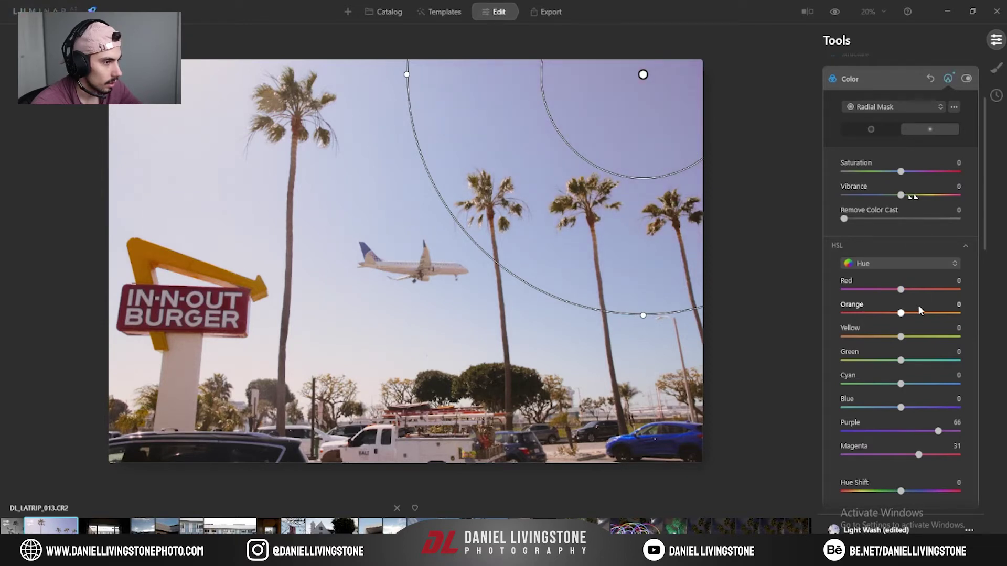
{"action": "double_click", "coordinate": [939, 431]}
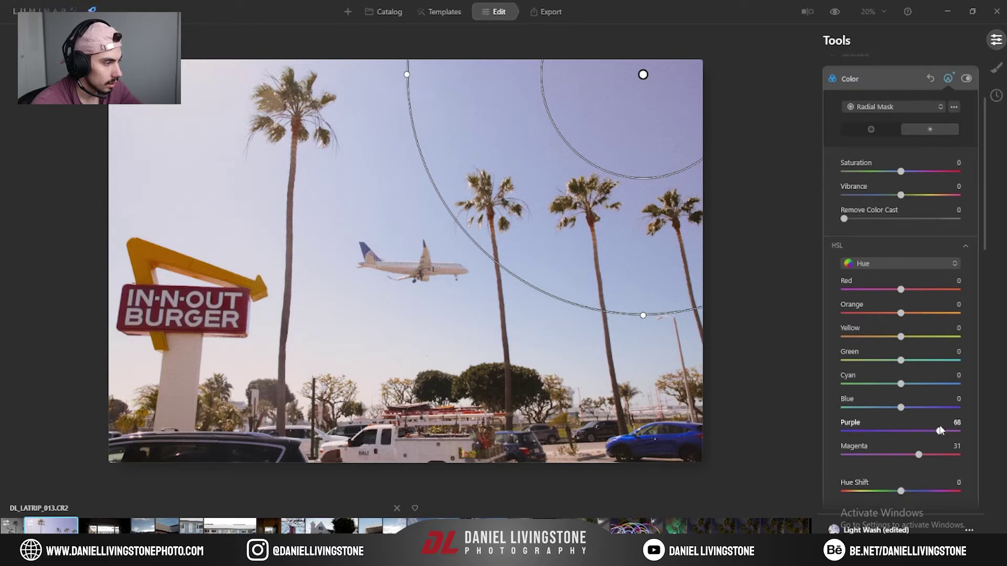
Try the Hue Shift at 16 and at -8 on the masked sky, and return it to 0.
{"action": "left_click_drag", "start_coordinate": [901, 492], "coordinate": [906, 491]}
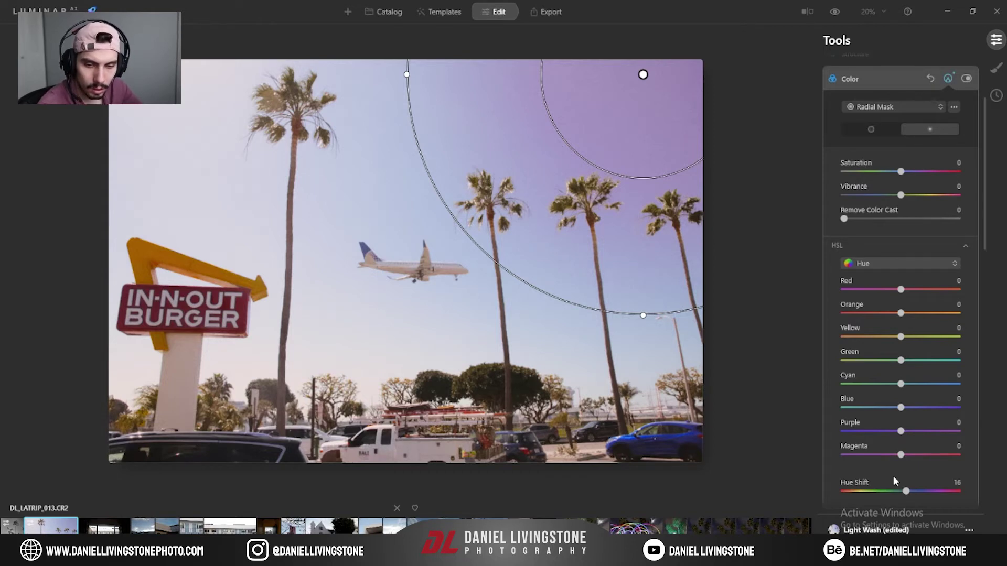
{"action": "left_click_drag", "start_coordinate": [905, 491], "coordinate": [898, 493]}
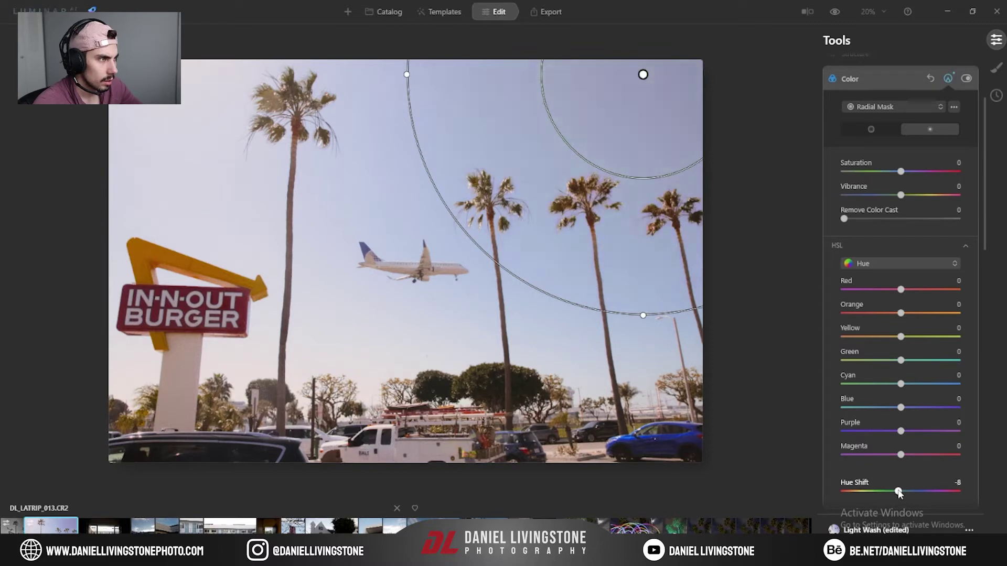
{"action": "double_click", "coordinate": [898, 492]}
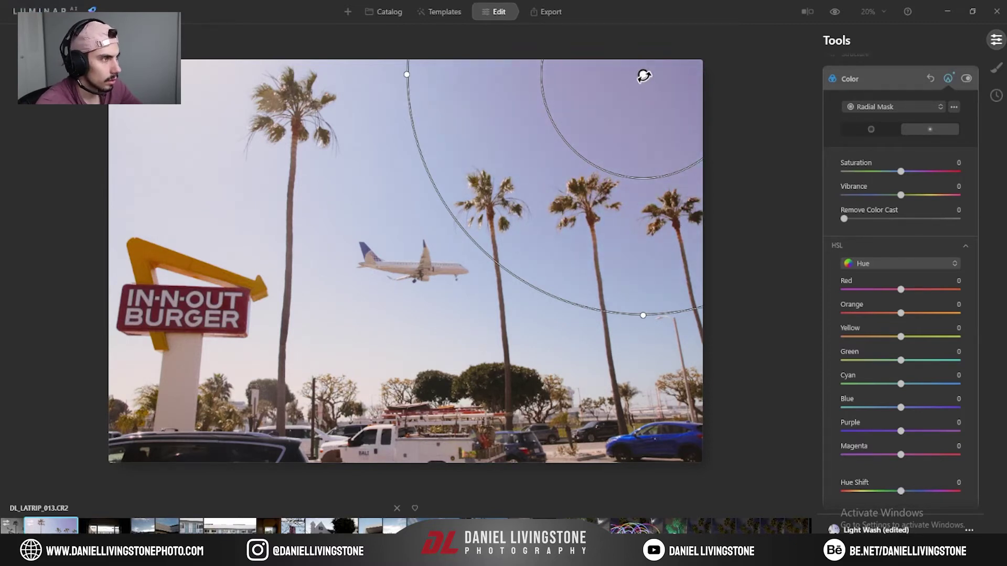
Check the radial mask's extra options, leave masking and collapse the Color tool.
{"action": "left_click", "coordinate": [954, 107]}
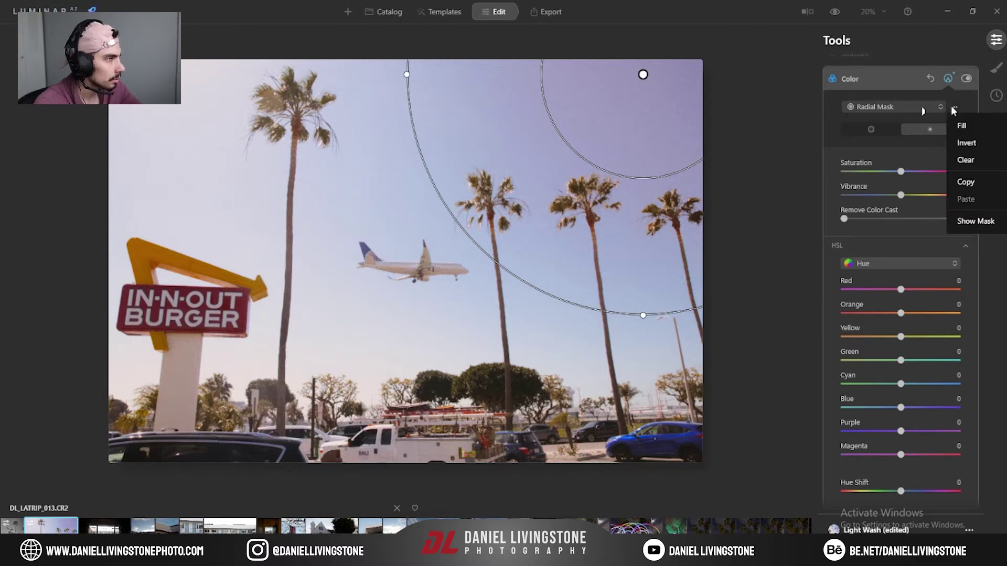
{"action": "left_click", "coordinate": [959, 155]}
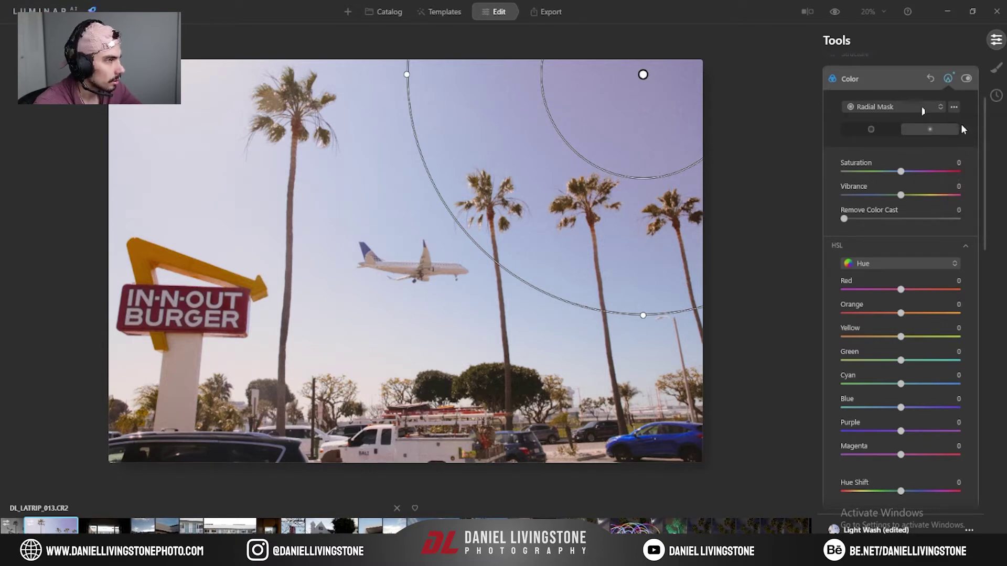
{"action": "left_click", "coordinate": [949, 80]}
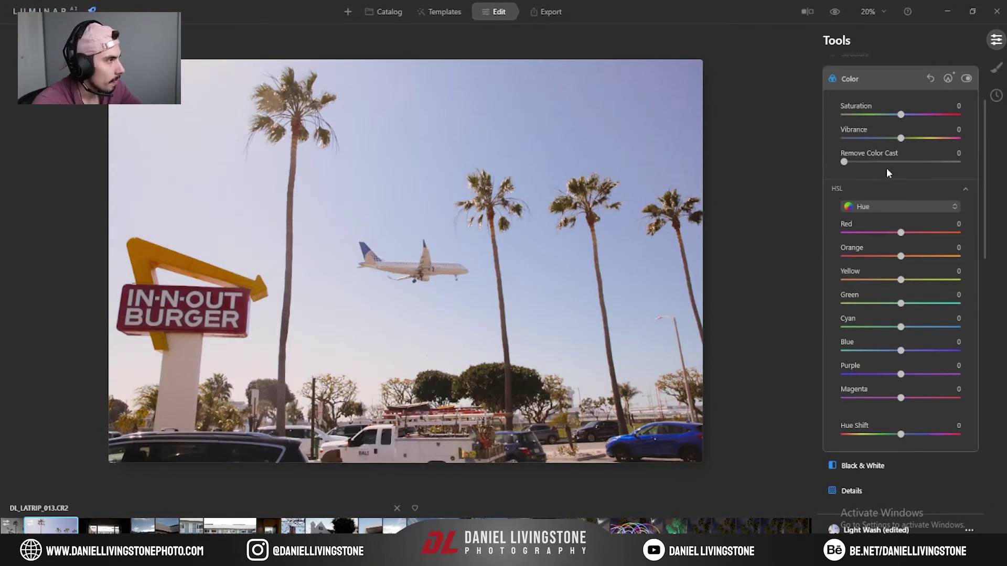
{"action": "left_click", "coordinate": [858, 82]}
Look through the Black & White tool's Luminance and Saturation settings without converting the photo, and collapse the tool.
{"action": "left_click", "coordinate": [878, 106]}
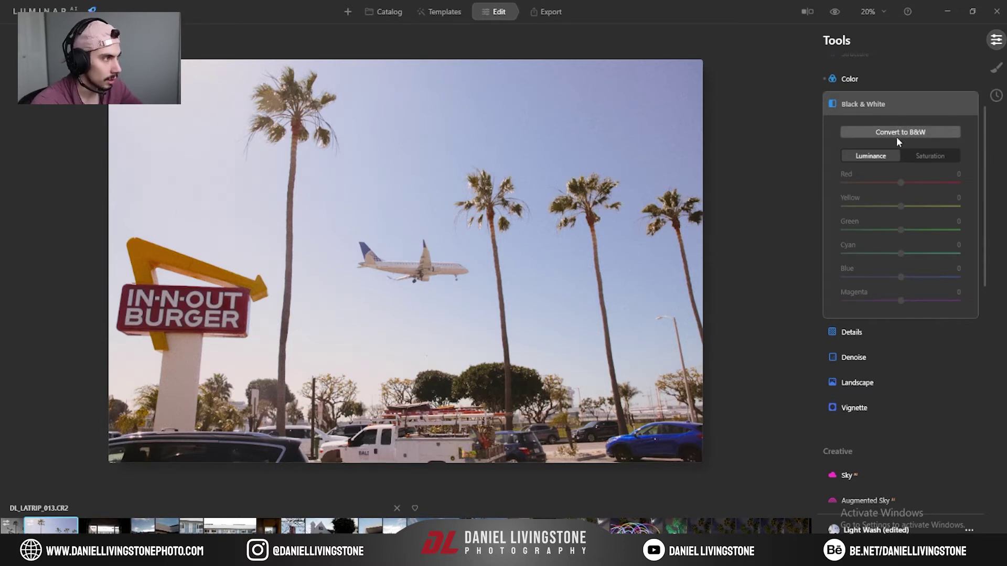
{"action": "left_click", "coordinate": [920, 158]}
{"action": "left_click", "coordinate": [889, 156]}
{"action": "left_click", "coordinate": [929, 158]}
{"action": "left_click", "coordinate": [877, 154]}
{"action": "left_click", "coordinate": [866, 104]}
Open the Details tool, expand its Details Masking and Sharpening Masking settings, and set Large Details to 90.
{"action": "left_click", "coordinate": [863, 132]}
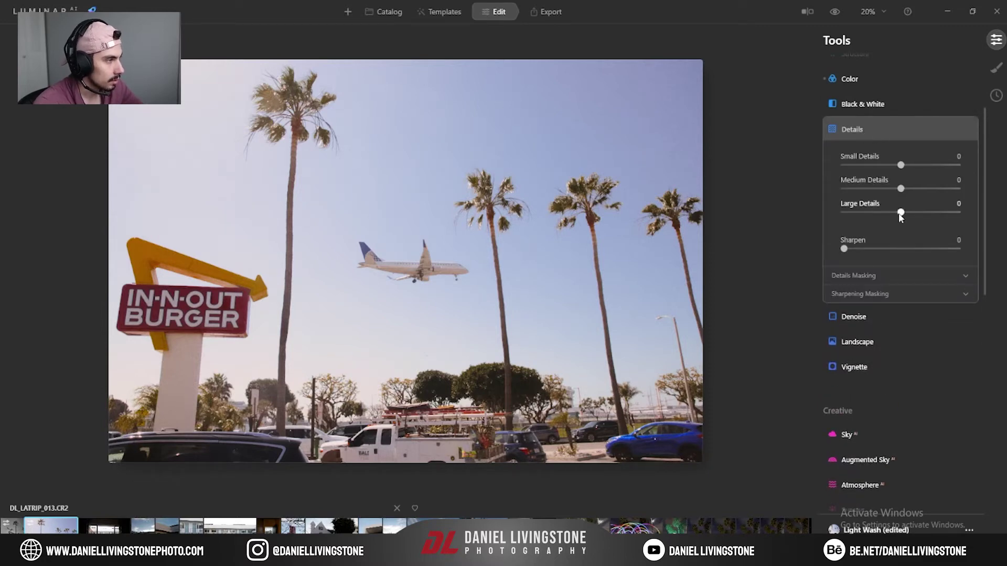
{"action": "left_click", "coordinate": [870, 276]}
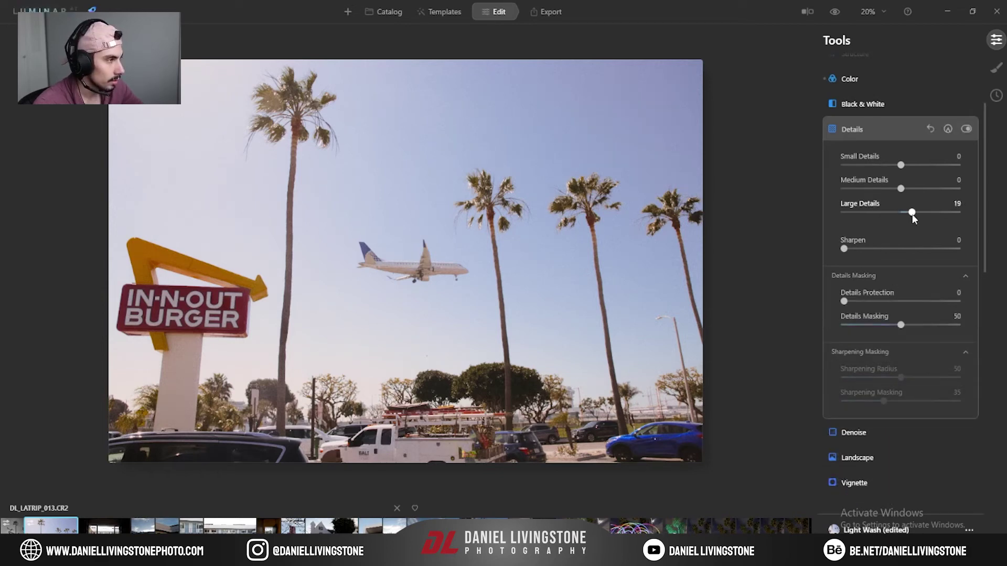
{"action": "left_click_drag", "start_coordinate": [894, 214], "coordinate": [909, 215]}
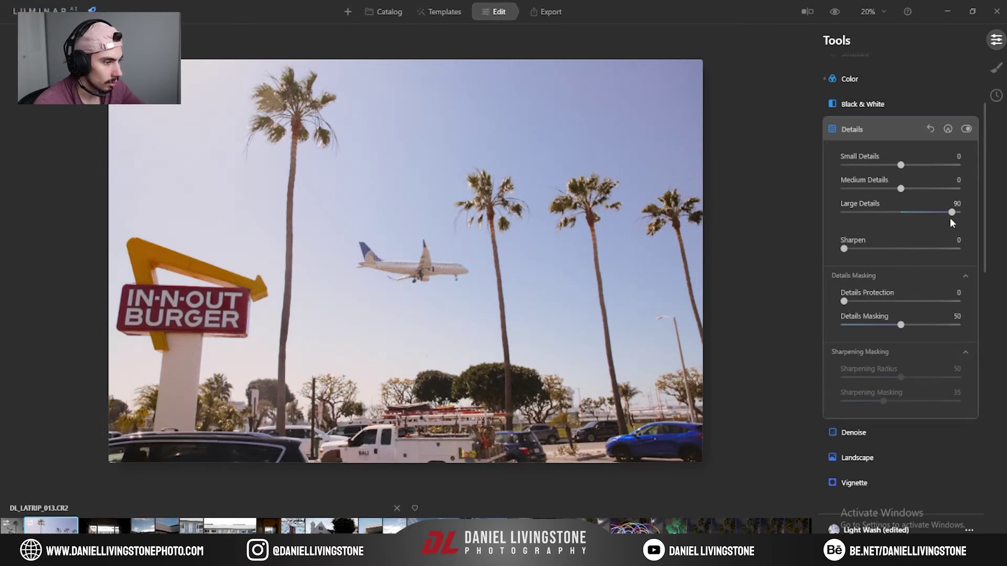
Check the effect on the airplane up close, raise Large Details to 100, and reset it to 0.
{"action": "left_click", "coordinate": [443, 268]}
{"action": "left_click_drag", "start_coordinate": [442, 268], "coordinate": [622, 281]}
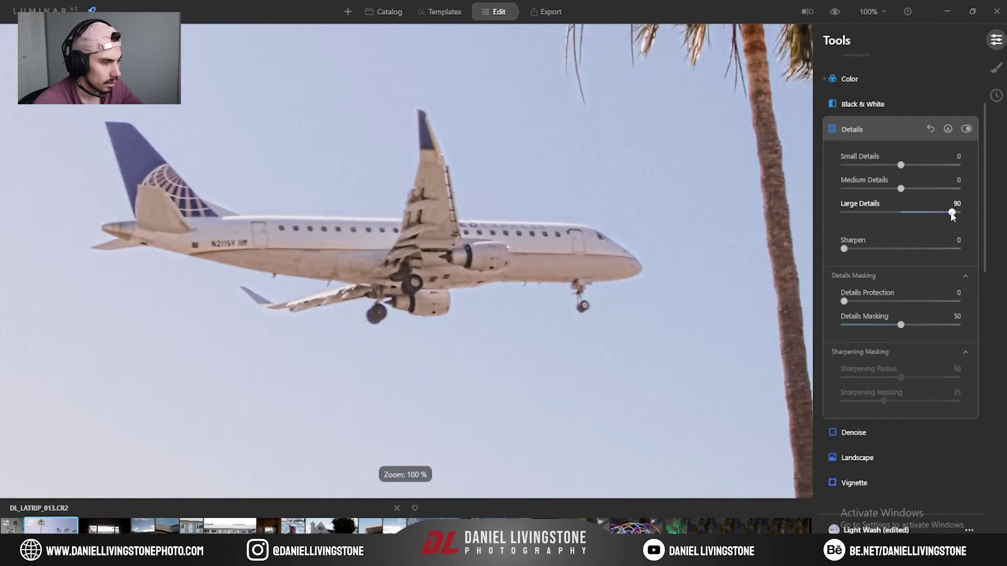
{"action": "mouse_move", "coordinate": [951, 214]}
{"action": "left_mouse_down"}
{"action": "mouse_move", "coordinate": [861, 215]}
{"action": "mouse_move", "coordinate": [960, 216]}
{"action": "left_mouse_up"}
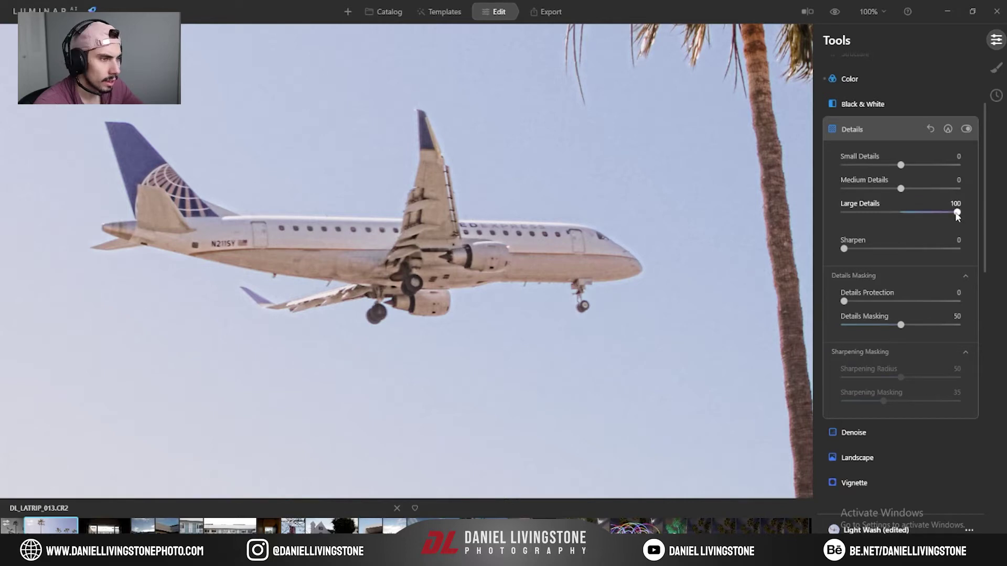
{"action": "double_click", "coordinate": [955, 212]}
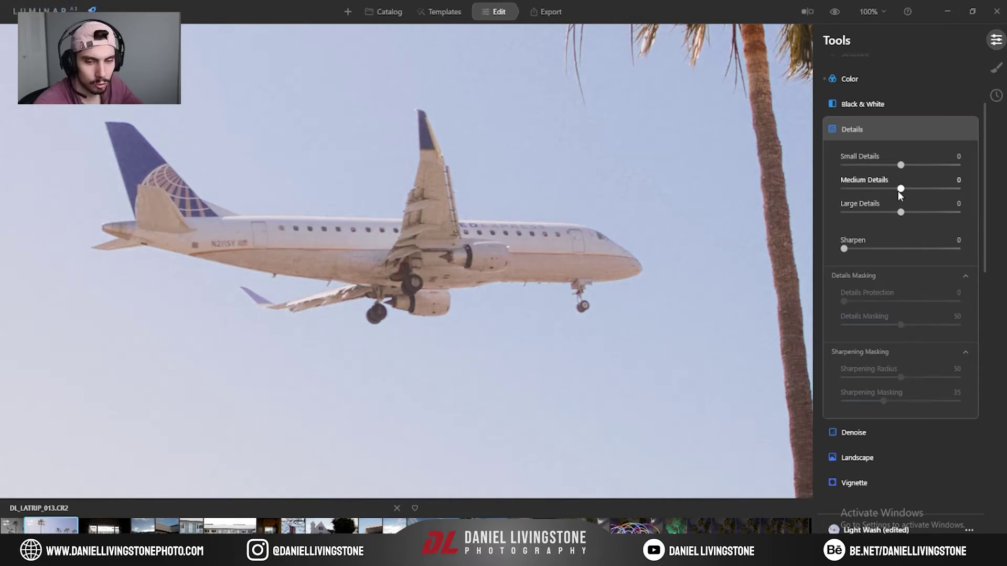
Try Medium Details at 100 on the airplane, and reset Medium Details and Large Details to 0.
{"action": "left_click", "coordinate": [899, 191]}
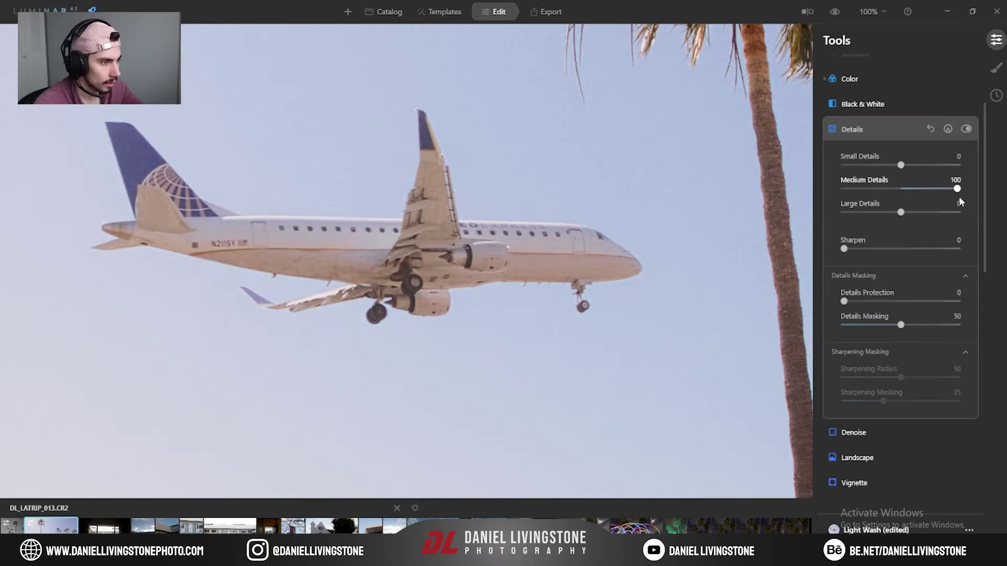
{"action": "left_click_drag", "start_coordinate": [950, 188], "coordinate": [969, 197]}
{"action": "mouse_move", "coordinate": [906, 210]}
{"action": "left_mouse_down"}
{"action": "mouse_move", "coordinate": [959, 212]}
{"action": "mouse_move", "coordinate": [899, 211]}
{"action": "left_mouse_up"}
{"action": "double_click", "coordinate": [958, 189]}
{"action": "double_click", "coordinate": [899, 212]}
Try Small Details at 100 and -100 and Large Details at -100, resetting each to 0.
{"action": "left_click_drag", "start_coordinate": [900, 165], "coordinate": [984, 171]}
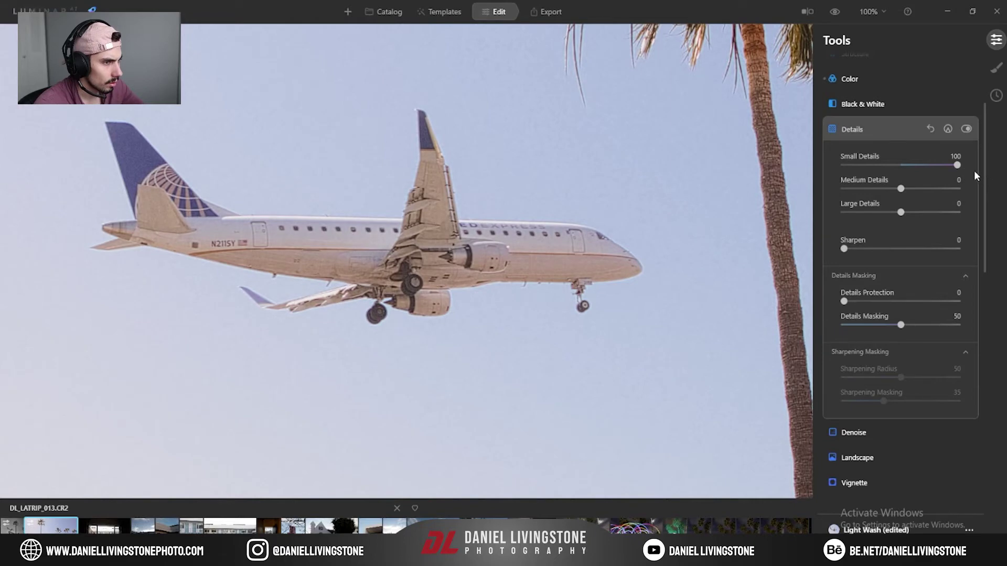
{"action": "left_click_drag", "start_coordinate": [922, 166], "coordinate": [793, 167]}
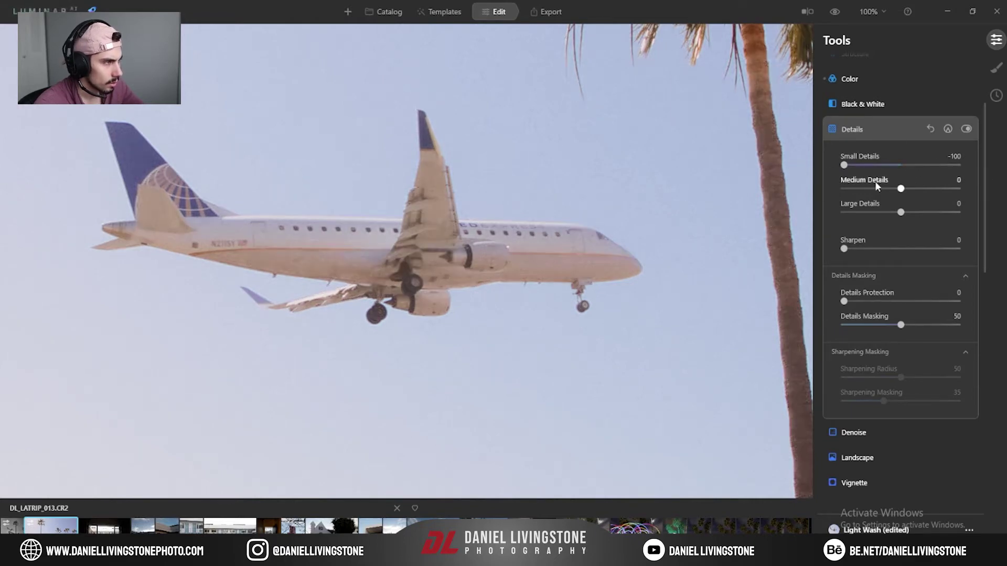
{"action": "double_click", "coordinate": [845, 164]}
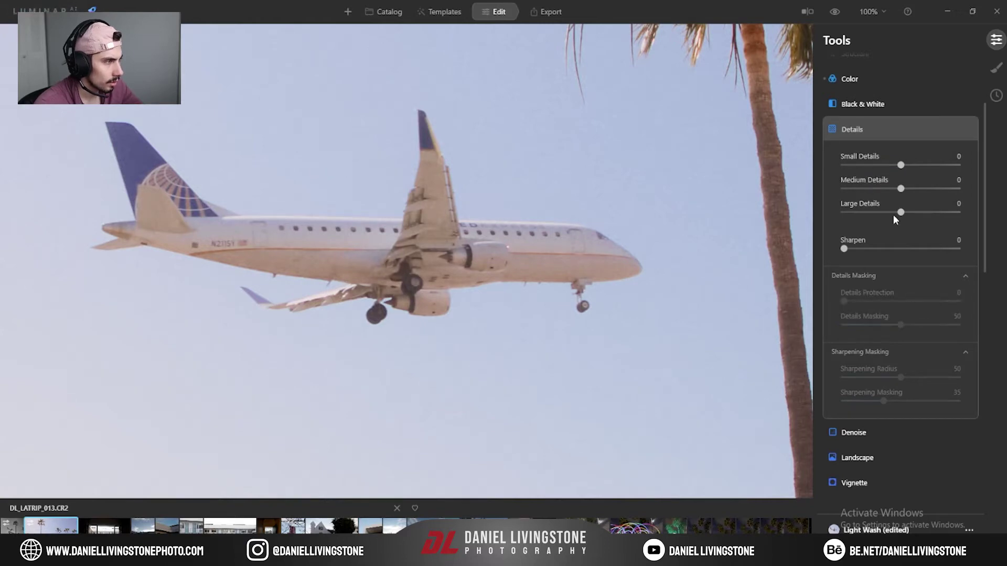
{"action": "left_click_drag", "start_coordinate": [893, 216], "coordinate": [729, 216]}
{"action": "double_click", "coordinate": [842, 213]}
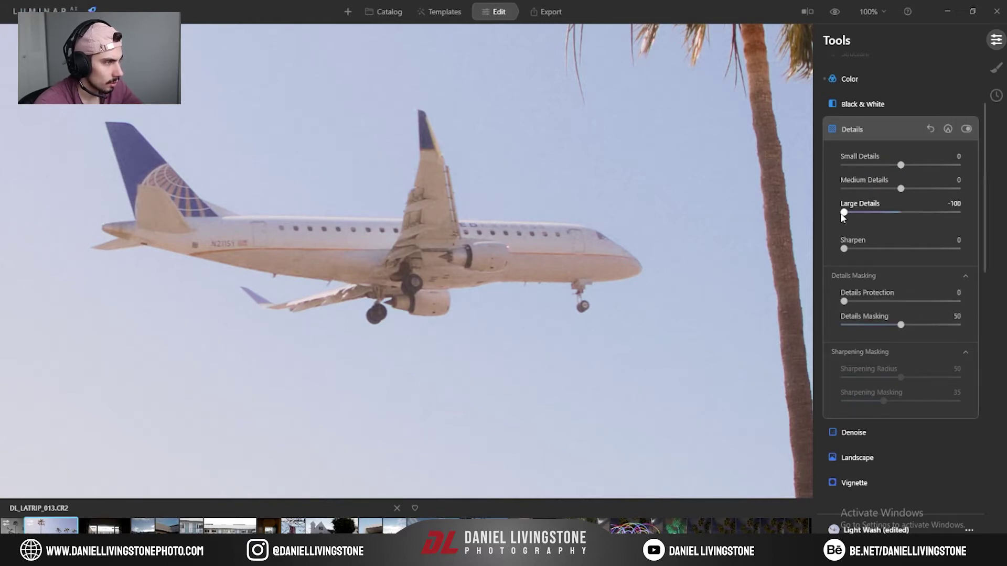
Set Small Details to -33 and Medium Details to 53, and return to the full view of the photo.
{"action": "left_click_drag", "start_coordinate": [887, 165], "coordinate": [903, 188]}
{"action": "left_click", "coordinate": [929, 189]}
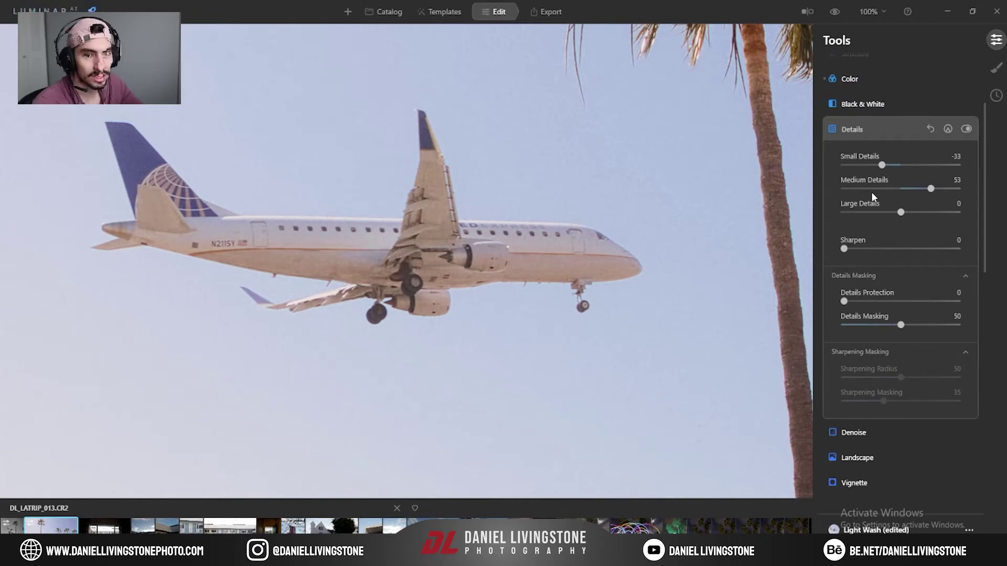
{"action": "left_click", "coordinate": [614, 193]}
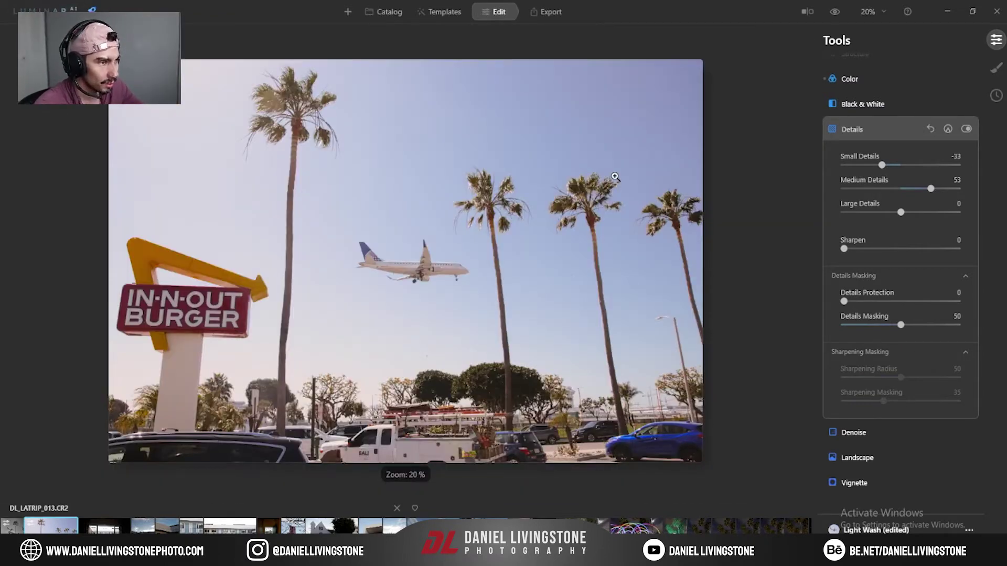
Check the airplane up close, try Sharpen at 70 and 95, and reset it to 0.
{"action": "left_click", "coordinate": [443, 247]}
{"action": "left_click_drag", "start_coordinate": [486, 202], "coordinate": [546, 218]}
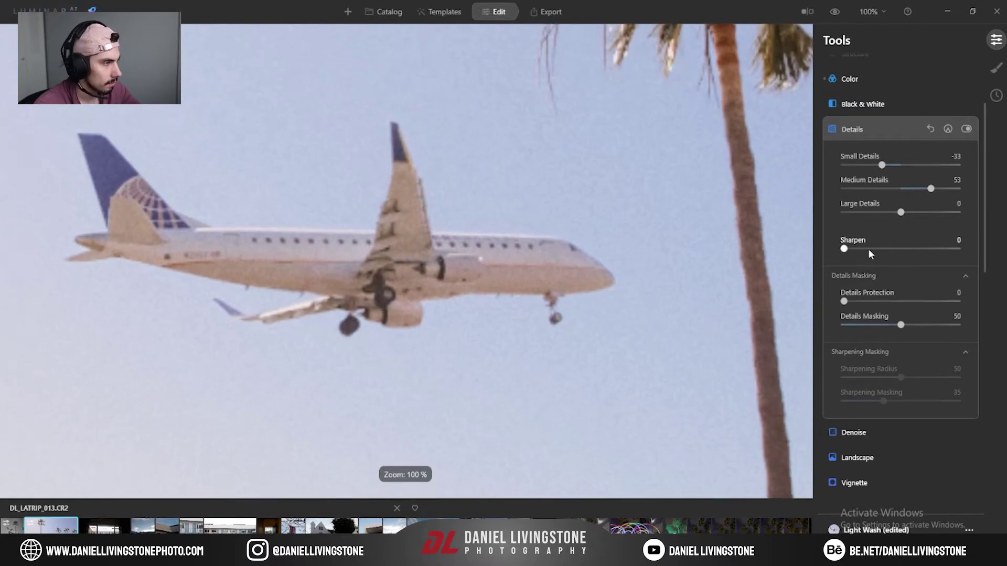
{"action": "left_click_drag", "start_coordinate": [848, 251], "coordinate": [871, 253]}
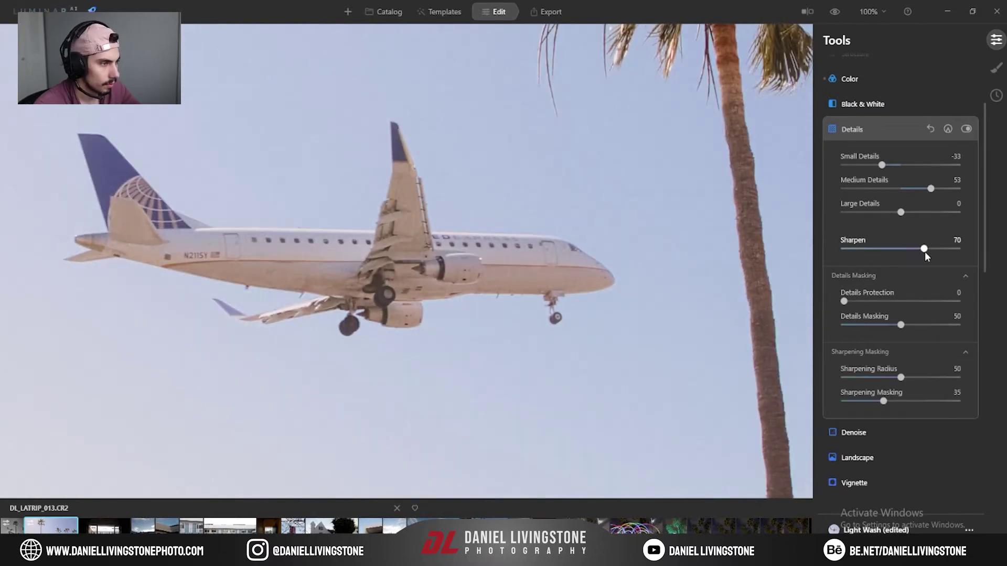
{"action": "left_click_drag", "start_coordinate": [924, 251], "coordinate": [951, 254]}
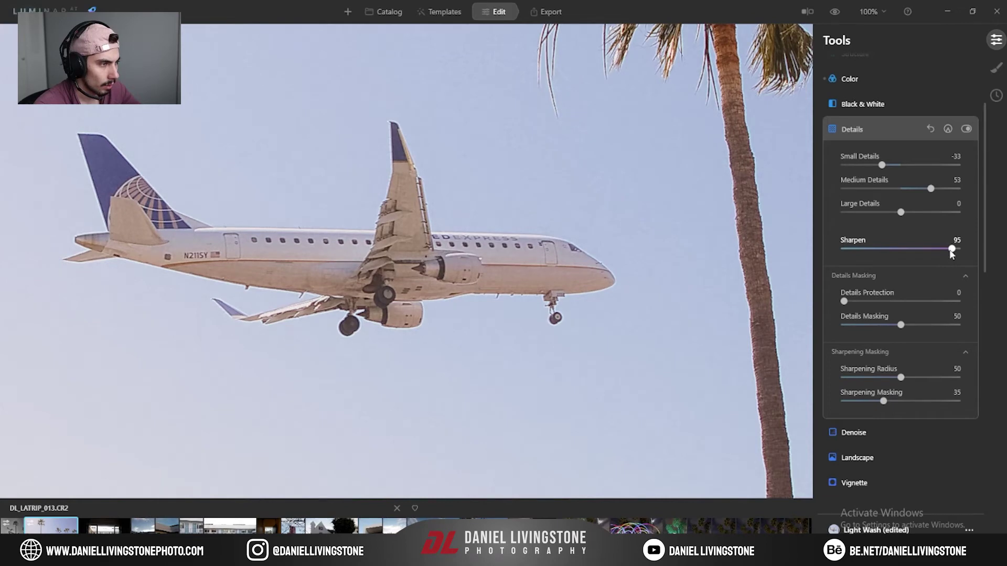
{"action": "left_click_drag", "start_coordinate": [954, 253], "coordinate": [931, 254]}
{"action": "double_click", "coordinate": [930, 249]}
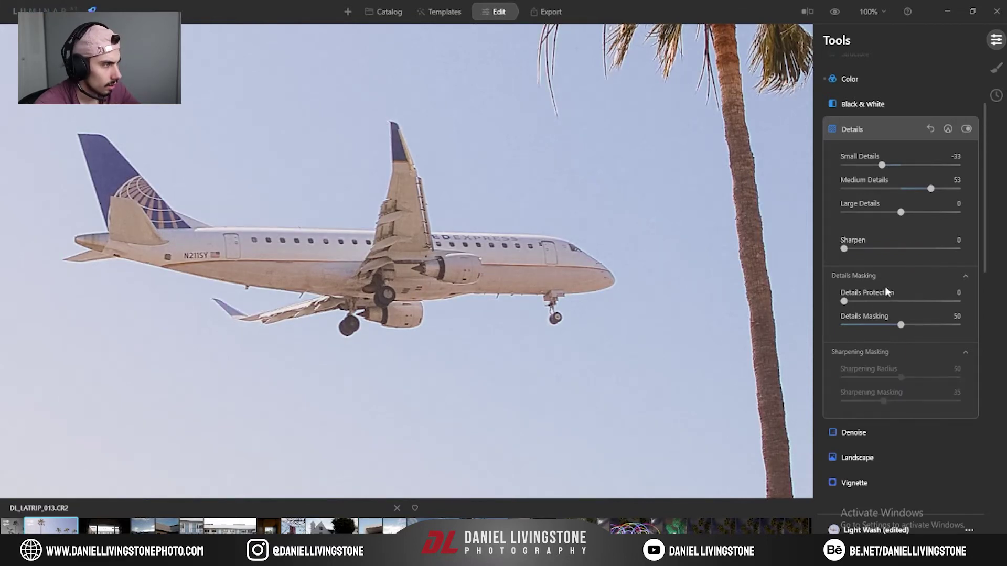
Try Sharpen at 60, raise Details Protection to 100, and compare Sharpen at 100, 40 and 100 on the airplane.
{"action": "mouse_move", "coordinate": [845, 304]}
{"action": "left_mouse_down"}
{"action": "mouse_move", "coordinate": [955, 302]}
{"action": "mouse_move", "coordinate": [839, 299]}
{"action": "left_mouse_up"}
{"action": "left_click_drag", "start_coordinate": [852, 250], "coordinate": [912, 250]}
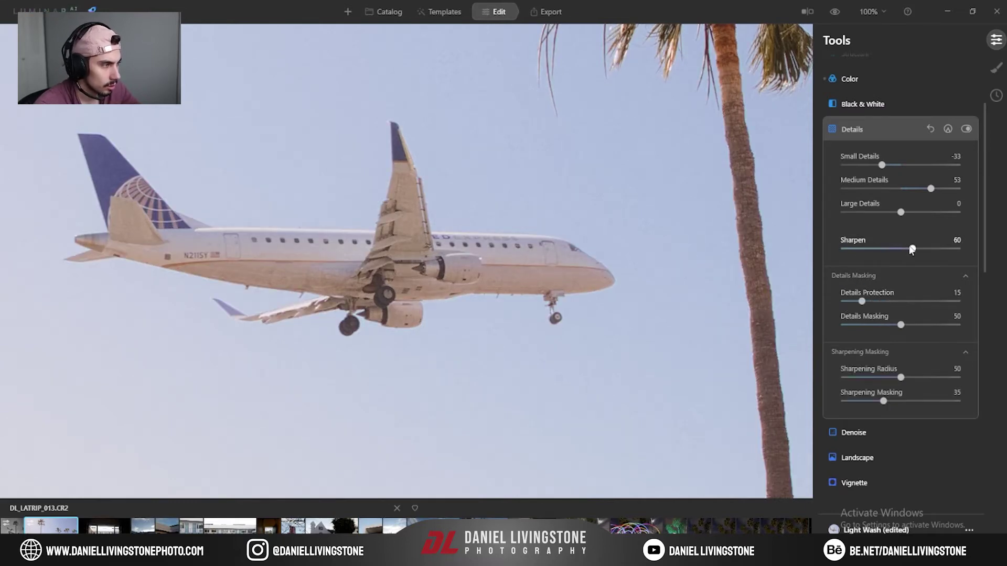
{"action": "left_click_drag", "start_coordinate": [844, 302], "coordinate": [957, 301]}
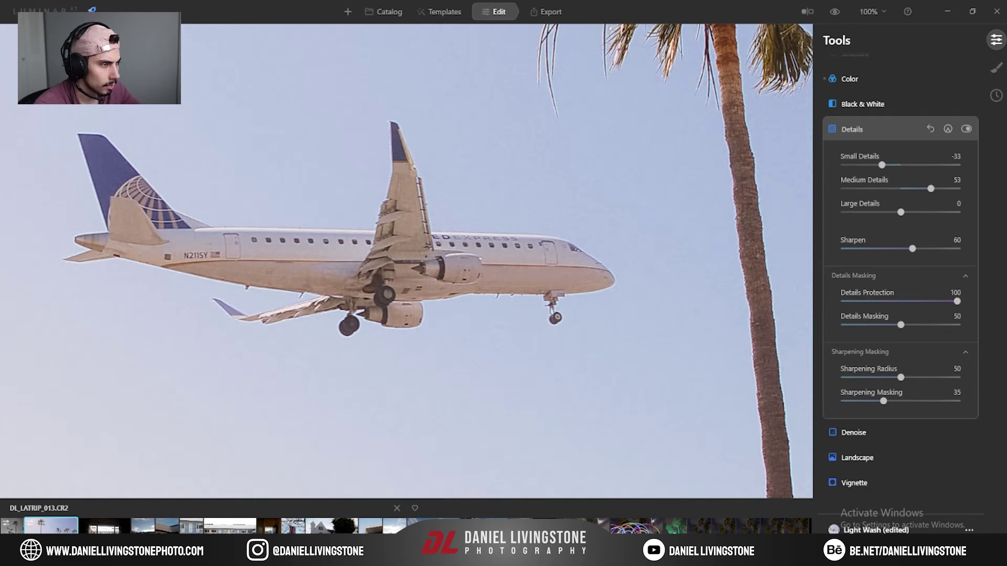
{"action": "left_click_drag", "start_coordinate": [929, 248], "coordinate": [971, 252]}
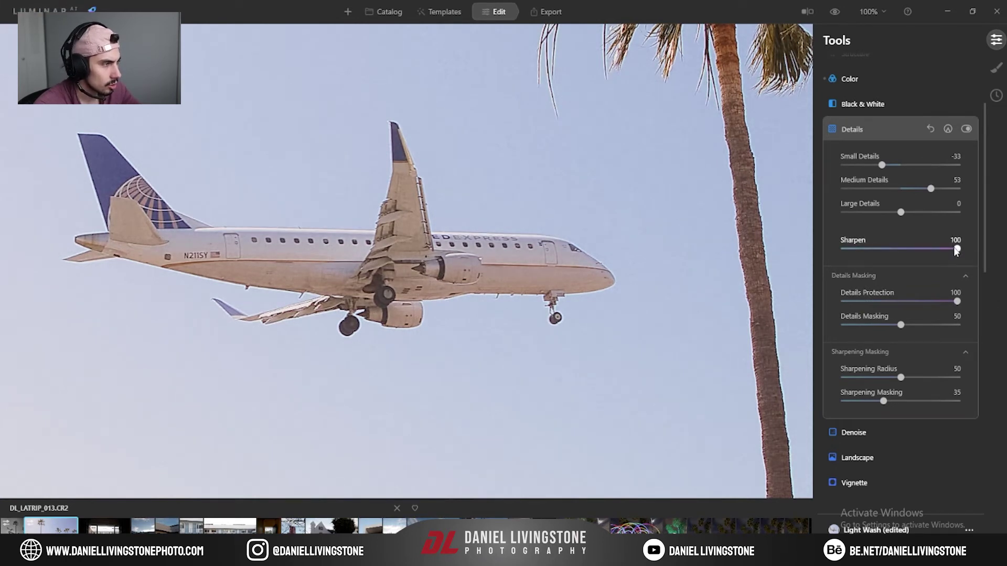
{"action": "left_click_drag", "start_coordinate": [957, 249], "coordinate": [890, 252]}
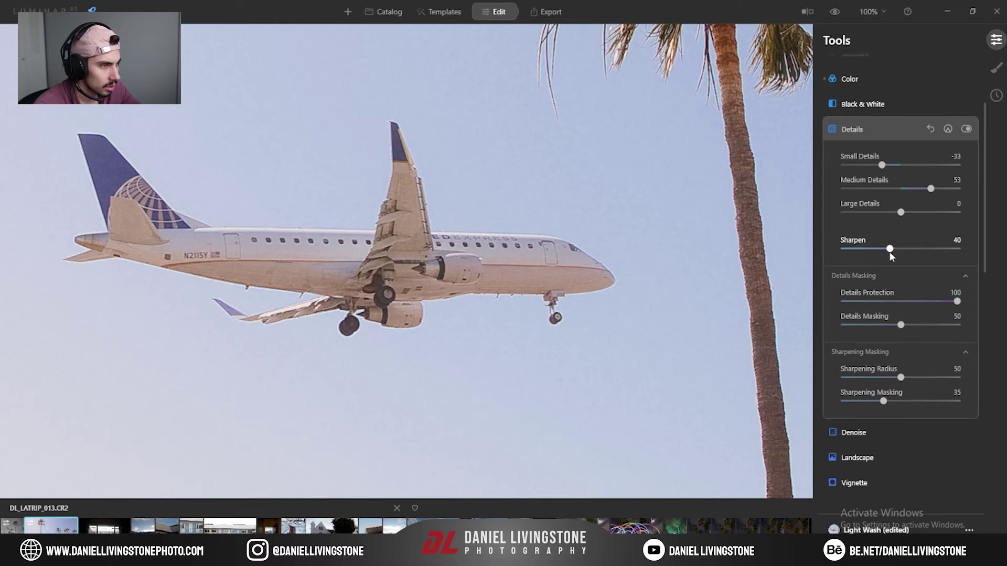
{"action": "left_click_drag", "start_coordinate": [891, 250], "coordinate": [998, 257]}
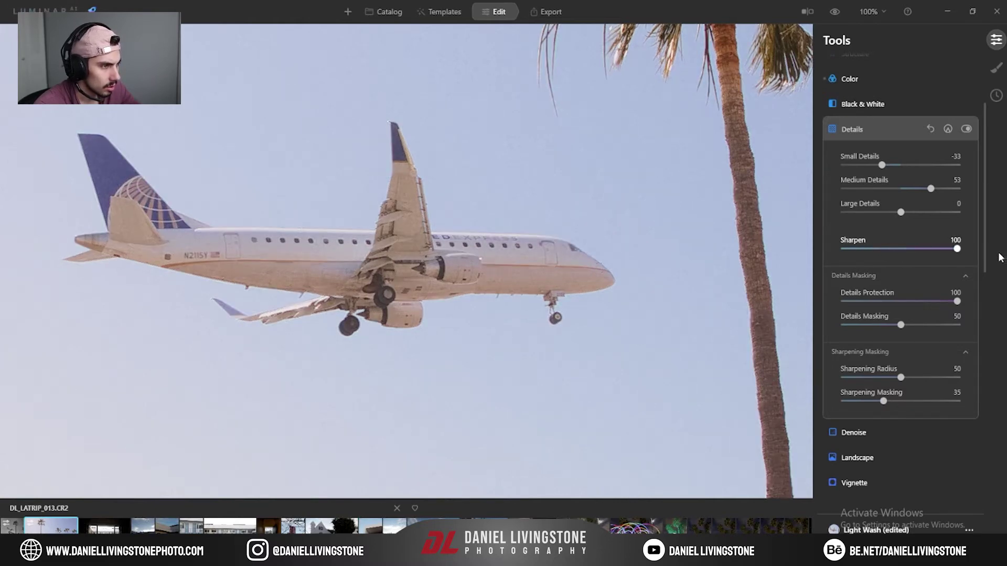
Try Details Protection at 0 and 77, and raise Details Masking to 66.
{"action": "left_click_drag", "start_coordinate": [954, 301], "coordinate": [726, 299]}
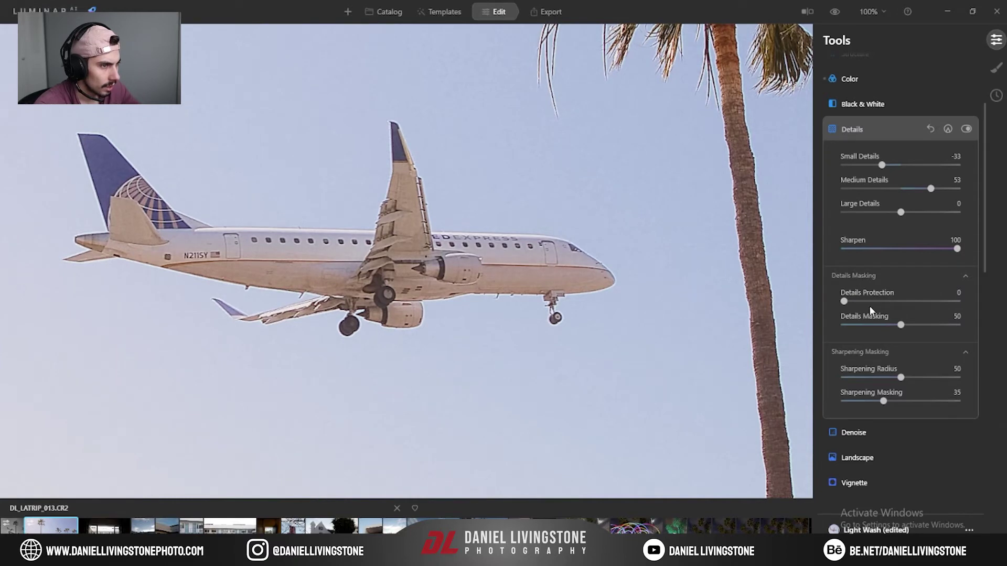
{"action": "left_click_drag", "start_coordinate": [843, 303], "coordinate": [932, 301]}
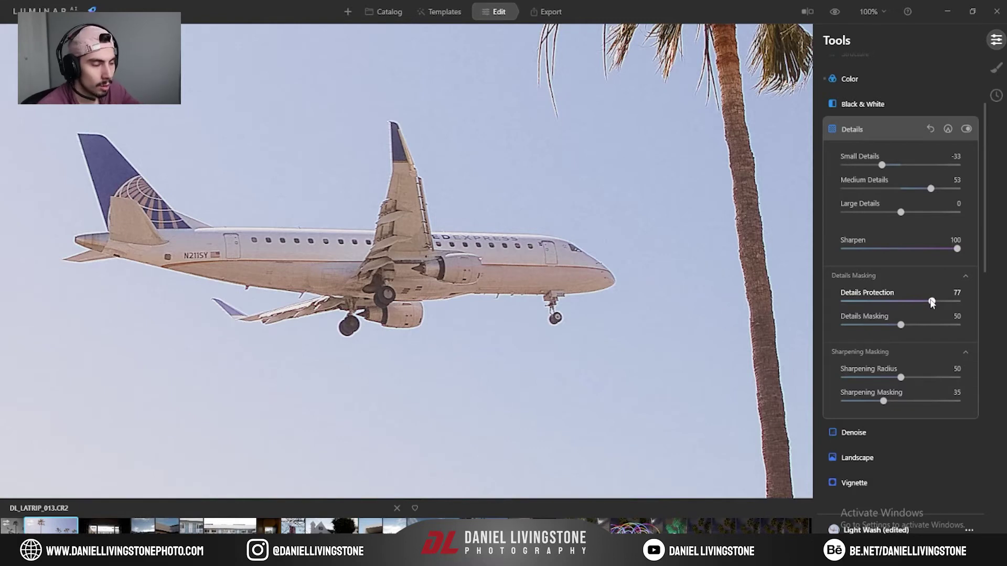
{"action": "mouse_move", "coordinate": [901, 325]}
{"action": "left_mouse_down"}
{"action": "mouse_move", "coordinate": [957, 324]}
{"action": "mouse_move", "coordinate": [932, 324]}
{"action": "mouse_move", "coordinate": [961, 337]}
{"action": "mouse_move", "coordinate": [789, 327]}
{"action": "mouse_move", "coordinate": [920, 326]}
{"action": "left_mouse_up"}
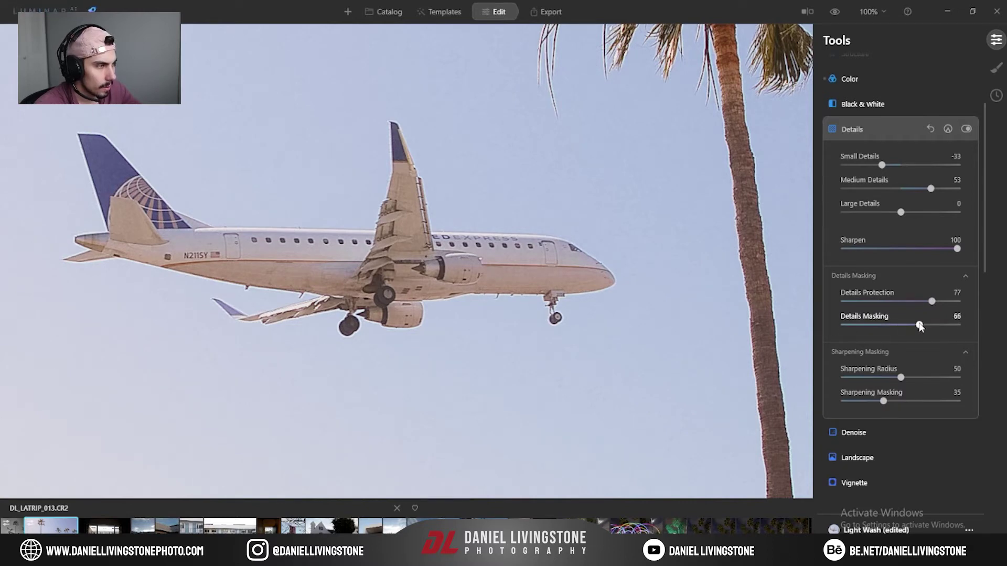
Bring Details Protection, Details Masking, Sharpen, Medium Details and Small Details all back to 0.
{"action": "double_click", "coordinate": [931, 301]}
{"action": "double_click", "coordinate": [926, 325]}
{"action": "left_click_drag", "start_coordinate": [940, 326], "coordinate": [844, 326]}
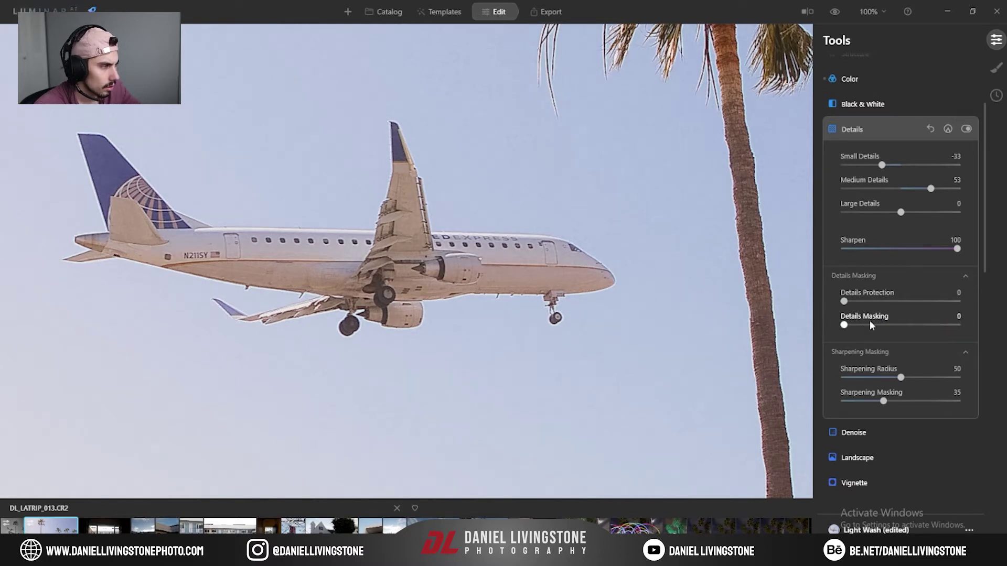
{"action": "double_click", "coordinate": [955, 251]}
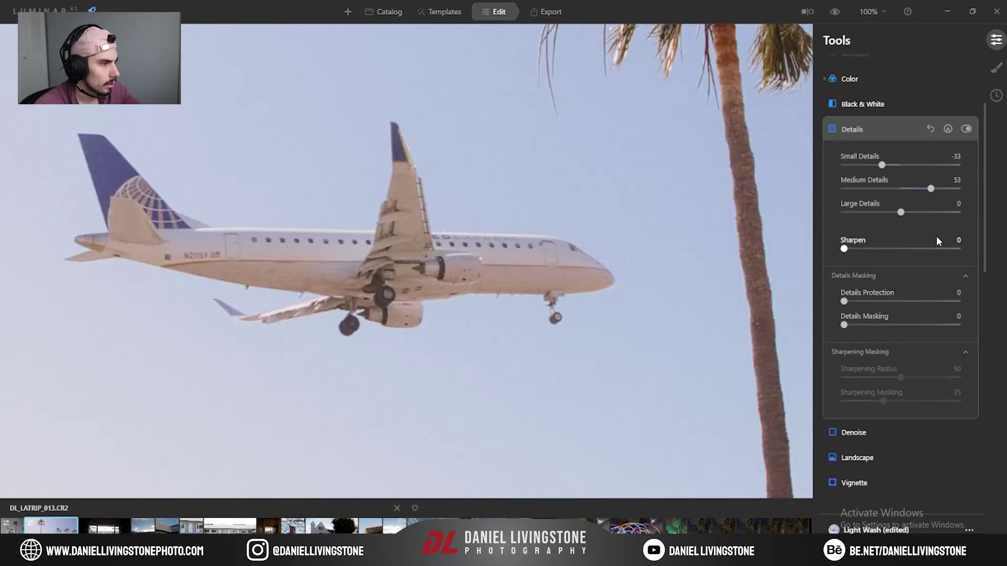
{"action": "double_click", "coordinate": [931, 188]}
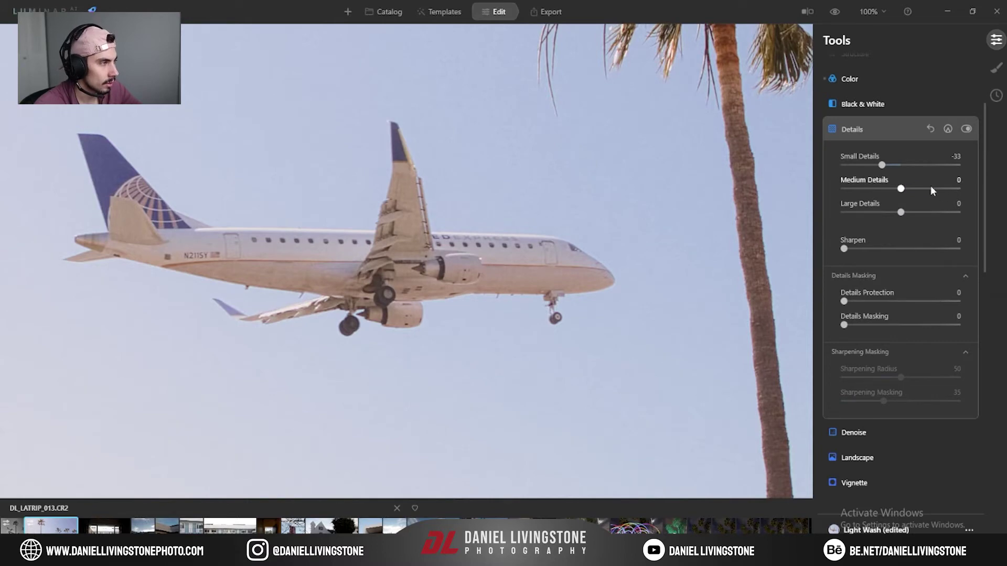
{"action": "double_click", "coordinate": [884, 165]}
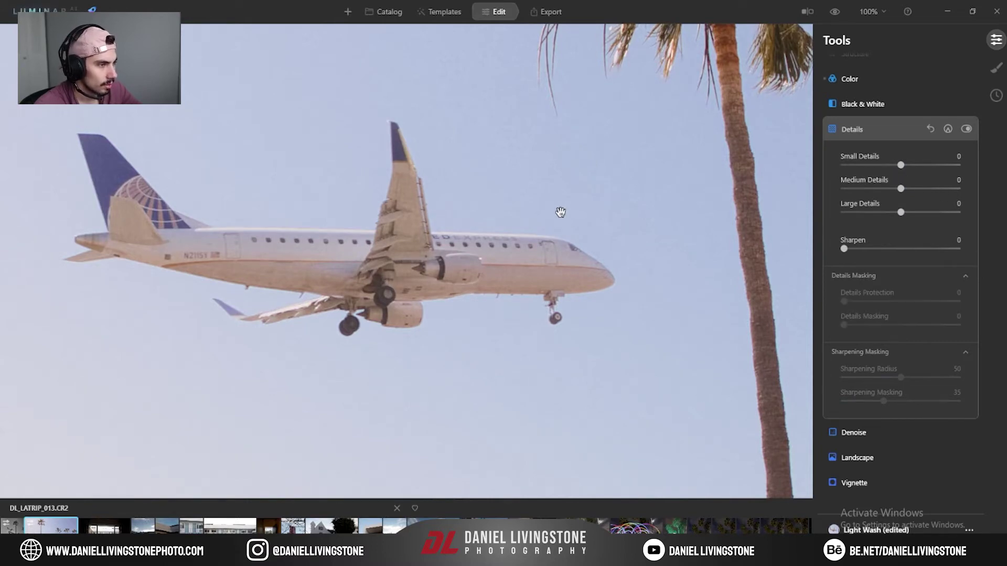
Set Medium Details to 45, check the photo in full and up close, and finish with the Details tool.
{"action": "left_click_drag", "start_coordinate": [905, 188], "coordinate": [928, 193]}
{"action": "left_click", "coordinate": [650, 192]}
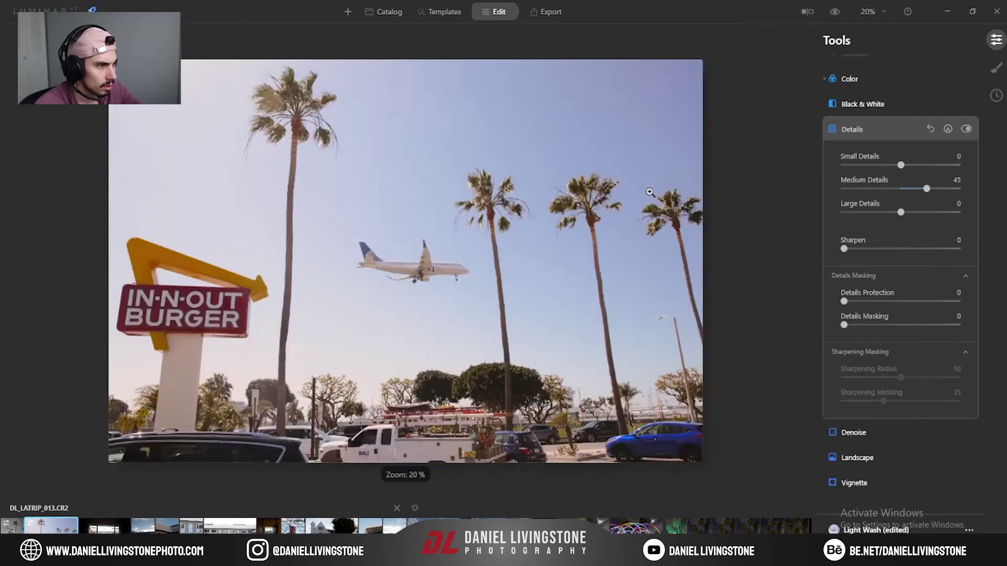
{"action": "left_click", "coordinate": [433, 246]}
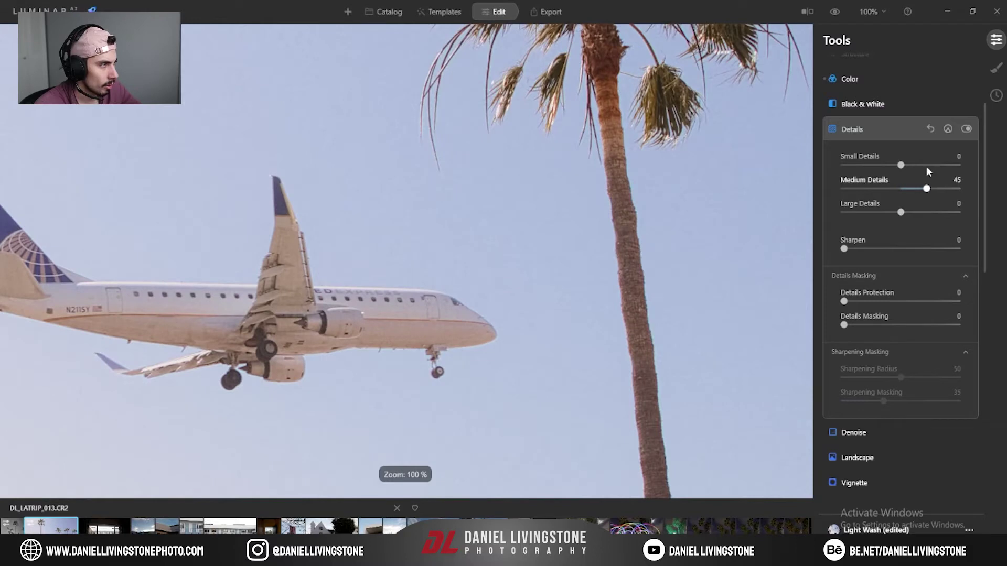
{"action": "left_click", "coordinate": [886, 132]}
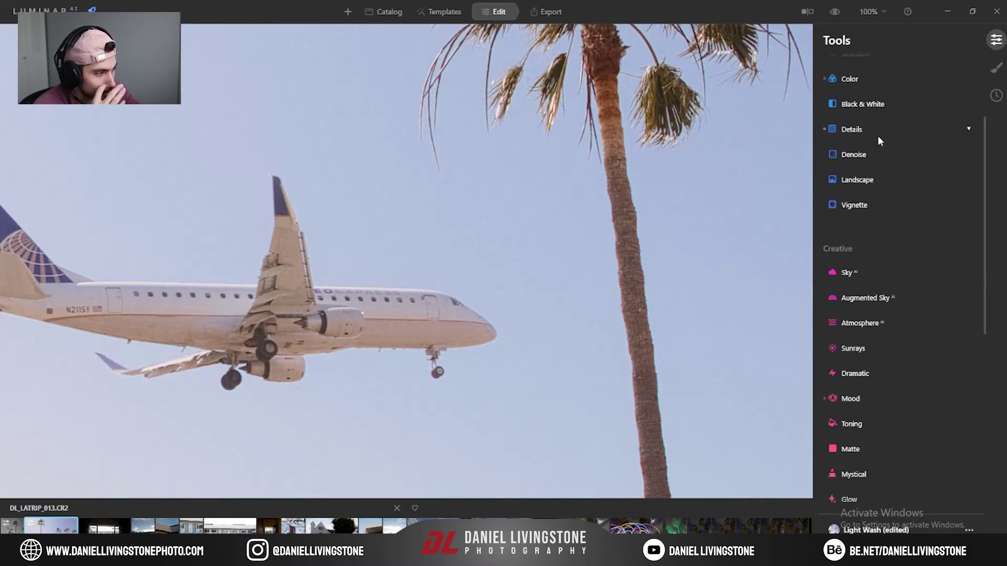
{"action": "left_click", "coordinate": [865, 151]}
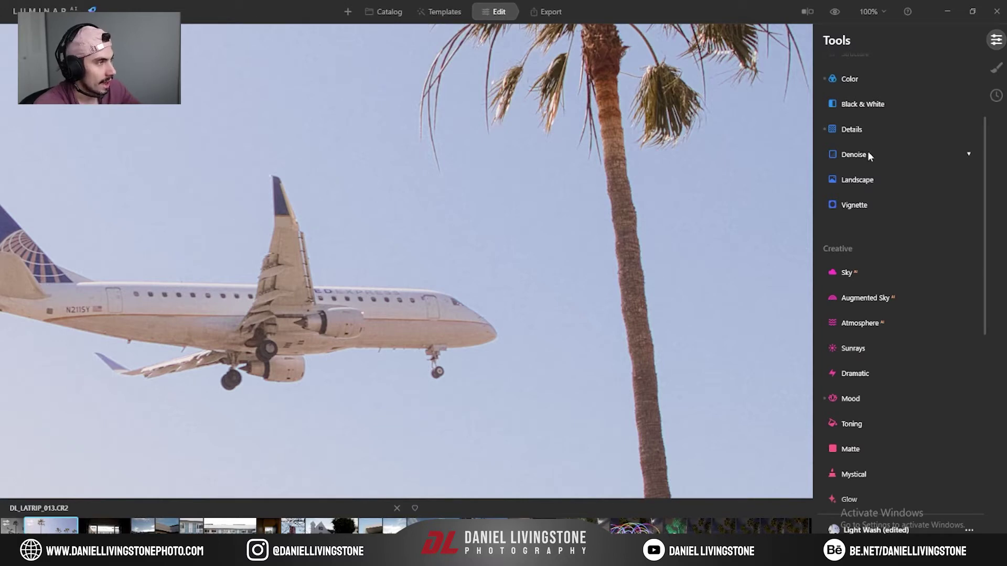
{"action": "left_click", "coordinate": [869, 157]}
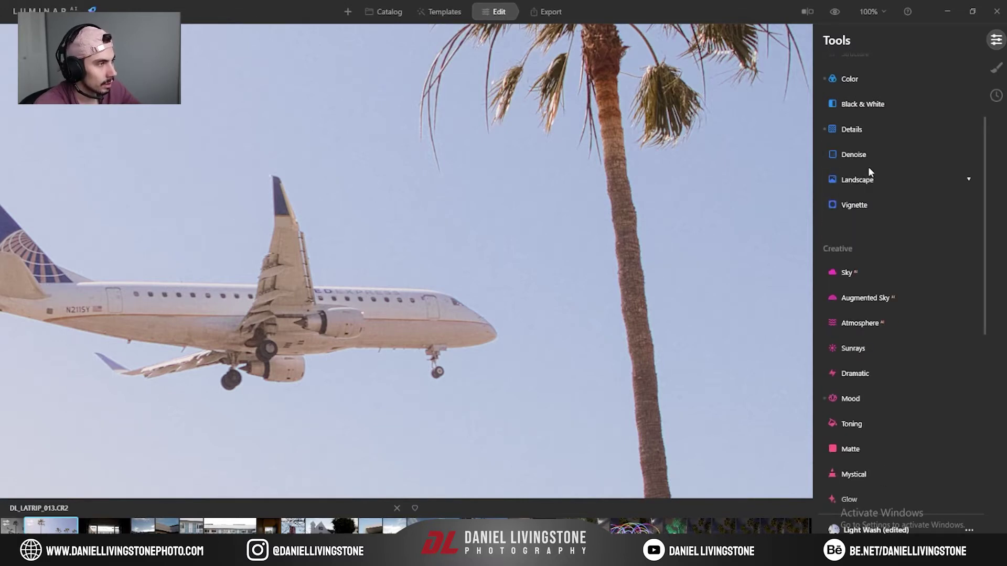
Try the Golden Hour effect of the Landscape tool on the full photo, and reset it to 0.
{"action": "left_click", "coordinate": [883, 180]}
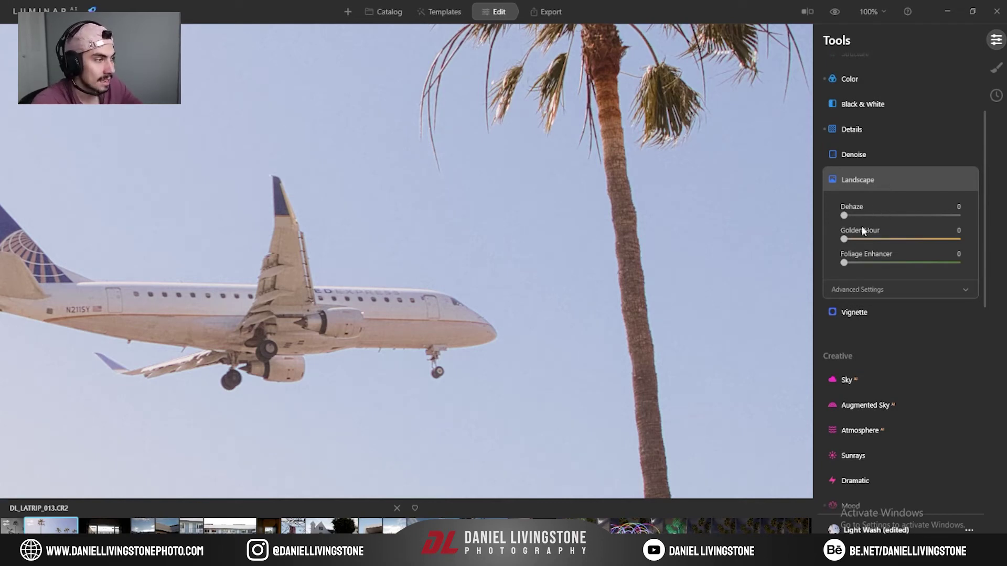
{"action": "left_click", "coordinate": [592, 208]}
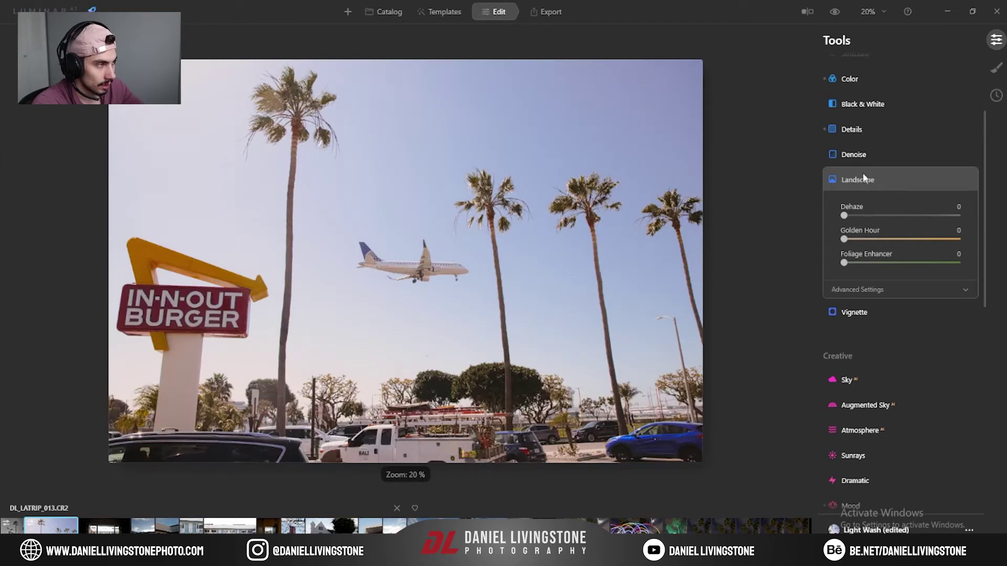
{"action": "left_click_drag", "start_coordinate": [855, 238], "coordinate": [940, 239]}
{"action": "double_click", "coordinate": [940, 239]}
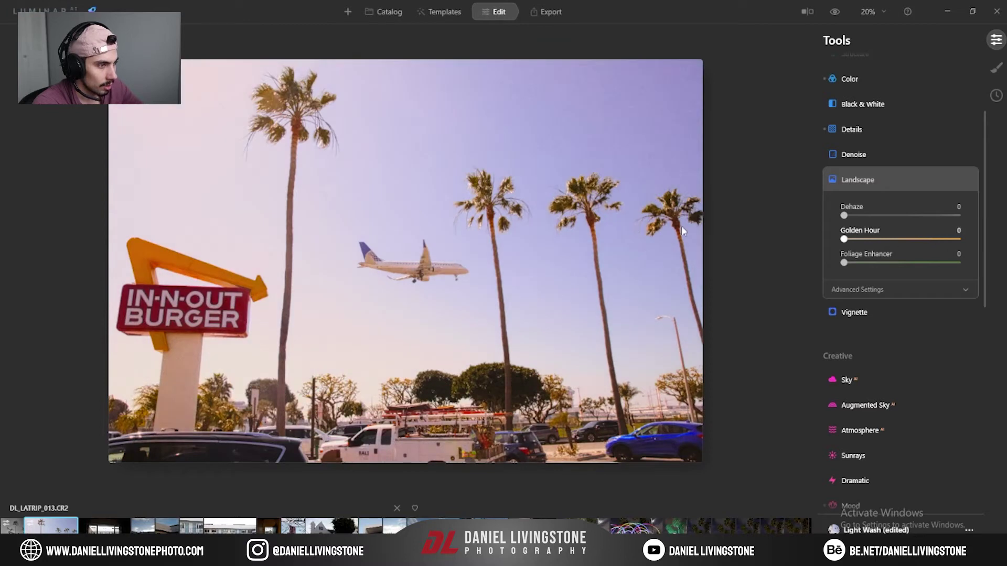
Try increasing Foliage Enhancer up to 100 while viewing a palm tree up close, and return it to 0.
{"action": "left_click_drag", "start_coordinate": [844, 263], "coordinate": [885, 263]}
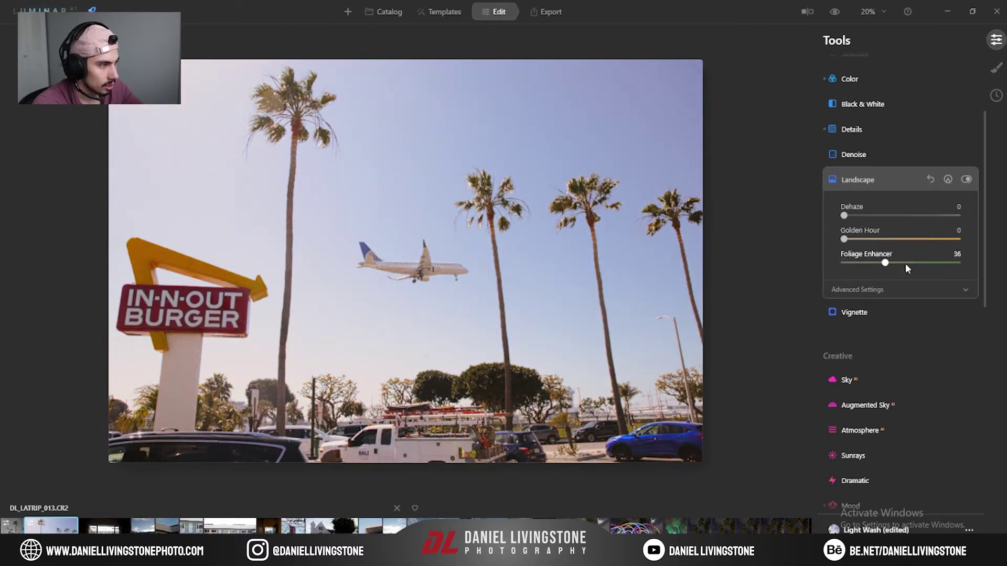
{"action": "double_click", "coordinate": [933, 265]}
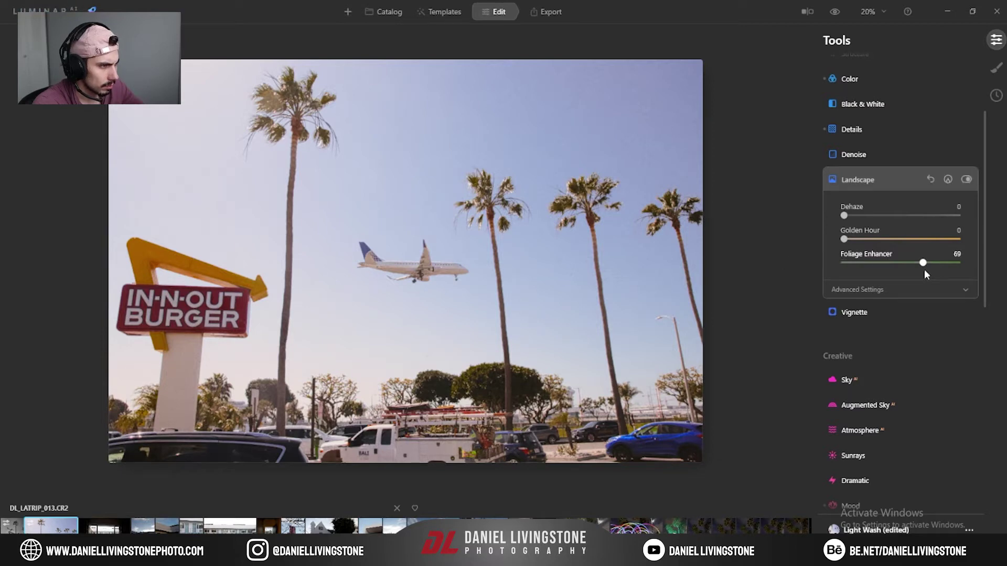
{"action": "scroll", "coordinate": [924, 269], "scroll_direction": "up", "scroll_amount": 7}
{"action": "left_click", "coordinate": [501, 194]}
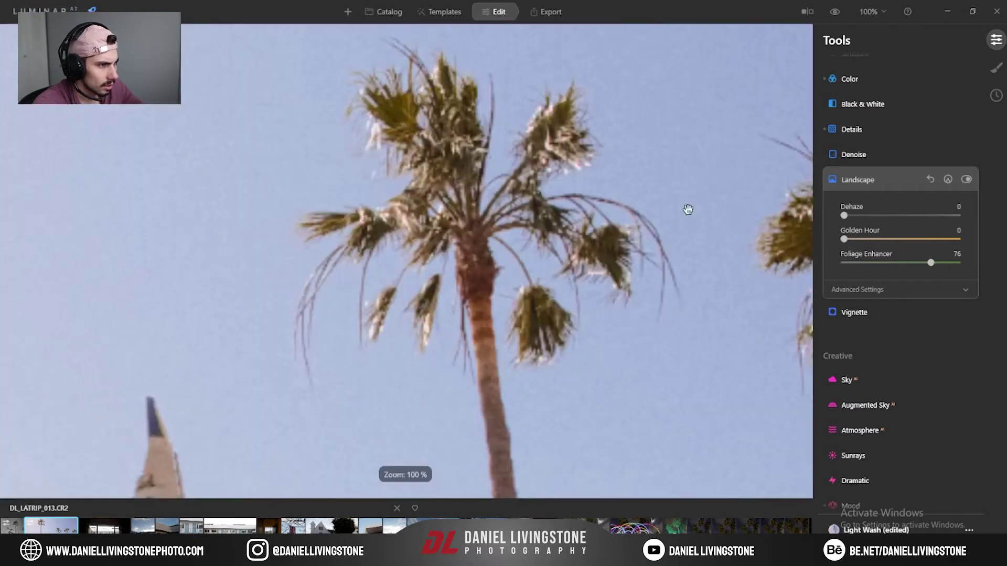
{"action": "left_click_drag", "start_coordinate": [929, 263], "coordinate": [957, 261]}
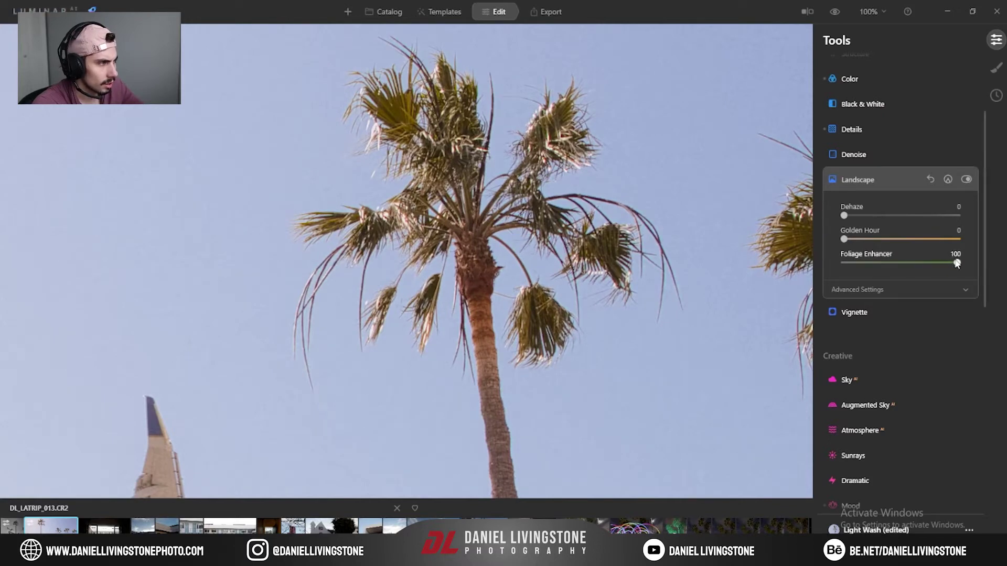
{"action": "left_click_drag", "start_coordinate": [957, 262], "coordinate": [842, 262]}
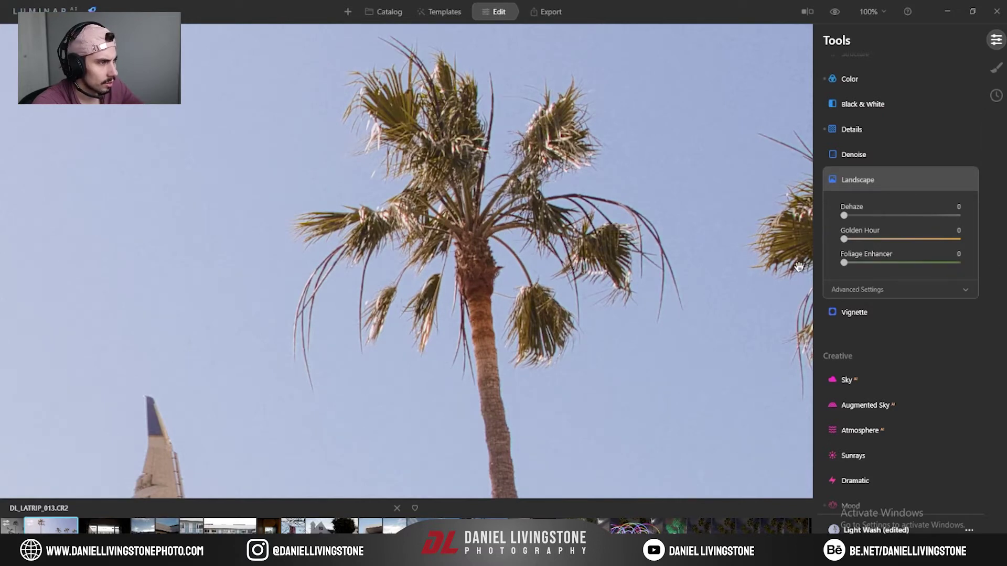
Try Foliage Enhancer at 99, set it to 25, and finish with the Landscape tool in full view.
{"action": "left_click_drag", "start_coordinate": [874, 265], "coordinate": [956, 262]}
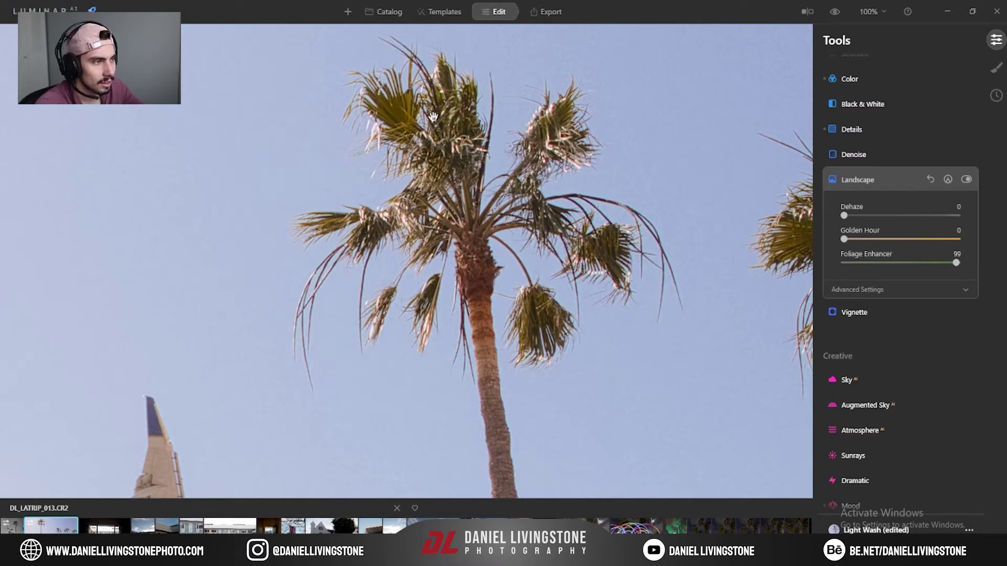
{"action": "left_click_drag", "start_coordinate": [902, 263], "coordinate": [860, 265]}
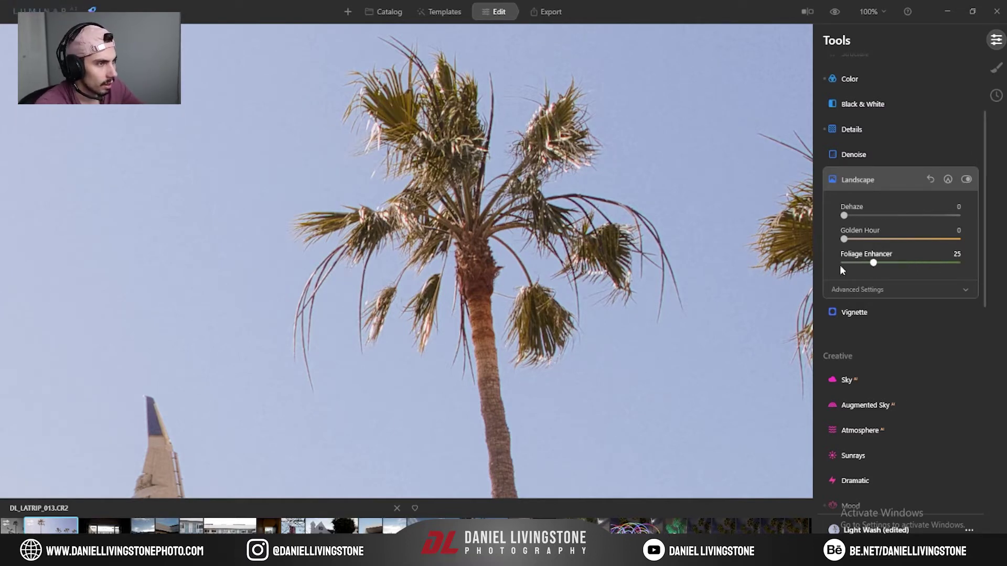
{"action": "left_click", "coordinate": [389, 182]}
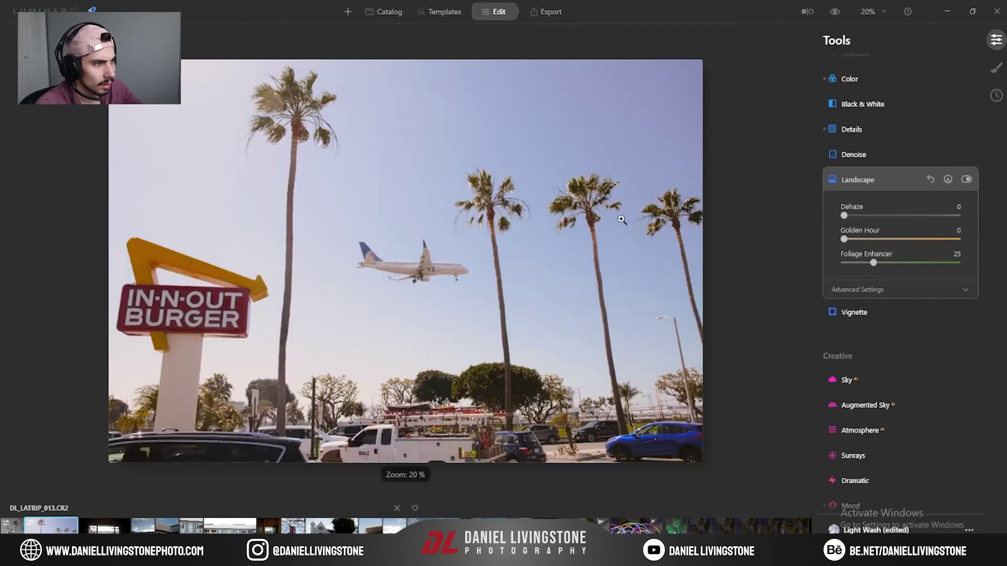
{"action": "left_click", "coordinate": [894, 180]}
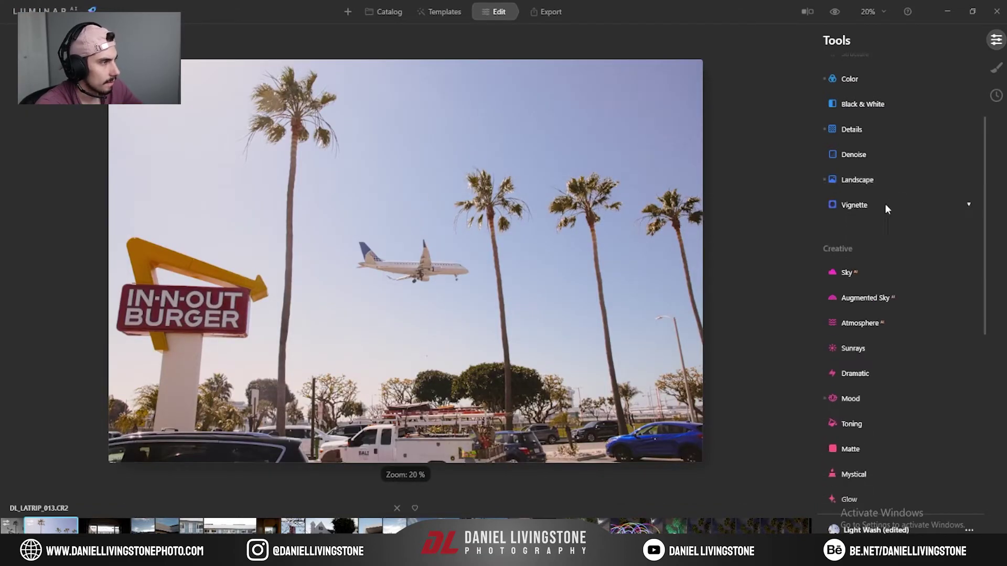
Apply a Vignette to the photo with its Amount set to -37.
{"action": "left_click", "coordinate": [883, 205]}
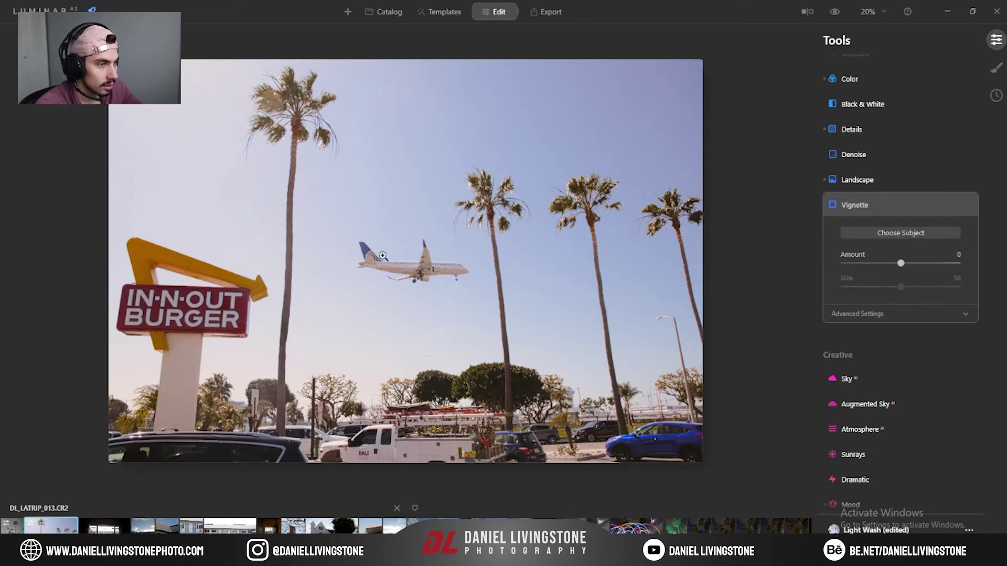
{"action": "left_click", "coordinate": [856, 234]}
{"action": "left_click_drag", "start_coordinate": [900, 264], "coordinate": [881, 265]}
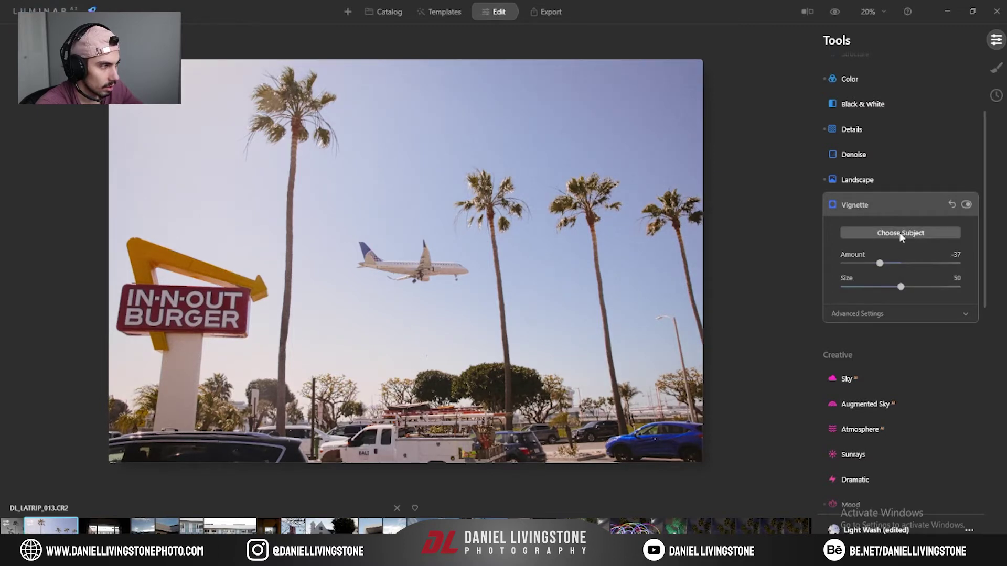
Try a stronger vignette with Amount down to -94 and Size at 92, ease Amount to -27, and reset it to 0.
{"action": "left_click_drag", "start_coordinate": [857, 267], "coordinate": [859, 264]}
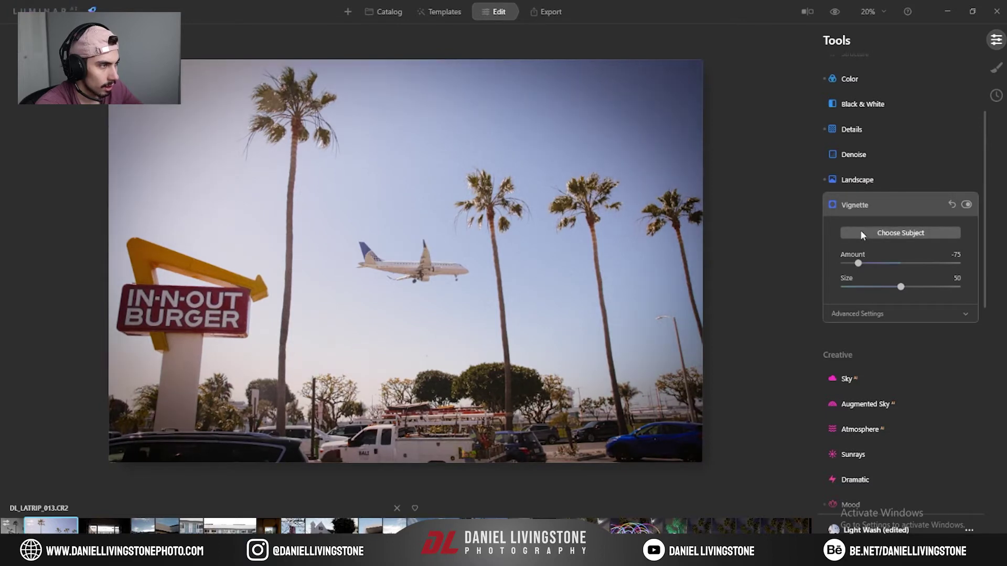
{"action": "left_click_drag", "start_coordinate": [858, 263], "coordinate": [847, 263]}
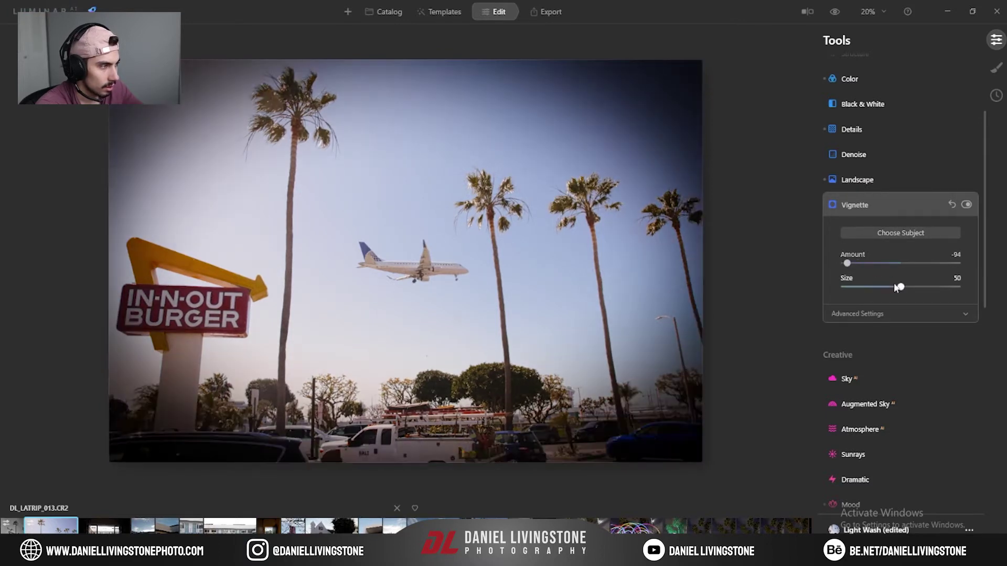
{"action": "left_click_drag", "start_coordinate": [901, 287], "coordinate": [949, 287]}
{"action": "left_click", "coordinate": [890, 242]}
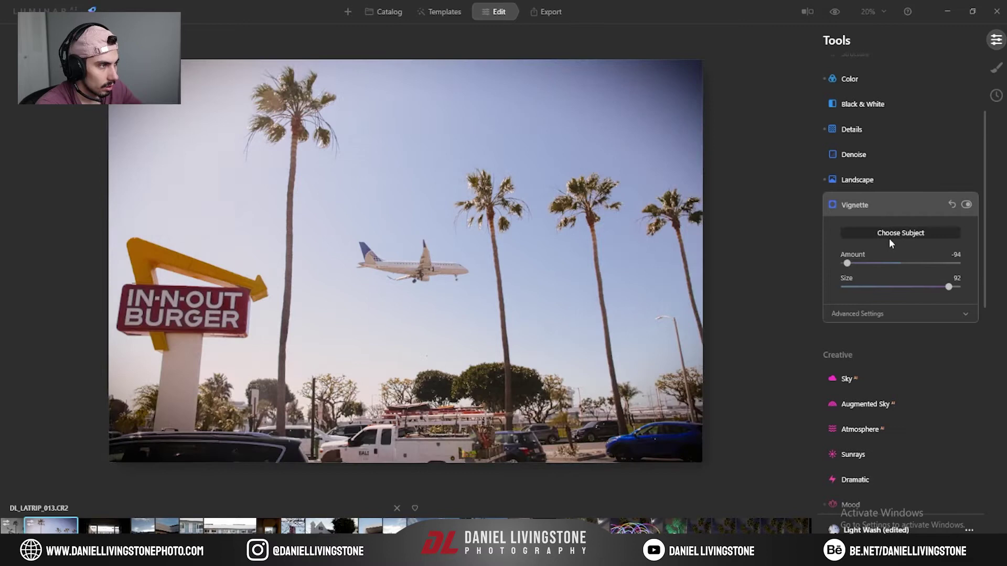
{"action": "left_click_drag", "start_coordinate": [847, 264], "coordinate": [885, 263]}
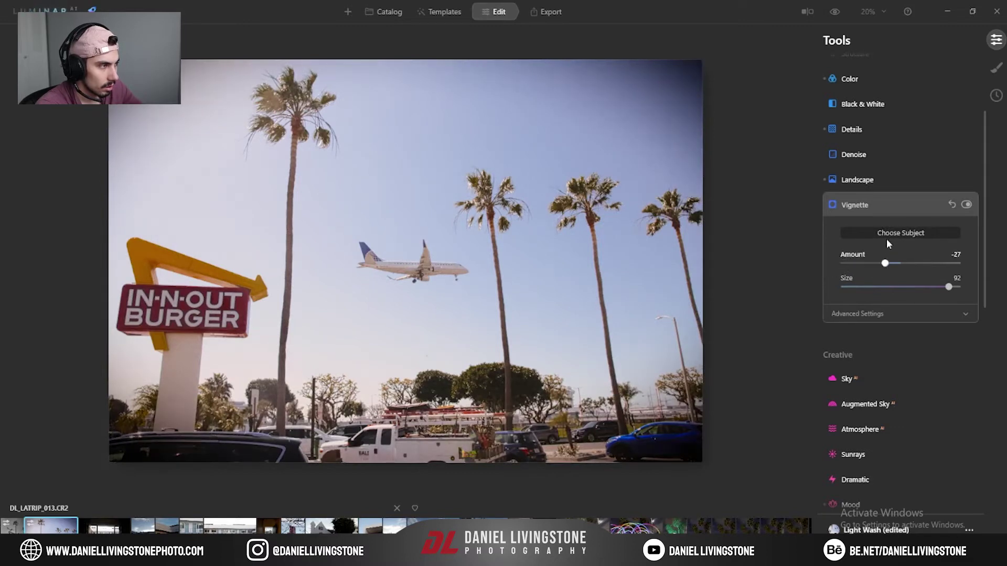
{"action": "double_click", "coordinate": [885, 264]}
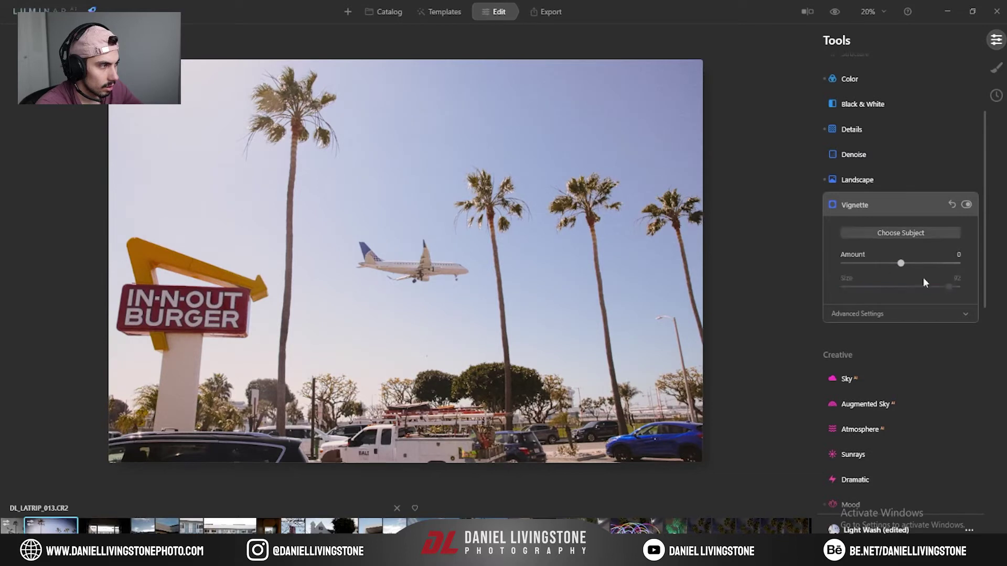
Try a moderate vignette with Amount at -40 and -33, resetting Size to 50 and testing it at 44.
{"action": "left_click_drag", "start_coordinate": [901, 263], "coordinate": [878, 263]}
{"action": "double_click", "coordinate": [948, 287]}
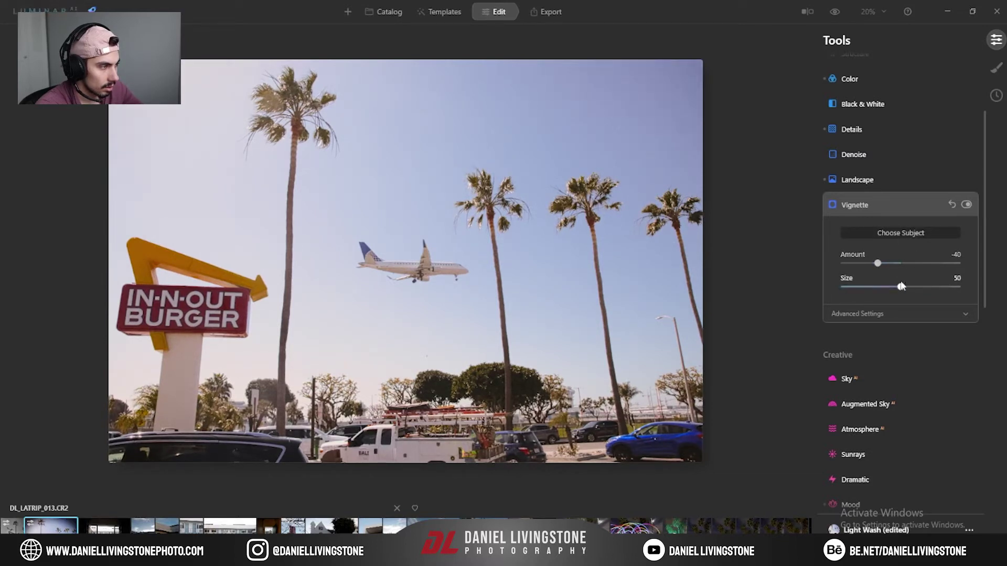
{"action": "left_click_drag", "start_coordinate": [878, 263], "coordinate": [895, 288]}
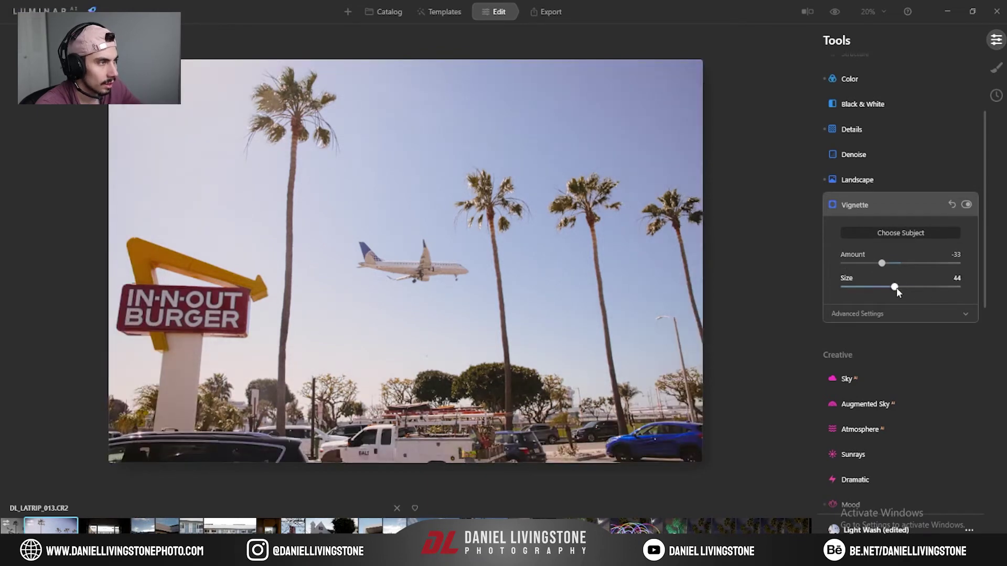
Try a vignette Amount of -48 with the Post-crop option in the advanced settings, and reset the whole Vignette tool.
{"action": "left_click", "coordinate": [910, 311]}
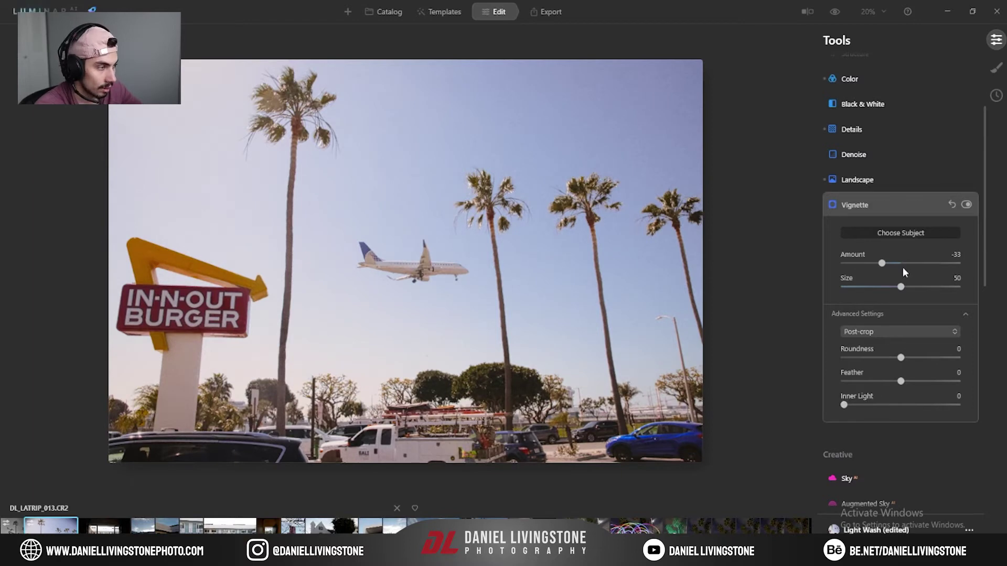
{"action": "left_click_drag", "start_coordinate": [881, 264], "coordinate": [873, 263]}
{"action": "left_click", "coordinate": [874, 331]}
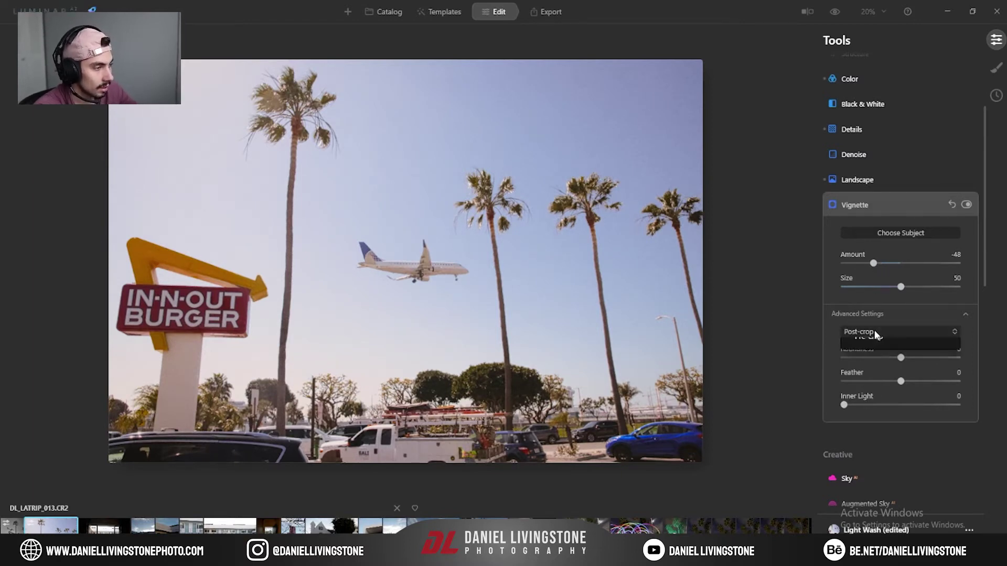
{"action": "left_click", "coordinate": [891, 358]}
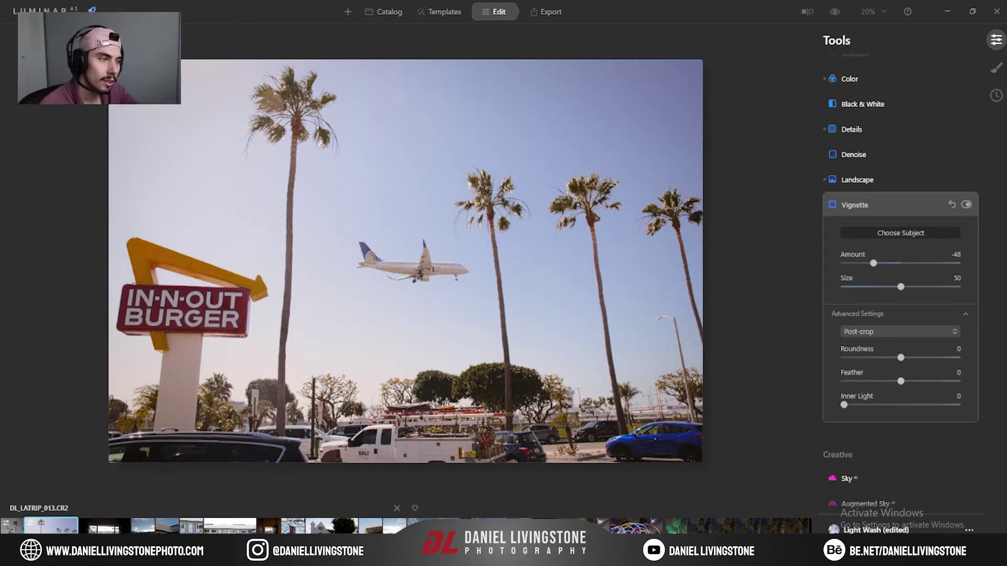
{"action": "left_click", "coordinate": [952, 205]}
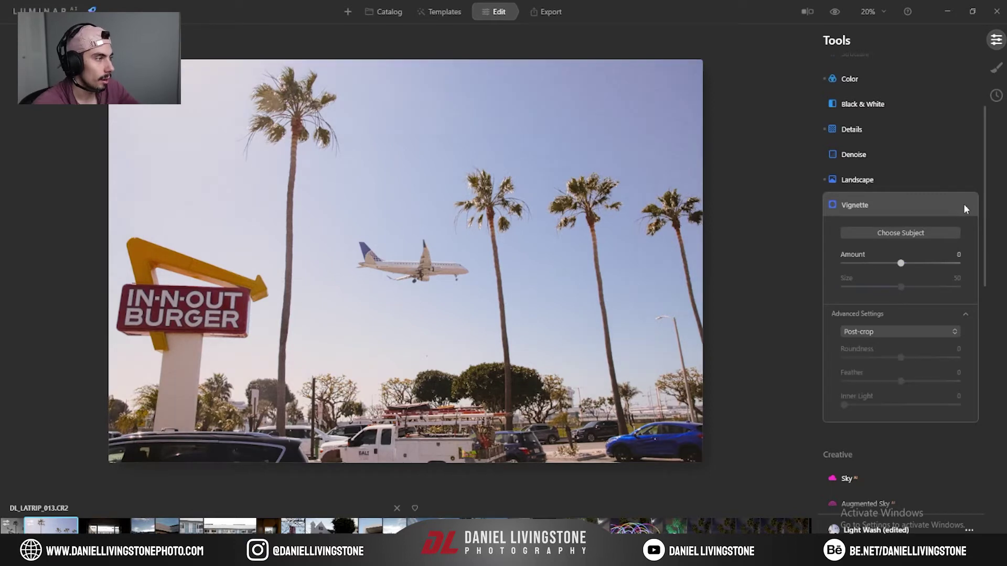
{"action": "left_click", "coordinate": [917, 211]}
Look through the available Creative, Portrait and Professional editing tools.
{"action": "scroll", "coordinate": [871, 274], "scroll_direction": "down", "scroll_amount": 5}
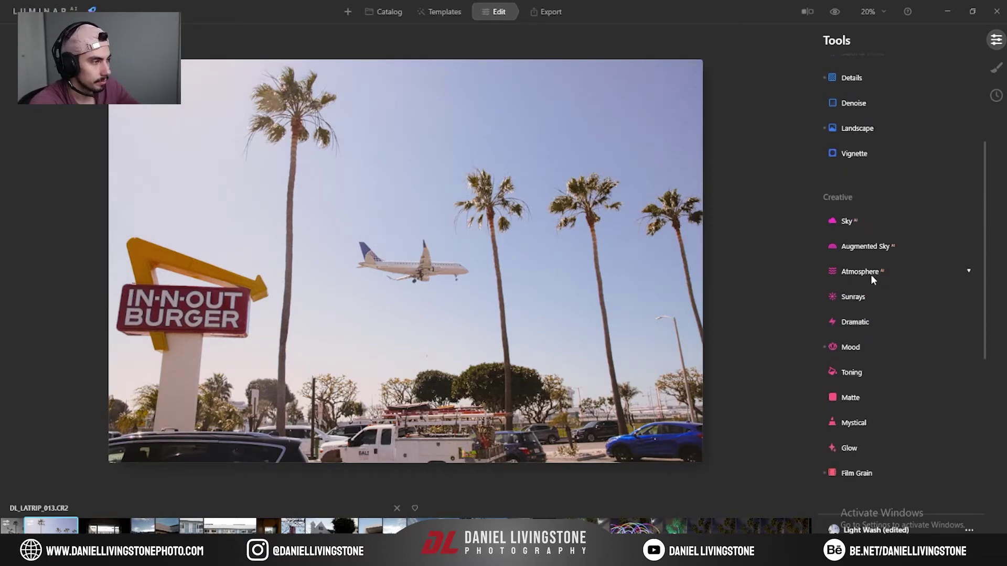
{"action": "scroll", "coordinate": [873, 274], "scroll_direction": "up", "scroll_amount": 2}
{"action": "scroll", "coordinate": [873, 274], "scroll_direction": "down", "scroll_amount": 8}
{"action": "scroll", "coordinate": [911, 309], "scroll_direction": "up", "scroll_amount": 8}
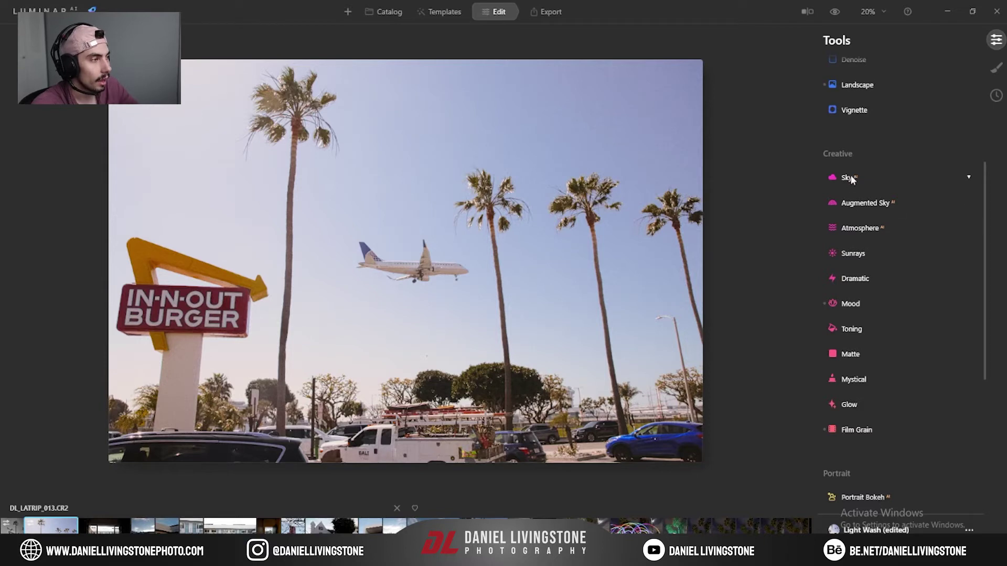
{"action": "scroll", "coordinate": [846, 410], "scroll_direction": "down", "scroll_amount": 2}
{"action": "scroll", "coordinate": [860, 407], "scroll_direction": "down", "scroll_amount": 5}
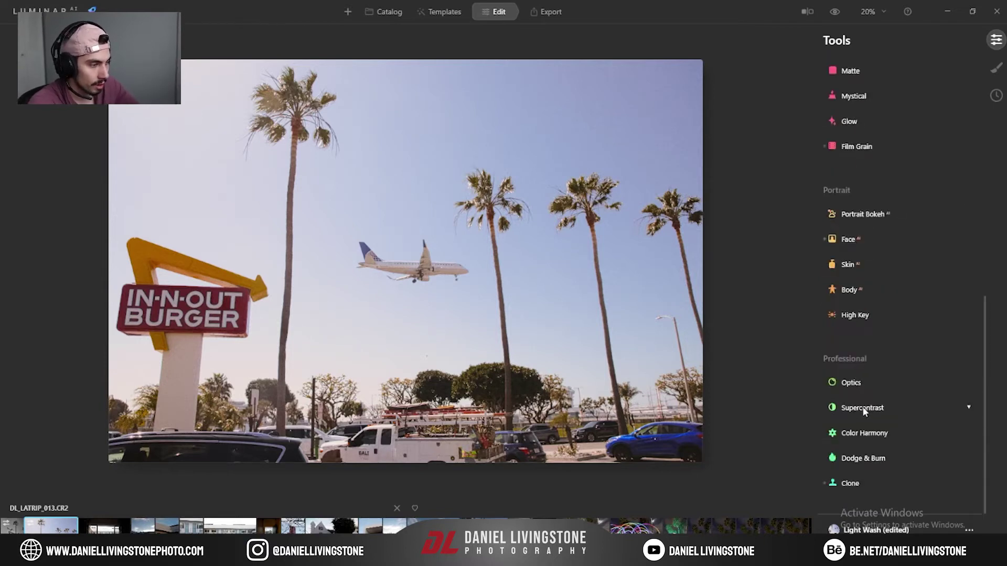
{"action": "scroll", "coordinate": [860, 370], "scroll_direction": "up", "scroll_amount": 8}
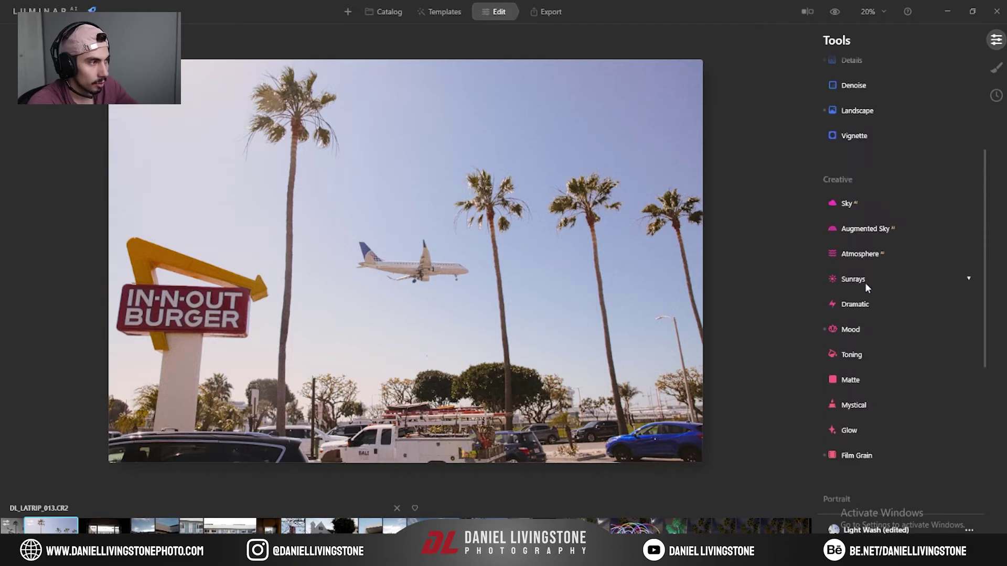
{"action": "scroll", "coordinate": [874, 276], "scroll_direction": "down", "scroll_amount": 2}
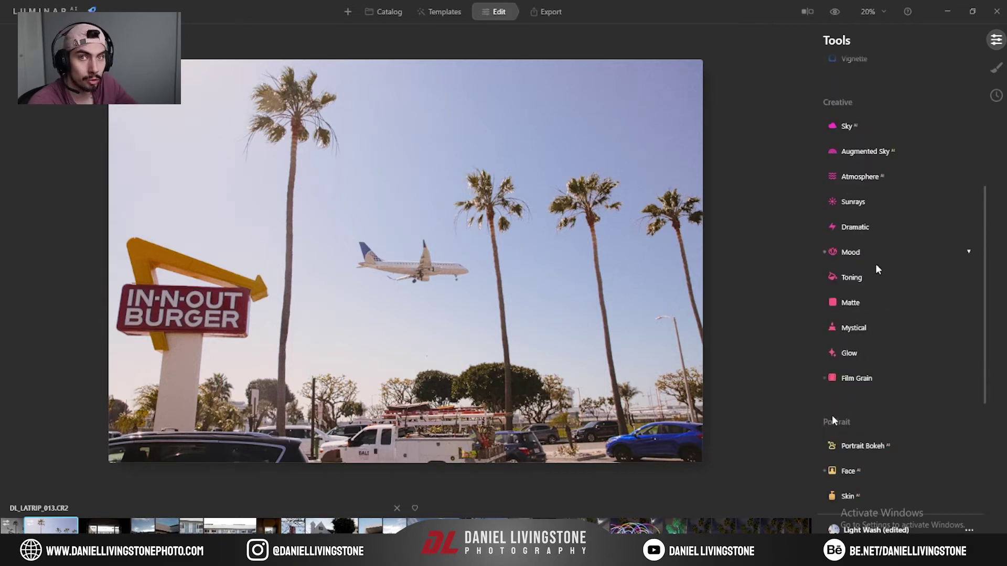
Replace the sky with the suggested Sunset Clouds 3 and inspect the masking around the airplane at 100% zoom.
{"action": "scroll", "coordinate": [876, 267], "scroll_direction": "up", "scroll_amount": 2}
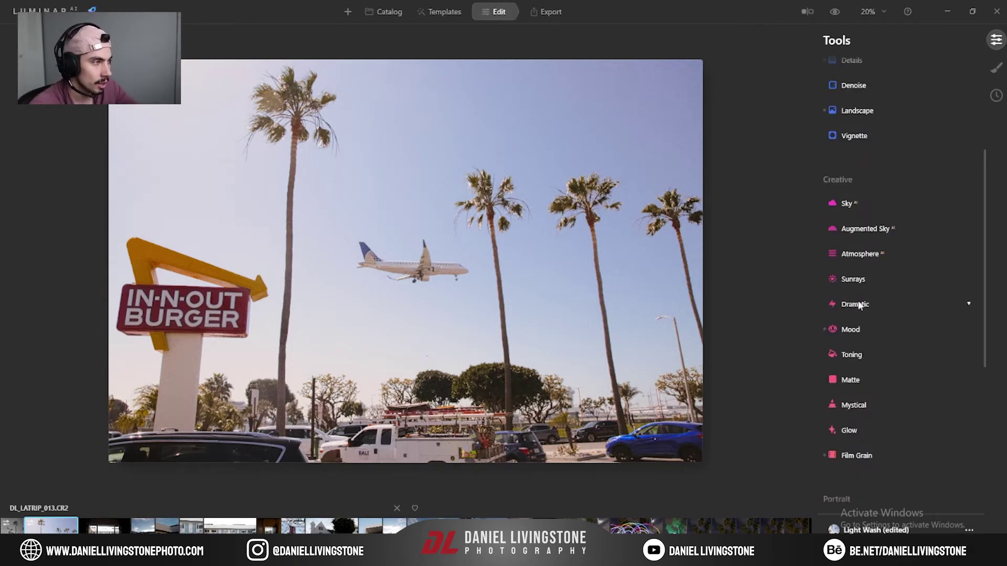
{"action": "left_click", "coordinate": [847, 204]}
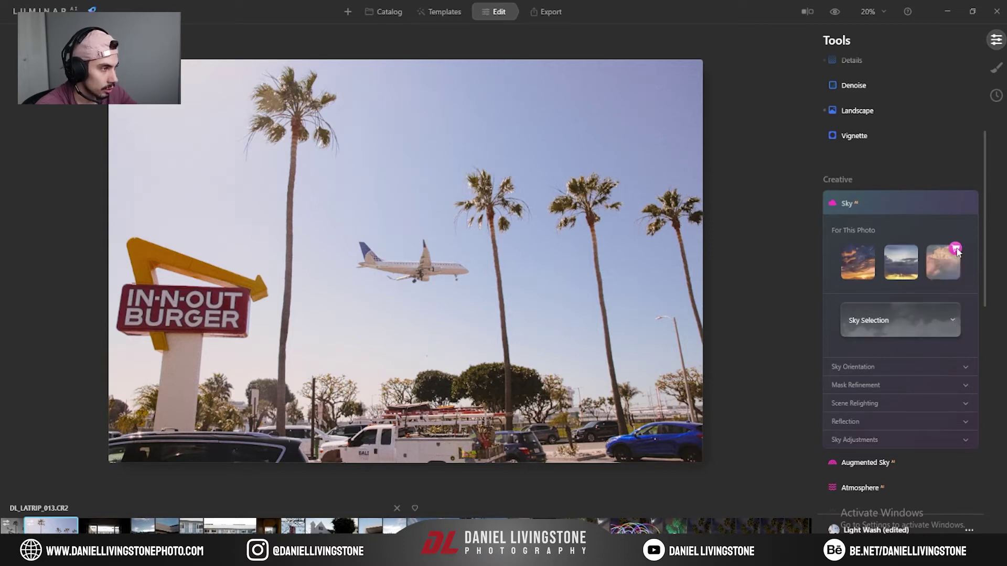
{"action": "left_click", "coordinate": [856, 266]}
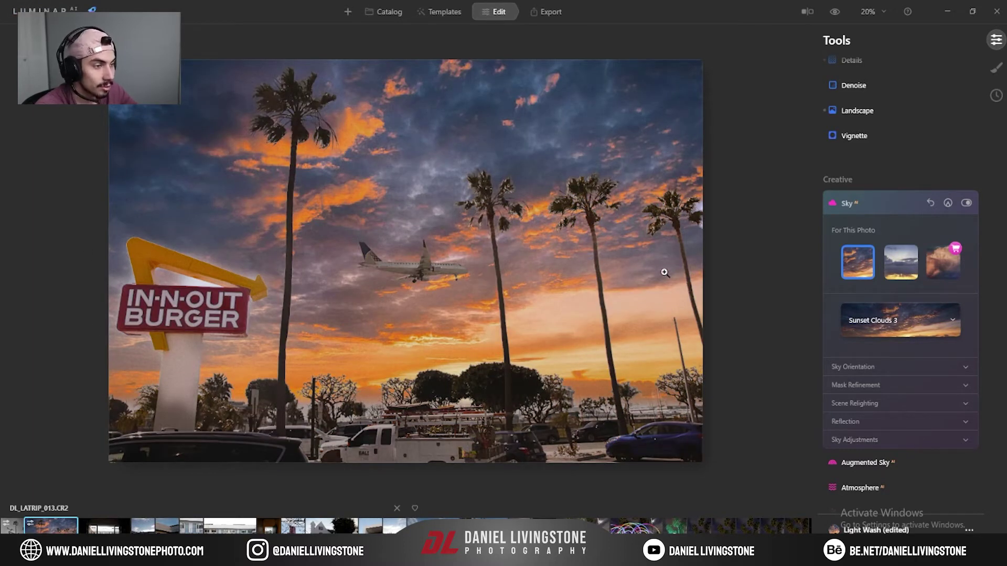
{"action": "left_click", "coordinate": [427, 272]}
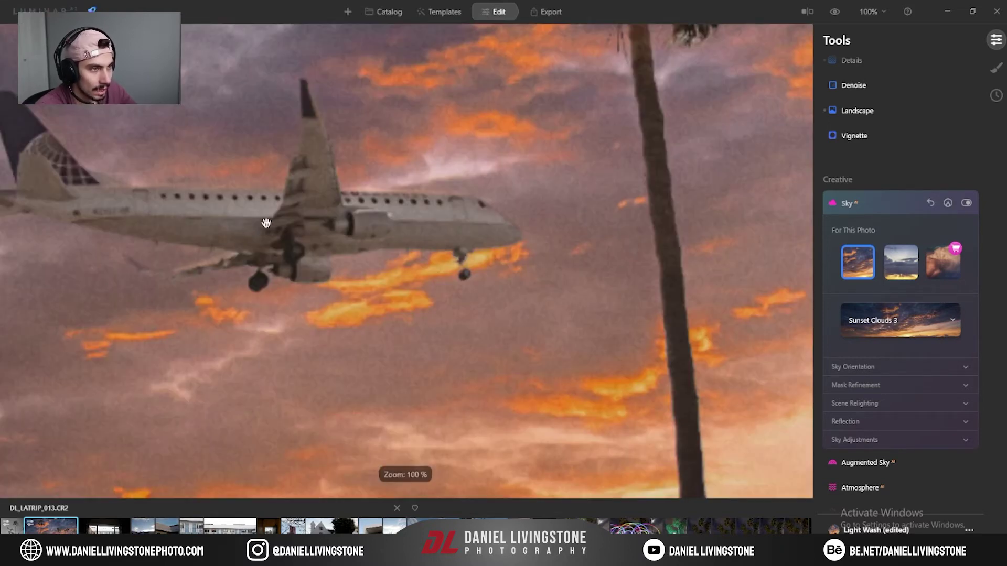
{"action": "left_click_drag", "start_coordinate": [260, 223], "coordinate": [341, 254]}
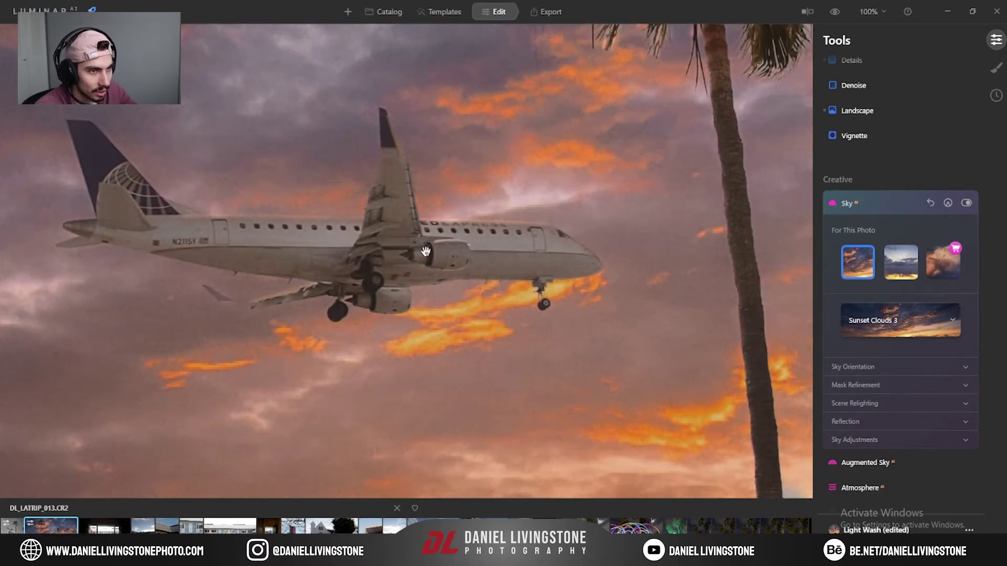
{"action": "left_click", "coordinate": [653, 272]}
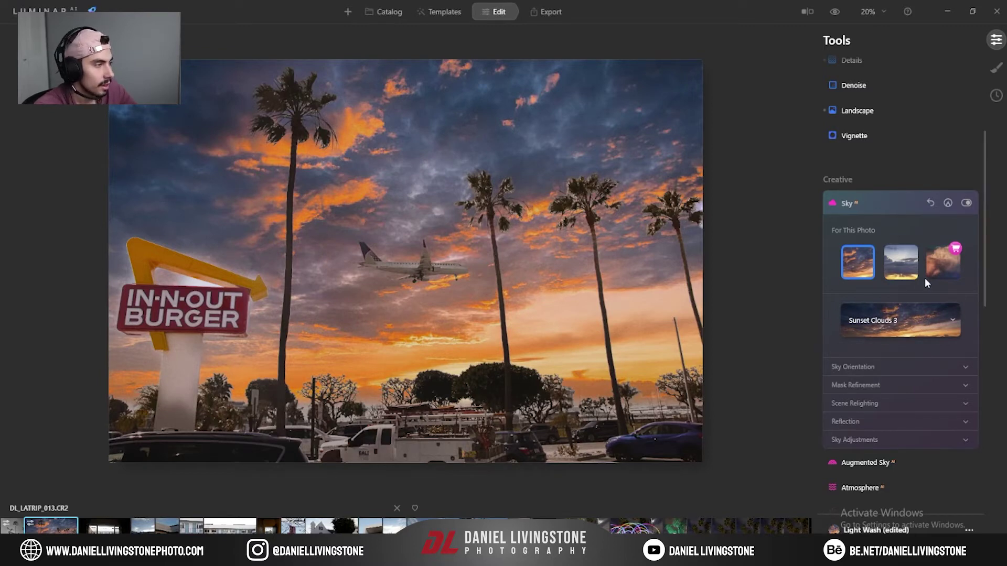
Try the suggested Dramatic Sky 6, inspect the edges of the burger sign at 100% zoom, and expand the Sky Orientation settings.
{"action": "left_click", "coordinate": [903, 264]}
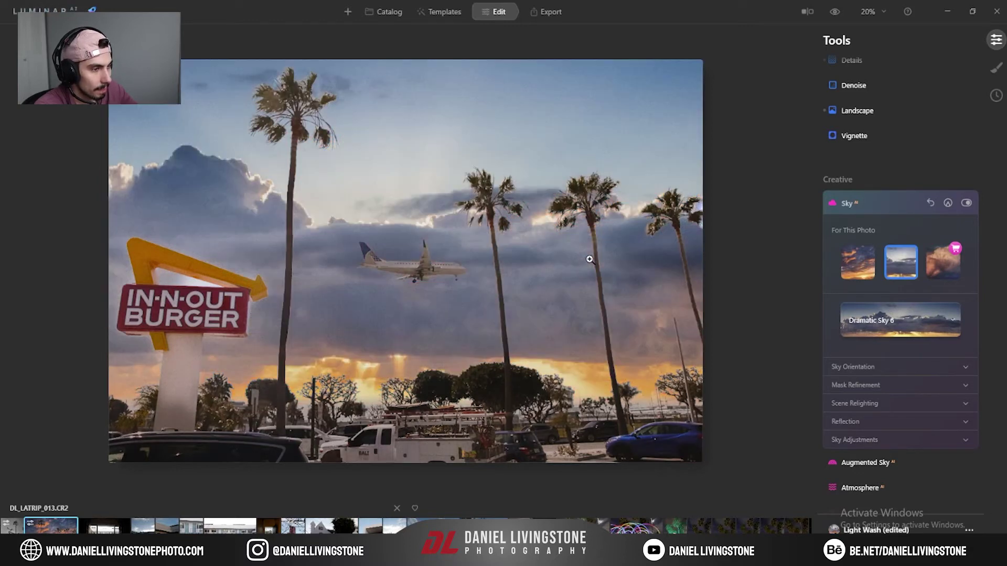
{"action": "left_click", "coordinate": [215, 298]}
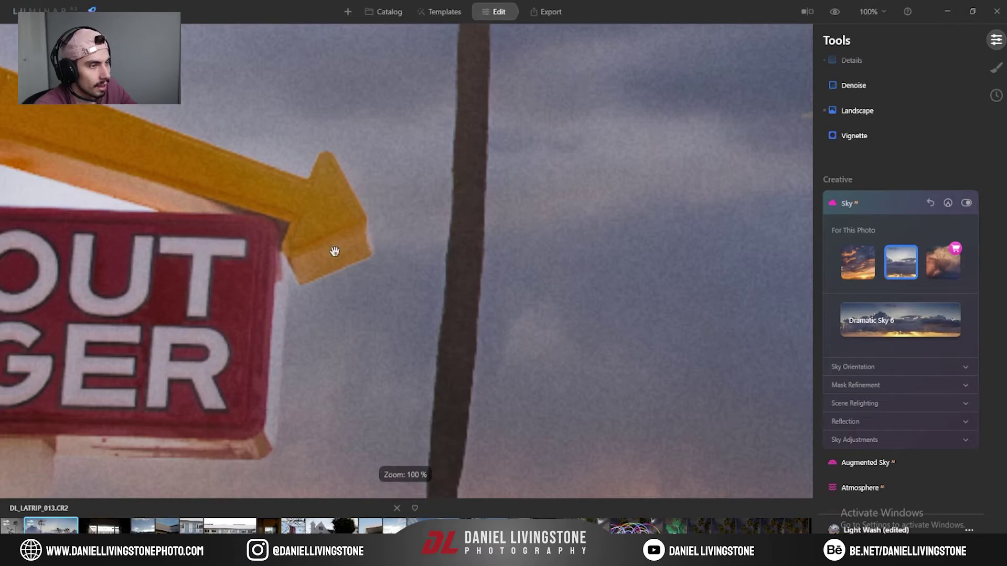
{"action": "left_click", "coordinate": [413, 233]}
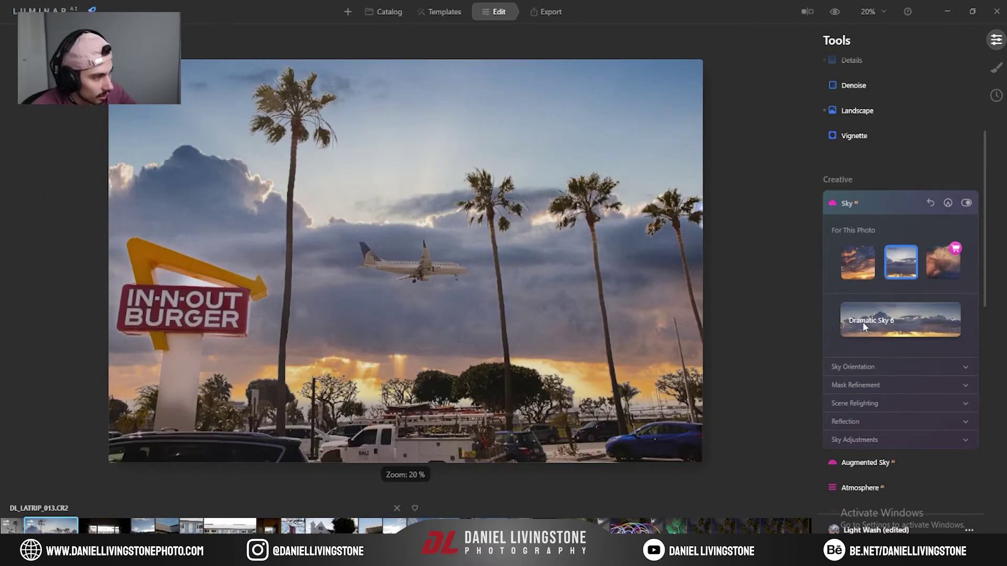
{"action": "left_click", "coordinate": [923, 368]}
Look through the Power of Light sky pack's previews in the web store, close its page, and return to Luminar AI.
{"action": "left_click", "coordinate": [937, 276]}
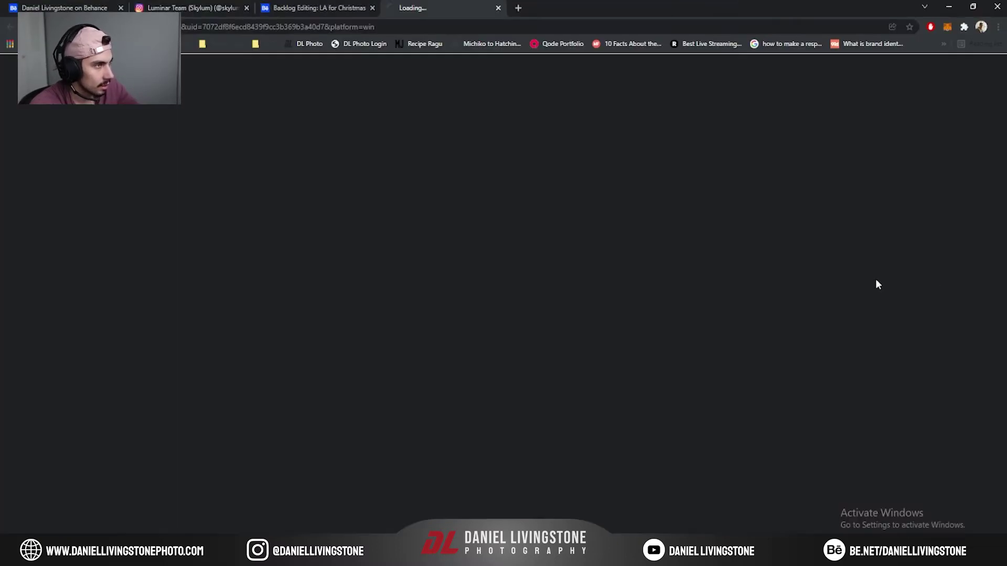
{"action": "scroll", "coordinate": [612, 247], "scroll_direction": "down", "scroll_amount": 2}
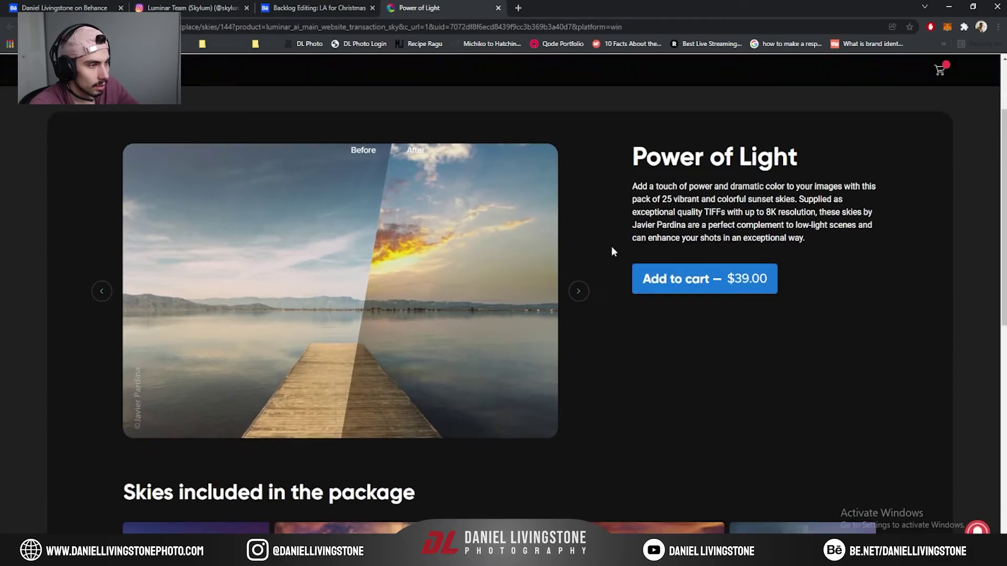
{"action": "left_click", "coordinate": [578, 292]}
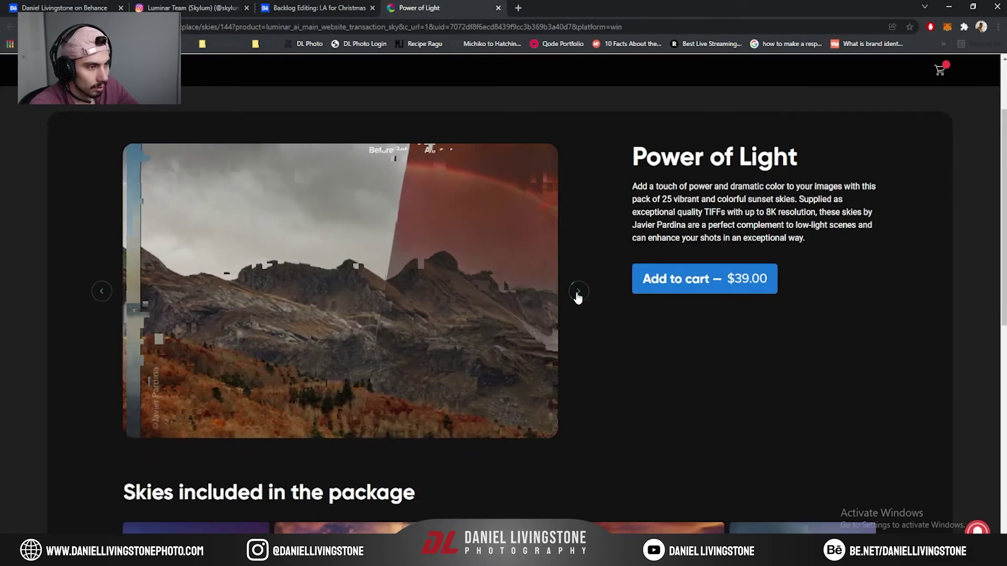
{"action": "left_click", "coordinate": [577, 293]}
{"action": "left_click", "coordinate": [578, 293]}
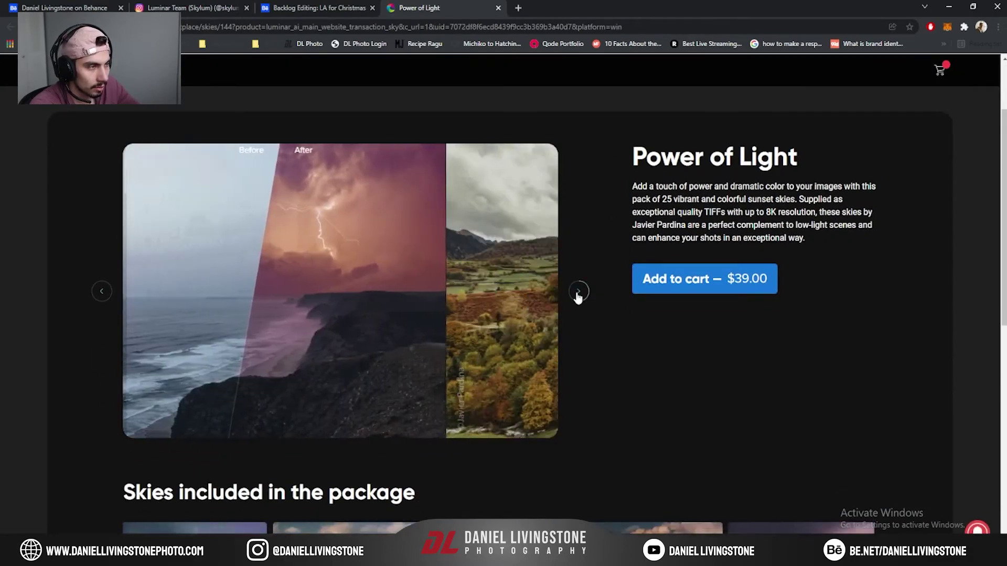
{"action": "scroll", "coordinate": [596, 319], "scroll_direction": "down", "scroll_amount": 8}
{"action": "scroll", "coordinate": [603, 321], "scroll_direction": "down", "scroll_amount": 2}
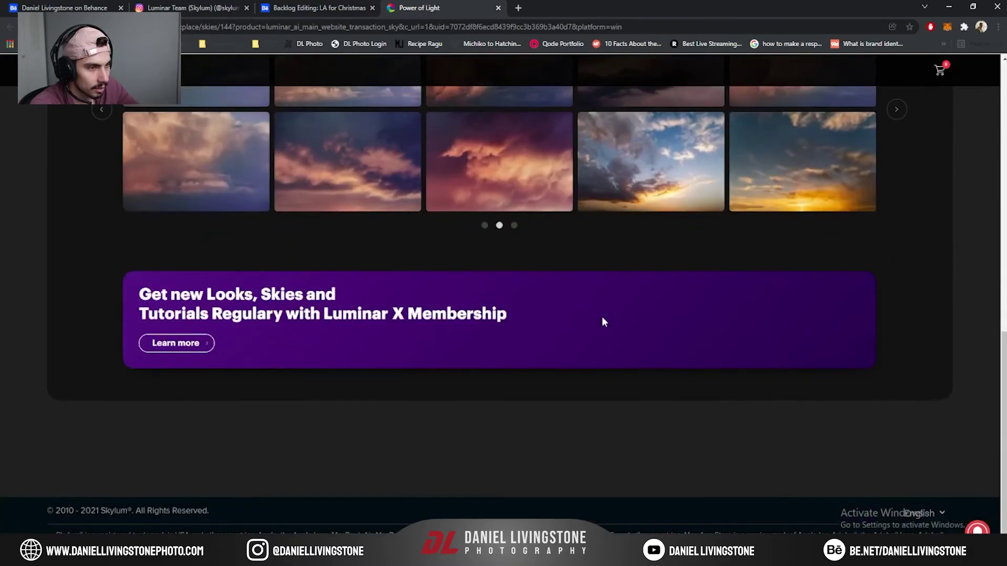
{"action": "scroll", "coordinate": [603, 322], "scroll_direction": "up", "scroll_amount": 10}
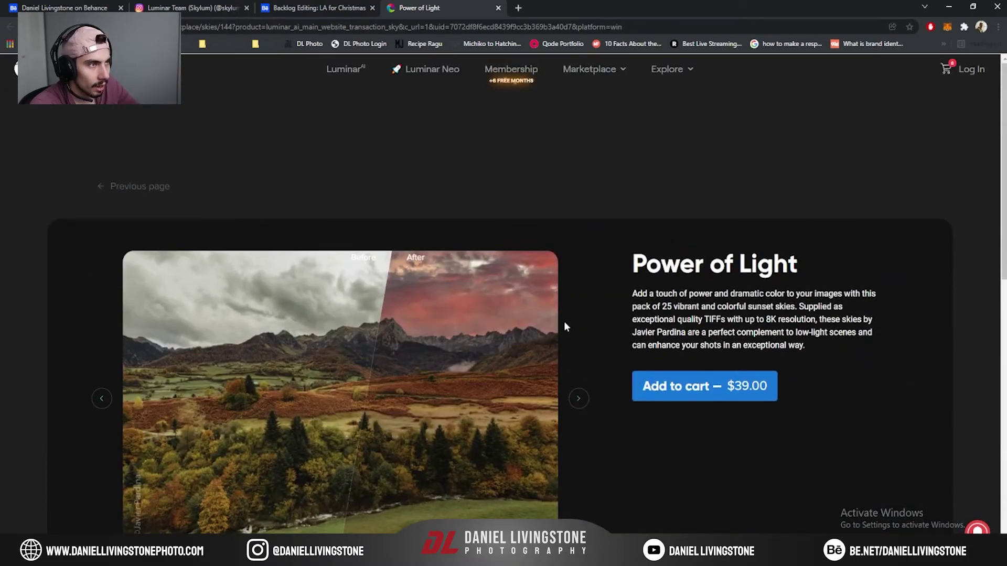
{"action": "scroll", "coordinate": [567, 343], "scroll_direction": "down", "scroll_amount": 2}
{"action": "left_click", "coordinate": [498, 8]}
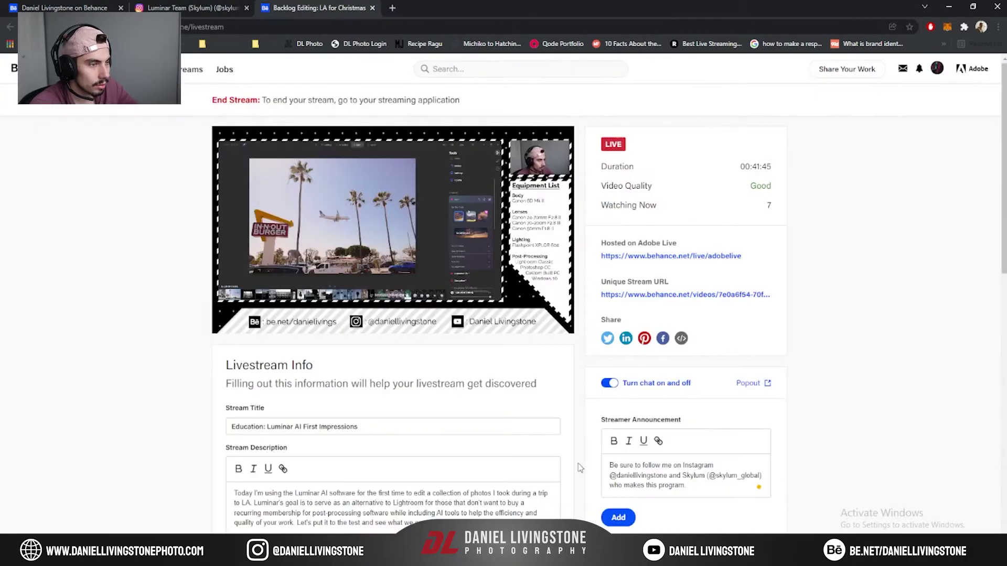
{"action": "scroll", "coordinate": [568, 454], "scroll_direction": "down", "scroll_amount": 3}
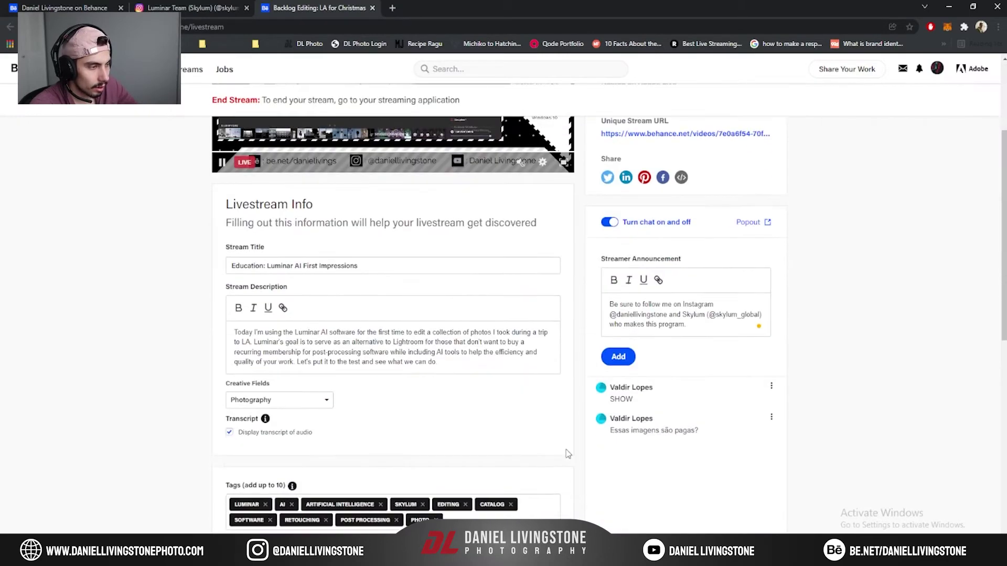
{"action": "key", "text": "alt+Tab"}
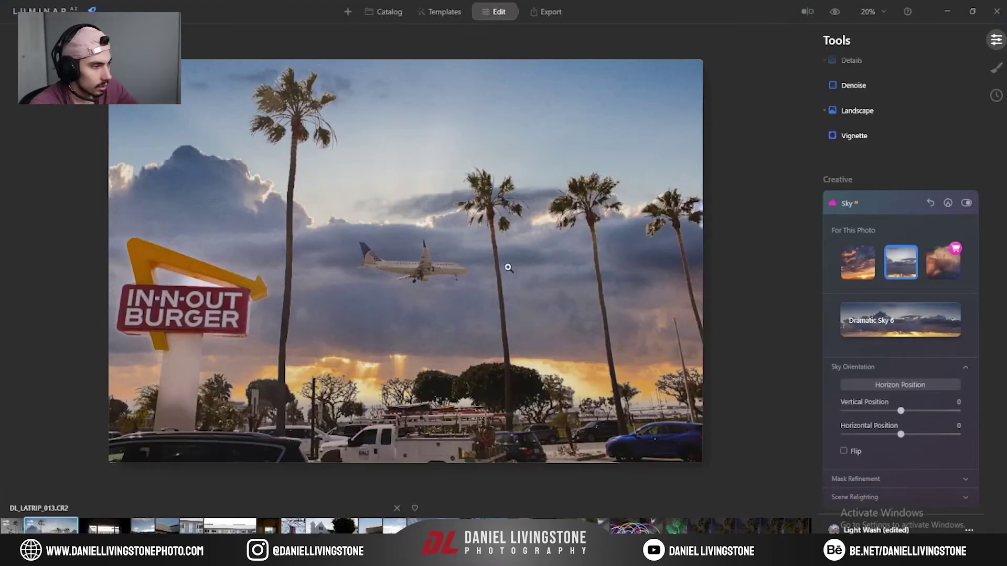
Compare the suggested Sunset Clouds 3 and Dramatic Sky 6 skies on the photo.
{"action": "left_click", "coordinate": [957, 321]}
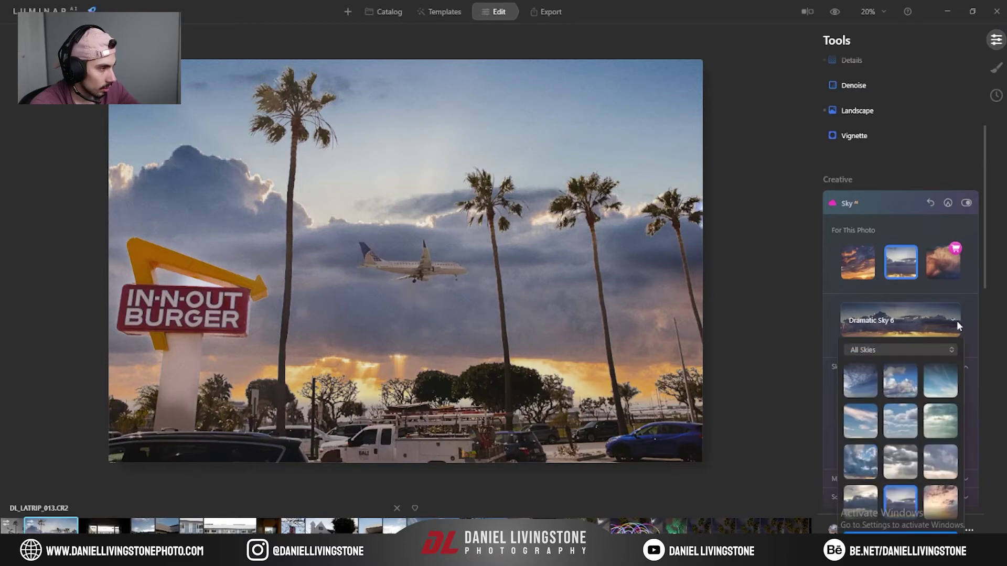
{"action": "left_click", "coordinate": [857, 265]}
{"action": "left_click", "coordinate": [902, 263]}
Try Blue Sky 1 and Blue Sky 5 from the full sky collection as replacement skies.
{"action": "left_click", "coordinate": [953, 320]}
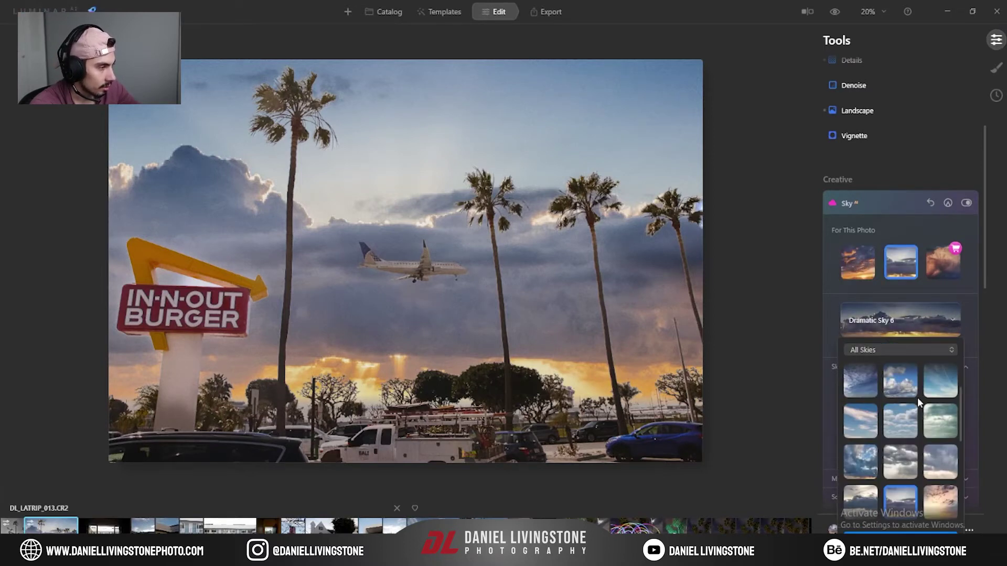
{"action": "scroll", "coordinate": [918, 400], "scroll_direction": "up", "scroll_amount": 3}
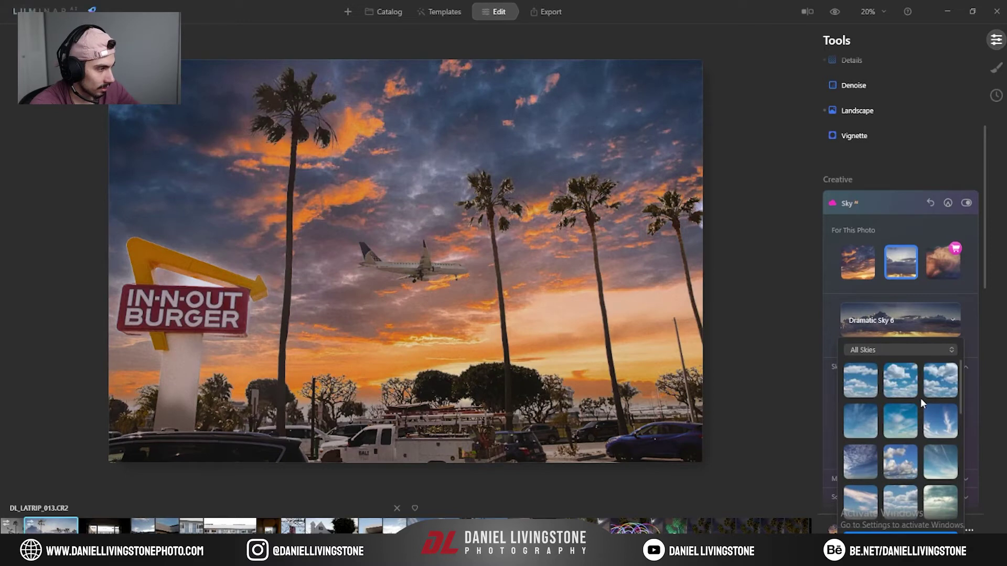
{"action": "left_click", "coordinate": [861, 386]}
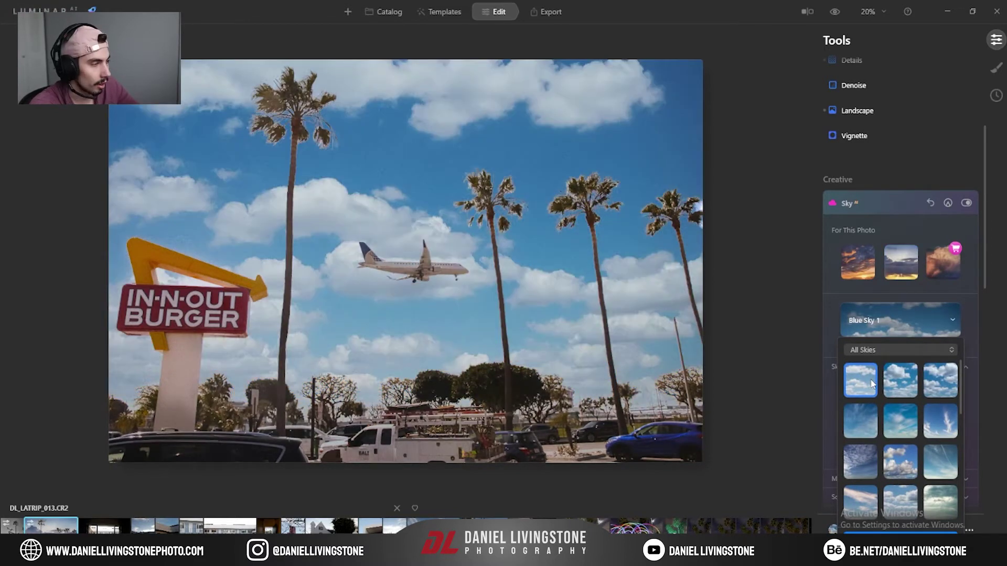
{"action": "left_click", "coordinate": [910, 423]}
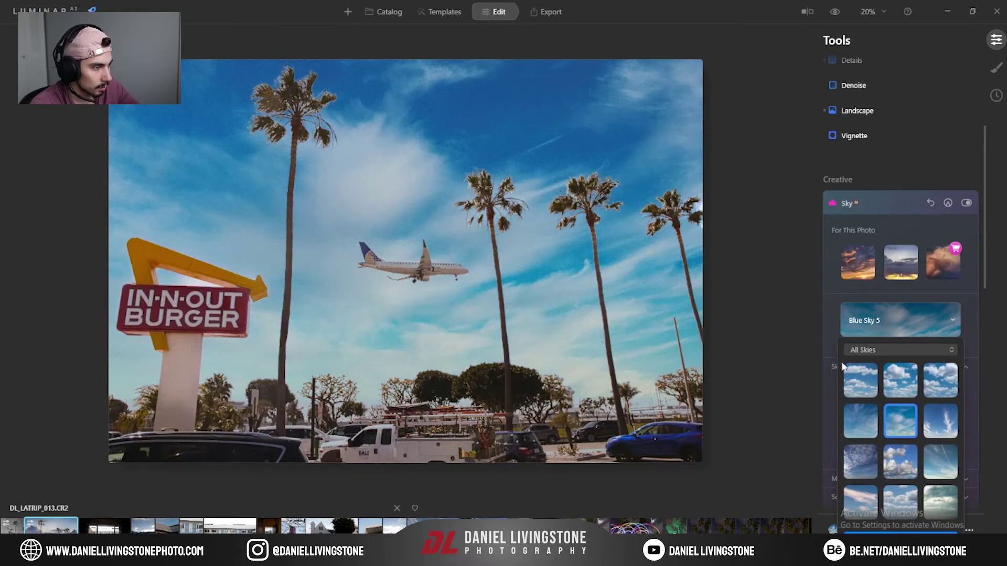
Replace the photo's sky with Bright Blue Sky 2 from the full sky collection.
{"action": "scroll", "coordinate": [860, 420], "scroll_direction": "down", "scroll_amount": 1}
{"action": "scroll", "coordinate": [891, 451], "scroll_direction": "down", "scroll_amount": 2}
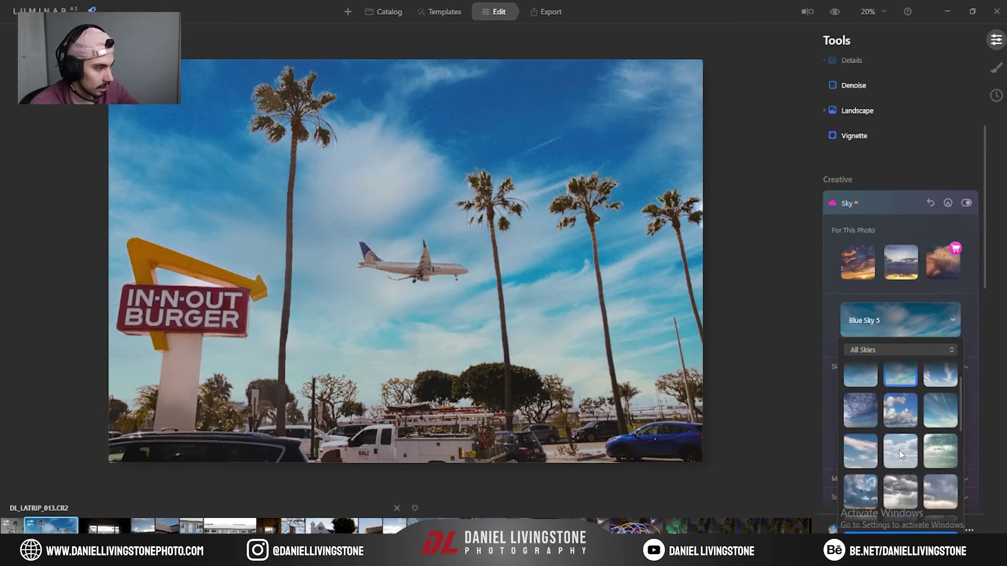
{"action": "left_click", "coordinate": [862, 435]}
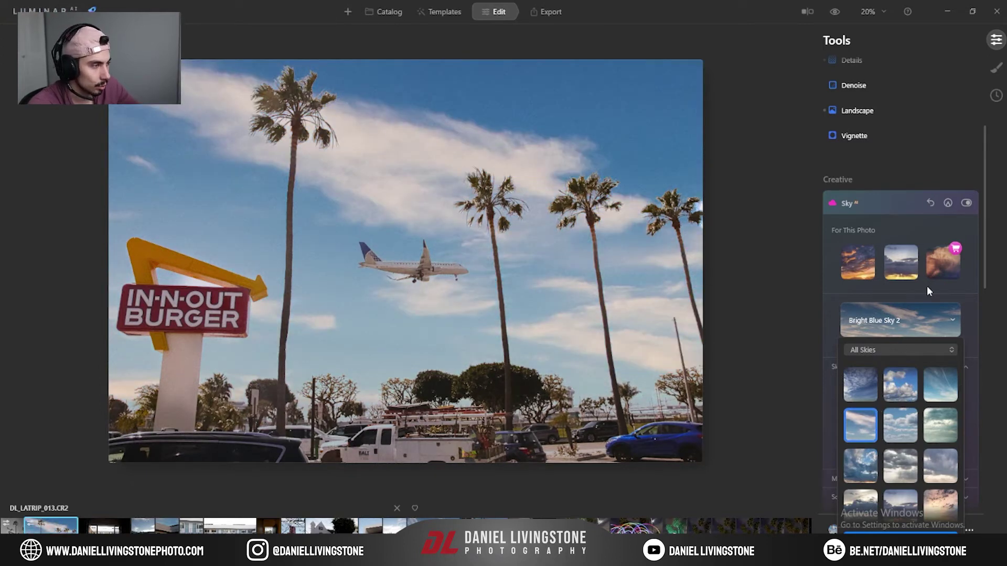
{"action": "left_click", "coordinate": [953, 319]}
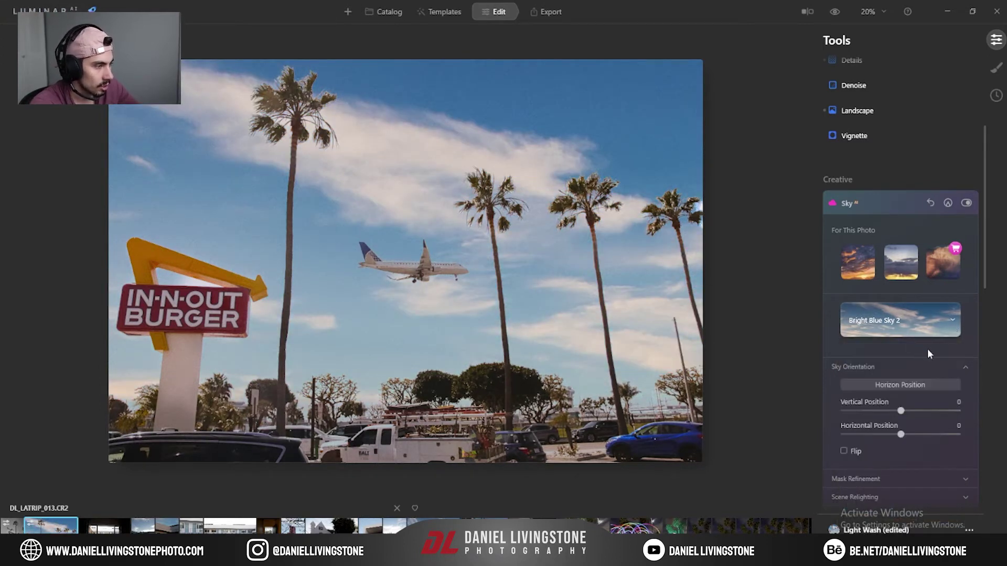
Lower the sky's horizon position to the level of the white truck's roof, and try the sky flipped before restoring its direction.
{"action": "left_click", "coordinate": [894, 385]}
{"action": "left_click_drag", "start_coordinate": [401, 374], "coordinate": [404, 410]}
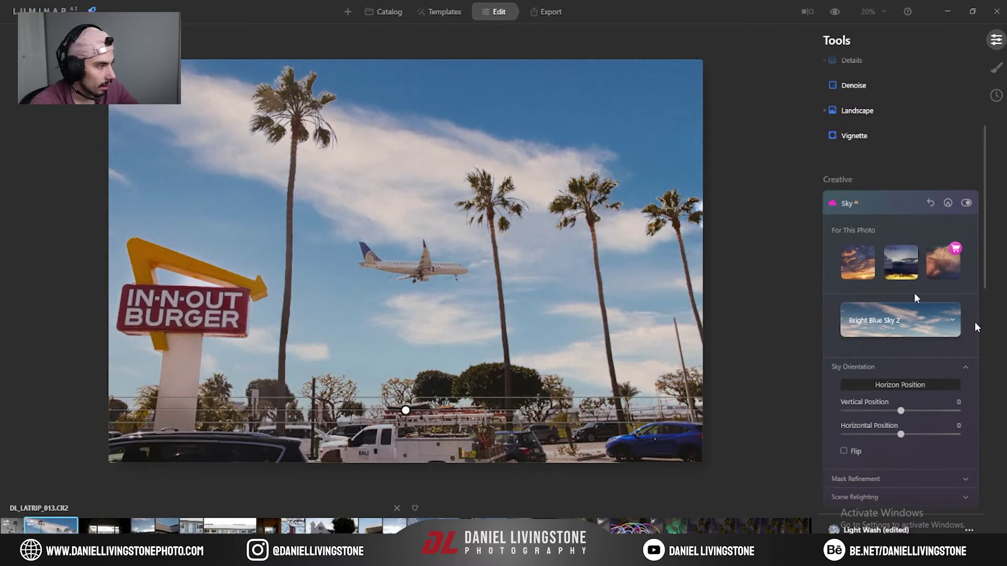
{"action": "scroll", "coordinate": [914, 293], "scroll_direction": "down", "scroll_amount": 3}
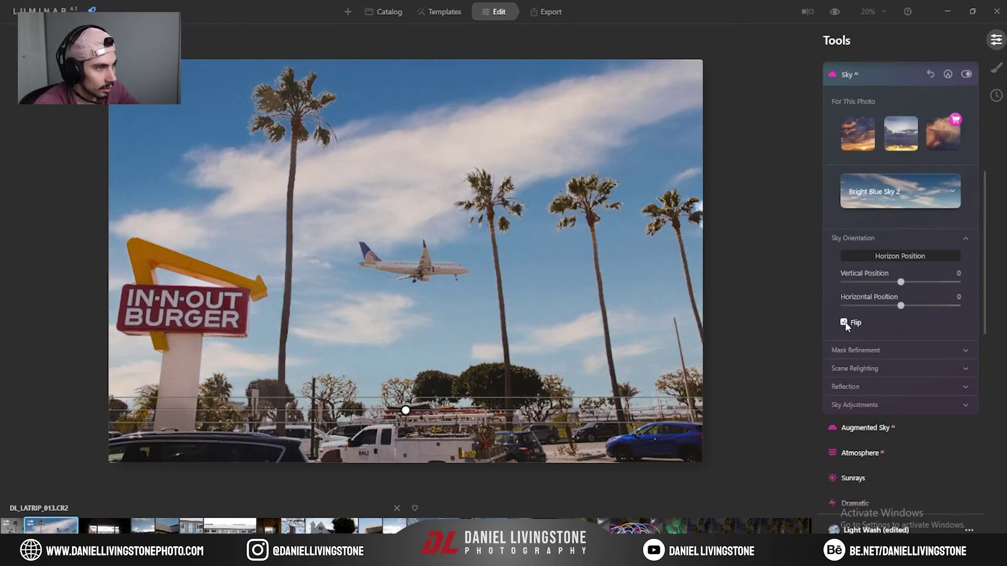
{"action": "left_click", "coordinate": [844, 322]}
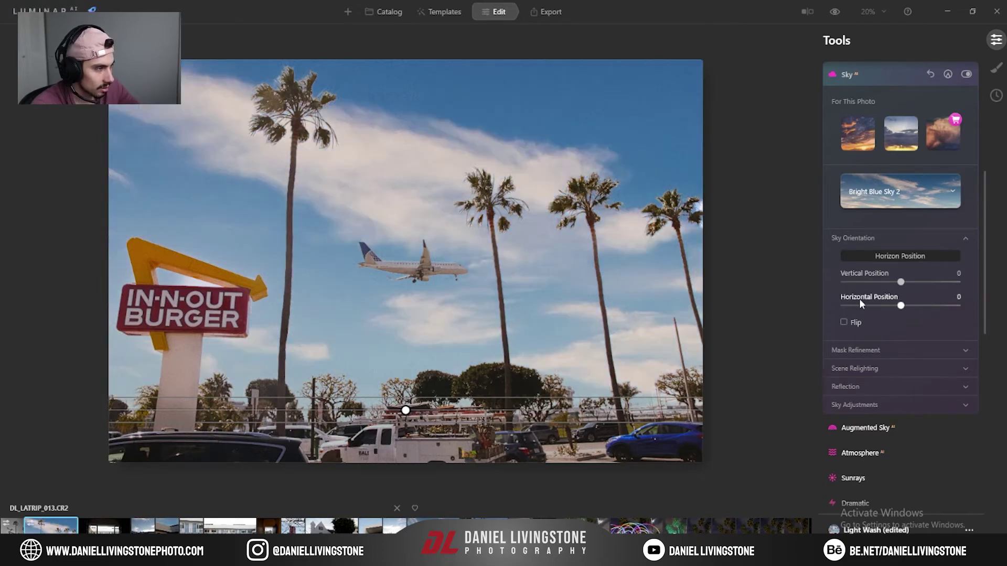
Expand Mask Refinement and Scene Relighting, and try Relight Strength at 100 with Relight Saturation at 88.
{"action": "left_click", "coordinate": [922, 349]}
{"action": "scroll", "coordinate": [937, 347], "scroll_direction": "down", "scroll_amount": 1}
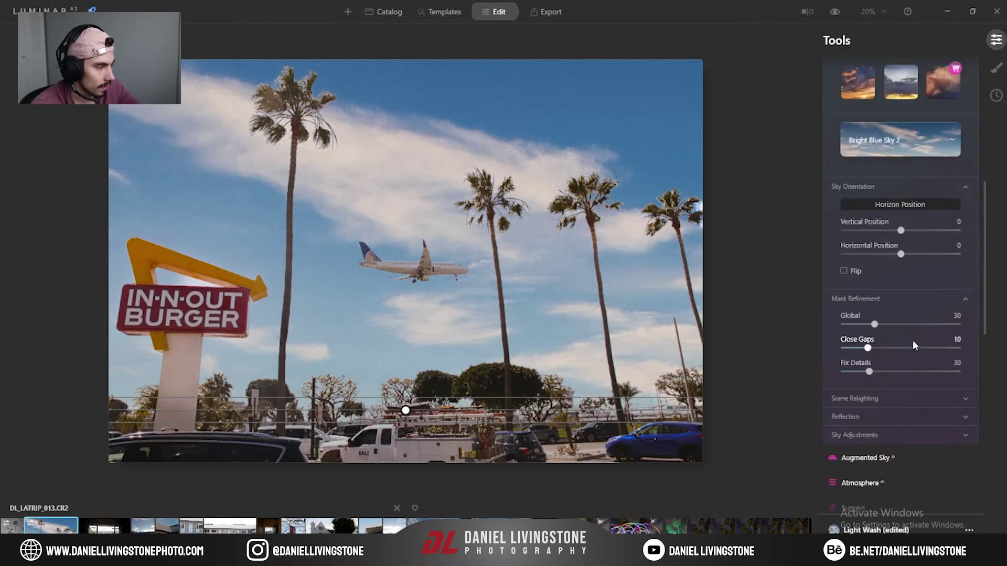
{"action": "left_click", "coordinate": [911, 398]}
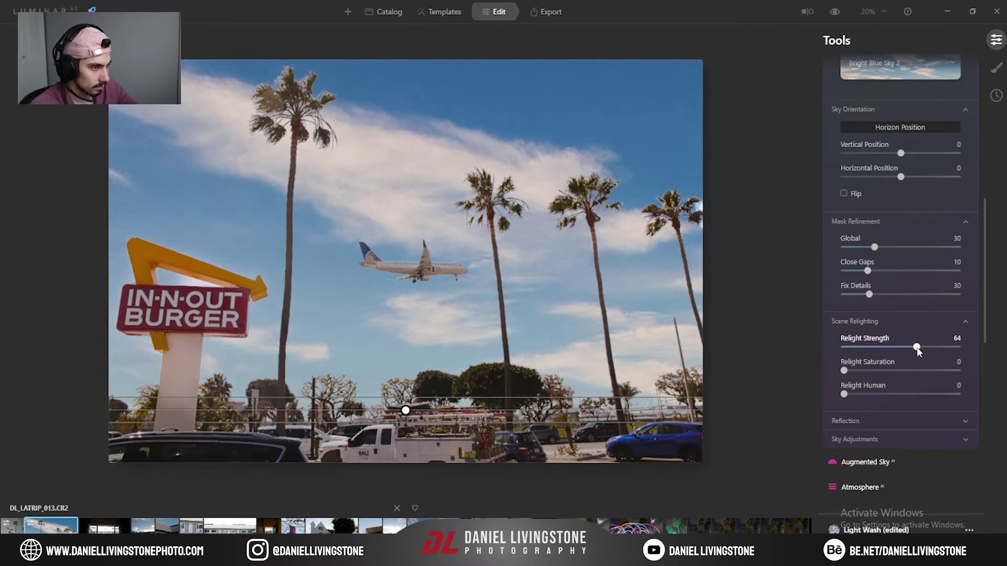
{"action": "left_click_drag", "start_coordinate": [917, 348], "coordinate": [958, 348]}
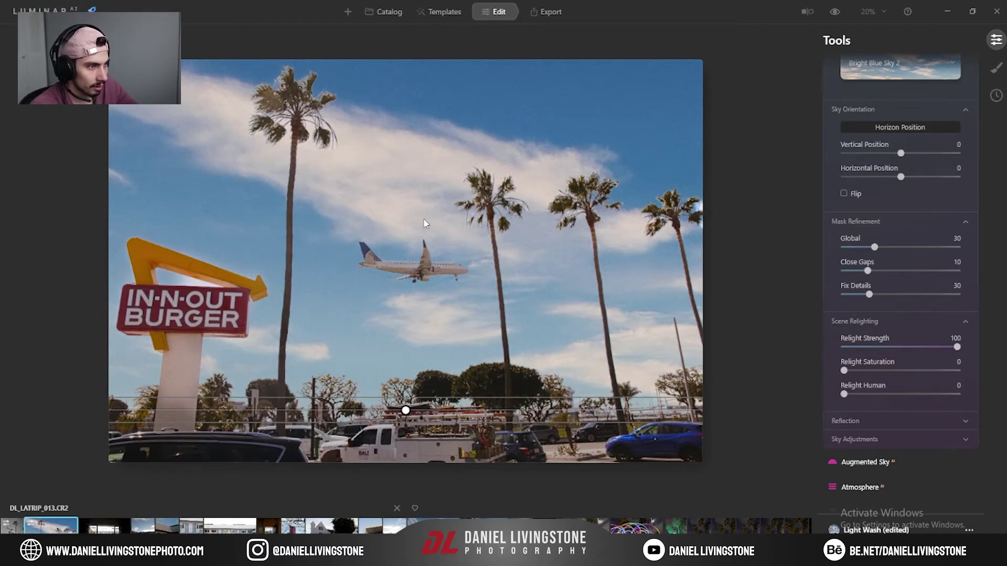
{"action": "left_click", "coordinate": [944, 373]}
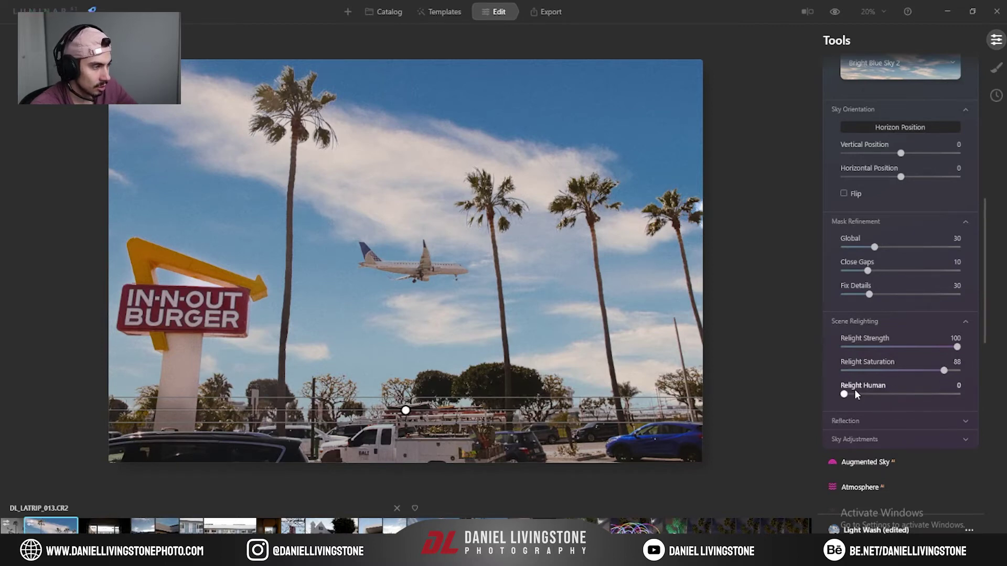
{"action": "double_click", "coordinate": [909, 394]}
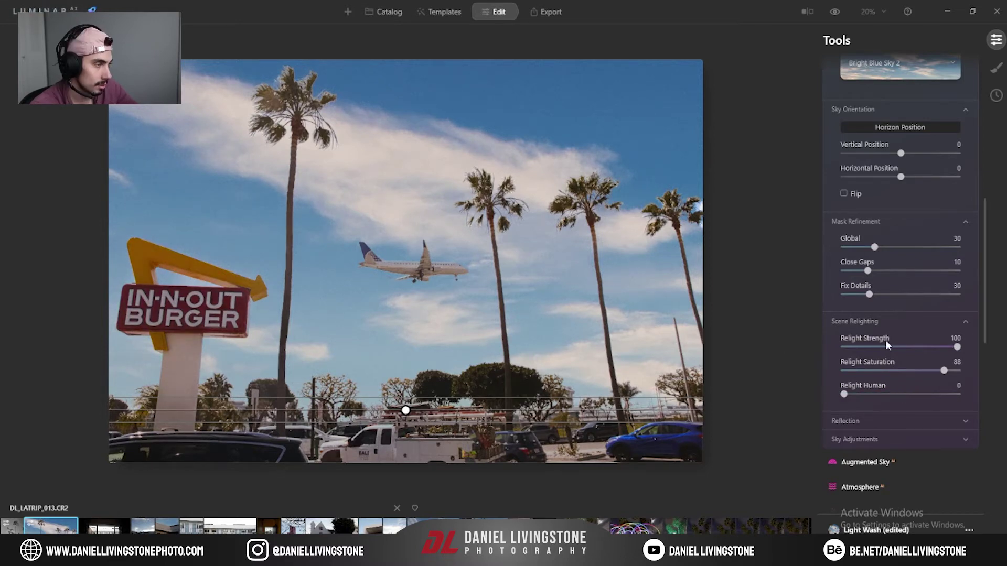
Reset Relight Strength to its default of 20 and set Relight Saturation to 100.
{"action": "double_click", "coordinate": [945, 370]}
{"action": "double_click", "coordinate": [958, 346]}
{"action": "left_click_drag", "start_coordinate": [943, 370], "coordinate": [960, 370]}
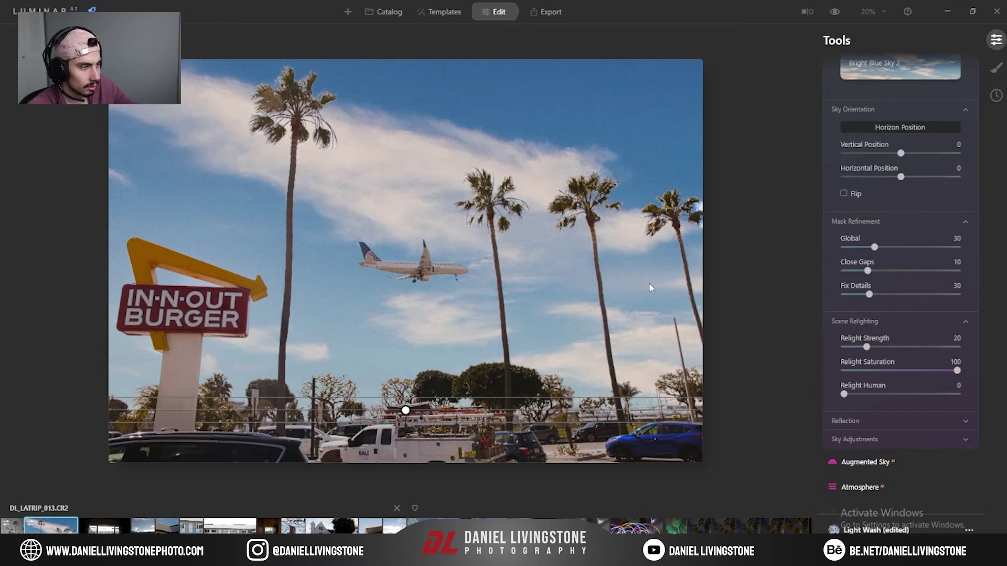
Set both Relight Saturation and Relight Strength to 0 in Scene Relighting.
{"action": "double_click", "coordinate": [957, 372]}
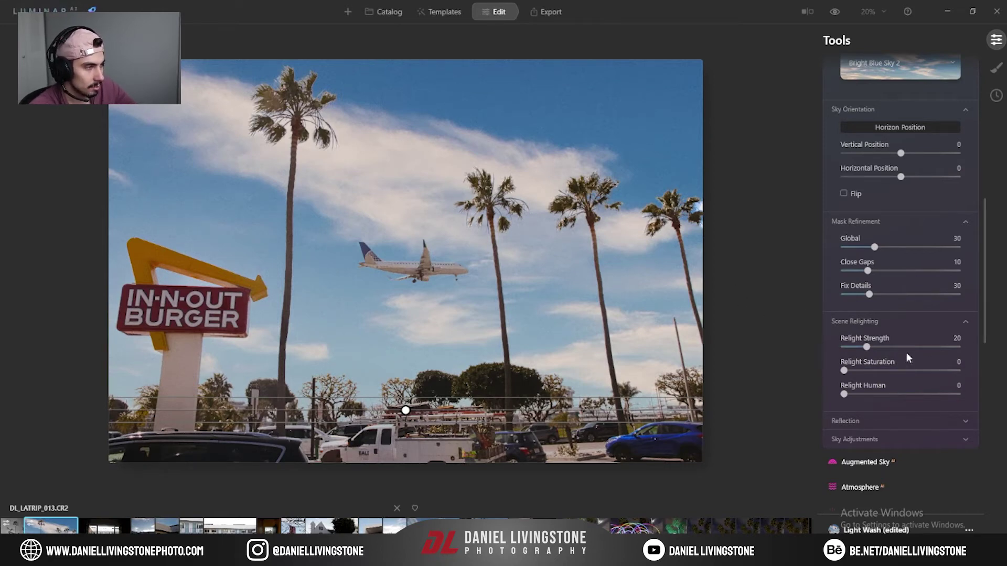
{"action": "double_click", "coordinate": [867, 348]}
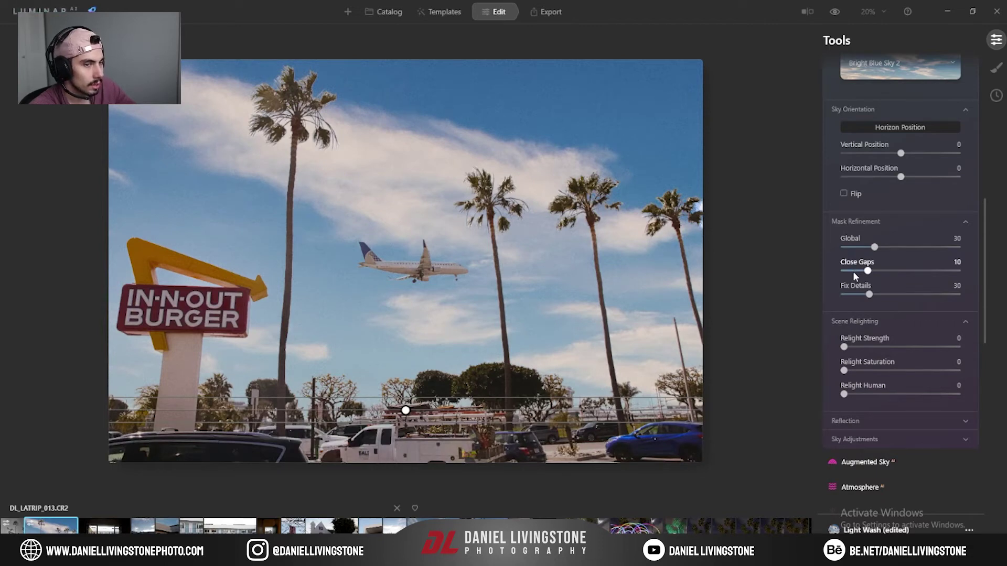
Try Close Gaps at 40, collapse Sky Orientation, and try the mask refinement minimums: Global 4, Close Gaps 2 and Fix Details 10.
{"action": "left_click_drag", "start_coordinate": [868, 272], "coordinate": [994, 275]}
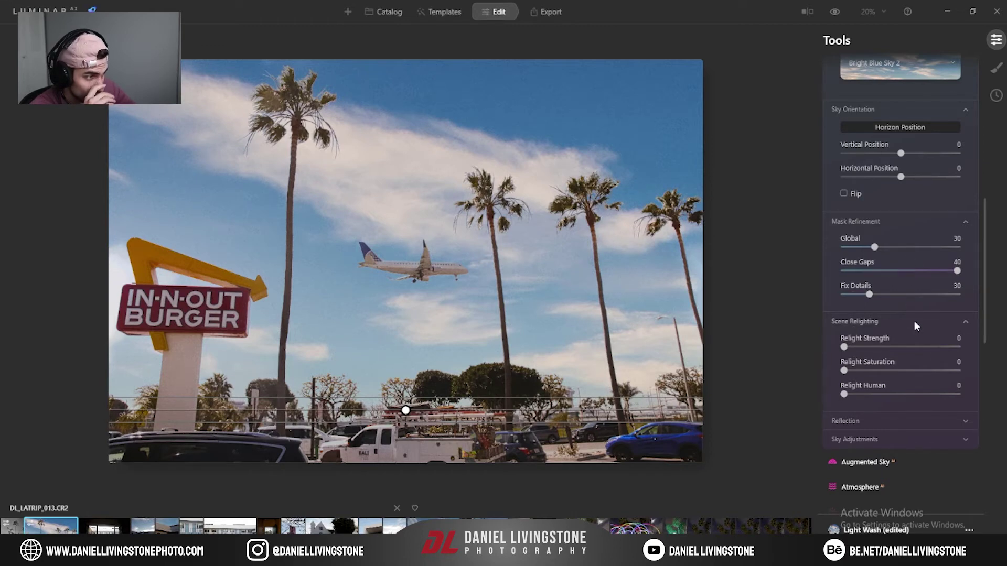
{"action": "left_click", "coordinate": [964, 110]}
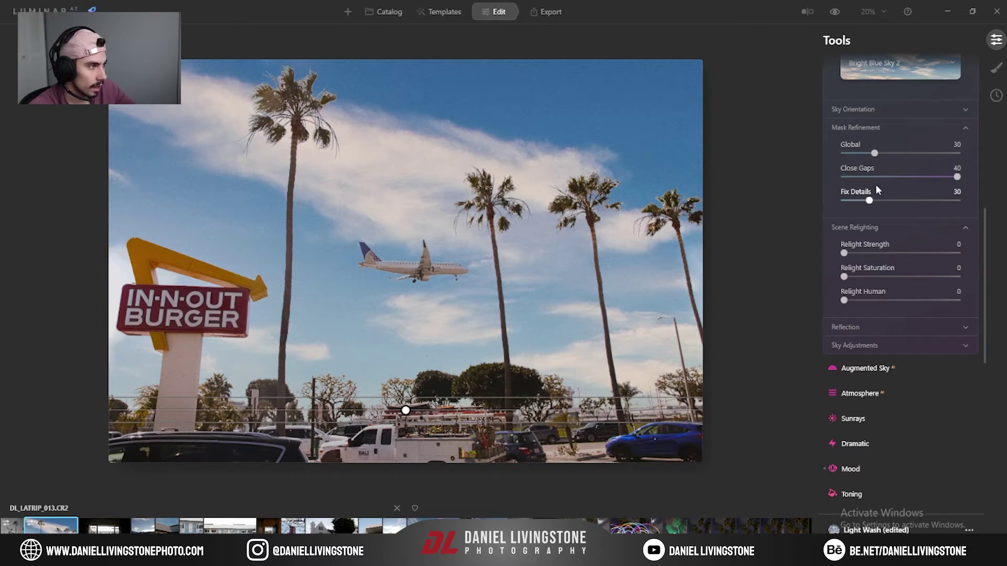
{"action": "left_click_drag", "start_coordinate": [957, 177], "coordinate": [841, 153]}
{"action": "left_click_drag", "start_coordinate": [882, 200], "coordinate": [842, 201]}
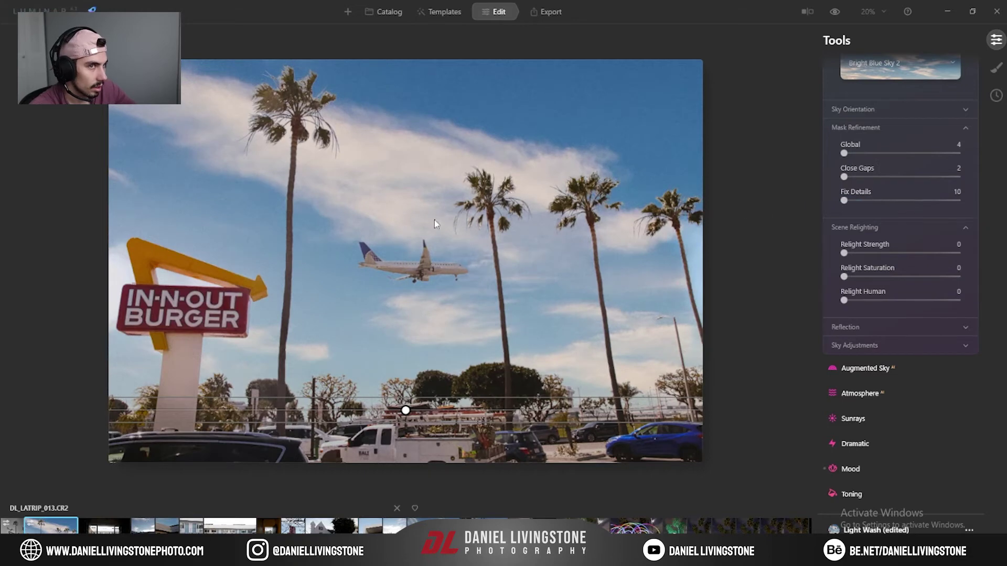
Compare the photo with the Sky AI effect off and on, and return Relight Human to 0.
{"action": "scroll", "coordinate": [901, 183], "scroll_direction": "up", "scroll_amount": 3}
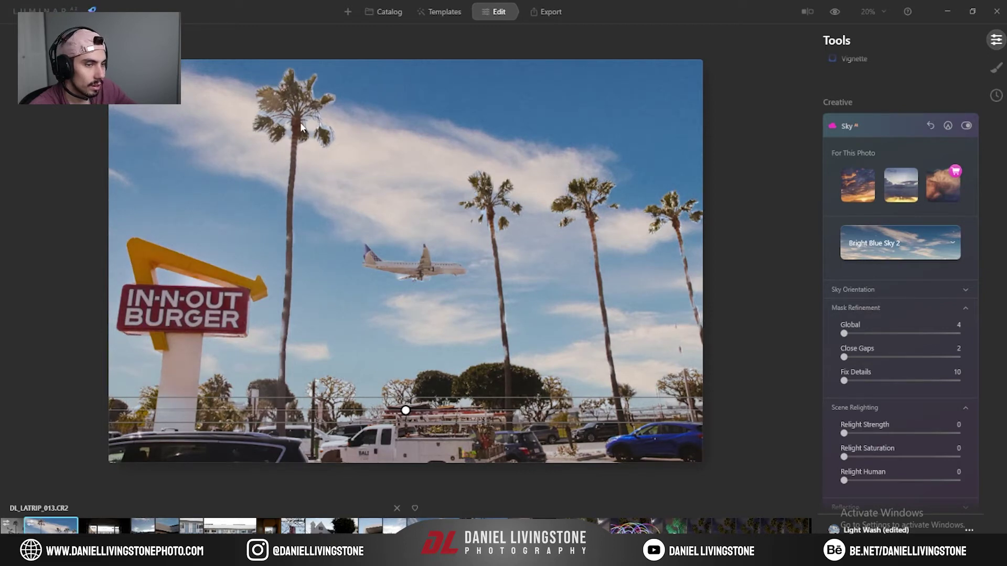
{"action": "left_click", "coordinate": [966, 126]}
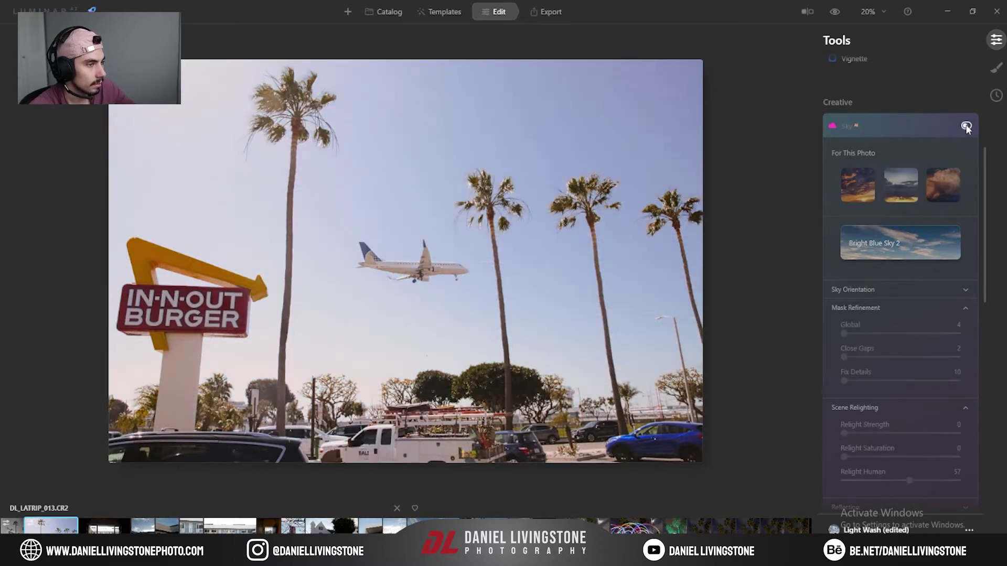
{"action": "left_click", "coordinate": [966, 126]}
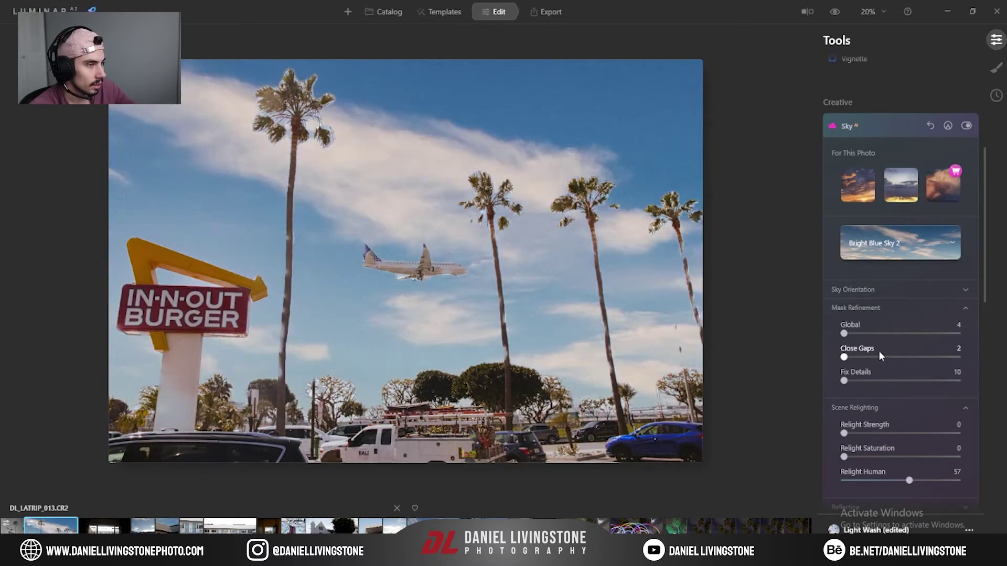
{"action": "left_click_drag", "start_coordinate": [909, 480], "coordinate": [835, 480]}
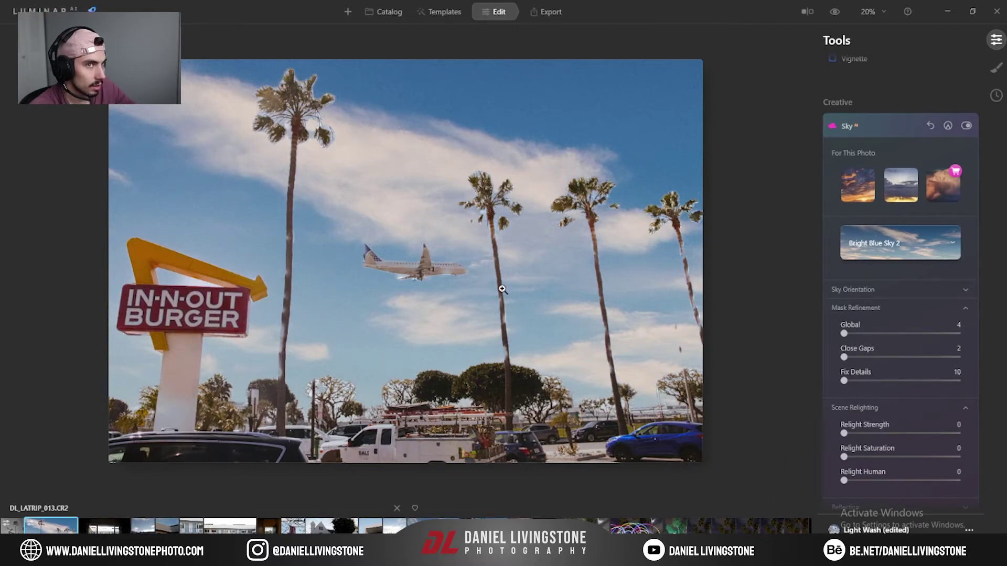
Try Close Gaps at 9 and Fix Details at 56, checking the mask edges around the airplane and nearby palm at 100% zoom.
{"action": "left_click", "coordinate": [420, 258]}
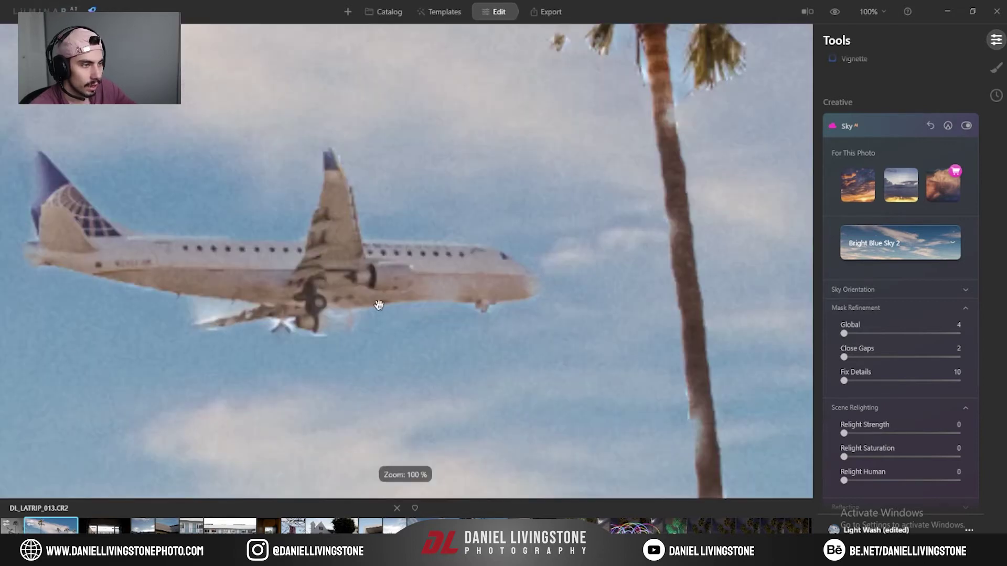
{"action": "left_click_drag", "start_coordinate": [264, 268], "coordinate": [333, 268]}
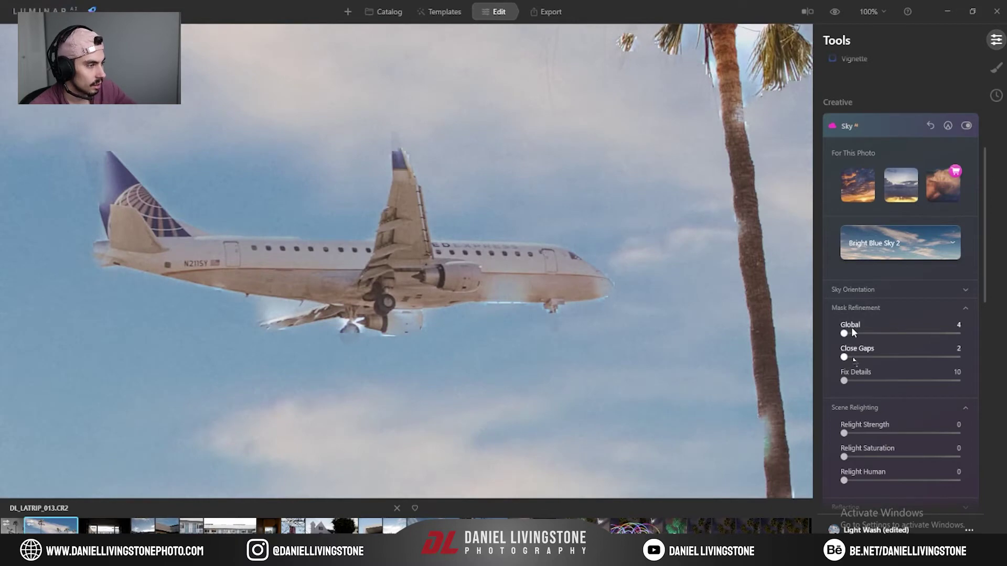
{"action": "left_click_drag", "start_coordinate": [844, 359], "coordinate": [865, 382]}
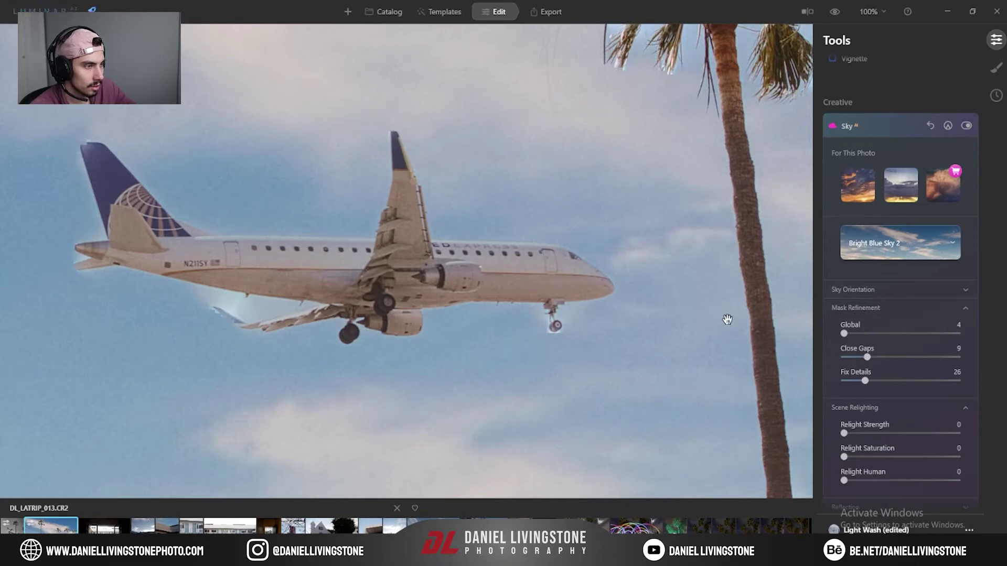
{"action": "left_click_drag", "start_coordinate": [866, 382], "coordinate": [903, 383]}
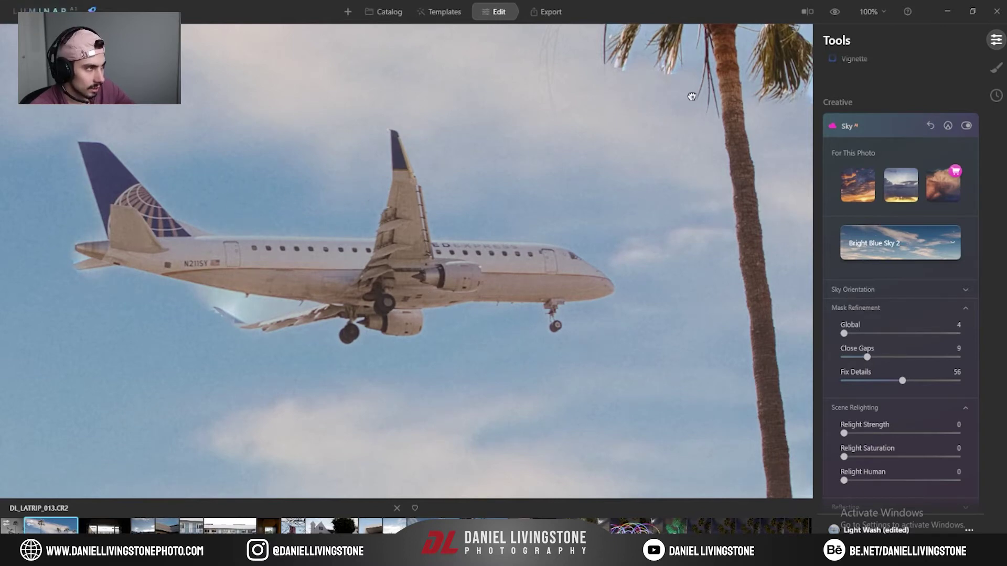
{"action": "left_click_drag", "start_coordinate": [691, 96], "coordinate": [596, 349]}
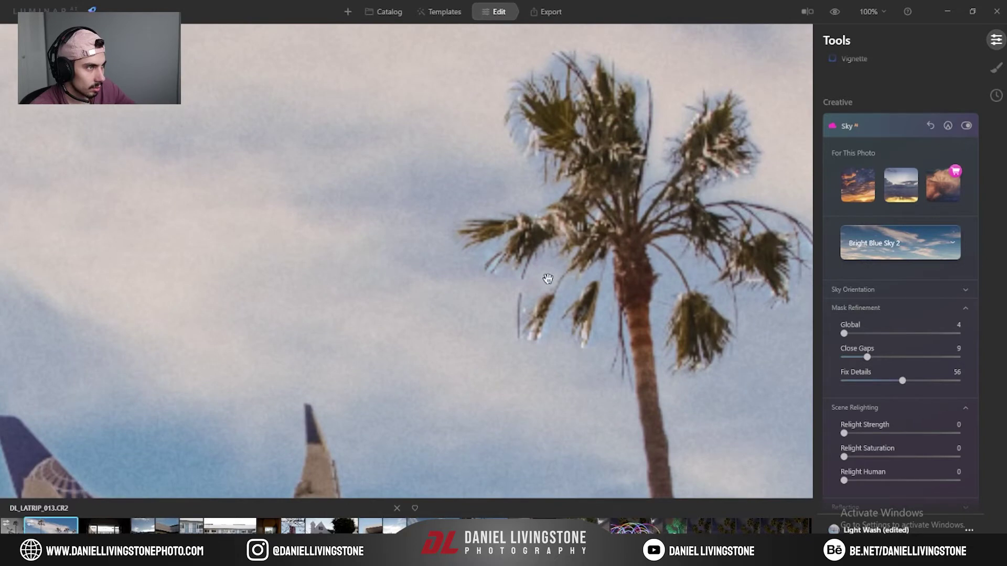
{"action": "left_click_drag", "start_coordinate": [342, 362], "coordinate": [430, 202]}
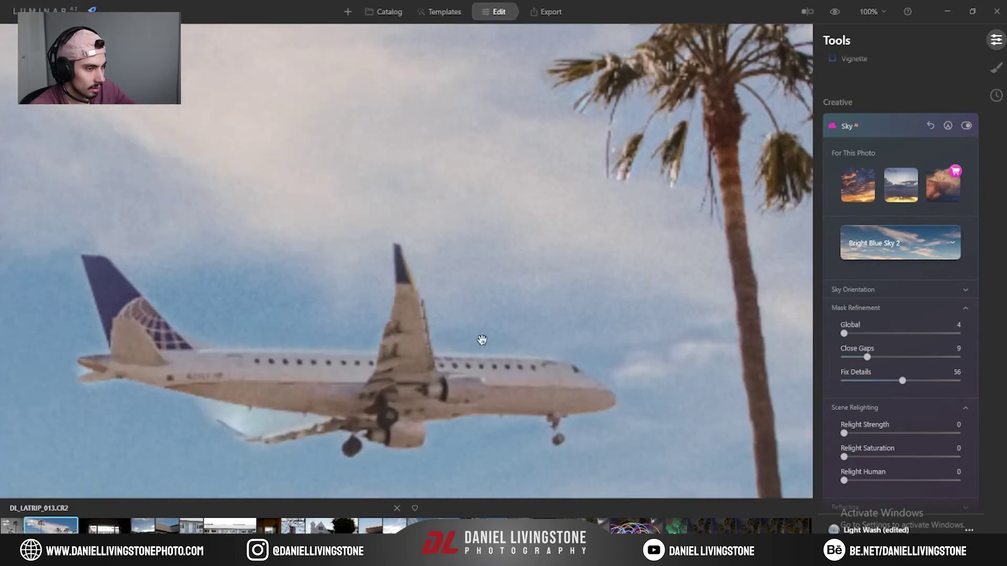
{"action": "left_click_drag", "start_coordinate": [533, 422], "coordinate": [542, 384]}
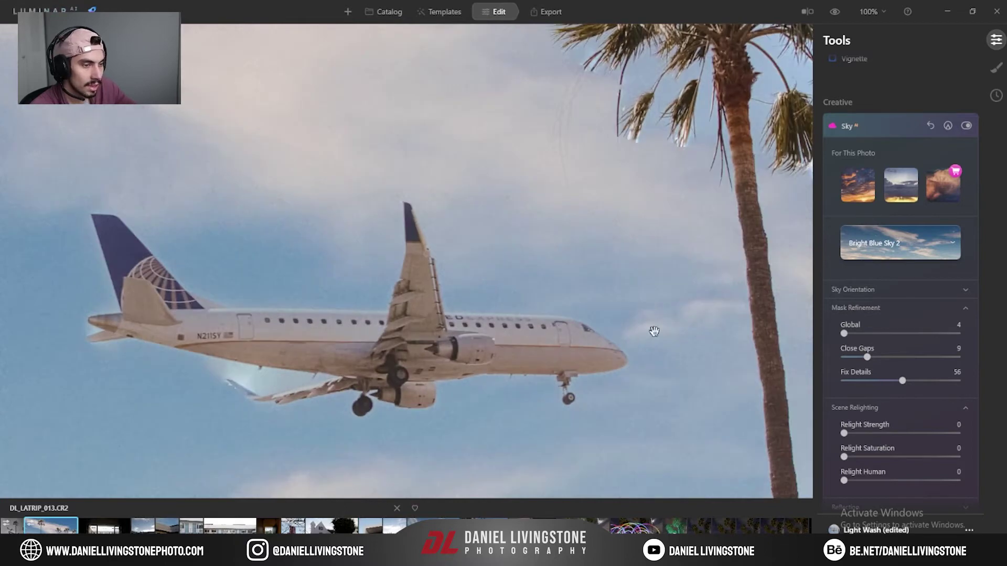
Refine the sky mask with Global at 14, Close Gaps at 20 and Fix Details at 81, checking the airplane and palm edges up close.
{"action": "left_click_drag", "start_coordinate": [855, 336], "coordinate": [860, 338]}
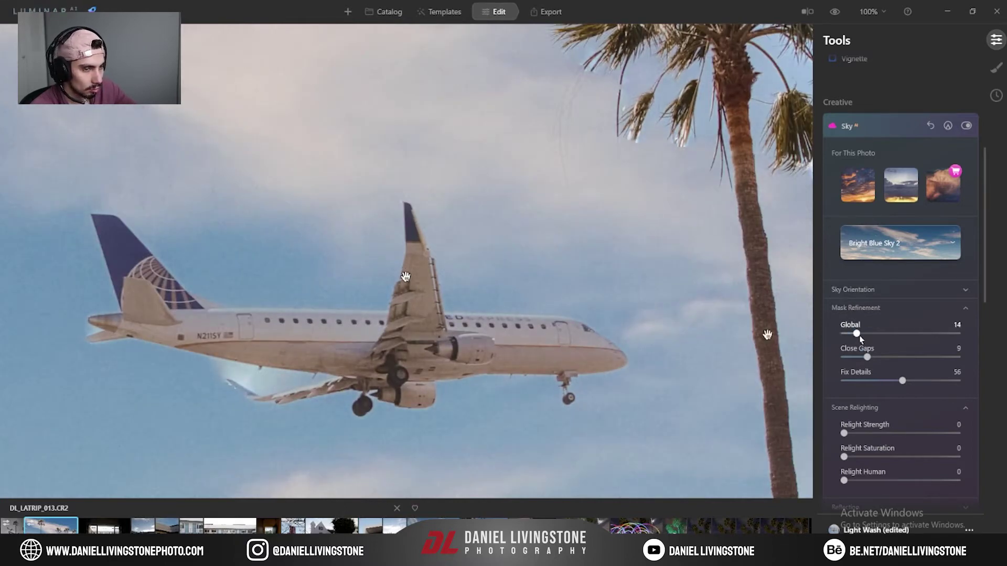
{"action": "left_click_drag", "start_coordinate": [868, 358], "coordinate": [902, 361]}
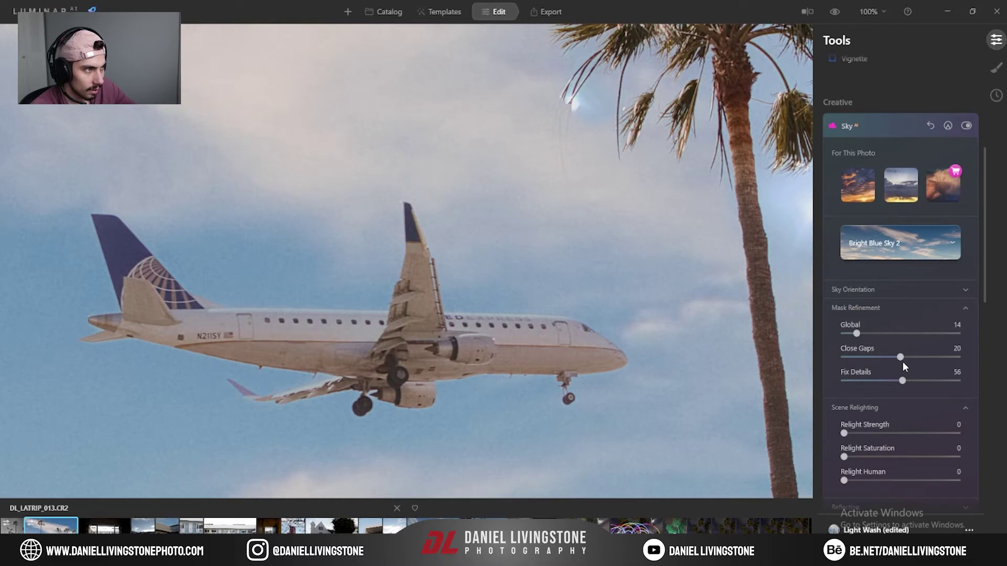
{"action": "left_click_drag", "start_coordinate": [684, 253], "coordinate": [494, 406]}
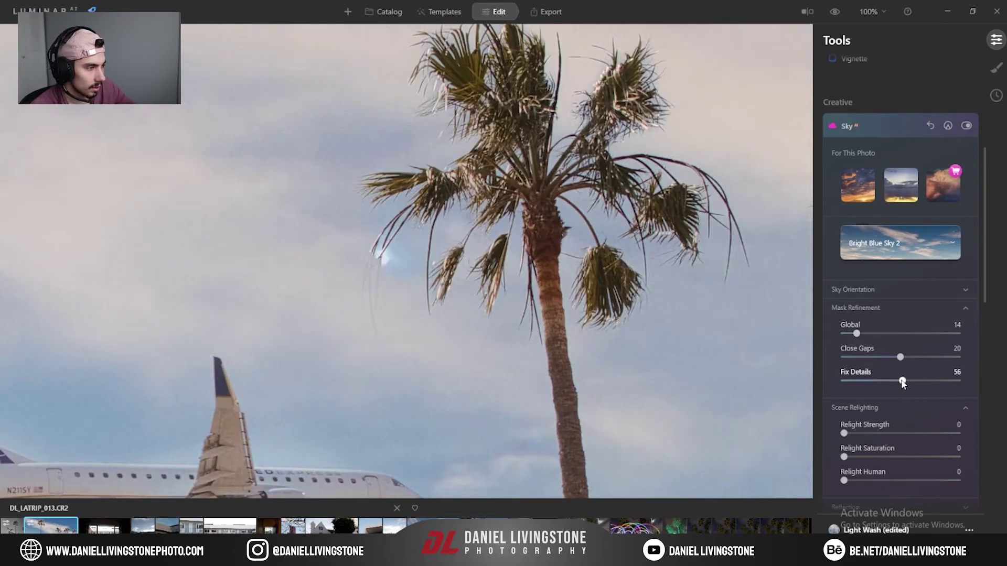
{"action": "left_click_drag", "start_coordinate": [918, 379], "coordinate": [933, 380]}
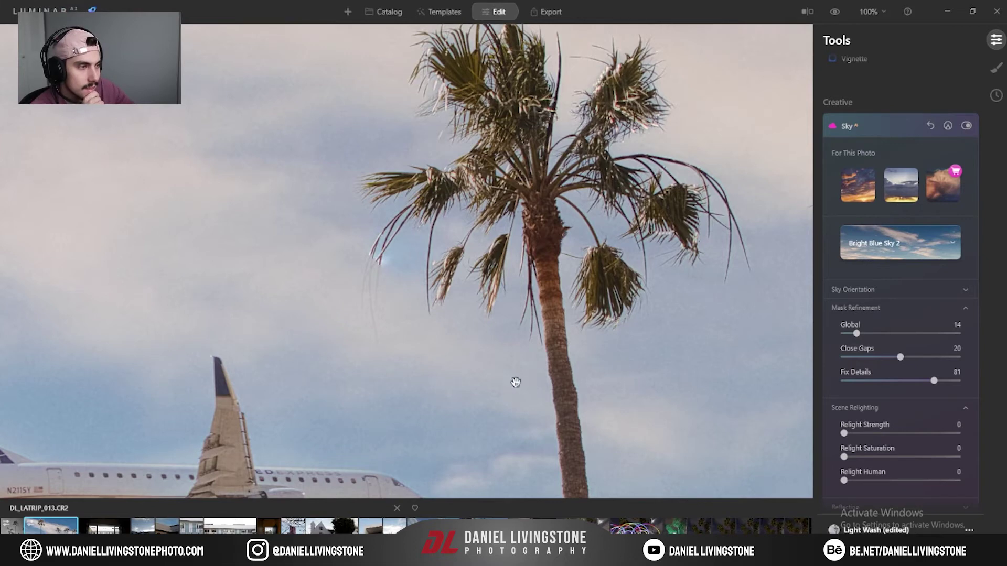
{"action": "left_click_drag", "start_coordinate": [389, 426], "coordinate": [524, 269]}
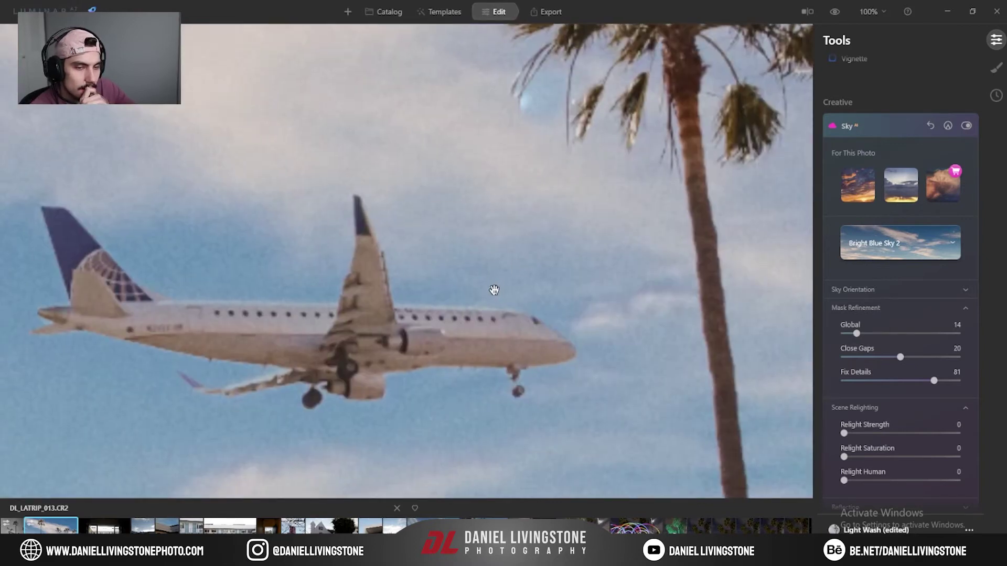
{"action": "left_click", "coordinate": [476, 295]}
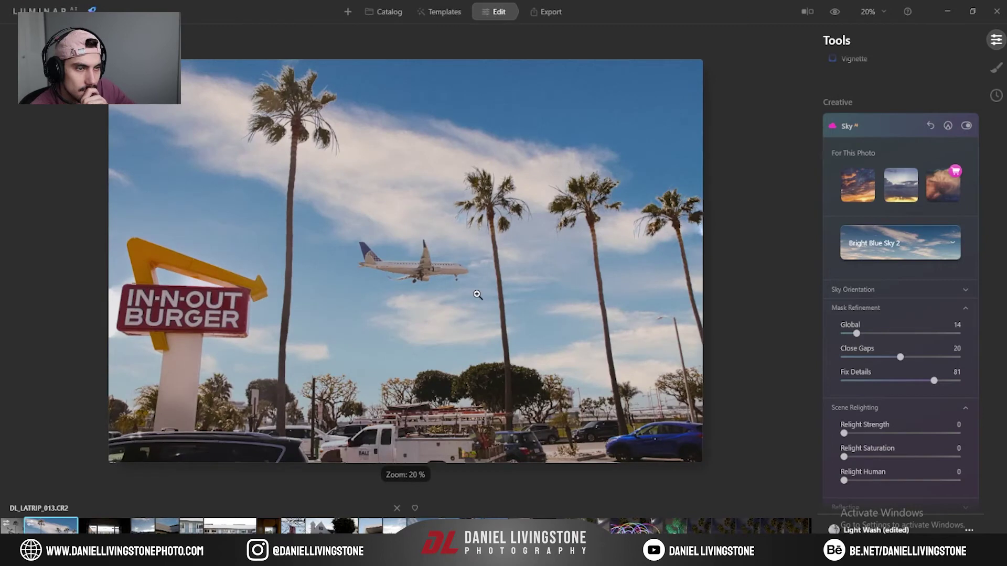
{"action": "left_click", "coordinate": [398, 273]}
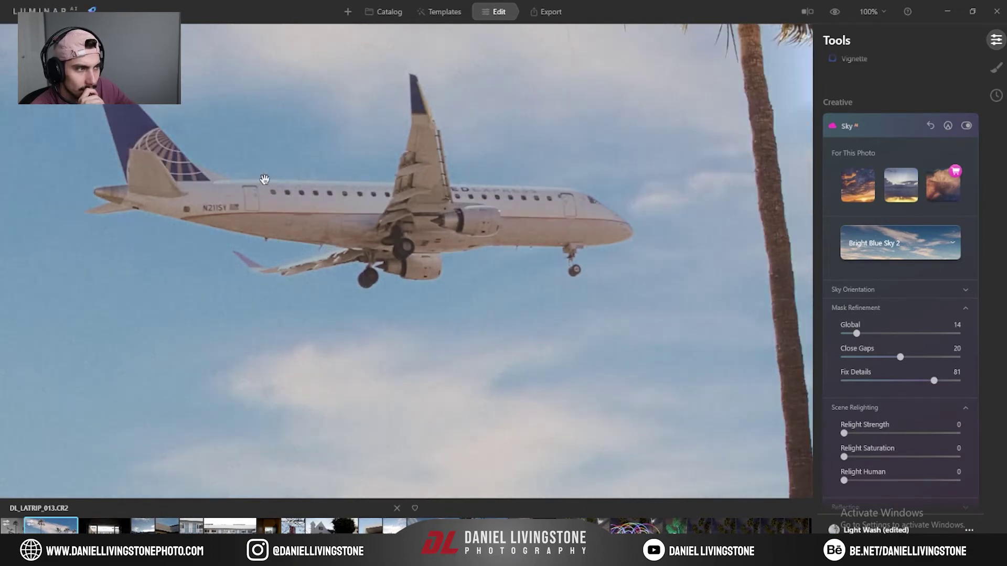
{"action": "left_click_drag", "start_coordinate": [516, 121], "coordinate": [323, 386]}
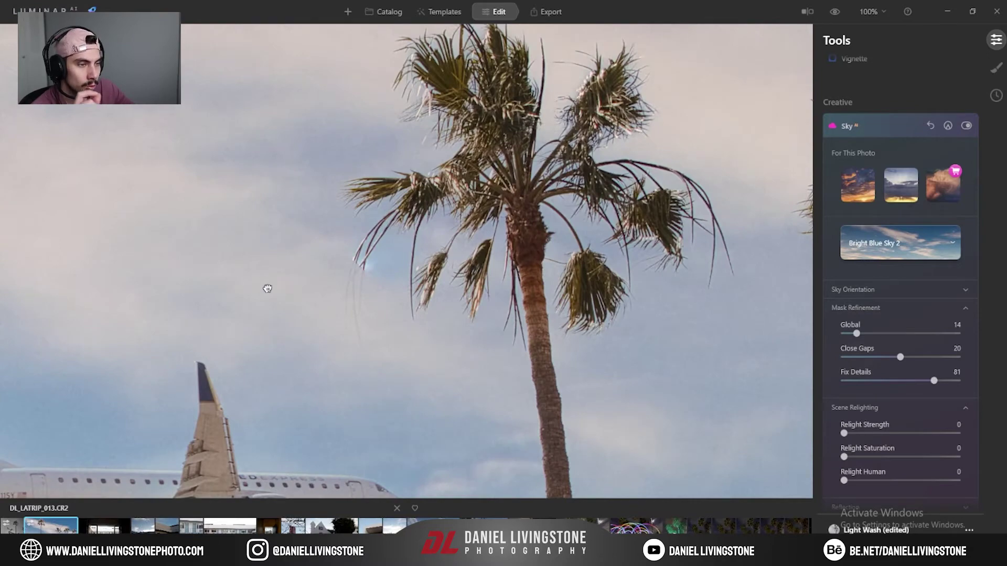
{"action": "left_click_drag", "start_coordinate": [265, 285], "coordinate": [757, 362]}
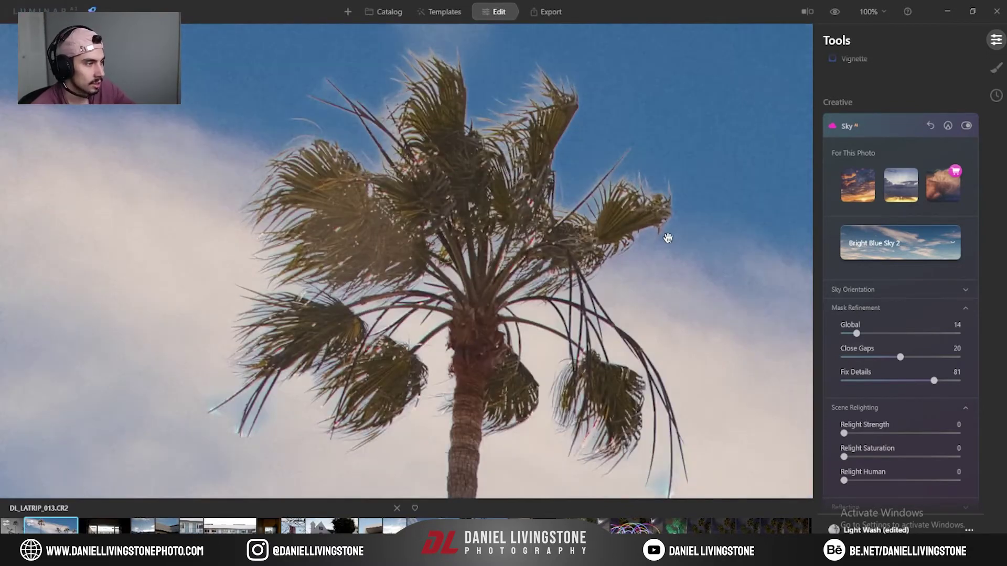
{"action": "left_click", "coordinate": [610, 254]}
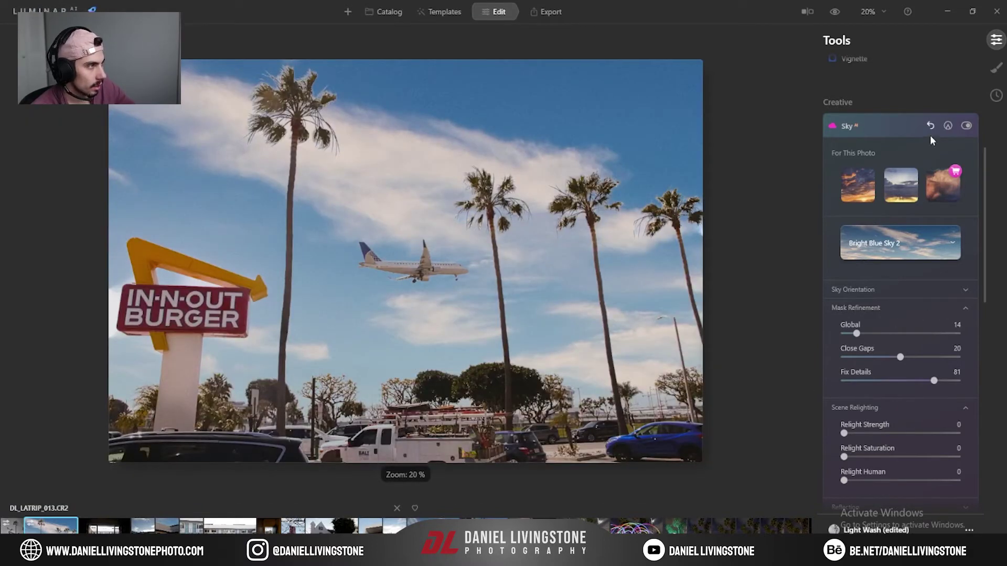
Look at the Reflection settings, collapse them again, and expand Sky Adjustments.
{"action": "scroll", "coordinate": [933, 374], "scroll_direction": "down", "scroll_amount": 1}
{"action": "left_click", "coordinate": [899, 450]}
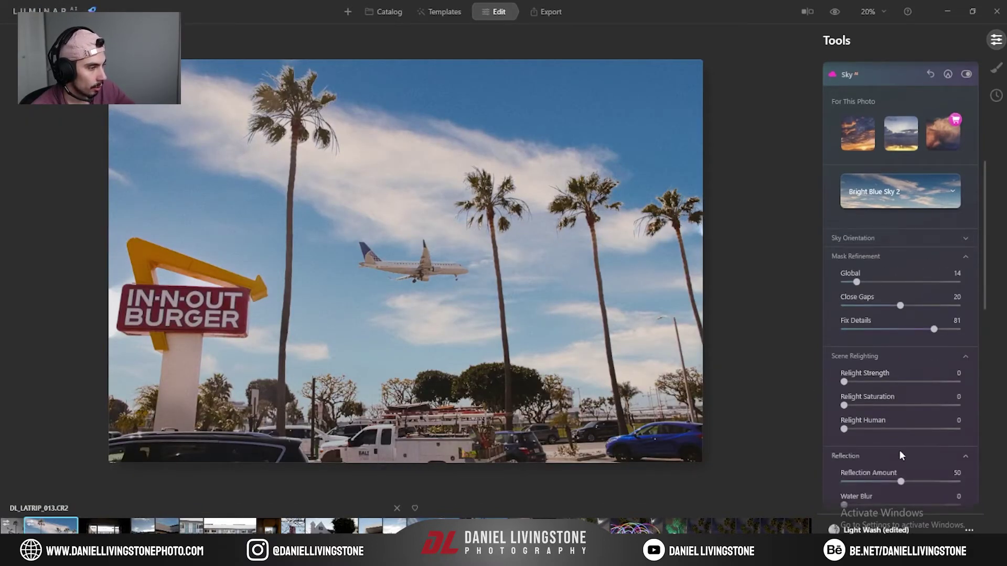
{"action": "scroll", "coordinate": [899, 450], "scroll_direction": "down", "scroll_amount": 1}
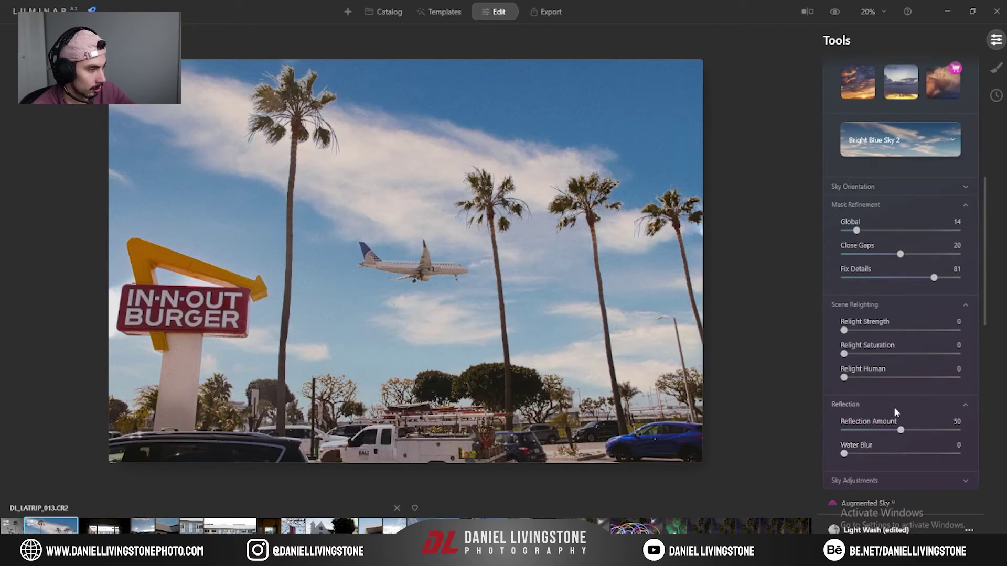
{"action": "left_click", "coordinate": [895, 406]}
{"action": "left_click", "coordinate": [894, 425]}
{"action": "scroll", "coordinate": [895, 425], "scroll_direction": "down", "scroll_amount": 2}
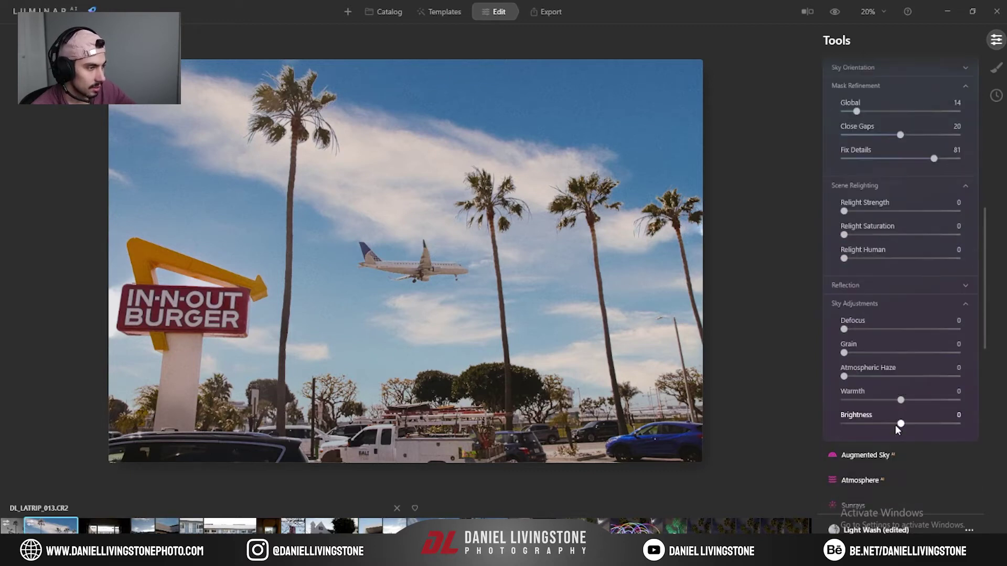
Try a sky Defocus of 33, inspect the photo at full size, and reduce Defocus to 6.
{"action": "left_click_drag", "start_coordinate": [845, 329], "coordinate": [882, 329]}
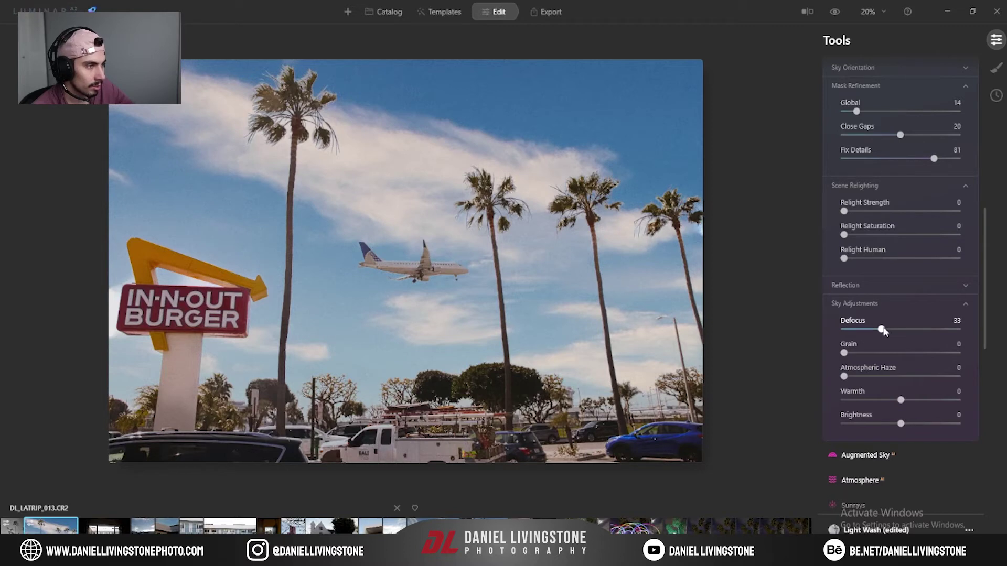
{"action": "left_click", "coordinate": [476, 188]}
{"action": "left_click_drag", "start_coordinate": [327, 266], "coordinate": [530, 198]}
{"action": "left_click", "coordinate": [535, 226]}
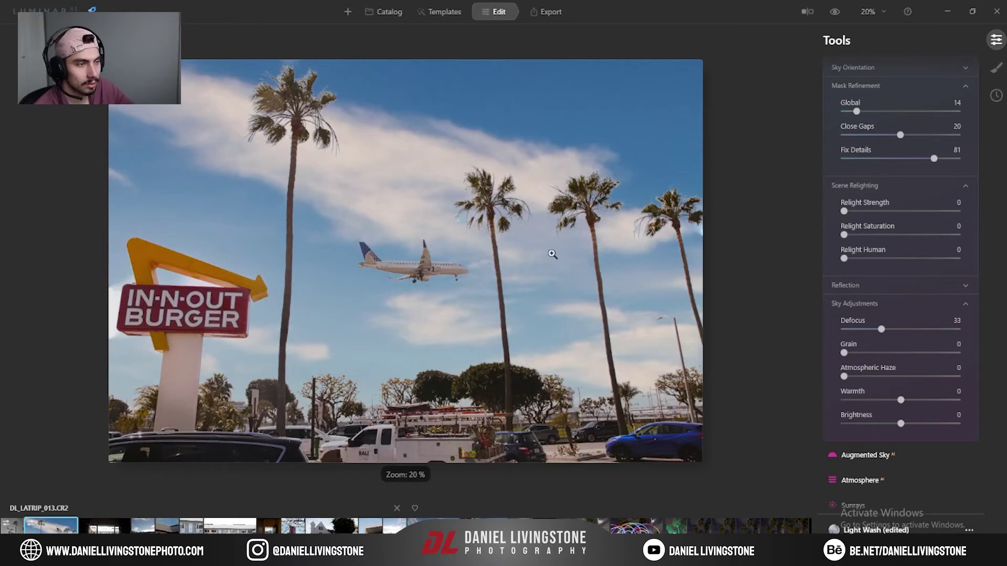
{"action": "left_click_drag", "start_coordinate": [881, 330], "coordinate": [850, 330]}
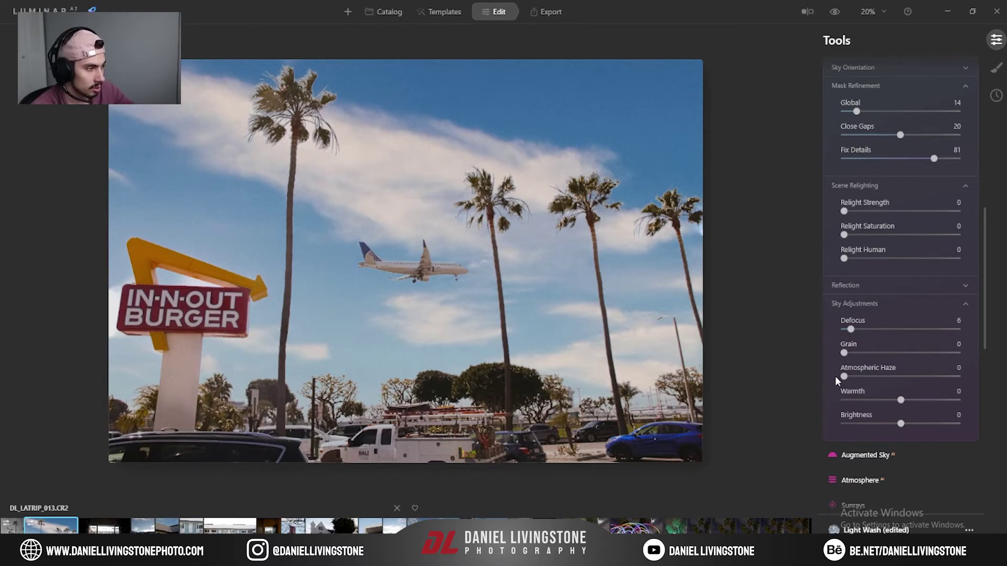
Set the sky's Atmospheric Haze to 44 and Defocus to 0, checking the airplane at 100% zoom.
{"action": "left_click_drag", "start_coordinate": [844, 377], "coordinate": [895, 377]}
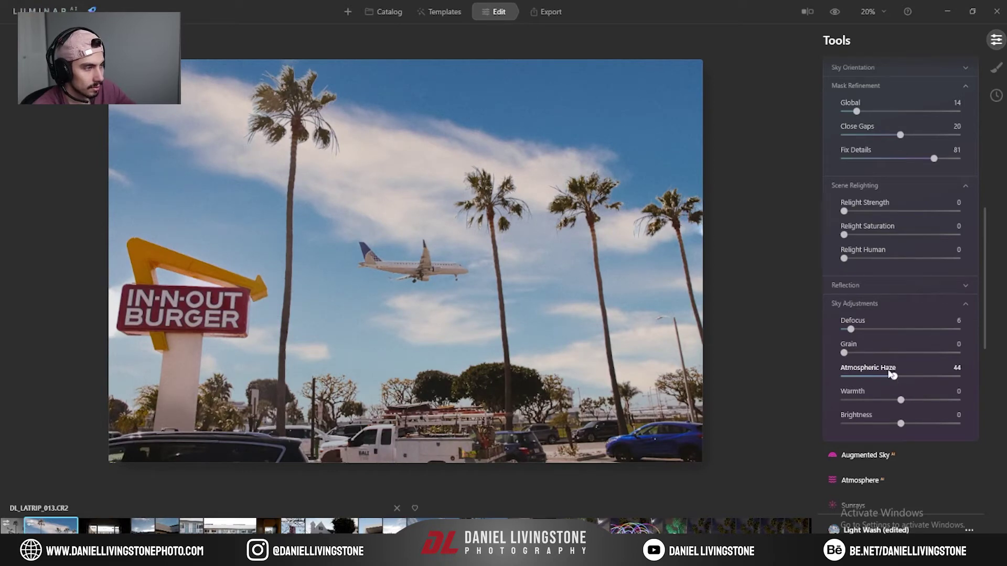
{"action": "left_click_drag", "start_coordinate": [851, 330], "coordinate": [764, 330]}
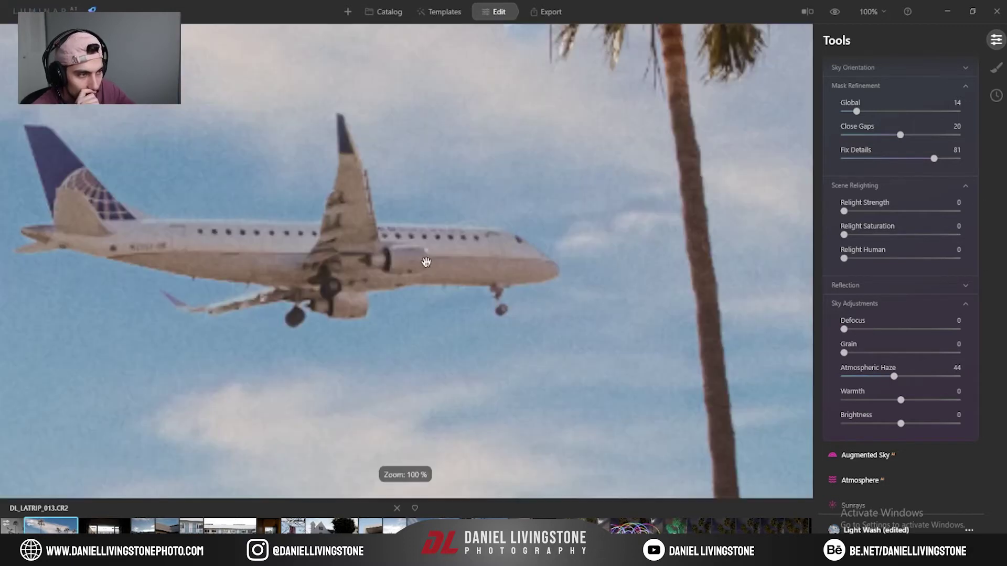
{"action": "double_click", "coordinate": [420, 263]}
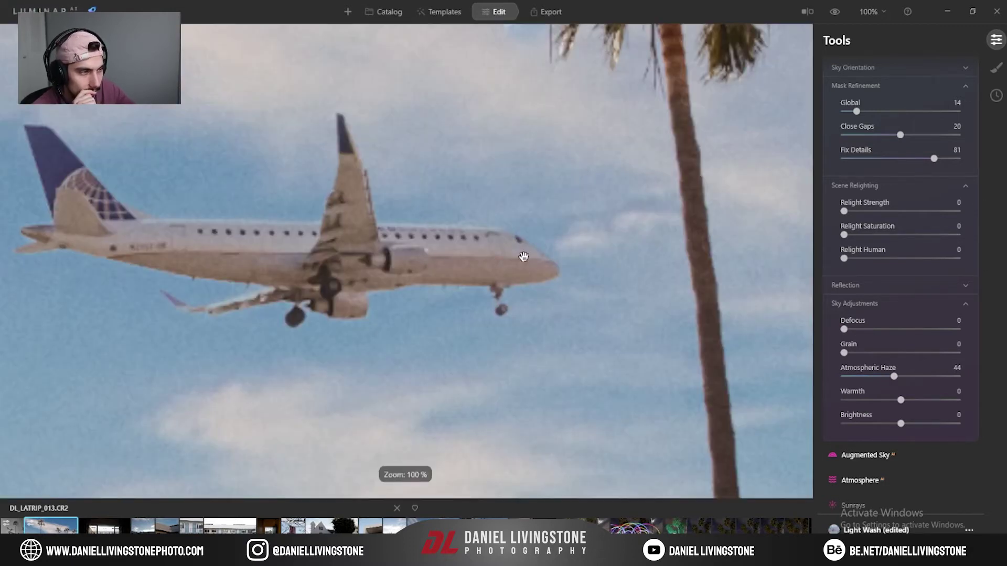
Try a warmer sky, reset its Warmth to 0, and set the sky Brightness to 77.
{"action": "double_click", "coordinate": [551, 254]}
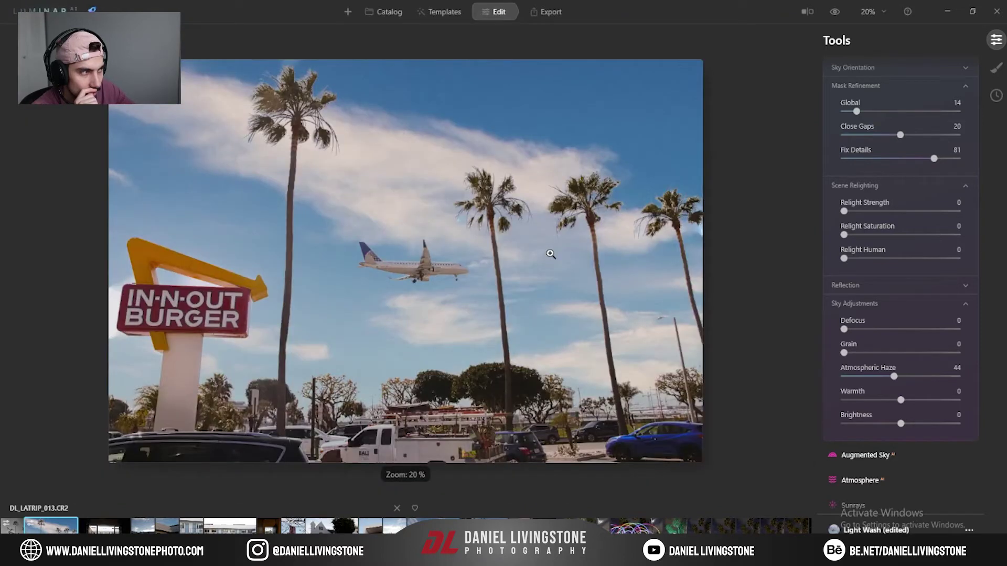
{"action": "left_click_drag", "start_coordinate": [901, 400], "coordinate": [921, 401]}
{"action": "double_click", "coordinate": [933, 401]}
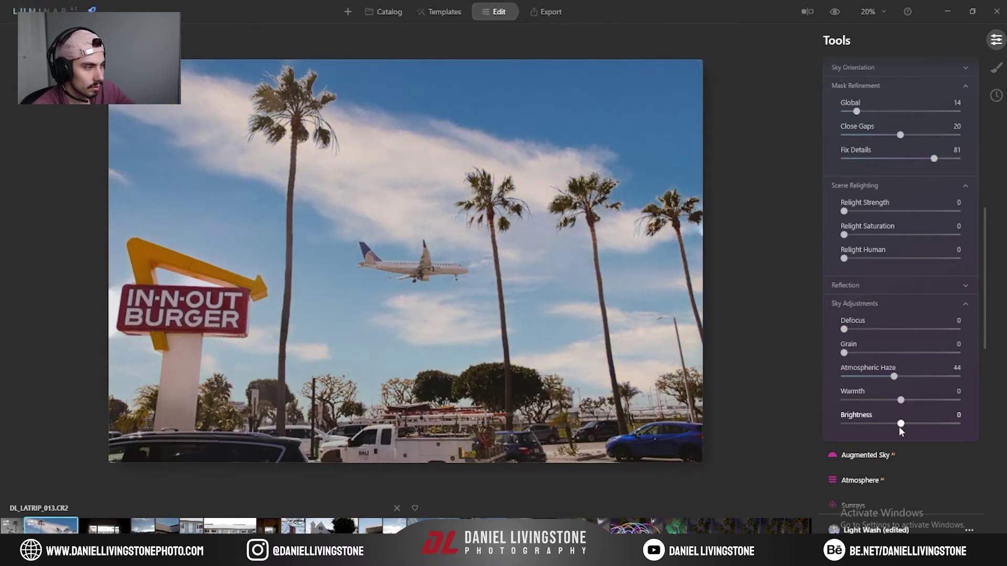
{"action": "left_click_drag", "start_coordinate": [902, 429], "coordinate": [924, 430]}
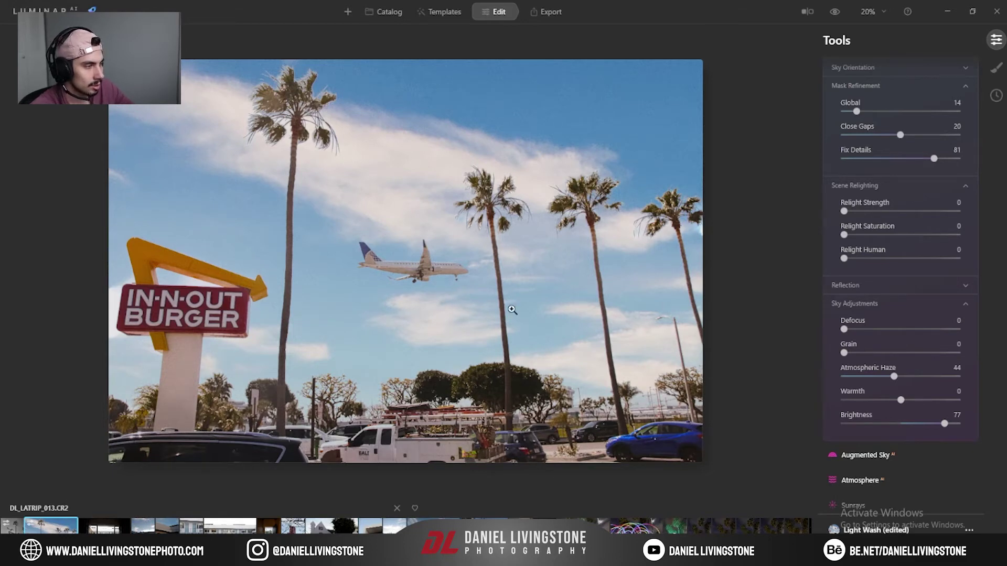
Compare the photo with and without the replaced sky, leave Sky AI switched off, and collapse its settings.
{"action": "scroll", "coordinate": [899, 415], "scroll_direction": "up", "scroll_amount": 4}
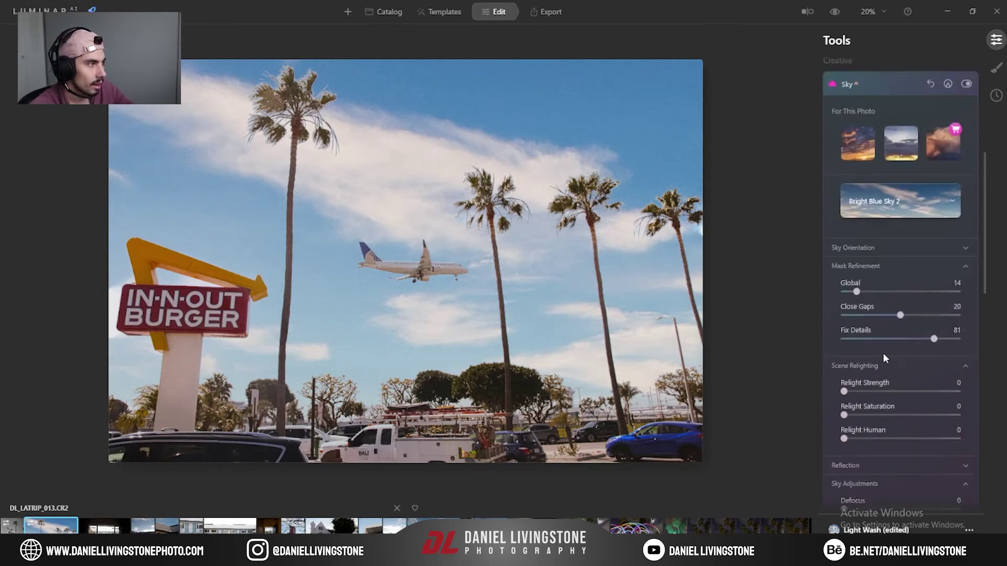
{"action": "left_click", "coordinate": [966, 85]}
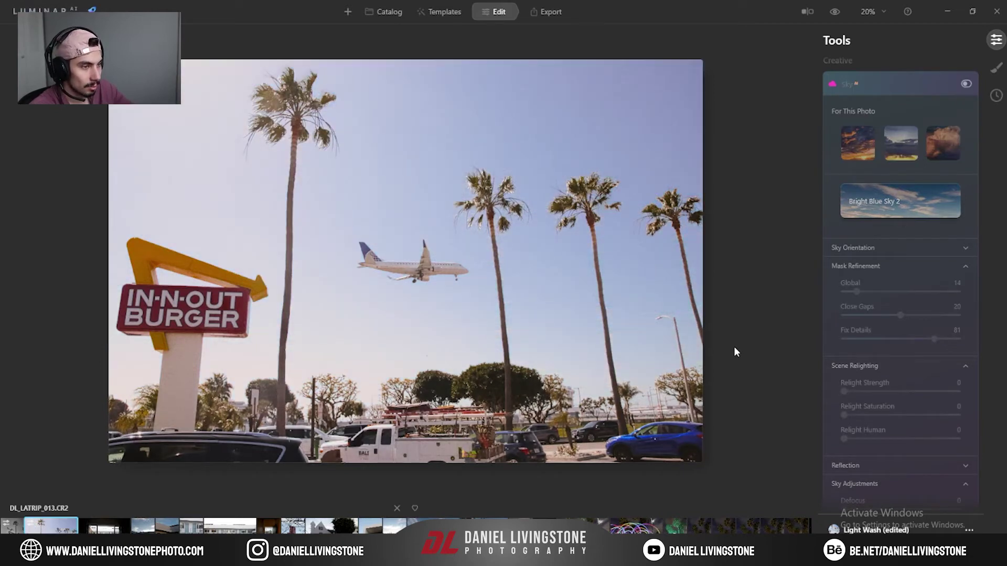
{"action": "left_click", "coordinate": [966, 85]}
{"action": "scroll", "coordinate": [931, 270], "scroll_direction": "down", "scroll_amount": 4}
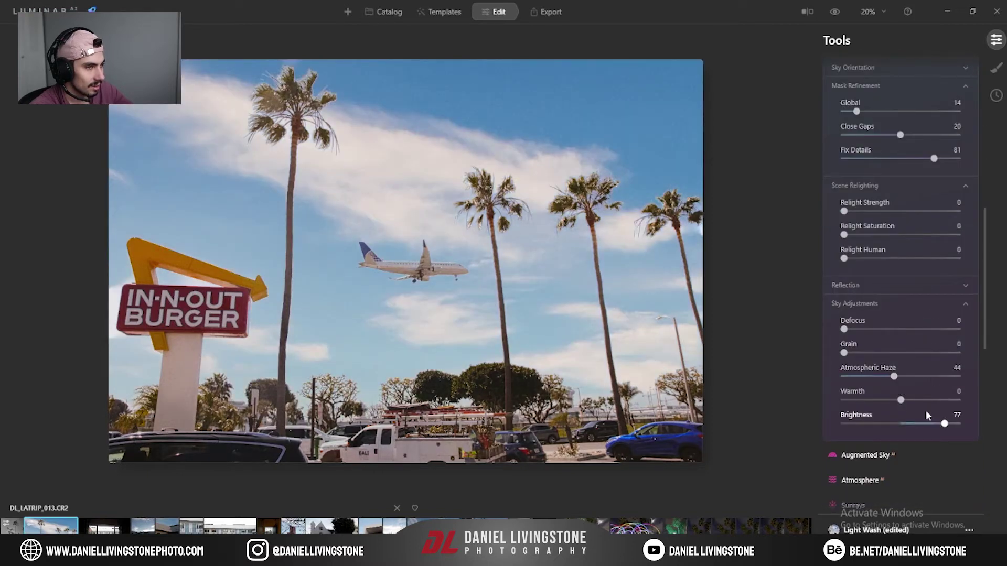
{"action": "scroll", "coordinate": [936, 362], "scroll_direction": "up", "scroll_amount": 4}
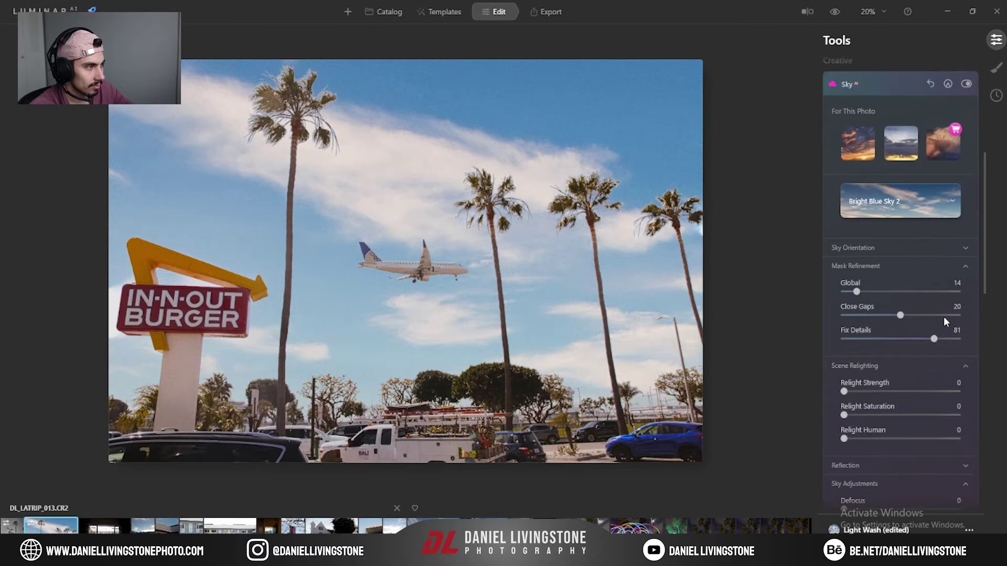
{"action": "left_click", "coordinate": [970, 85]}
{"action": "left_click", "coordinate": [897, 84]}
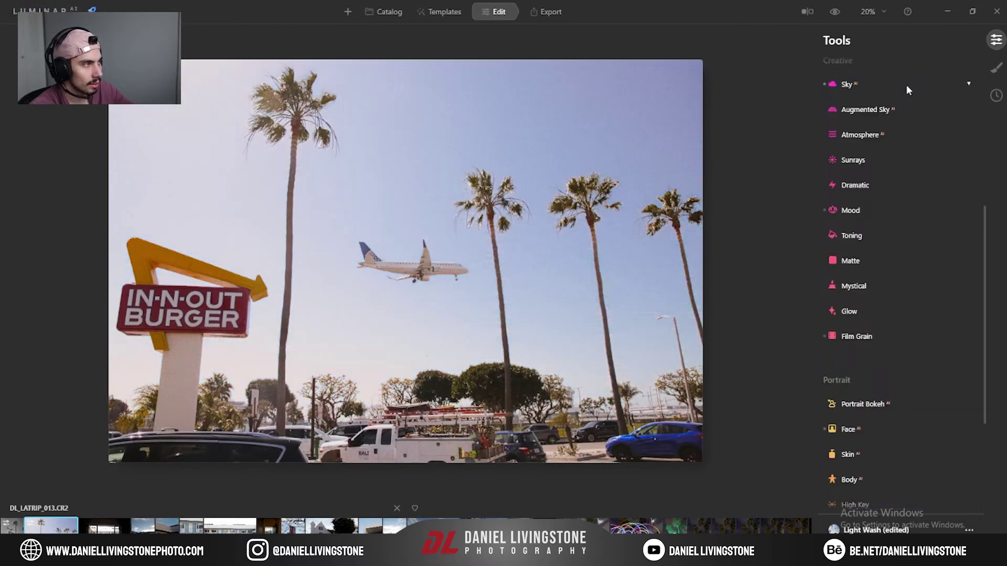
Look through Augmented Sky's objects and object categories without placing anything, and collapse the tool.
{"action": "left_click", "coordinate": [879, 110]}
{"action": "left_click", "coordinate": [951, 150]}
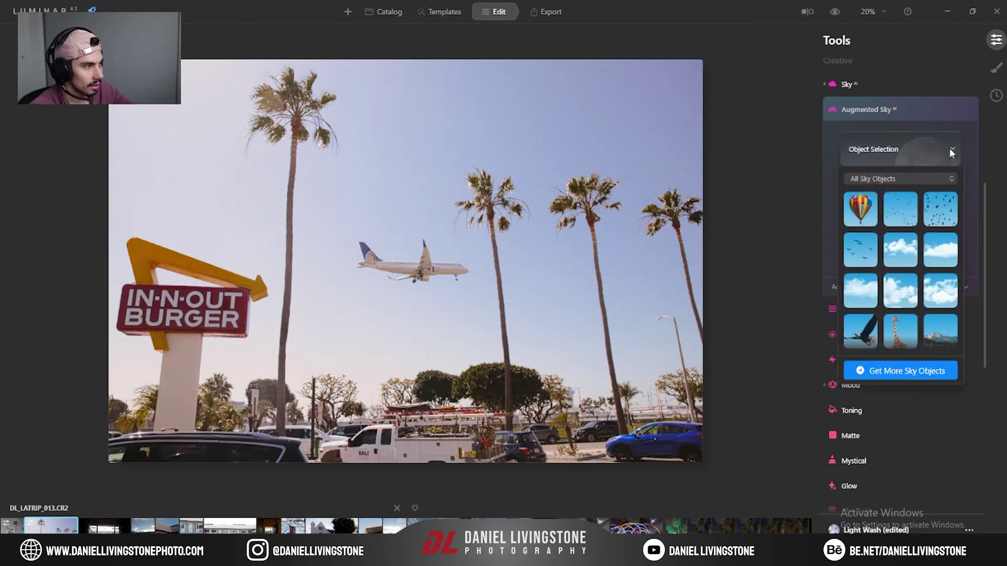
{"action": "left_click", "coordinate": [952, 151]}
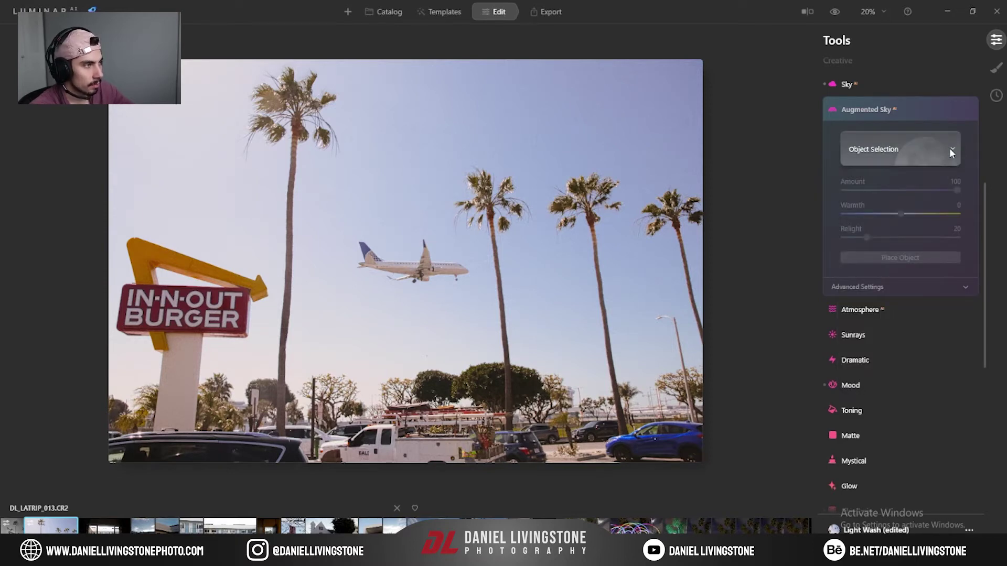
{"action": "left_click", "coordinate": [952, 151]}
{"action": "left_click", "coordinate": [902, 178]}
{"action": "left_click", "coordinate": [897, 180]}
{"action": "left_click", "coordinate": [952, 150]}
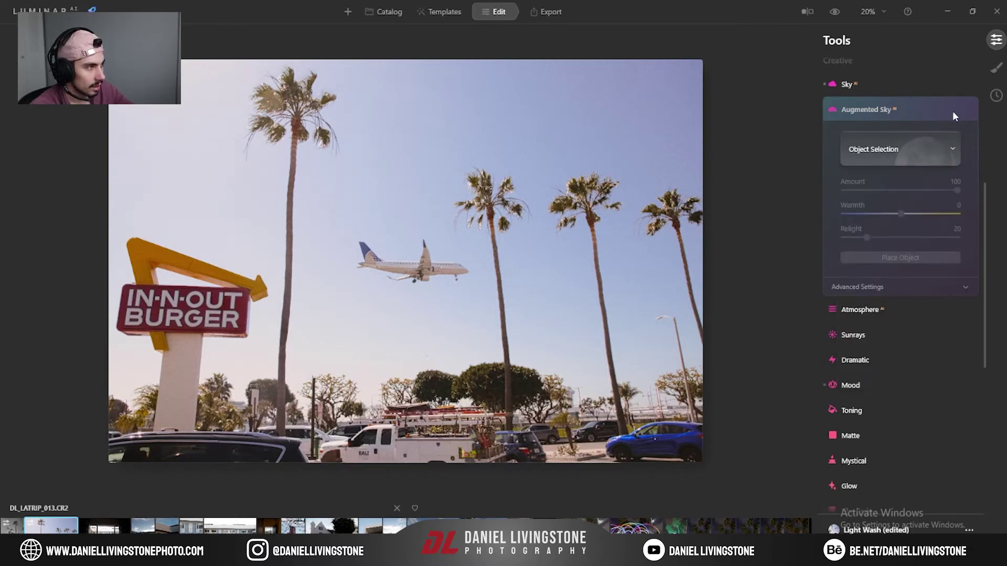
{"action": "left_click", "coordinate": [932, 106]}
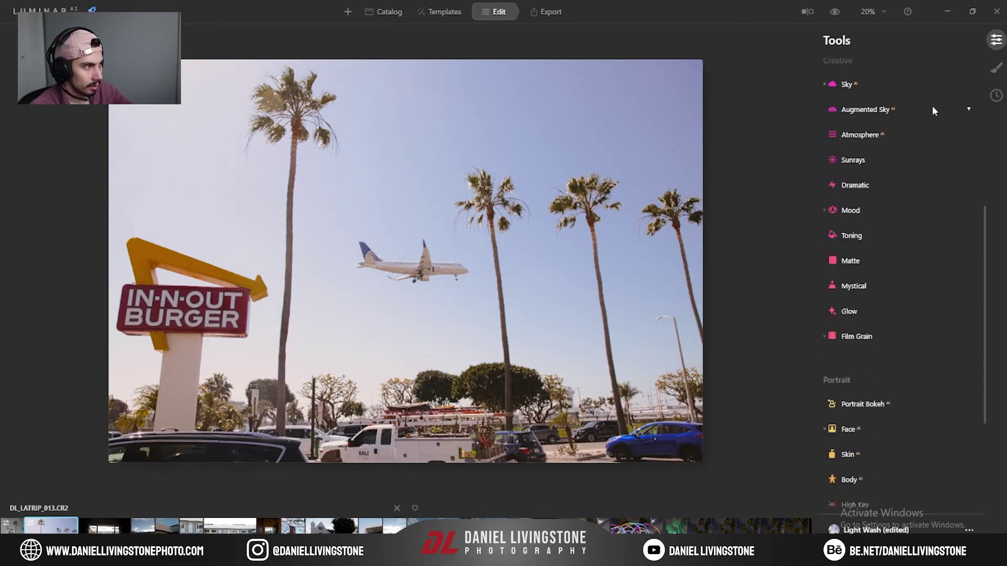
Look at the Atmosphere types and the Sunrays settings, collapsing both tools without applying anything.
{"action": "left_click", "coordinate": [878, 134]}
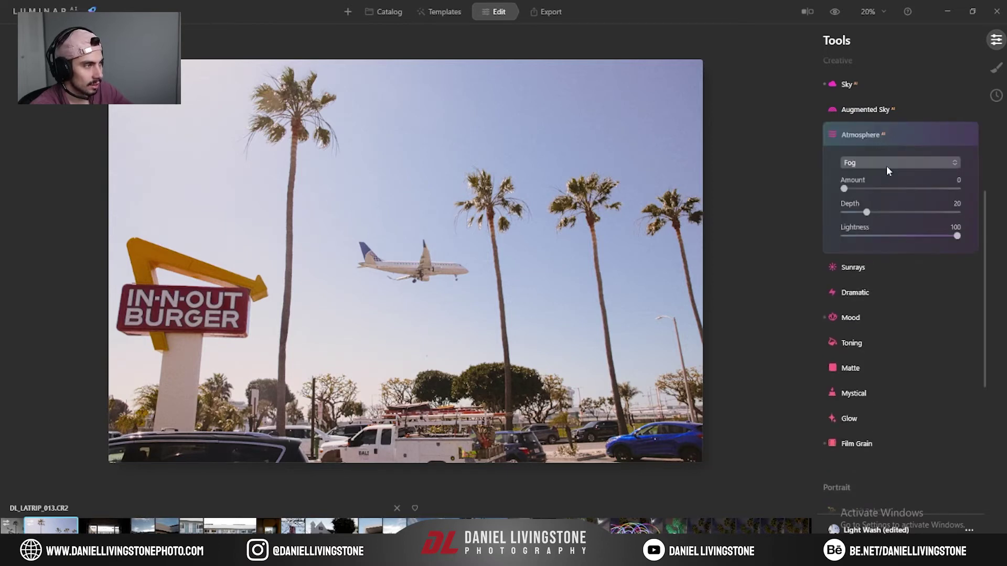
{"action": "left_click", "coordinate": [889, 161]}
{"action": "left_click", "coordinate": [890, 161]}
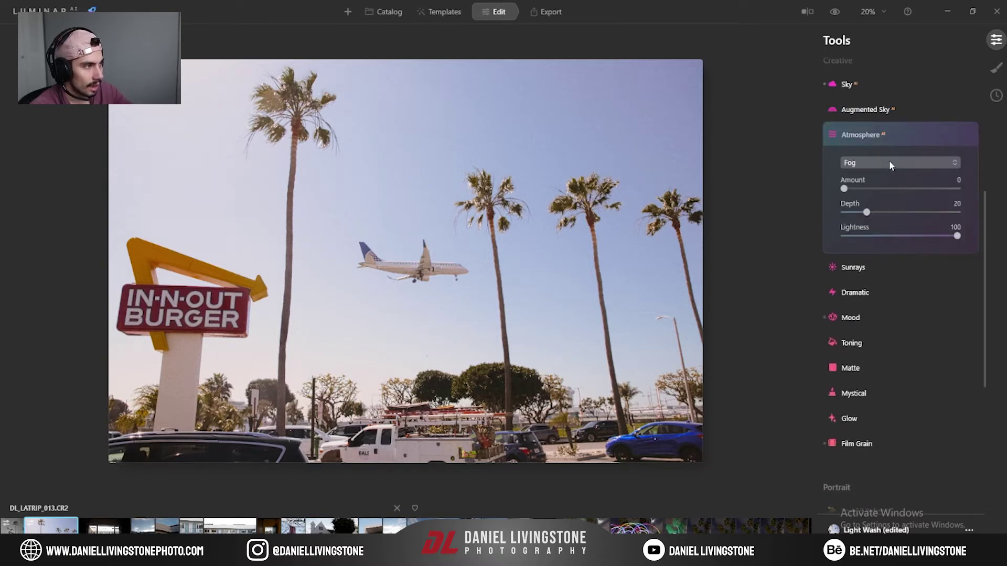
{"action": "left_click", "coordinate": [889, 161]}
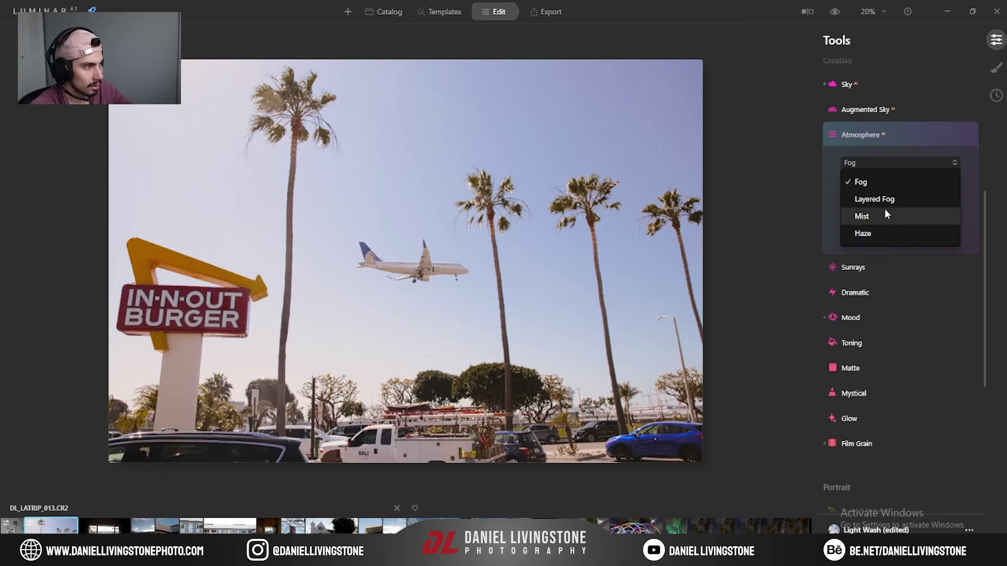
{"action": "left_click", "coordinate": [877, 139]}
{"action": "left_click", "coordinate": [877, 138]}
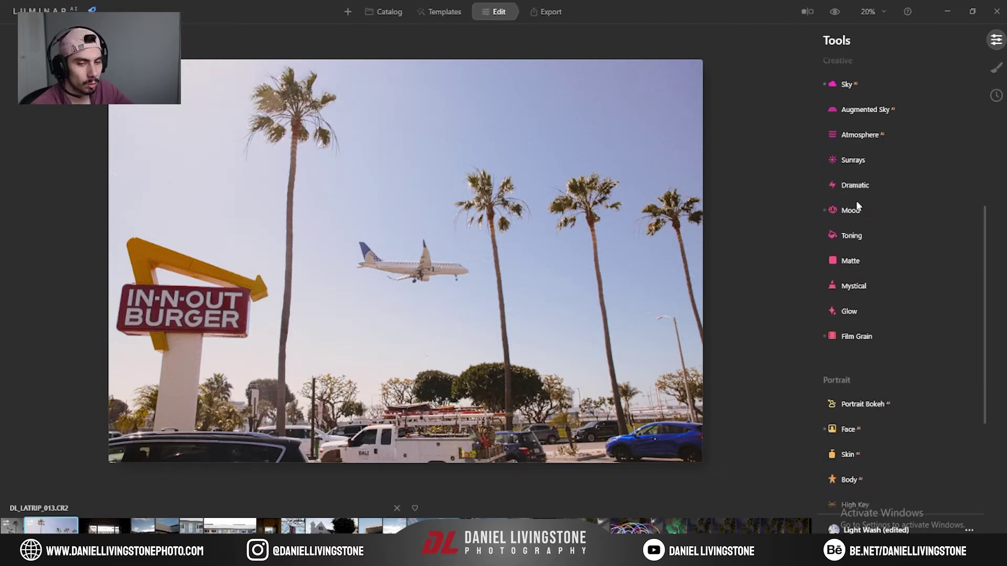
{"action": "left_click", "coordinate": [874, 161]}
{"action": "left_click", "coordinate": [873, 160]}
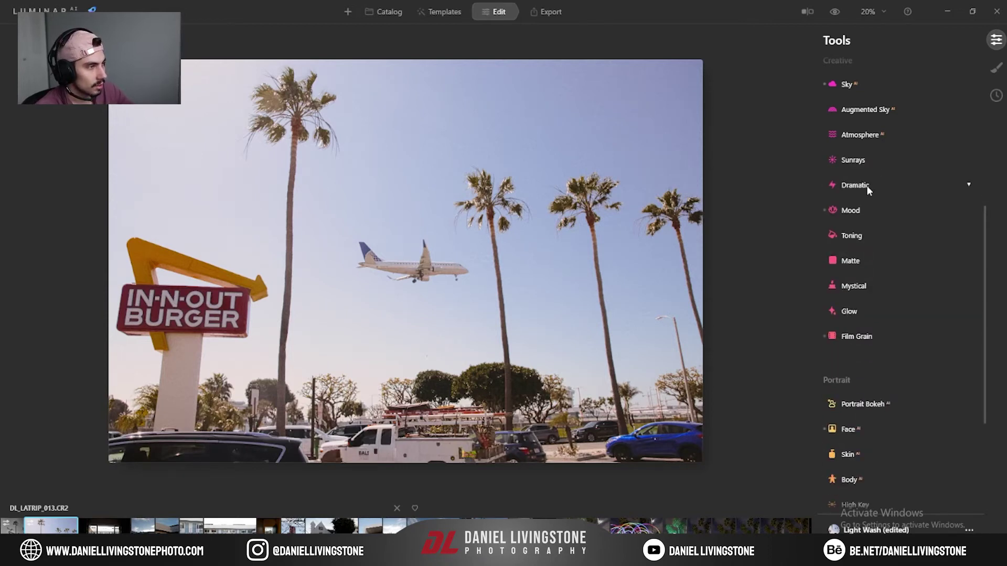
Try a Dramatic Amount of 62 on the photo, return it to 0, and collapse the tool.
{"action": "left_click", "coordinate": [867, 187]}
{"action": "left_click_drag", "start_coordinate": [858, 221], "coordinate": [915, 223]}
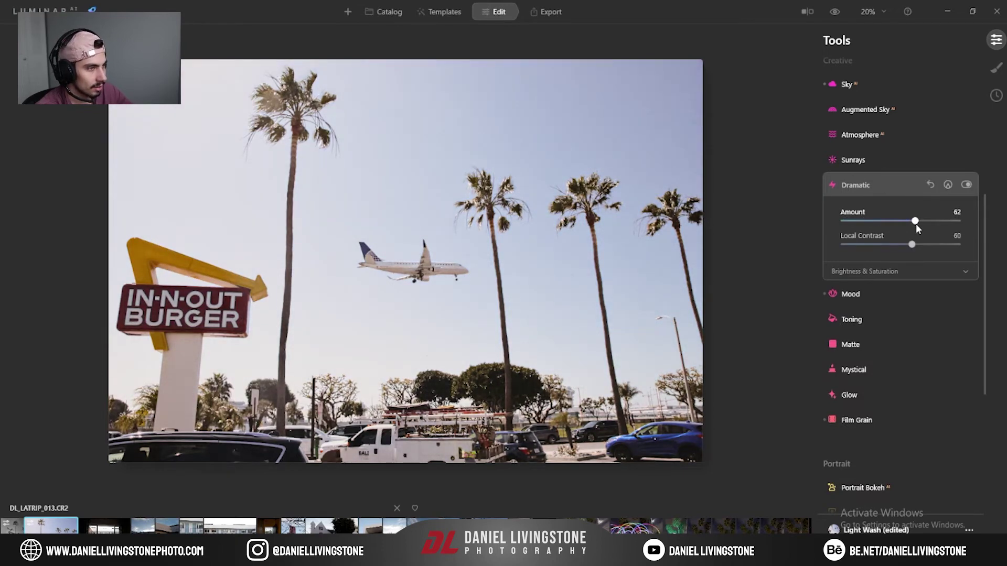
{"action": "left_click_drag", "start_coordinate": [916, 221], "coordinate": [799, 221]}
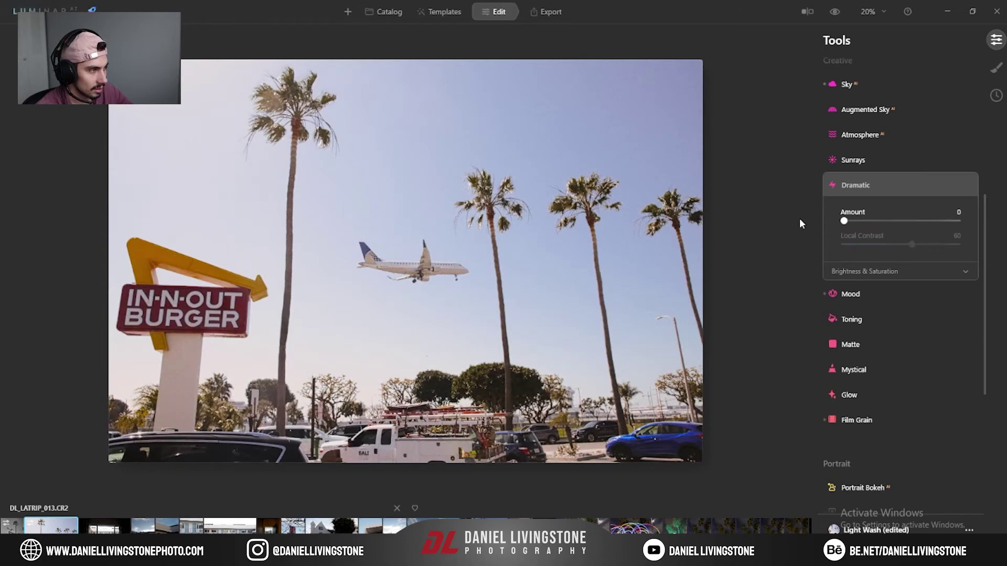
{"action": "left_click", "coordinate": [897, 186]}
Look at the LUT choices available for Mood, keep Light Wash, and collapse the tool.
{"action": "left_click", "coordinate": [865, 210]}
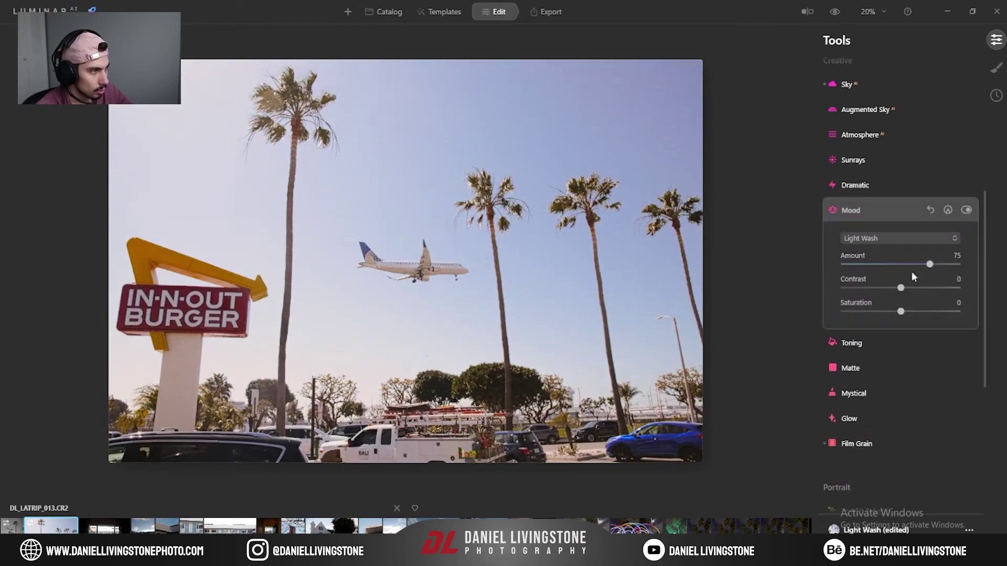
{"action": "left_click", "coordinate": [916, 240]}
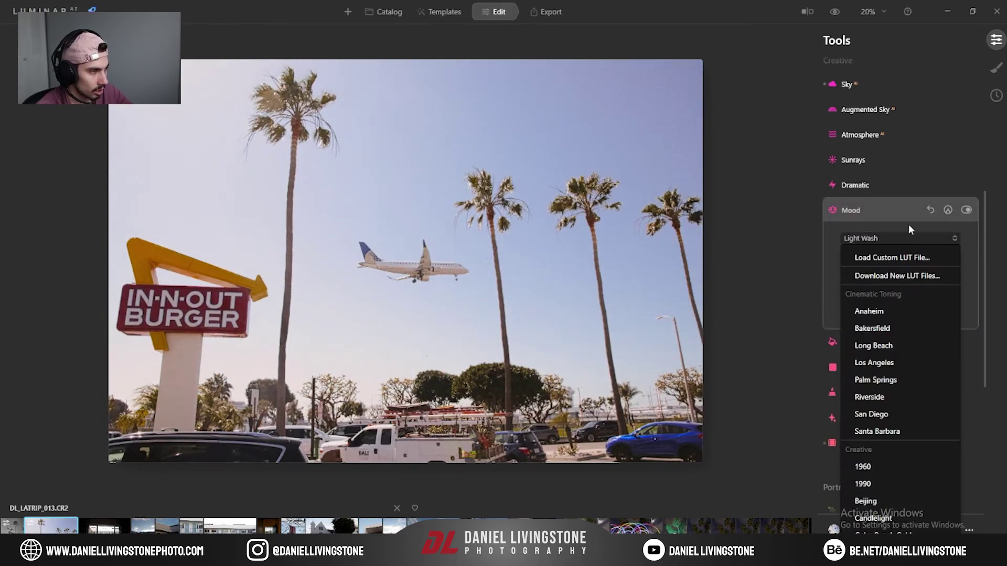
{"action": "left_click", "coordinate": [909, 224]}
{"action": "left_click", "coordinate": [894, 210]}
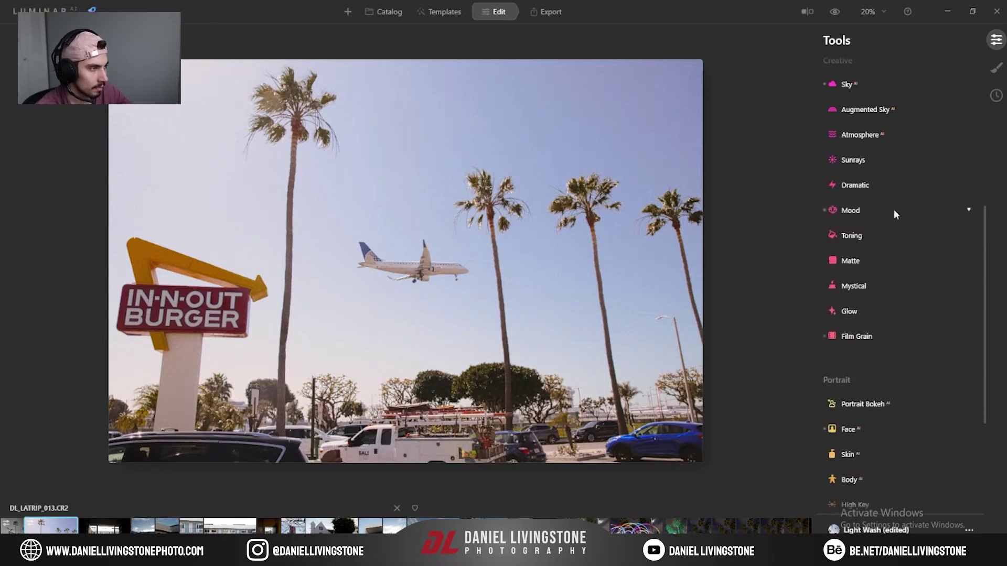
Try the Toning Amount at 0 and at 94, and collapse the tool.
{"action": "left_click", "coordinate": [862, 237]}
{"action": "left_click_drag", "start_coordinate": [900, 273], "coordinate": [809, 271]}
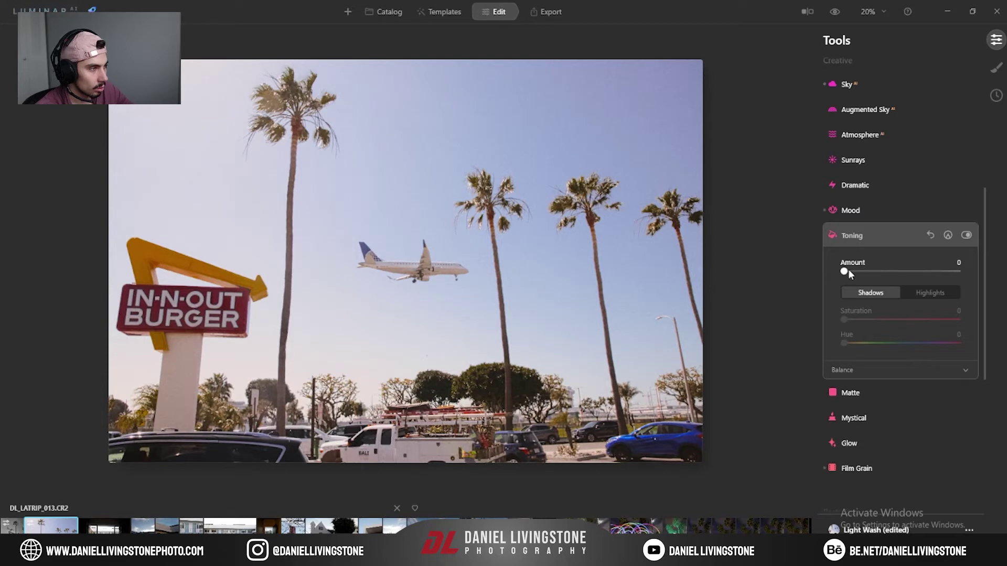
{"action": "left_click_drag", "start_coordinate": [845, 271], "coordinate": [952, 272]}
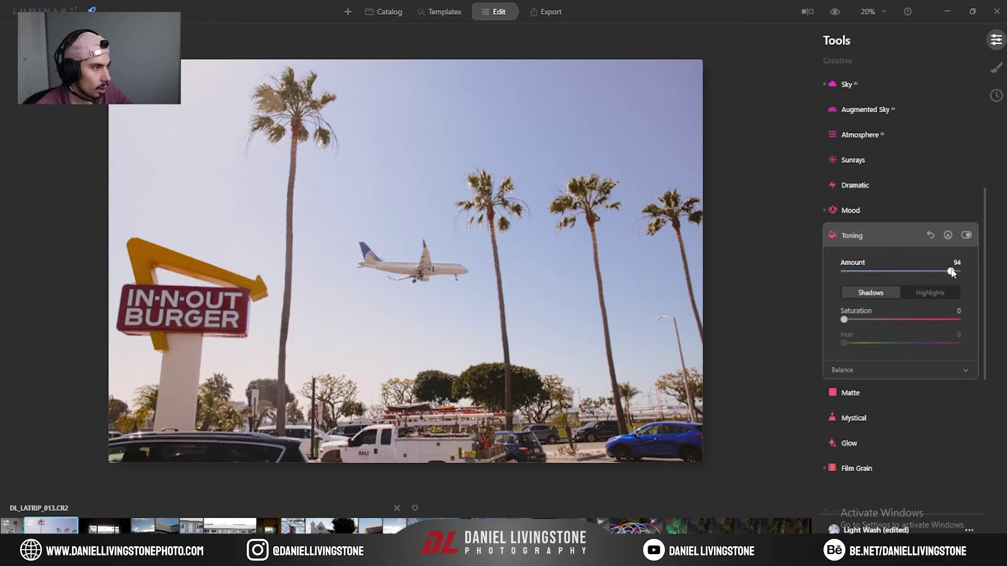
{"action": "left_click", "coordinate": [892, 235]}
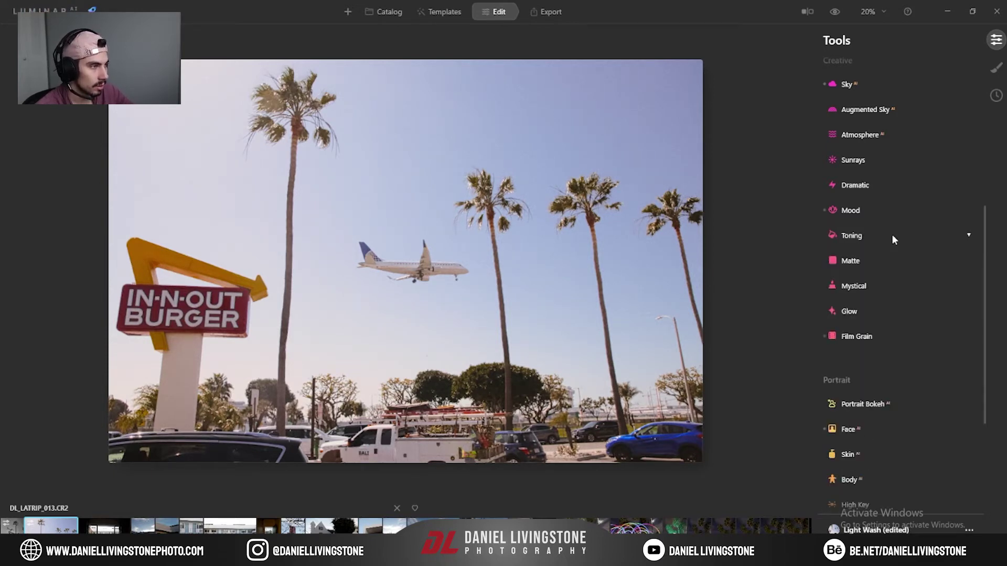
Apply Matte with Amount 37, Fade 37, Contrast 29 and Vividness -33, checking the dark trees at 100% zoom.
{"action": "left_click", "coordinate": [873, 262]}
{"action": "left_click_drag", "start_coordinate": [849, 297], "coordinate": [933, 298]}
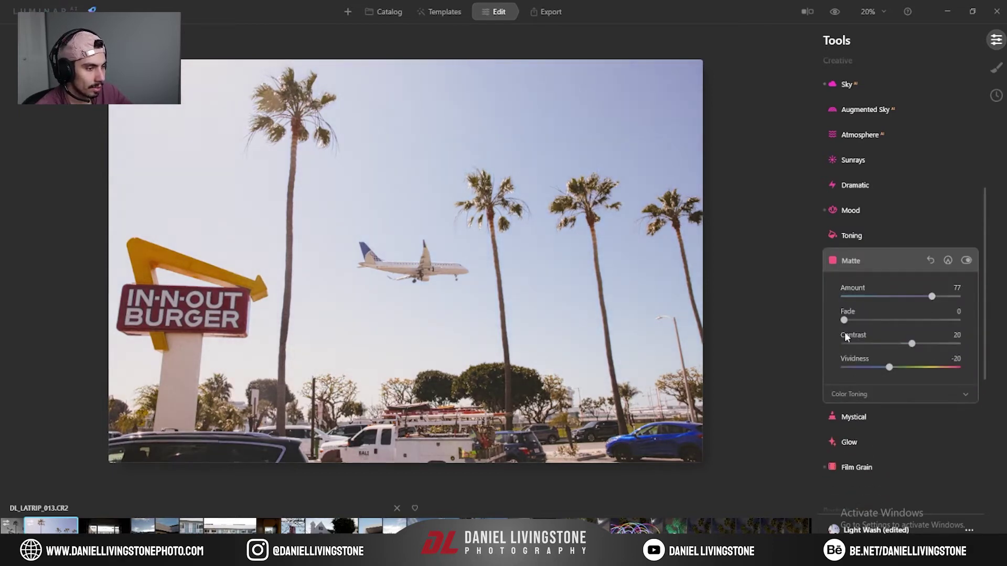
{"action": "left_click", "coordinate": [504, 383]}
{"action": "left_click_drag", "start_coordinate": [932, 297], "coordinate": [886, 298]}
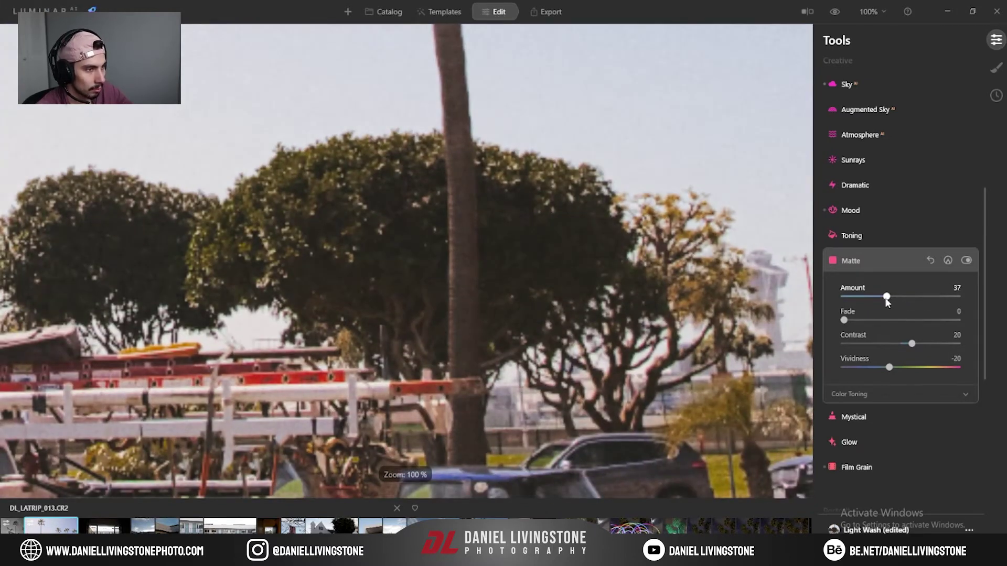
{"action": "left_click_drag", "start_coordinate": [844, 320], "coordinate": [882, 370]}
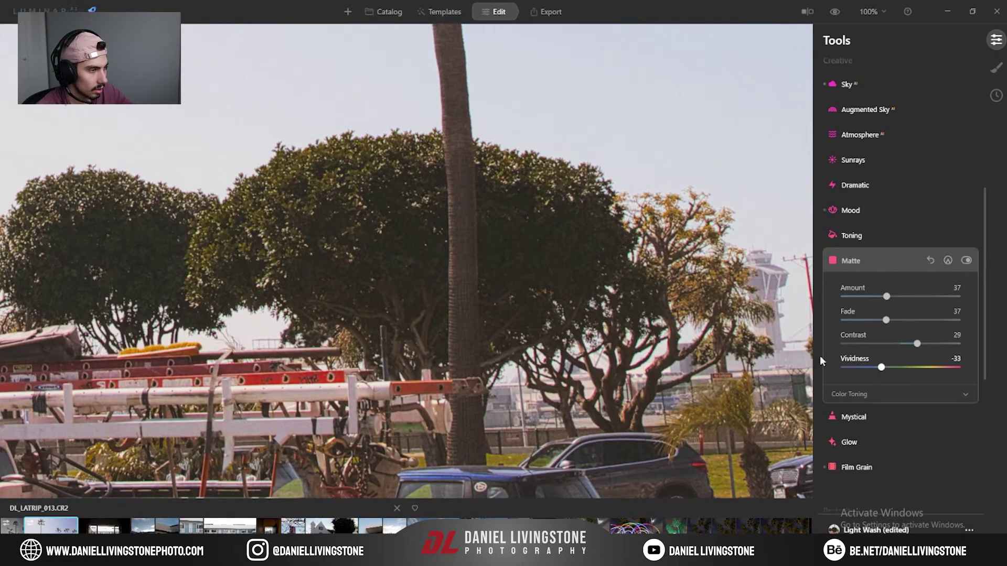
{"action": "left_click", "coordinate": [588, 310]}
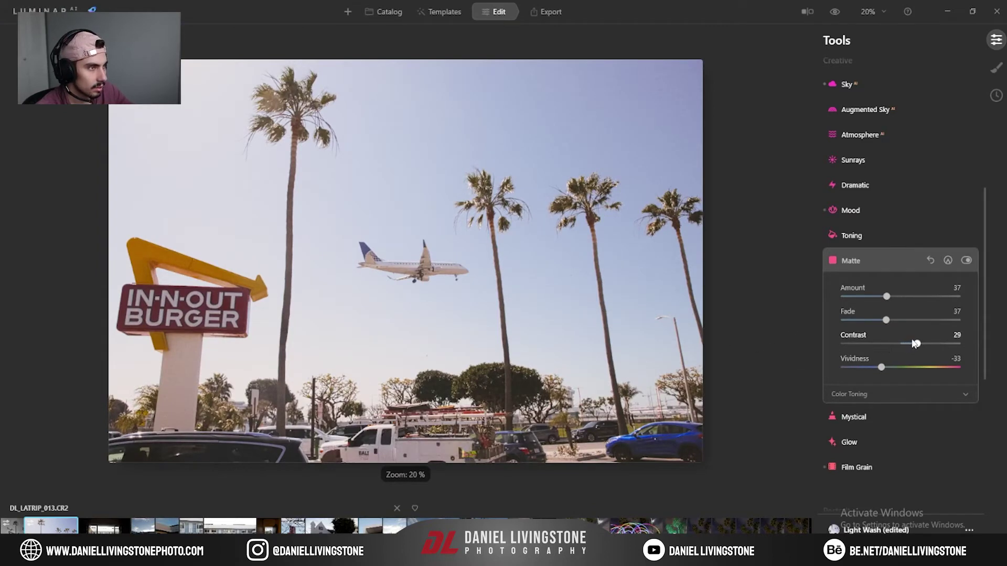
Set Matte's Color Toning Hue to 329, trying Range at 46 and 80 and comparing the photo with Matte off.
{"action": "left_click", "coordinate": [902, 399]}
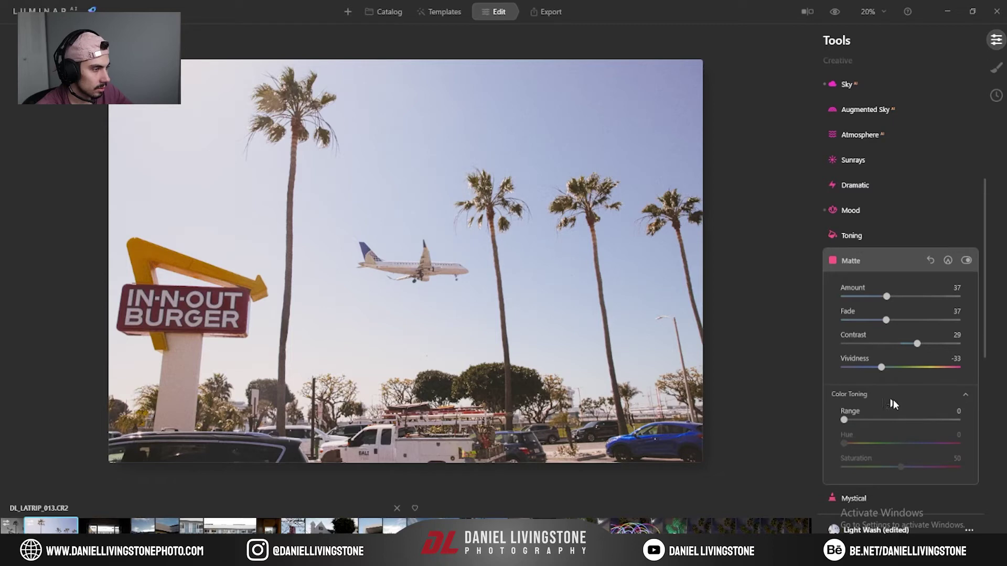
{"action": "left_click_drag", "start_coordinate": [844, 420], "coordinate": [897, 423]}
{"action": "left_click_drag", "start_coordinate": [845, 445], "coordinate": [948, 444]}
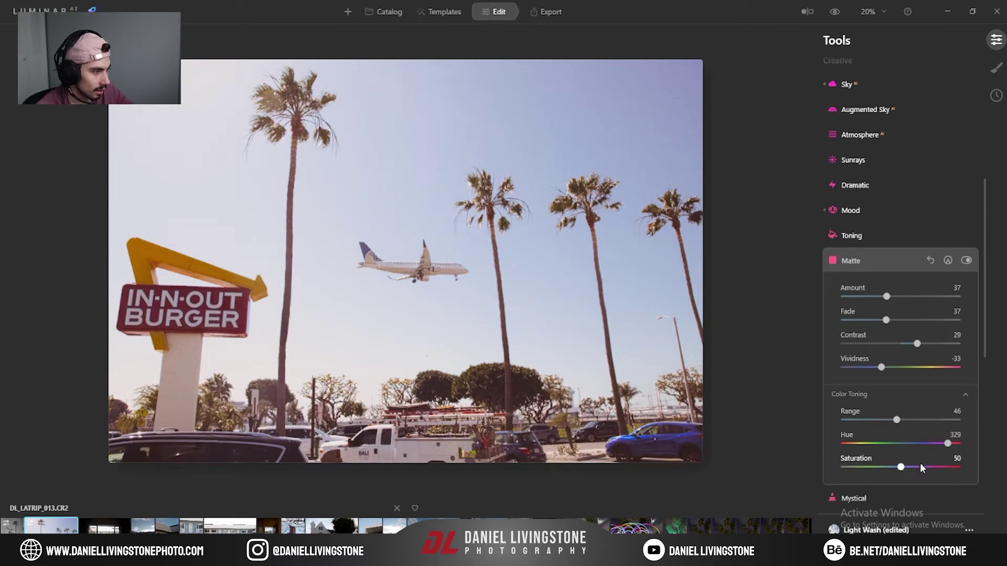
{"action": "left_click", "coordinate": [967, 261]}
{"action": "left_click", "coordinate": [965, 262]}
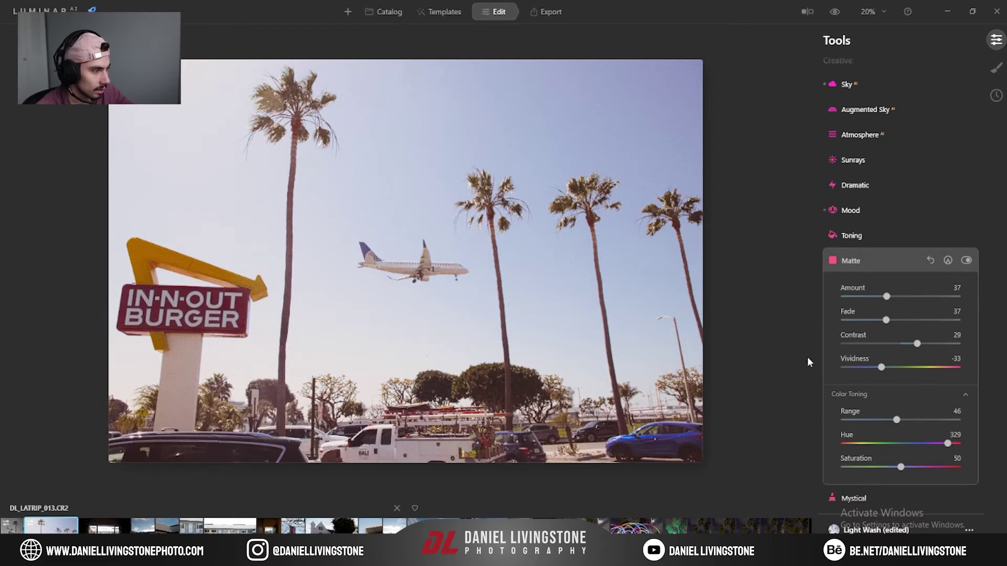
{"action": "left_click_drag", "start_coordinate": [897, 419], "coordinate": [937, 420]}
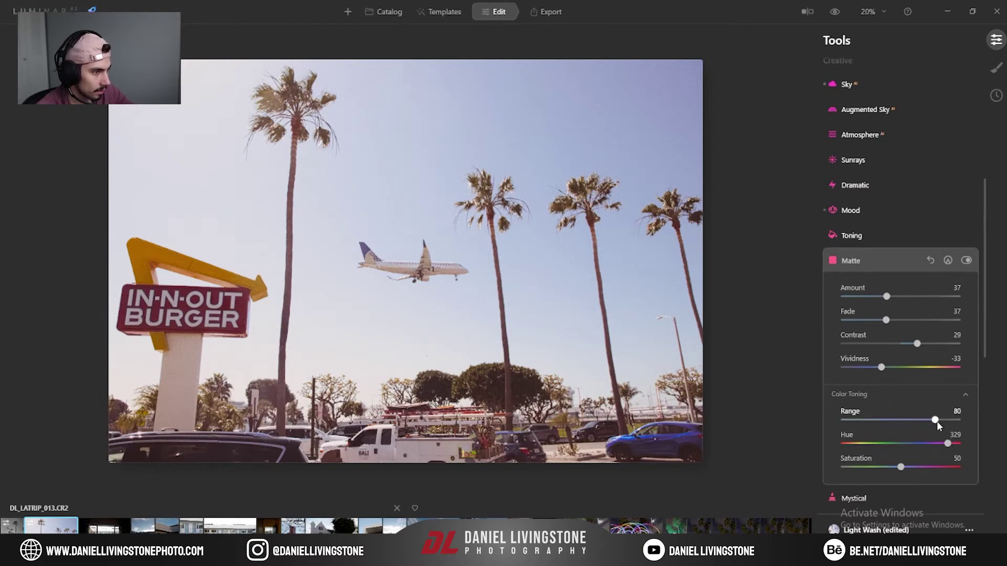
{"action": "double_click", "coordinate": [889, 424]}
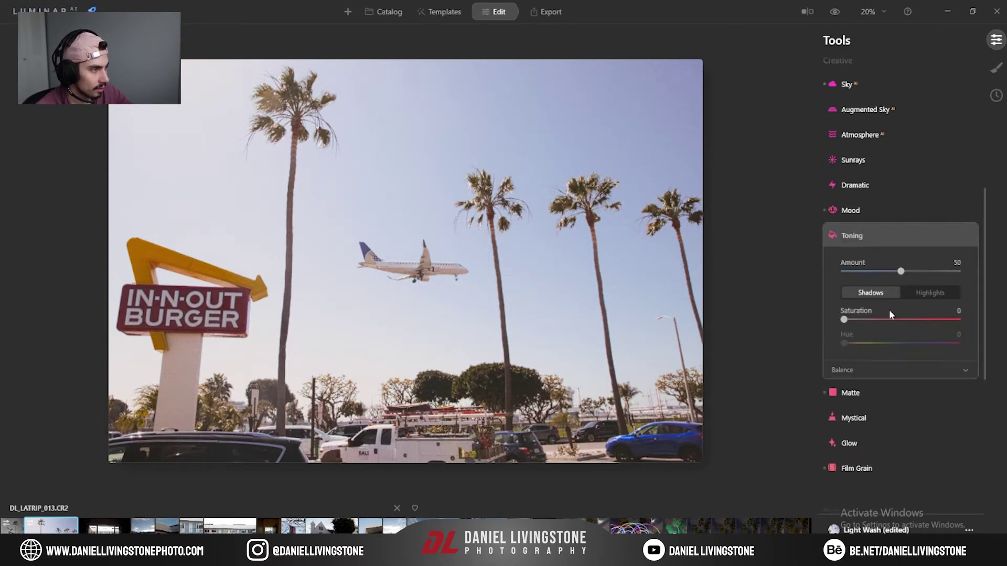
Tint the photo's highlights with Toning at Saturation 9 and Hue 329.
{"action": "left_click", "coordinate": [913, 291]}
{"action": "left_click_drag", "start_coordinate": [844, 319], "coordinate": [948, 345]}
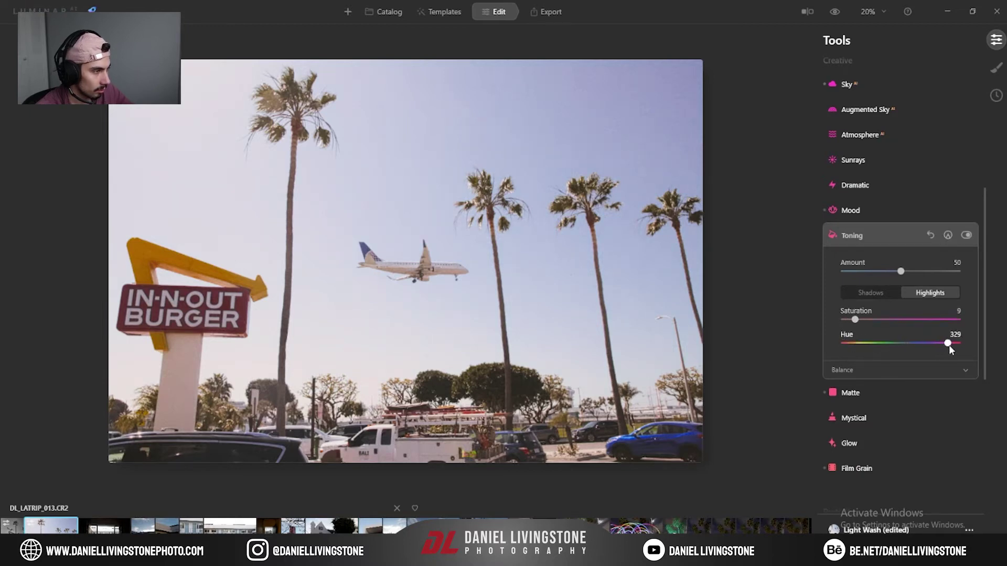
Adjust the Toning highlights to Saturation 16 and Hue 326.
{"action": "mouse_move", "coordinate": [855, 322]}
{"action": "left_mouse_down"}
{"action": "mouse_move", "coordinate": [886, 325]}
{"action": "mouse_move", "coordinate": [866, 326]}
{"action": "left_mouse_up"}
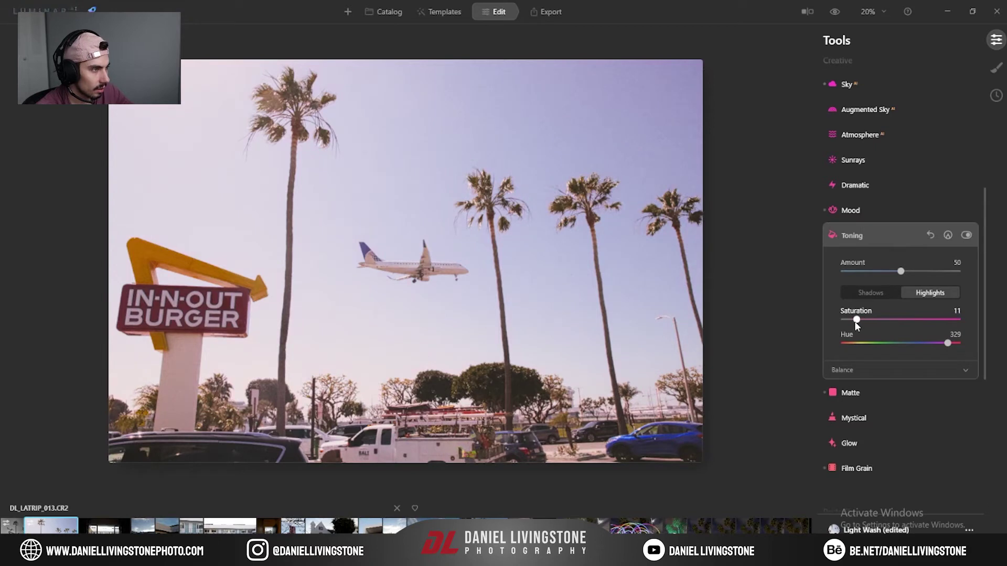
{"action": "left_click_drag", "start_coordinate": [948, 346], "coordinate": [952, 347]}
{"action": "left_click_drag", "start_coordinate": [858, 321], "coordinate": [880, 324]}
{"action": "mouse_move", "coordinate": [955, 344]}
{"action": "left_mouse_down"}
{"action": "mouse_move", "coordinate": [939, 348]}
{"action": "mouse_move", "coordinate": [948, 349]}
{"action": "left_mouse_up"}
{"action": "left_click_drag", "start_coordinate": [871, 324], "coordinate": [861, 325]}
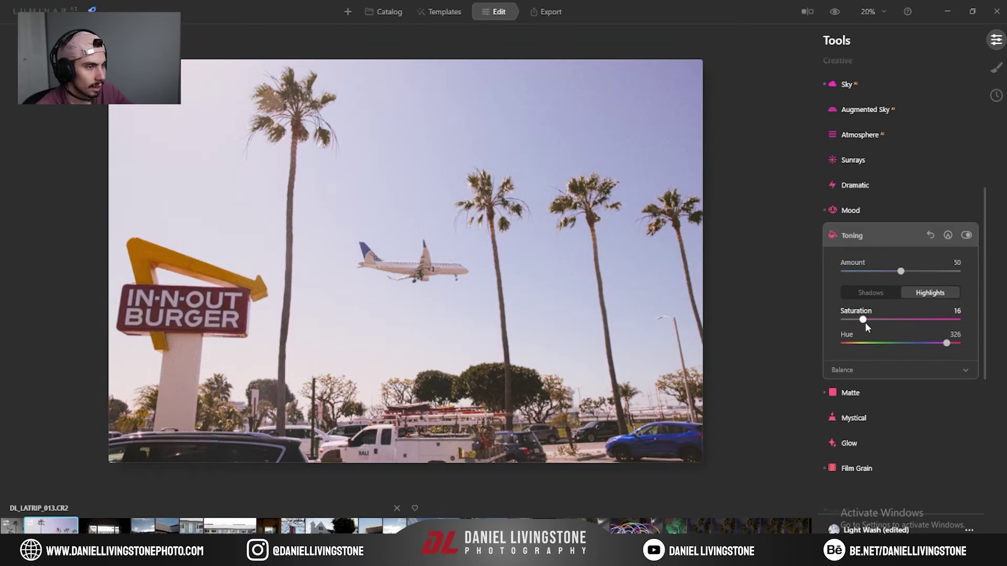
Compare the photo with Toning off and on, and collapse the tool.
{"action": "left_click", "coordinate": [967, 236]}
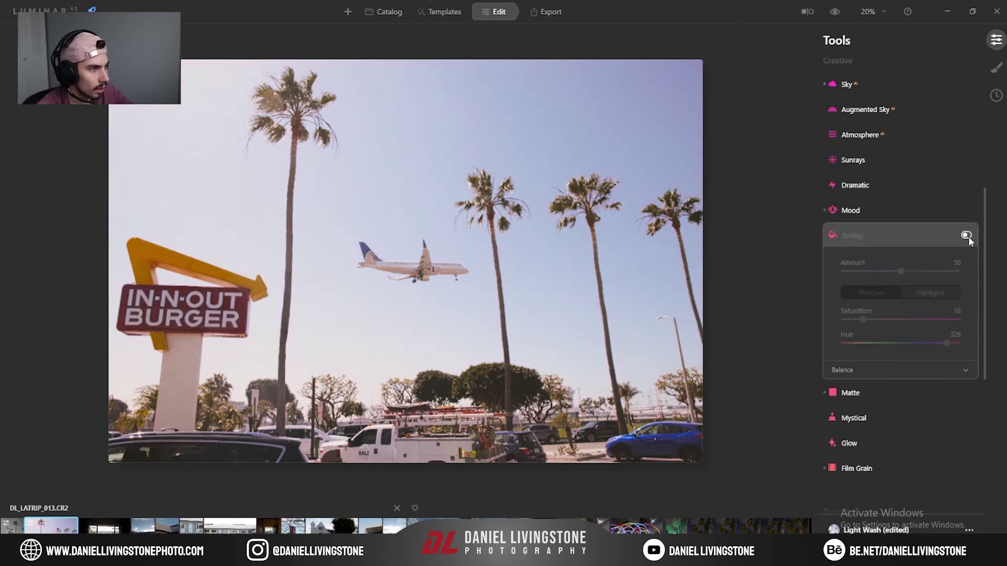
{"action": "left_click", "coordinate": [967, 236]}
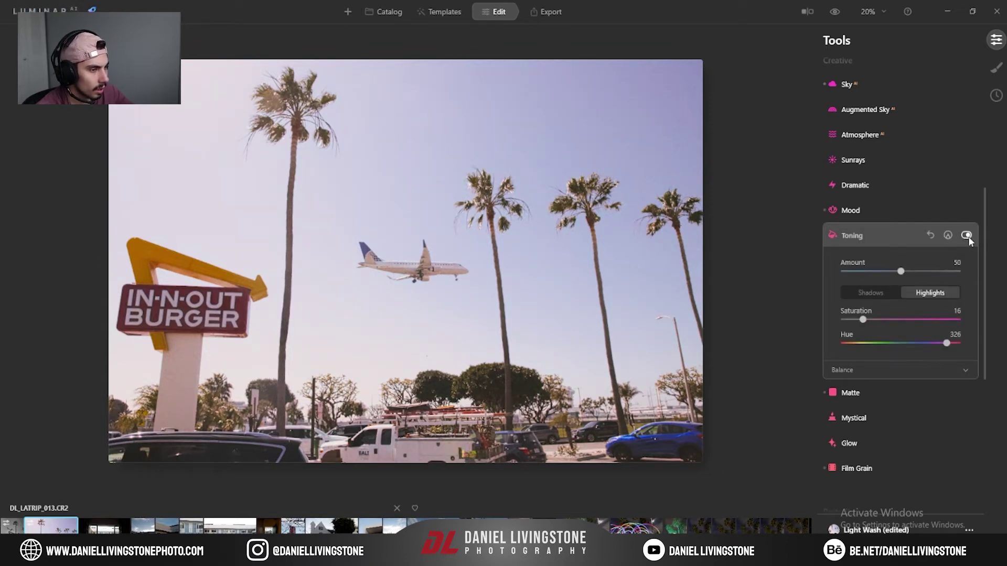
{"action": "left_click", "coordinate": [889, 236]}
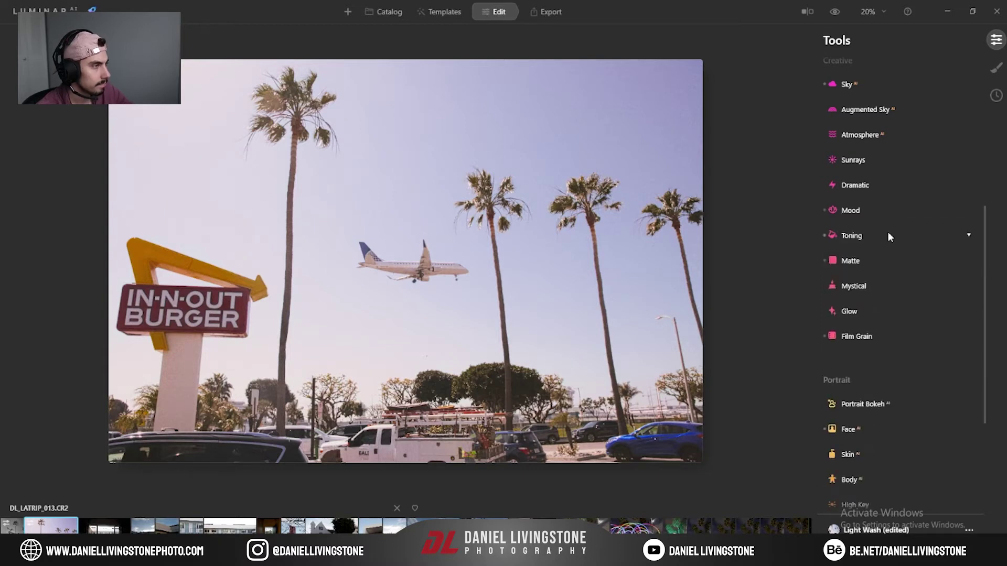
Apply the Mystical effect with Amount 10, trying 77 first.
{"action": "scroll", "coordinate": [853, 301], "scroll_direction": "down", "scroll_amount": 1}
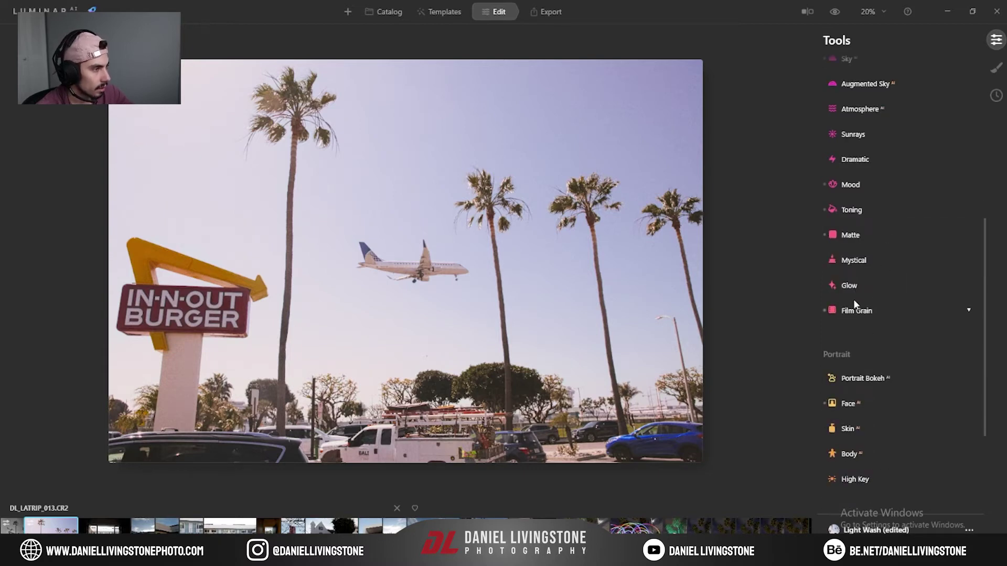
{"action": "left_click", "coordinate": [849, 262]}
{"action": "left_click_drag", "start_coordinate": [843, 296], "coordinate": [929, 303]}
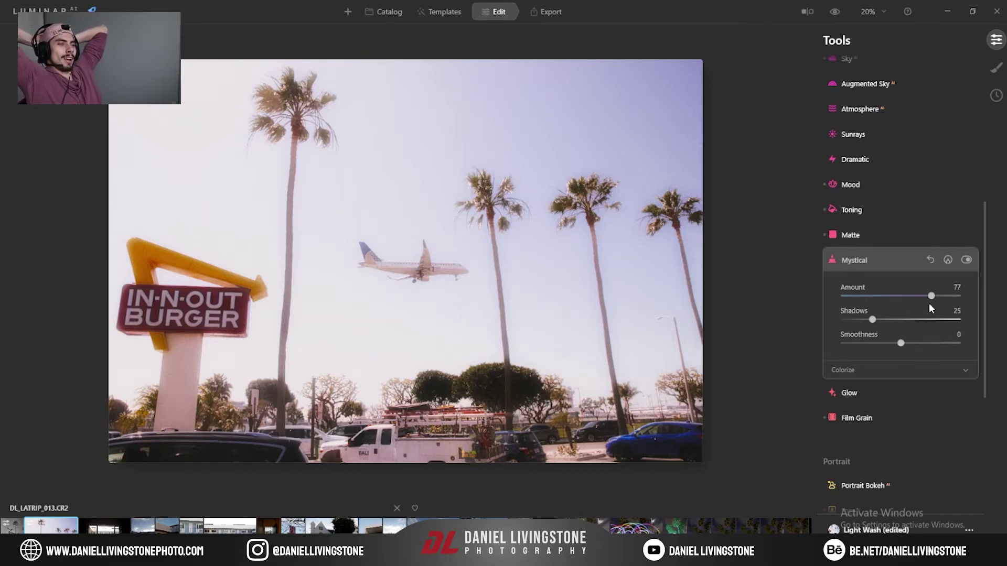
{"action": "left_click_drag", "start_coordinate": [930, 303], "coordinate": [857, 301]}
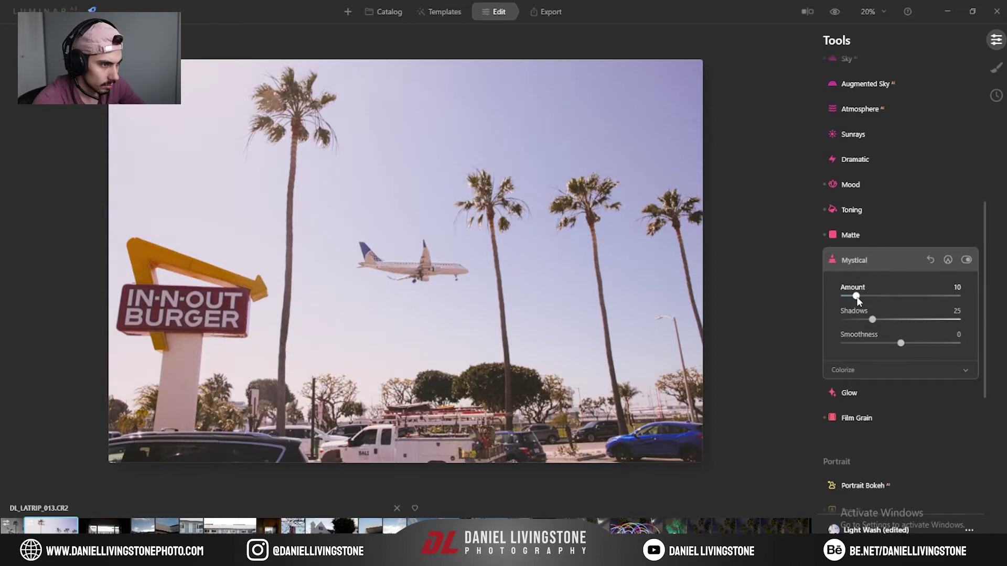
Inspect the airplane at 100% zoom and try the Mystical Amount at 27.
{"action": "double_click", "coordinate": [447, 272]}
{"action": "left_click_drag", "start_coordinate": [447, 272], "coordinate": [740, 282]}
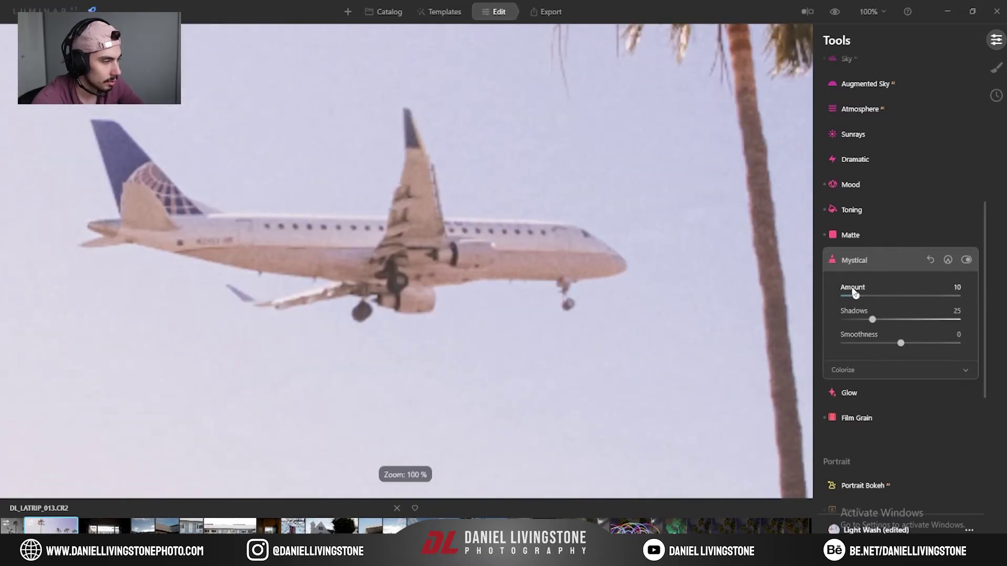
{"action": "scroll", "coordinate": [887, 197], "scroll_direction": "up", "scroll_amount": 7}
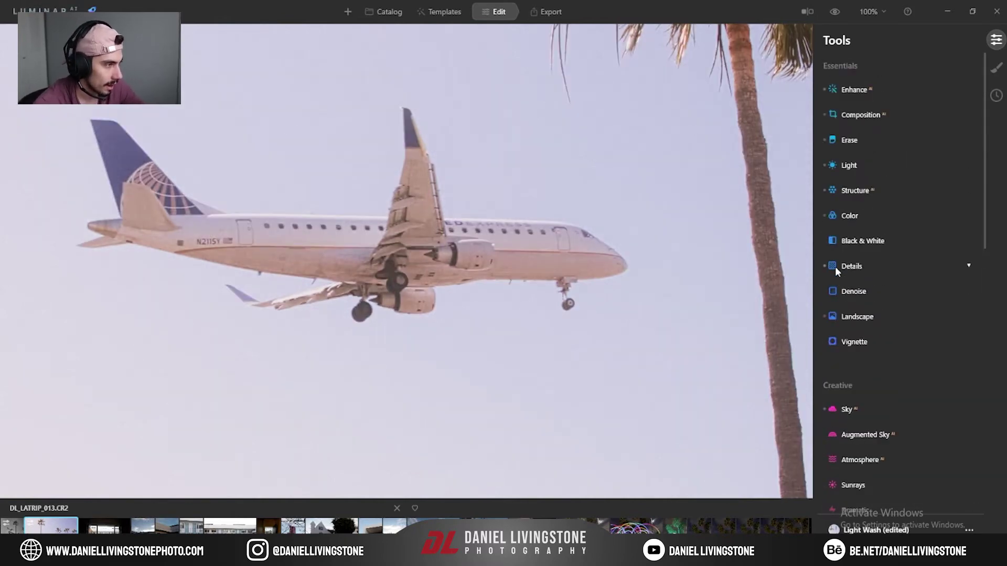
{"action": "scroll", "coordinate": [876, 283], "scroll_direction": "down", "scroll_amount": 6}
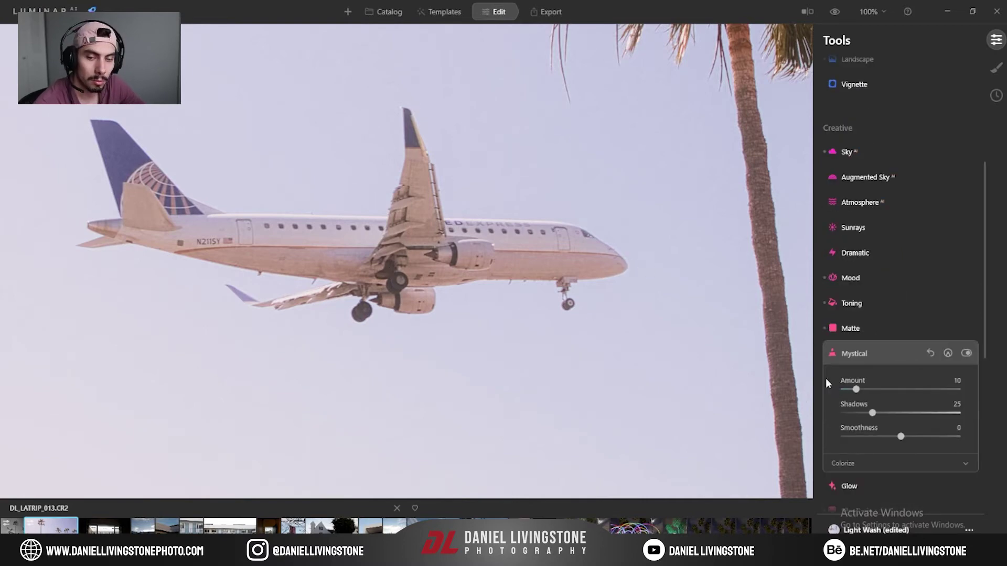
{"action": "left_click_drag", "start_coordinate": [862, 390], "coordinate": [881, 390]}
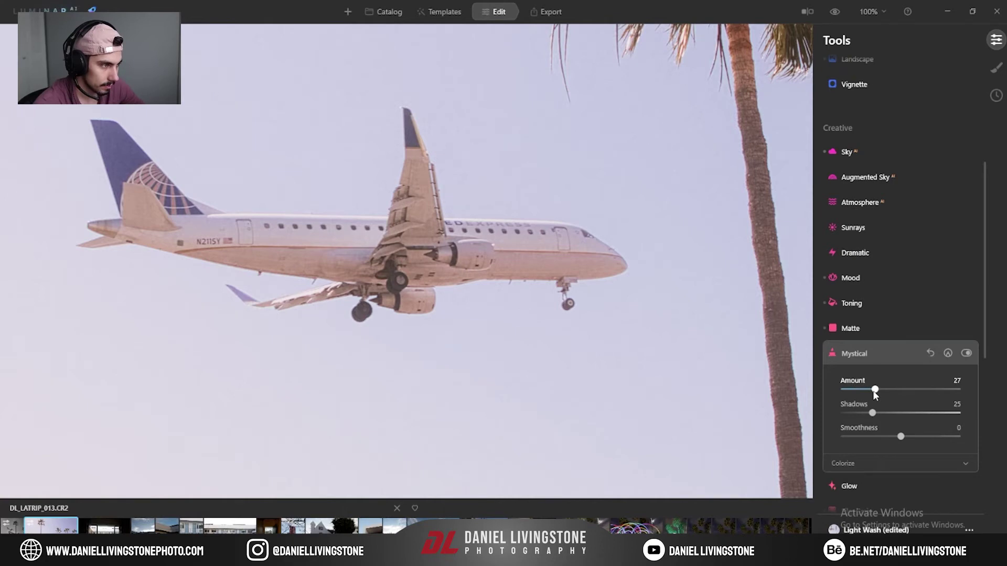
{"action": "left_click", "coordinate": [523, 321]}
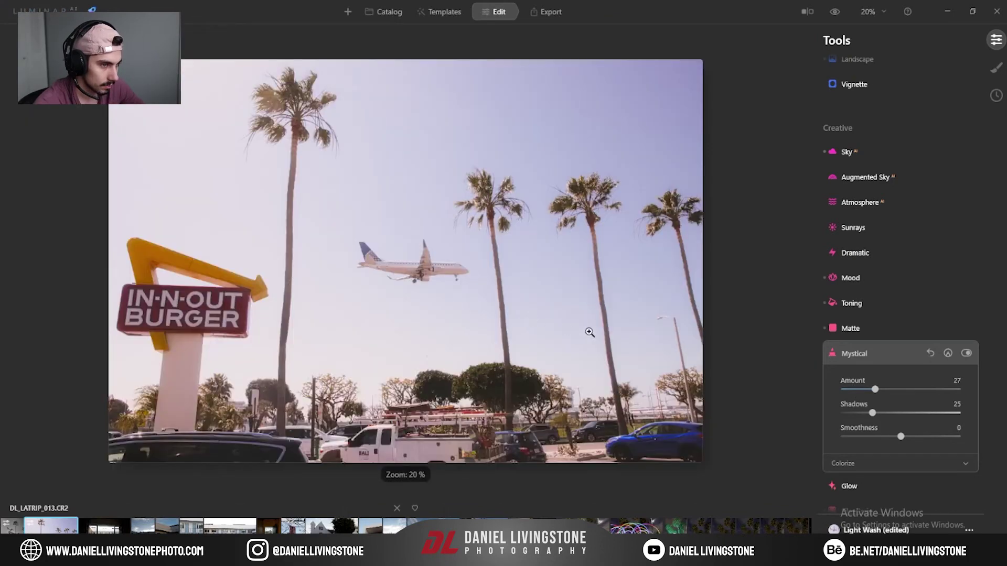
Set Mystical's Amount to 15 and Shadows to 58, trying Shadows at 69 first.
{"action": "left_click_drag", "start_coordinate": [875, 389], "coordinate": [886, 414]}
{"action": "left_click", "coordinate": [922, 420]}
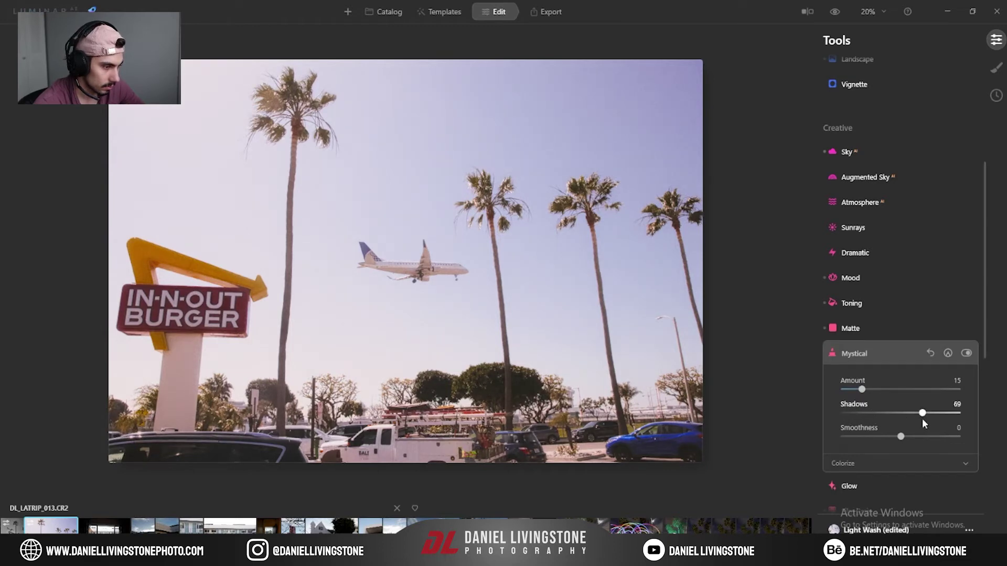
{"action": "left_click", "coordinate": [910, 413]}
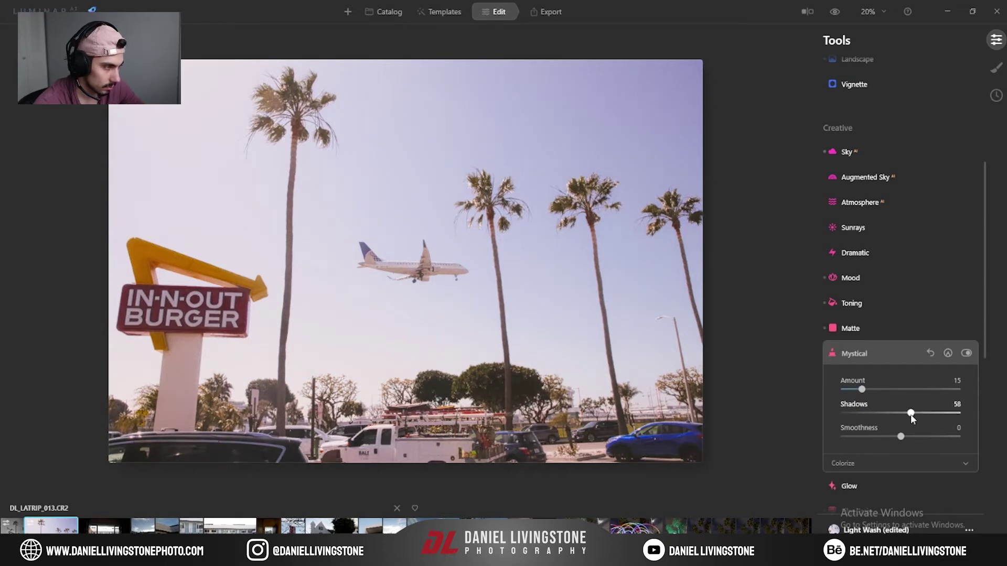
Set Mystical's Smoothness to -69, trying -93 and -6 while checking the airplane at 100% zoom.
{"action": "left_click_drag", "start_coordinate": [901, 436], "coordinate": [848, 437]}
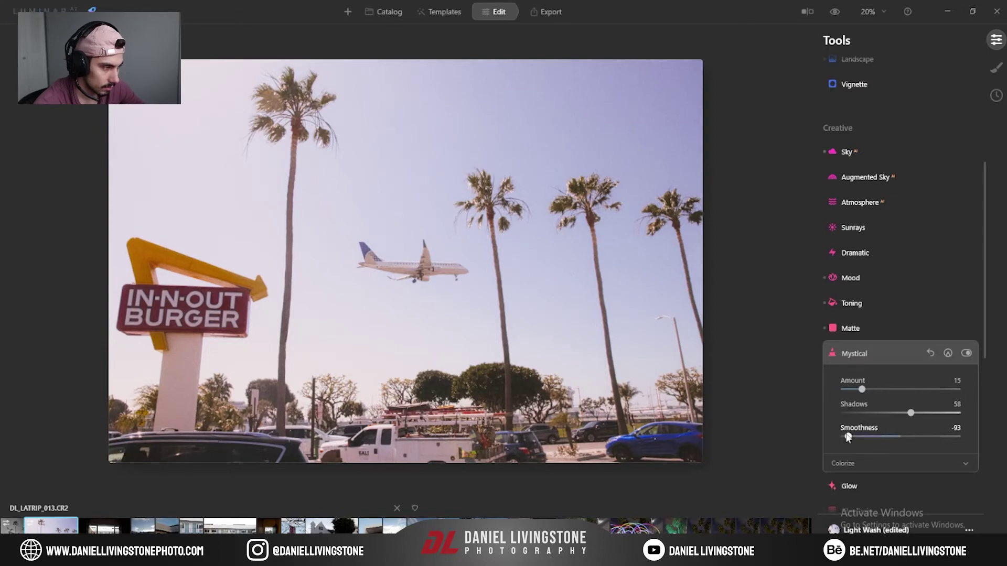
{"action": "left_click", "coordinate": [465, 268]}
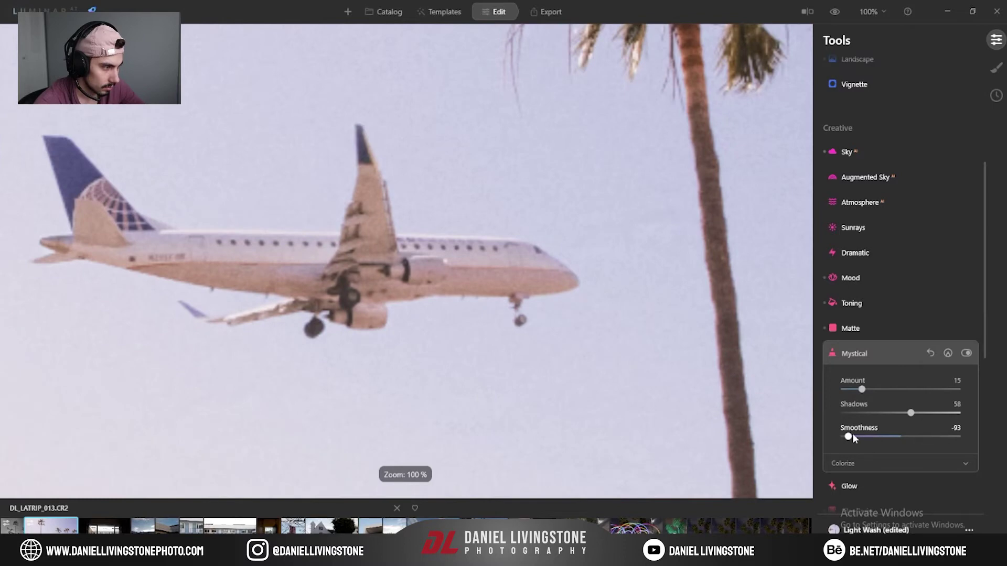
{"action": "left_click_drag", "start_coordinate": [848, 437], "coordinate": [897, 438]}
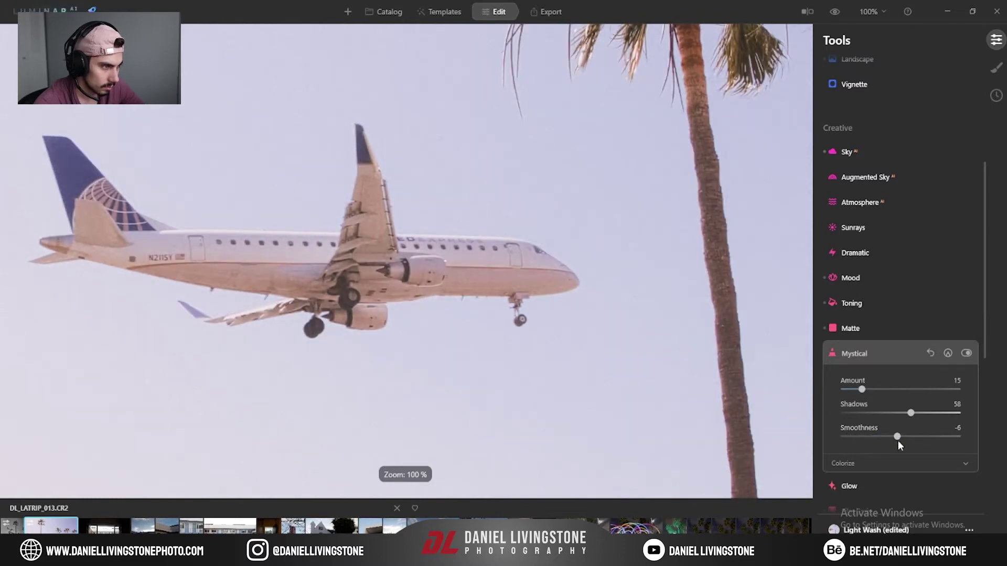
{"action": "left_click_drag", "start_coordinate": [898, 440], "coordinate": [861, 438]}
{"action": "left_click", "coordinate": [510, 324]}
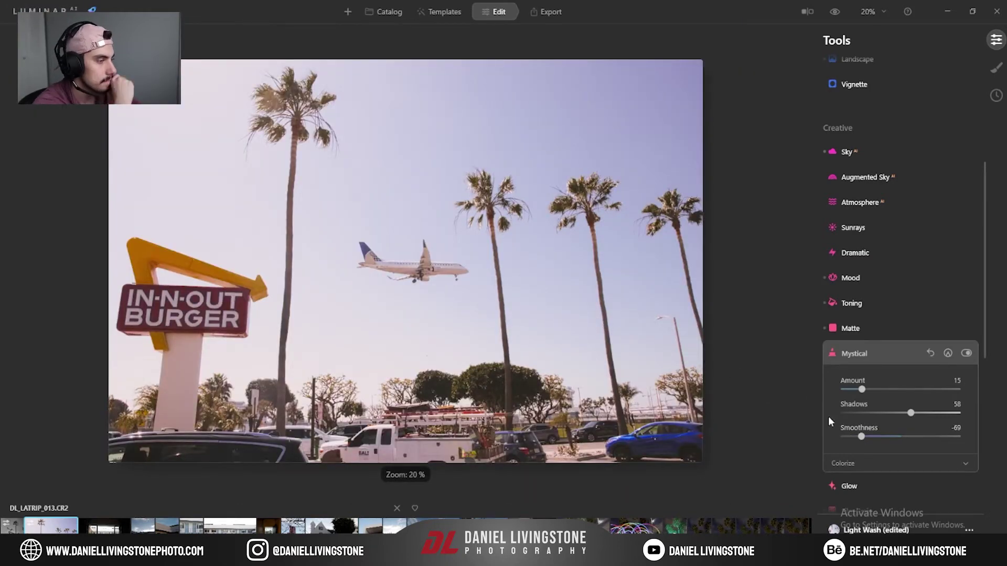
Add a Soft Focus Glow with Amount 17 and Warmth -27, trying Warmth at 22 and 2 first.
{"action": "left_click", "coordinate": [848, 486]}
{"action": "mouse_move", "coordinate": [844, 434]}
{"action": "left_mouse_down"}
{"action": "mouse_move", "coordinate": [919, 438]}
{"action": "mouse_move", "coordinate": [864, 436]}
{"action": "left_mouse_up"}
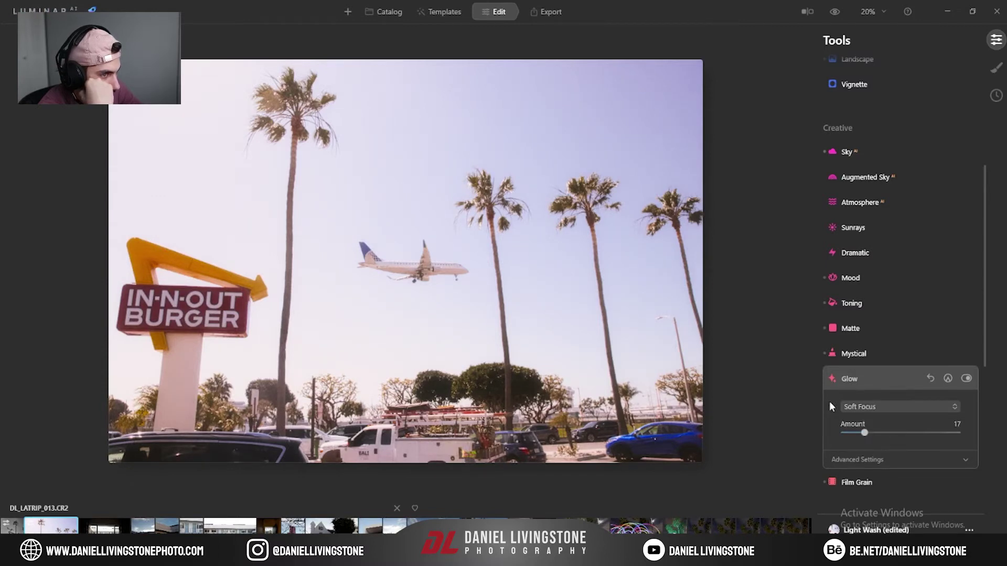
{"action": "left_click", "coordinate": [877, 461]}
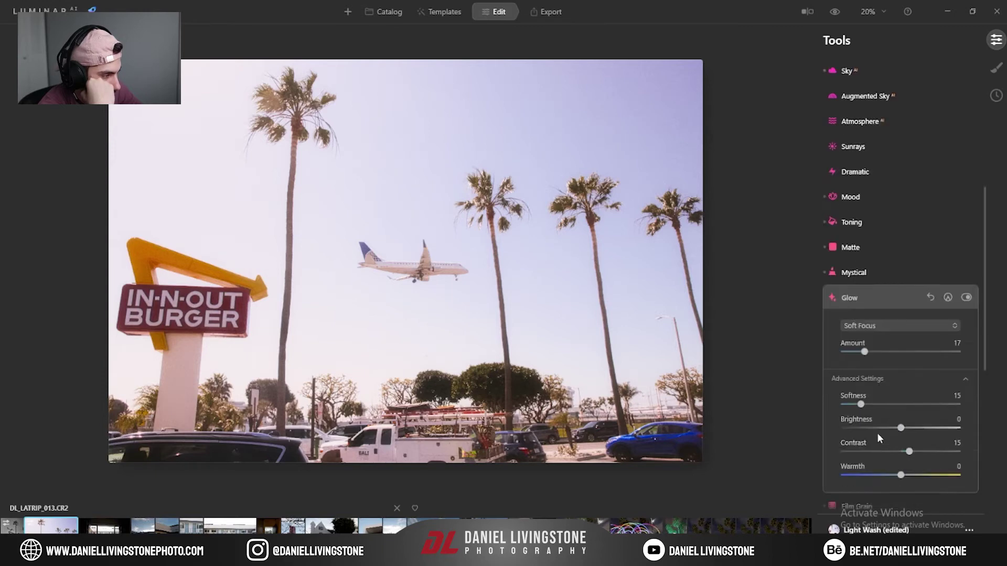
{"action": "left_click_drag", "start_coordinate": [901, 475], "coordinate": [914, 476]}
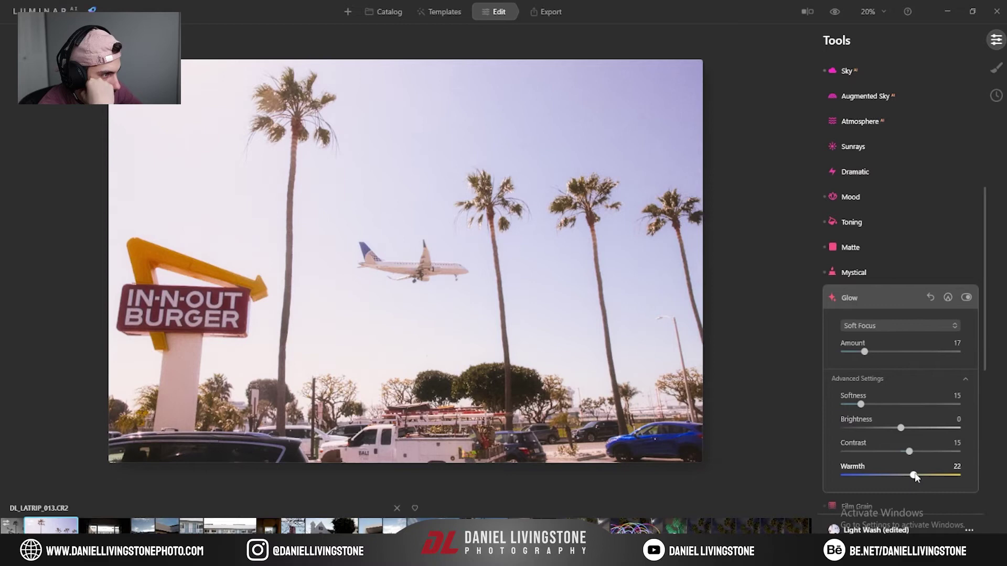
{"action": "left_click_drag", "start_coordinate": [934, 475], "coordinate": [904, 478]}
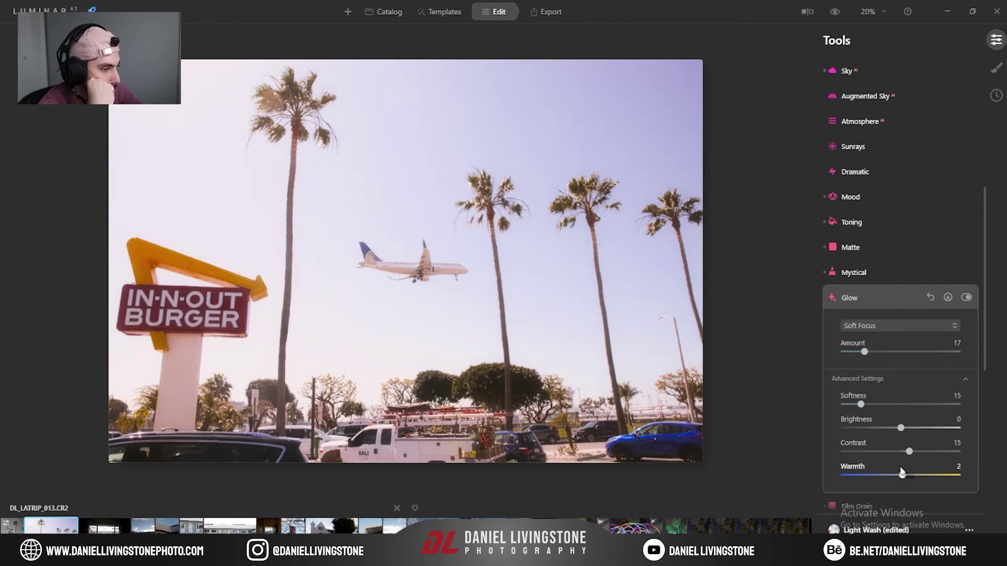
{"action": "left_click_drag", "start_coordinate": [901, 476], "coordinate": [886, 479]}
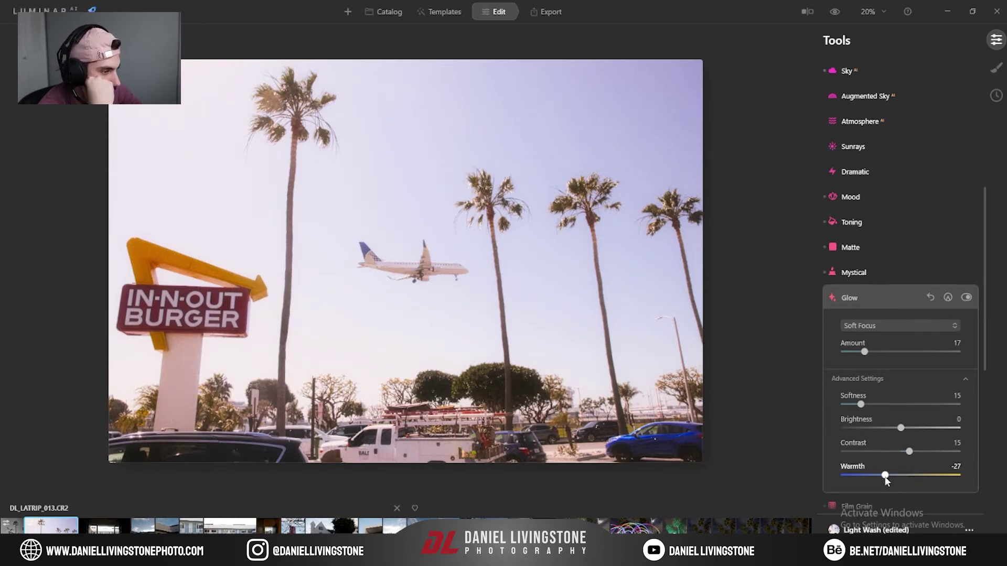
{"action": "left_click", "coordinate": [884, 293]}
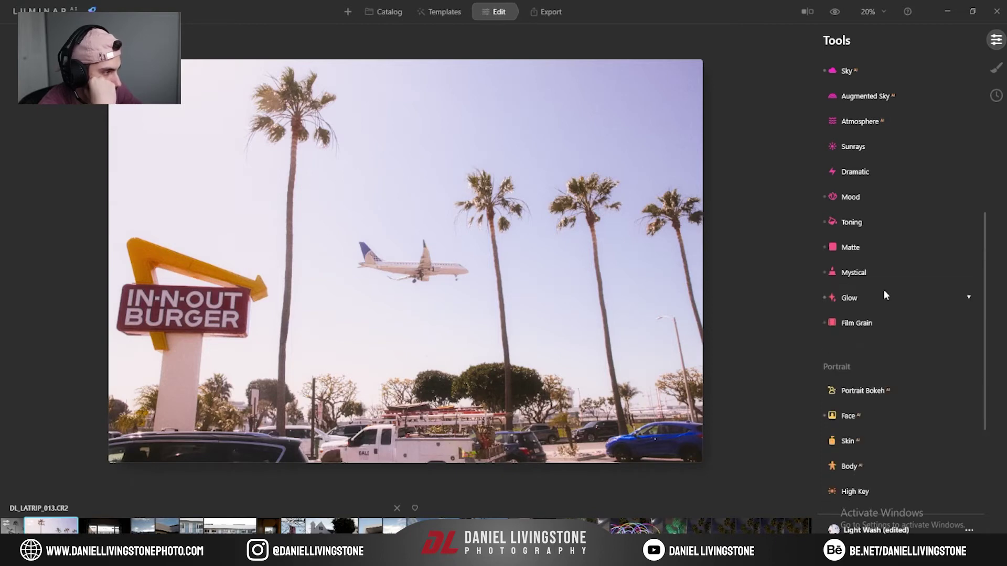
Set the Film Grain Amount to 36 with its size and roughness settings open, viewing the airplane at 100% zoom.
{"action": "left_click", "coordinate": [886, 318]}
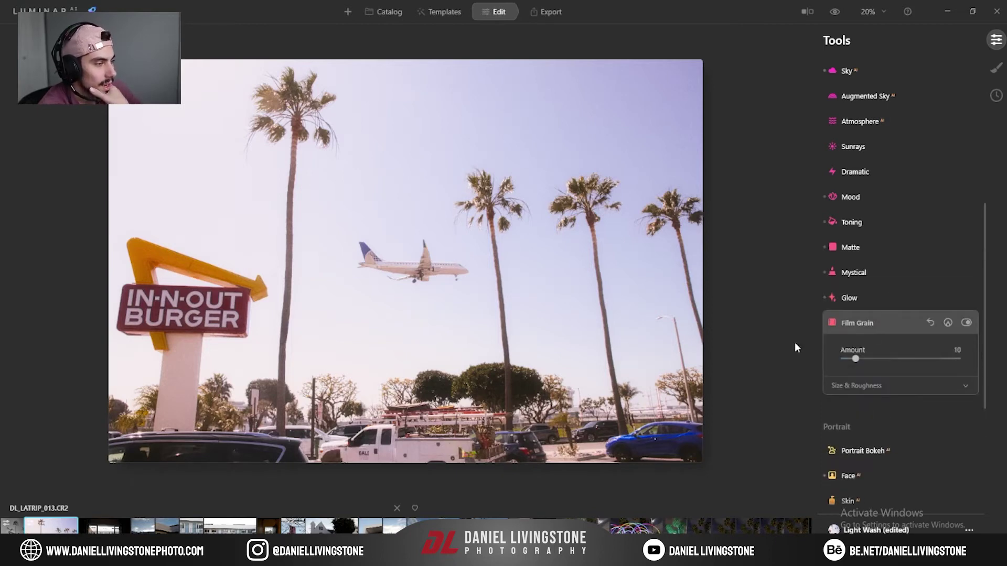
{"action": "left_click", "coordinate": [466, 278]}
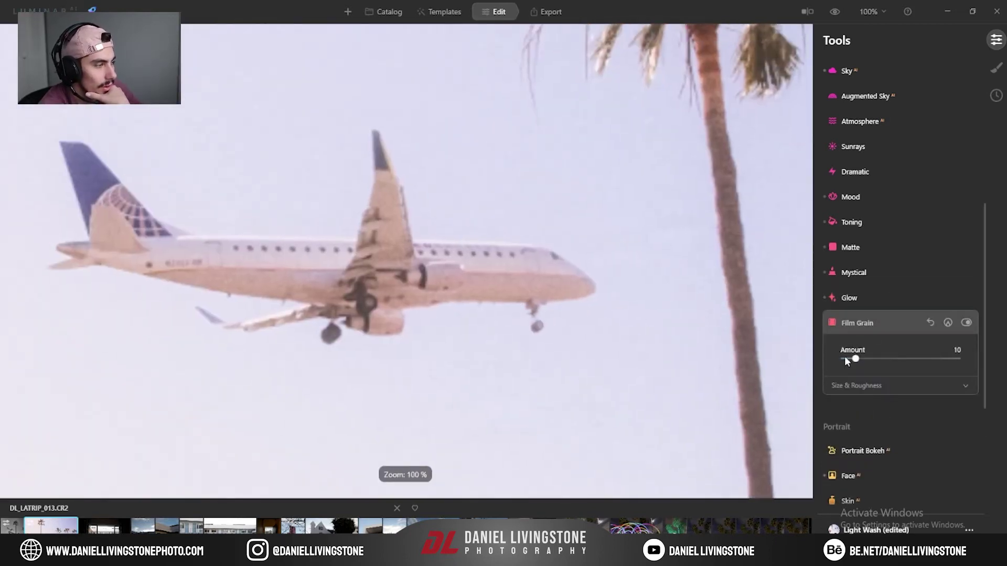
{"action": "left_click", "coordinate": [879, 384]}
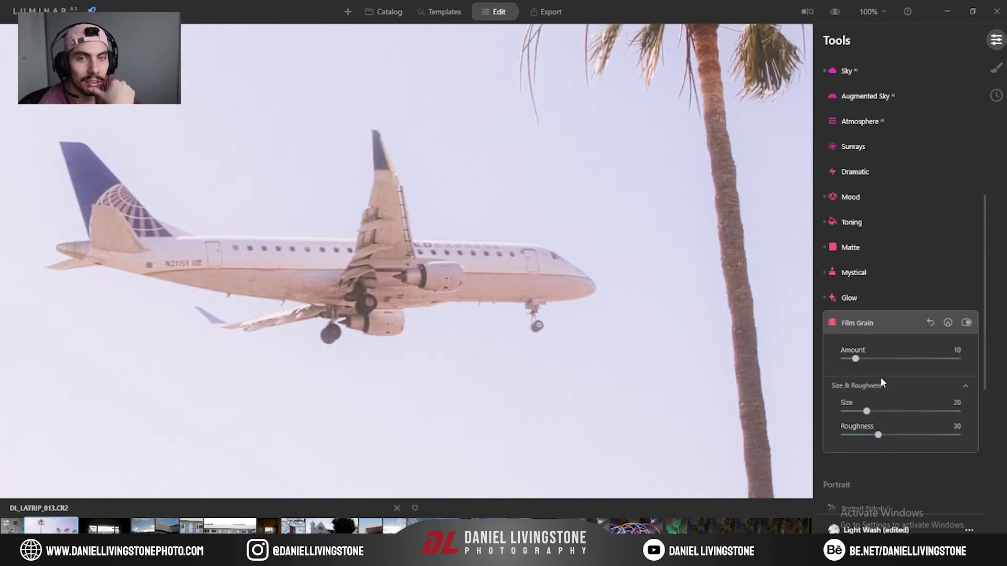
{"action": "left_click_drag", "start_coordinate": [861, 361], "coordinate": [888, 362]}
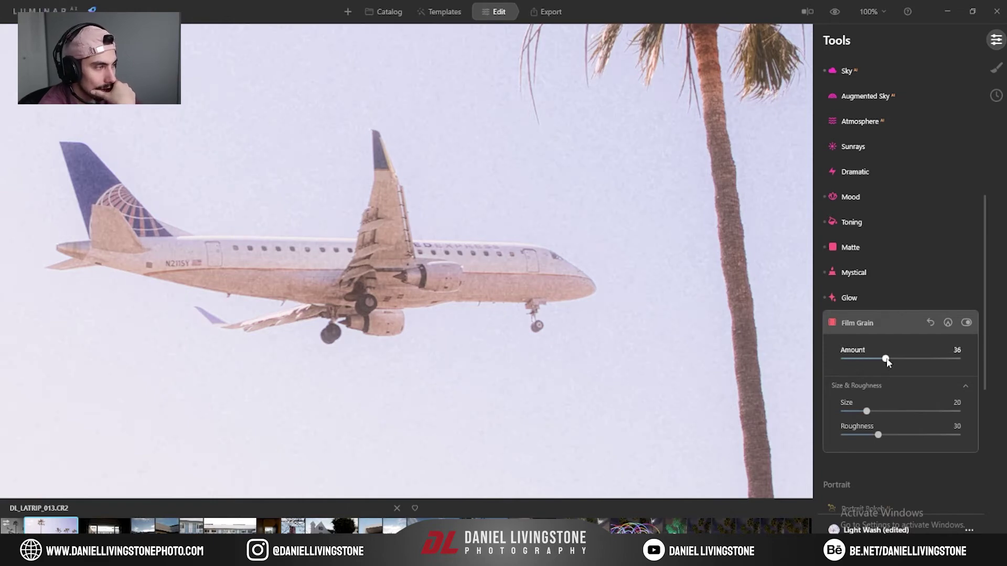
Set the Film Grain Size to 28 and Roughness to 13, trying Size at 42, 74 and 5 and Roughness at 91.
{"action": "left_click_drag", "start_coordinate": [868, 412], "coordinate": [892, 413]}
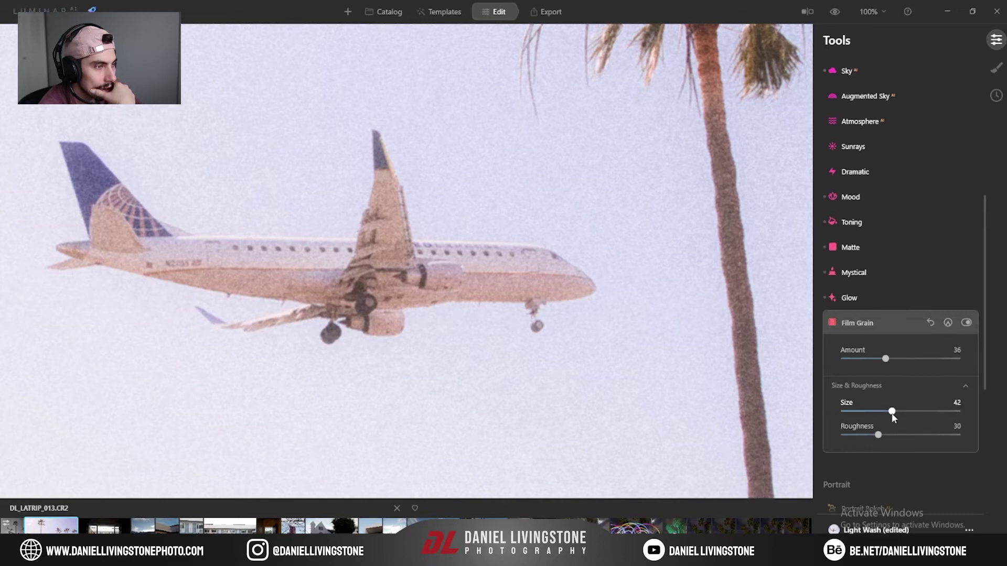
{"action": "left_click_drag", "start_coordinate": [892, 413], "coordinate": [930, 419]}
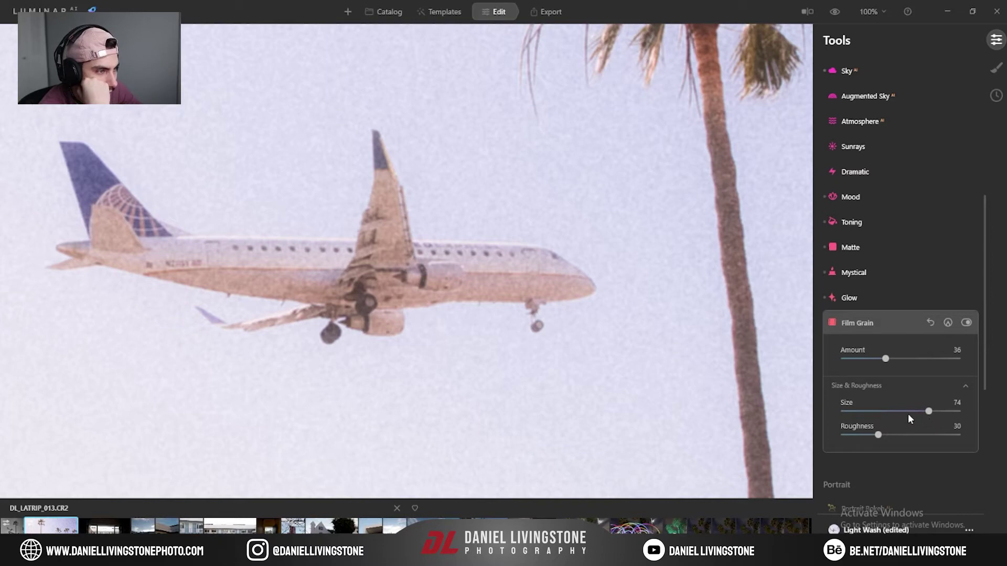
{"action": "left_click_drag", "start_coordinate": [926, 412], "coordinate": [909, 435]}
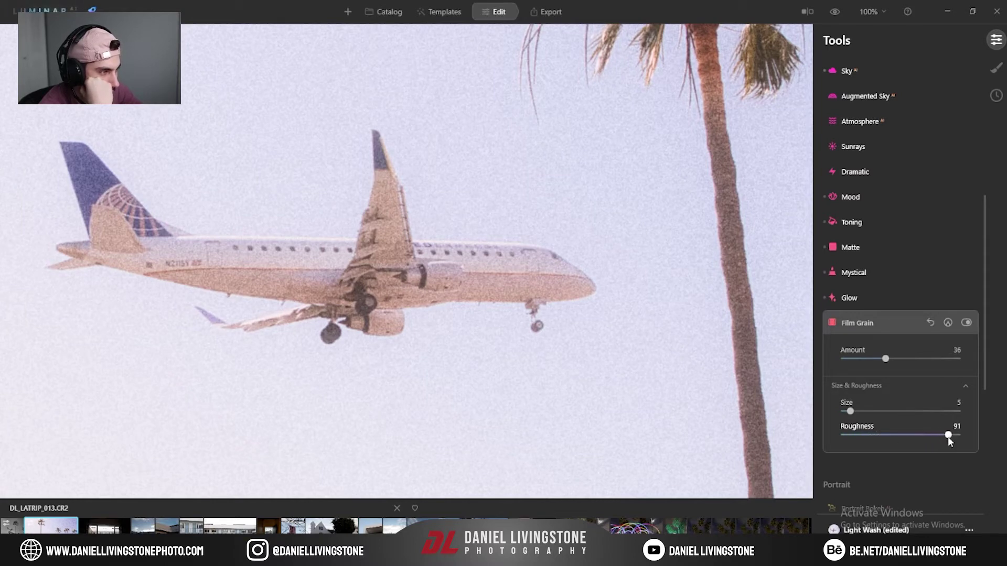
{"action": "left_click_drag", "start_coordinate": [938, 435], "coordinate": [858, 439]}
{"action": "left_click", "coordinate": [858, 438]}
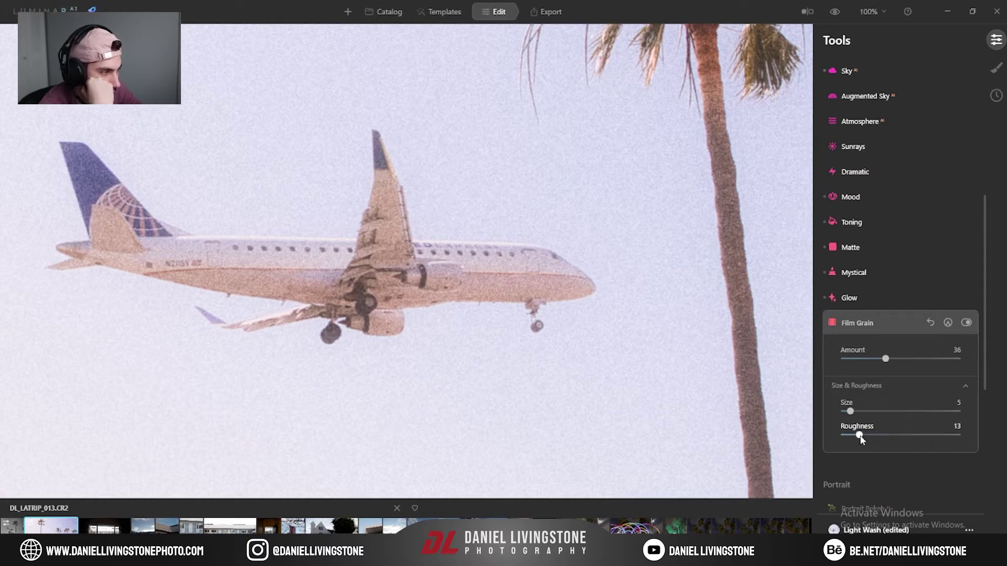
{"action": "left_click_drag", "start_coordinate": [850, 411], "coordinate": [877, 416]}
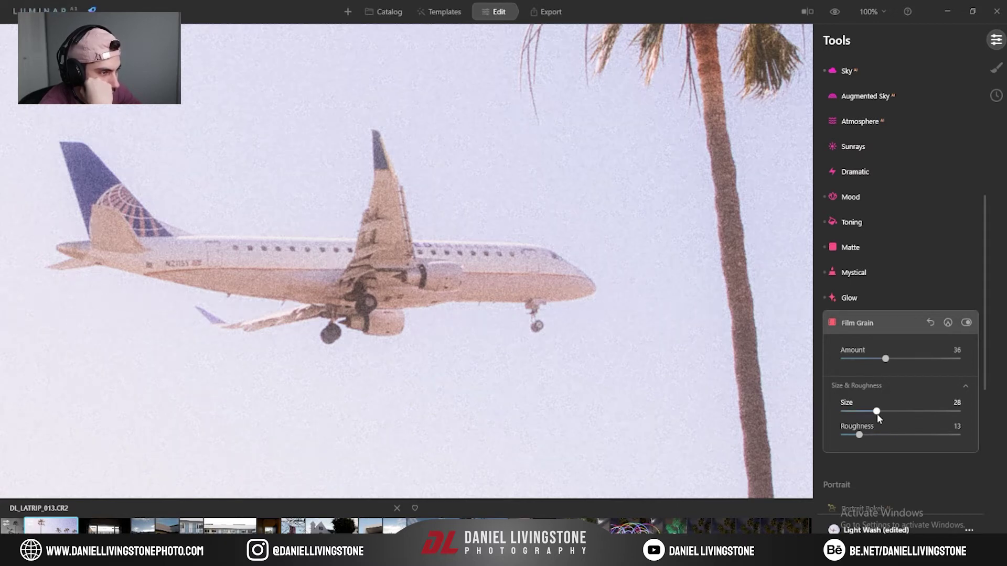
{"action": "left_click", "coordinate": [461, 314]}
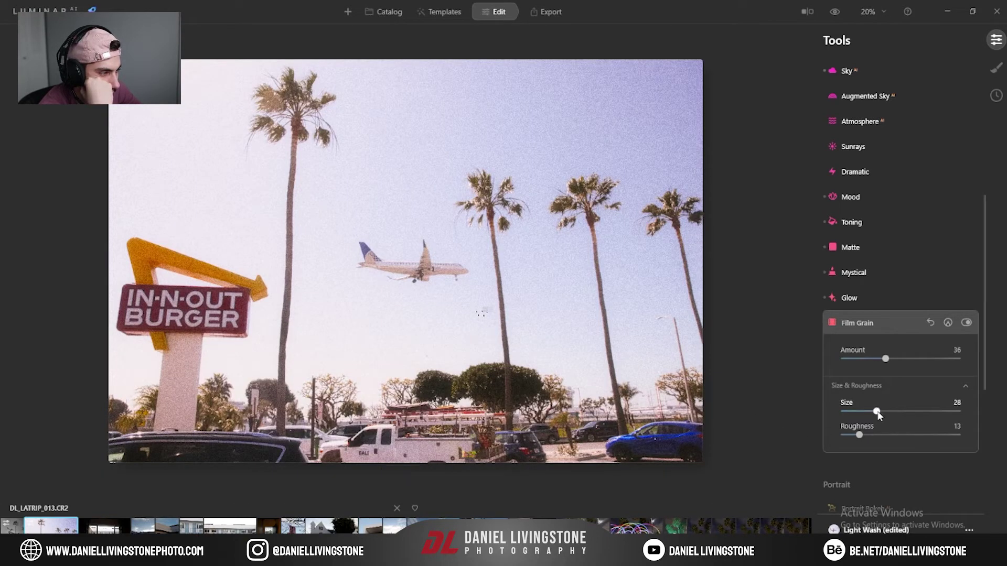
Compare the photo with Film Grain off and on, and set the grain's Size to 29 and Roughness to 12.
{"action": "left_click", "coordinate": [966, 323]}
{"action": "left_click", "coordinate": [966, 322]}
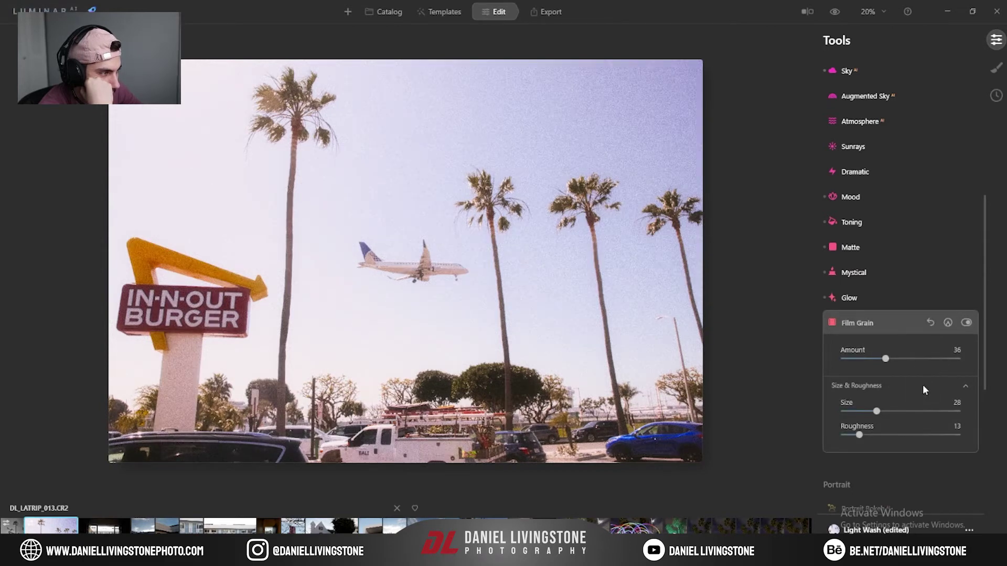
{"action": "left_click_drag", "start_coordinate": [860, 441], "coordinate": [878, 413]}
Set the Film Grain Amount to 33, trying 16 first, and check the grain around the airplane and street lamp at 100% zoom.
{"action": "left_click_drag", "start_coordinate": [890, 361], "coordinate": [868, 365]}
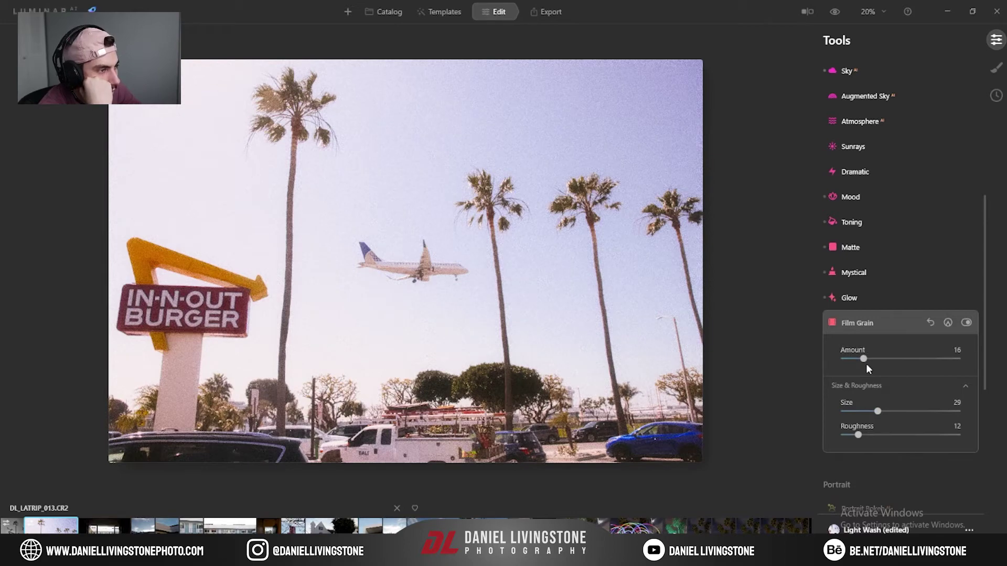
{"action": "left_click", "coordinate": [453, 278]}
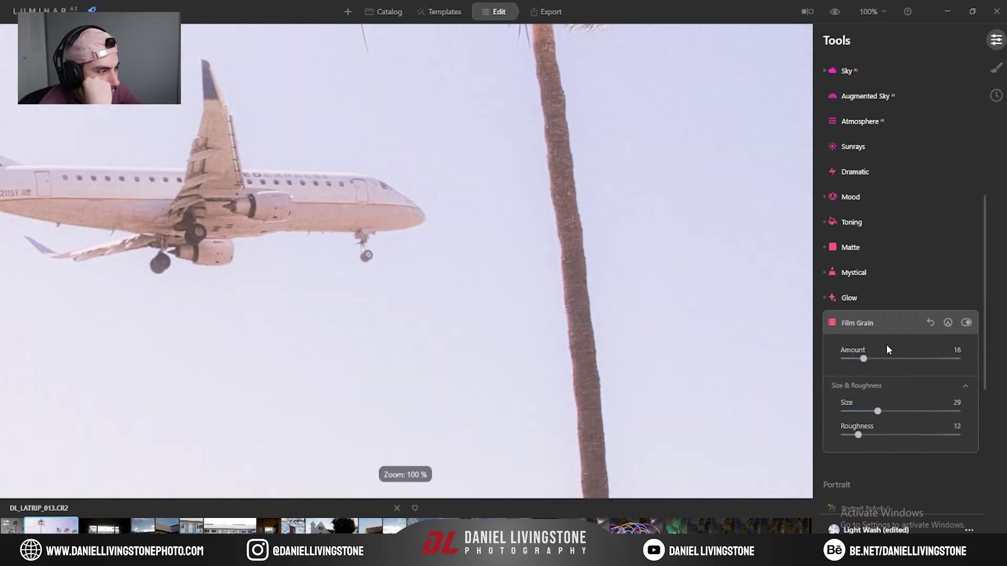
{"action": "left_click_drag", "start_coordinate": [864, 359], "coordinate": [882, 362]}
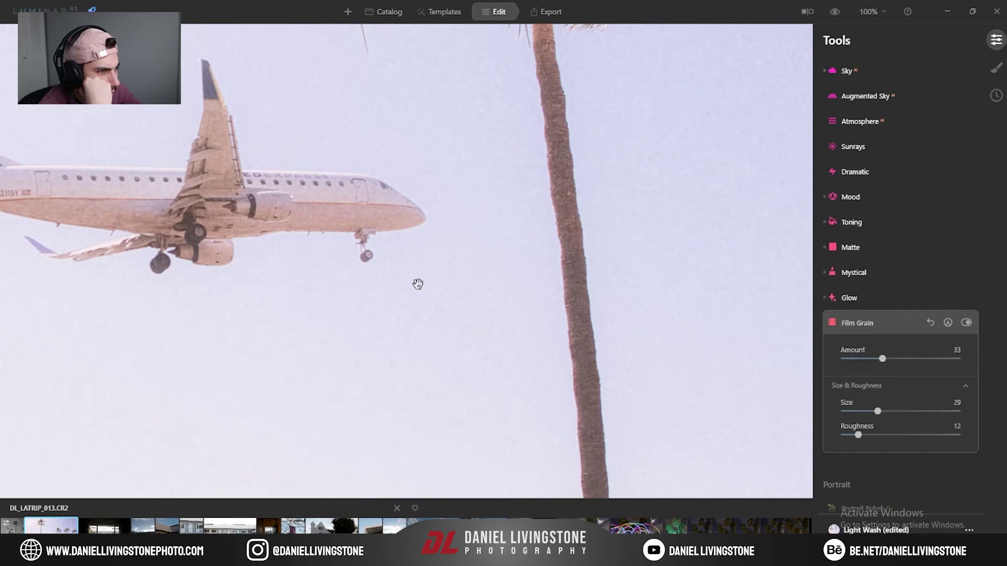
{"action": "left_click", "coordinate": [385, 260]}
{"action": "left_click", "coordinate": [386, 258]}
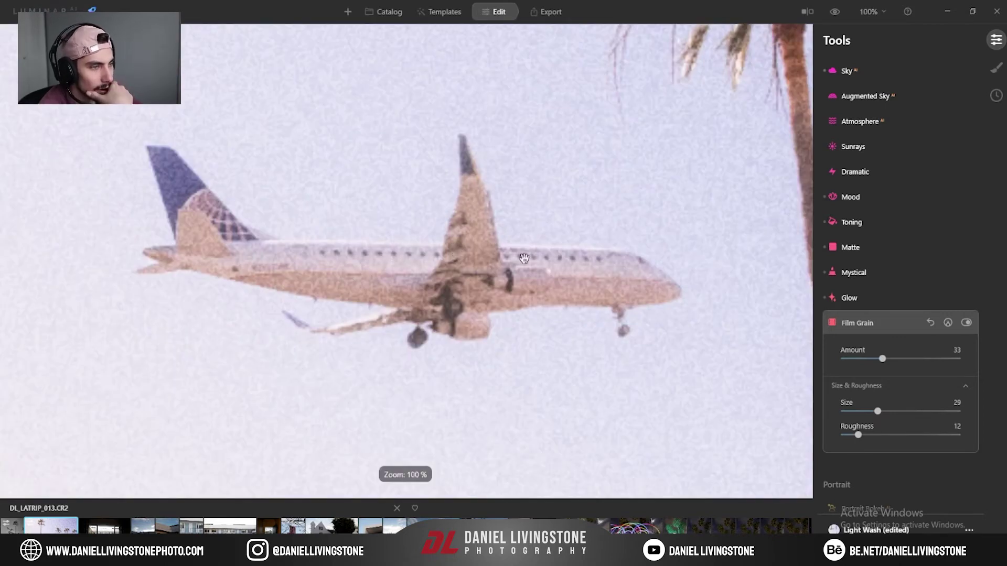
{"action": "left_click", "coordinate": [623, 263]}
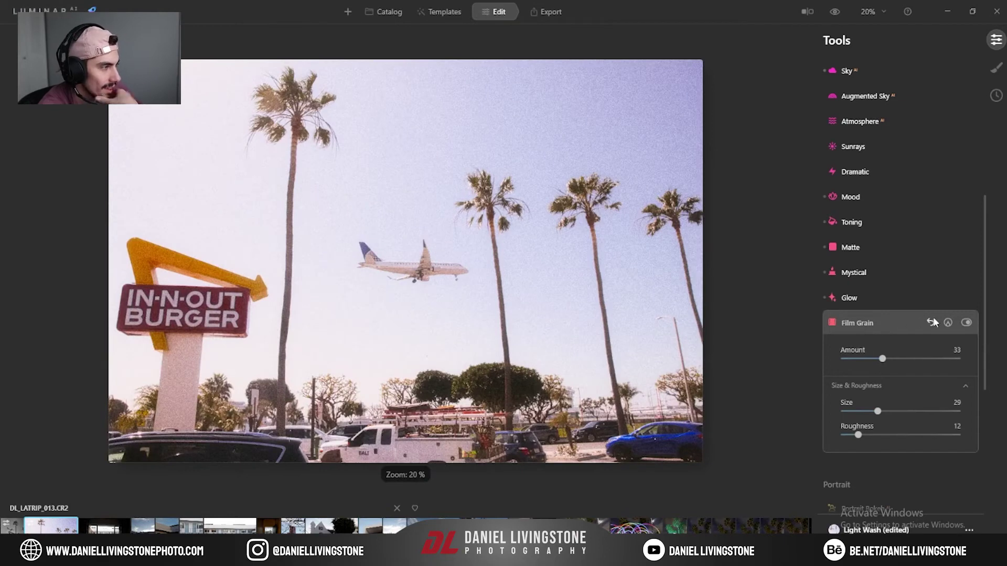
{"action": "left_click", "coordinate": [913, 321]}
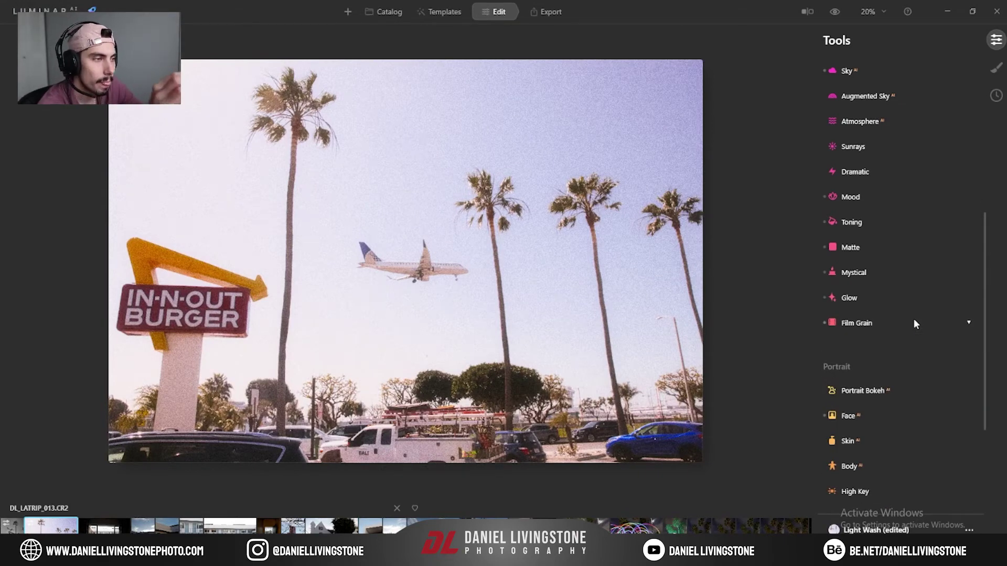
{"action": "left_click", "coordinate": [669, 325]}
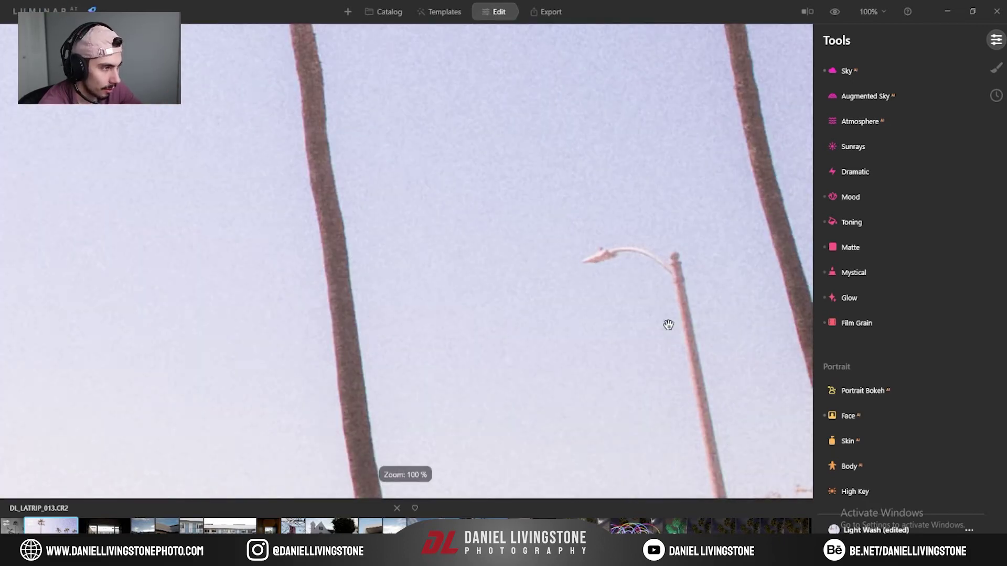
{"action": "left_click", "coordinate": [668, 325]}
Enable Remove Chromatic Aberrations in Optics, leaving Auto Distortion Corrections off after trying it and viewing the advanced settings.
{"action": "scroll", "coordinate": [875, 343], "scroll_direction": "down", "scroll_amount": 1}
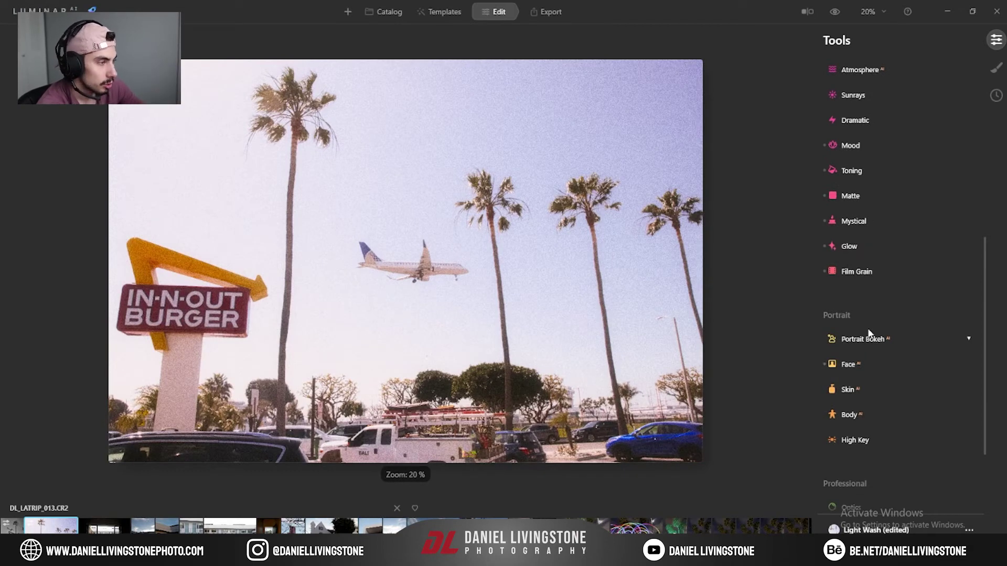
{"action": "scroll", "coordinate": [870, 332], "scroll_direction": "down", "scroll_amount": 3}
{"action": "scroll", "coordinate": [870, 329], "scroll_direction": "down", "scroll_amount": 2}
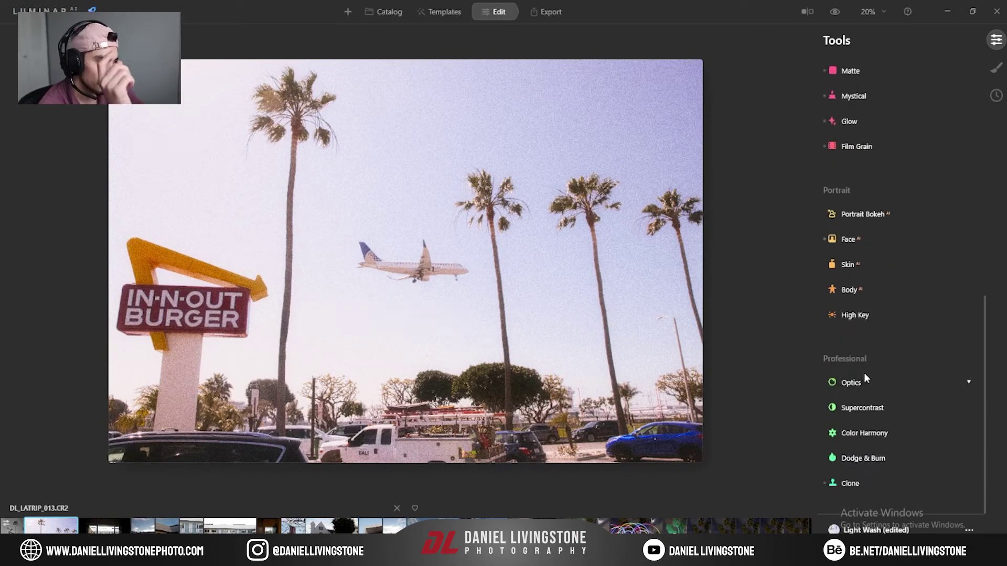
{"action": "left_click", "coordinate": [855, 383]}
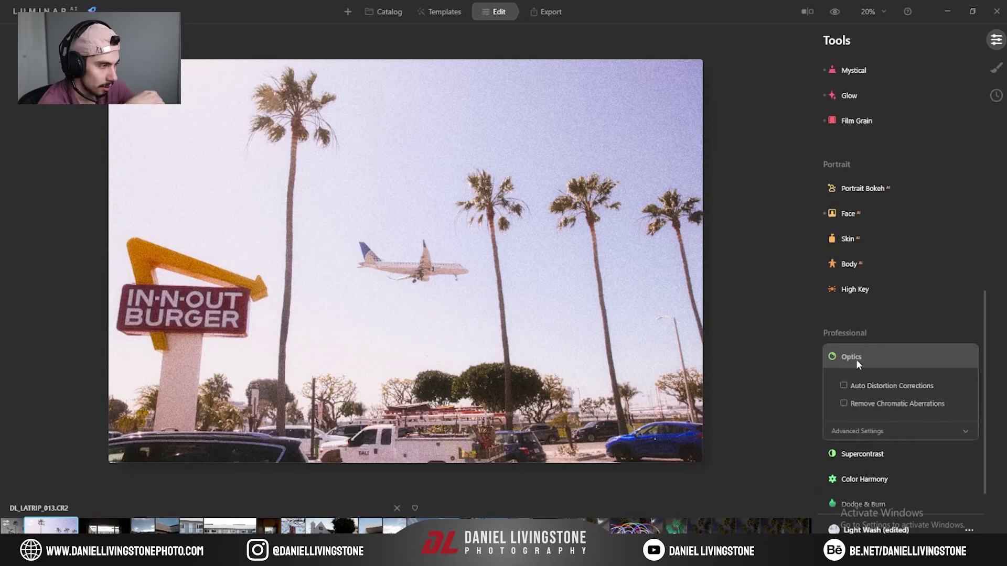
{"action": "left_click", "coordinate": [843, 385]}
{"action": "left_click", "coordinate": [843, 403]}
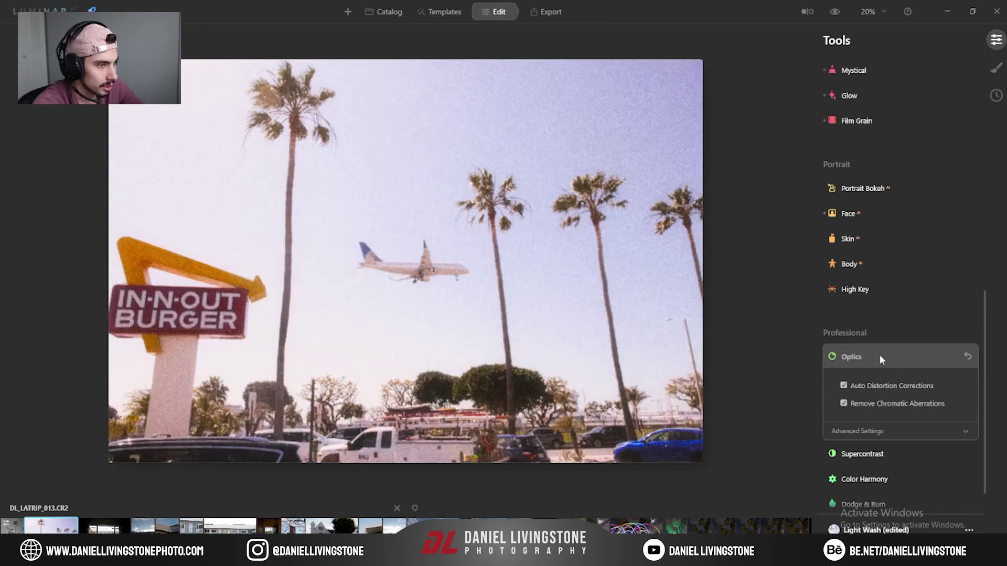
{"action": "left_click", "coordinate": [843, 385]}
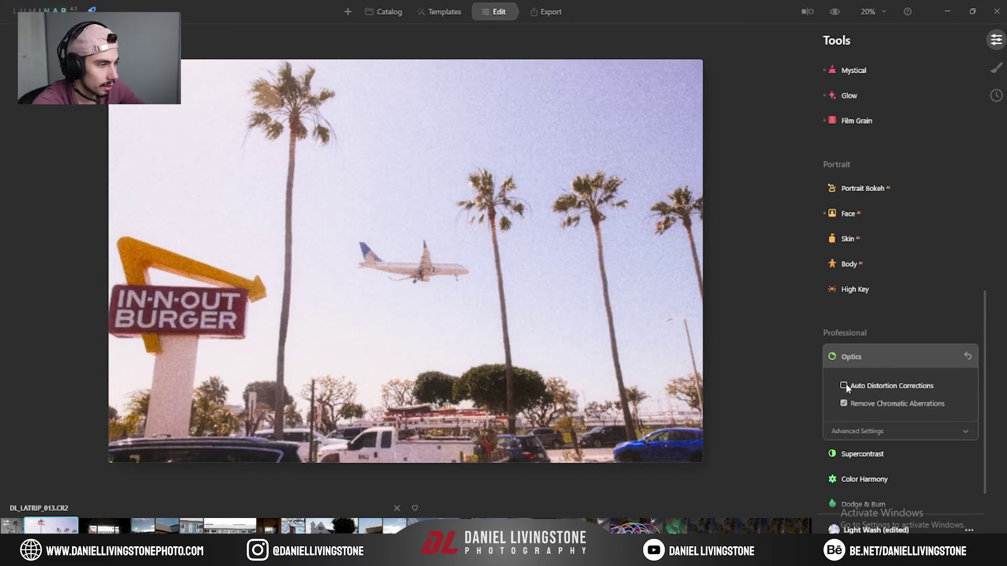
{"action": "left_click", "coordinate": [873, 435]}
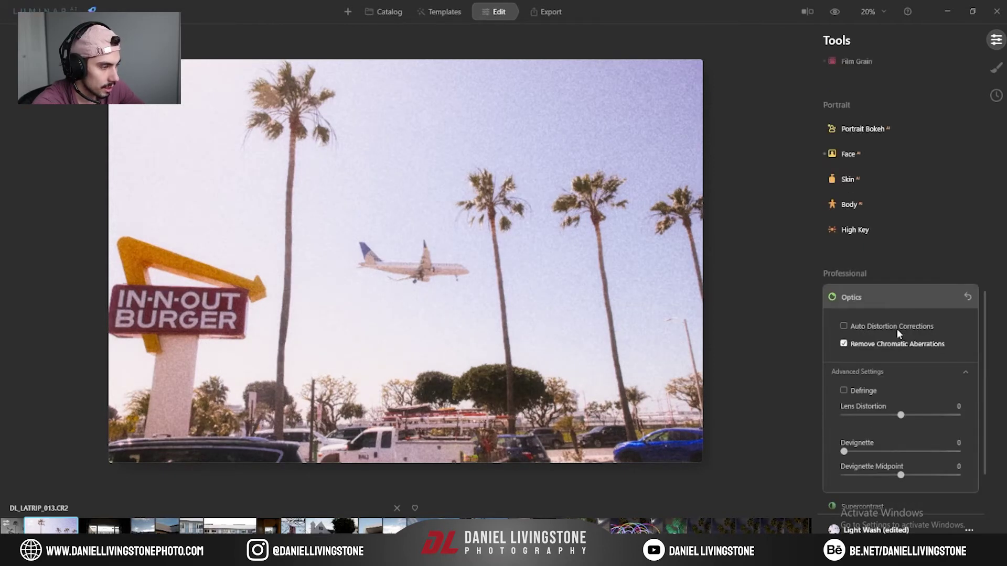
{"action": "left_click", "coordinate": [905, 298]}
View the Supercontrast settings, try Color Harmony with Brilliance at 100 and Warmth at -100, and return both values to 0.
{"action": "left_click", "coordinate": [870, 408]}
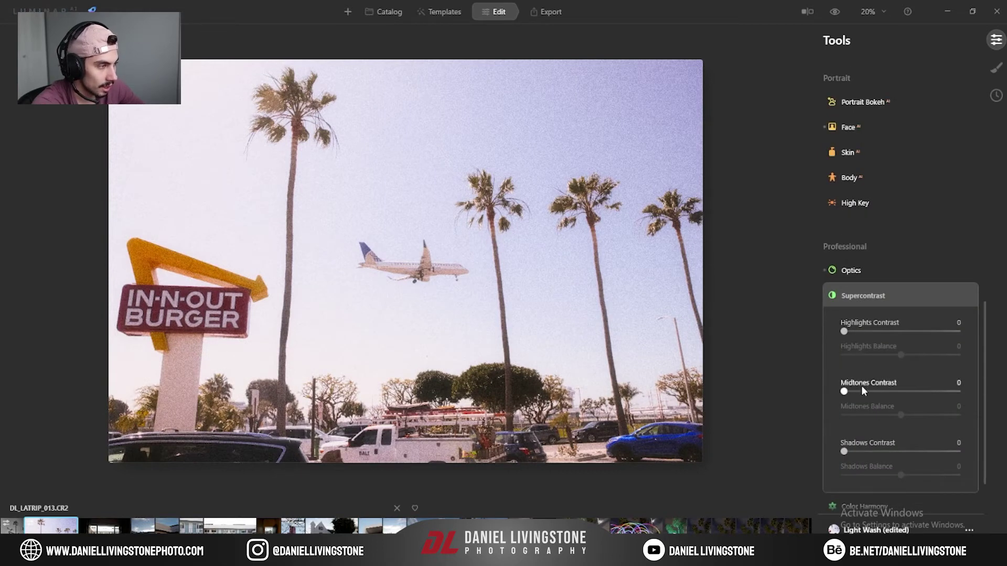
{"action": "left_click", "coordinate": [874, 295]}
{"action": "left_click", "coordinate": [877, 434]}
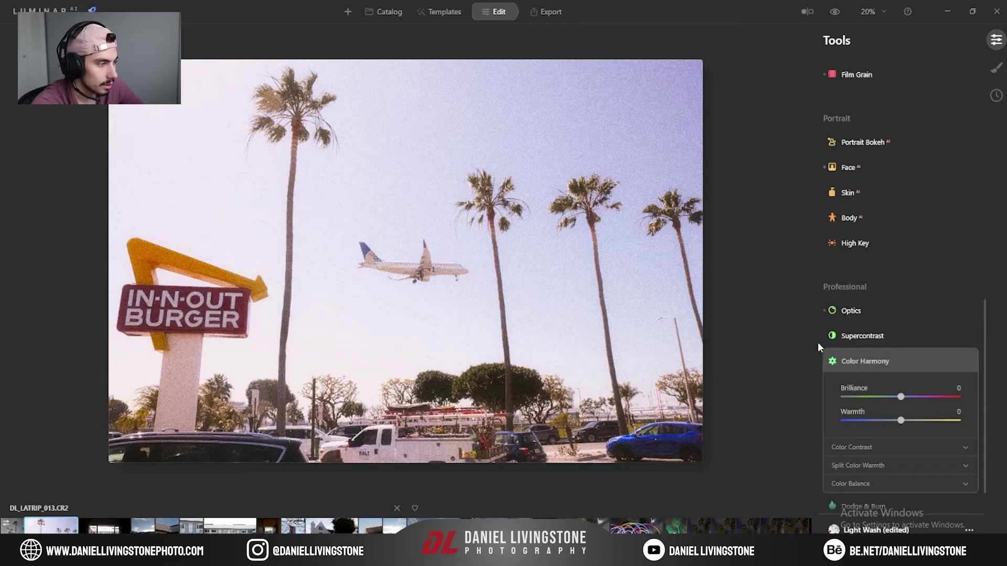
{"action": "left_click_drag", "start_coordinate": [901, 398], "coordinate": [953, 398]}
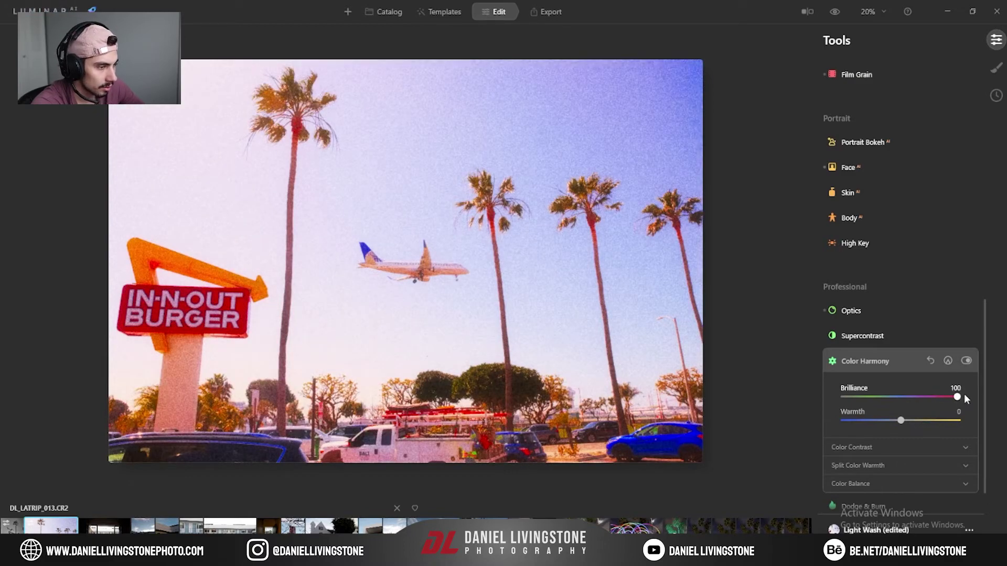
{"action": "left_click_drag", "start_coordinate": [965, 395], "coordinate": [838, 420]}
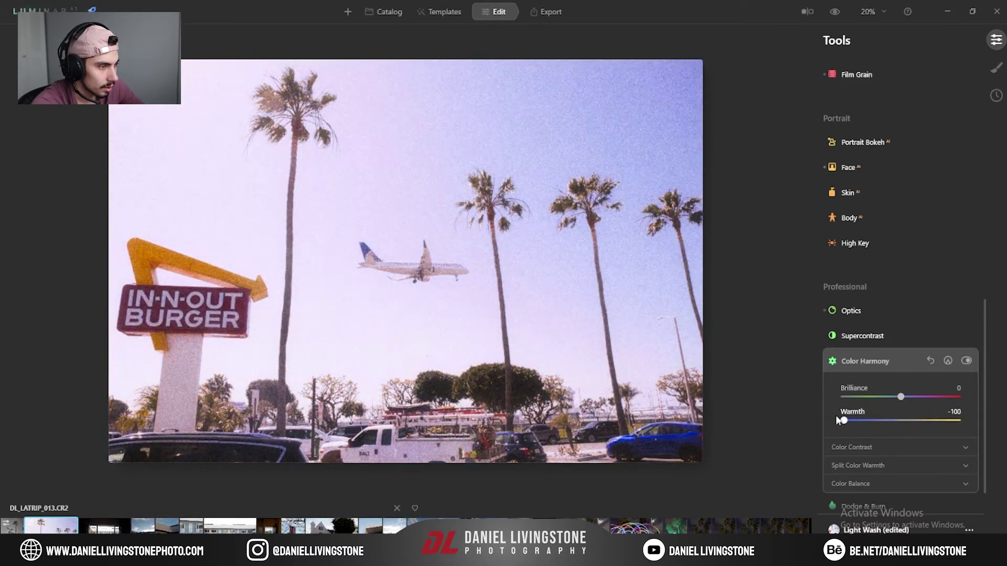
{"action": "double_click", "coordinate": [843, 420]}
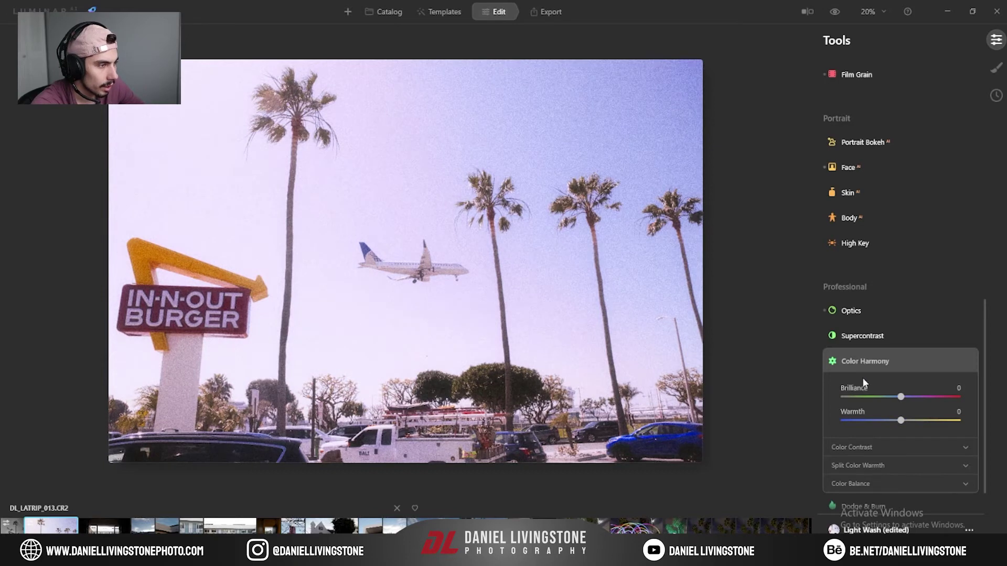
{"action": "left_click", "coordinate": [909, 358]}
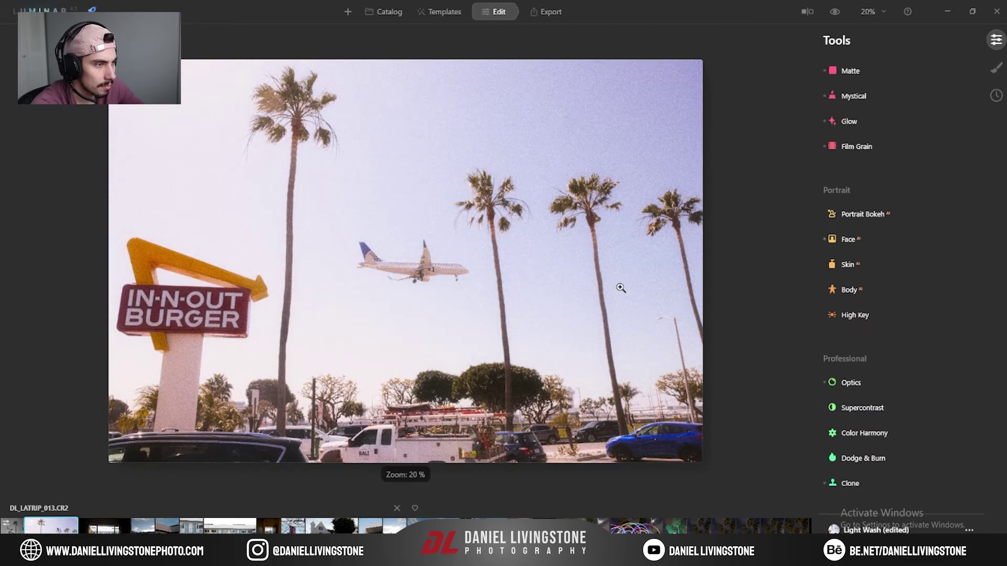
Fit the photo to the screen and examine the Dodge & Burn brush settings, including its Darken mode.
{"action": "left_click", "coordinate": [873, 12]}
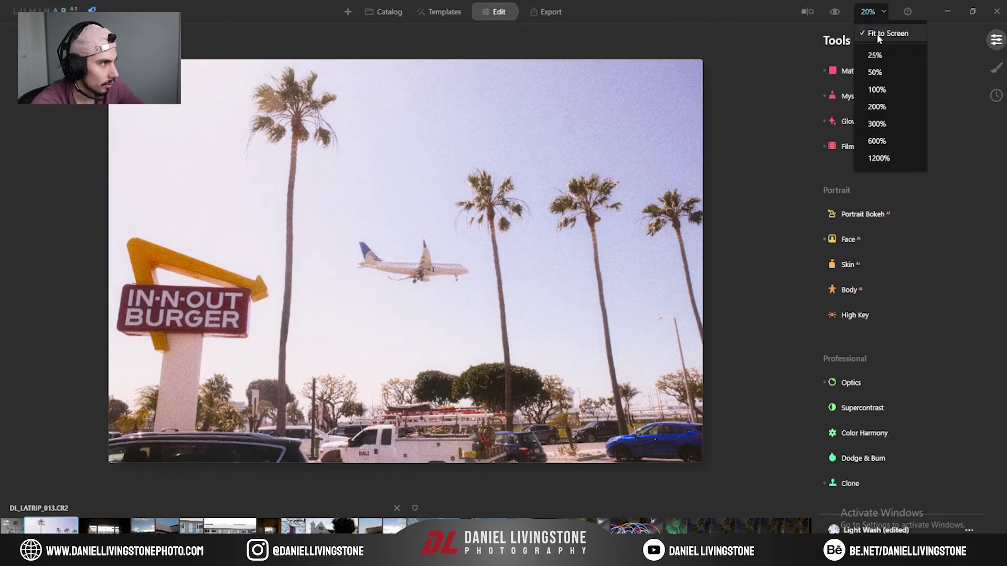
{"action": "left_click", "coordinate": [877, 34]}
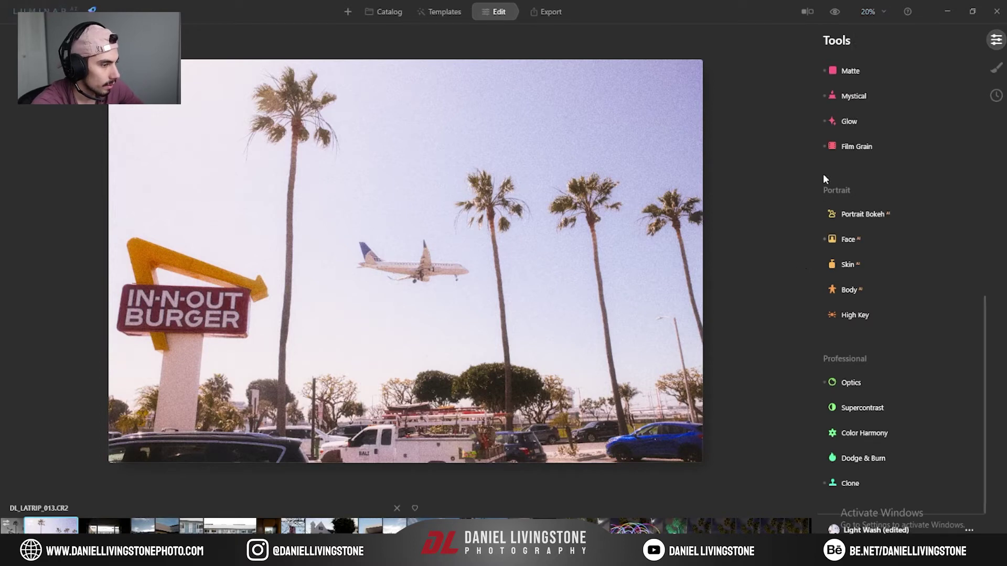
{"action": "left_click", "coordinate": [864, 458]}
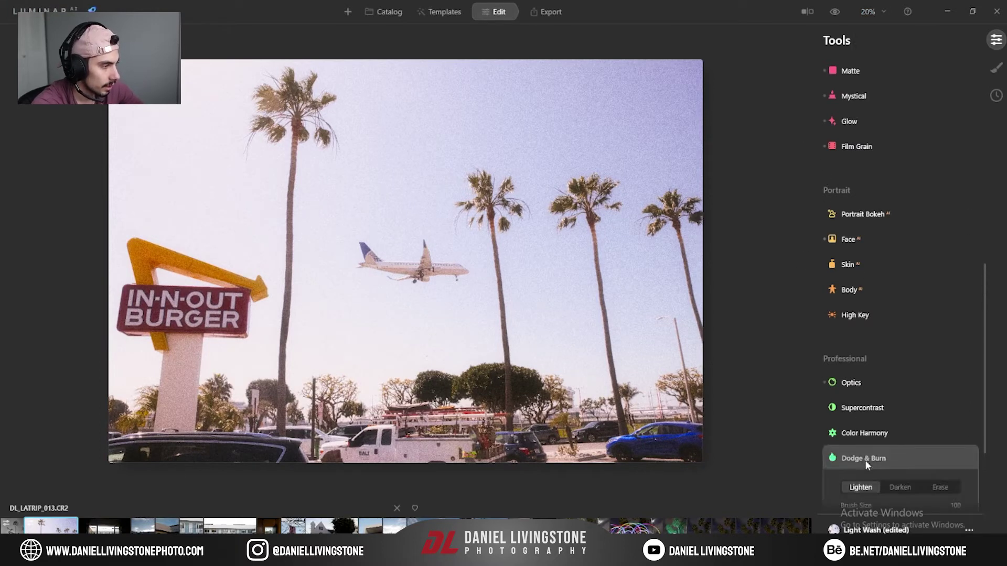
{"action": "key", "text": "Escape"}
{"action": "left_click", "coordinate": [866, 459]}
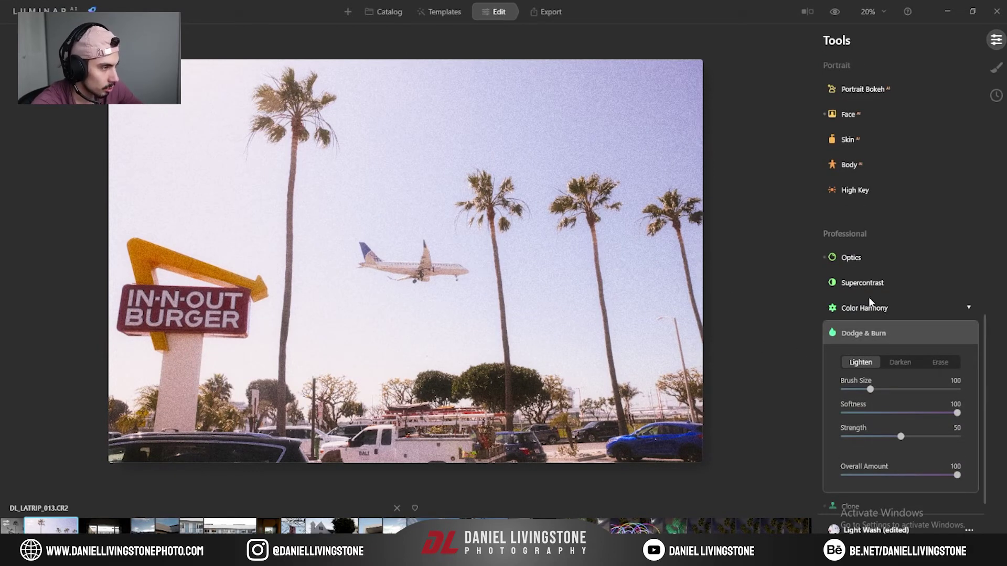
{"action": "key", "text": "Escape"}
{"action": "left_click", "coordinate": [865, 433]}
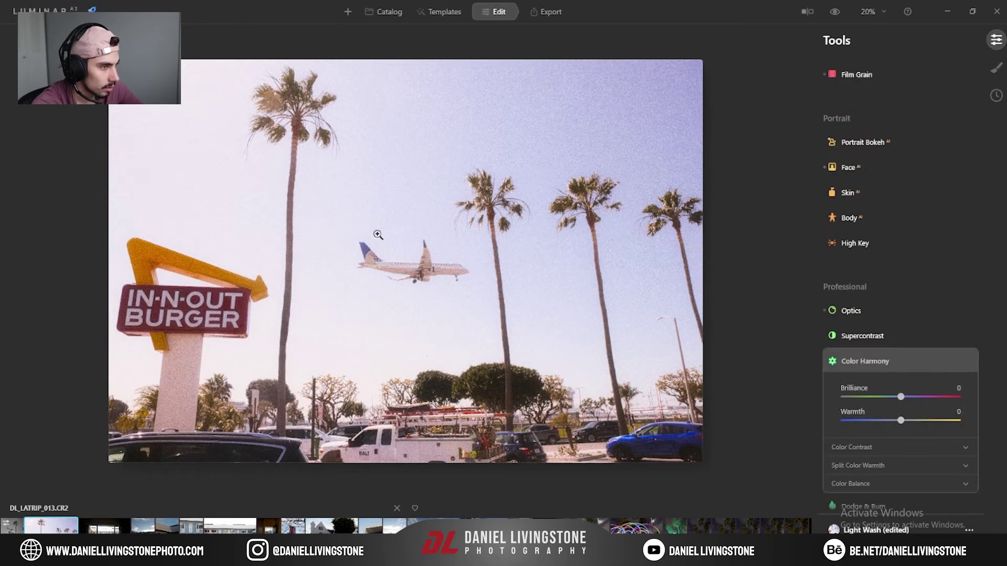
{"action": "left_click", "coordinate": [860, 353]}
{"action": "left_click", "coordinate": [876, 458]}
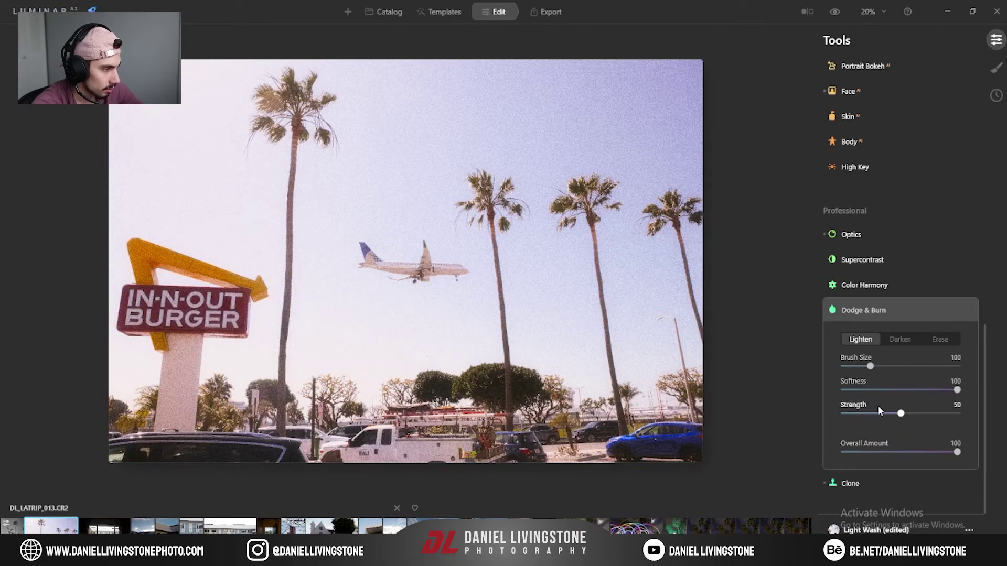
{"action": "left_click", "coordinate": [900, 340]}
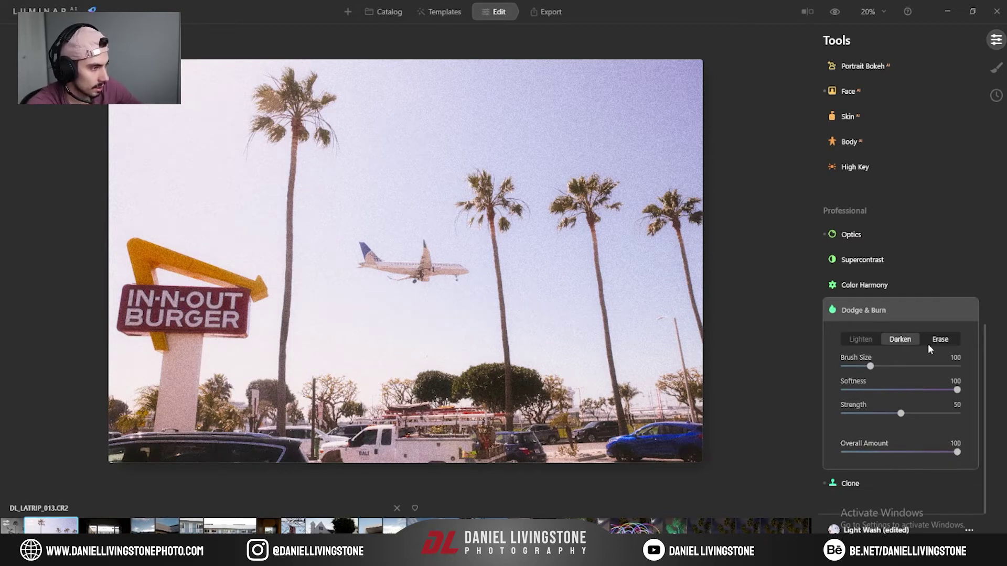
{"action": "left_click", "coordinate": [873, 318]}
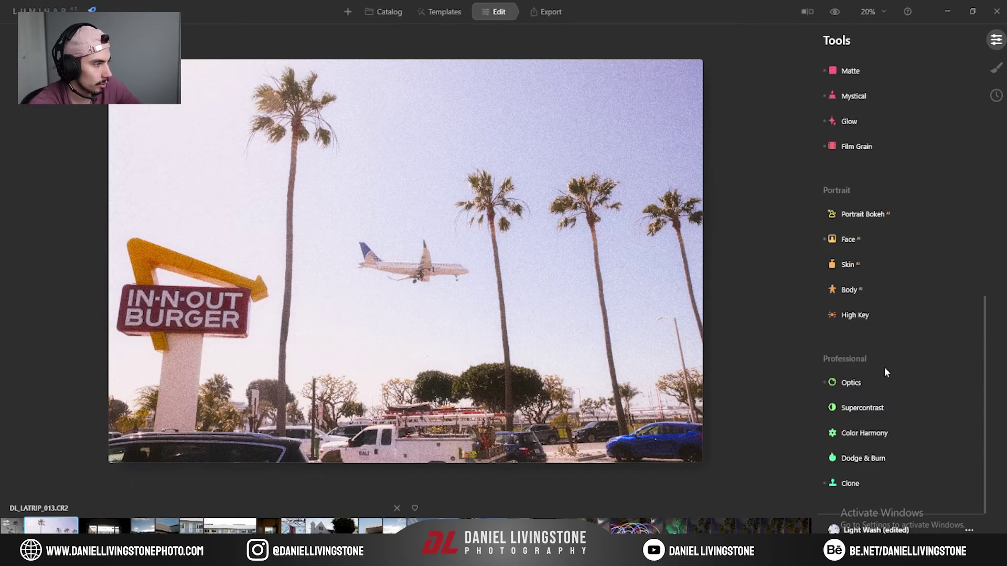
Clone clear sky from beside the third palm over the street lamp, reducing the brush Radius to 40.
{"action": "left_click", "coordinate": [851, 481]}
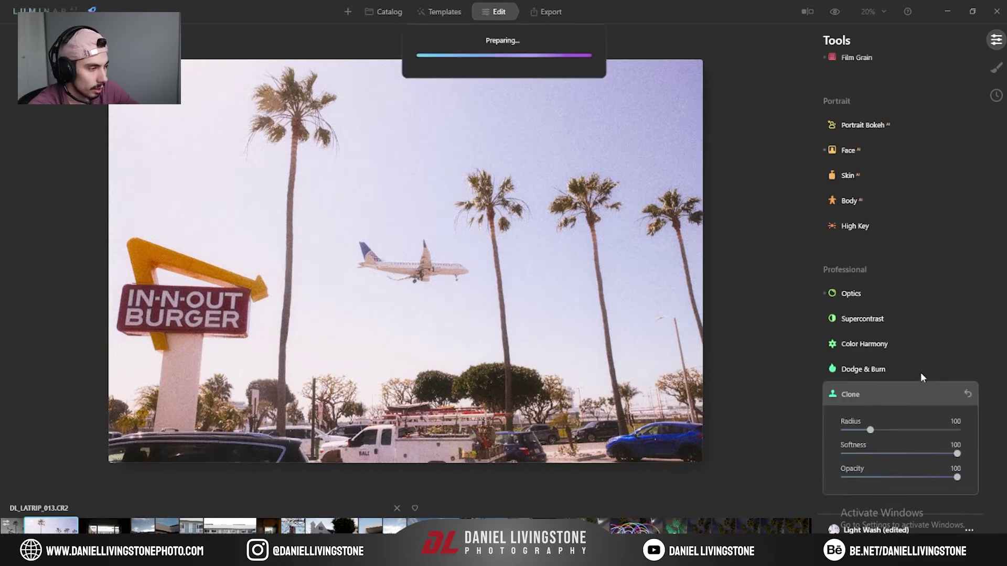
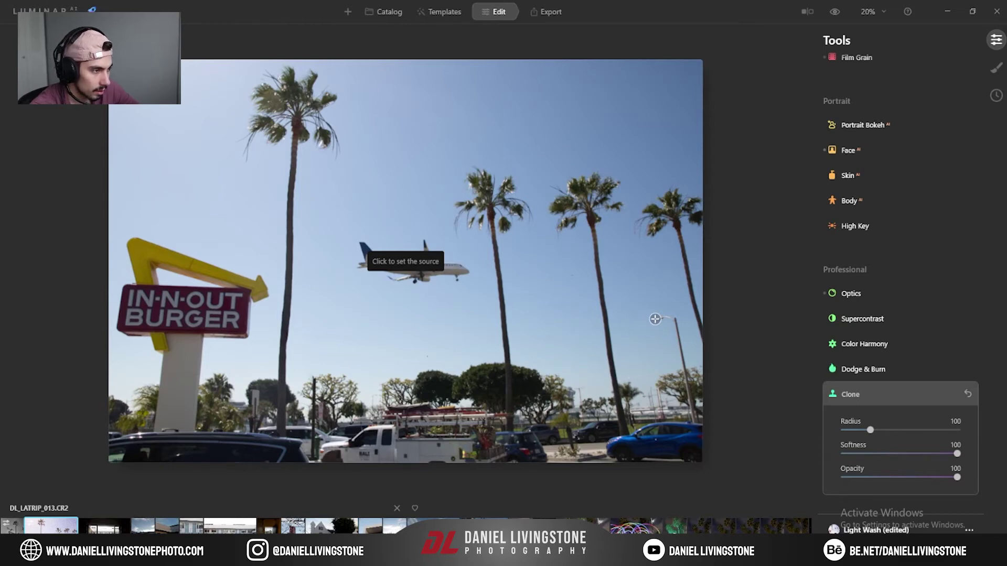
{"action": "left_click", "coordinate": [639, 317]}
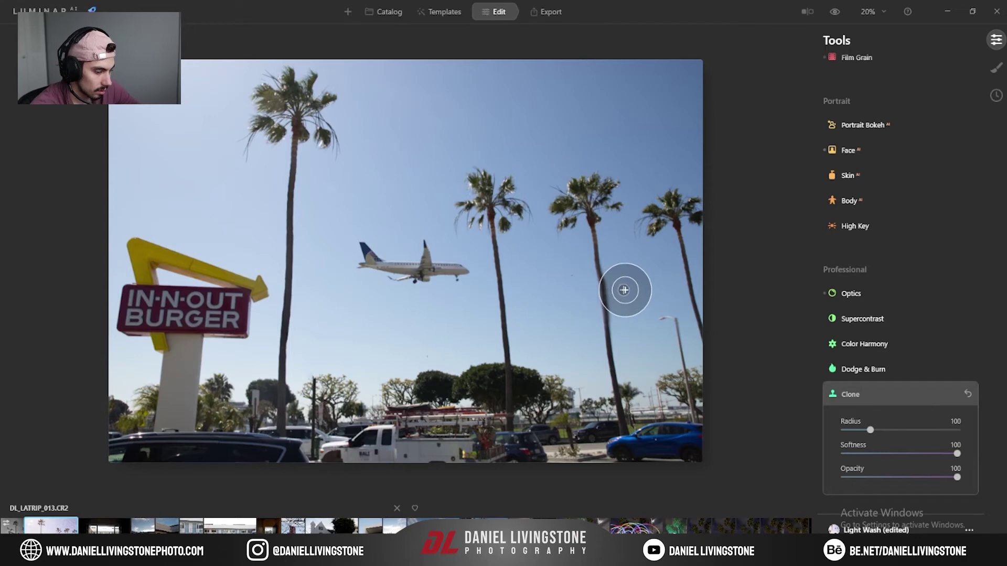
{"action": "key", "text": "bracketleft"}
{"action": "key", "text": "bracketleft"}
{"action": "key", "text": "bracketleft"}
{"action": "key", "text": "bracketleft"}
{"action": "key", "text": "bracketleft"}
{"action": "key", "text": "bracketleft"}
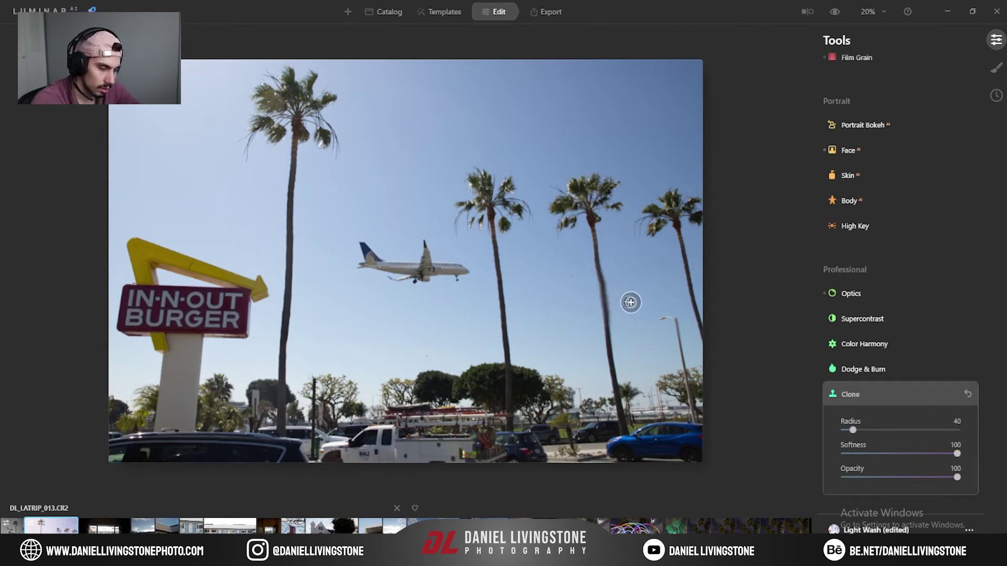
{"action": "left_click", "coordinate": [627, 306]}
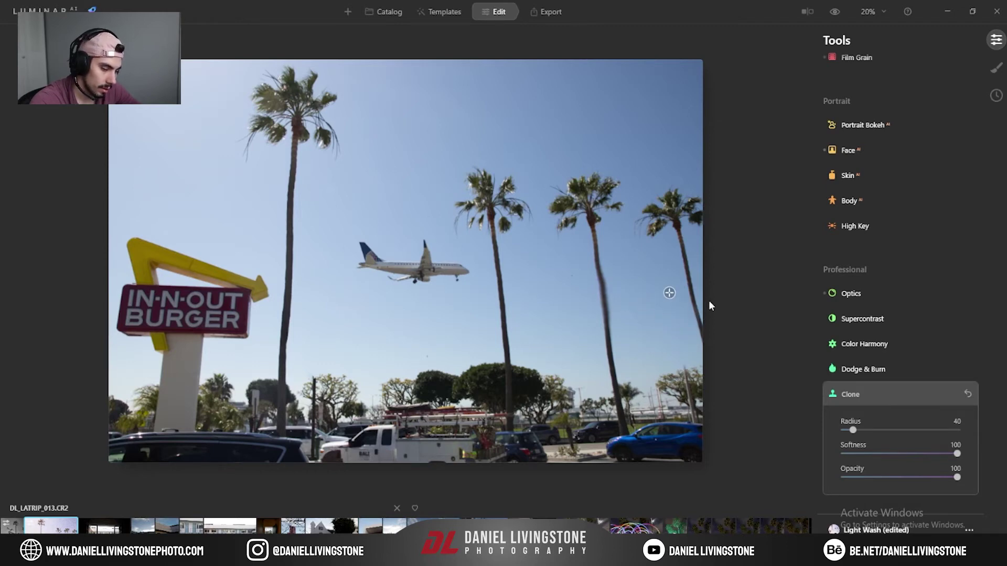
Reset the Clone edits so the removed street lamps come back, and close the tool.
{"action": "left_click", "coordinate": [969, 394]}
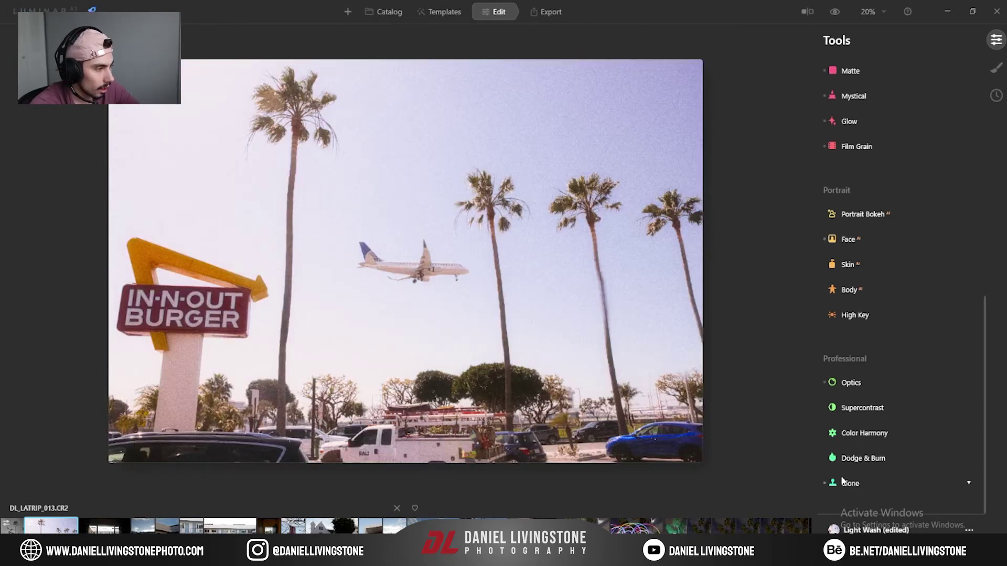
{"action": "left_click", "coordinate": [847, 482]}
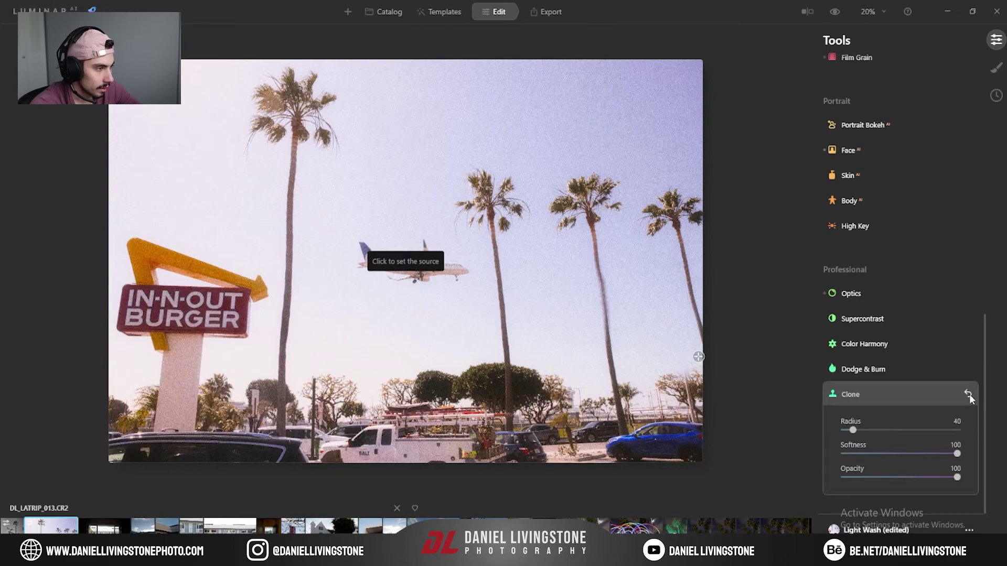
{"action": "left_click", "coordinate": [969, 395]}
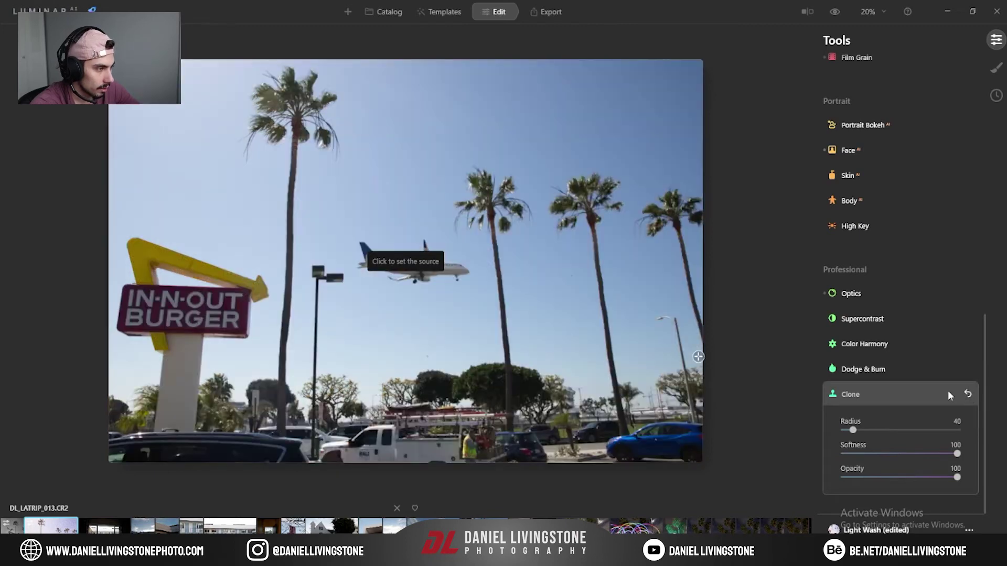
{"action": "left_click", "coordinate": [891, 393]}
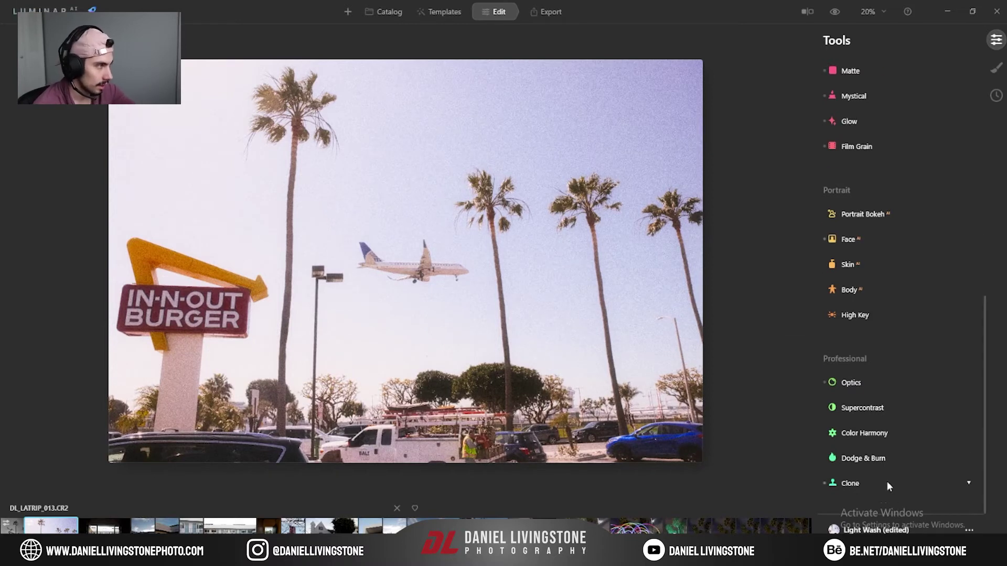
Add a Basic adjustment in Local Masking and view the extra actions available for its Paint Mask.
{"action": "scroll", "coordinate": [886, 481], "scroll_direction": "up", "scroll_amount": 5}
{"action": "scroll", "coordinate": [886, 486], "scroll_direction": "up", "scroll_amount": 5}
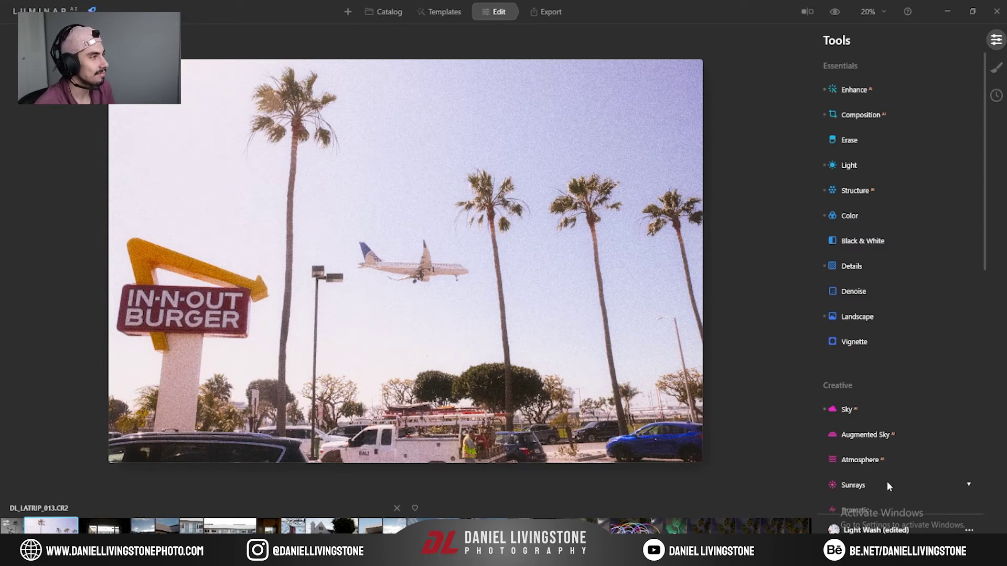
{"action": "left_click", "coordinate": [995, 69]}
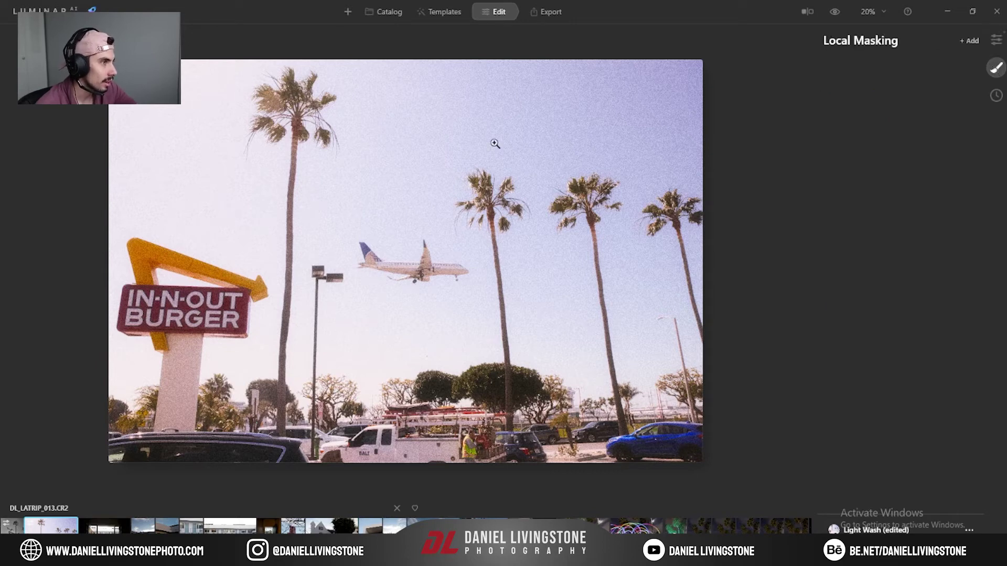
{"action": "left_click", "coordinate": [970, 42]}
{"action": "left_click", "coordinate": [965, 62]}
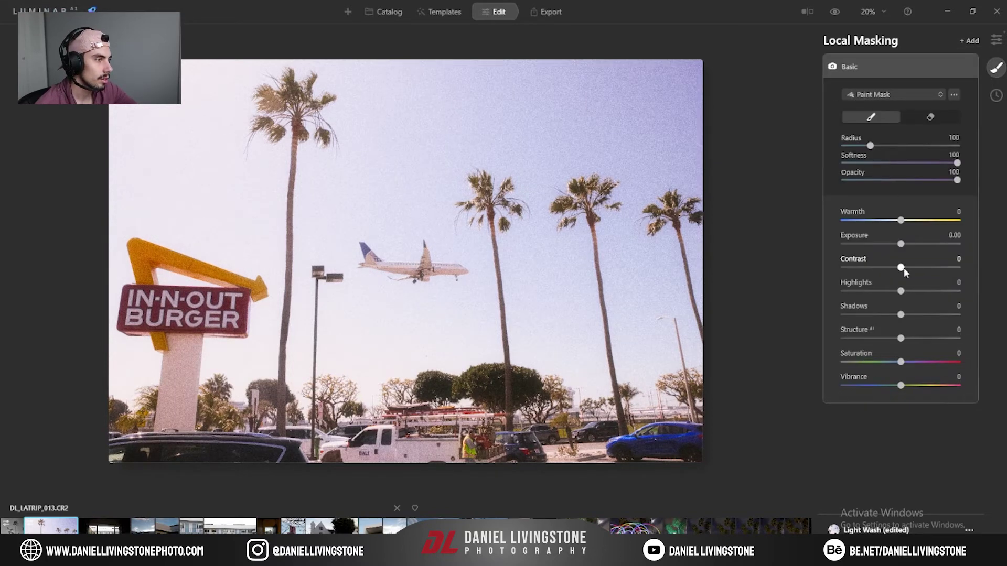
{"action": "left_click", "coordinate": [953, 95]}
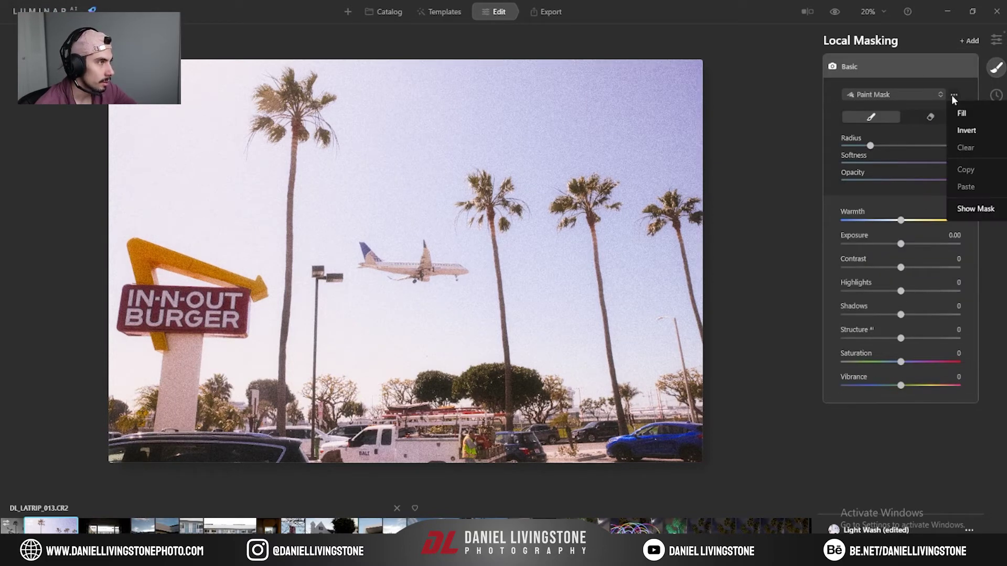
{"action": "left_click", "coordinate": [954, 96]}
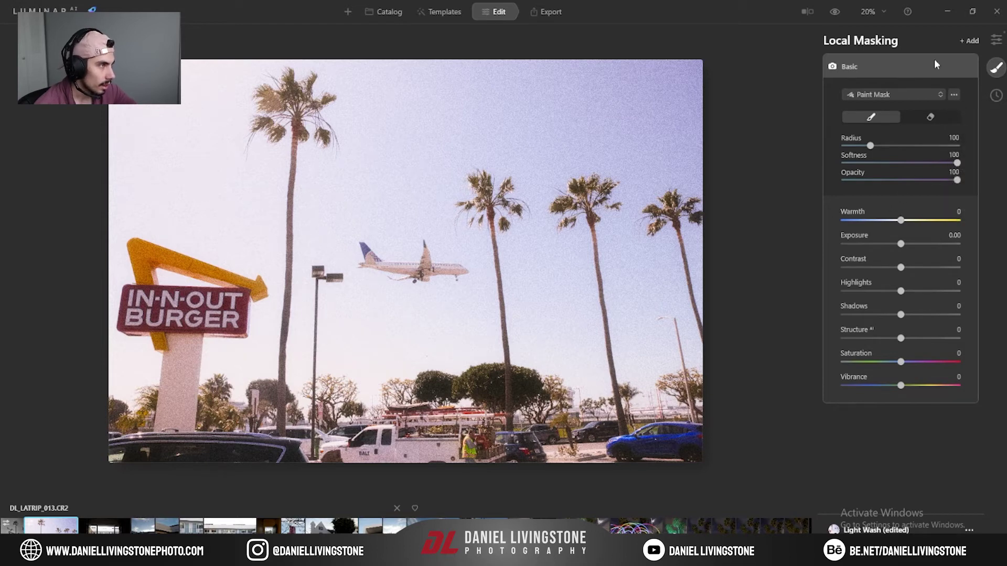
Draw a Radial Mask in the sky above the two rightmost palms, apply it inside the circle, and set Warmth to 28.
{"action": "left_click", "coordinate": [887, 95]}
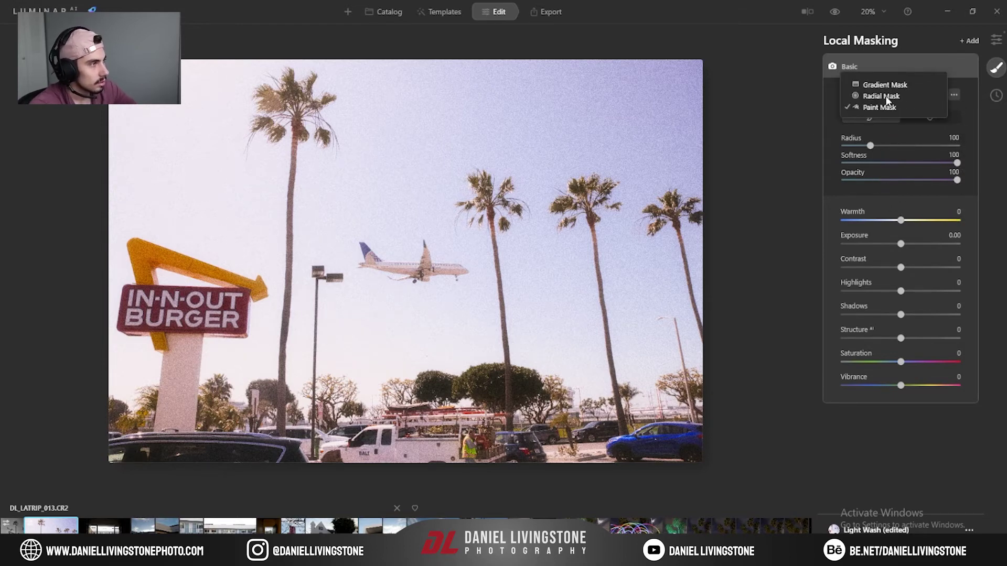
{"action": "left_click", "coordinate": [883, 97]}
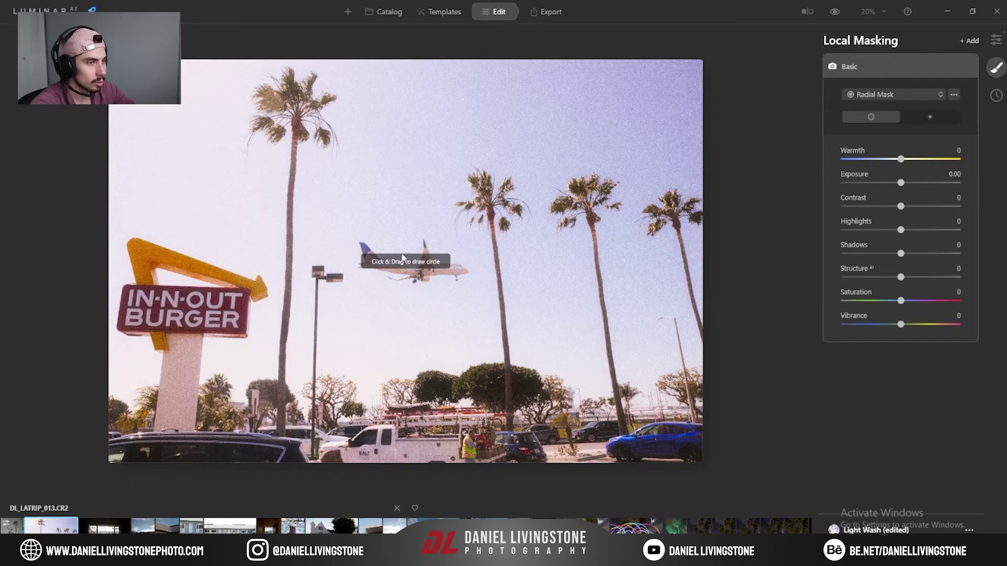
{"action": "mouse_move", "coordinate": [623, 125]}
{"action": "left_mouse_down"}
{"action": "mouse_move", "coordinate": [586, 141]}
{"action": "mouse_move", "coordinate": [541, 252]}
{"action": "left_mouse_up"}
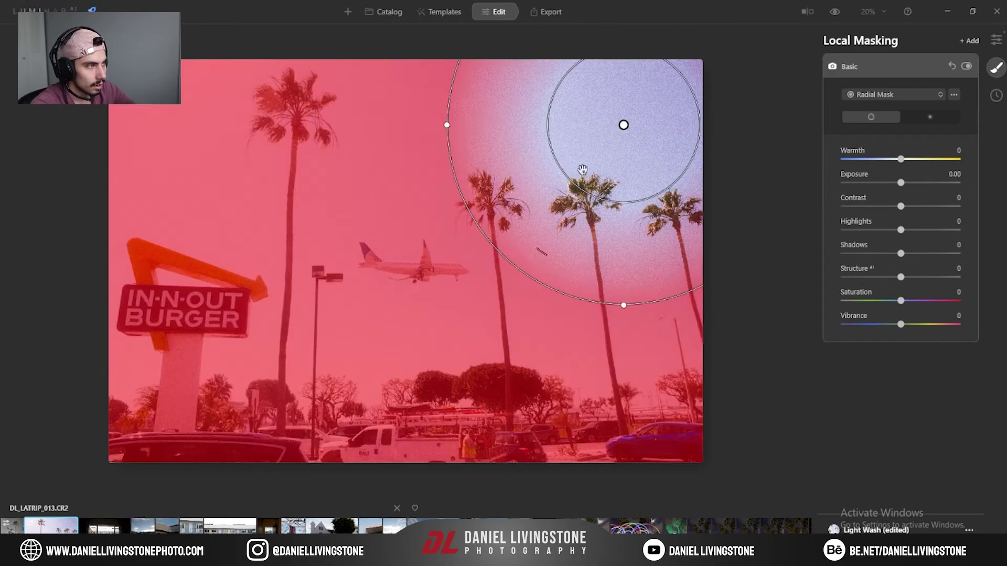
{"action": "left_click_drag", "start_coordinate": [901, 159], "coordinate": [943, 159]}
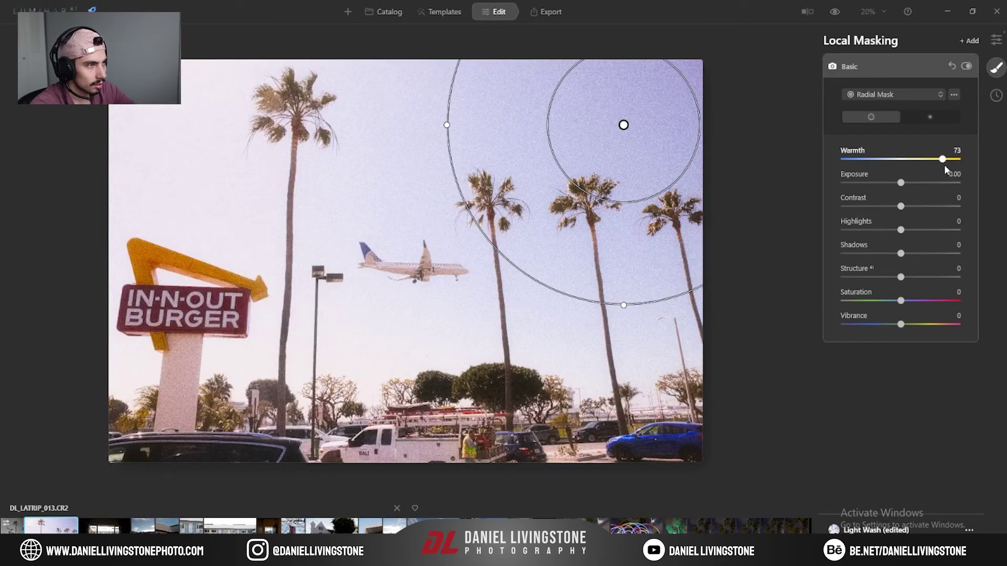
{"action": "left_click", "coordinate": [925, 118]}
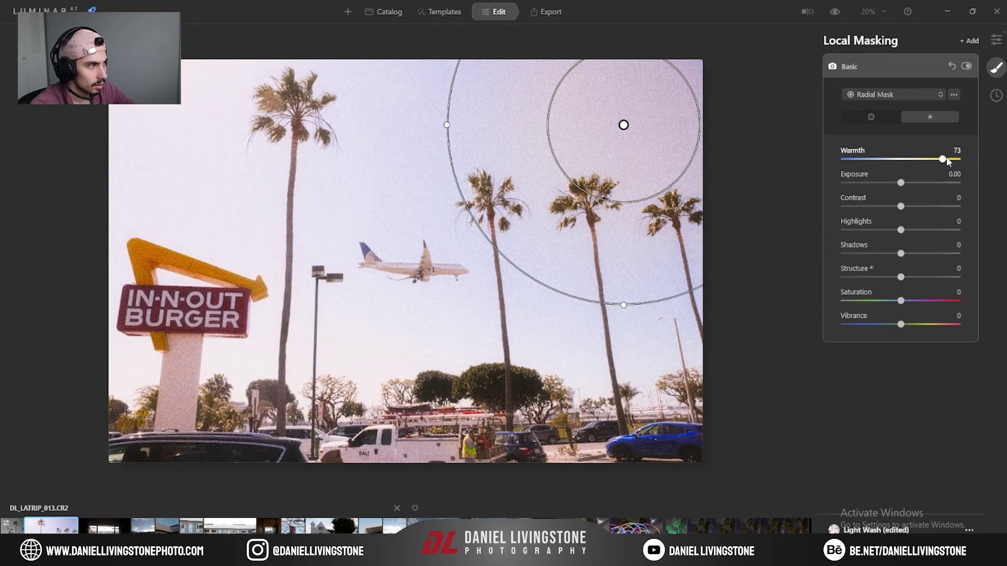
{"action": "left_click_drag", "start_coordinate": [933, 164], "coordinate": [917, 164]}
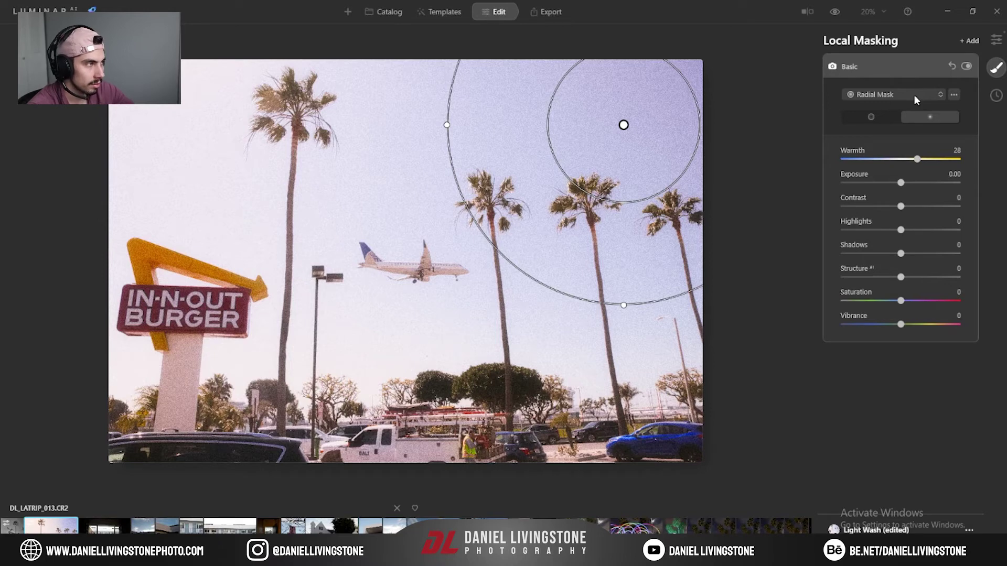
Clear the radial mask and reset the Basic adjustment's Warmth to 0.
{"action": "left_click", "coordinate": [963, 66]}
{"action": "left_click", "coordinate": [901, 65]}
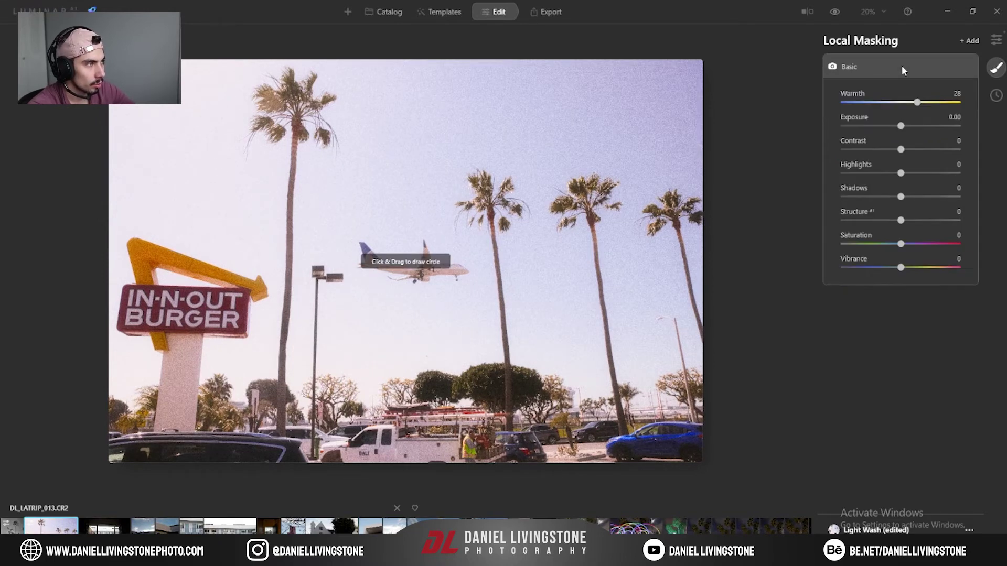
{"action": "left_click", "coordinate": [911, 67]}
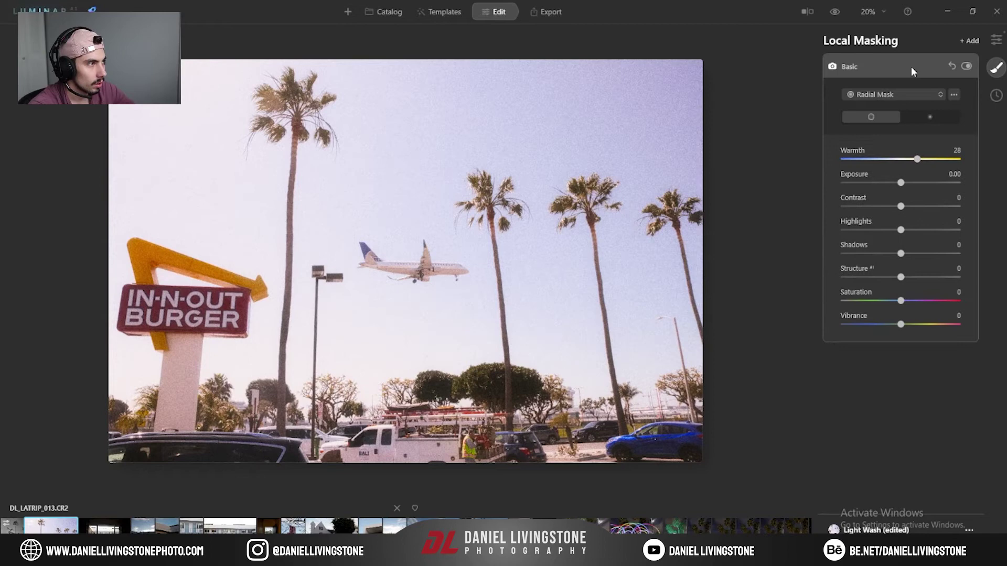
{"action": "left_click", "coordinate": [953, 95]}
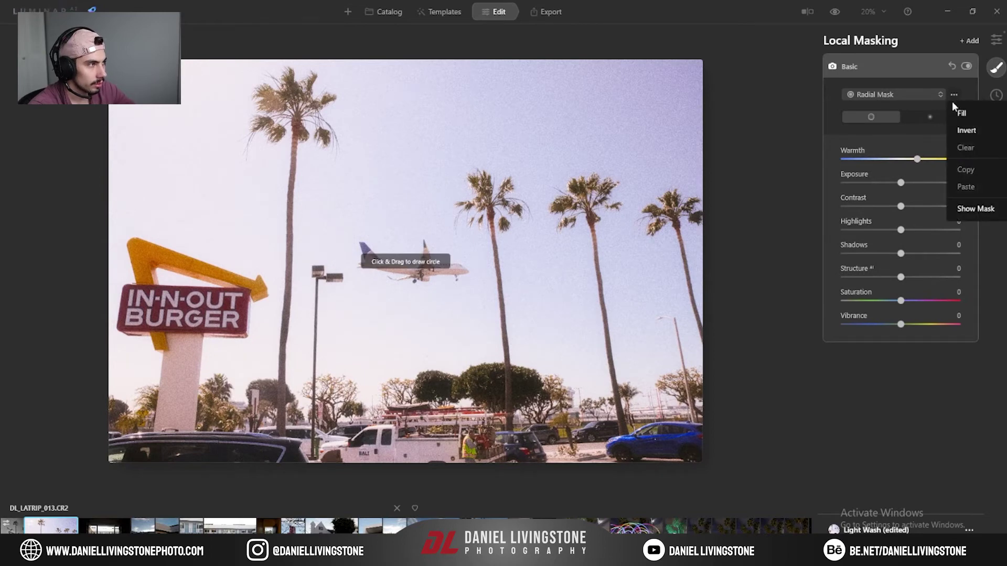
{"action": "left_click", "coordinate": [933, 64]}
{"action": "left_click", "coordinate": [849, 66]}
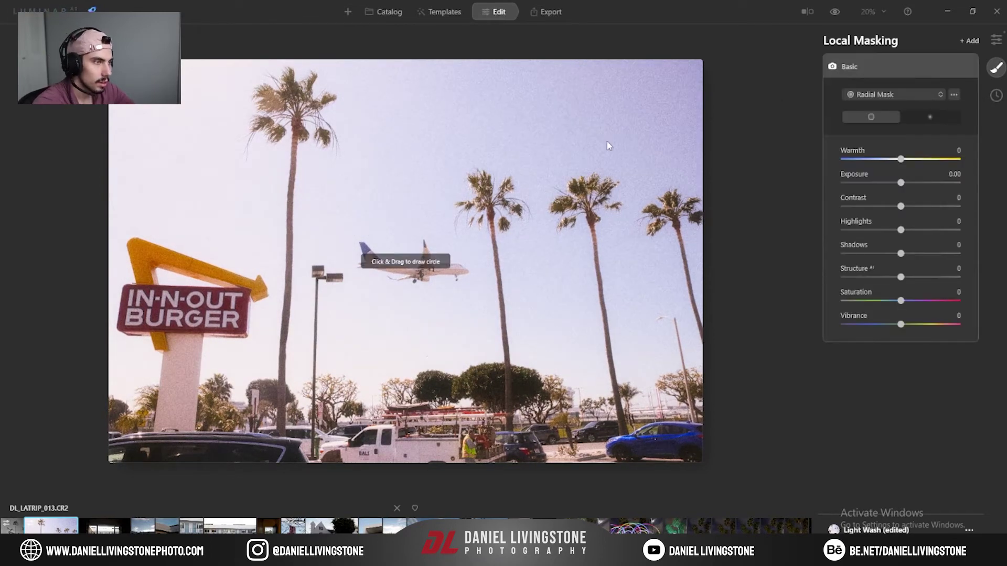
Remove the Basic adjustment from Local Masking.
{"action": "left_click", "coordinate": [878, 73]}
{"action": "left_click", "coordinate": [878, 74]}
{"action": "left_click", "coordinate": [878, 74]}
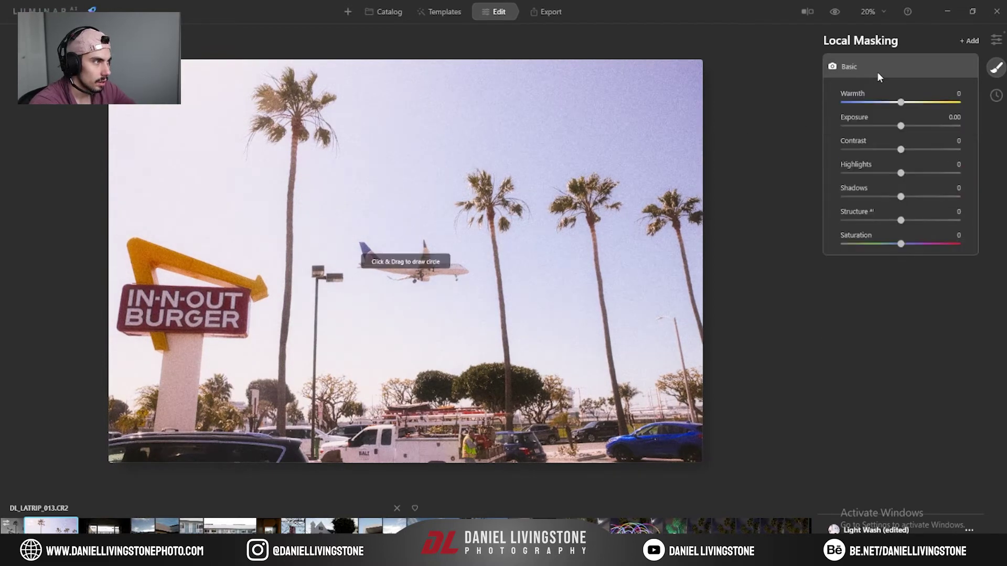
{"action": "left_click", "coordinate": [878, 74]}
{"action": "left_click", "coordinate": [970, 68]}
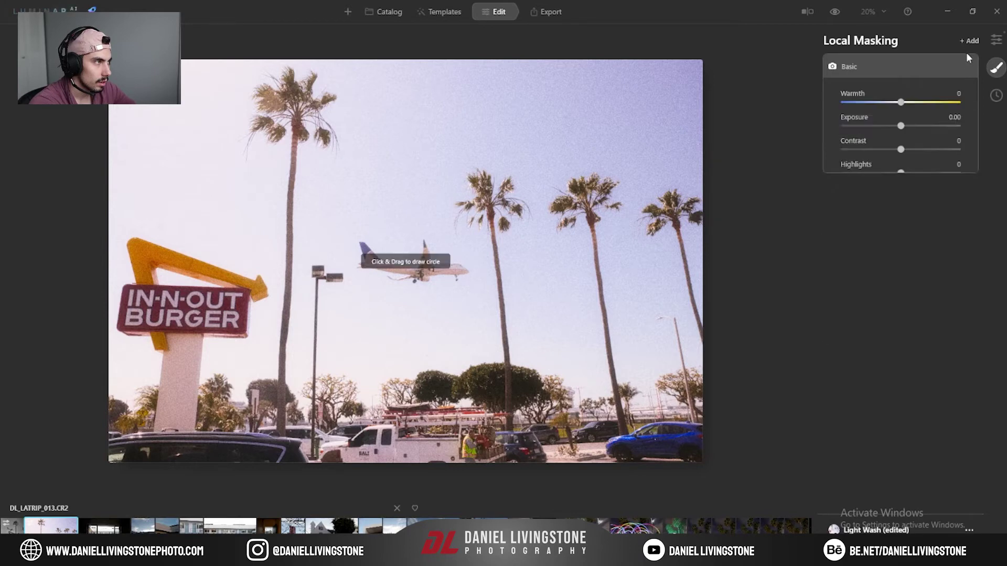
{"action": "left_click", "coordinate": [967, 58]}
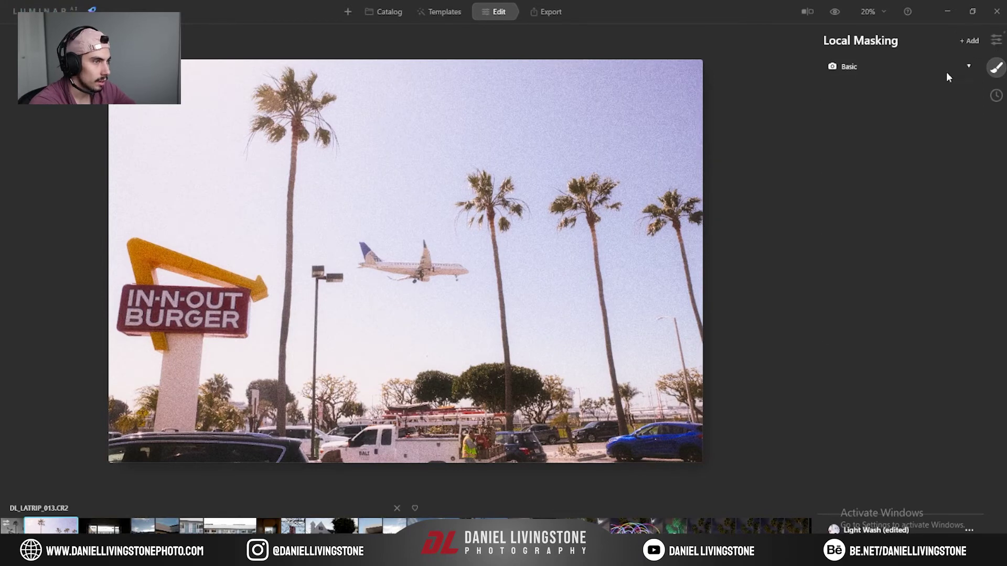
{"action": "left_click", "coordinate": [933, 73]}
{"action": "left_click", "coordinate": [928, 68]}
{"action": "left_click", "coordinate": [829, 70]}
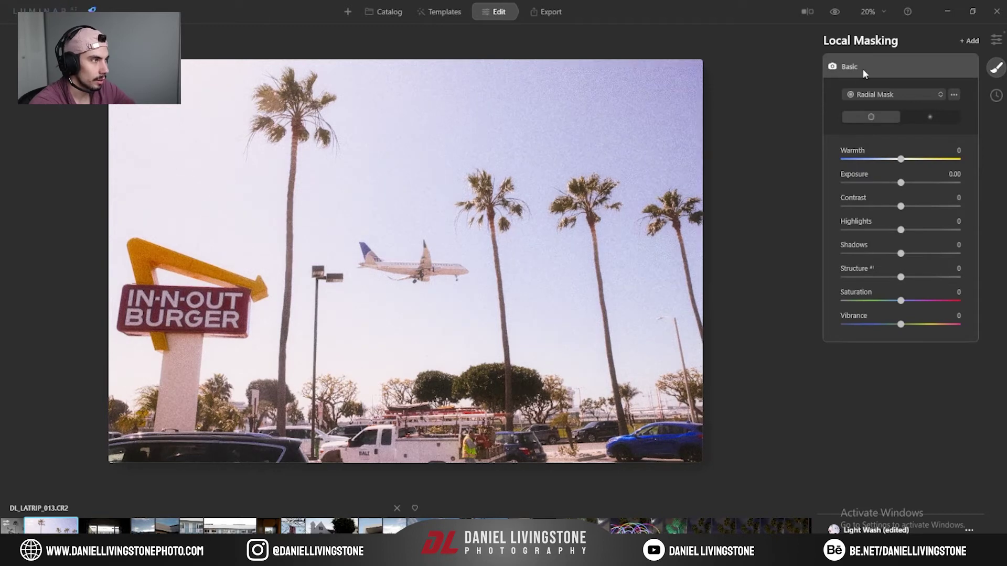
{"action": "left_click", "coordinate": [832, 66]}
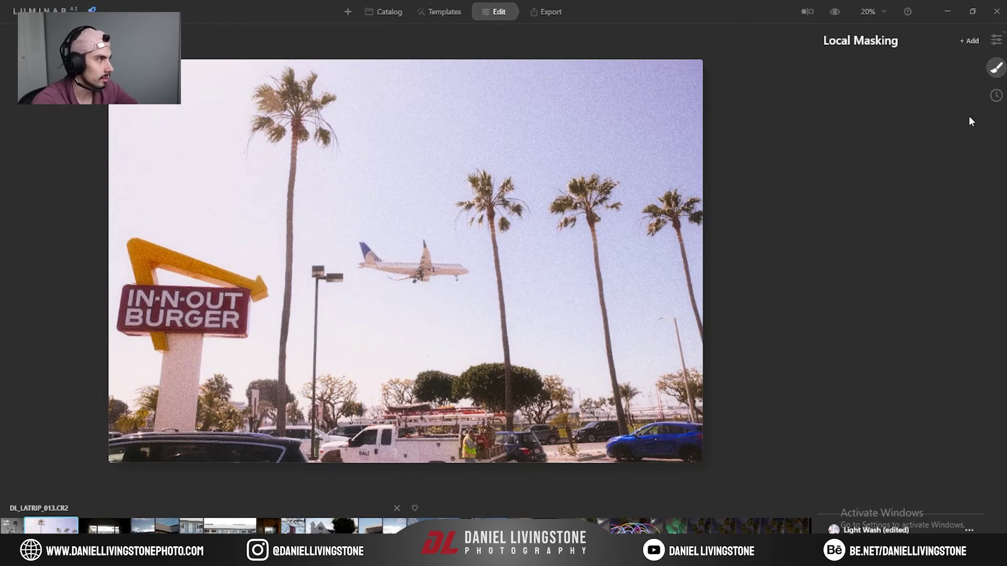
Compare the mask options of the Color tool with the Local Masking workspace.
{"action": "left_click", "coordinate": [996, 42]}
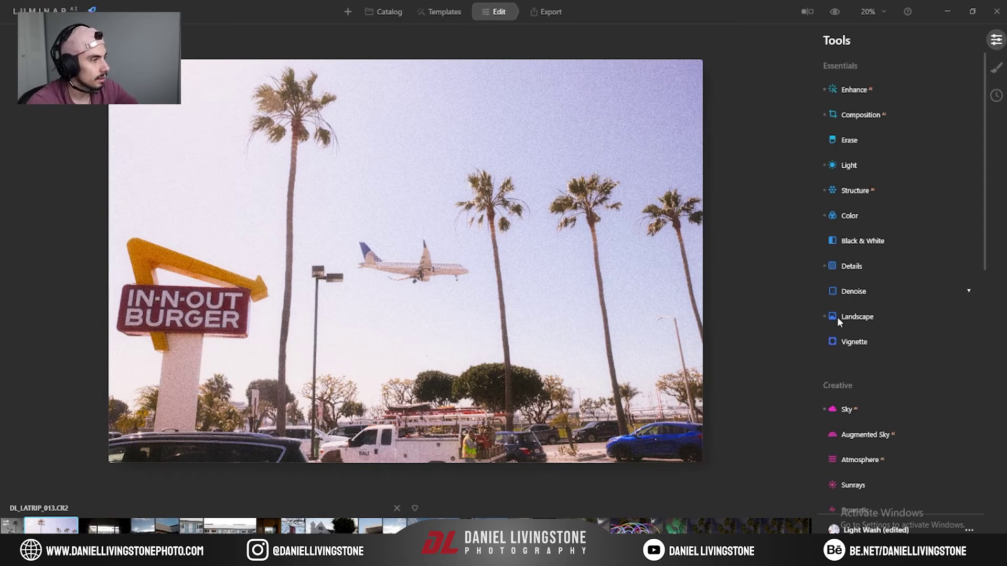
{"action": "left_click", "coordinate": [848, 216]}
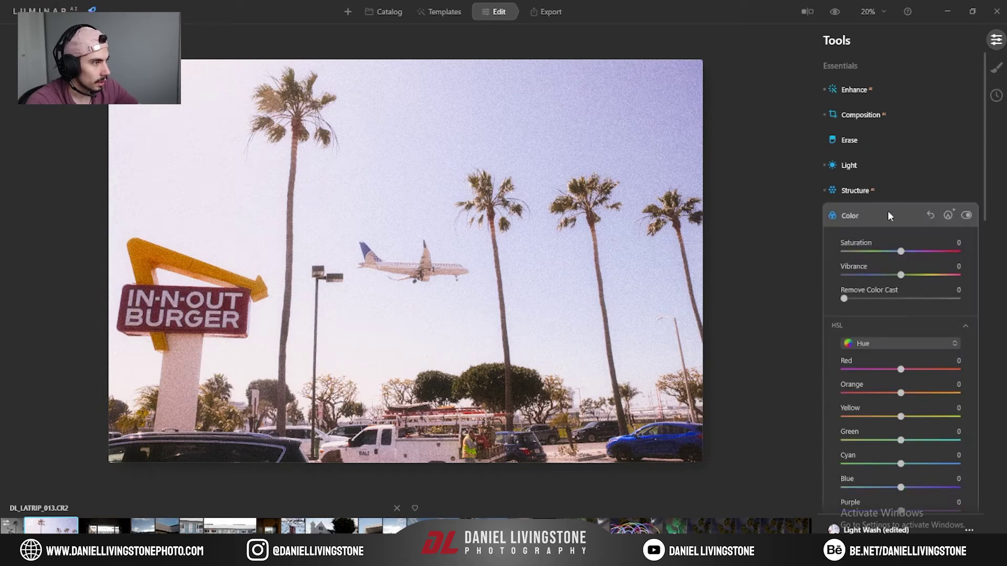
{"action": "left_click", "coordinate": [947, 120]}
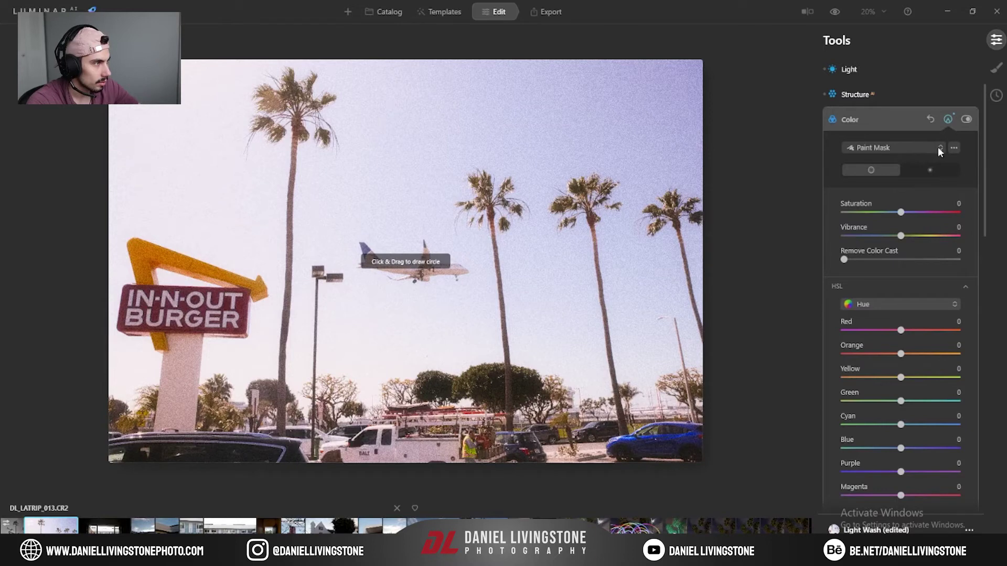
{"action": "left_click", "coordinate": [896, 118]}
{"action": "left_click", "coordinate": [996, 69]}
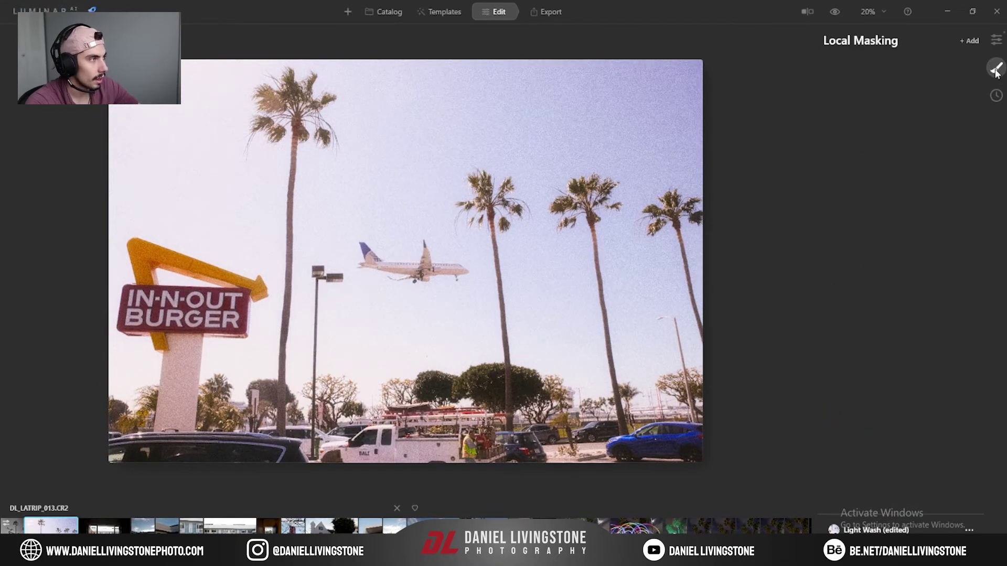
{"action": "left_click", "coordinate": [996, 41]}
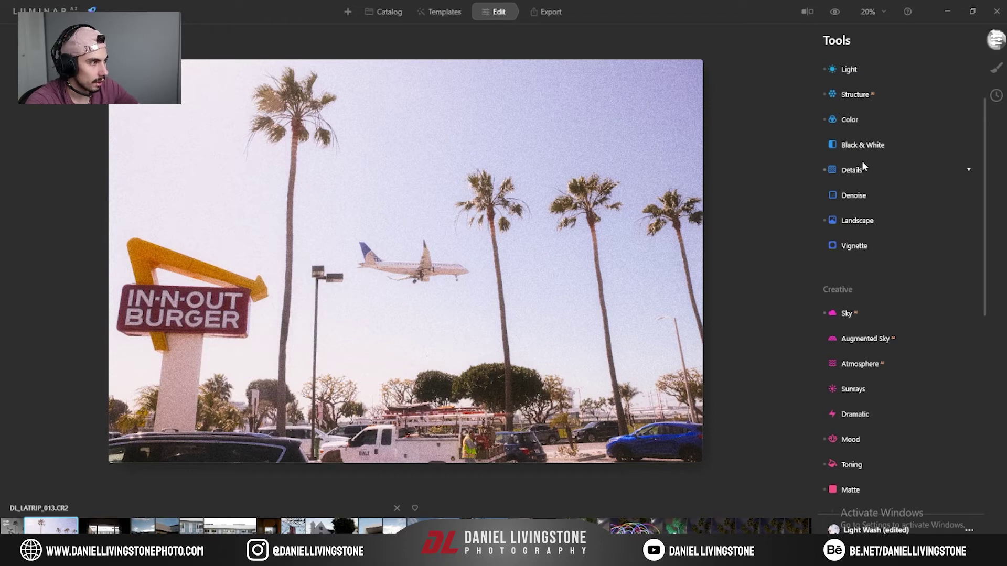
Set Color Saturation to 100, apply it with a Paint Mask across the sky above the plane and middle palms, and open Local Masking.
{"action": "left_click", "coordinate": [860, 119]}
{"action": "left_click", "coordinate": [949, 119]}
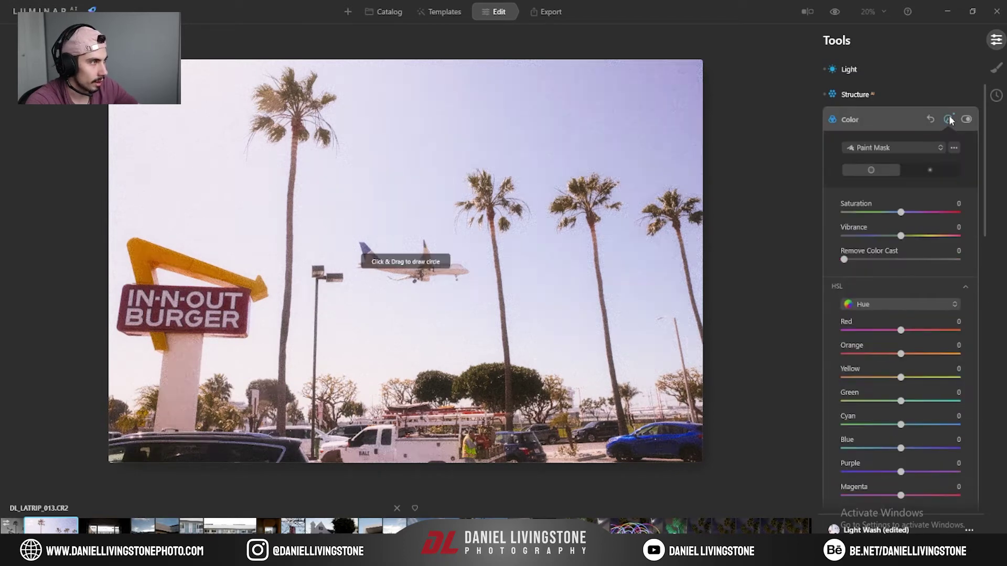
{"action": "left_click", "coordinate": [923, 149]}
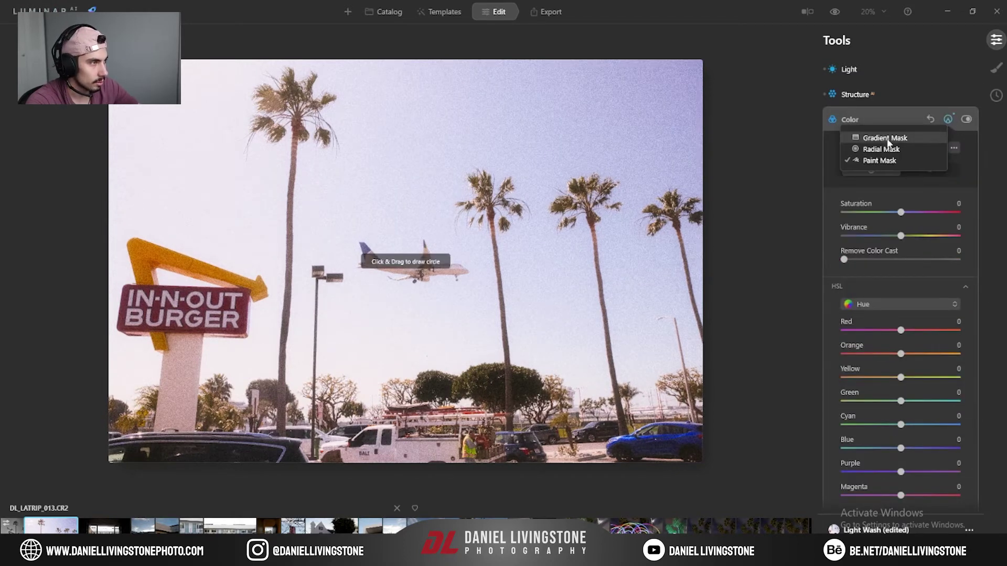
{"action": "left_click", "coordinate": [868, 161]}
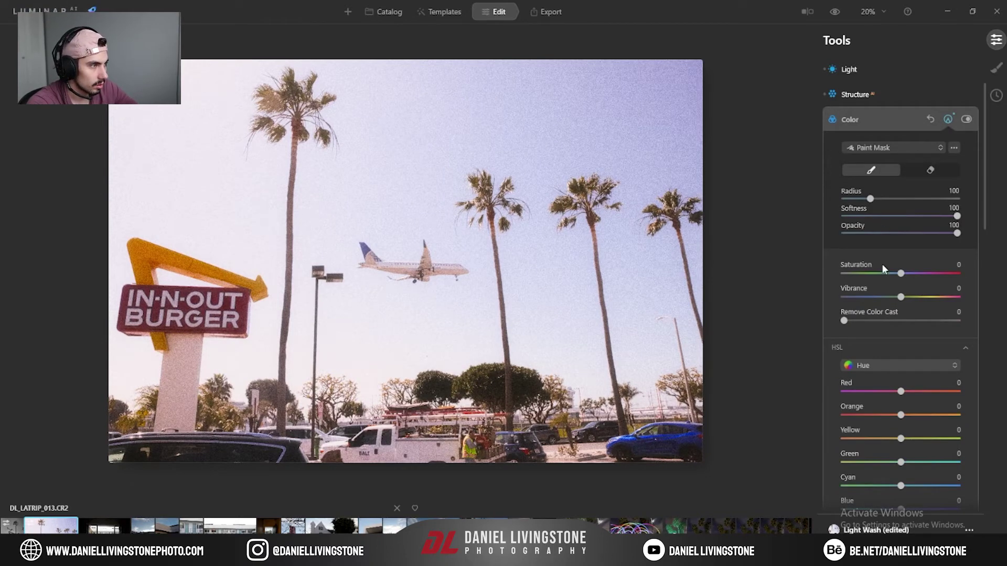
{"action": "left_click_drag", "start_coordinate": [901, 273], "coordinate": [986, 281]}
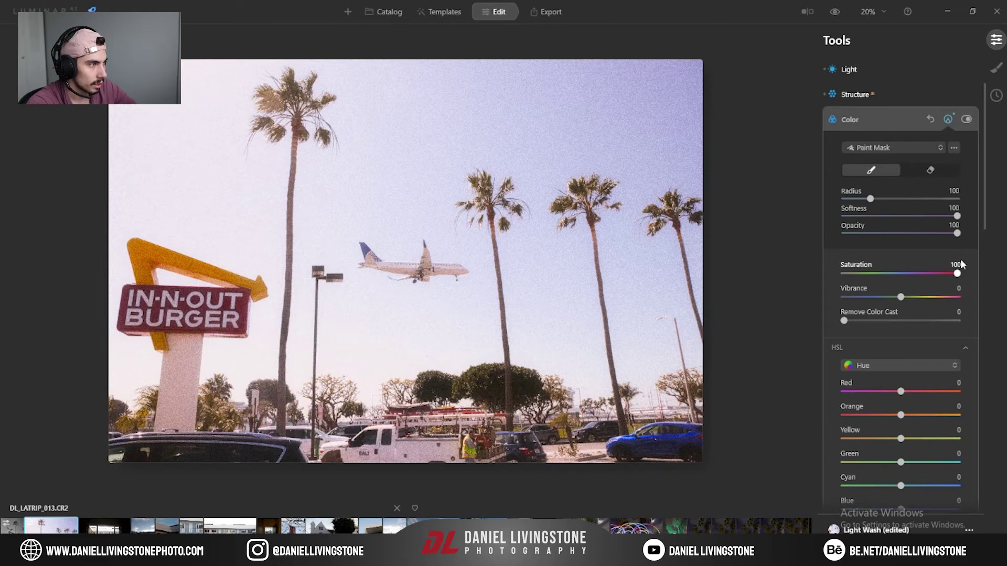
{"action": "left_click_drag", "start_coordinate": [499, 120], "coordinate": [602, 151]}
{"action": "left_click", "coordinate": [908, 119]}
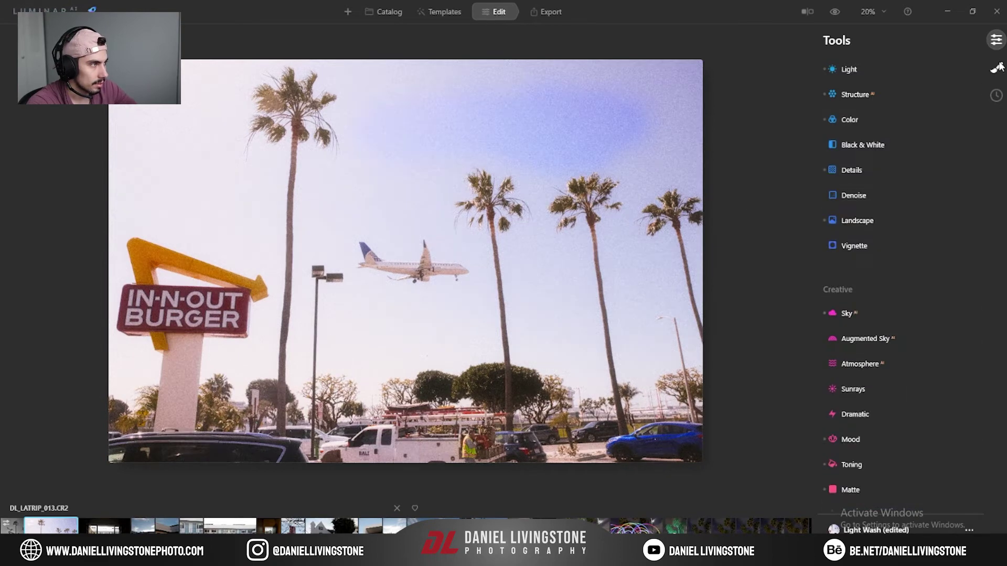
{"action": "left_click", "coordinate": [996, 68]}
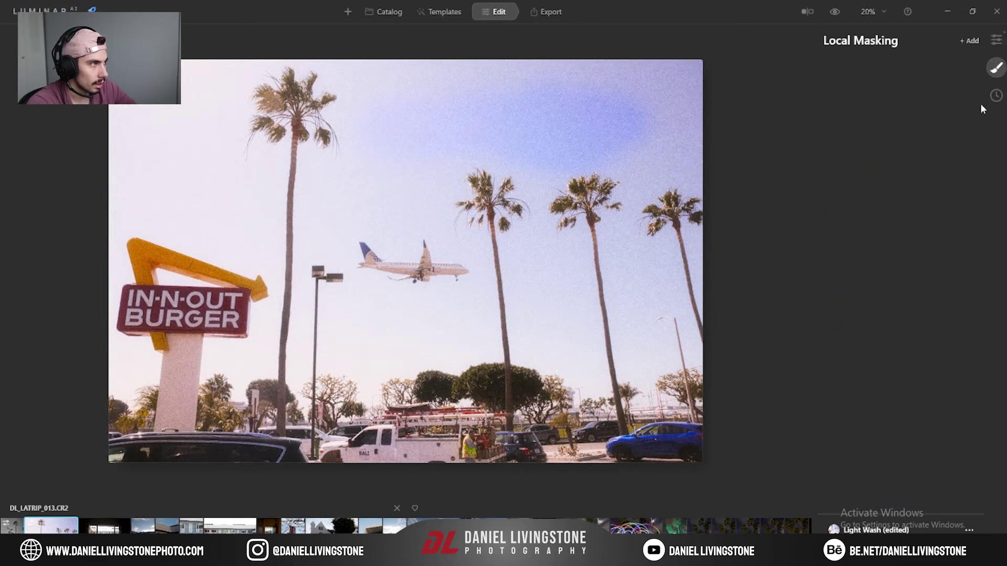
Erase the Color tool's Paint Mask from the sky above the plane and middle palms.
{"action": "left_click", "coordinate": [996, 41]}
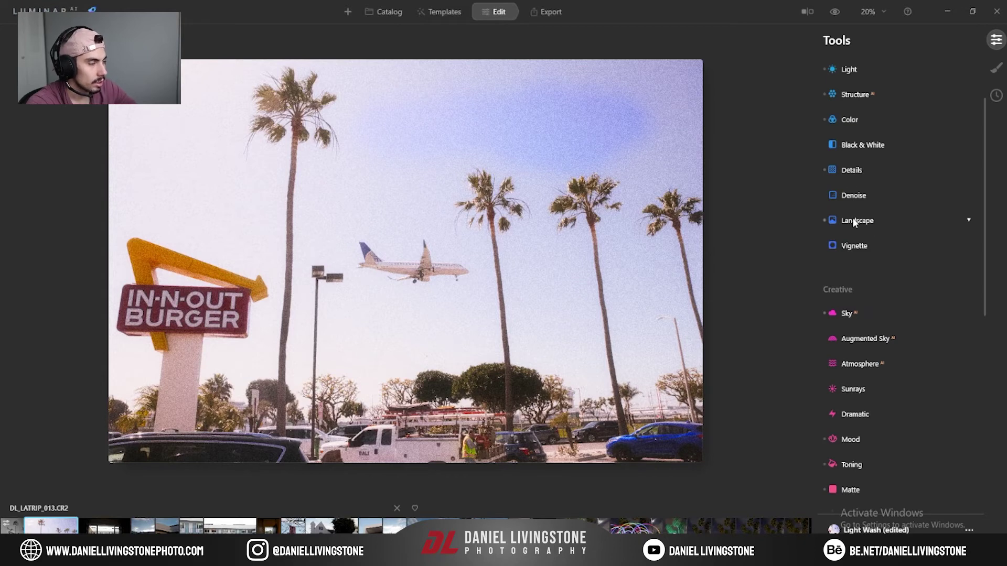
{"action": "left_click", "coordinate": [852, 121]}
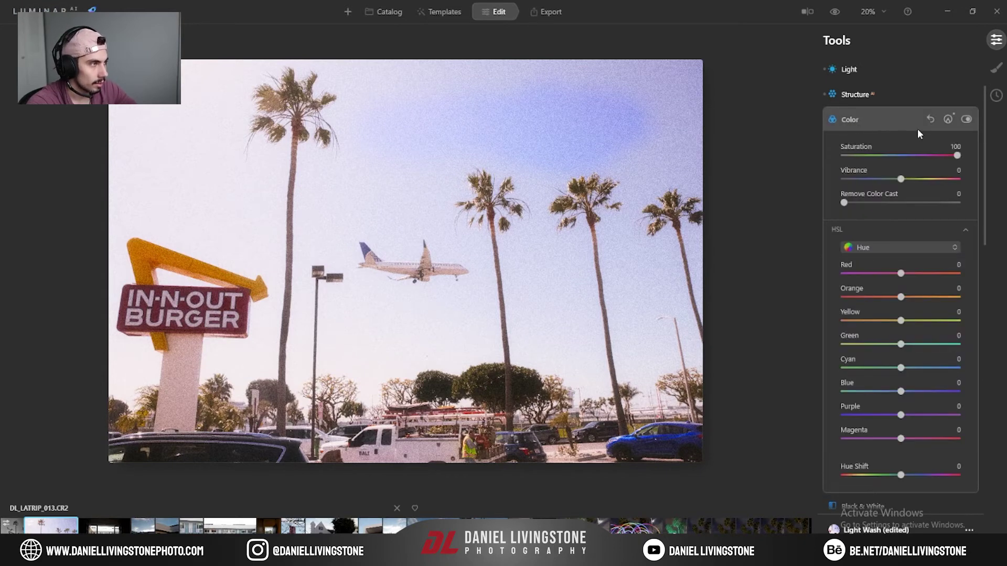
{"action": "left_click", "coordinate": [948, 119]}
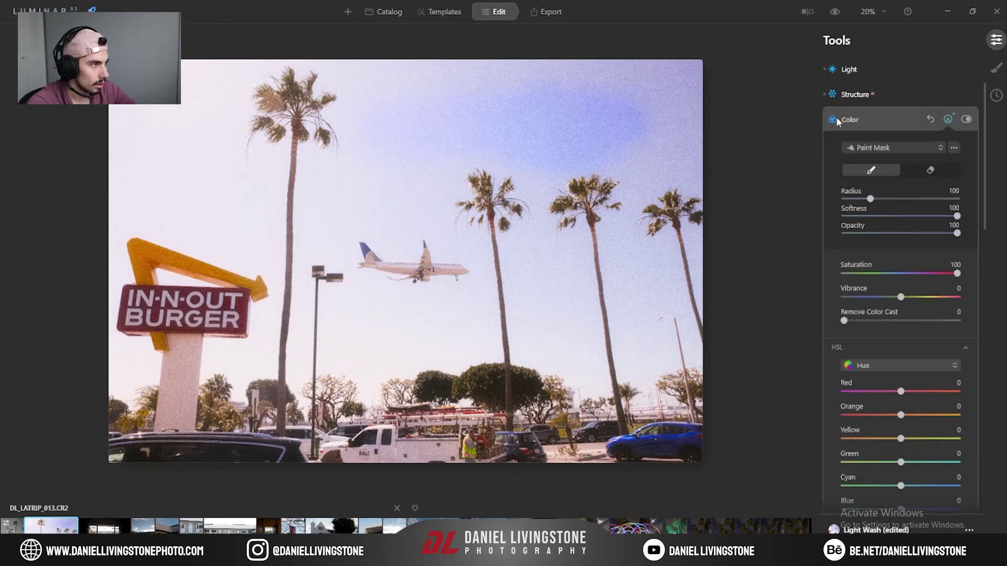
{"action": "scroll", "coordinate": [837, 271], "scroll_direction": "down", "scroll_amount": 5}
{"action": "scroll", "coordinate": [834, 273], "scroll_direction": "up", "scroll_amount": 2}
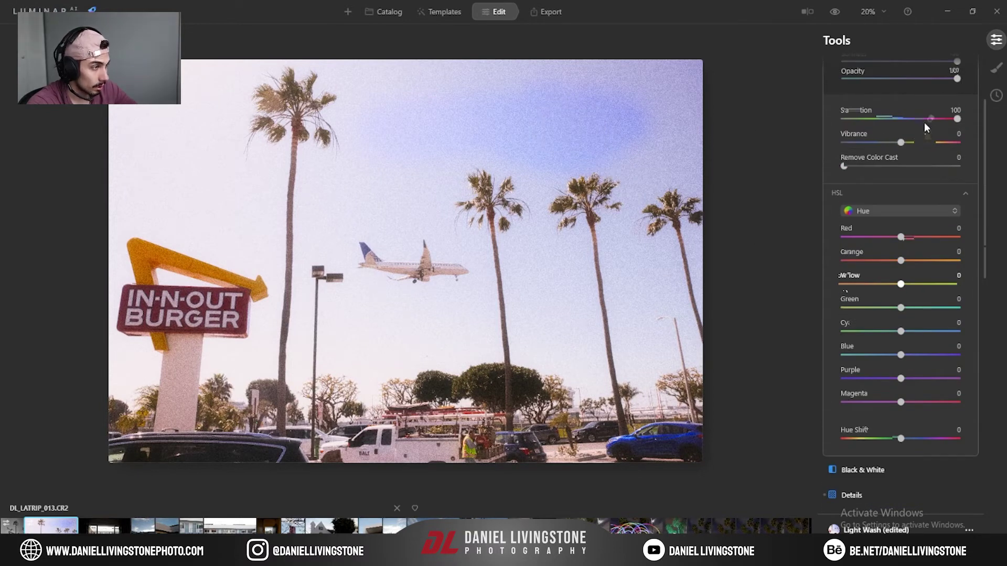
{"action": "mouse_move", "coordinate": [523, 108]}
{"action": "left_mouse_down"}
{"action": "mouse_move", "coordinate": [612, 125]}
{"action": "mouse_move", "coordinate": [355, 158]}
{"action": "mouse_move", "coordinate": [310, 100]}
{"action": "left_mouse_up"}
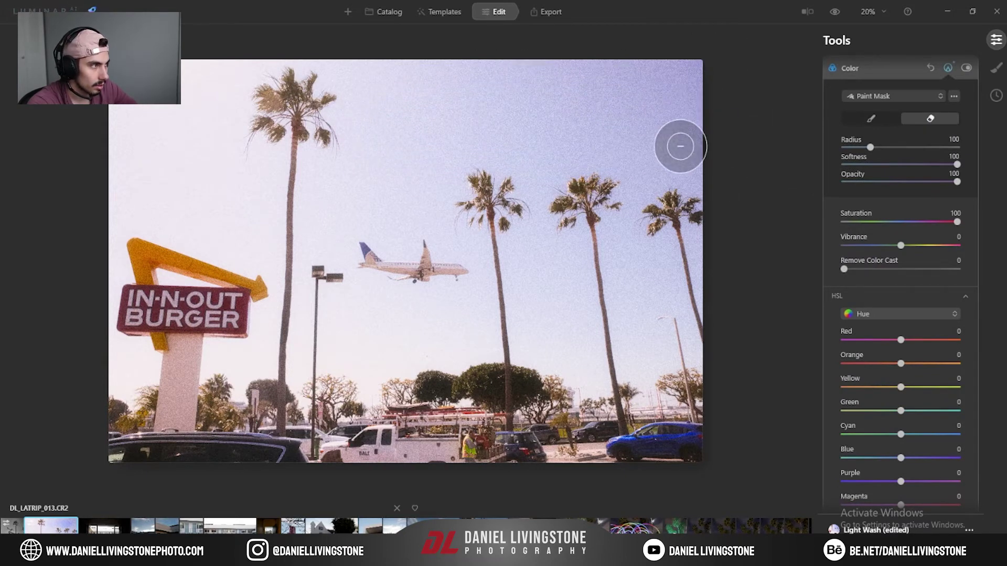
Check the erased Color mask with Show Mask, then collapse the Color tool.
{"action": "left_click", "coordinate": [954, 96]}
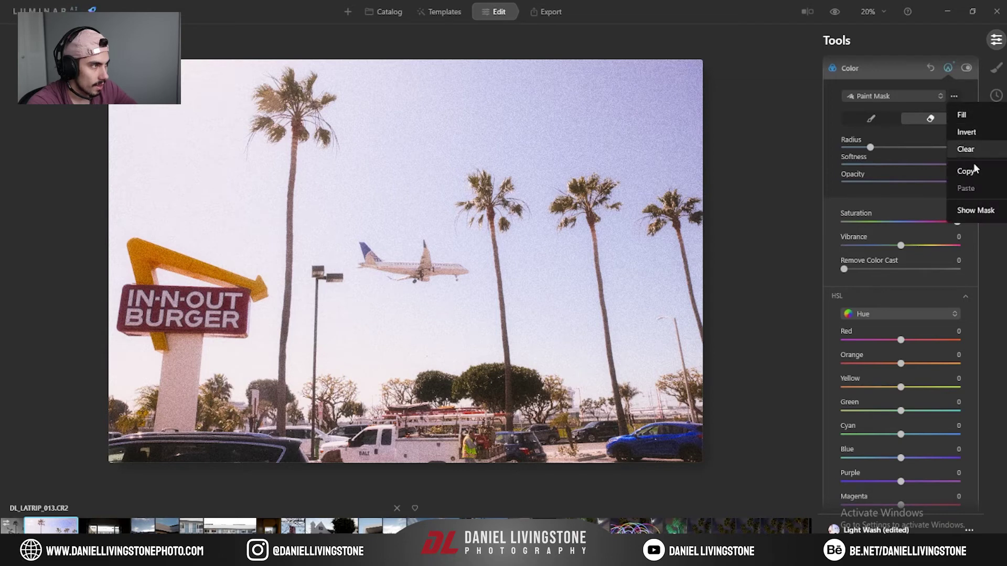
{"action": "left_click", "coordinate": [980, 210]}
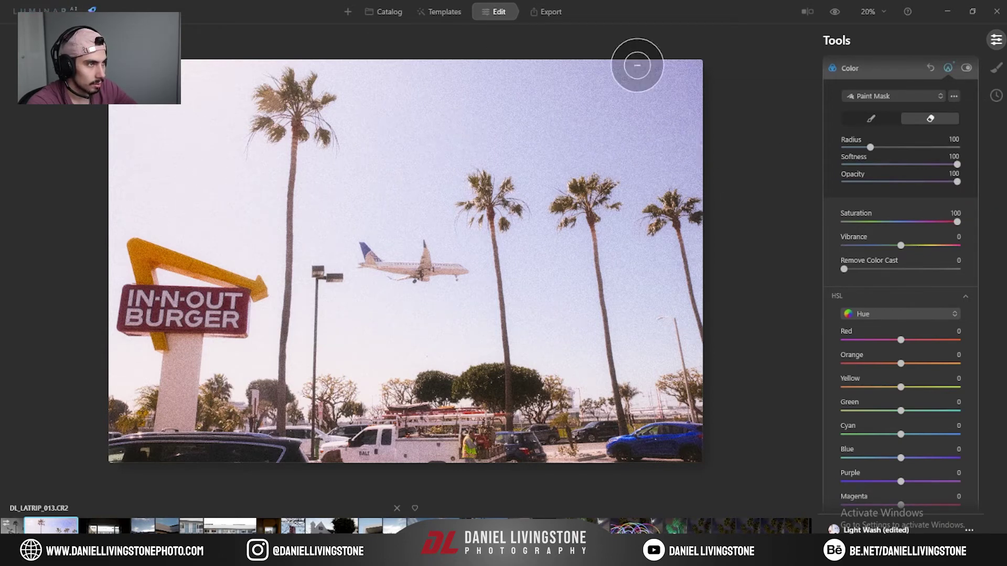
{"action": "left_click", "coordinate": [877, 69]}
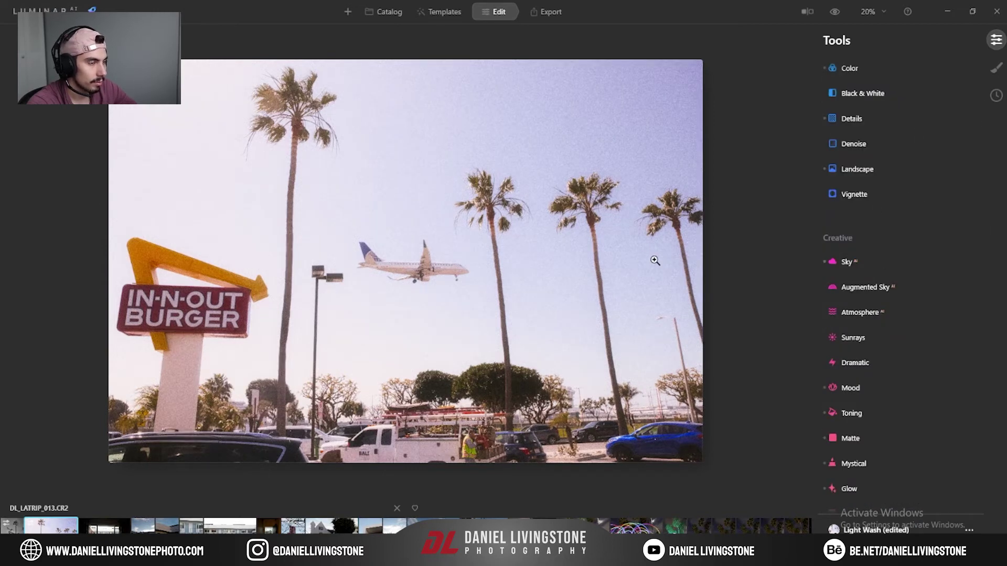
Examine the list of editing tools and the photo's edit history.
{"action": "scroll", "coordinate": [939, 351], "scroll_direction": "up", "scroll_amount": 3}
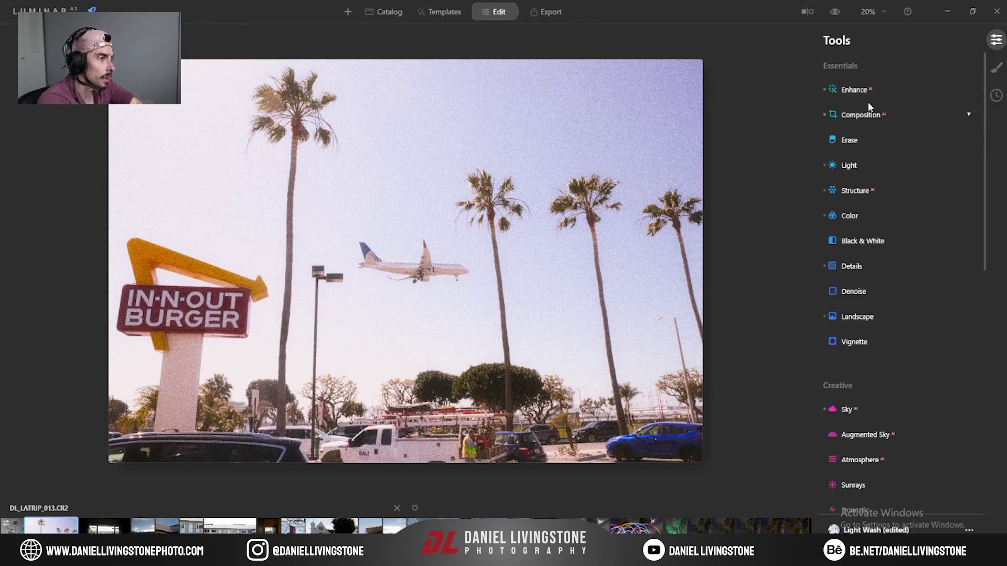
{"action": "scroll", "coordinate": [910, 297], "scroll_direction": "down", "scroll_amount": 2}
{"action": "scroll", "coordinate": [908, 293], "scroll_direction": "down", "scroll_amount": 5}
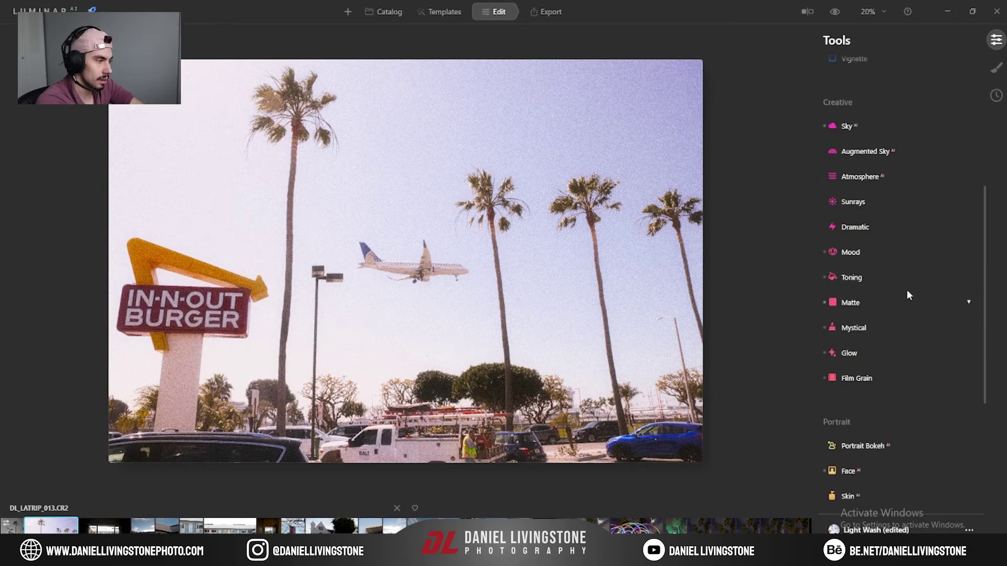
{"action": "scroll", "coordinate": [879, 305], "scroll_direction": "up", "scroll_amount": 7}
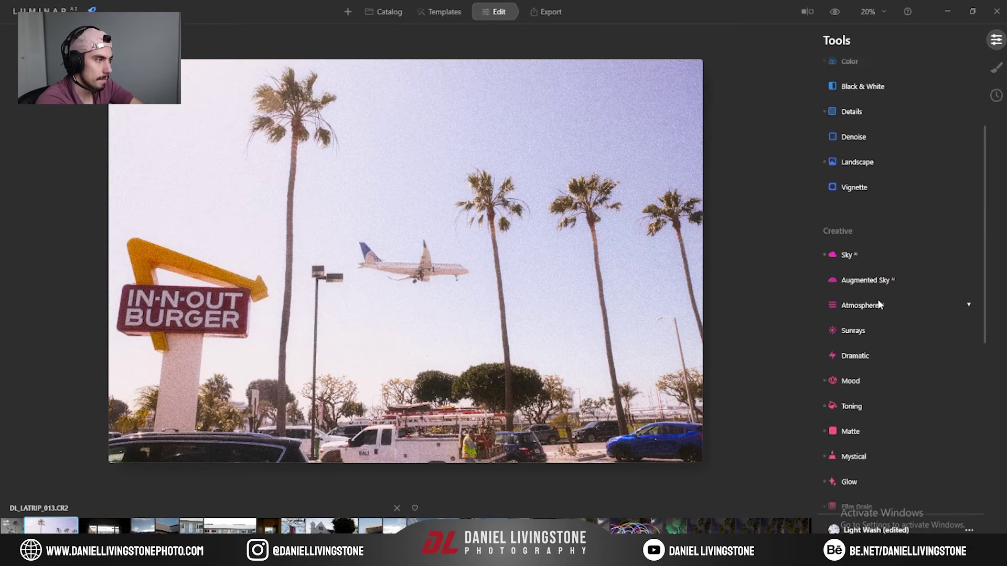
{"action": "left_click", "coordinate": [996, 95]}
{"action": "scroll", "coordinate": [866, 262], "scroll_direction": "down", "scroll_amount": 3}
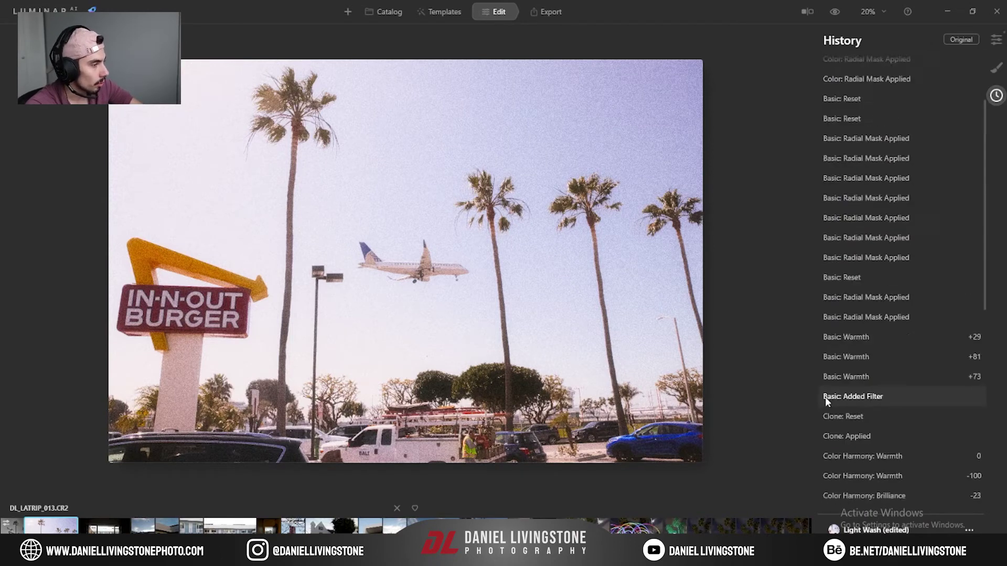
{"action": "scroll", "coordinate": [832, 379], "scroll_direction": "up", "scroll_amount": 3}
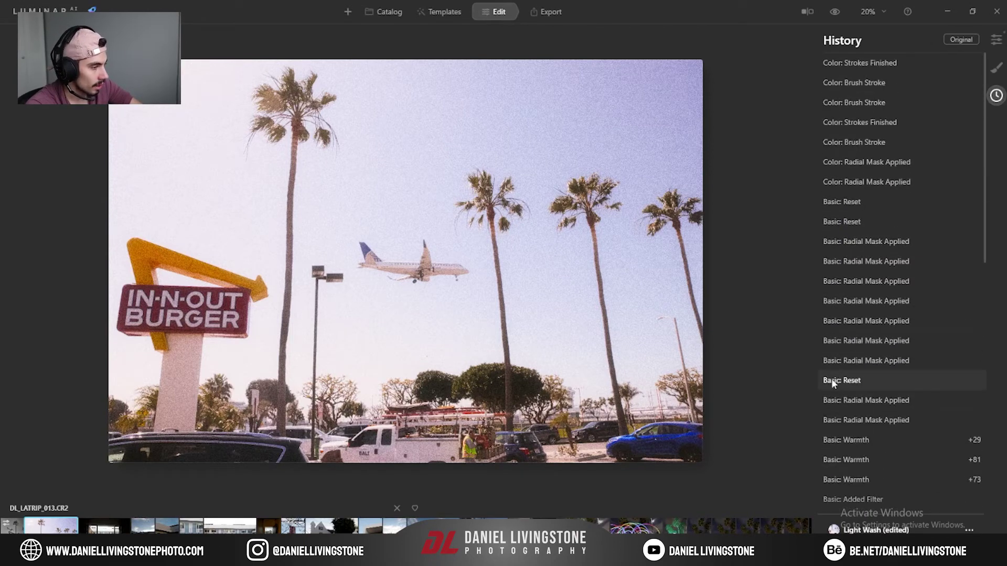
{"action": "left_click", "coordinate": [996, 40]}
{"action": "left_click", "coordinate": [996, 96]}
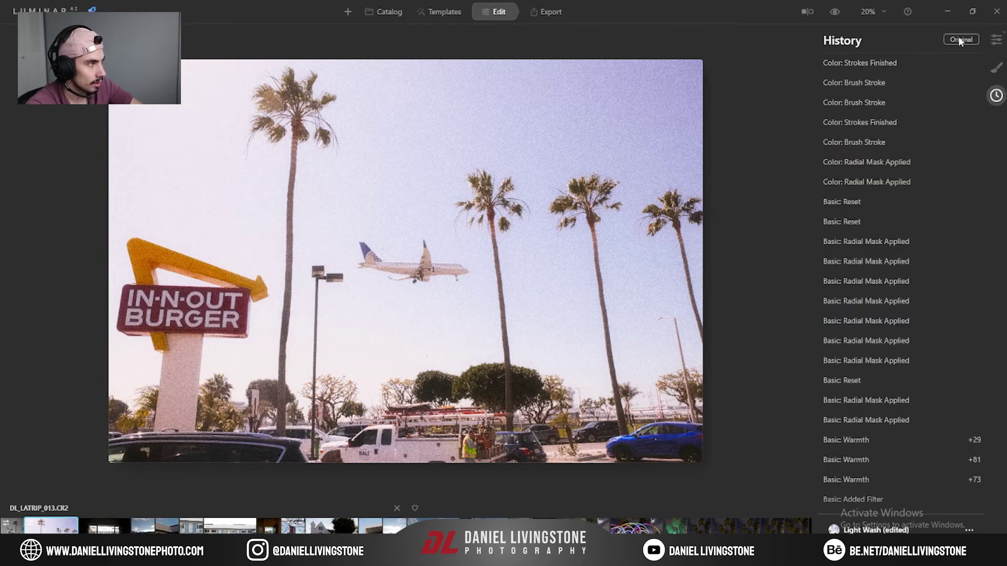
{"action": "left_click", "coordinate": [996, 40]}
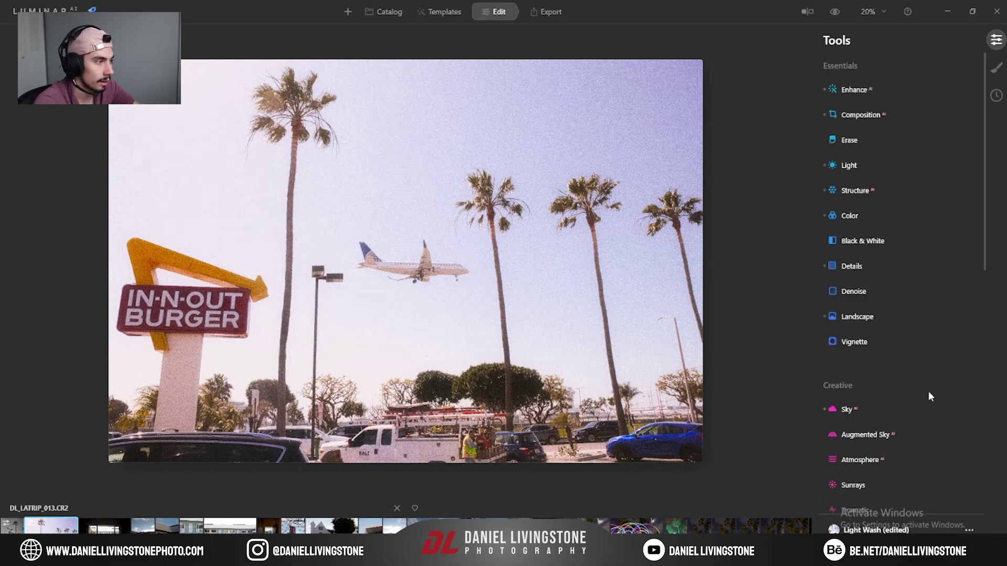
{"action": "scroll", "coordinate": [904, 277], "scroll_direction": "down", "scroll_amount": 5}
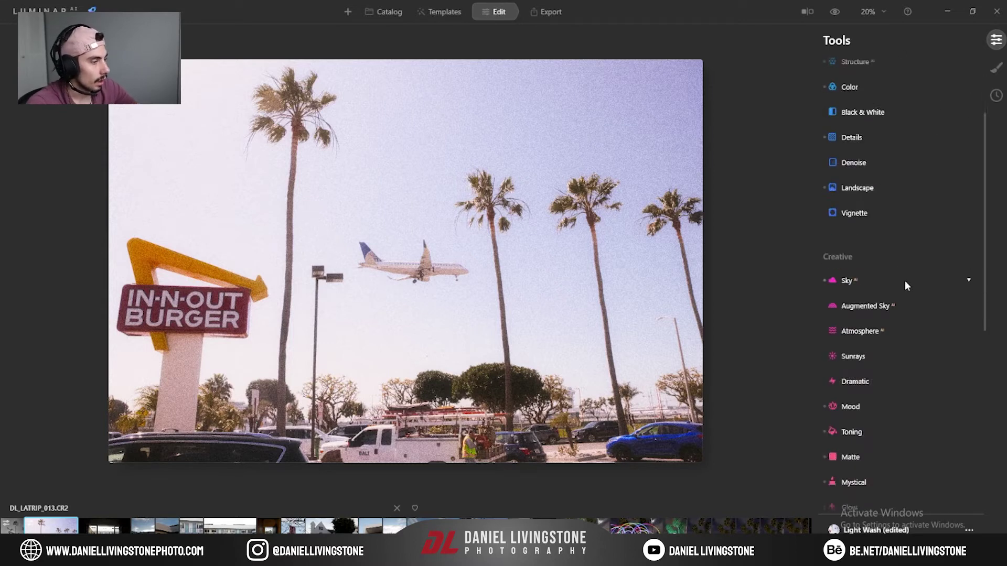
{"action": "scroll", "coordinate": [889, 353], "scroll_direction": "up", "scroll_amount": 5}
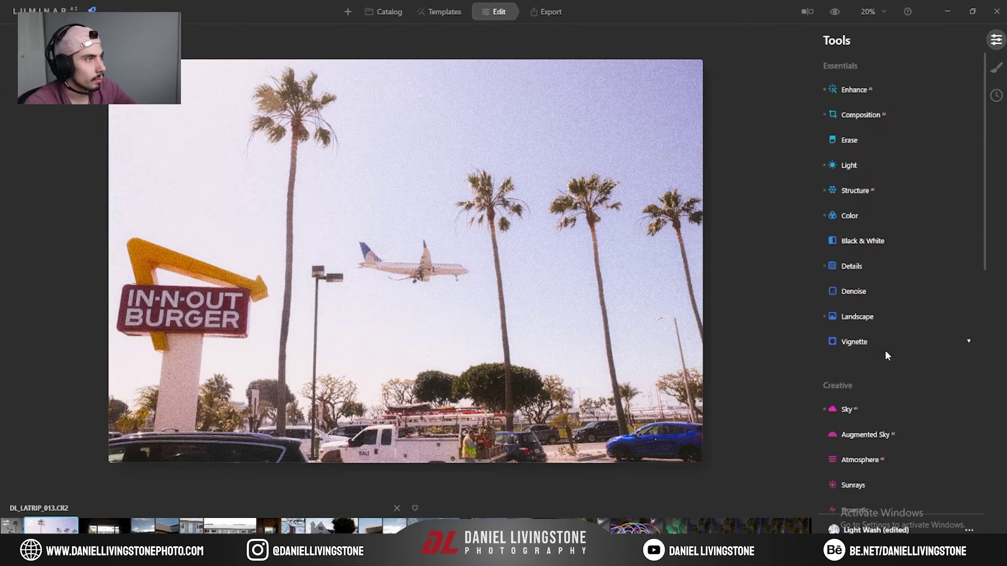
Examine the photo's Adjustments commands, including Copy Adjustments and Revert to Original.
{"action": "right_click", "coordinate": [526, 177]}
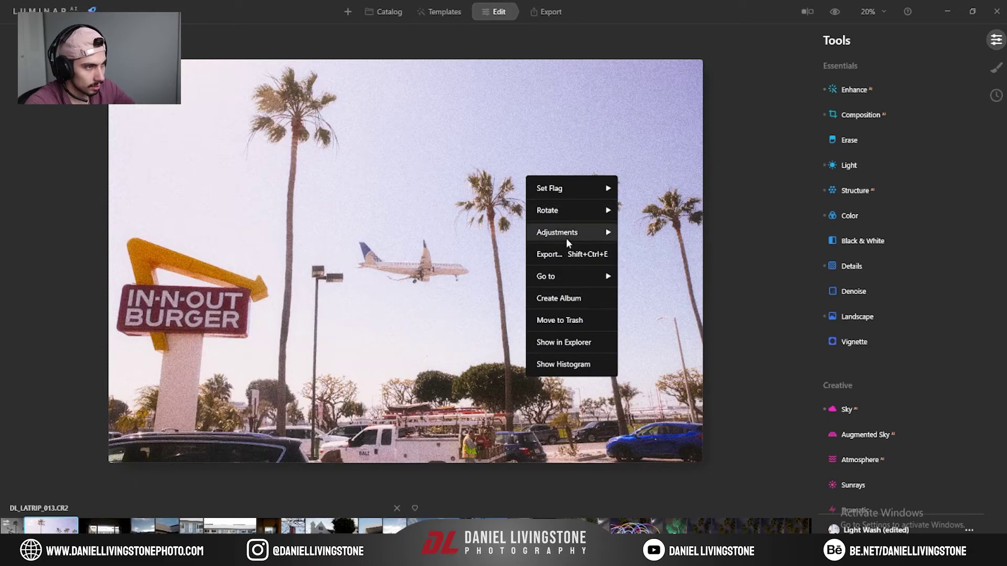
{"action": "mouse_move", "coordinate": [566, 240]}
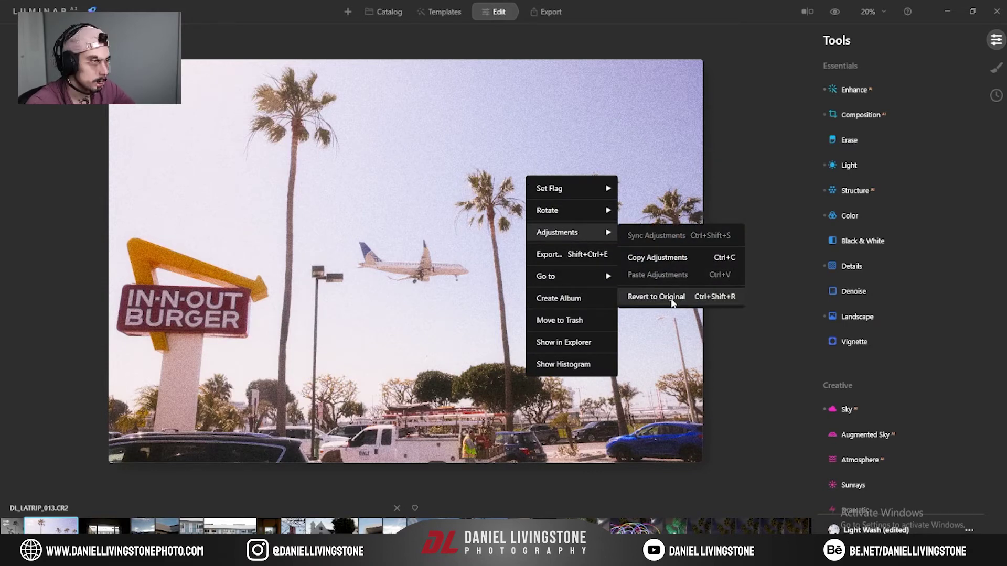
{"action": "left_click", "coordinate": [731, 18]}
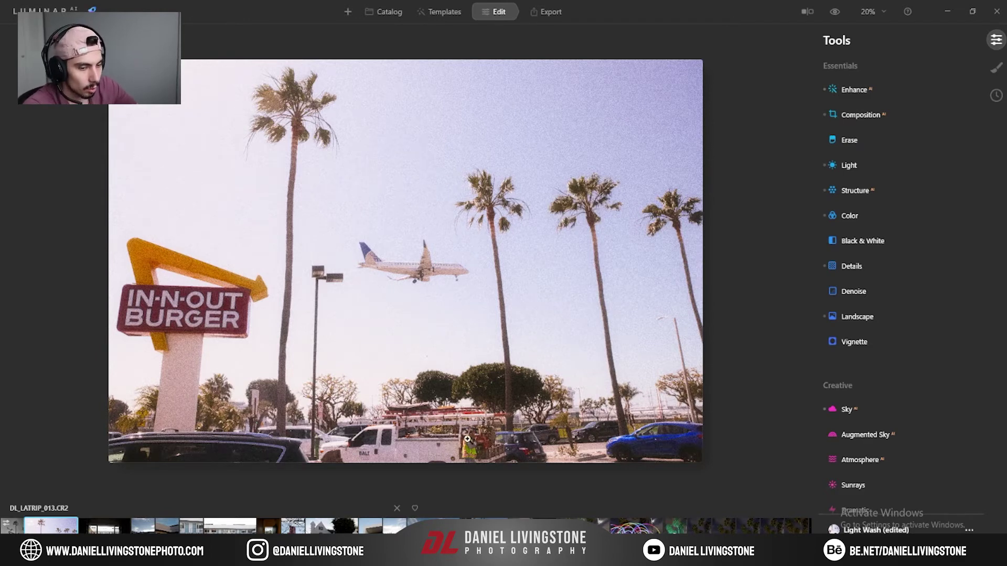
{"action": "right_click", "coordinate": [439, 376]}
{"action": "mouse_move", "coordinate": [501, 233]}
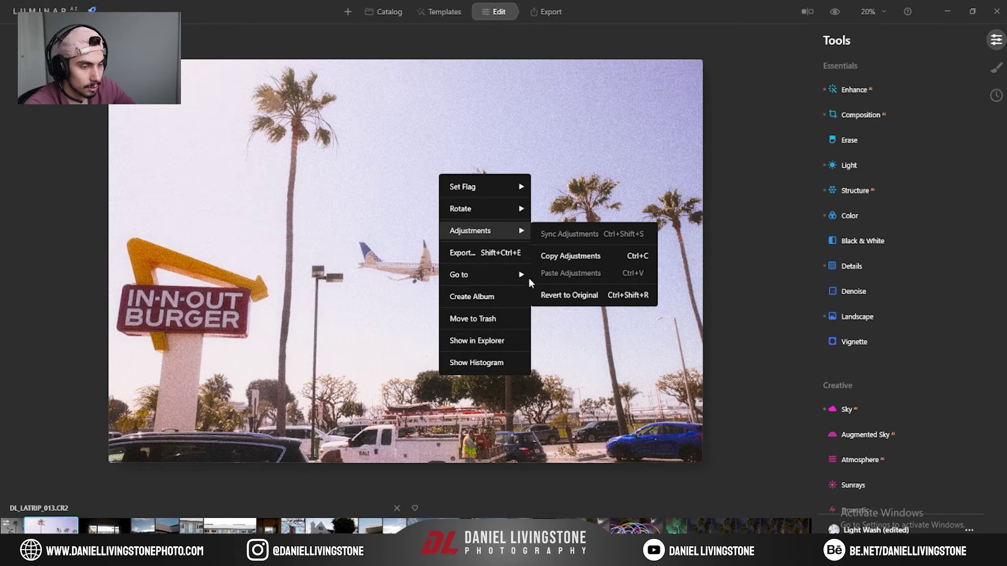
{"action": "key", "text": "Escape"}
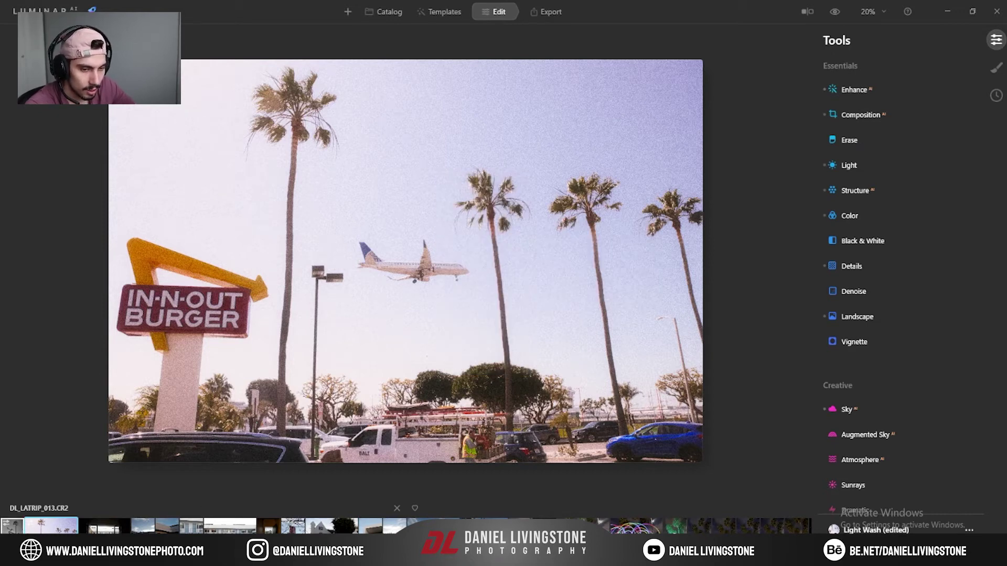
Compare the edited palm tree photo with its original in the split before/after view and the quick preview.
{"action": "left_click", "coordinate": [806, 16]}
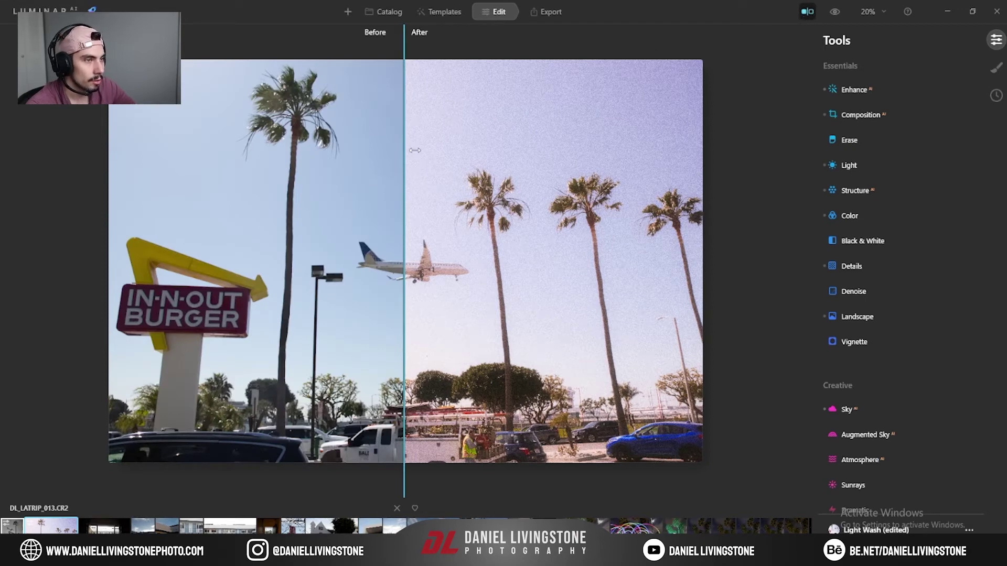
{"action": "left_click_drag", "start_coordinate": [403, 156], "coordinate": [417, 189]}
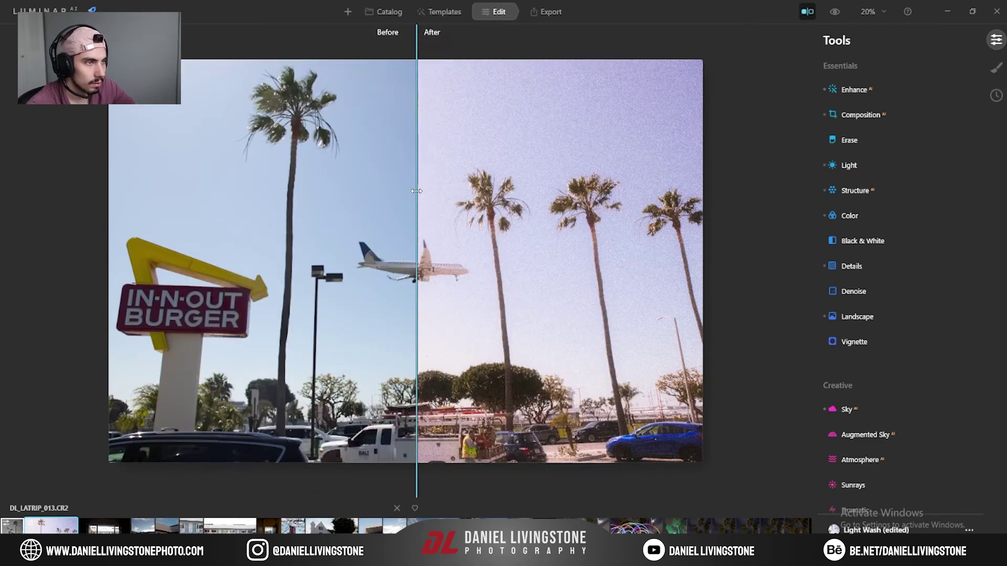
{"action": "left_click", "coordinate": [806, 14]}
{"action": "left_click", "coordinate": [835, 13]}
{"action": "left_click", "coordinate": [834, 13]}
{"action": "left_click", "coordinate": [835, 13]}
{"action": "left_click", "coordinate": [834, 13]}
{"action": "left_click", "coordinate": [834, 14]}
{"action": "left_click", "coordinate": [833, 14]}
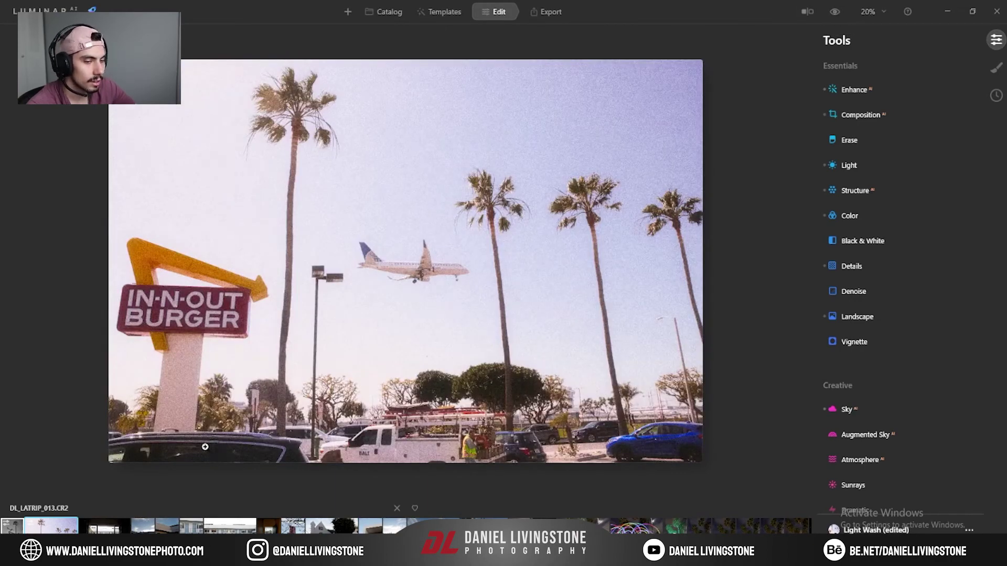
Select both In-N-Out photos in the Catalog and set the thumbnail size to Largest.
{"action": "left_click", "coordinate": [403, 14]}
{"action": "left_click", "coordinate": [111, 106]}
{"action": "left_click", "coordinate": [59, 107], "text": "ctrl"}
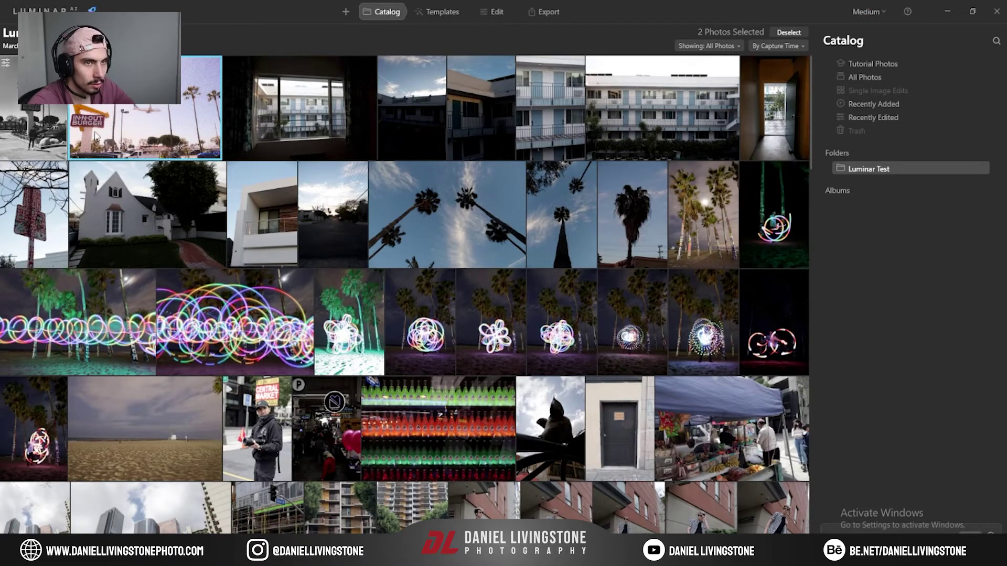
{"action": "right_click", "coordinate": [107, 117]}
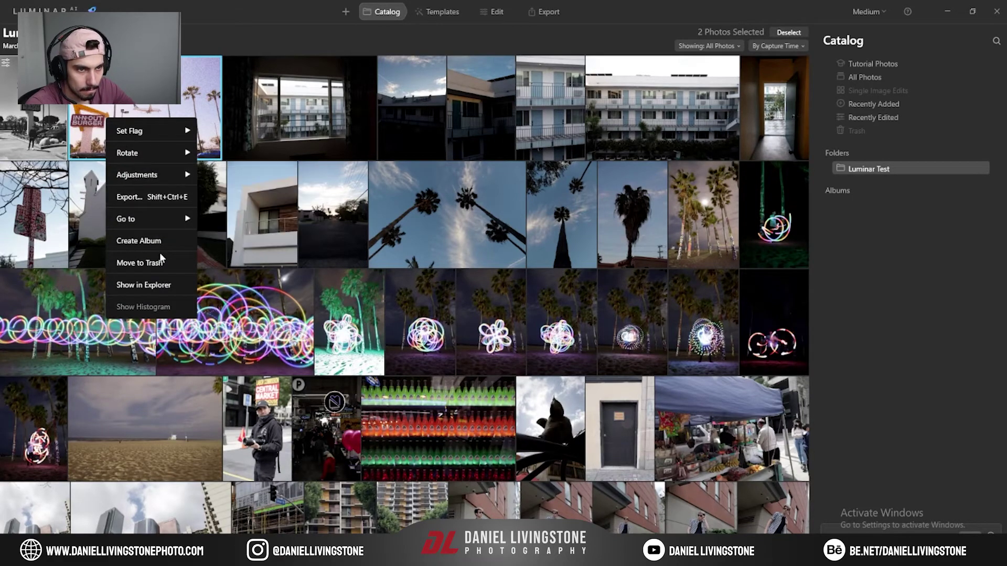
{"action": "left_click", "coordinate": [44, 110]}
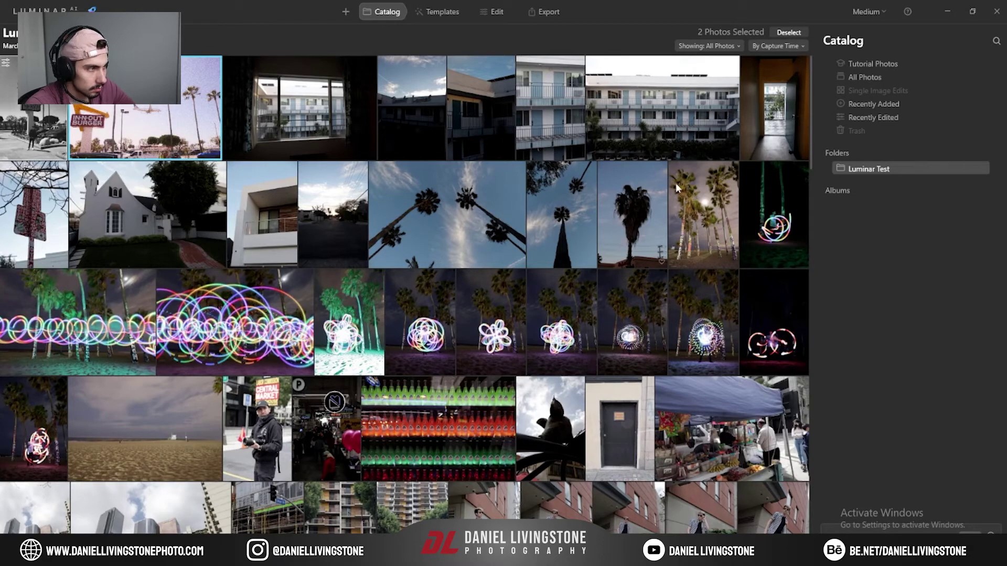
{"action": "left_click", "coordinate": [865, 11]}
{"action": "left_click", "coordinate": [868, 79]}
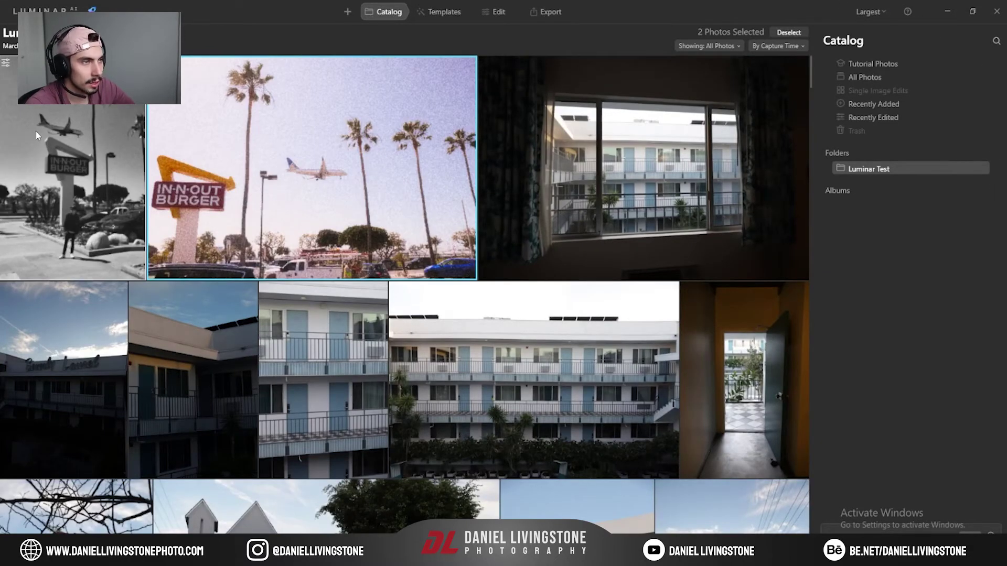
Sync the adjustments of DL_LATRIP_013.CR2 to DL_LATRIP_004.CR2, view the second photo and return to the Catalog grid.
{"action": "double_click", "coordinate": [85, 135]}
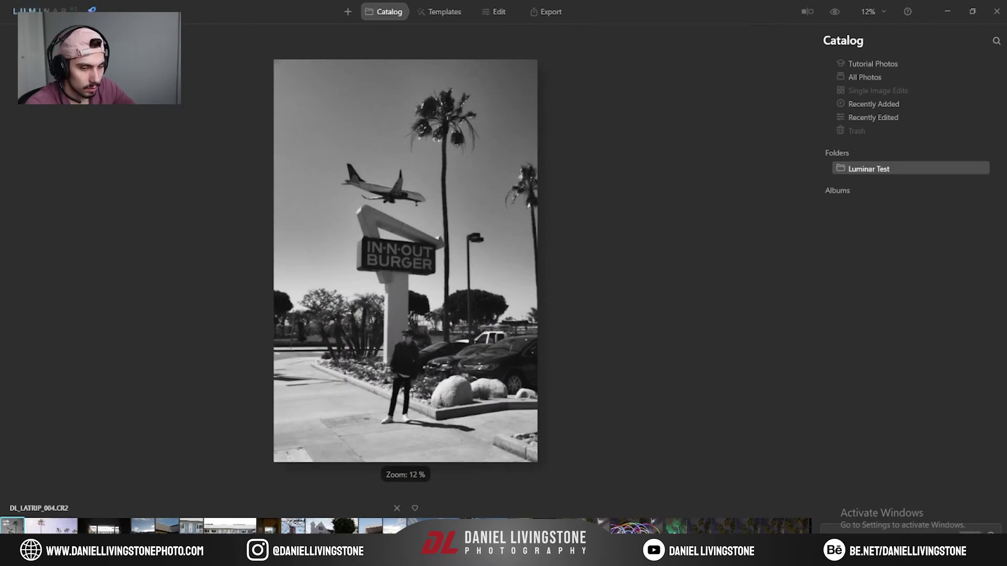
{"action": "key", "text": "Right"}
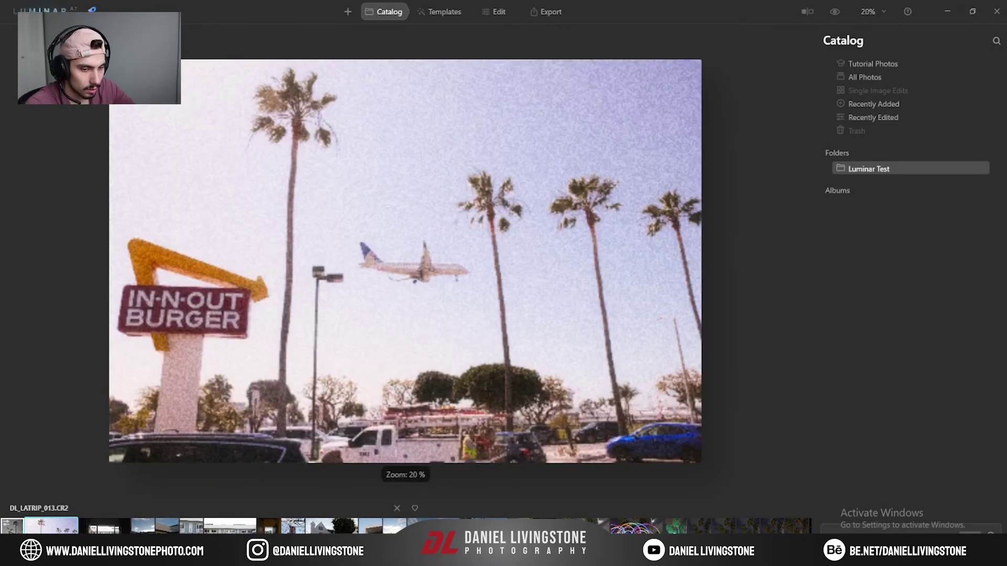
{"action": "right_click", "coordinate": [45, 527]}
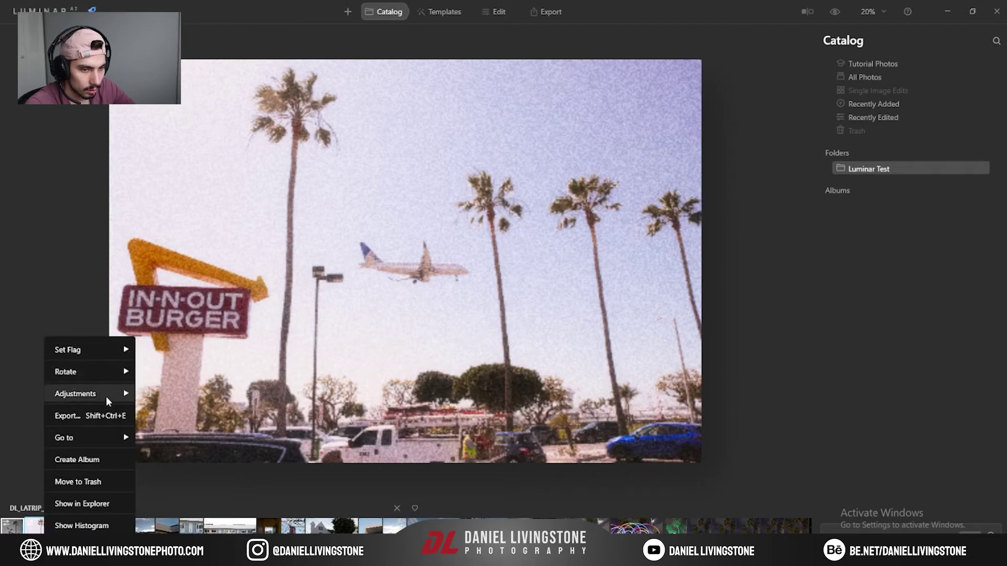
{"action": "mouse_move", "coordinate": [104, 394]}
{"action": "left_click", "coordinate": [226, 404]}
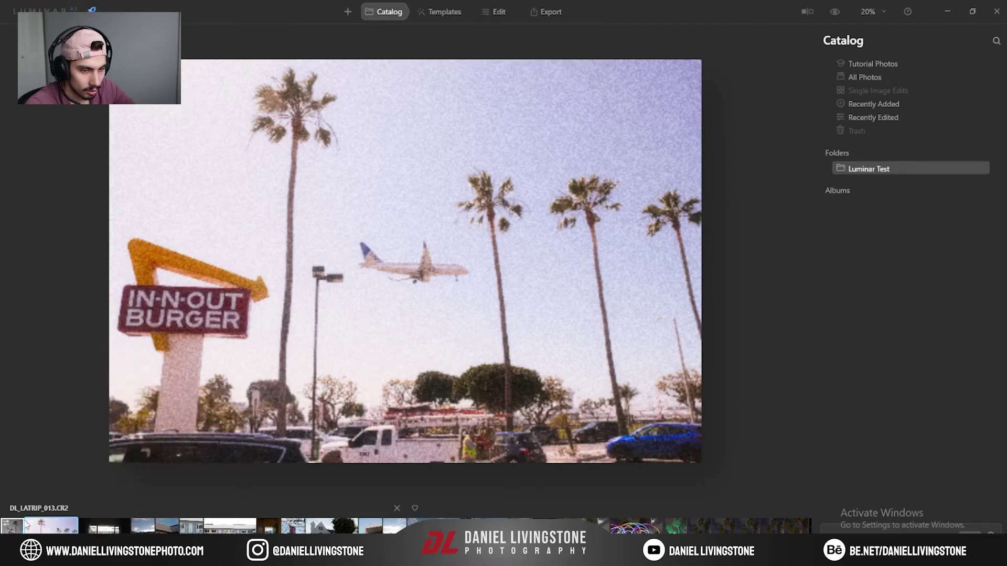
{"action": "key", "text": "Left"}
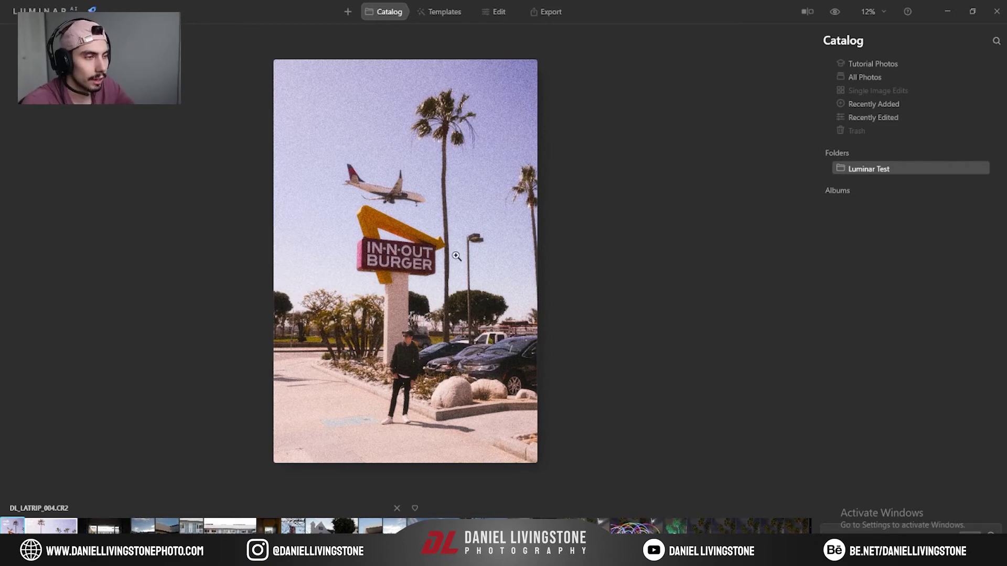
{"action": "double_click", "coordinate": [431, 257]}
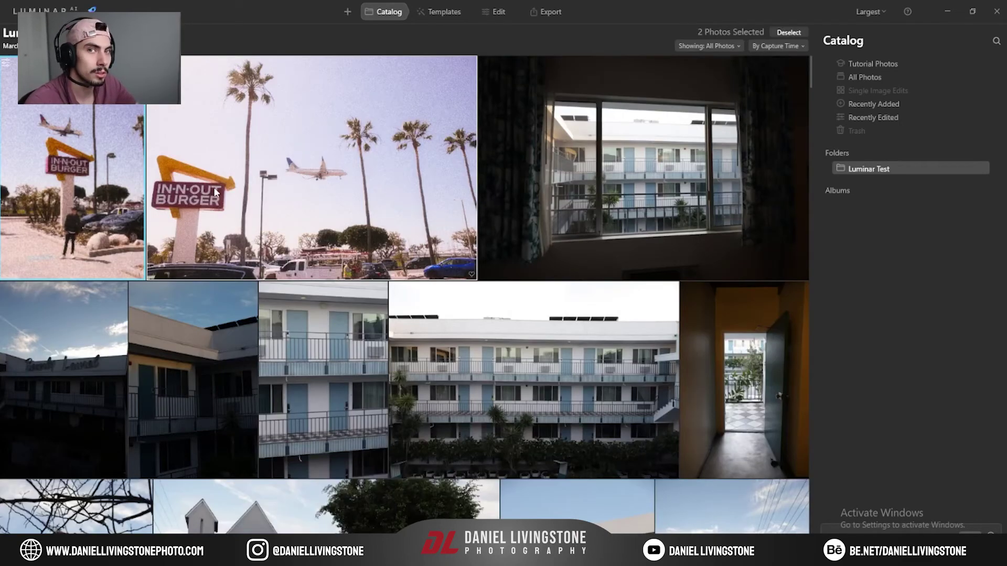
View DL_LATRIP_004.CR2 from the Catalog at 25% zoom, inspect the sign and the standing man, and open the photo for editing.
{"action": "double_click", "coordinate": [118, 177]}
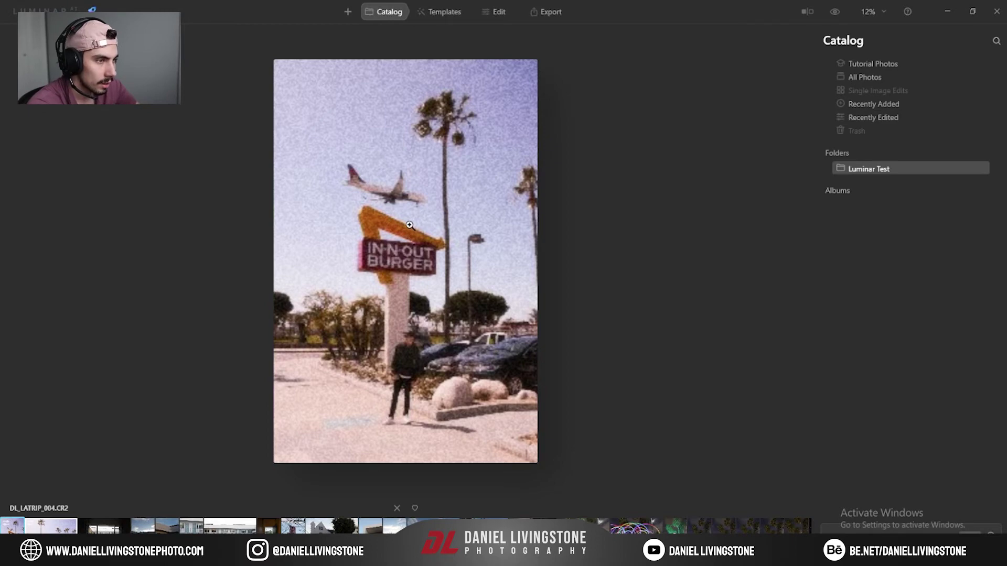
{"action": "scroll", "coordinate": [409, 227], "scroll_direction": "up", "scroll_amount": 1}
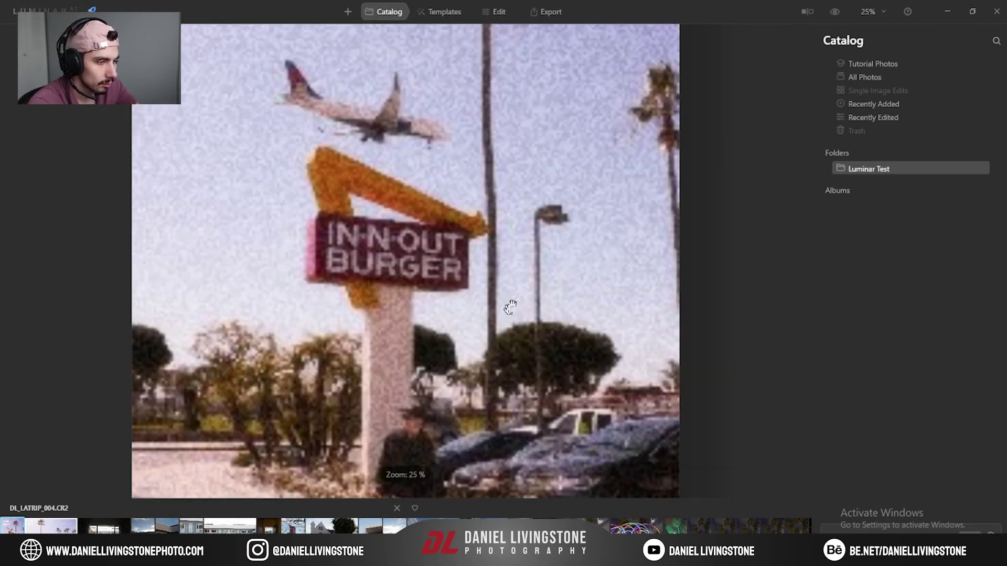
{"action": "left_click_drag", "start_coordinate": [508, 351], "coordinate": [487, 215]}
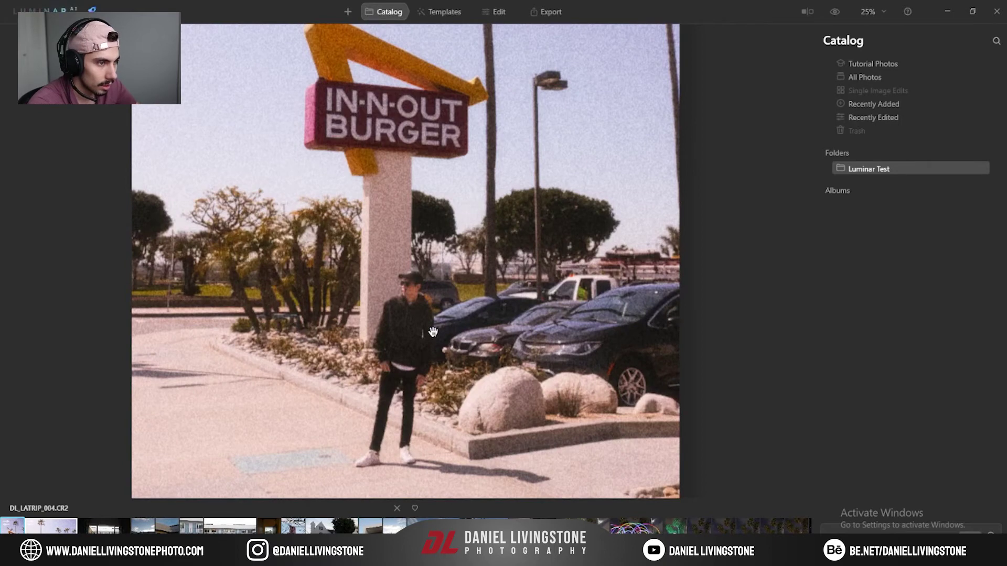
{"action": "left_click_drag", "start_coordinate": [433, 333], "coordinate": [434, 294]}
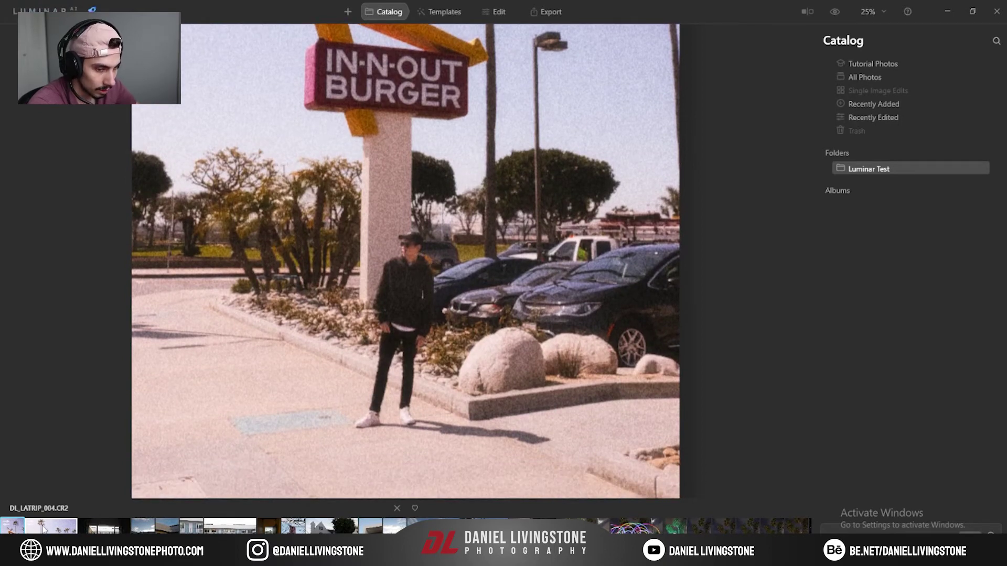
{"action": "left_click", "coordinate": [403, 101]}
{"action": "left_click", "coordinate": [511, 14]}
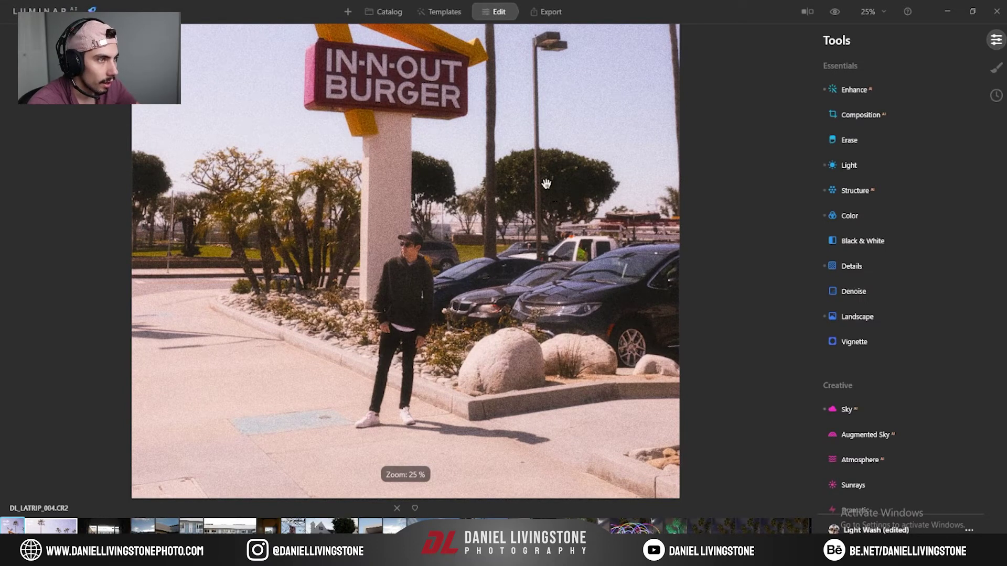
{"action": "left_click_drag", "start_coordinate": [546, 184], "coordinate": [539, 230]}
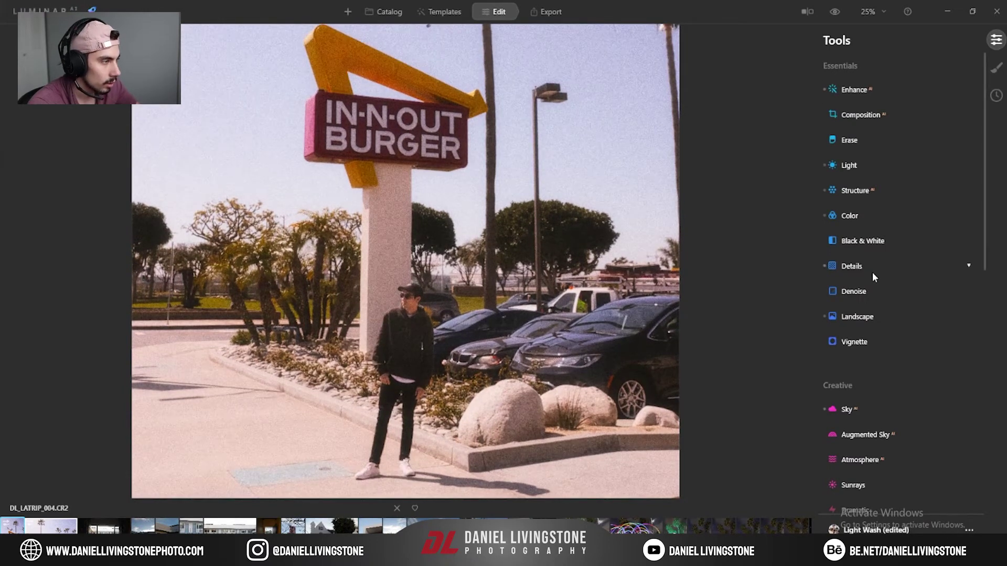
Reduce the Film Grain amount to 9 and the Mystical amount to 2 on the second In-N-Out photo.
{"action": "scroll", "coordinate": [866, 357], "scroll_direction": "down", "scroll_amount": 2}
{"action": "scroll", "coordinate": [865, 357], "scroll_direction": "down", "scroll_amount": 6}
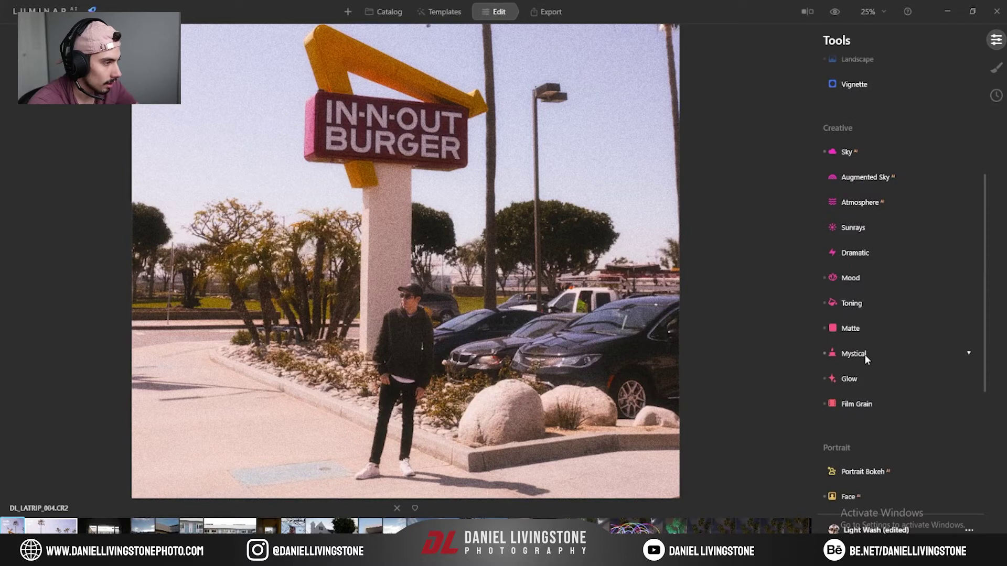
{"action": "left_click", "coordinate": [861, 404]}
{"action": "left_click_drag", "start_coordinate": [882, 398], "coordinate": [855, 398]}
{"action": "left_click", "coordinate": [851, 313]}
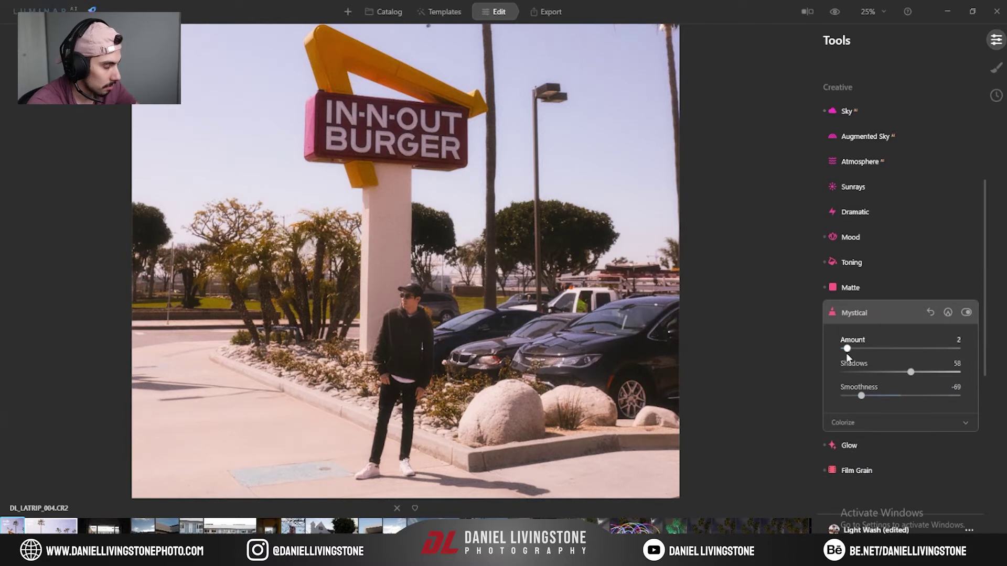
{"action": "scroll", "coordinate": [814, 258], "scroll_direction": "up", "scroll_amount": 1}
{"action": "scroll", "coordinate": [877, 284], "scroll_direction": "up", "scroll_amount": 1}
{"action": "scroll", "coordinate": [598, 285], "scroll_direction": "down", "scroll_amount": 2}
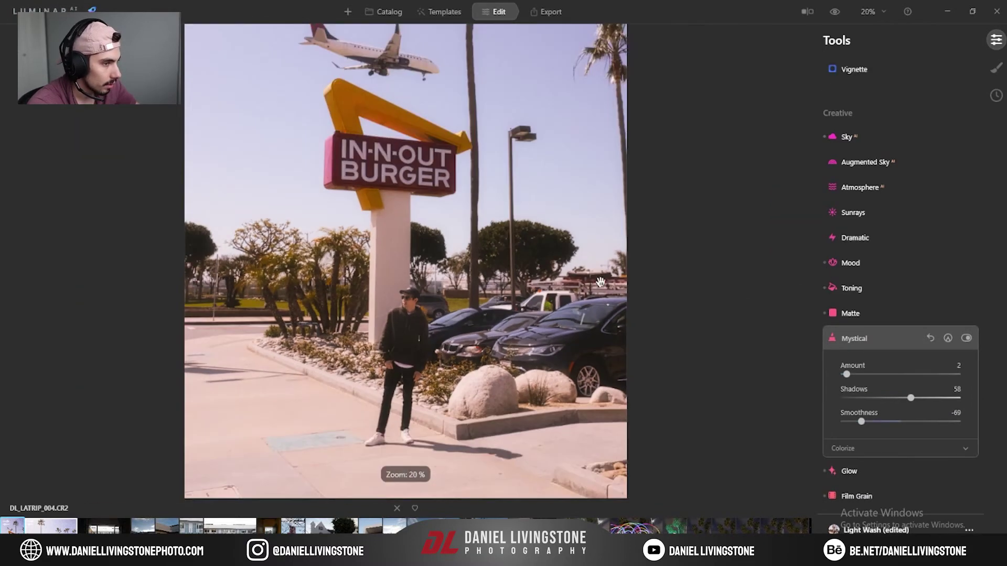
Review the synced Mood and Sky settings of the second In-N-Out photo.
{"action": "scroll", "coordinate": [861, 247], "scroll_direction": "up", "scroll_amount": 3}
{"action": "left_click", "coordinate": [855, 340]}
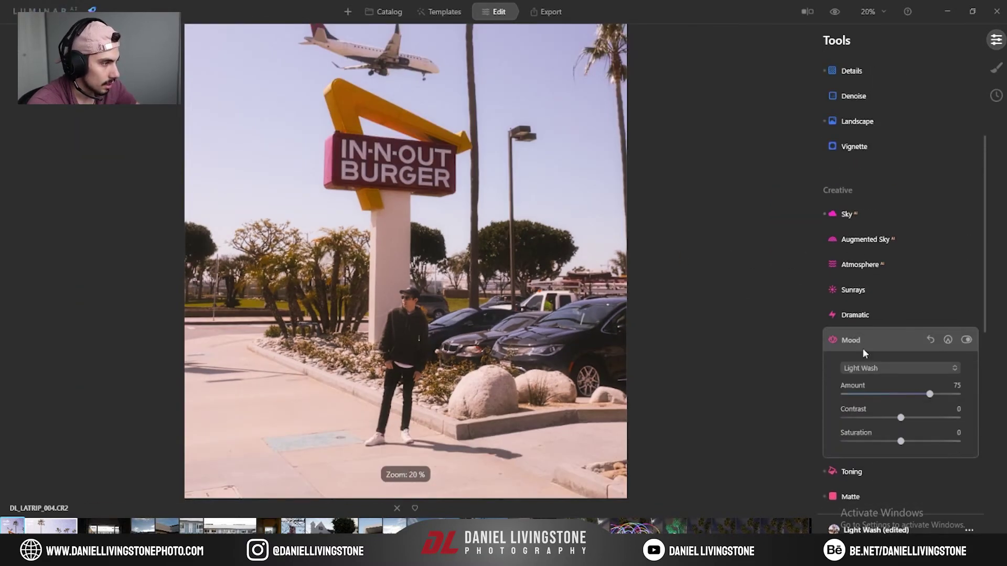
{"action": "scroll", "coordinate": [876, 269], "scroll_direction": "up", "scroll_amount": 2}
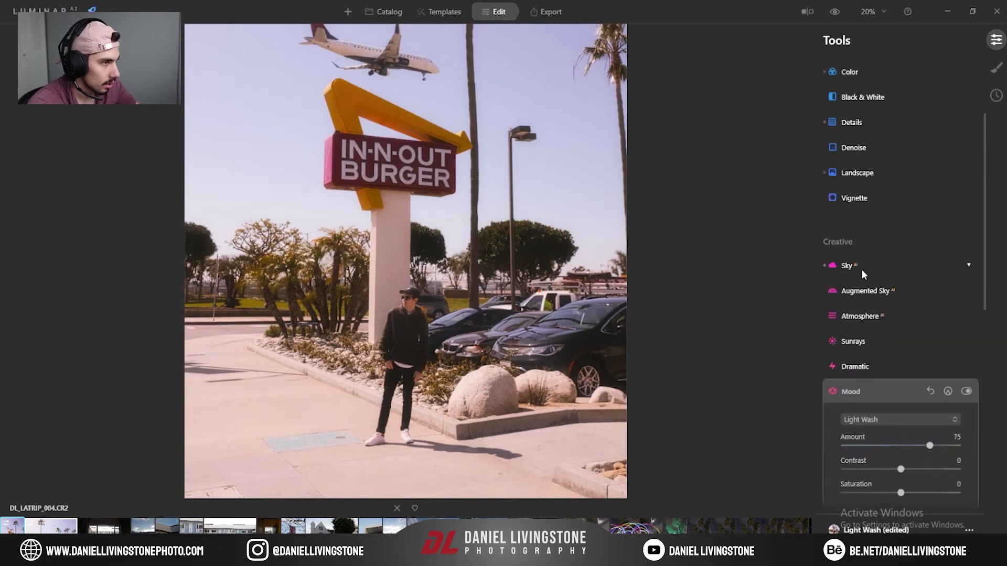
{"action": "scroll", "coordinate": [863, 275], "scroll_direction": "up", "scroll_amount": 2}
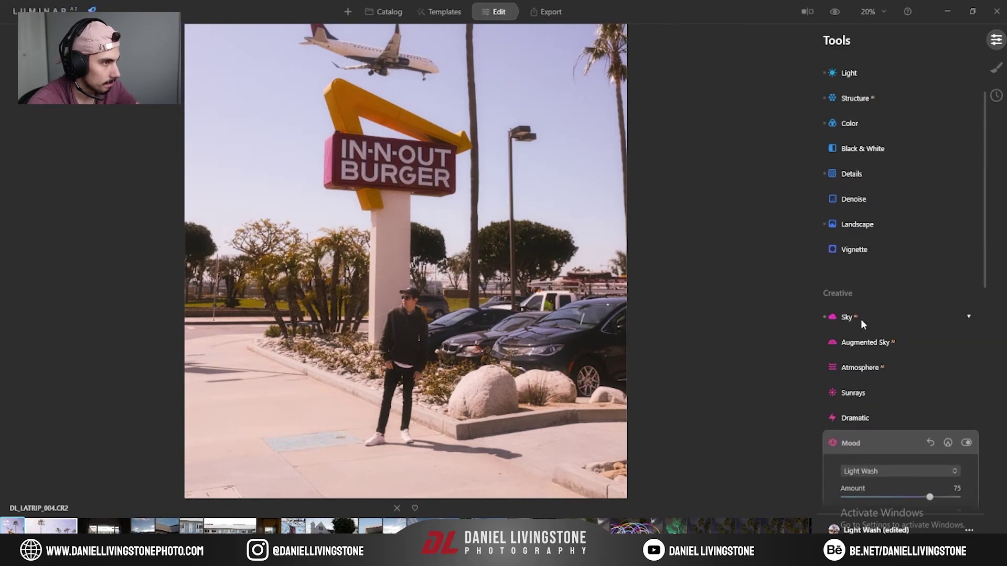
{"action": "scroll", "coordinate": [861, 319], "scroll_direction": "up", "scroll_amount": 4}
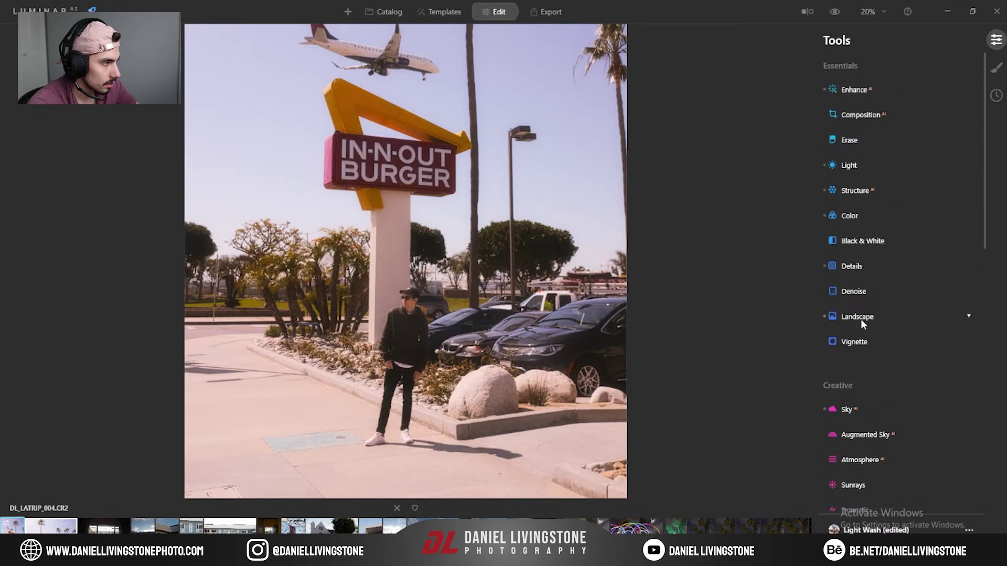
{"action": "scroll", "coordinate": [855, 330], "scroll_direction": "down", "scroll_amount": 4}
{"action": "left_click", "coordinate": [852, 339]}
{"action": "scroll", "coordinate": [767, 236], "scroll_direction": "down", "scroll_amount": 2}
{"action": "scroll", "coordinate": [808, 225], "scroll_direction": "up", "scroll_amount": 3}
{"action": "scroll", "coordinate": [570, 222], "scroll_direction": "down", "scroll_amount": 4}
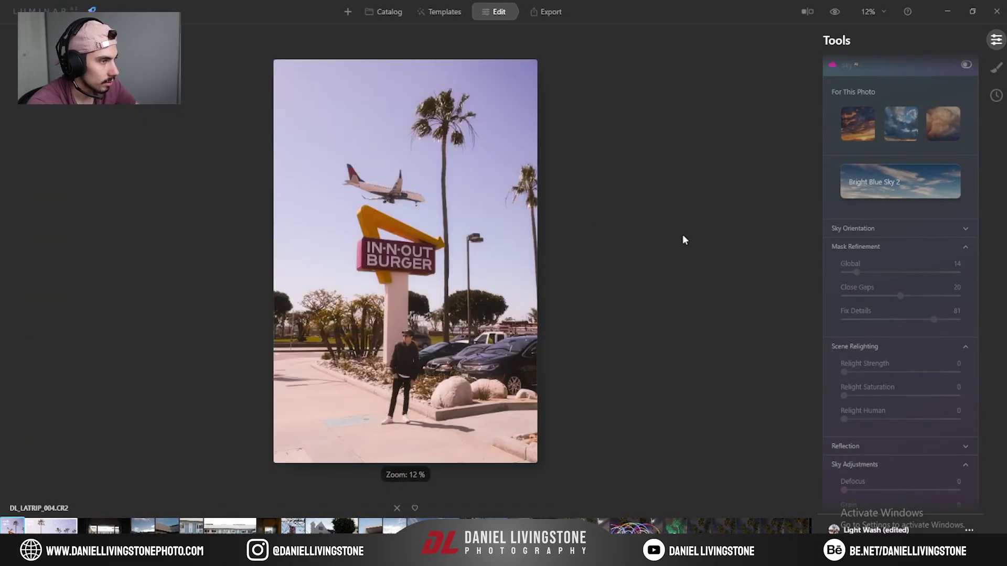
{"action": "scroll", "coordinate": [867, 238], "scroll_direction": "up", "scroll_amount": 7}
{"action": "left_click", "coordinate": [870, 237]}
{"action": "scroll", "coordinate": [875, 244], "scroll_direction": "up", "scroll_amount": 5}
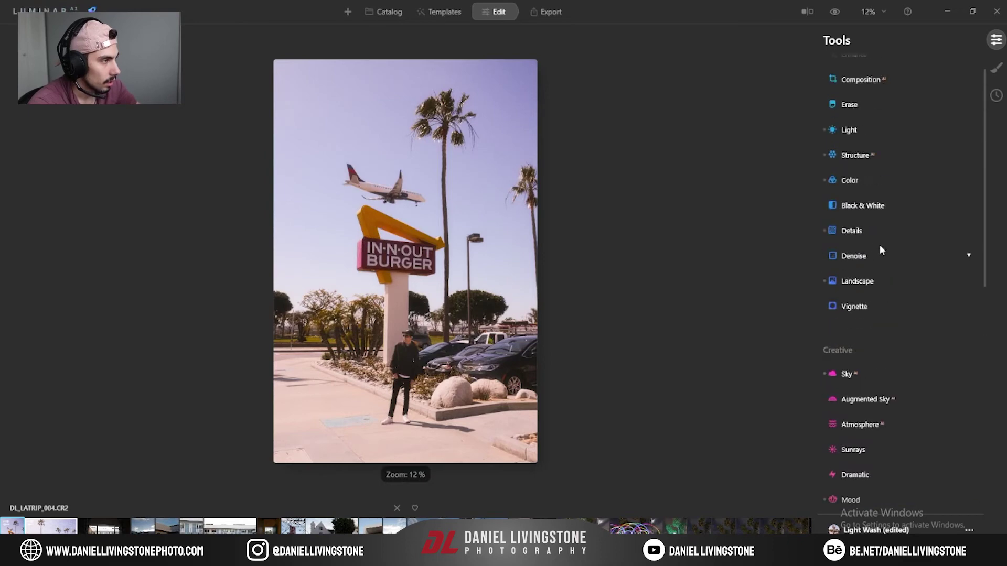
Examine the Details and Light settings of the photo, including the blacks and whites and the curves.
{"action": "scroll", "coordinate": [854, 236], "scroll_direction": "up", "scroll_amount": 1}
{"action": "left_click", "coordinate": [854, 264]}
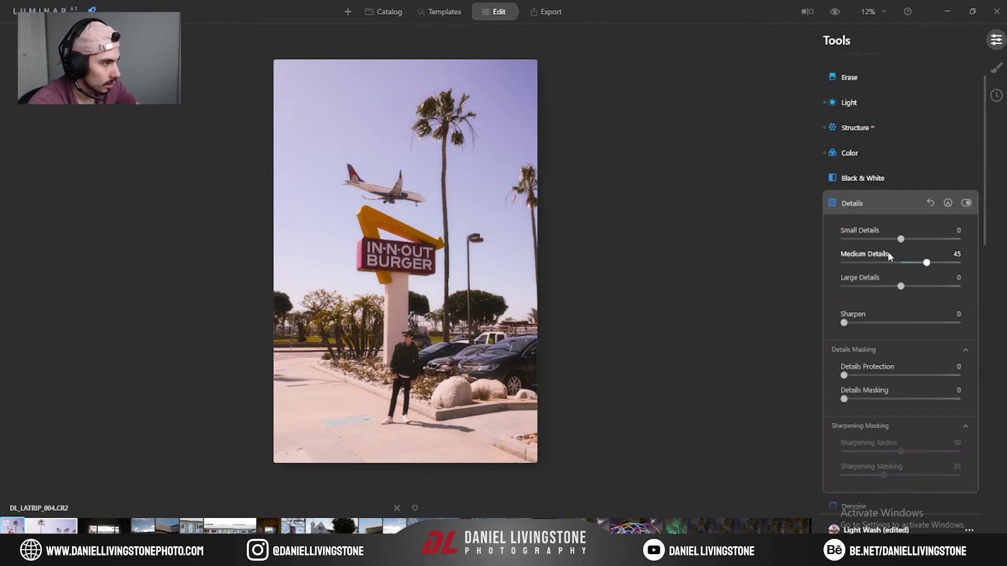
{"action": "left_click", "coordinate": [867, 209]}
{"action": "scroll", "coordinate": [869, 213], "scroll_direction": "up", "scroll_amount": 2}
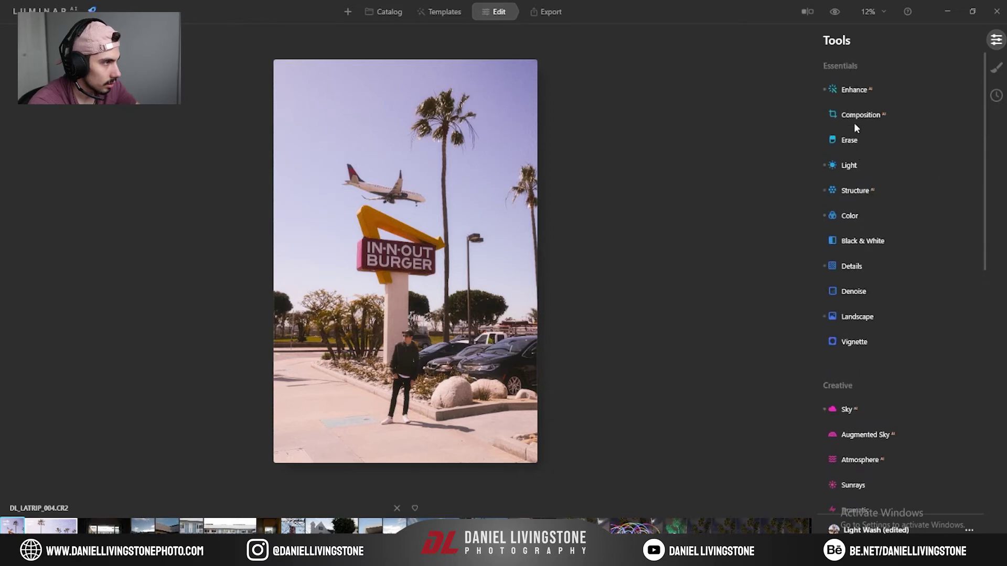
{"action": "left_click", "coordinate": [850, 165]}
{"action": "scroll", "coordinate": [826, 360], "scroll_direction": "down", "scroll_amount": 5}
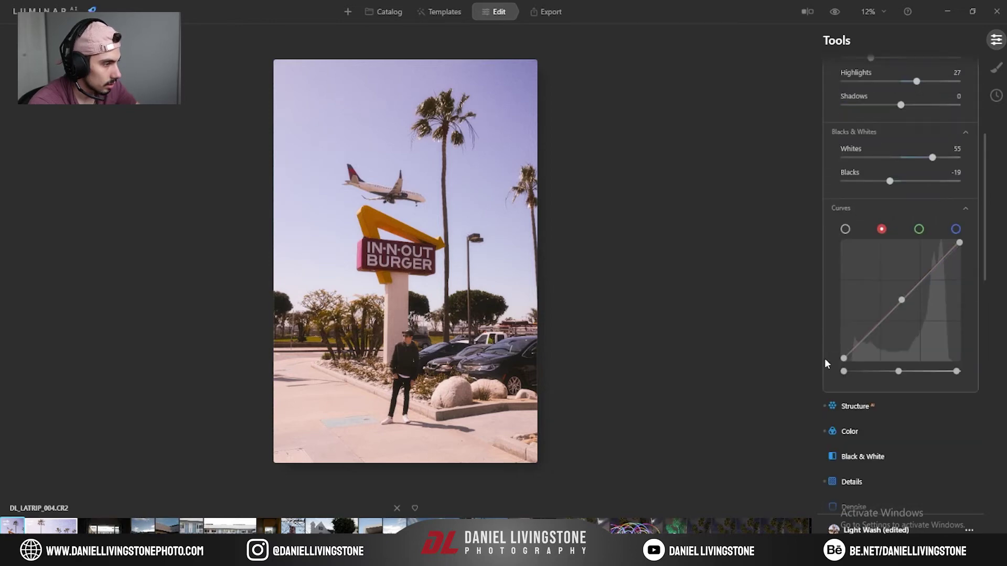
{"action": "scroll", "coordinate": [826, 346], "scroll_direction": "up", "scroll_amount": 5}
{"action": "left_click", "coordinate": [882, 165]}
Set the Structure amount to -13 and inspect the sign and its pole at 100% zoom.
{"action": "left_click", "coordinate": [864, 191]}
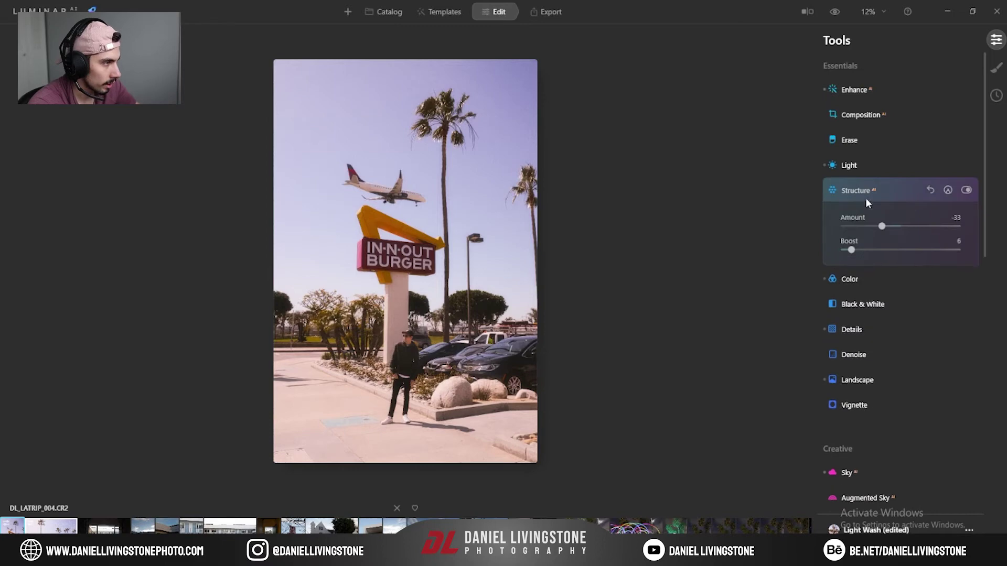
{"action": "left_click_drag", "start_coordinate": [885, 229], "coordinate": [892, 229]}
{"action": "left_click", "coordinate": [416, 262]}
{"action": "left_click_drag", "start_coordinate": [342, 292], "coordinate": [584, 109]}
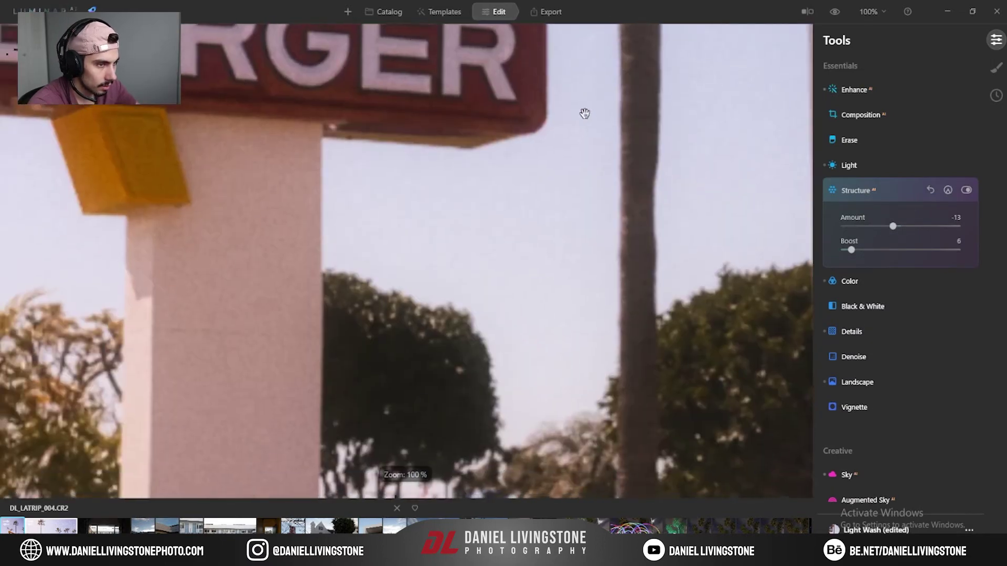
{"action": "left_click", "coordinate": [493, 330]}
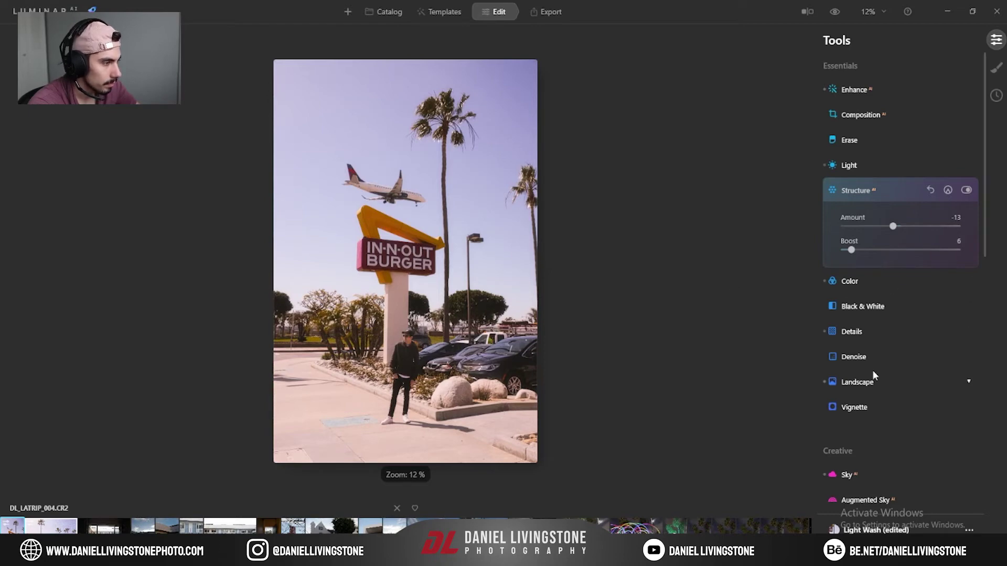
Slightly raise the amount of the photo's Glow effect.
{"action": "scroll", "coordinate": [873, 347], "scroll_direction": "down", "scroll_amount": 5}
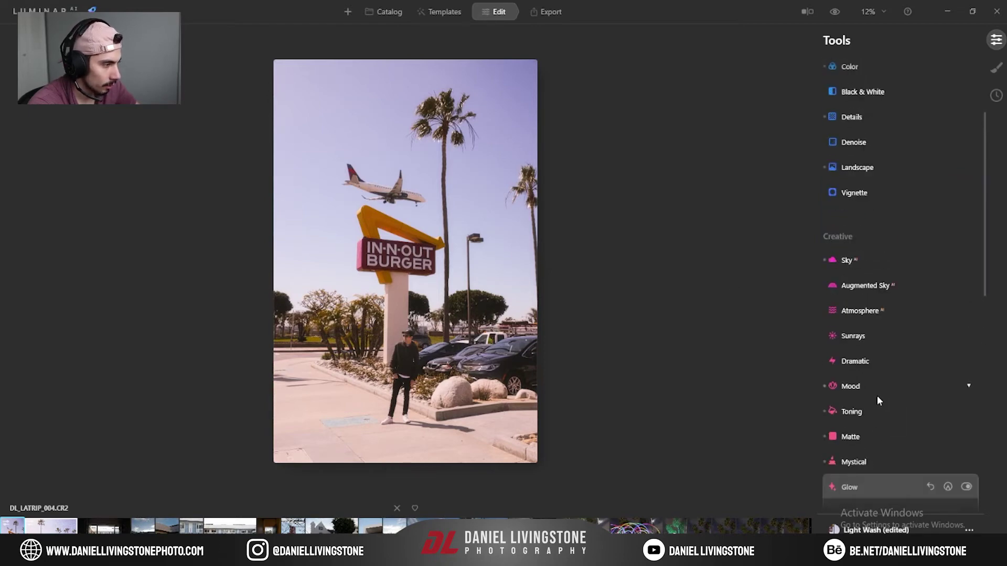
{"action": "scroll", "coordinate": [866, 414], "scroll_direction": "down", "scroll_amount": 4}
{"action": "mouse_move", "coordinate": [867, 353]}
{"action": "left_mouse_down"}
{"action": "mouse_move", "coordinate": [898, 353]}
{"action": "mouse_move", "coordinate": [877, 352]}
{"action": "left_mouse_up"}
Set the Mystical amount to 6 and check the man and the parked cars at 100% zoom.
{"action": "left_click", "coordinate": [854, 272]}
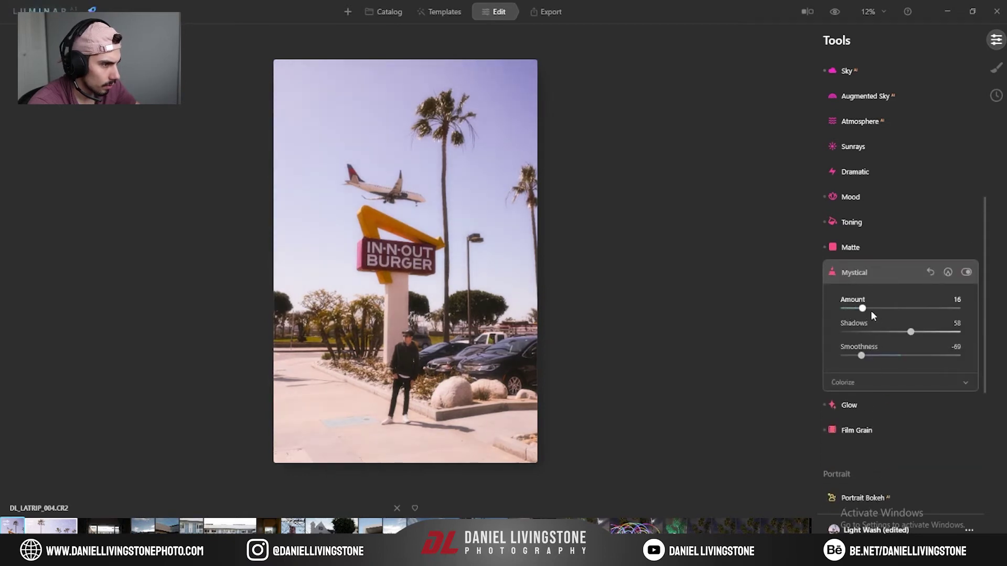
{"action": "left_click_drag", "start_coordinate": [860, 311], "coordinate": [851, 313]}
{"action": "left_click", "coordinate": [410, 349]}
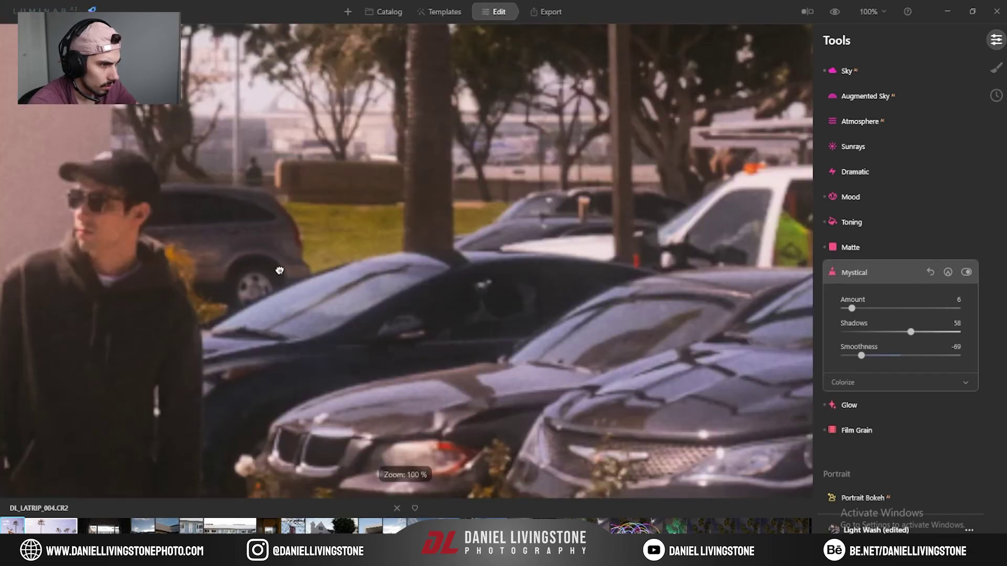
{"action": "left_click_drag", "start_coordinate": [279, 271], "coordinate": [495, 265]}
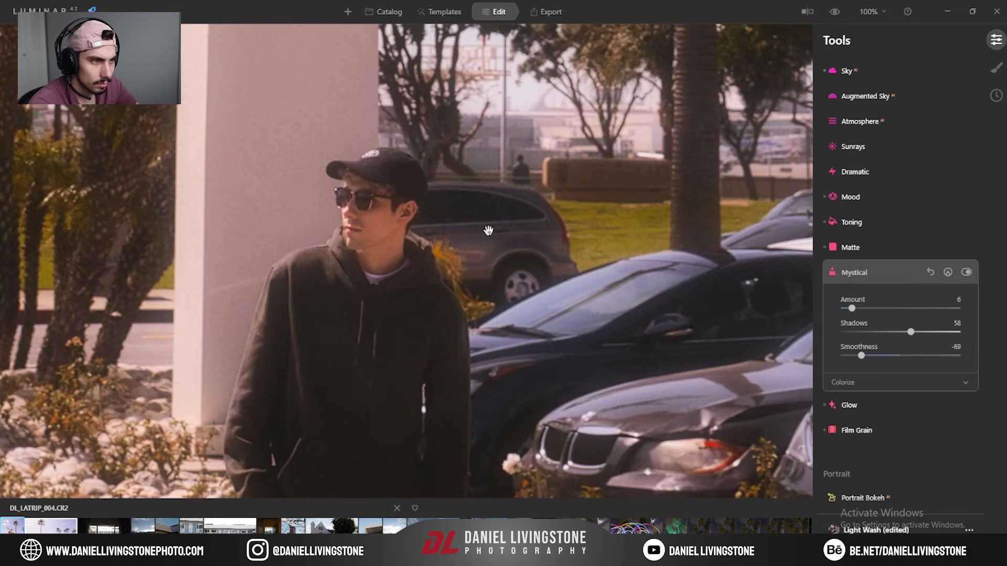
{"action": "left_click", "coordinate": [541, 246]}
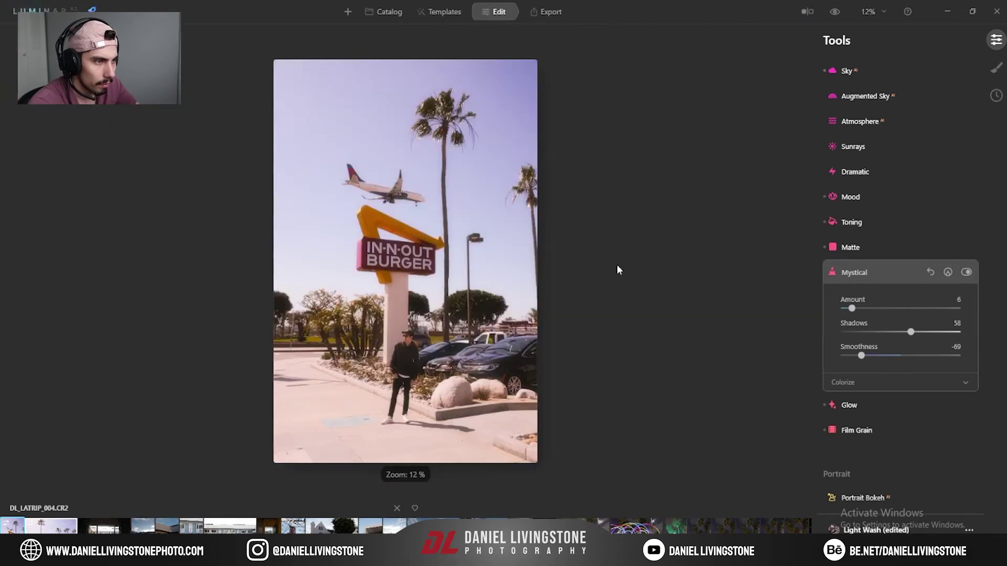
Set the Film Grain amount to 34, judging the grain on the man at 100% zoom and on the whole photo.
{"action": "left_click", "coordinate": [854, 430]}
{"action": "left_click", "coordinate": [422, 346]}
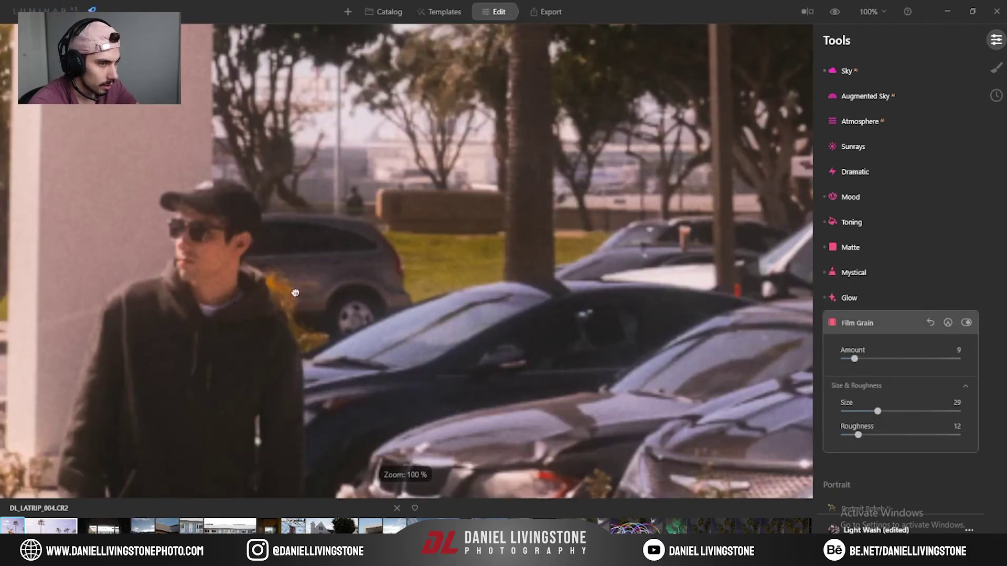
{"action": "left_click_drag", "start_coordinate": [323, 307], "coordinate": [566, 277]}
{"action": "left_click_drag", "start_coordinate": [861, 361], "coordinate": [870, 359]}
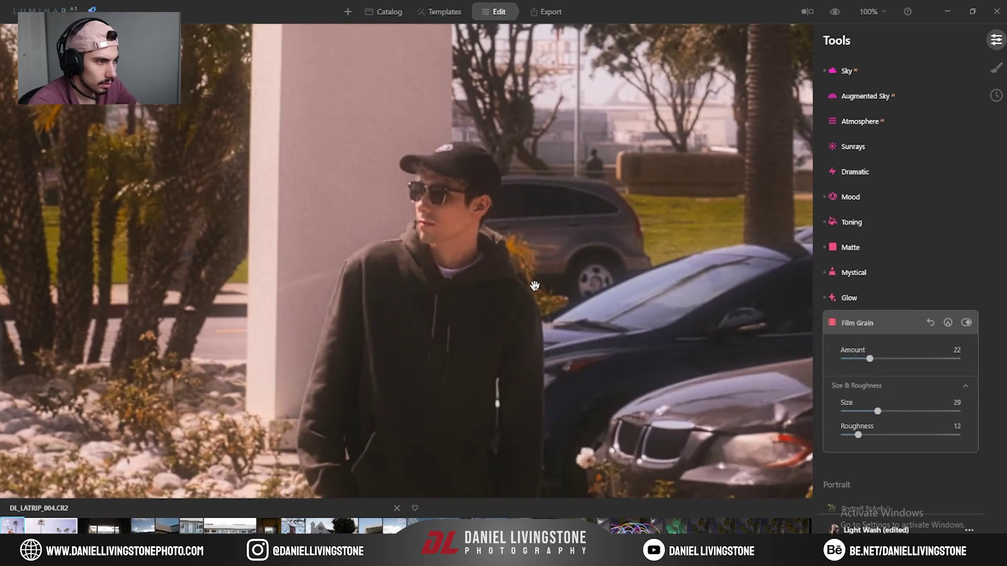
{"action": "left_click", "coordinate": [884, 361]}
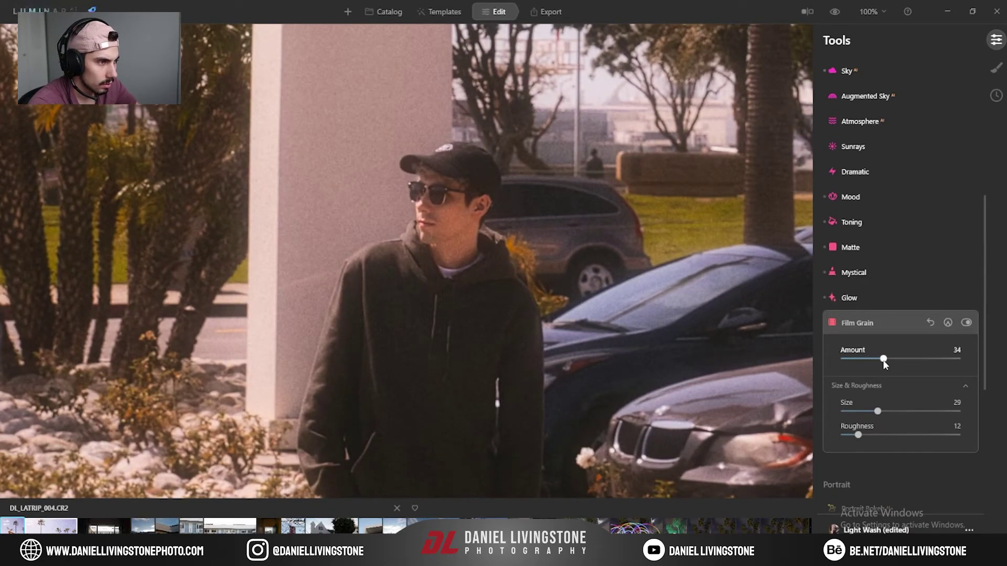
{"action": "left_click", "coordinate": [661, 320]}
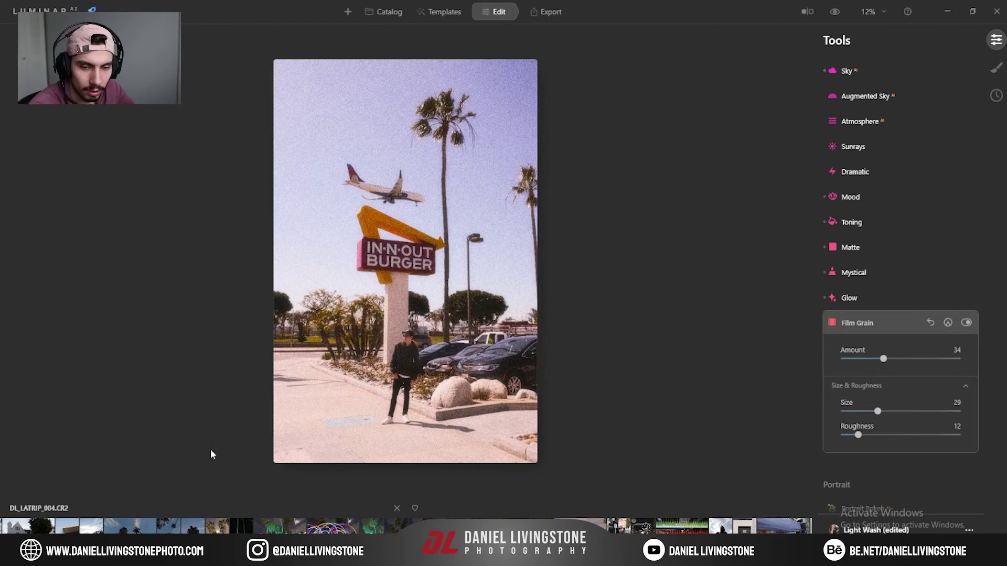
Check the livestream page in Google Chrome and return to Luminar AI.
{"action": "key", "text": "alt+Tab"}
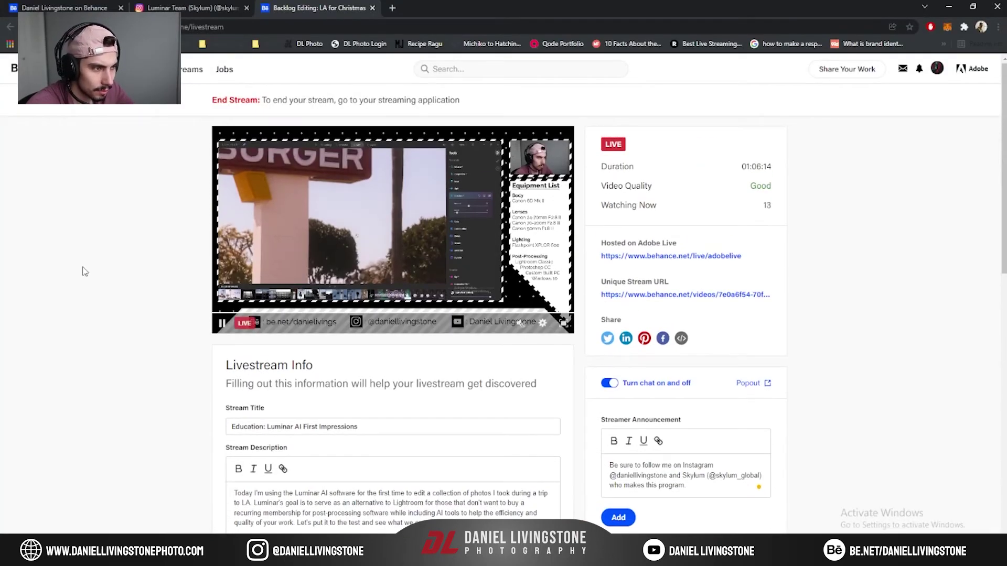
{"action": "key", "text": "alt+Tab"}
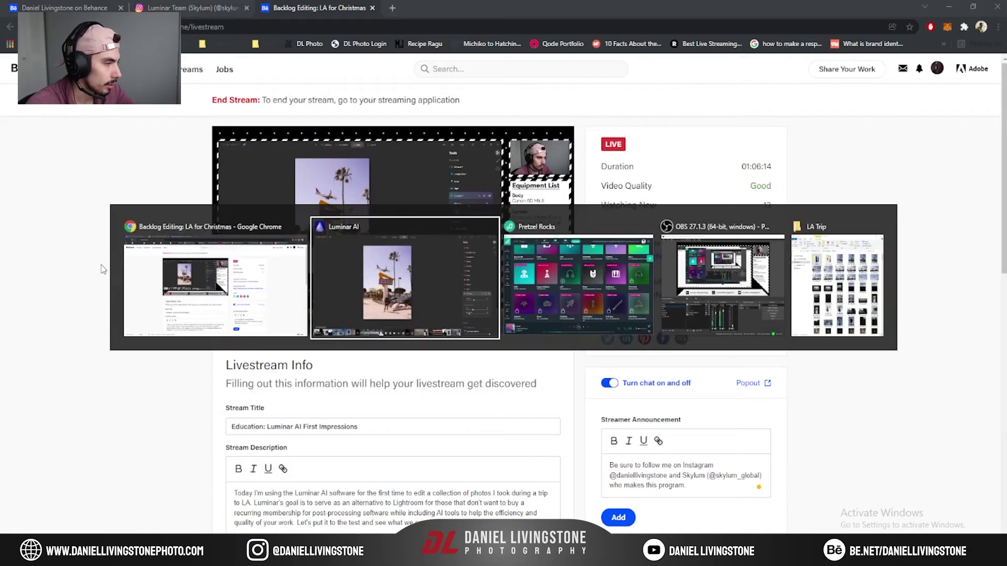
Browse the LA trip photos to DL_LATRIP_131.CR2, the man in the striped shirt striding beside the steps.
{"action": "left_click", "coordinate": [581, 534]}
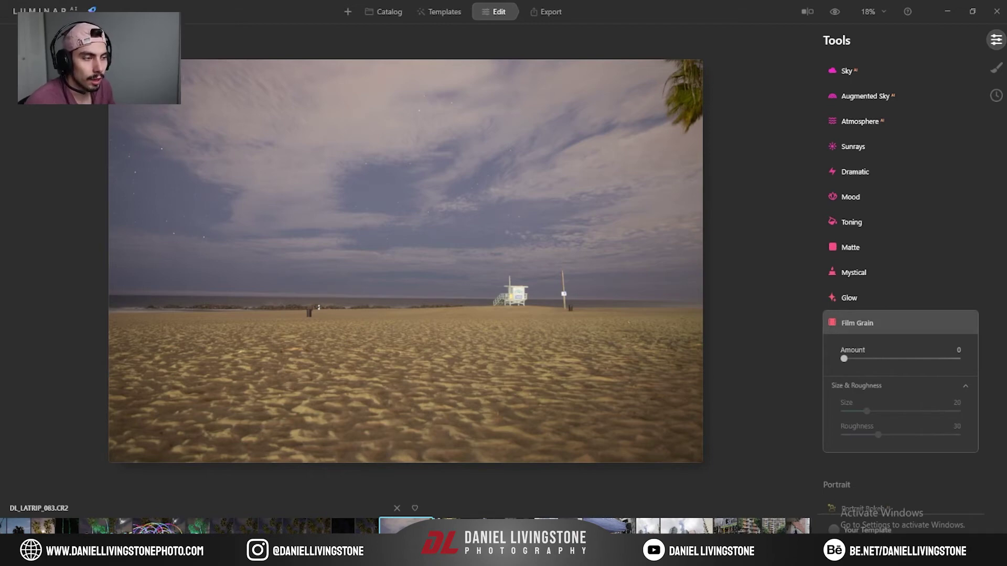
{"action": "key", "text": "Right"}
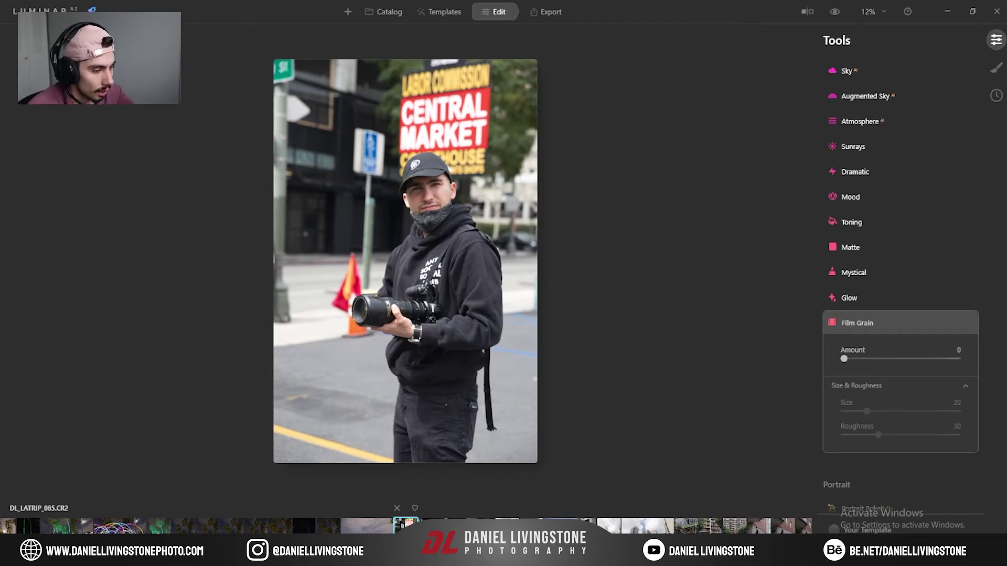
{"action": "key", "text": "Right"}
{"action": "key", "text": "Right"}
{"action": "key", "text": "Right"}
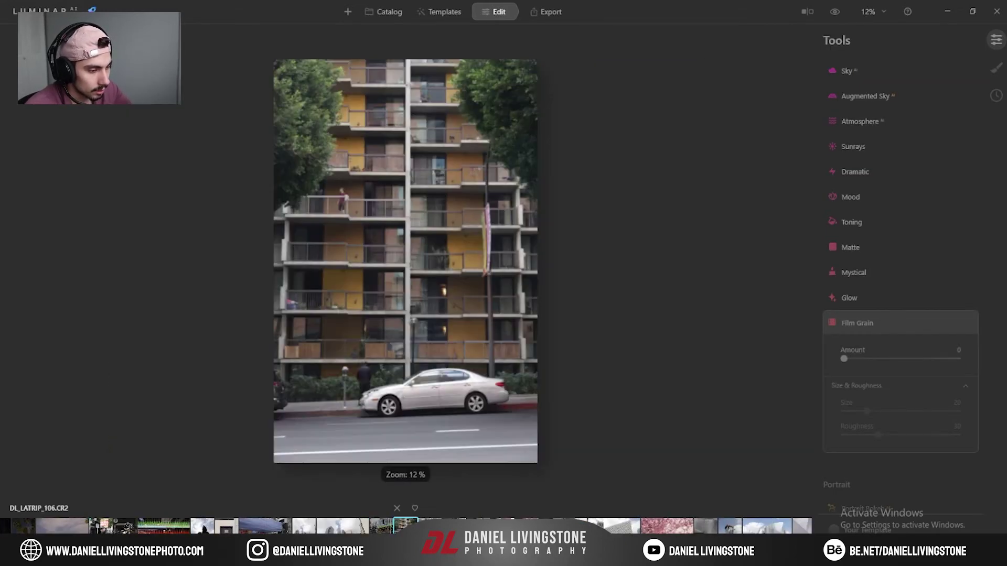
{"action": "key", "text": "Right"}
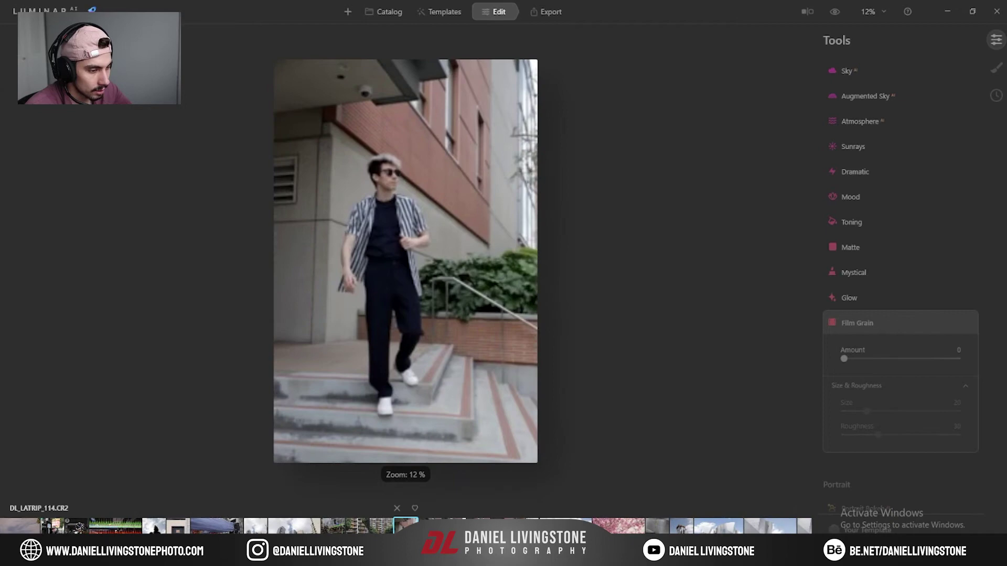
{"action": "key", "text": "Right"}
{"action": "key", "text": "Right"}
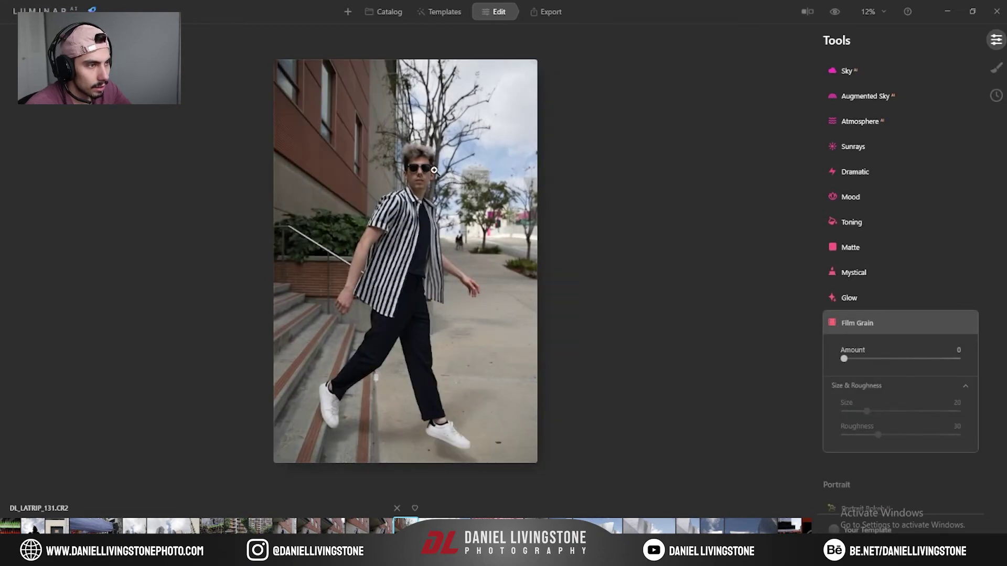
Crop the photo automatically with Composition AI at a 2:3 ratio and shift the crop frame slightly lower.
{"action": "left_click", "coordinate": [892, 322]}
{"action": "scroll", "coordinate": [891, 324], "scroll_direction": "down", "scroll_amount": 3}
{"action": "scroll", "coordinate": [879, 281], "scroll_direction": "up", "scroll_amount": 4}
{"action": "scroll", "coordinate": [877, 276], "scroll_direction": "up", "scroll_amount": 5}
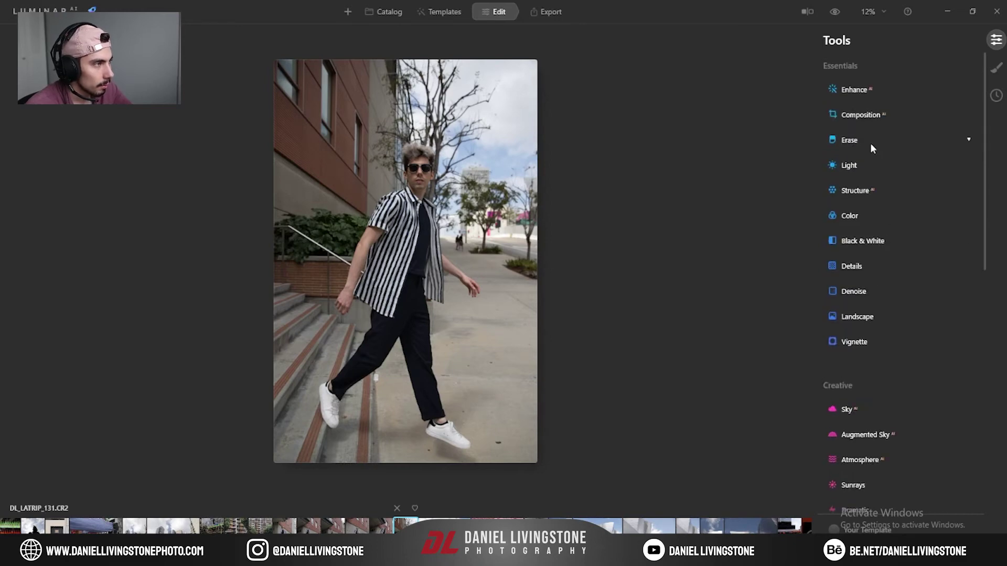
{"action": "left_click", "coordinate": [865, 89]}
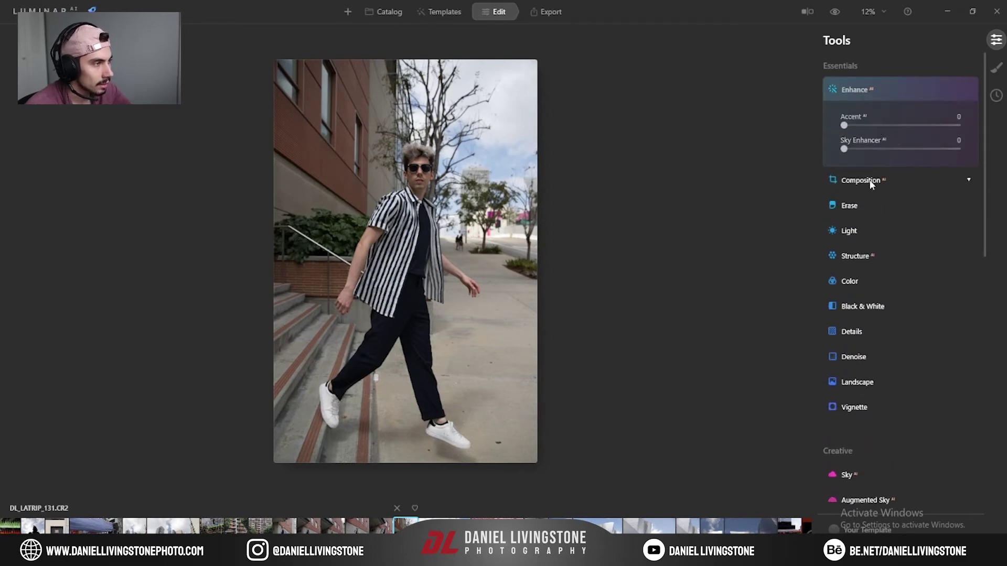
{"action": "left_click", "coordinate": [868, 102]}
{"action": "left_click", "coordinate": [860, 114]}
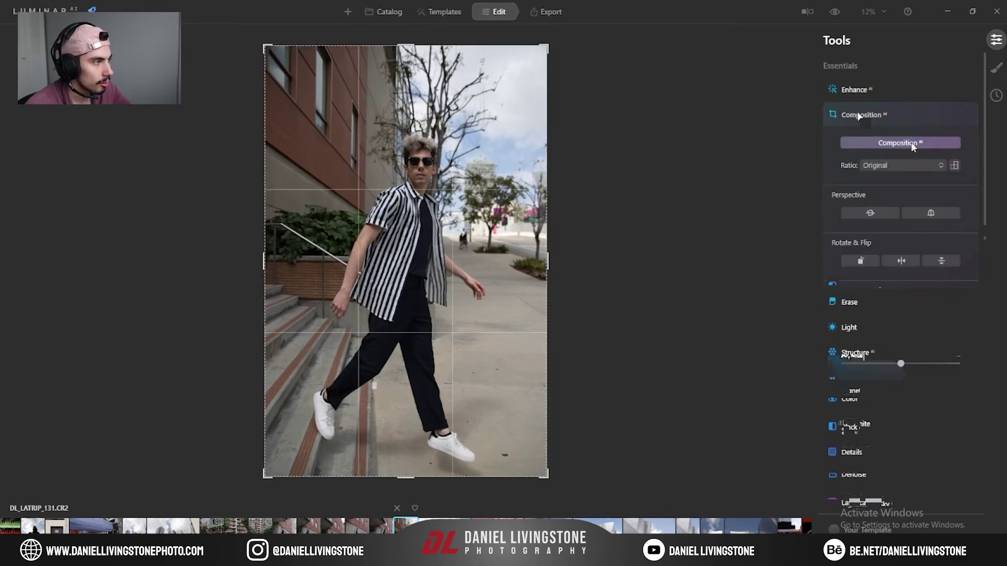
{"action": "left_click", "coordinate": [911, 144]}
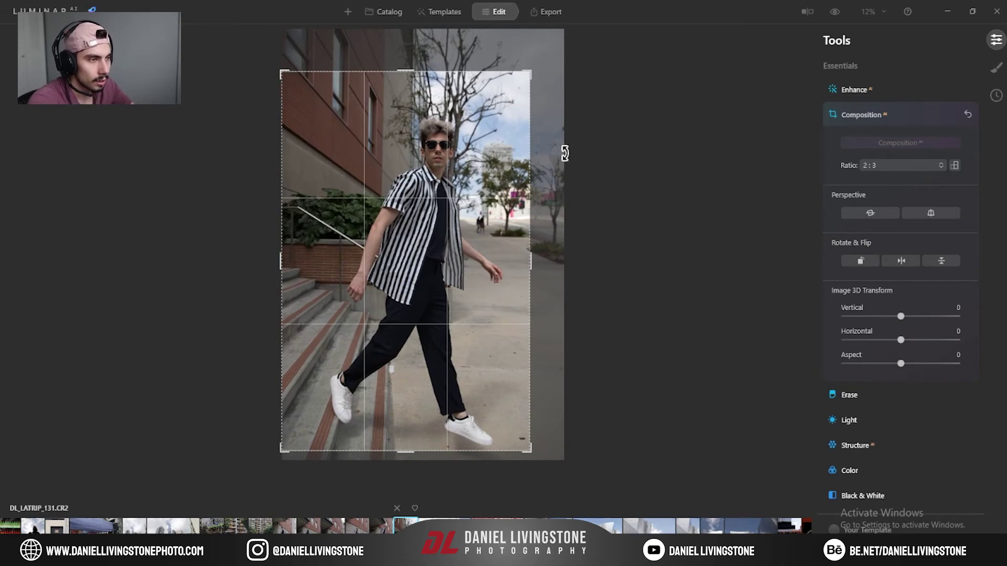
{"action": "left_click", "coordinate": [885, 115]}
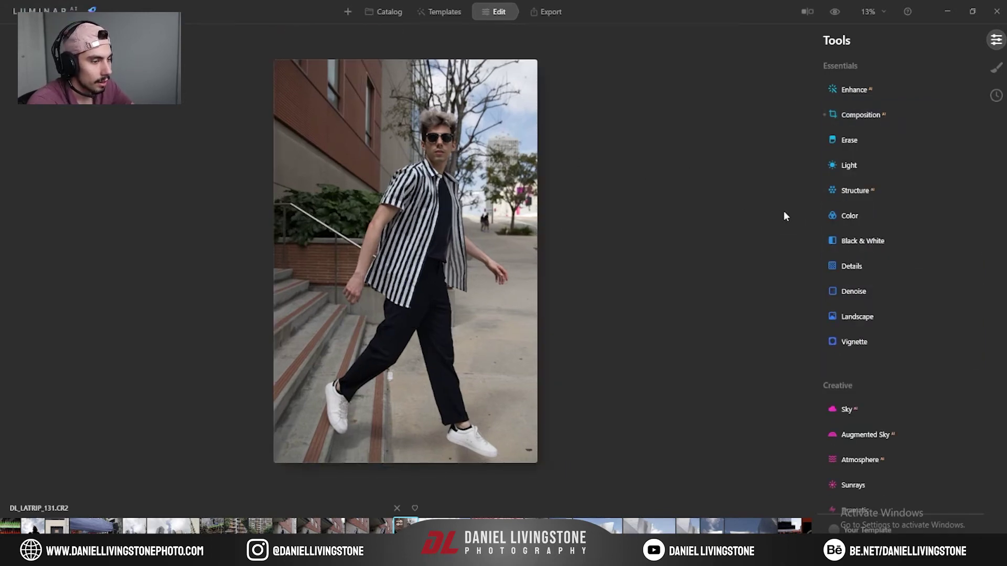
{"action": "left_click", "coordinate": [885, 114]}
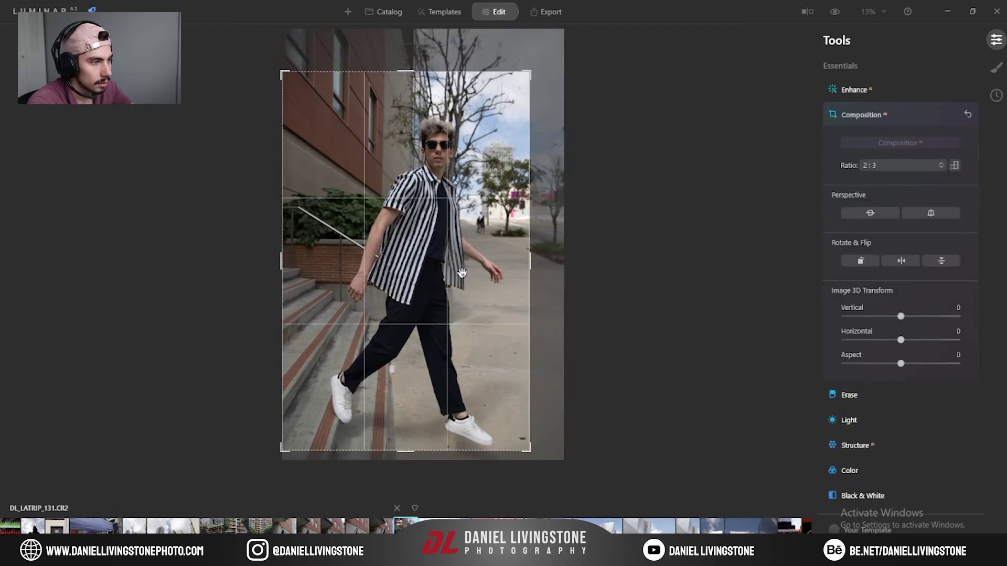
{"action": "left_click", "coordinate": [871, 115]}
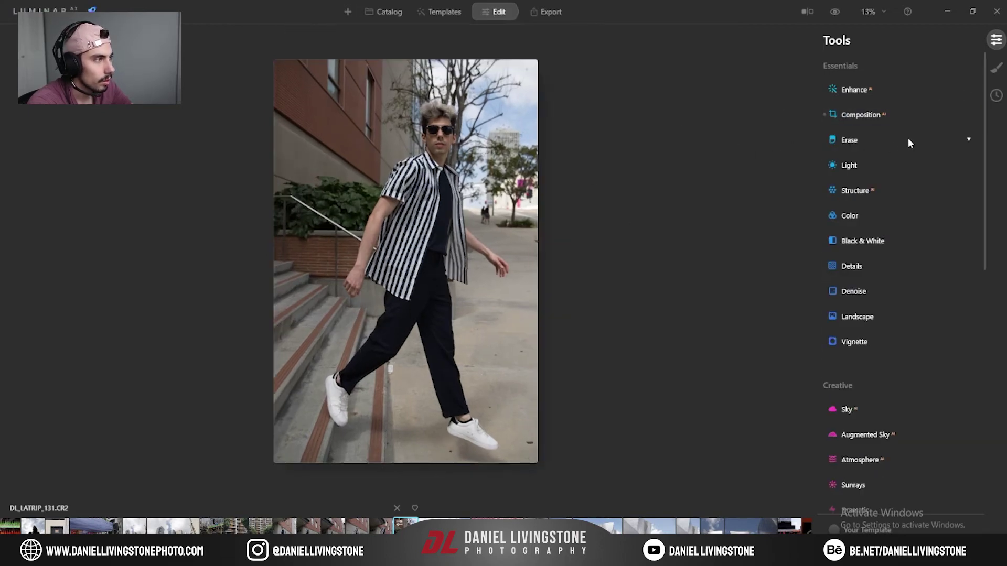
Examine the Light adjustments and the profile options for the photo.
{"action": "left_click", "coordinate": [858, 167]}
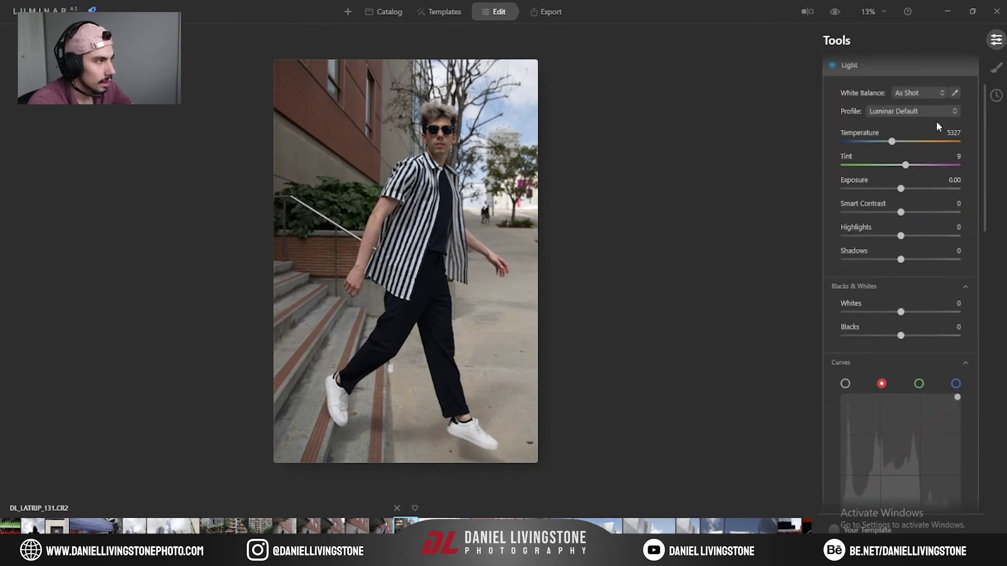
{"action": "left_click", "coordinate": [959, 108]}
{"action": "left_click", "coordinate": [957, 109]}
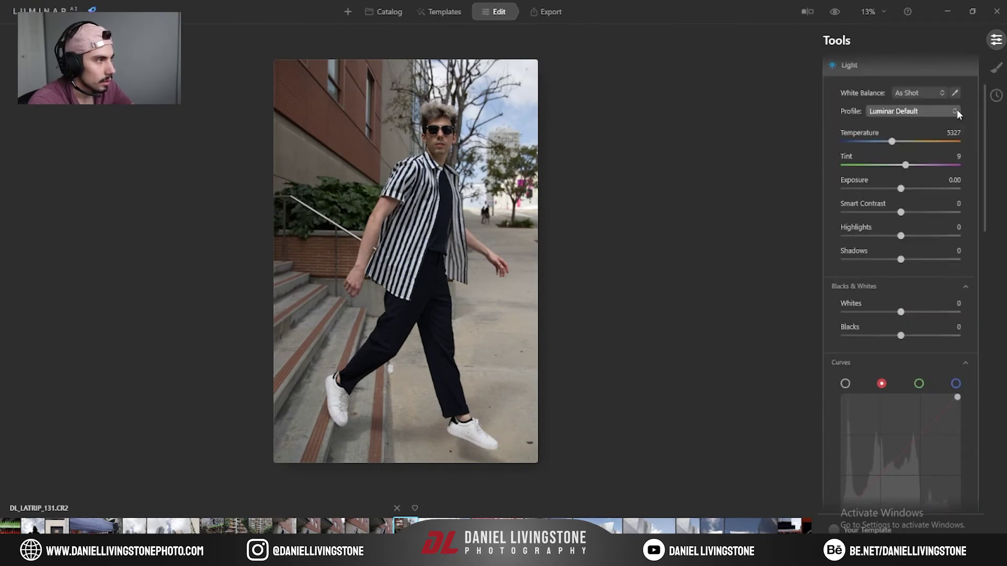
{"action": "scroll", "coordinate": [842, 203], "scroll_direction": "down", "scroll_amount": 3}
{"action": "scroll", "coordinate": [829, 263], "scroll_direction": "up", "scroll_amount": 5}
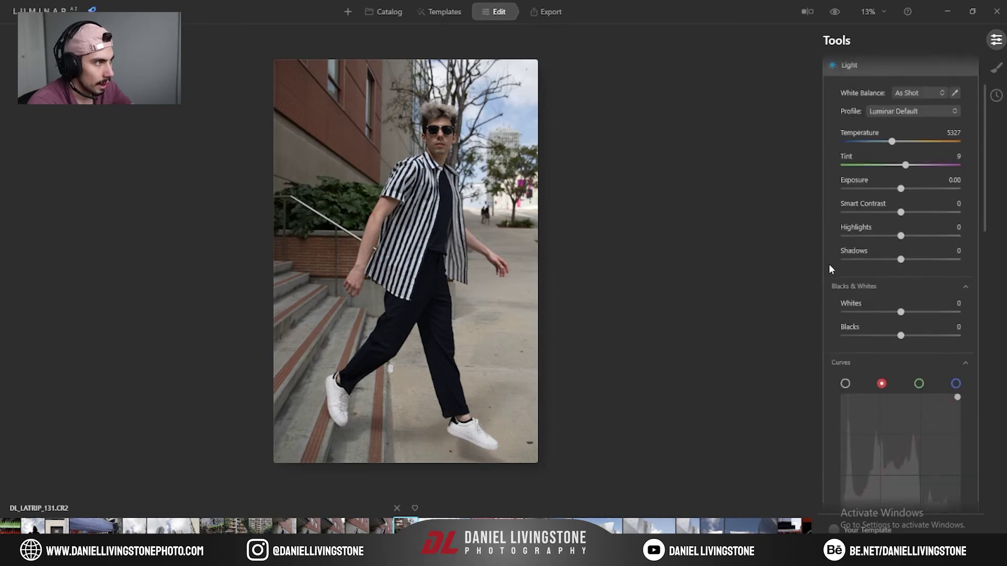
{"action": "left_click", "coordinate": [882, 170]}
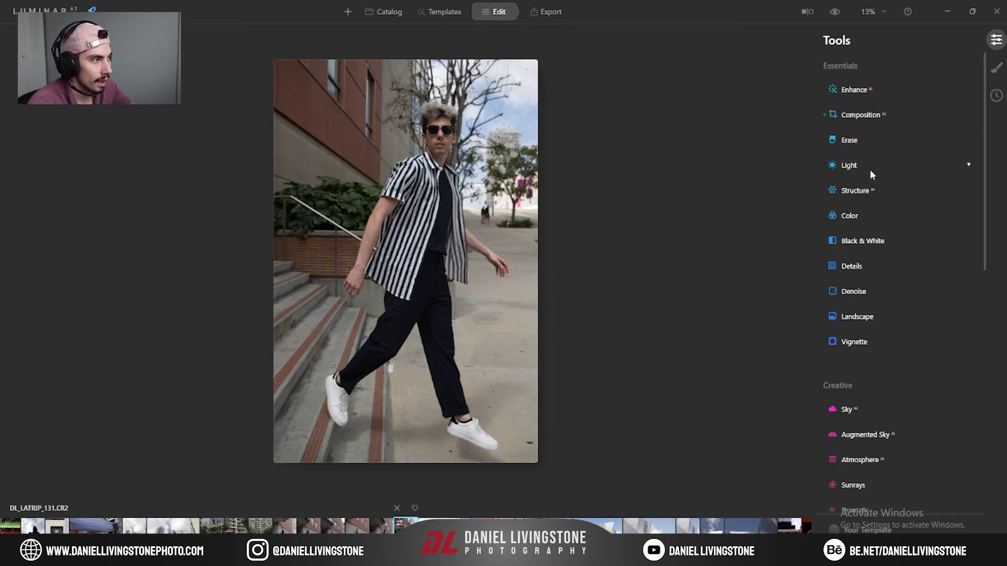
{"action": "left_click", "coordinate": [887, 169]}
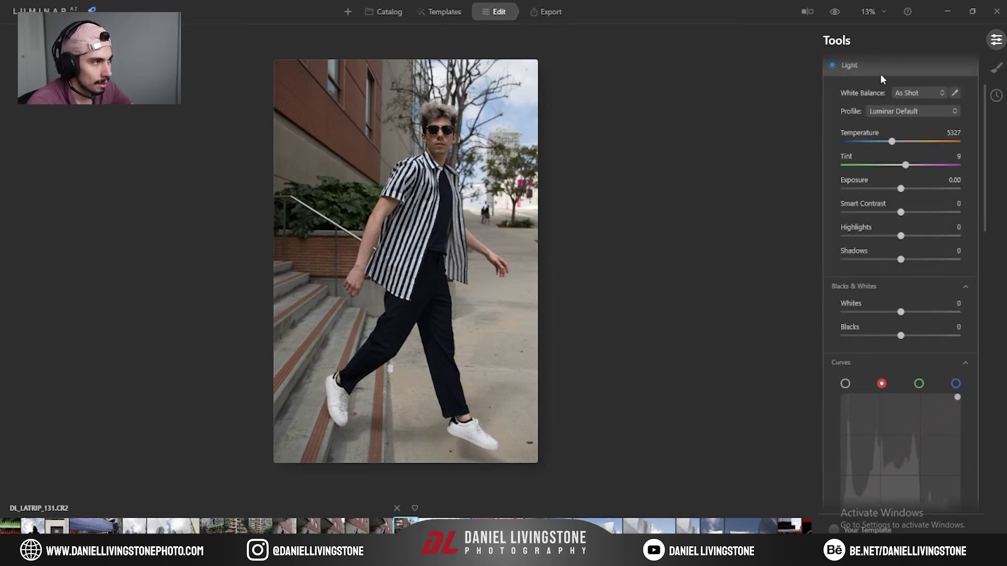
{"action": "left_click", "coordinate": [881, 77]}
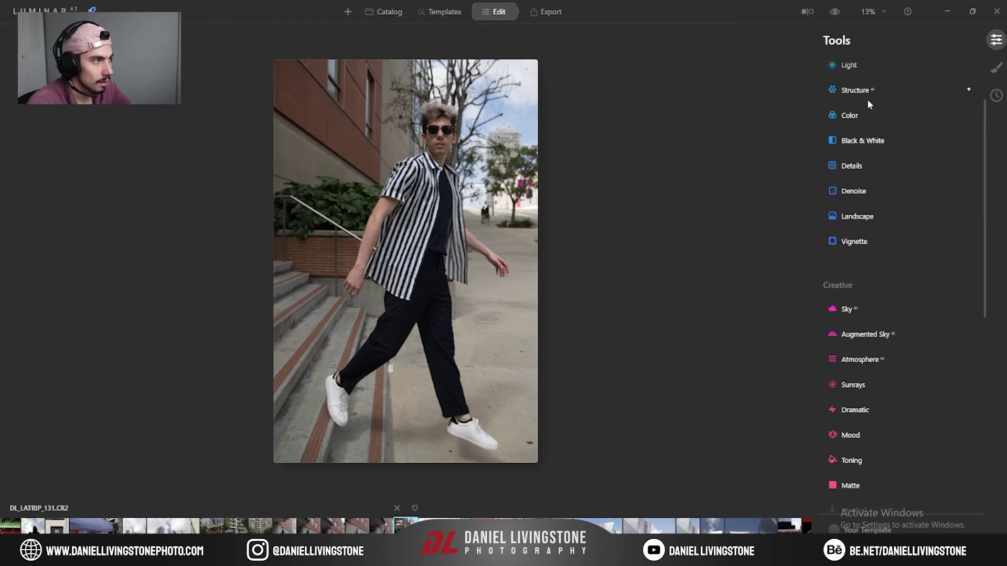
Try Structure amounts of 43 and -53, checking the man's face at 100% zoom, and reset the amount.
{"action": "left_click", "coordinate": [868, 93]}
{"action": "left_click_drag", "start_coordinate": [901, 127], "coordinate": [923, 127]}
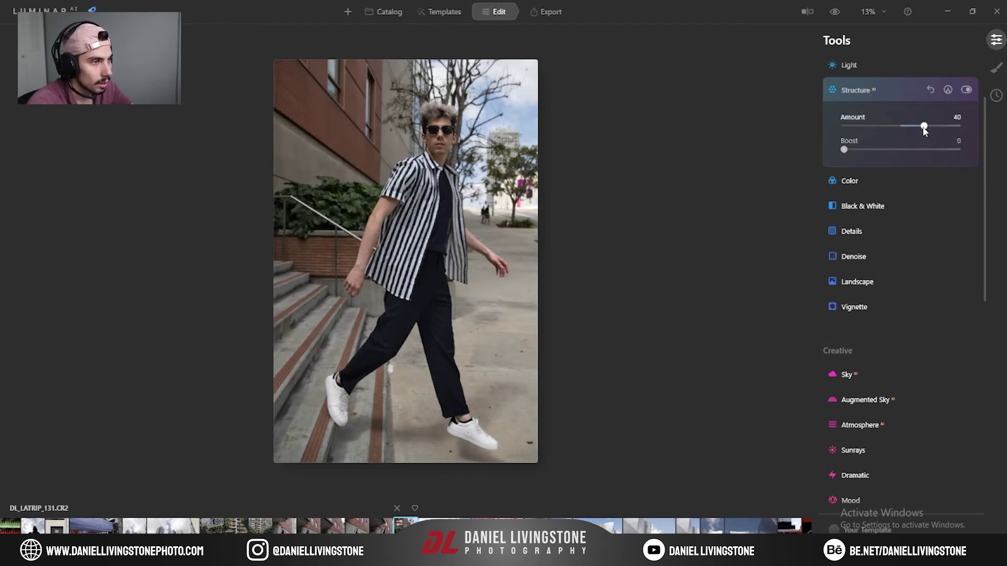
{"action": "double_click", "coordinate": [445, 134]}
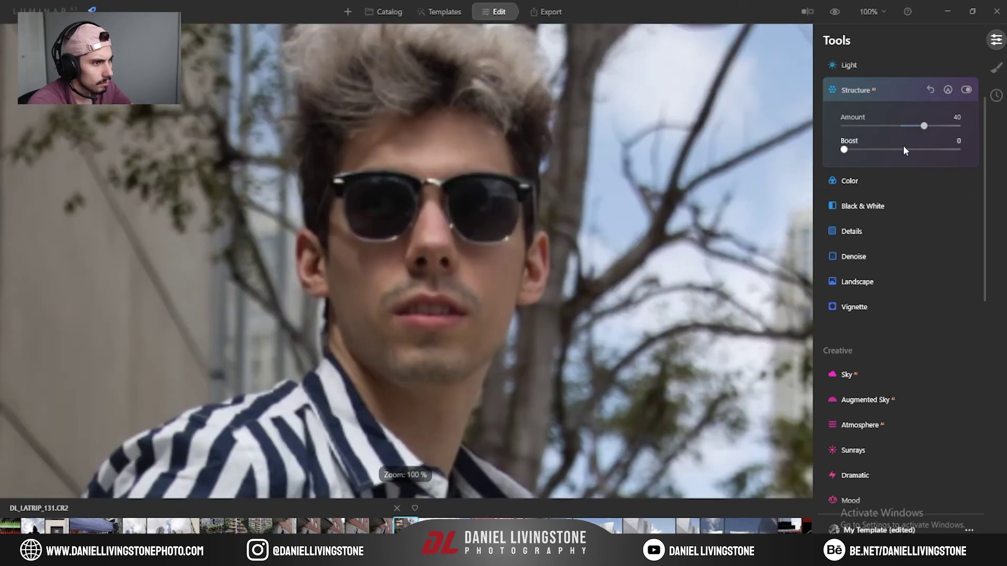
{"action": "mouse_move", "coordinate": [924, 128]}
{"action": "left_mouse_down"}
{"action": "mouse_move", "coordinate": [885, 130]}
{"action": "mouse_move", "coordinate": [925, 126]}
{"action": "left_mouse_up"}
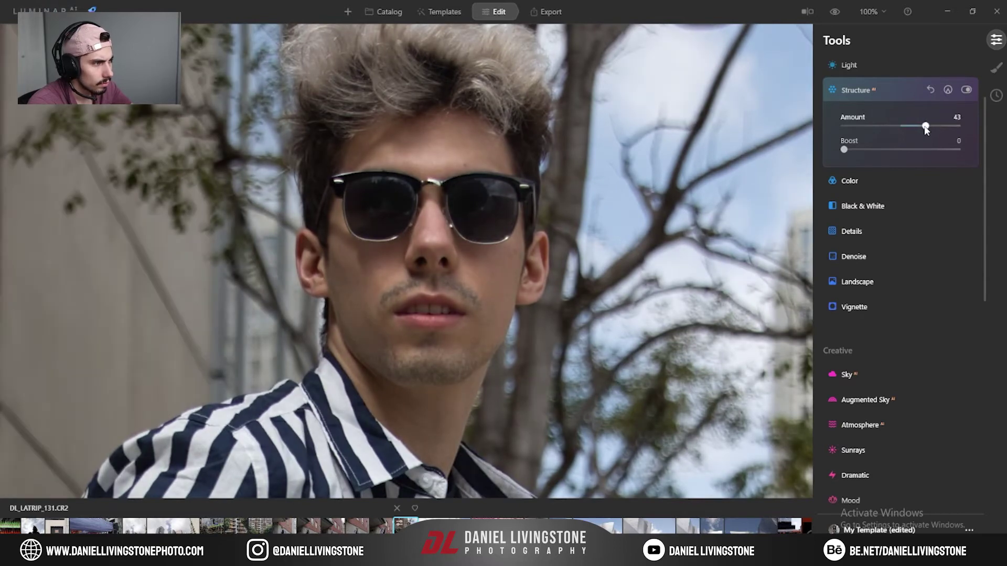
{"action": "double_click", "coordinate": [638, 157]}
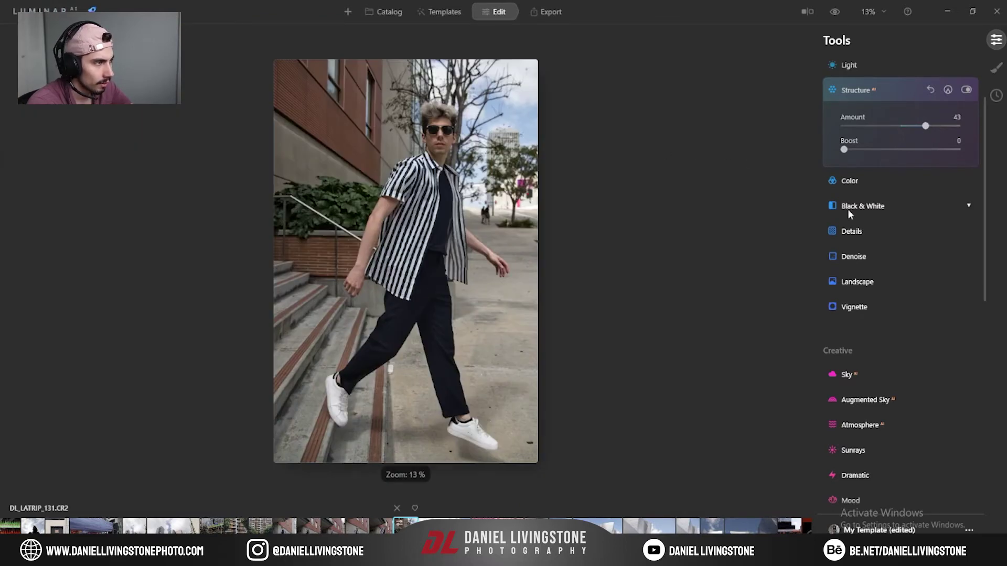
{"action": "left_click_drag", "start_coordinate": [898, 126], "coordinate": [872, 126]}
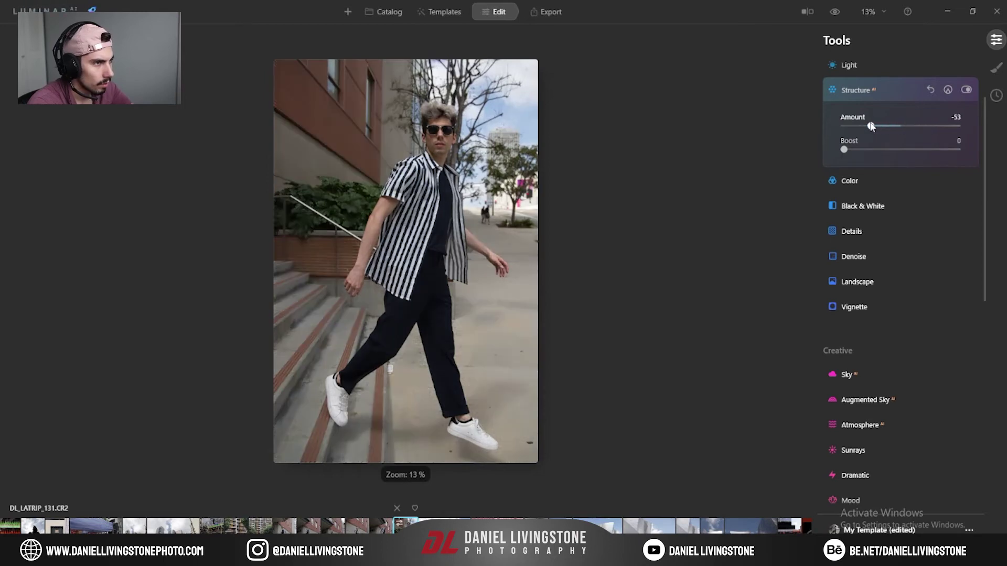
{"action": "double_click", "coordinate": [902, 126]}
{"action": "left_click", "coordinate": [875, 91]}
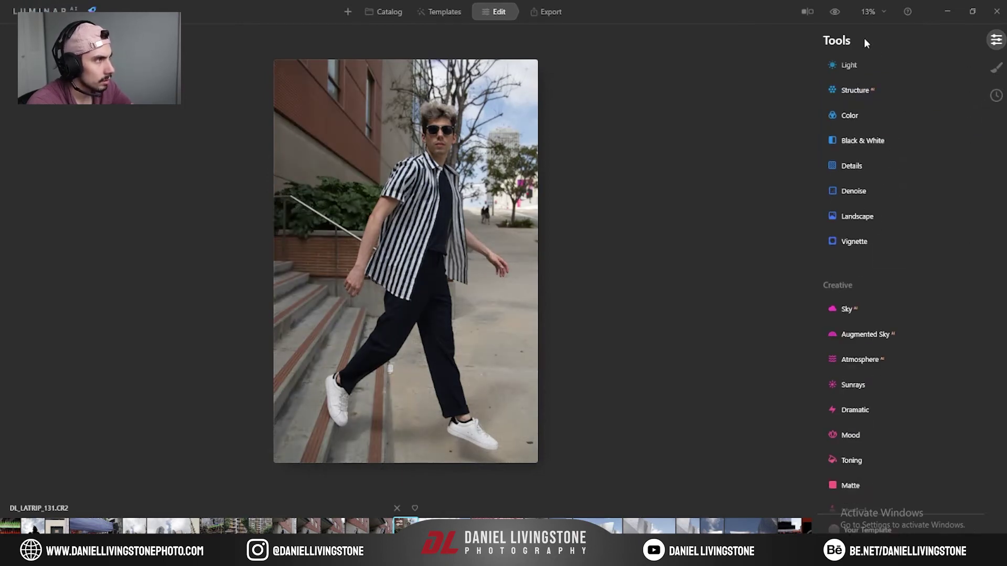
Try the Filmatic templates Quirky Moe, Nostalgic Haze, Cold Fire, Comfort Mood and Textured Noir, and reapply Quirky Moe.
{"action": "left_click", "coordinate": [441, 12]}
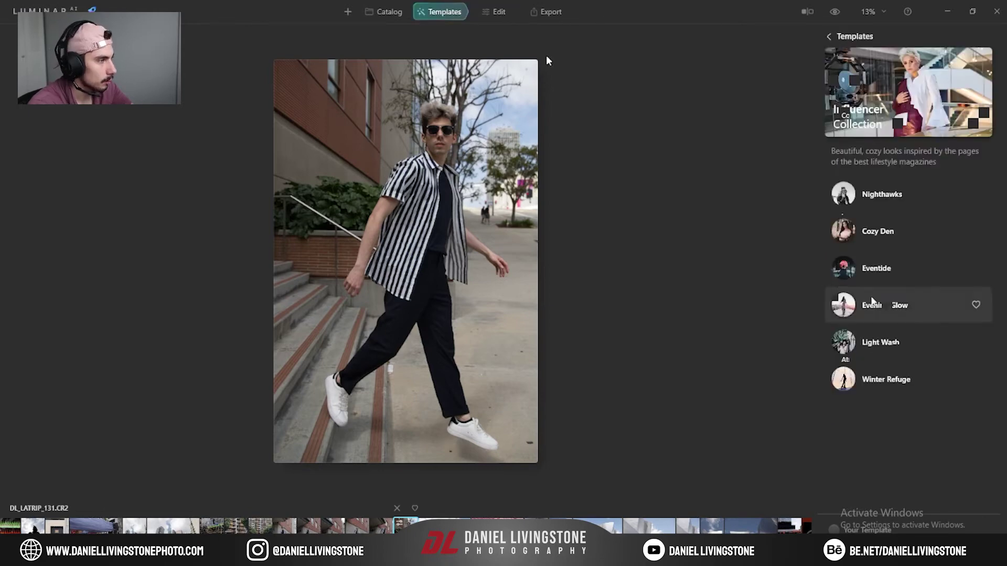
{"action": "left_click", "coordinate": [829, 36]}
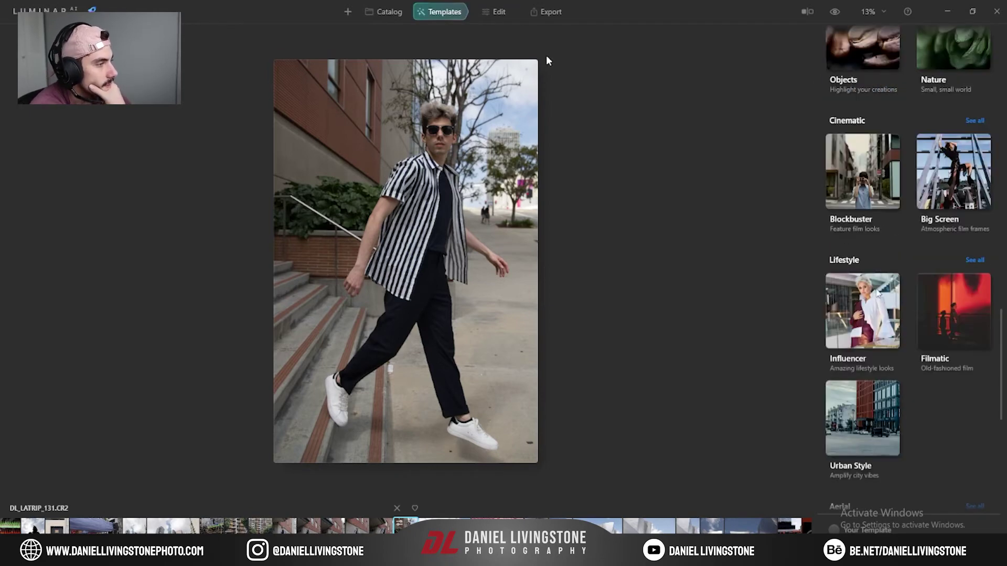
{"action": "left_click", "coordinate": [962, 256]}
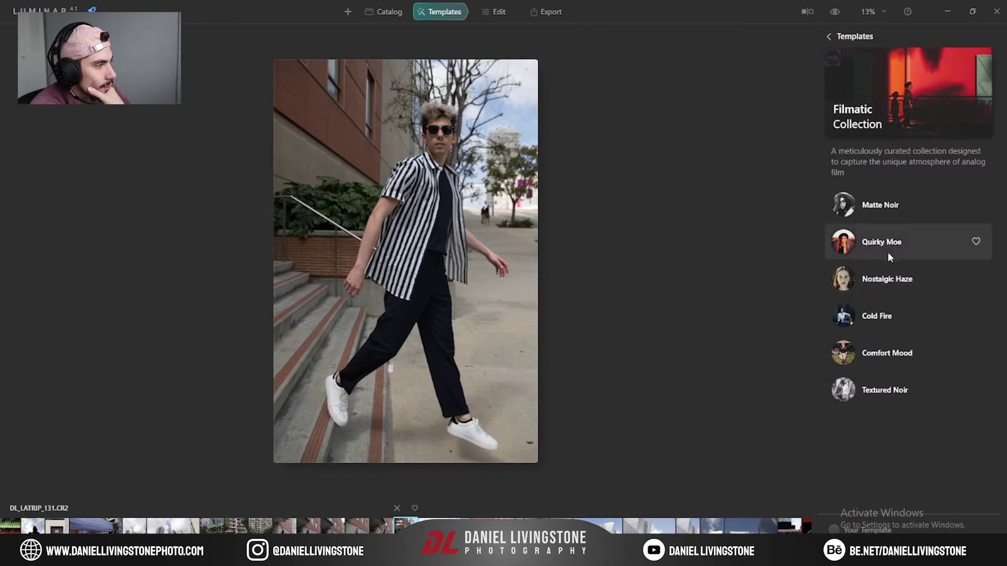
{"action": "left_click", "coordinate": [903, 246]}
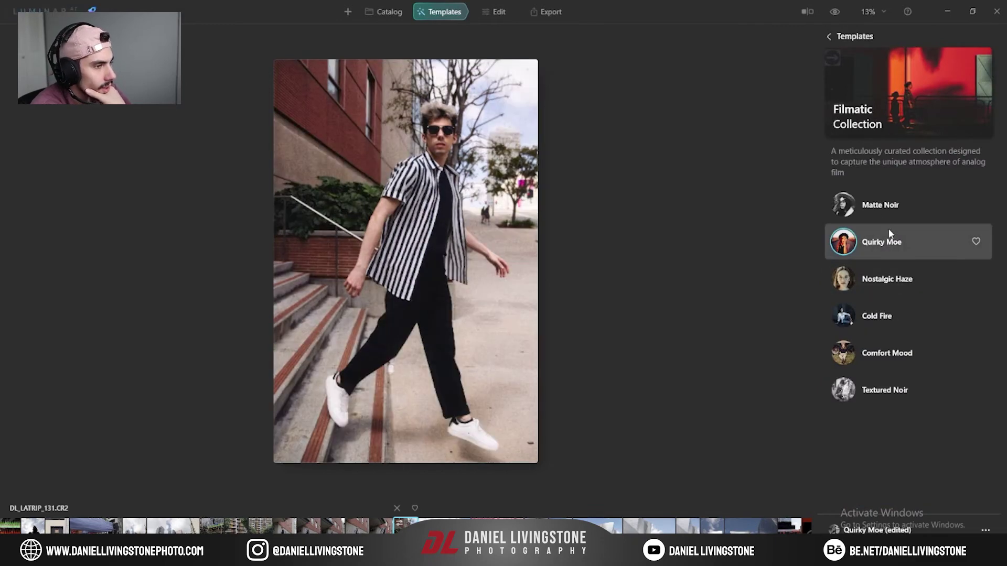
{"action": "left_click", "coordinate": [901, 280]}
{"action": "left_click", "coordinate": [903, 316]}
{"action": "left_click", "coordinate": [903, 357]}
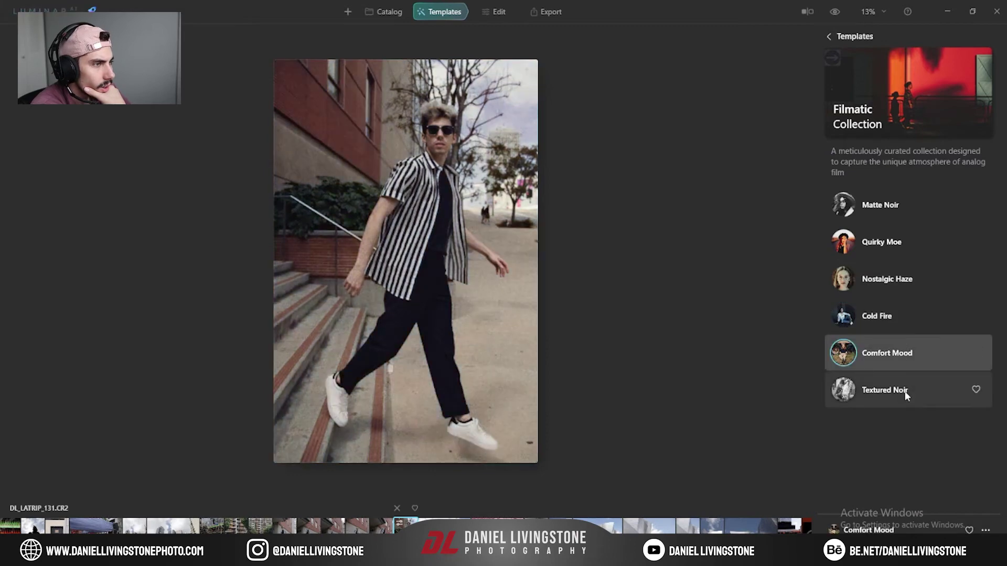
{"action": "left_click", "coordinate": [904, 392]}
{"action": "left_click", "coordinate": [891, 239]}
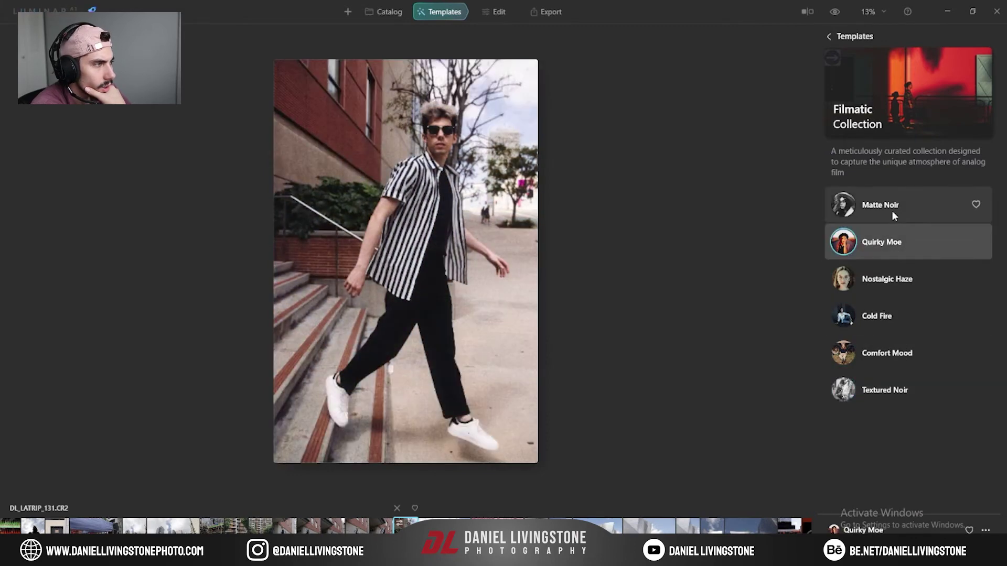
Try the Urban Style templates Old Town, Edinburgh, Toronto, Melbourne and Abbey Street, and apply New York.
{"action": "left_click", "coordinate": [829, 37]}
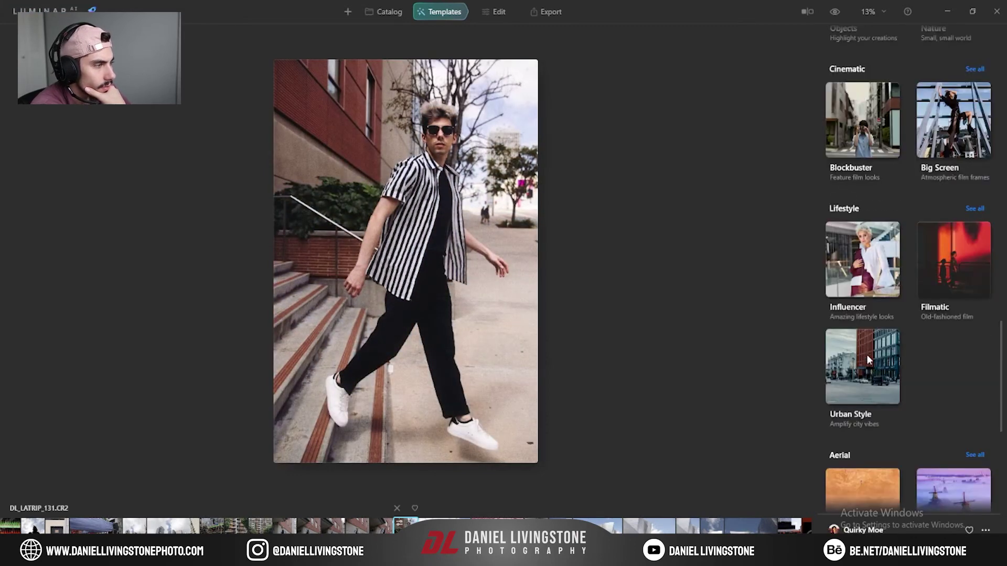
{"action": "left_click", "coordinate": [860, 381]}
{"action": "left_click", "coordinate": [889, 199]}
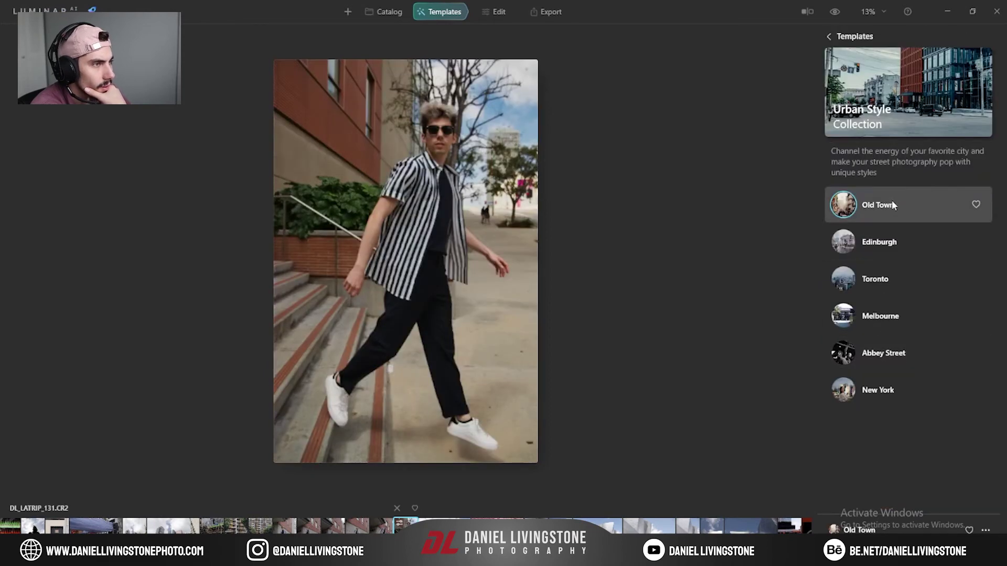
{"action": "left_click", "coordinate": [891, 246]}
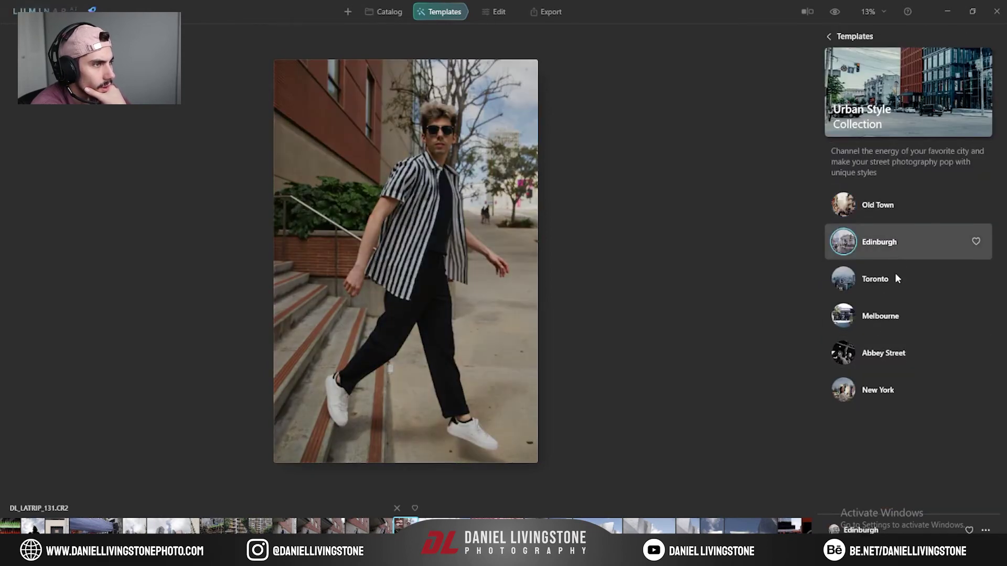
{"action": "left_click", "coordinate": [898, 287]}
{"action": "left_click", "coordinate": [899, 325]}
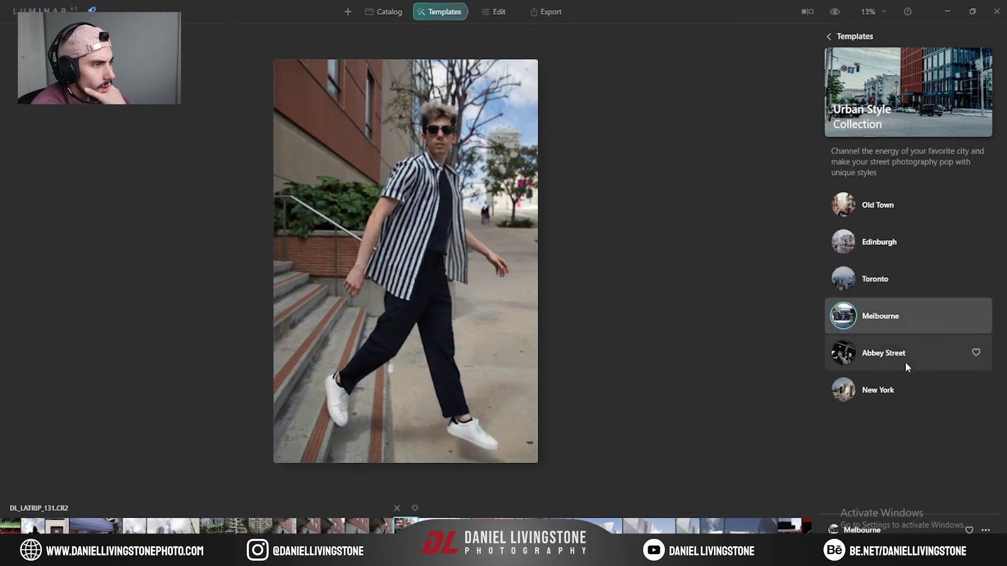
{"action": "left_click", "coordinate": [903, 363]}
{"action": "left_click", "coordinate": [900, 376]}
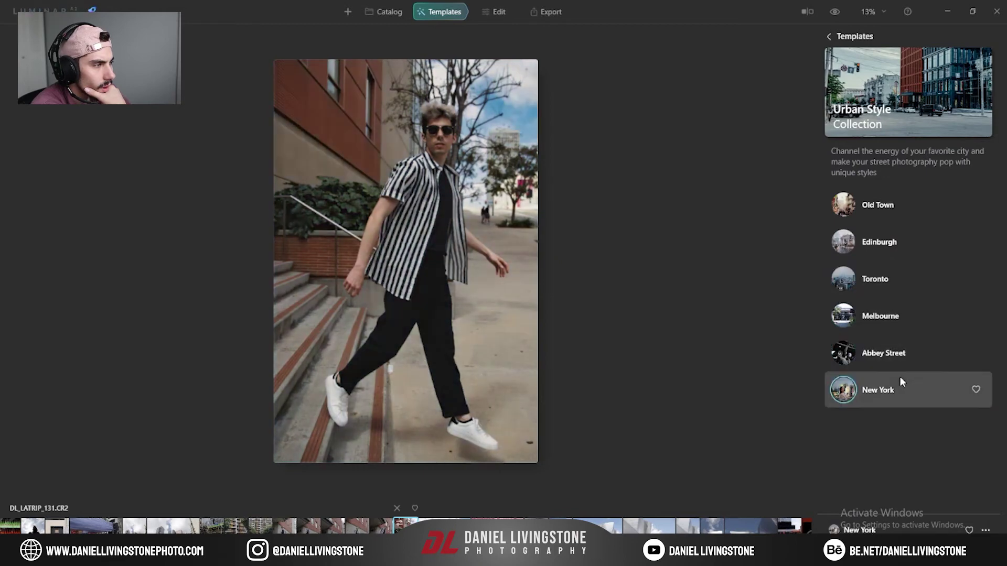
Try the Urban Style templates Melbourne, Toronto and Edinburgh on the photo.
{"action": "left_click", "coordinate": [896, 323]}
{"action": "left_click", "coordinate": [889, 281]}
{"action": "left_click", "coordinate": [885, 245]}
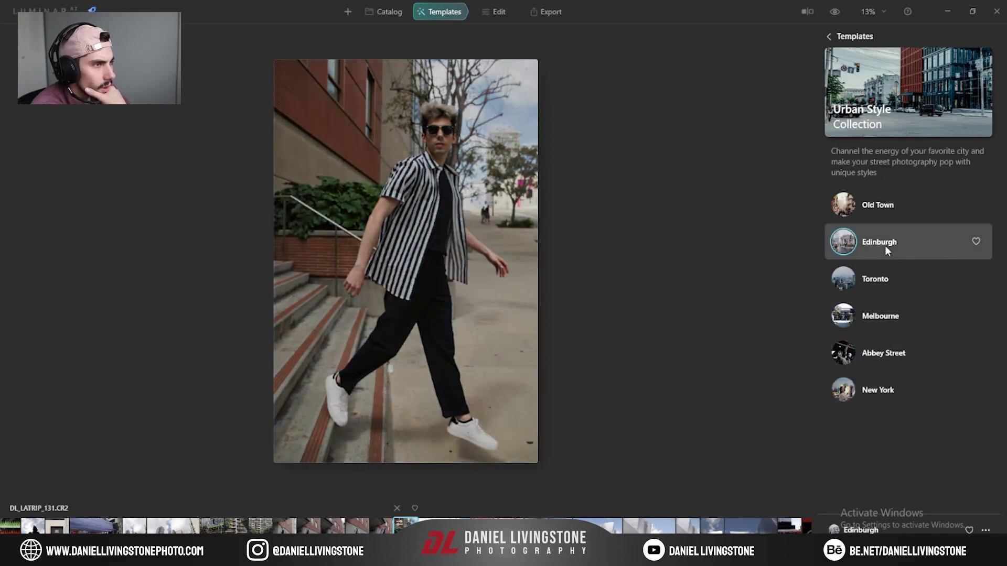
{"action": "left_click", "coordinate": [885, 221]}
{"action": "left_click", "coordinate": [887, 224]}
Compare the Blockbuster templates Teal & Orange, Shanghai and Cyberpunk, and apply Shanghai.
{"action": "left_click", "coordinate": [830, 37]}
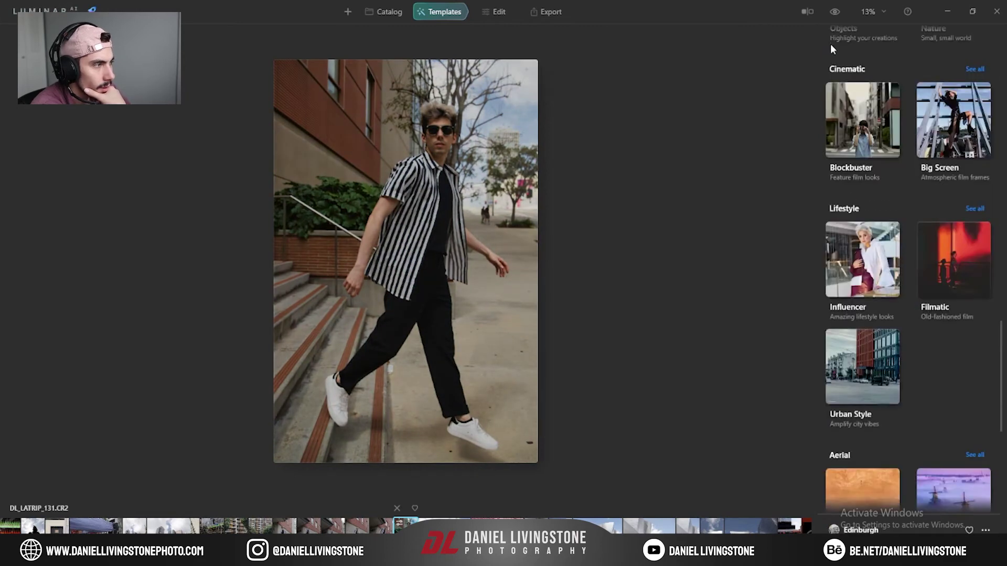
{"action": "scroll", "coordinate": [901, 307], "scroll_direction": "up", "scroll_amount": 3}
{"action": "left_click", "coordinate": [874, 278]}
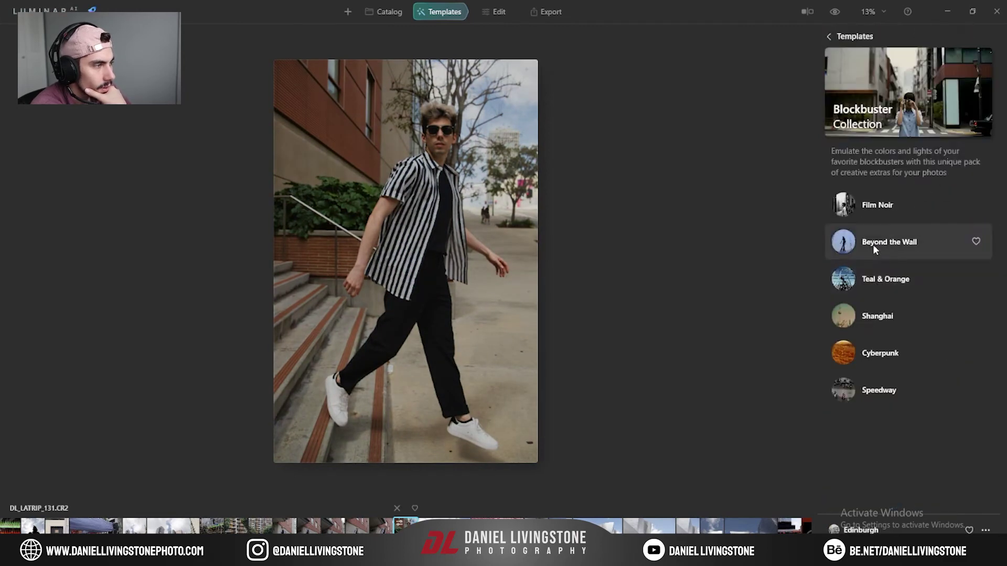
{"action": "left_click", "coordinate": [899, 279]}
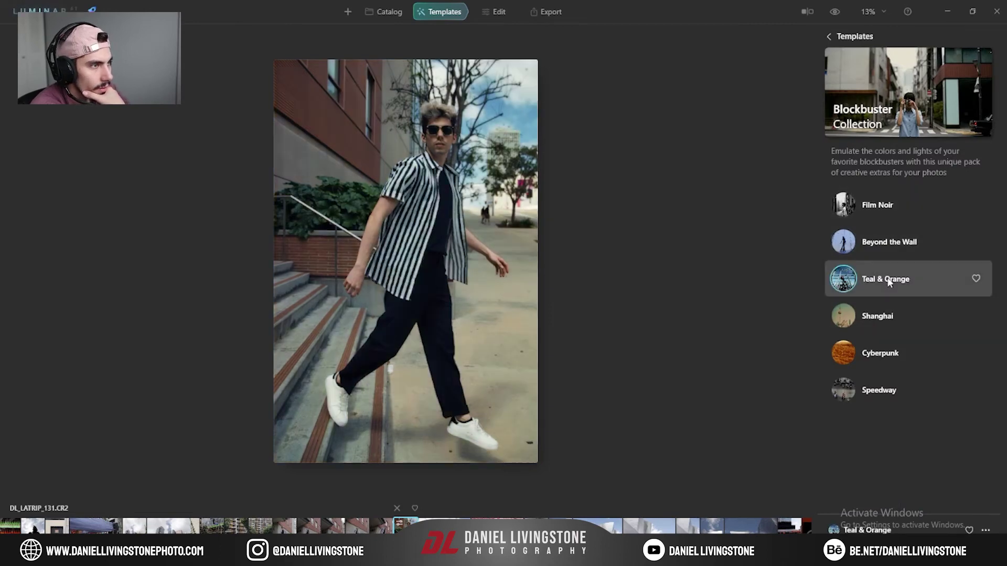
{"action": "left_click", "coordinate": [895, 315]}
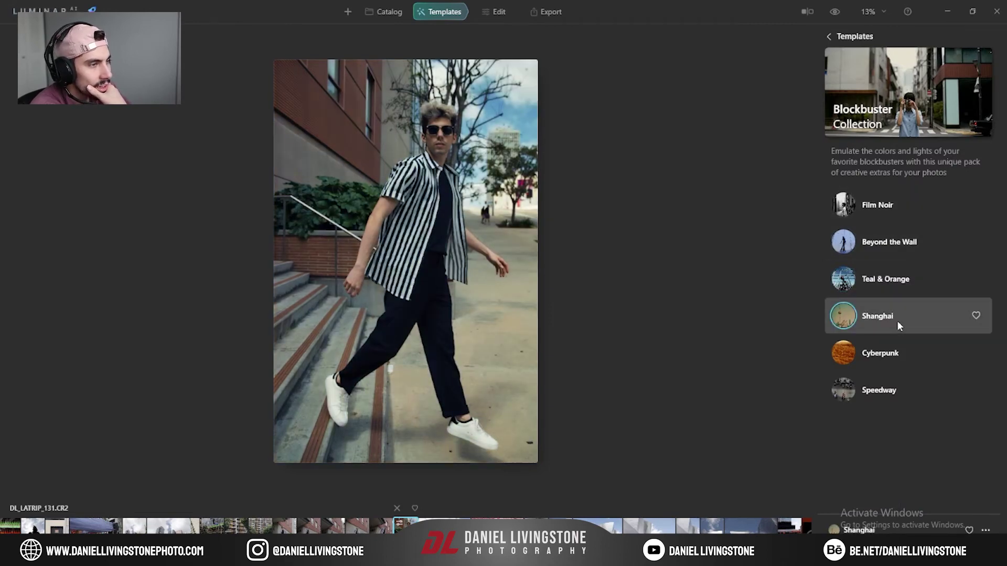
{"action": "left_click", "coordinate": [896, 349]}
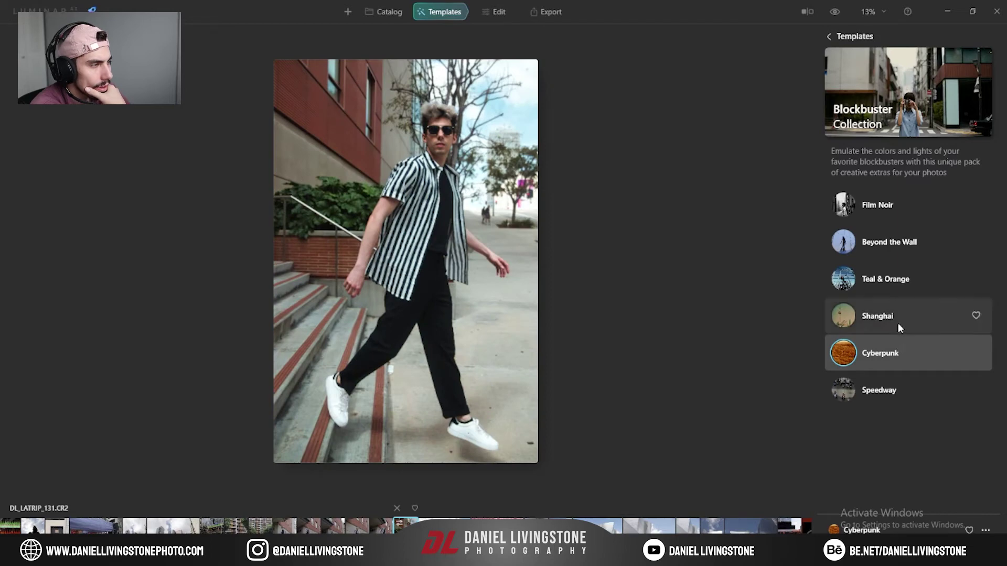
{"action": "left_click", "coordinate": [898, 324]}
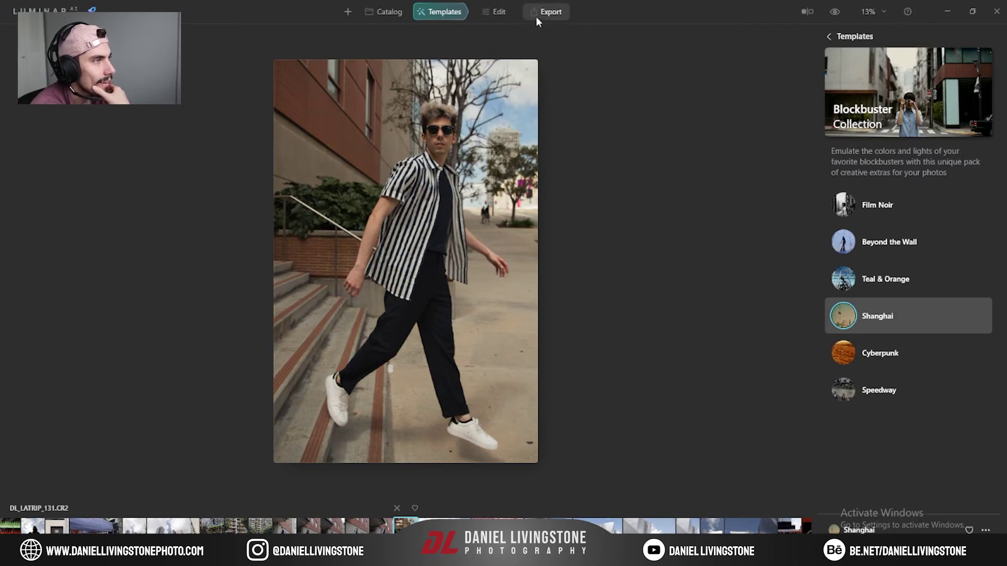
In the Light adjustments, set Exposure to 1.21, Smart Contrast to 26, Highlights to 45 and Shadows to 17.
{"action": "left_click", "coordinate": [499, 13]}
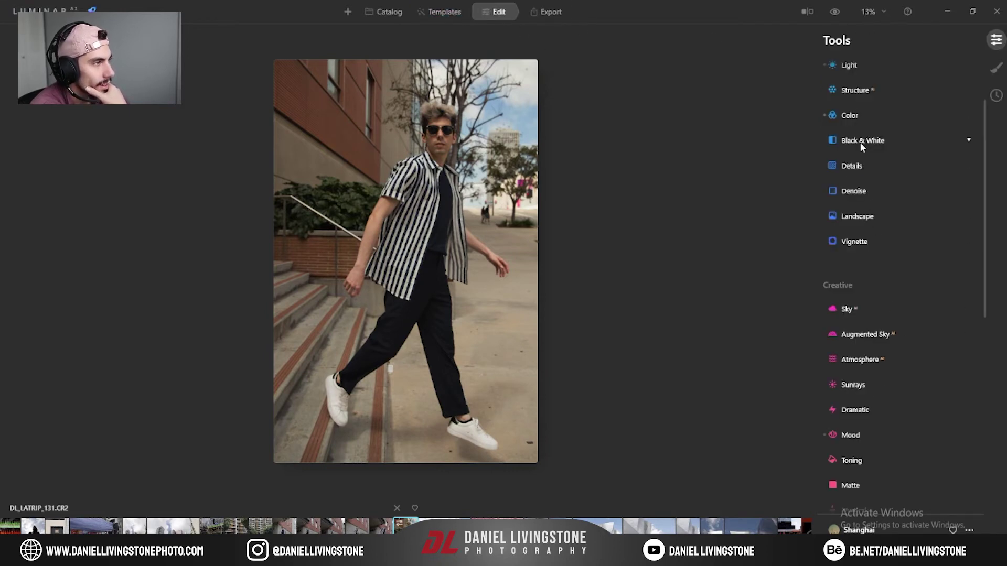
{"action": "left_click", "coordinate": [861, 68]}
{"action": "left_click_drag", "start_coordinate": [901, 189], "coordinate": [916, 190]}
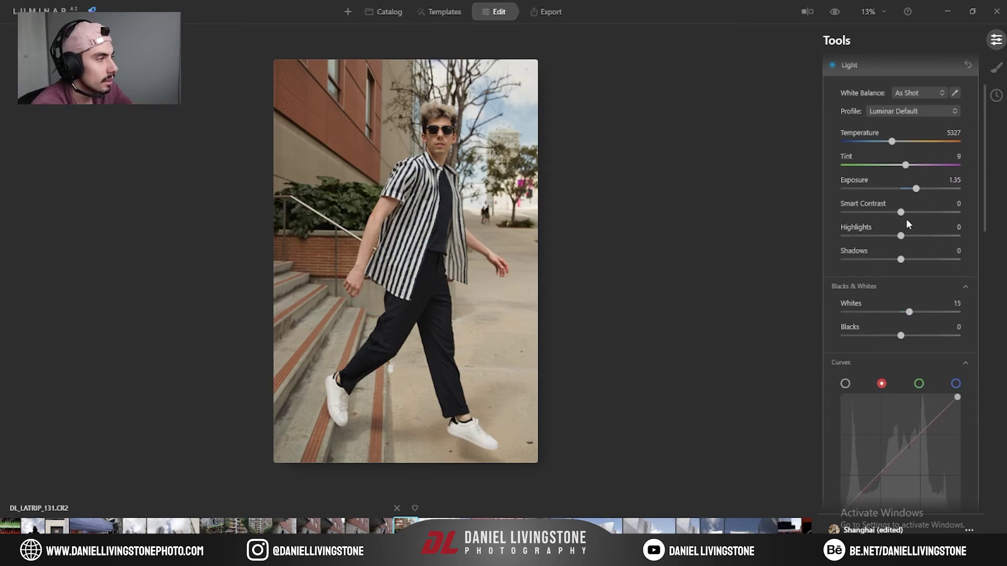
{"action": "left_click_drag", "start_coordinate": [916, 189], "coordinate": [911, 263]}
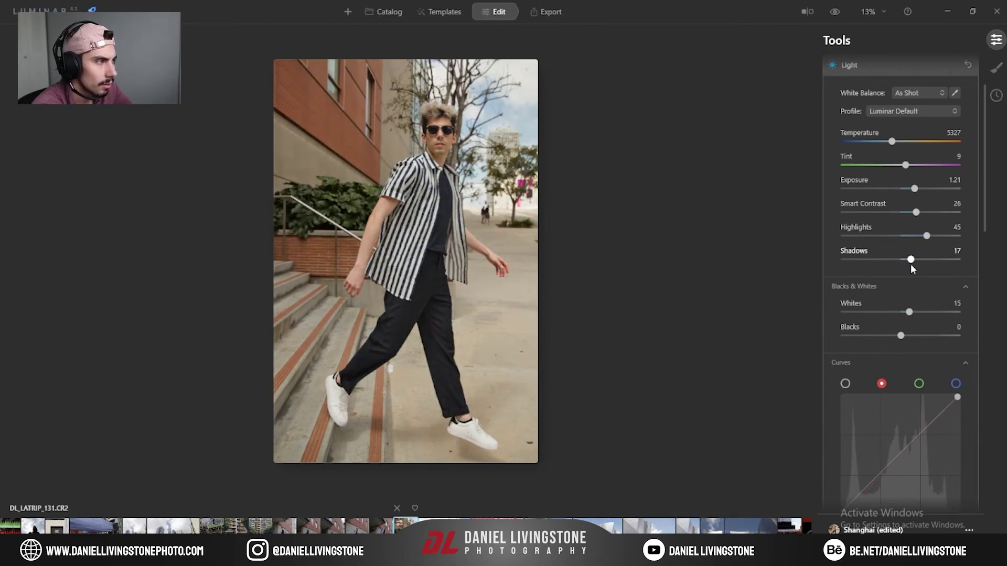
Set Temperature to 5718, Exposure to 1.49 and Smart Contrast to 57, and check the man's face at 100% zoom.
{"action": "left_click_drag", "start_coordinate": [892, 141], "coordinate": [894, 150]}
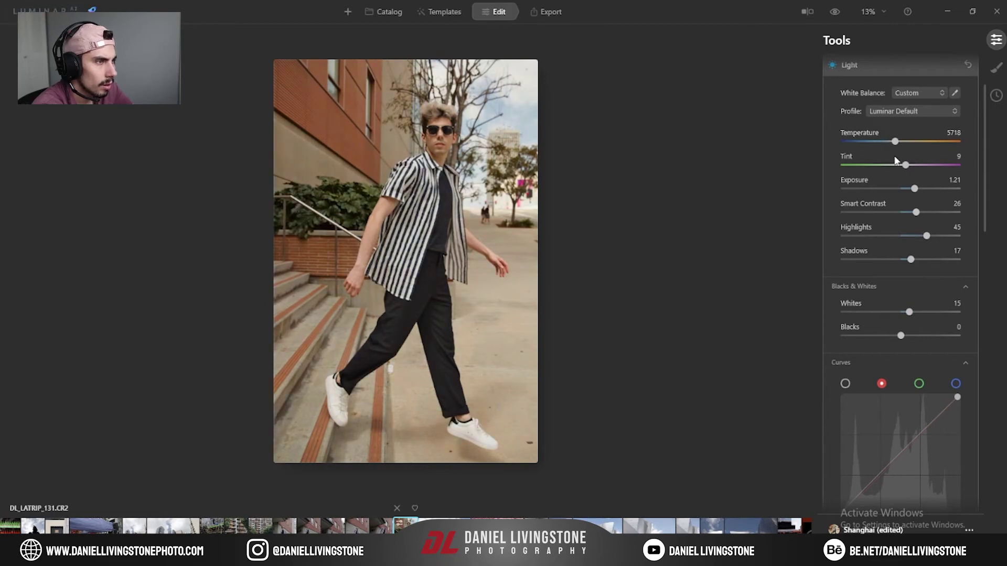
{"action": "left_click_drag", "start_coordinate": [917, 193], "coordinate": [934, 212]}
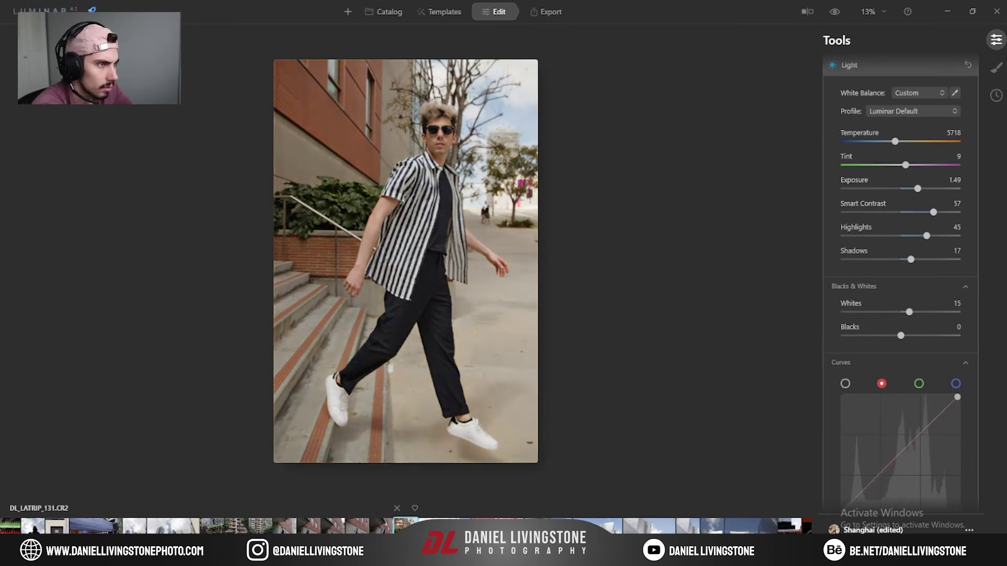
{"action": "double_click", "coordinate": [450, 128]}
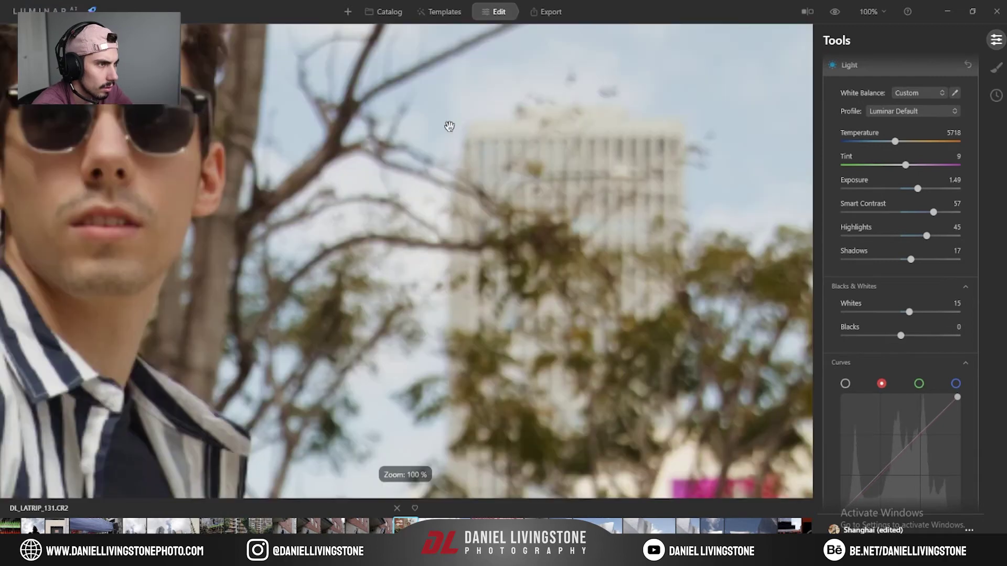
{"action": "left_click_drag", "start_coordinate": [294, 128], "coordinate": [542, 217]}
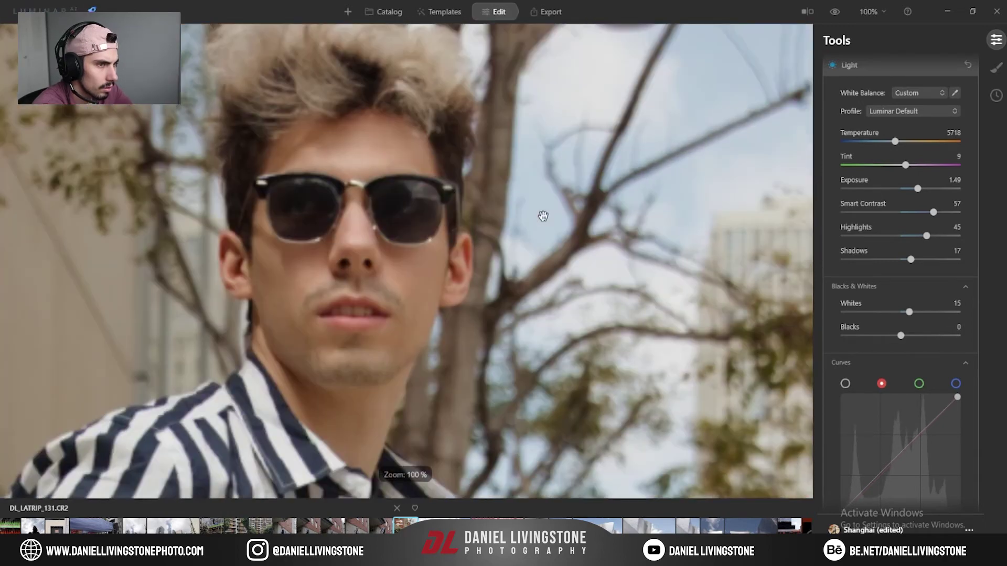
{"action": "double_click", "coordinate": [498, 146]}
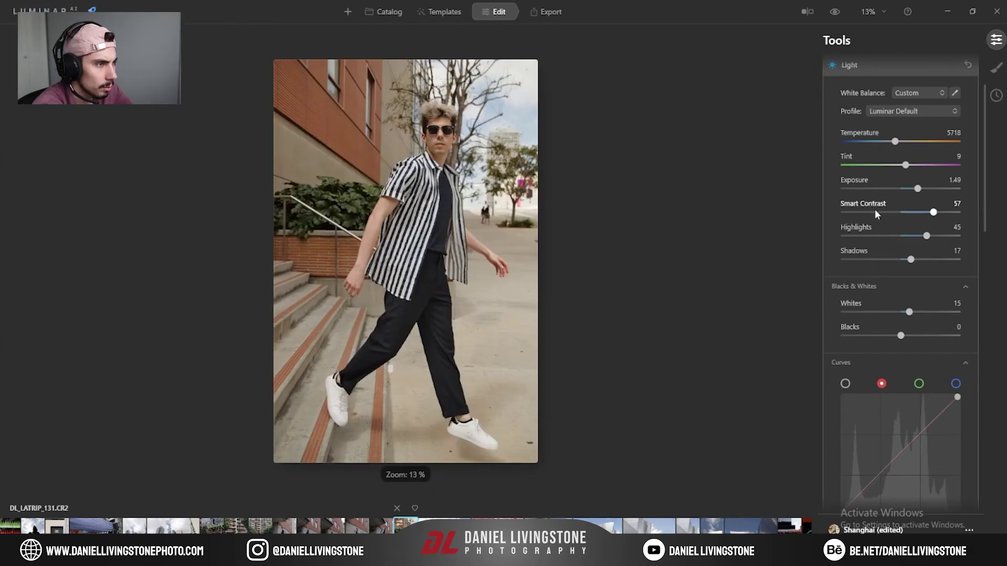
Try a Tint of 22, sample the white balance from the man's shirt at 100% zoom, and set Tint to 27.
{"action": "left_click_drag", "start_coordinate": [905, 166], "coordinate": [913, 175]}
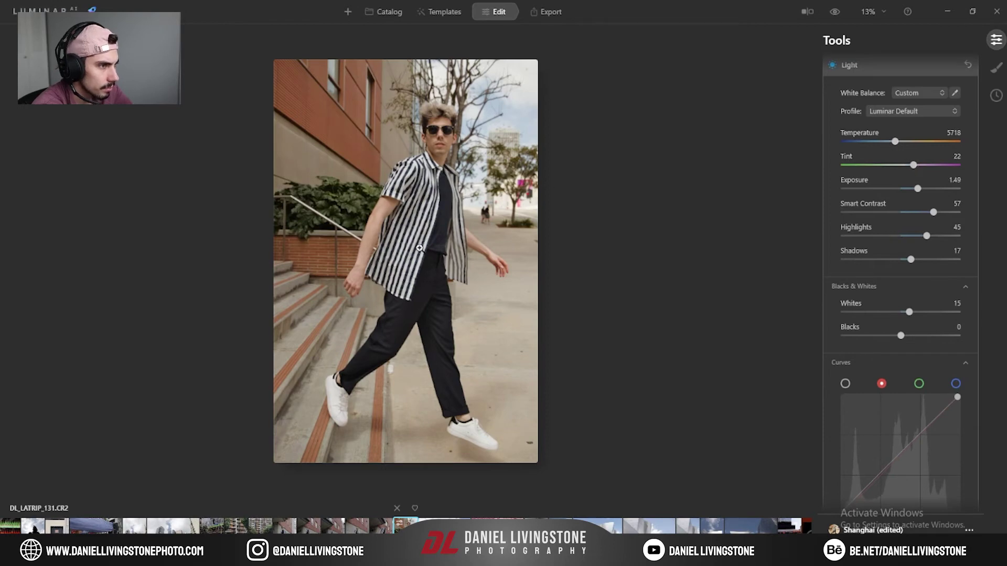
{"action": "double_click", "coordinate": [397, 229]}
{"action": "left_click_drag", "start_coordinate": [397, 229], "coordinate": [536, 265]}
{"action": "left_click", "coordinate": [955, 92]}
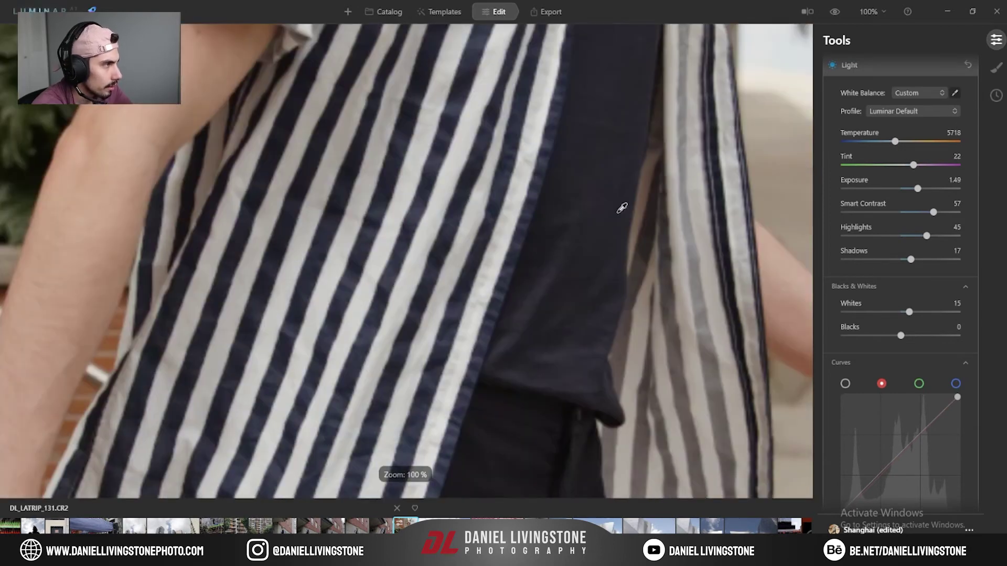
{"action": "left_click", "coordinate": [505, 230]}
{"action": "double_click", "coordinate": [555, 194]}
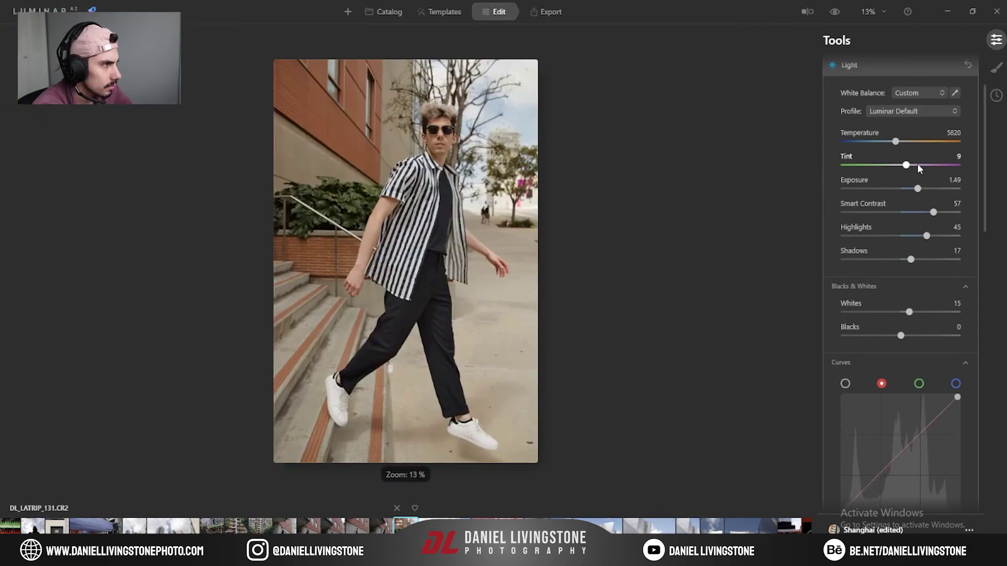
{"action": "left_click_drag", "start_coordinate": [909, 167], "coordinate": [914, 168]}
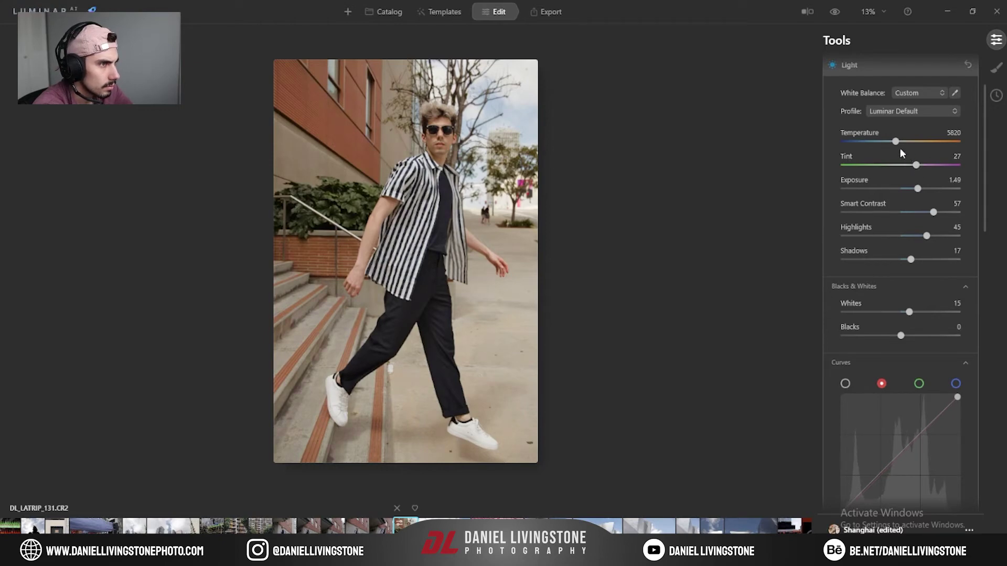
Set Whites to 30 and move the white point of the main RGB curve slightly inward to brighten the photo.
{"action": "mouse_move", "coordinate": [909, 311]}
{"action": "left_mouse_down"}
{"action": "mouse_move", "coordinate": [940, 313]}
{"action": "mouse_move", "coordinate": [917, 317]}
{"action": "left_mouse_up"}
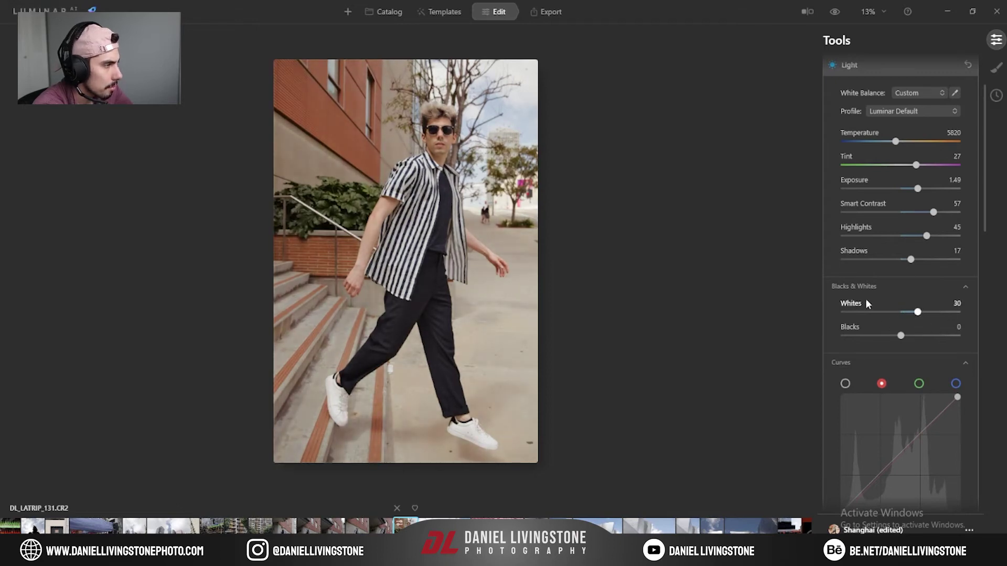
{"action": "scroll", "coordinate": [858, 297], "scroll_direction": "down", "scroll_amount": 1}
{"action": "left_click", "coordinate": [845, 333]}
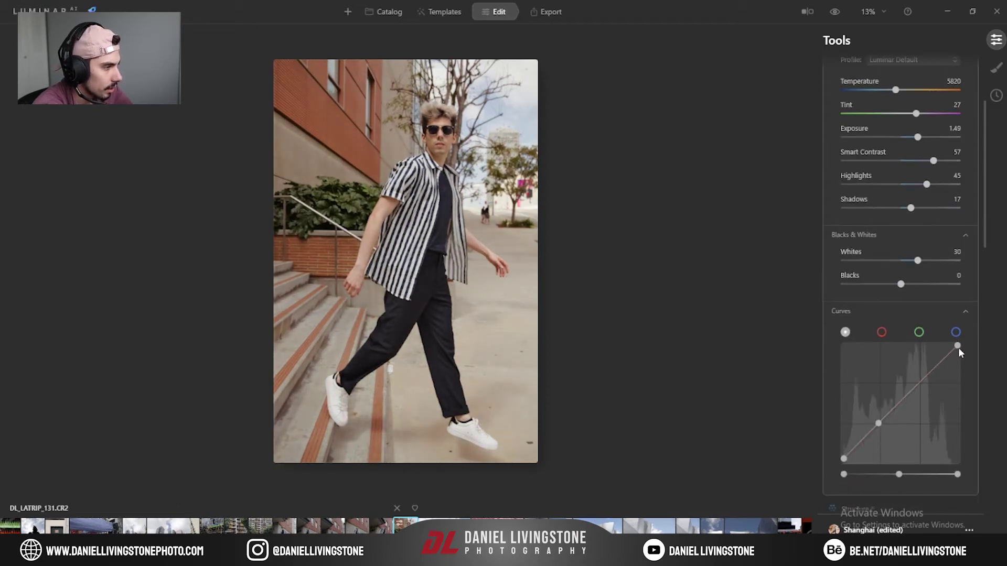
{"action": "mouse_move", "coordinate": [959, 347]}
{"action": "left_mouse_down"}
{"action": "mouse_move", "coordinate": [946, 348]}
{"action": "mouse_move", "coordinate": [954, 335]}
{"action": "left_mouse_up"}
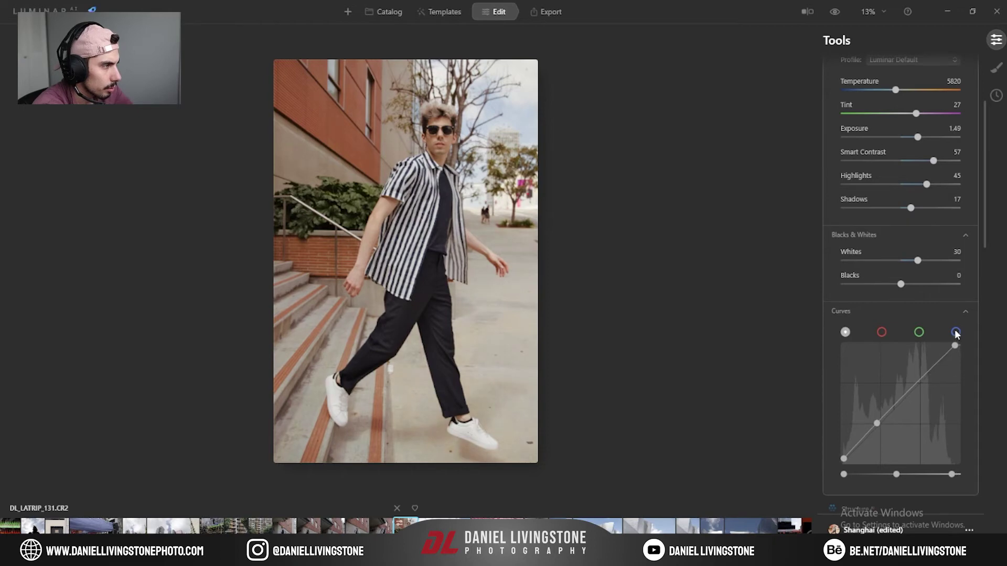
Look at the Mood adjustment's LUT choices, try a higher Contrast and reset it.
{"action": "scroll", "coordinate": [832, 174], "scroll_direction": "up", "scroll_amount": 3}
{"action": "scroll", "coordinate": [832, 189], "scroll_direction": "down", "scroll_amount": 8}
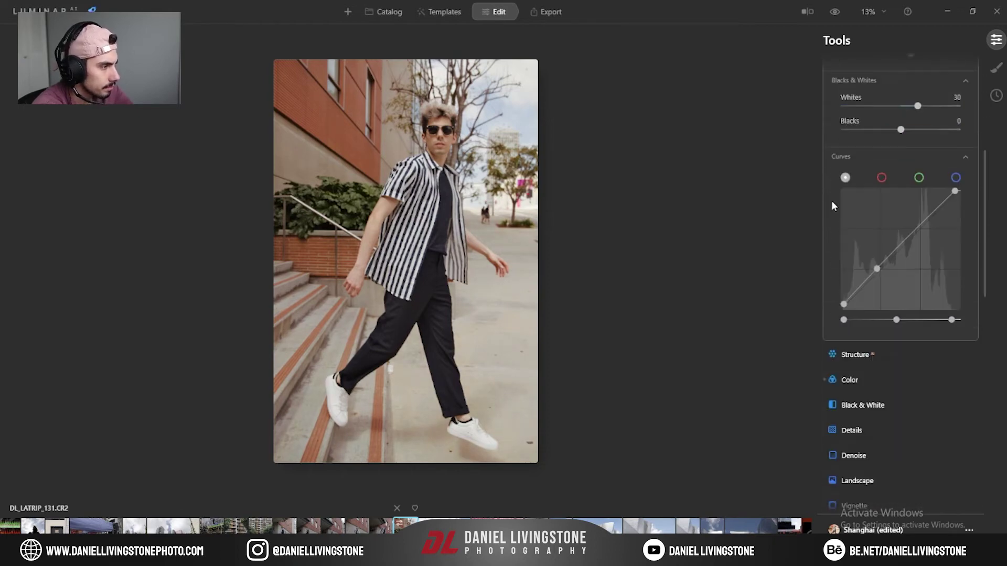
{"action": "scroll", "coordinate": [832, 210], "scroll_direction": "down", "scroll_amount": 5}
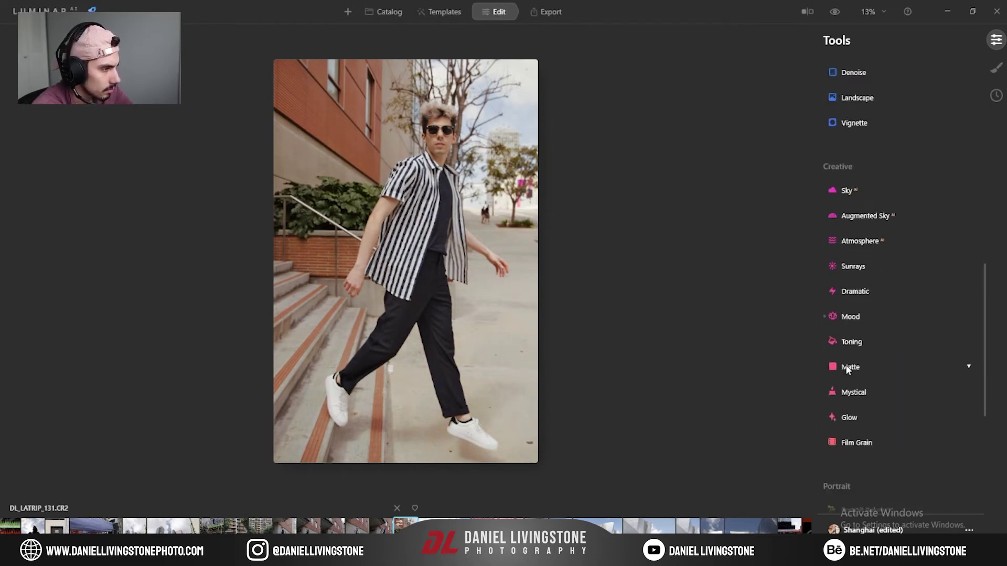
{"action": "left_click", "coordinate": [878, 362]}
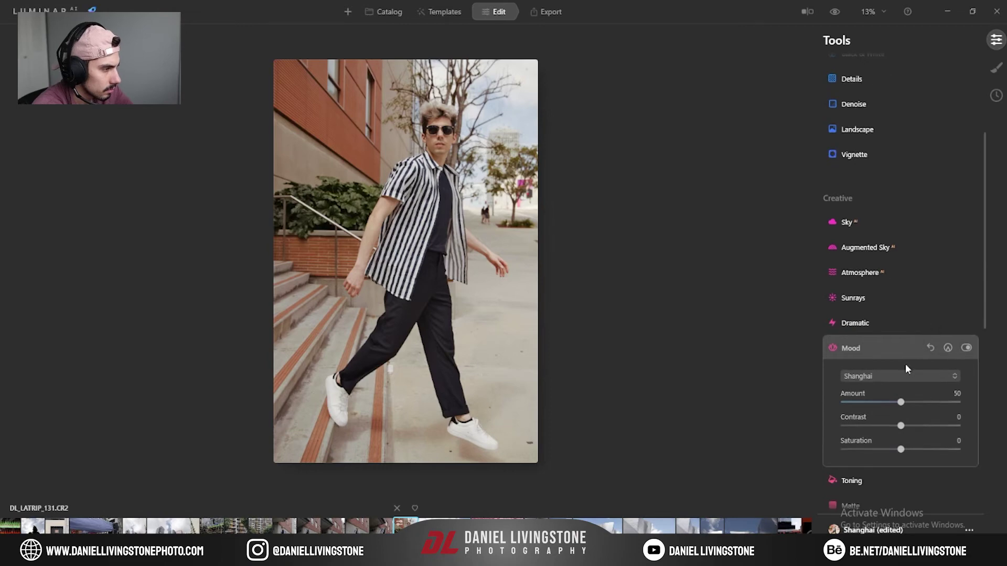
{"action": "left_click", "coordinate": [908, 375]}
{"action": "left_click", "coordinate": [825, 373]}
{"action": "left_click_drag", "start_coordinate": [900, 426], "coordinate": [941, 426]}
{"action": "double_click", "coordinate": [940, 426]}
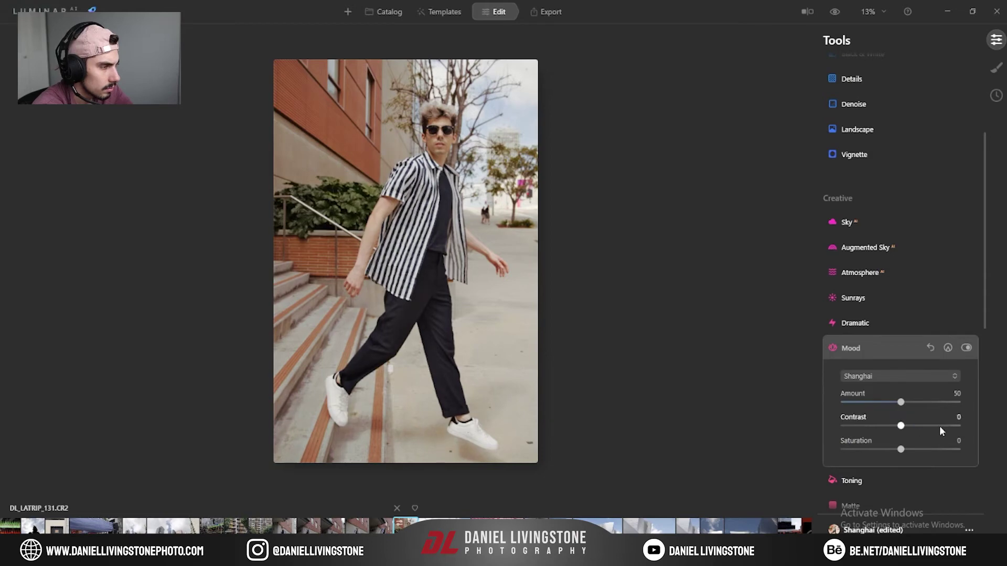
{"action": "left_click", "coordinate": [871, 348]}
Apply Portrait Bokeh, trying an amount of 80 and settling on 56, and brush Focus around the man's rear leg.
{"action": "scroll", "coordinate": [876, 360], "scroll_direction": "down", "scroll_amount": 3}
{"action": "scroll", "coordinate": [880, 366], "scroll_direction": "up", "scroll_amount": 6}
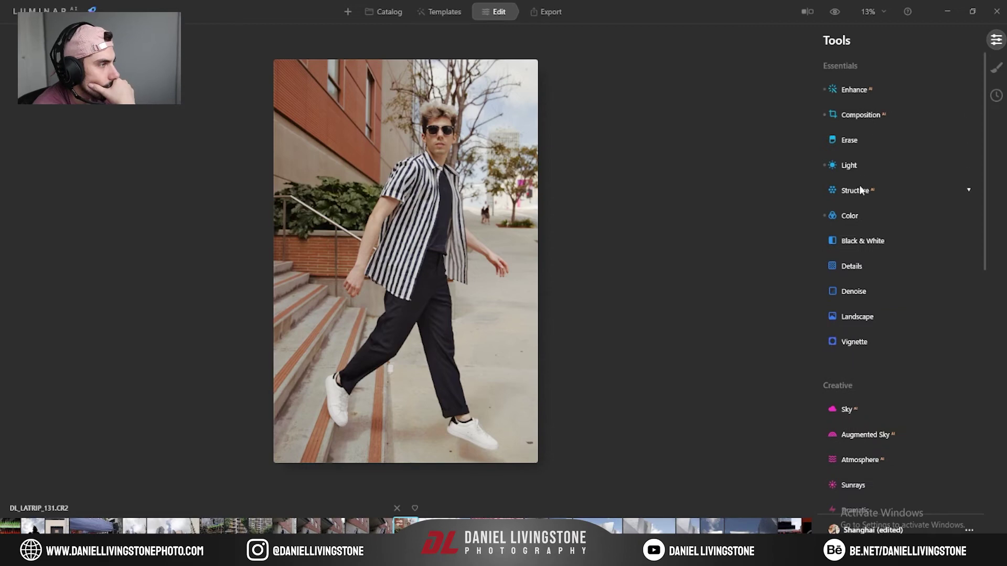
{"action": "scroll", "coordinate": [873, 315], "scroll_direction": "down", "scroll_amount": 7}
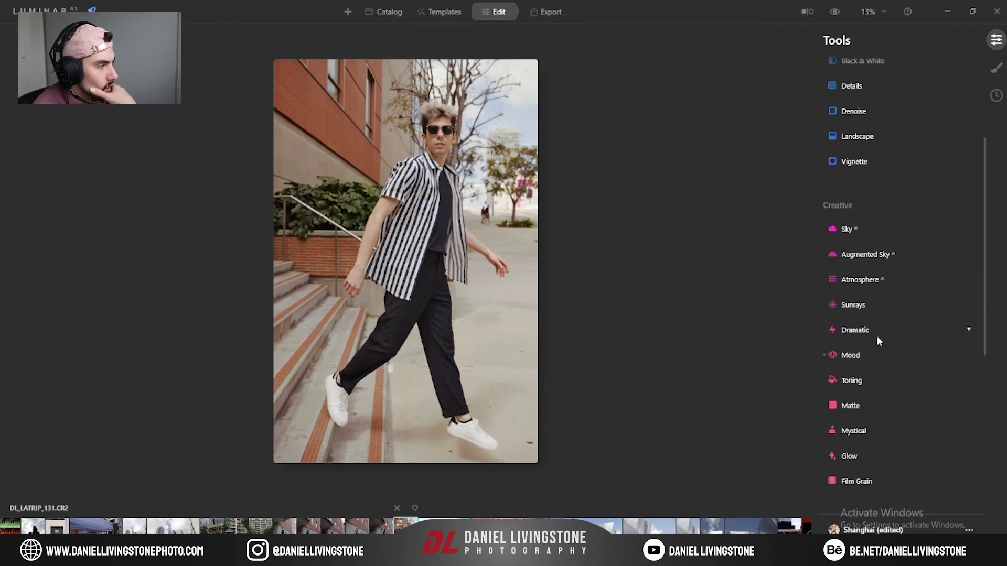
{"action": "left_click", "coordinate": [871, 344]}
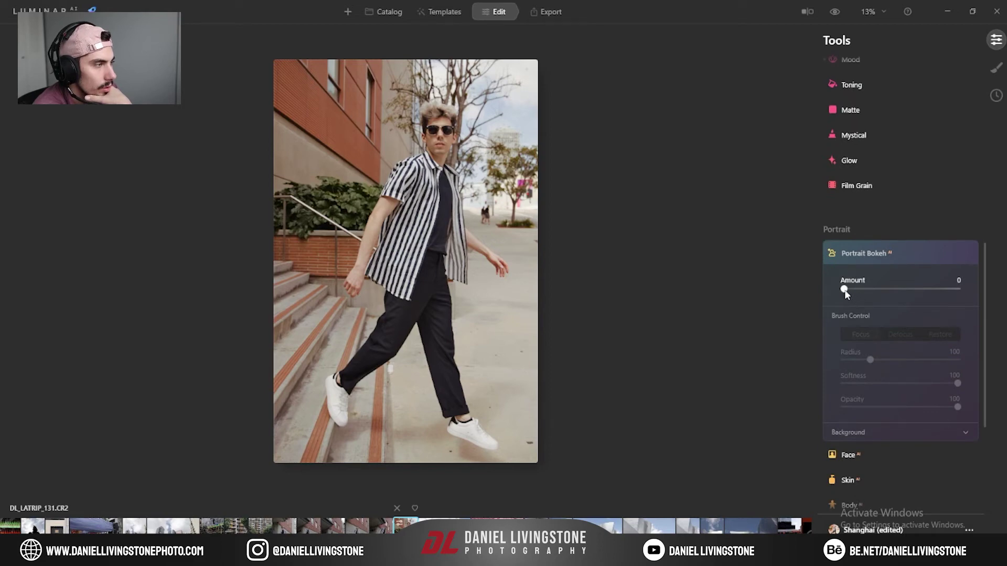
{"action": "mouse_move", "coordinate": [845, 290]}
{"action": "left_mouse_down"}
{"action": "mouse_move", "coordinate": [897, 289]}
{"action": "mouse_move", "coordinate": [819, 289]}
{"action": "mouse_move", "coordinate": [936, 291]}
{"action": "left_mouse_up"}
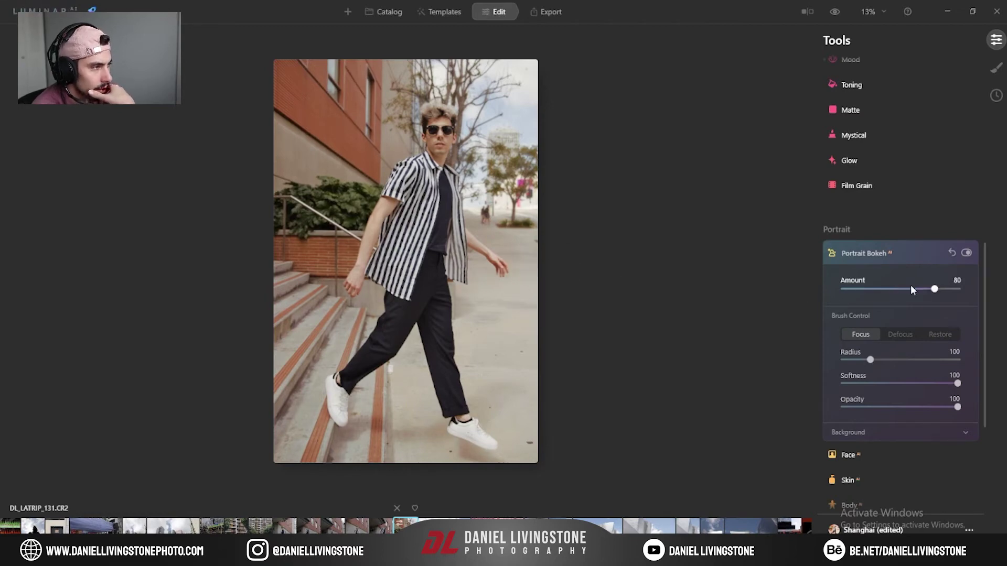
{"action": "left_click_drag", "start_coordinate": [932, 292], "coordinate": [909, 290]}
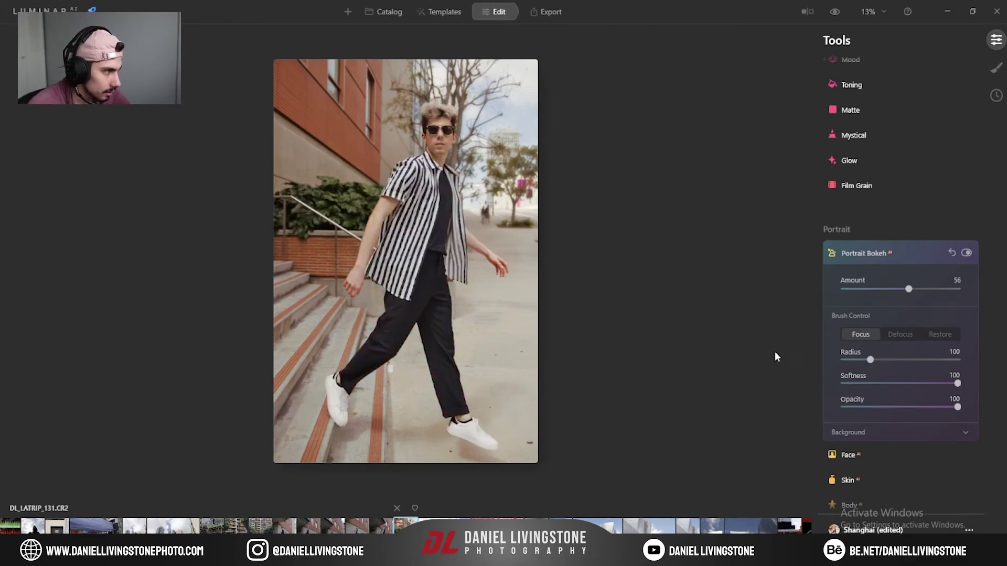
{"action": "mouse_move", "coordinate": [417, 411]}
{"action": "left_mouse_down"}
{"action": "mouse_move", "coordinate": [330, 411]}
{"action": "mouse_move", "coordinate": [344, 366]}
{"action": "left_mouse_up"}
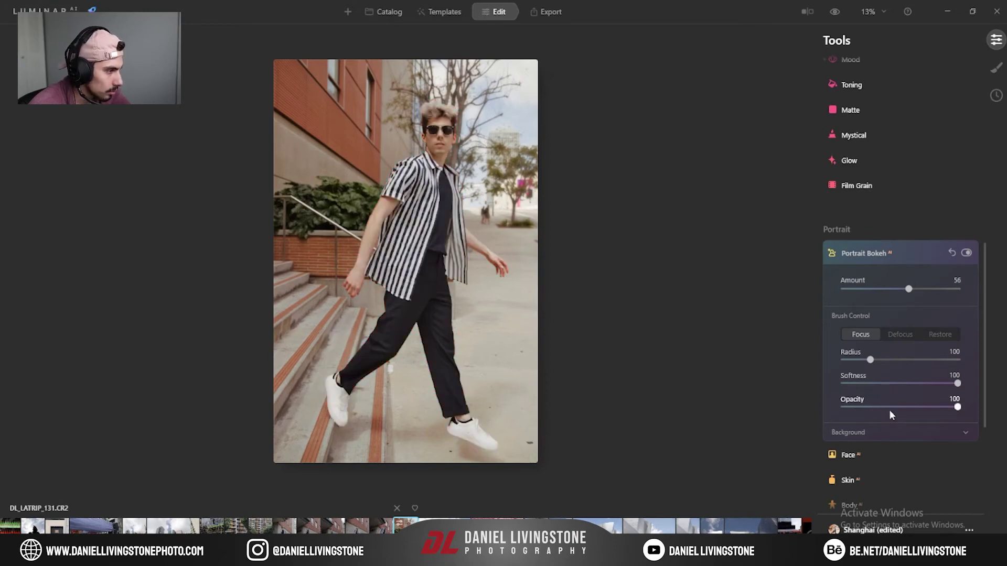
Expand the Portrait Bokeh background options, set the bokeh amount to 57 and the brush radius to 94.
{"action": "left_click", "coordinate": [899, 433]}
{"action": "scroll", "coordinate": [899, 434], "scroll_direction": "down", "scroll_amount": 1}
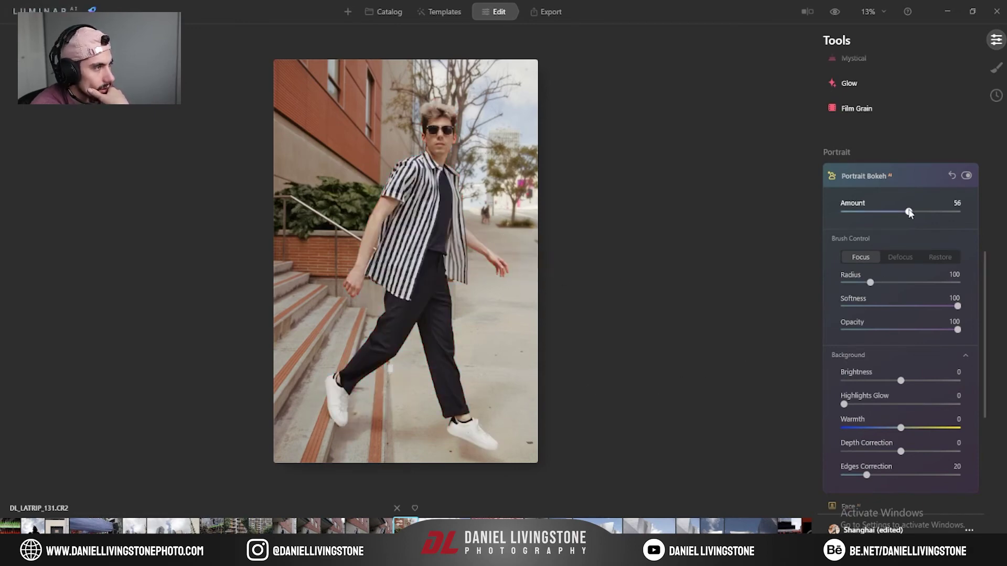
{"action": "left_click_drag", "start_coordinate": [864, 219], "coordinate": [910, 214]}
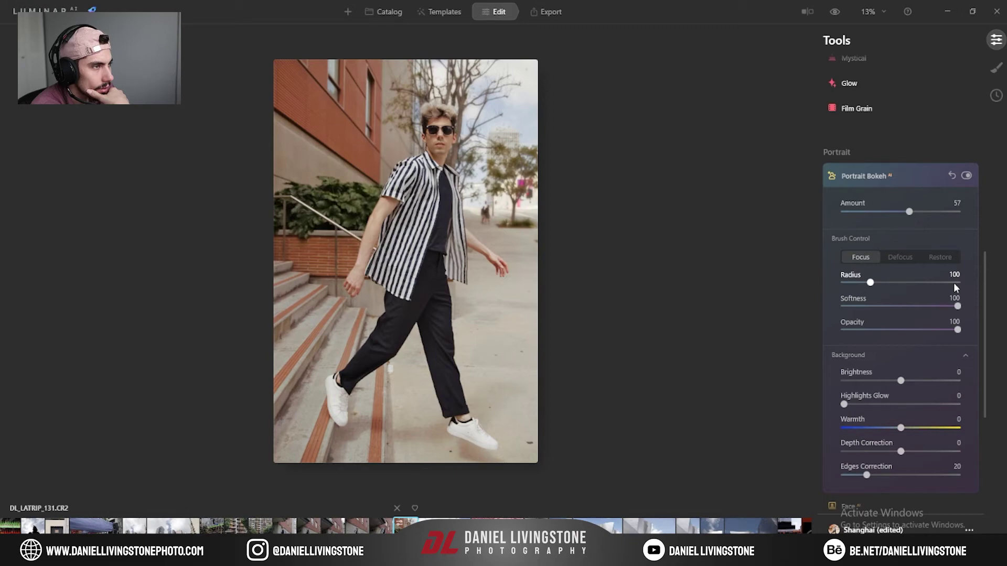
{"action": "mouse_move", "coordinate": [868, 282]}
{"action": "left_mouse_down"}
{"action": "mouse_move", "coordinate": [902, 281]}
{"action": "mouse_move", "coordinate": [868, 282]}
{"action": "left_mouse_up"}
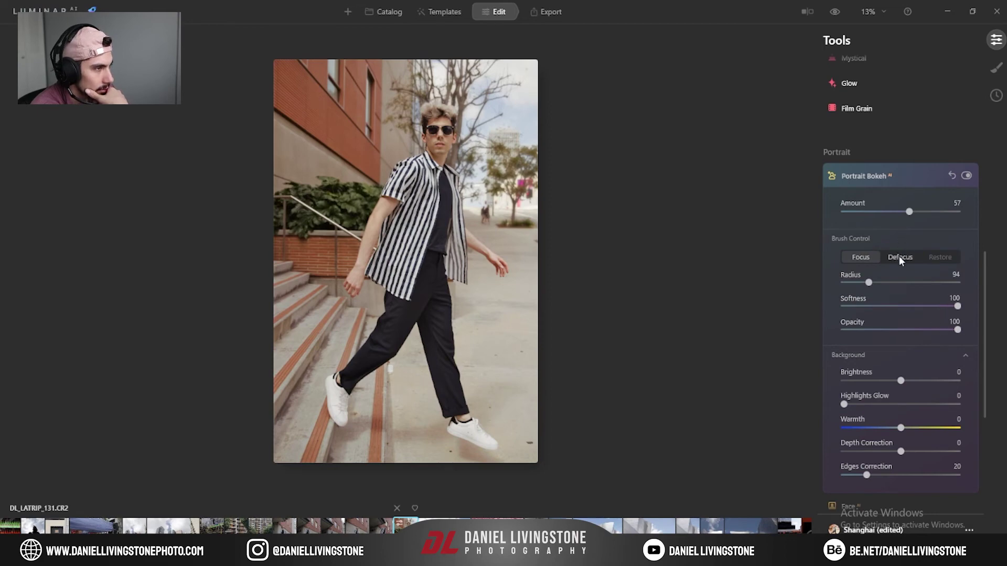
Brush Restore around the man's rear shoe, and brush Defocus along the background edge beside the shoe's sole and heel.
{"action": "left_click", "coordinate": [940, 257]}
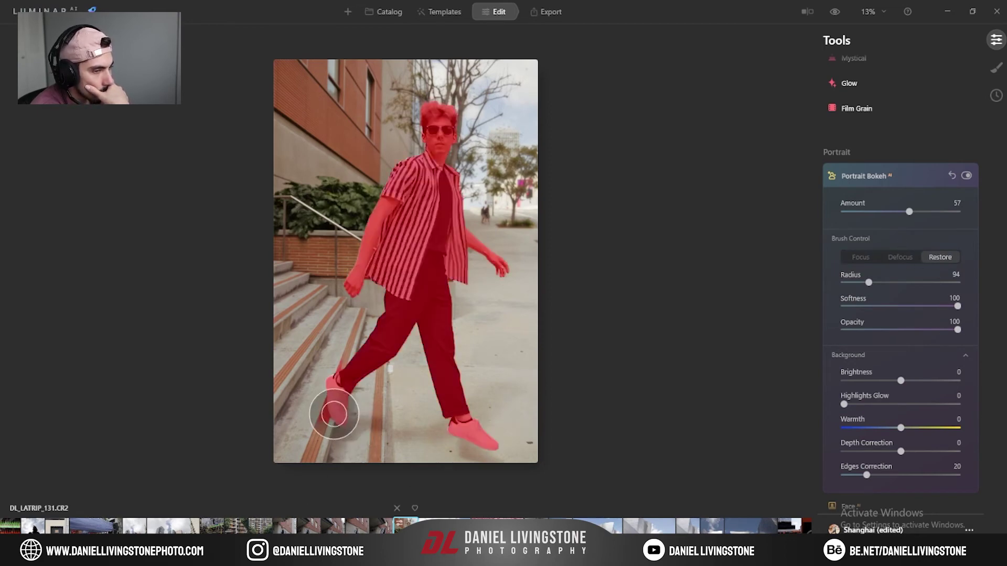
{"action": "left_click_drag", "start_coordinate": [314, 391], "coordinate": [321, 406]}
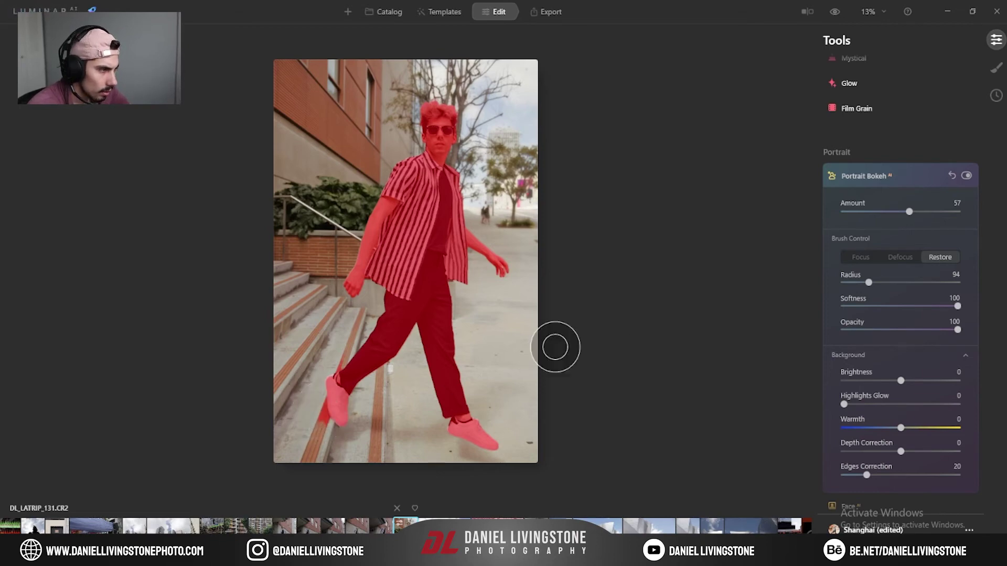
{"action": "left_click", "coordinate": [902, 257]}
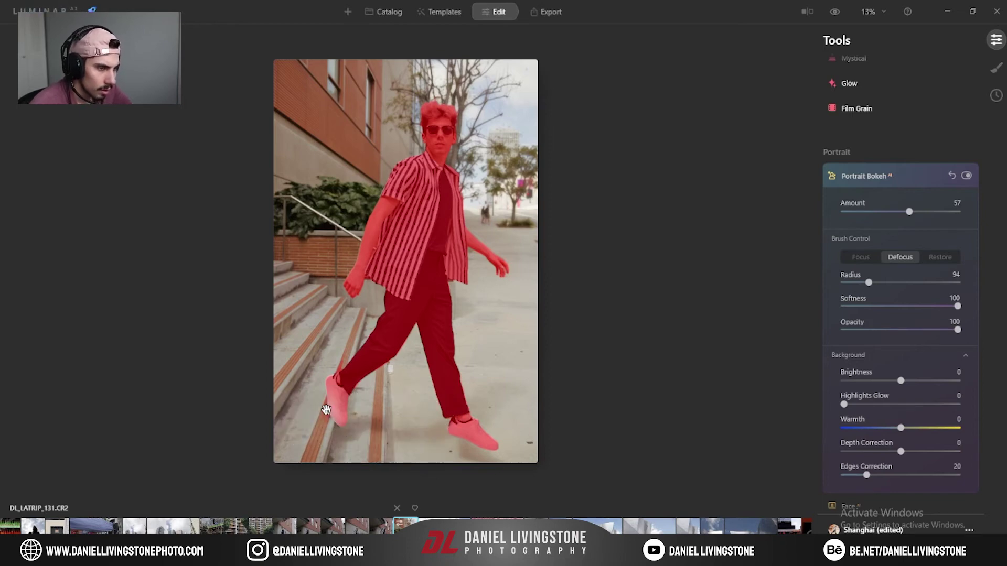
{"action": "left_click_drag", "start_coordinate": [326, 410], "coordinate": [565, 125]}
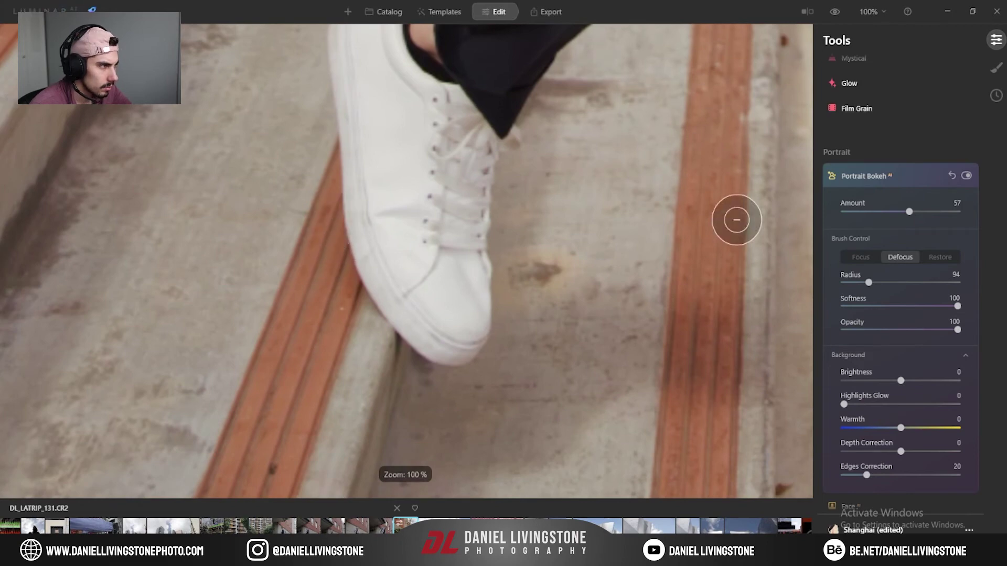
{"action": "left_click_drag", "start_coordinate": [402, 200], "coordinate": [447, 331]}
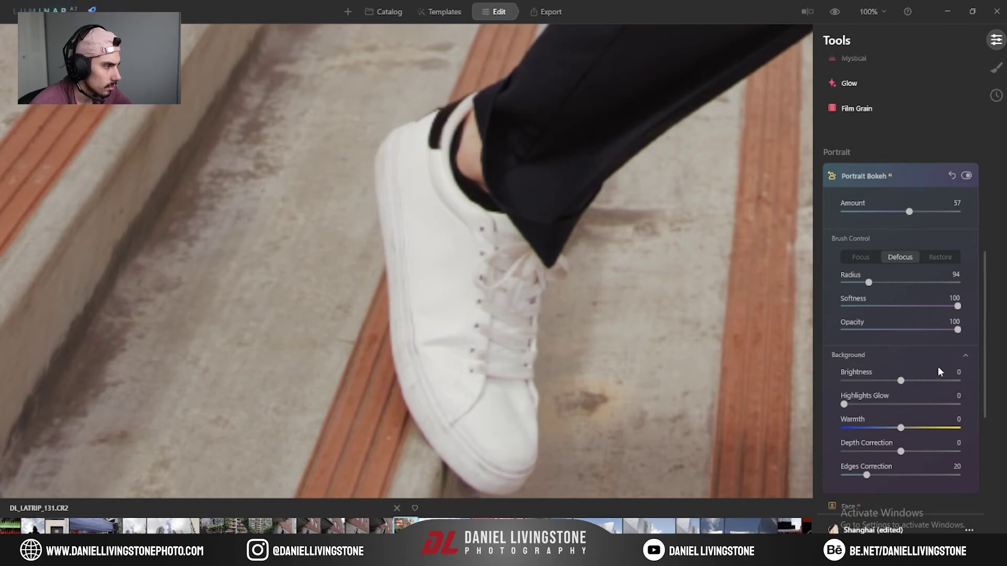
{"action": "mouse_move", "coordinate": [413, 369]}
{"action": "left_mouse_down"}
{"action": "mouse_move", "coordinate": [394, 282]}
{"action": "mouse_move", "coordinate": [400, 164]}
{"action": "left_mouse_up"}
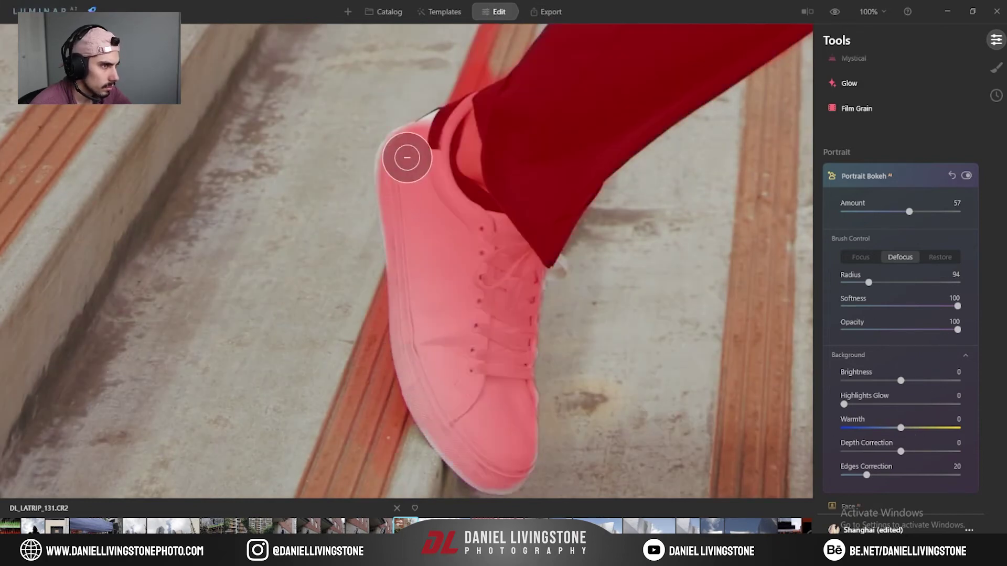
Brush Focus over the rear white shoe from heel to toe, and brush Defocus over the background above its heel and trouser hem.
{"action": "left_click", "coordinate": [861, 257]}
{"action": "mouse_move", "coordinate": [459, 123]}
{"action": "left_mouse_down"}
{"action": "mouse_move", "coordinate": [427, 132]}
{"action": "mouse_move", "coordinate": [402, 164]}
{"action": "mouse_move", "coordinate": [417, 325]}
{"action": "mouse_move", "coordinate": [459, 427]}
{"action": "left_mouse_up"}
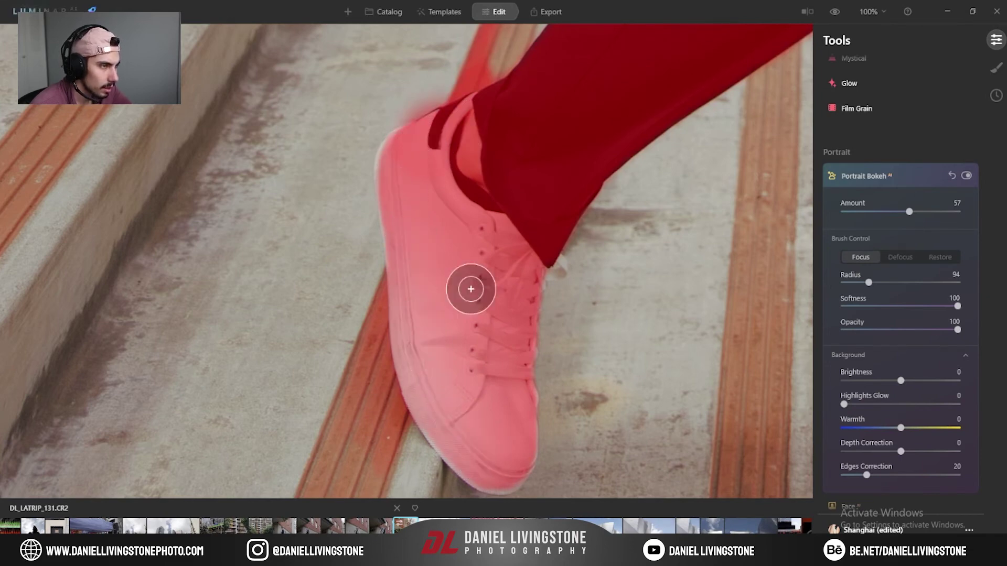
{"action": "left_click", "coordinate": [900, 257]}
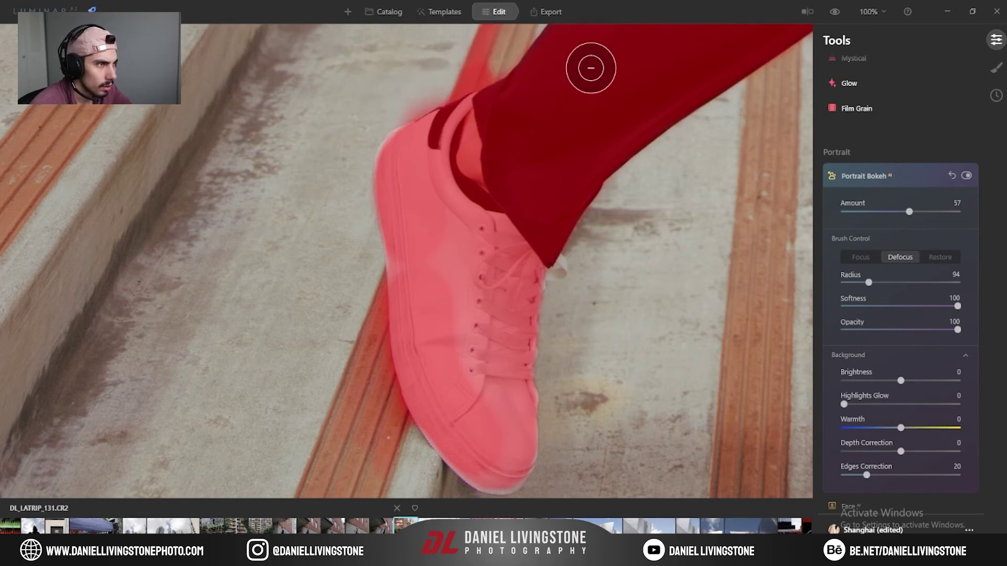
{"action": "left_click_drag", "start_coordinate": [474, 85], "coordinate": [492, 63]}
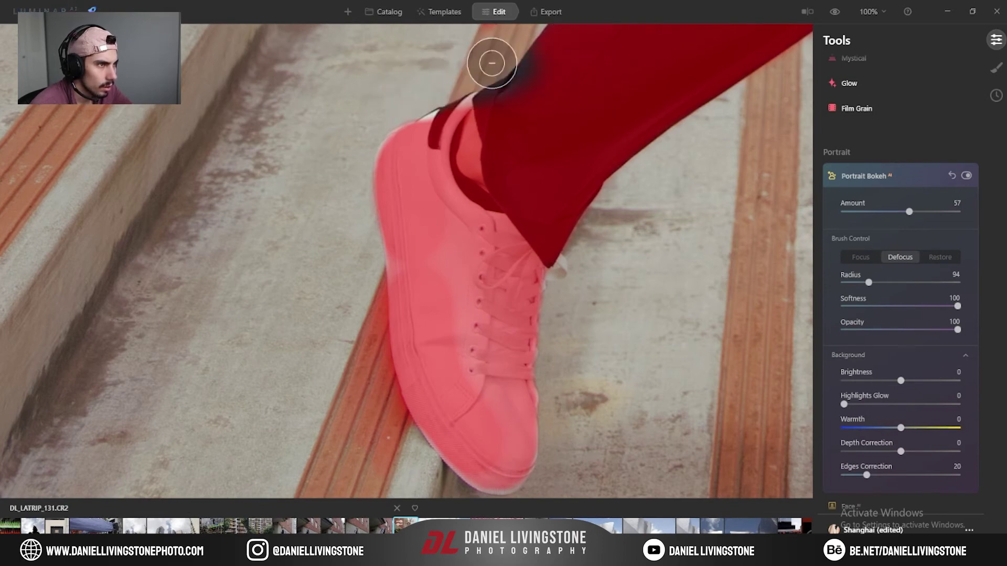
Brush Focus over the rear shoe's heel collar and ankle, and brush Defocus on the background around the trouser cuff.
{"action": "left_click", "coordinate": [861, 257]}
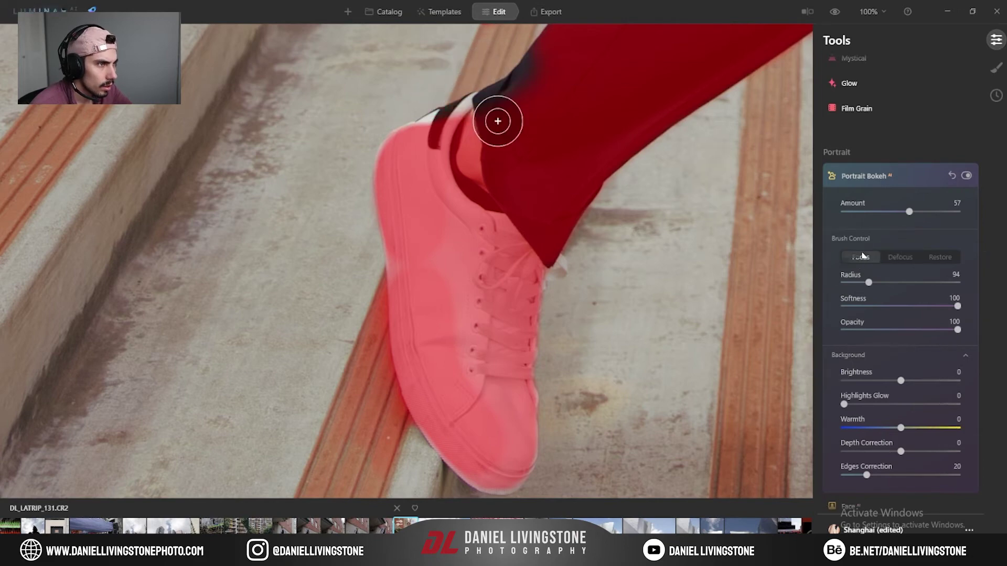
{"action": "mouse_move", "coordinate": [506, 117]}
{"action": "left_mouse_down"}
{"action": "mouse_move", "coordinate": [486, 108]}
{"action": "mouse_move", "coordinate": [518, 121]}
{"action": "mouse_move", "coordinate": [426, 140]}
{"action": "left_mouse_up"}
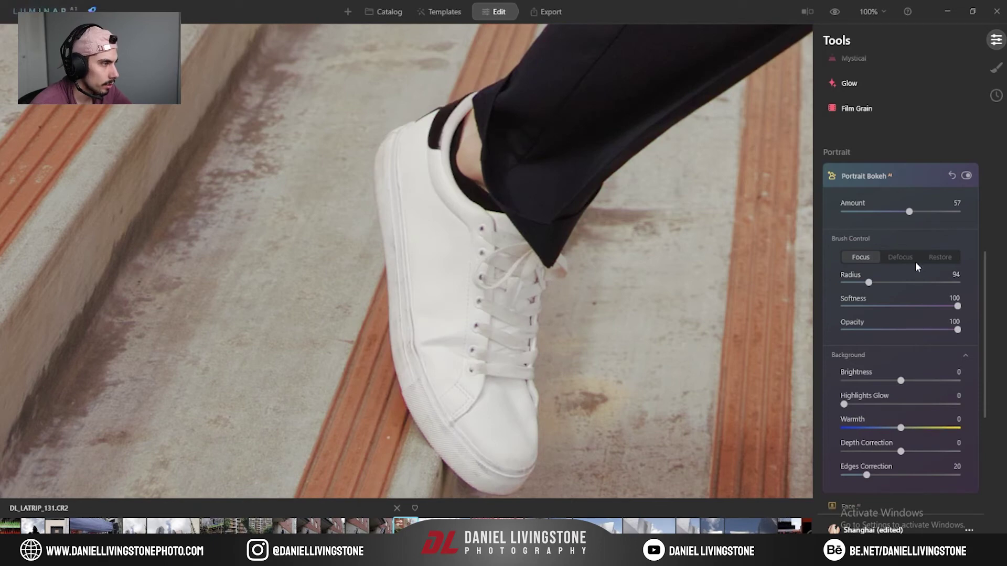
{"action": "left_click", "coordinate": [914, 259]}
{"action": "mouse_move", "coordinate": [450, 79]}
{"action": "left_mouse_down"}
{"action": "mouse_move", "coordinate": [461, 64]}
{"action": "mouse_move", "coordinate": [427, 71]}
{"action": "mouse_move", "coordinate": [461, 66]}
{"action": "mouse_move", "coordinate": [443, 76]}
{"action": "mouse_move", "coordinate": [499, 44]}
{"action": "mouse_move", "coordinate": [558, 179]}
{"action": "left_mouse_up"}
{"action": "key", "text": "ctrl+0"}
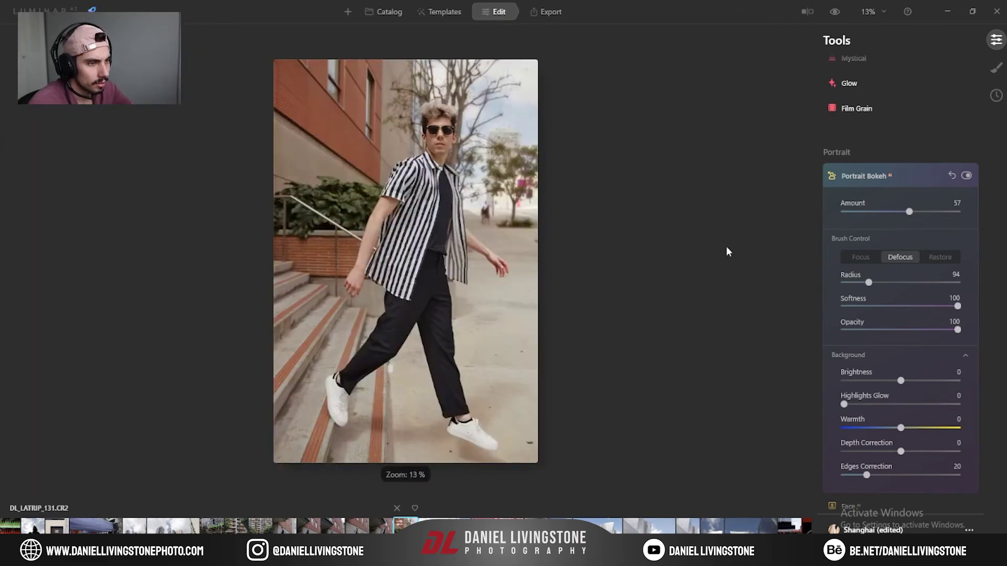
Choose the Focus brush and set the Portrait Bokeh background's Brightness to -100, Highlights Glow to 73 and Warmth to -79.
{"action": "left_click", "coordinate": [875, 256]}
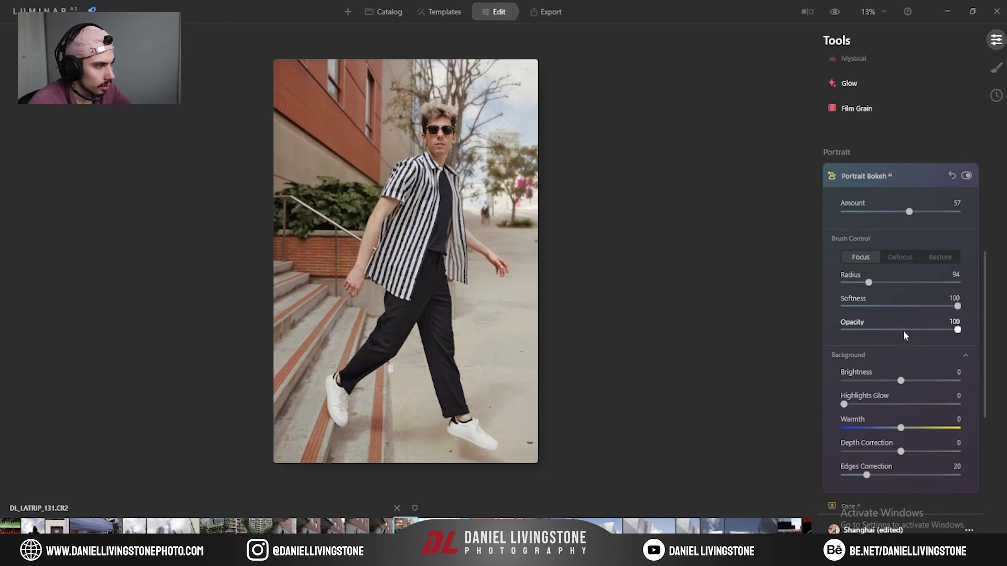
{"action": "left_click_drag", "start_coordinate": [901, 381], "coordinate": [799, 393]}
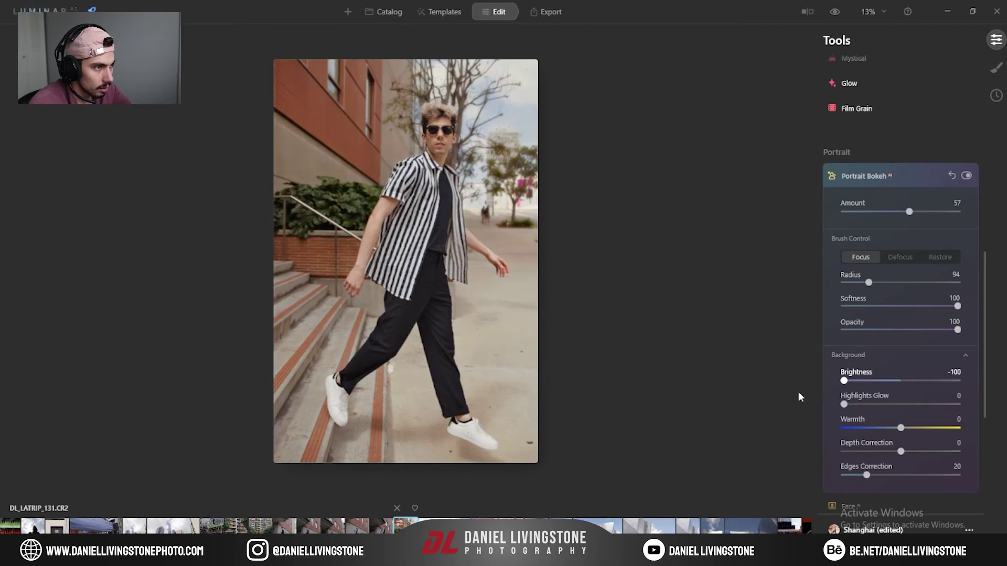
{"action": "left_click_drag", "start_coordinate": [847, 404], "coordinate": [927, 405]}
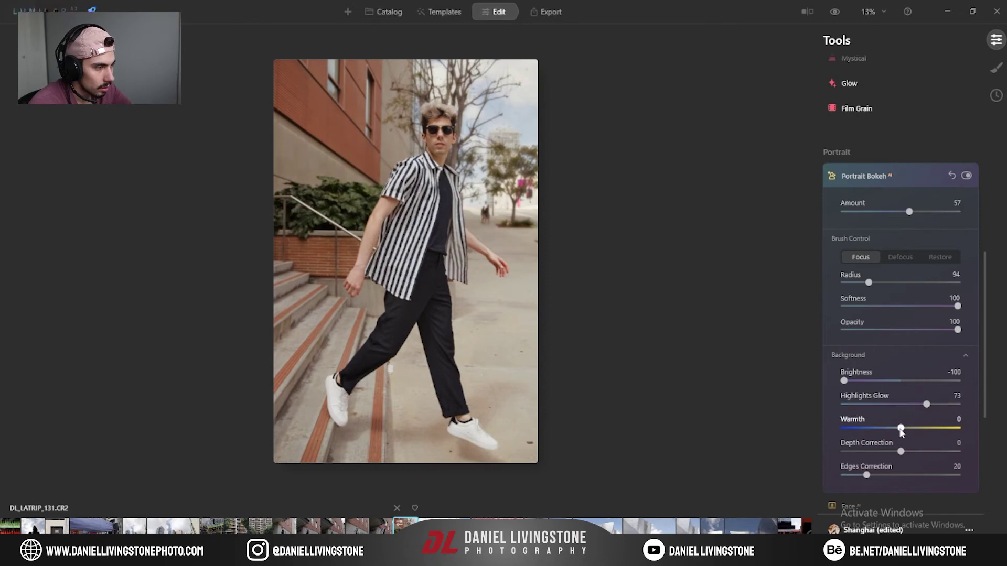
{"action": "left_click_drag", "start_coordinate": [913, 434], "coordinate": [859, 433]}
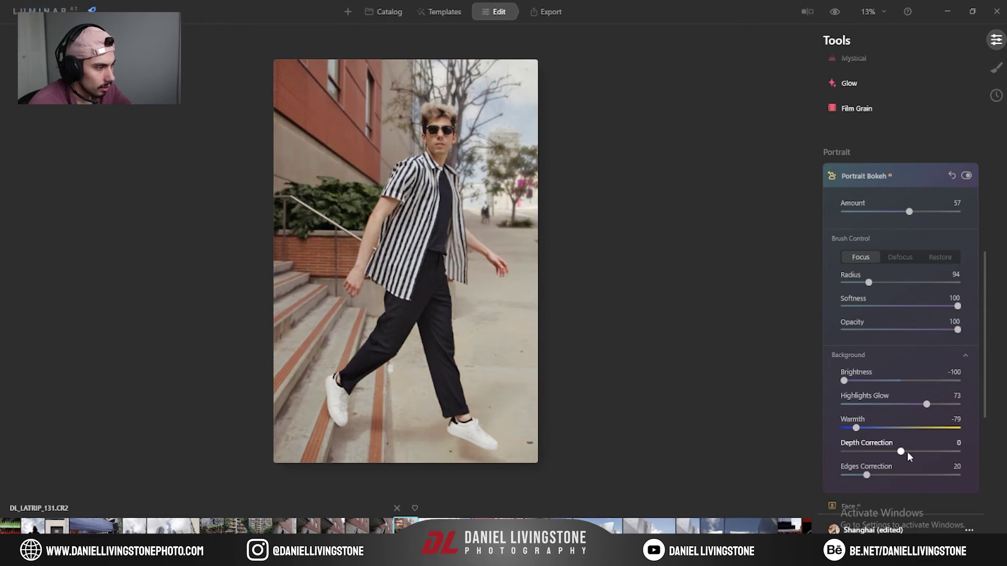
Set the Portrait Bokeh background's Depth Correction to -51 and Edges Correction to 37.
{"action": "left_click_drag", "start_coordinate": [933, 456], "coordinate": [858, 451]}
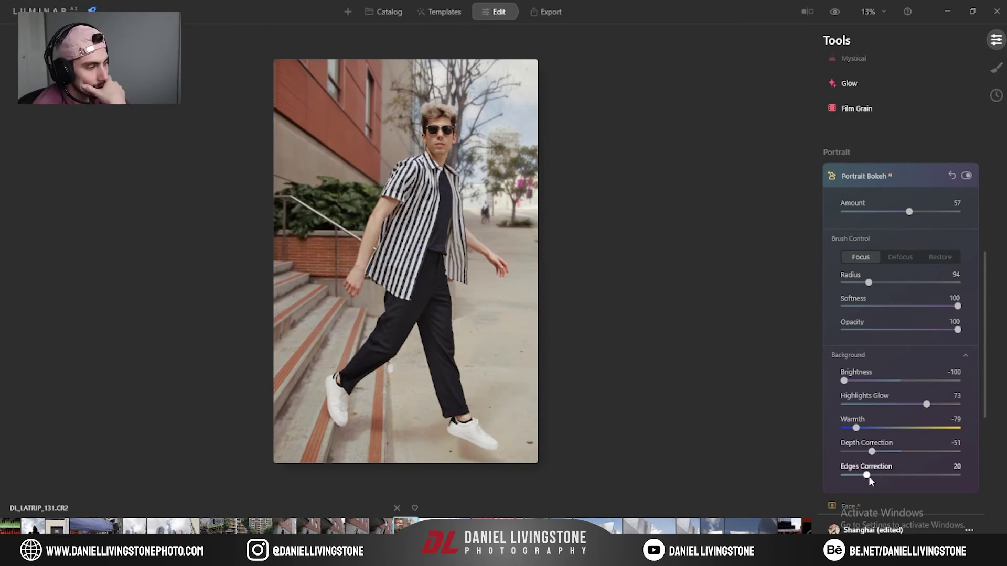
{"action": "left_click_drag", "start_coordinate": [869, 476], "coordinate": [930, 476]}
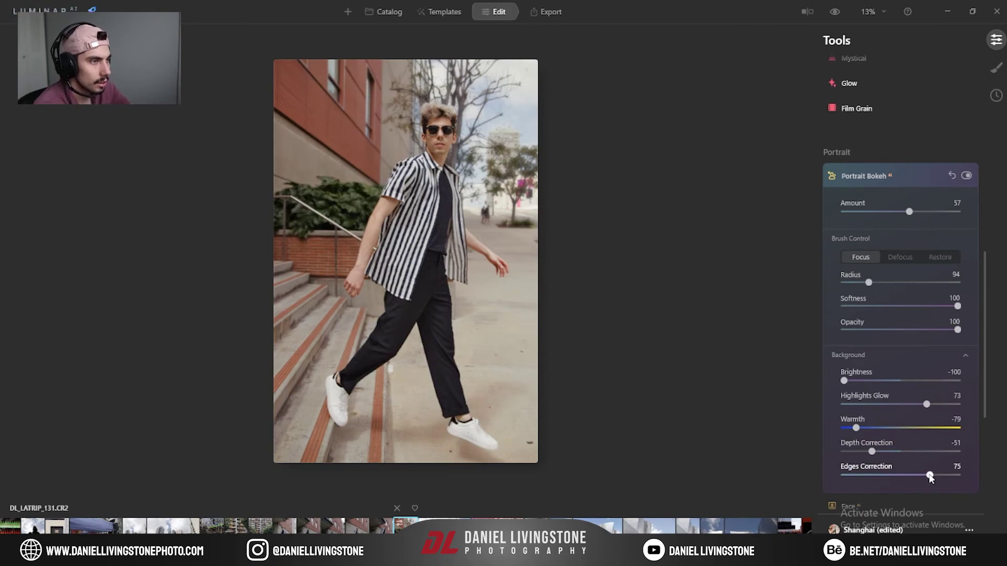
{"action": "left_click_drag", "start_coordinate": [931, 477], "coordinate": [887, 475]}
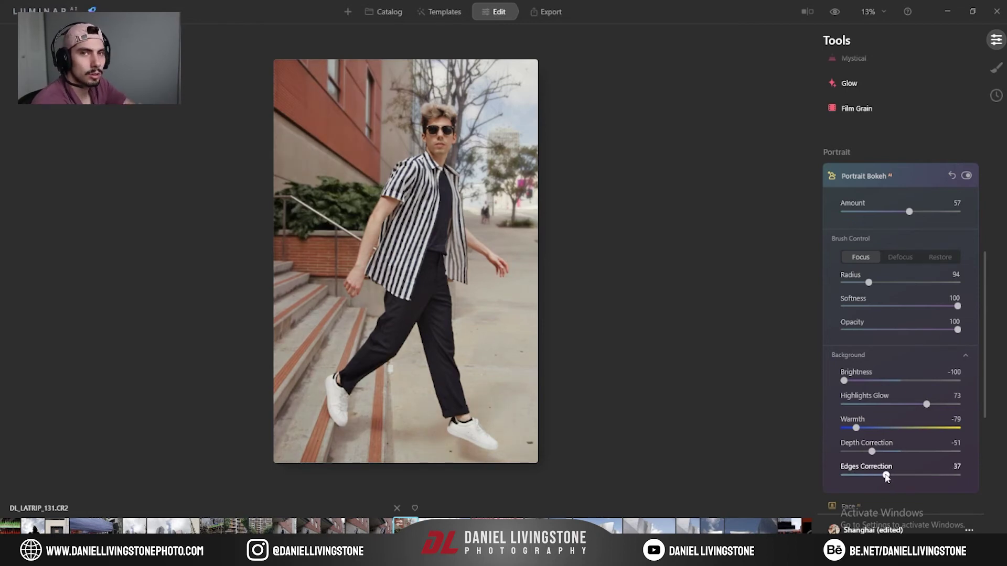
Try the Face AI tool on the portrait with Slim Face at 92.
{"action": "scroll", "coordinate": [827, 438], "scroll_direction": "down", "scroll_amount": 2}
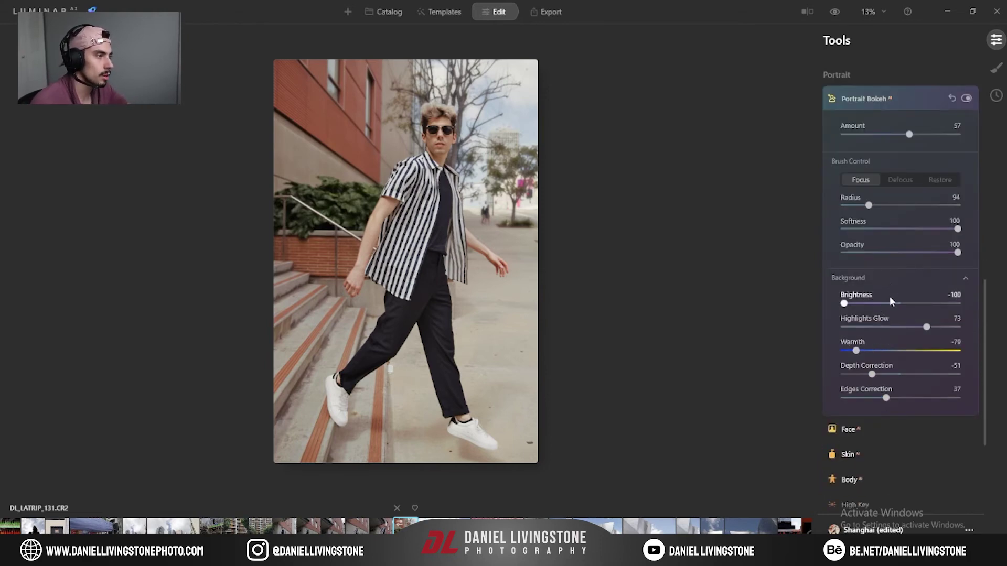
{"action": "scroll", "coordinate": [880, 383], "scroll_direction": "down", "scroll_amount": 1}
{"action": "left_click", "coordinate": [848, 404]}
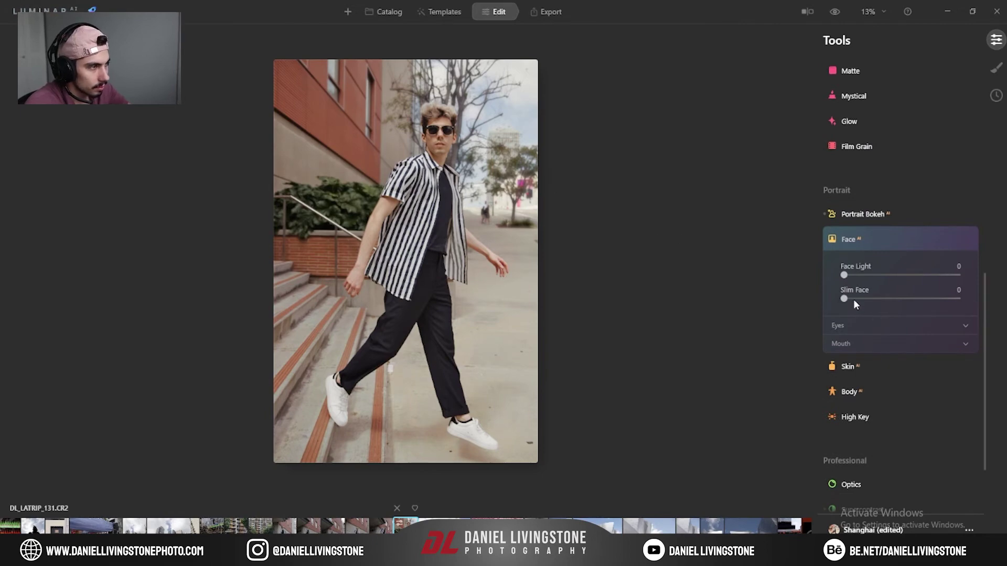
{"action": "left_click_drag", "start_coordinate": [844, 299], "coordinate": [946, 300]}
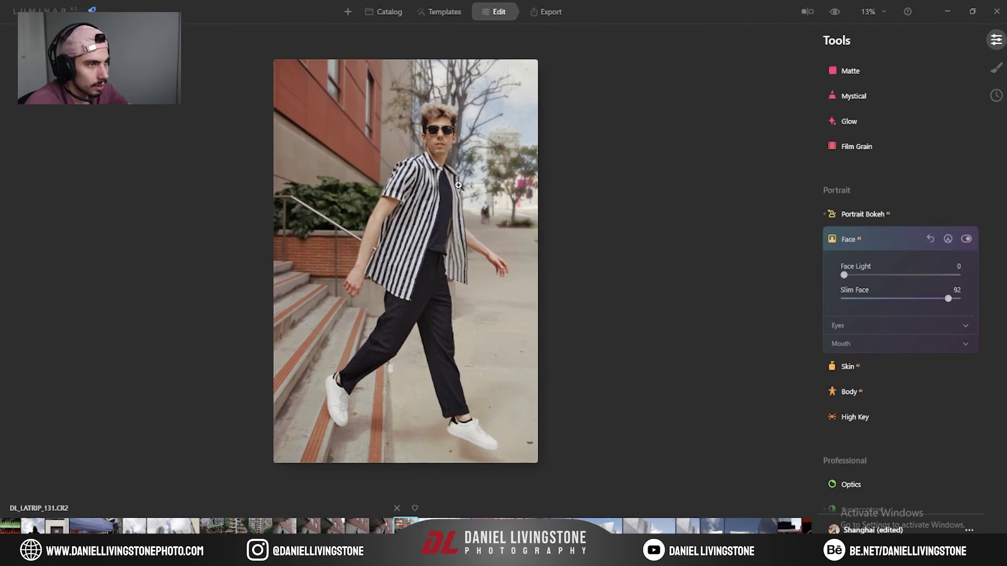
Compare the face with and without slimming at 50% zoom, and return Slim Face to 0.
{"action": "left_click", "coordinate": [869, 11]}
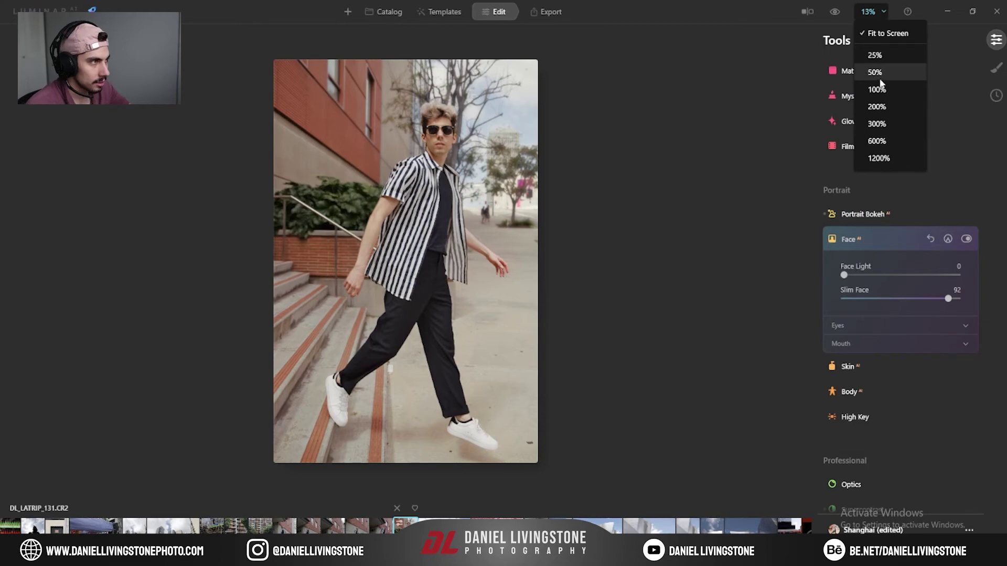
{"action": "left_click", "coordinate": [875, 55]}
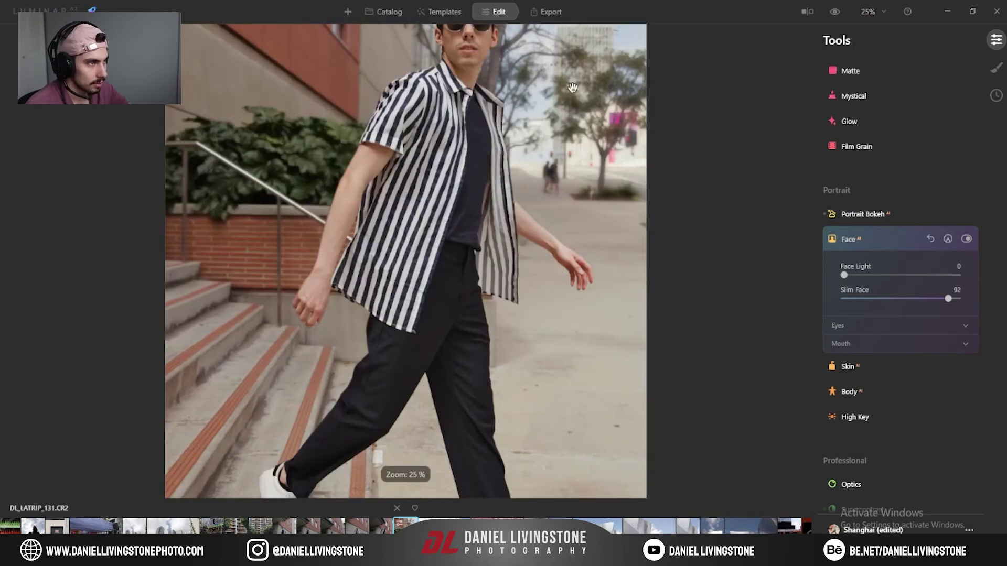
{"action": "left_click_drag", "start_coordinate": [571, 88], "coordinate": [566, 201]}
{"action": "left_click", "coordinate": [869, 12]}
{"action": "left_click", "coordinate": [873, 71]}
{"action": "left_click_drag", "start_coordinate": [541, 153], "coordinate": [450, 444]}
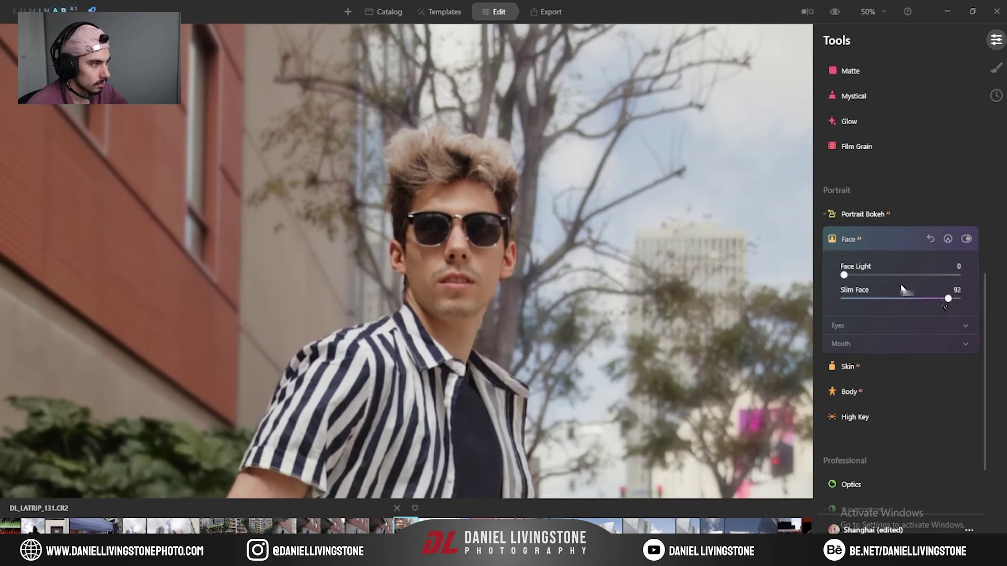
{"action": "left_click", "coordinate": [966, 239]}
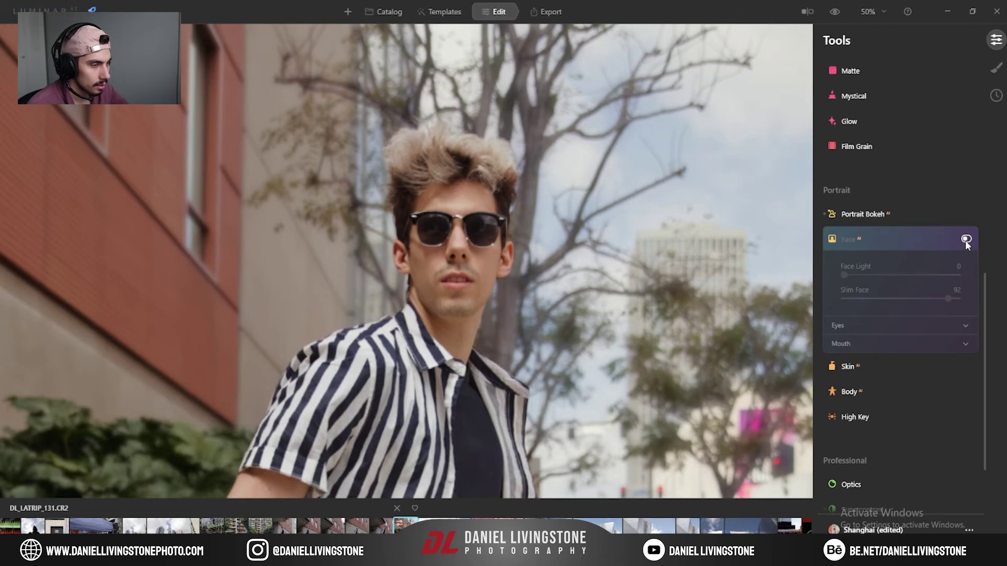
{"action": "left_click", "coordinate": [966, 241]}
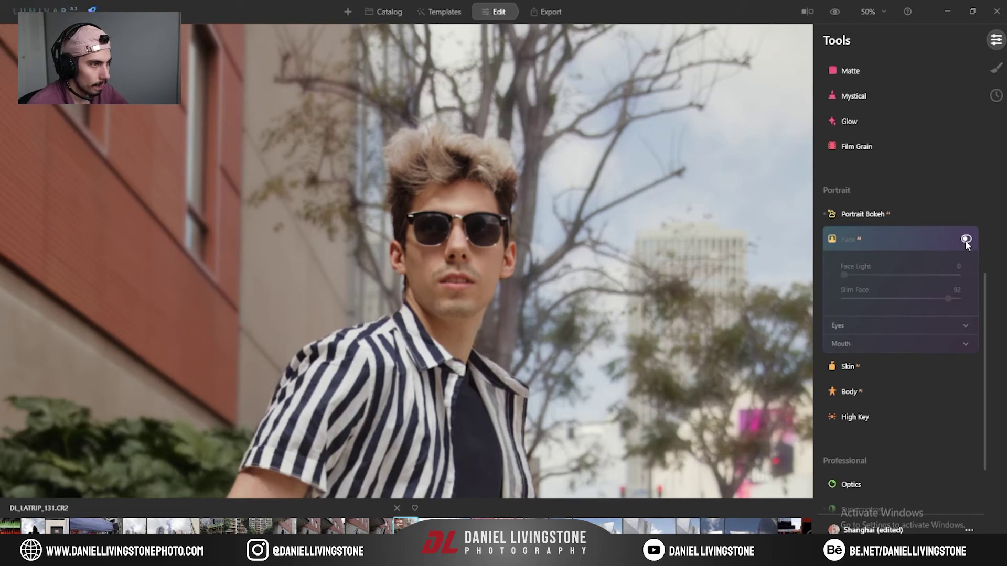
{"action": "left_click", "coordinate": [965, 241]}
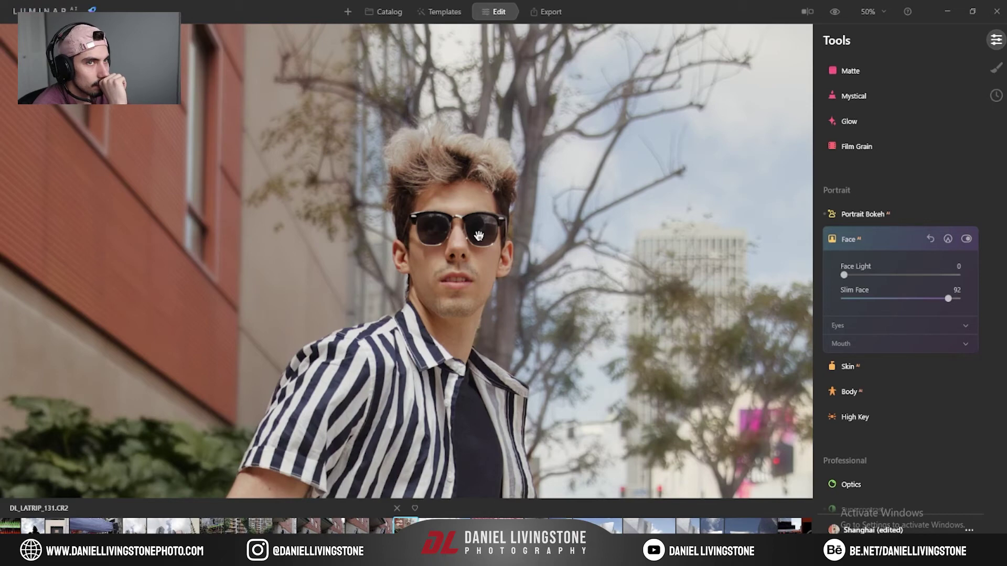
{"action": "left_click_drag", "start_coordinate": [950, 298], "coordinate": [534, 297]}
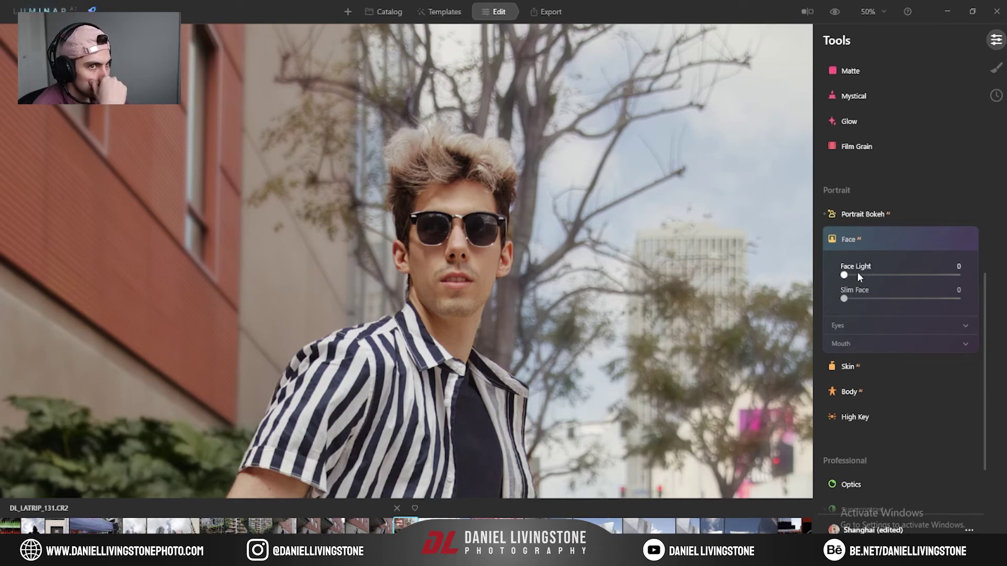
Open Task Manager to check how much CPU and memory Luminar AI uses, and minimise it.
{"action": "key", "text": "super"}
{"action": "type", "text": "task"}
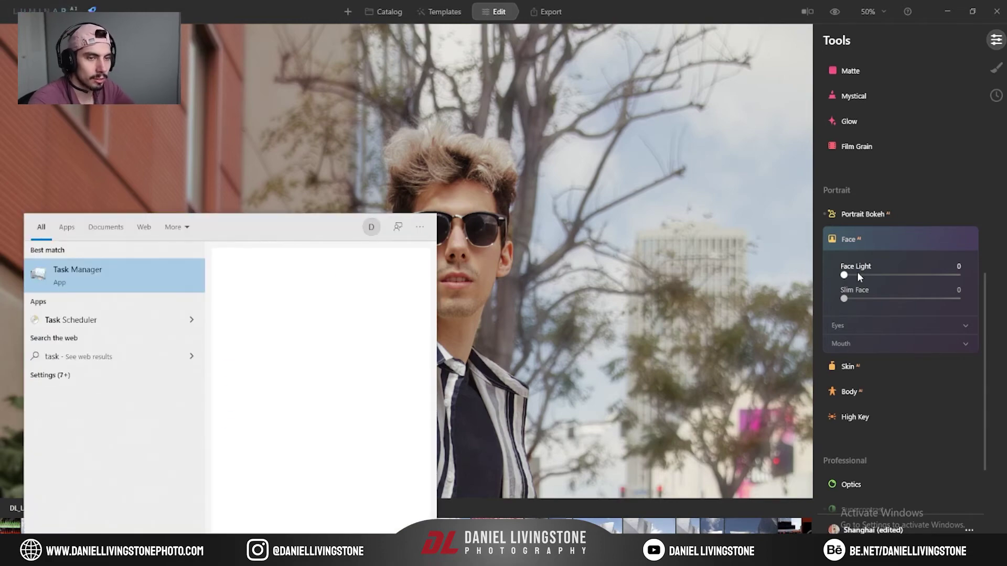
{"action": "key", "text": "Return"}
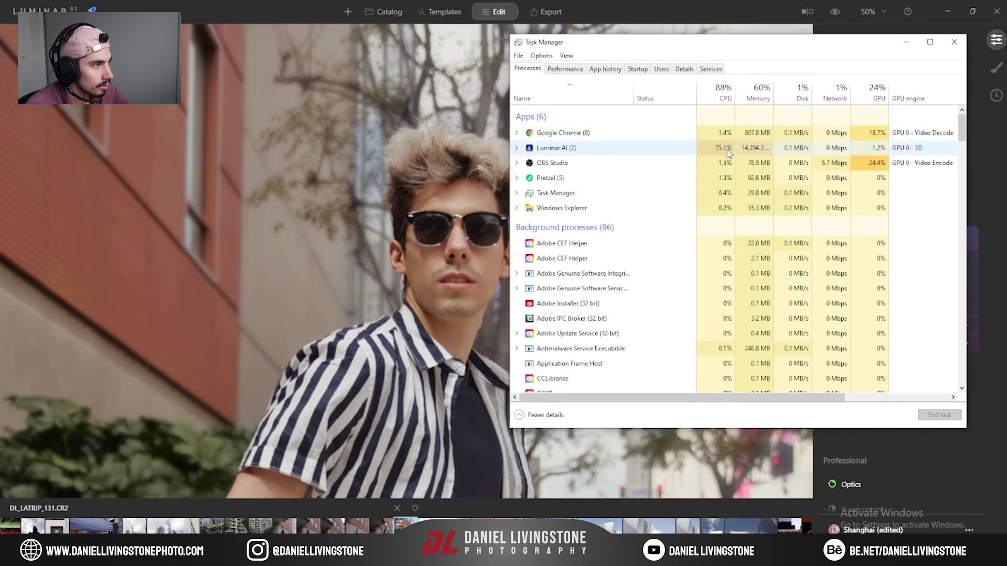
{"action": "left_click_drag", "start_coordinate": [740, 51], "coordinate": [696, 52]}
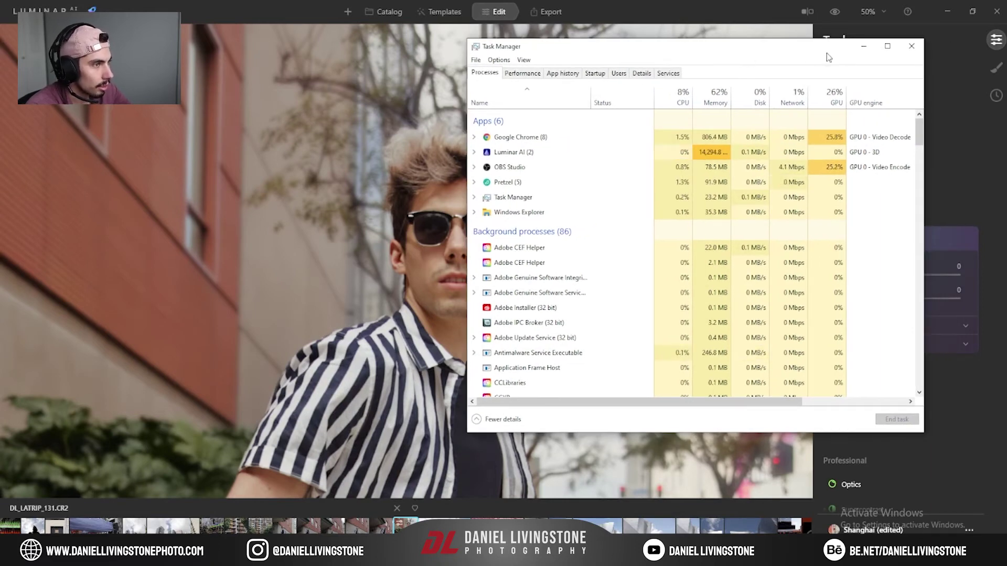
{"action": "left_click", "coordinate": [867, 51]}
Set Face Light to 100 and compare the portrait with and without the Face AI effect.
{"action": "left_click_drag", "start_coordinate": [841, 278], "coordinate": [861, 277]}
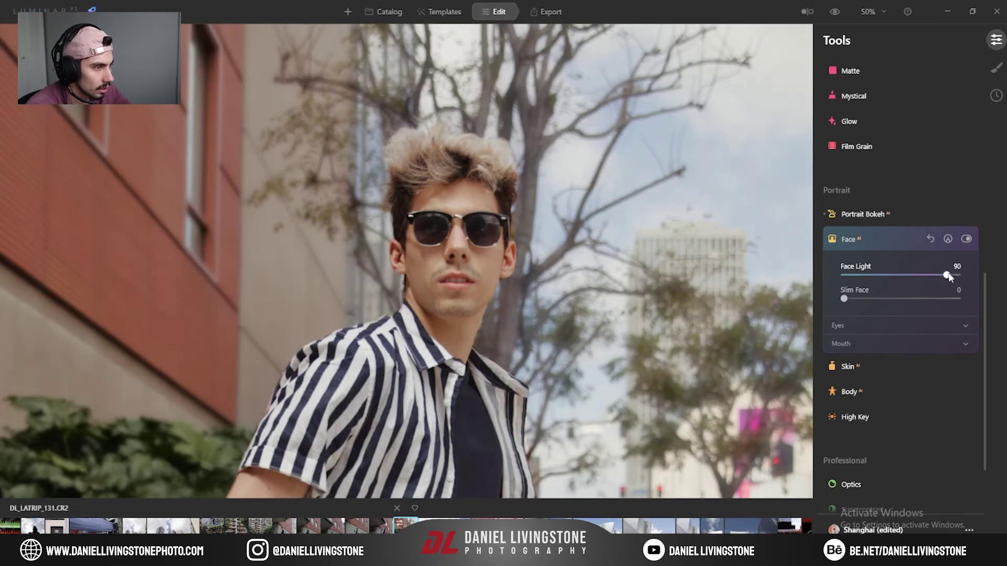
{"action": "left_click_drag", "start_coordinate": [948, 276], "coordinate": [814, 273]}
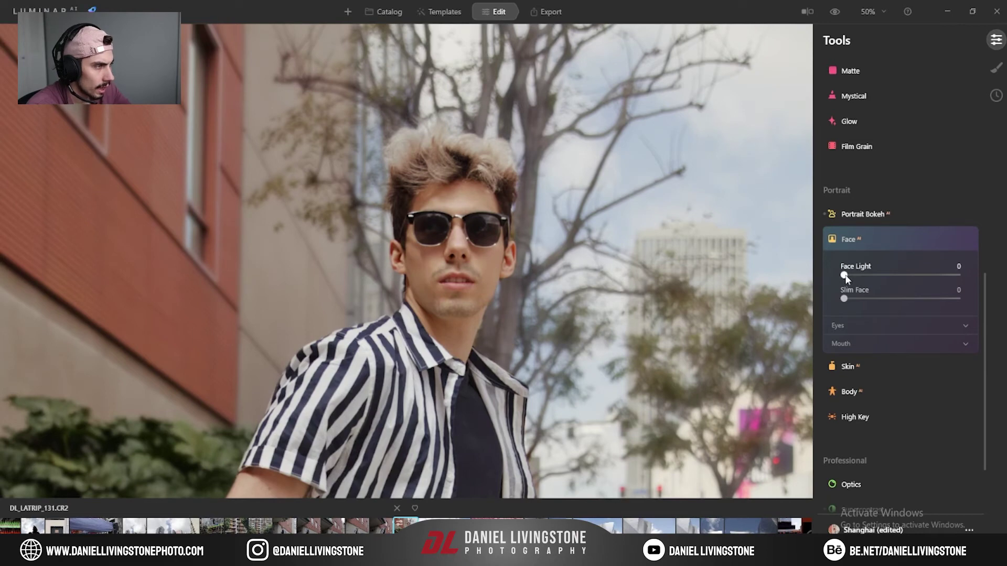
{"action": "left_click_drag", "start_coordinate": [845, 276], "coordinate": [910, 282]}
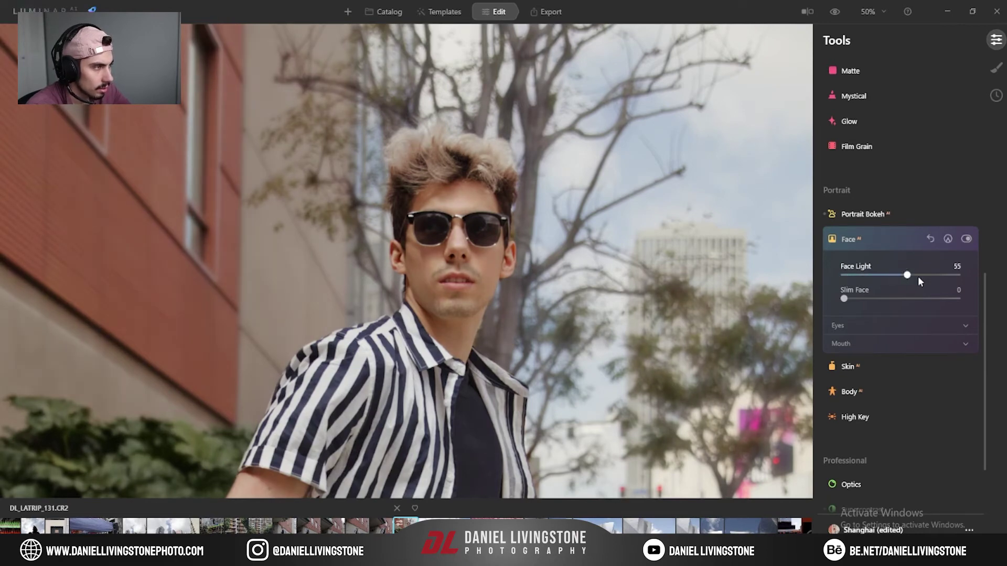
{"action": "left_click", "coordinate": [966, 240]}
{"action": "left_click", "coordinate": [966, 240]}
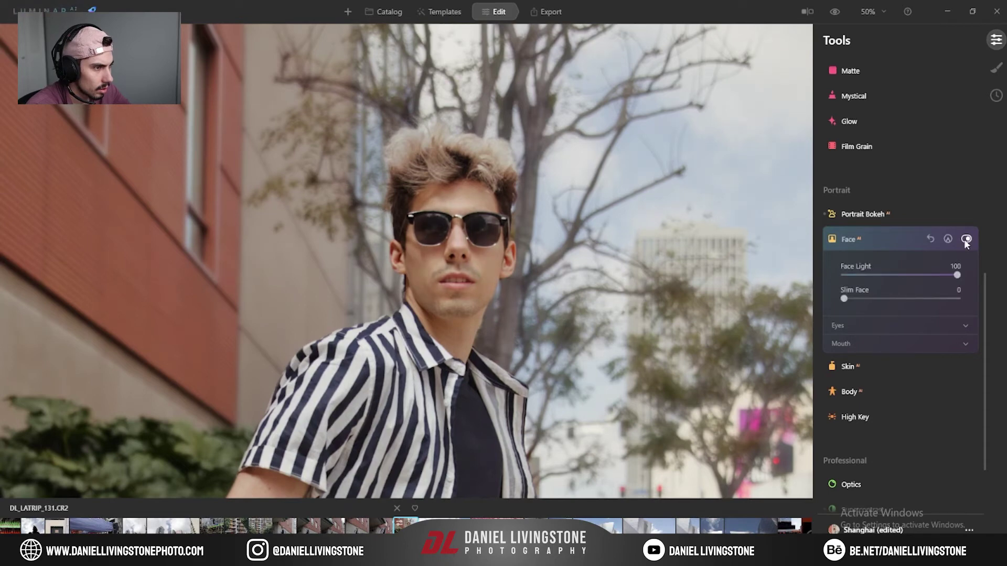
{"action": "left_click", "coordinate": [966, 240]}
{"action": "left_click", "coordinate": [966, 240]}
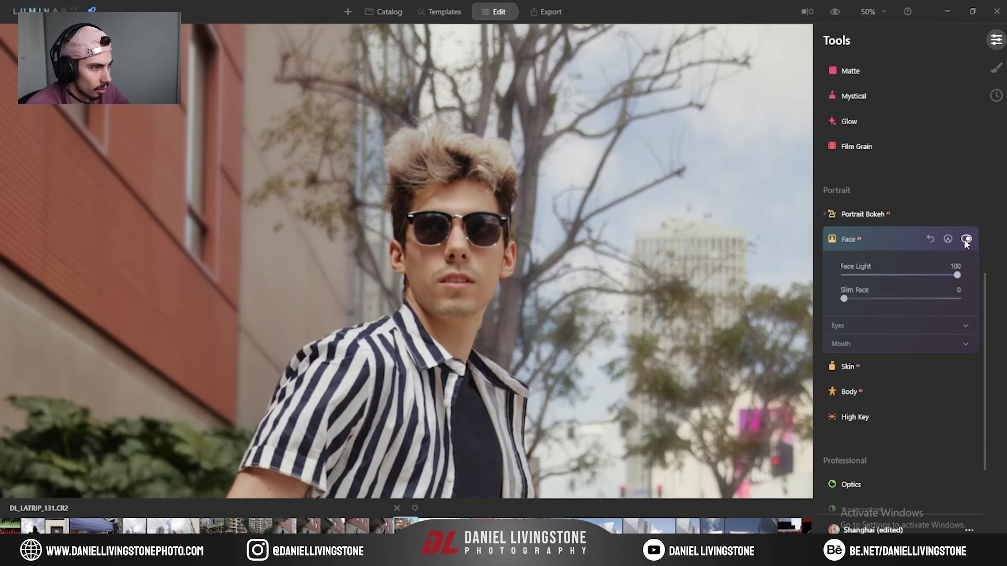
Set the mouth's Lips Saturation to 51, Lips Redness to 20, Lips Darkening to 35 and Teeth Whitening to 89.
{"action": "left_click", "coordinate": [882, 325]}
{"action": "left_click", "coordinate": [929, 269]}
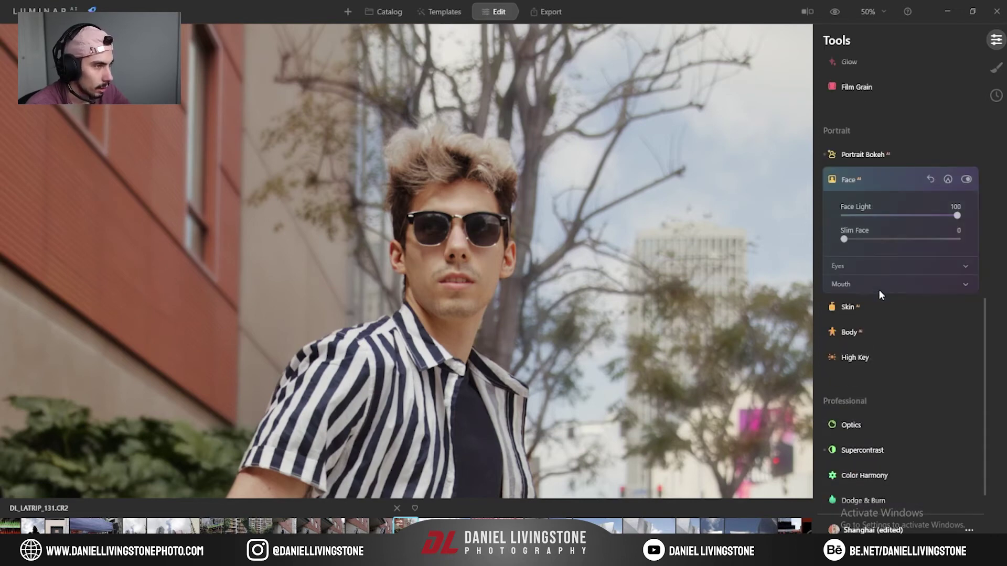
{"action": "left_click", "coordinate": [888, 285]}
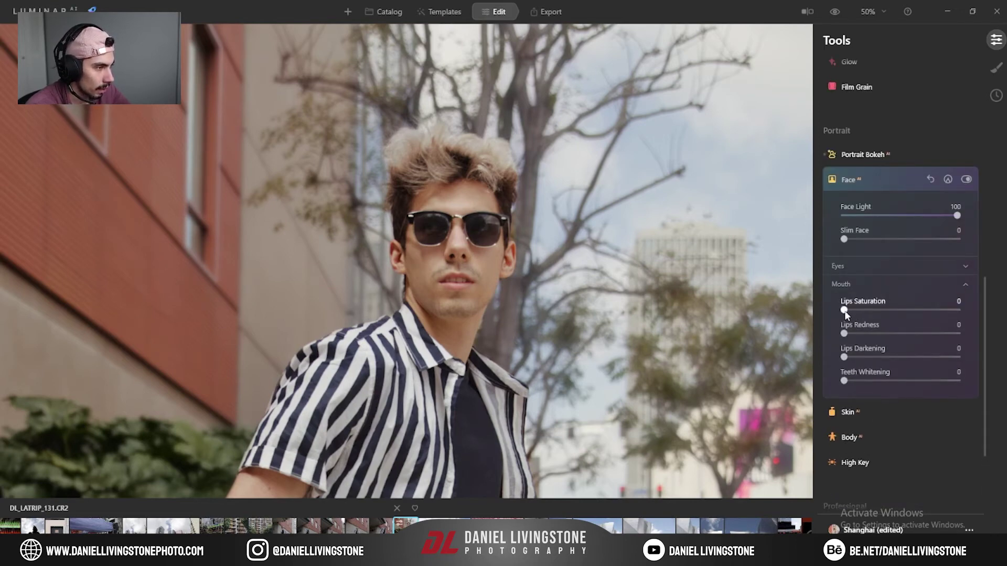
{"action": "left_click_drag", "start_coordinate": [844, 311], "coordinate": [902, 310]}
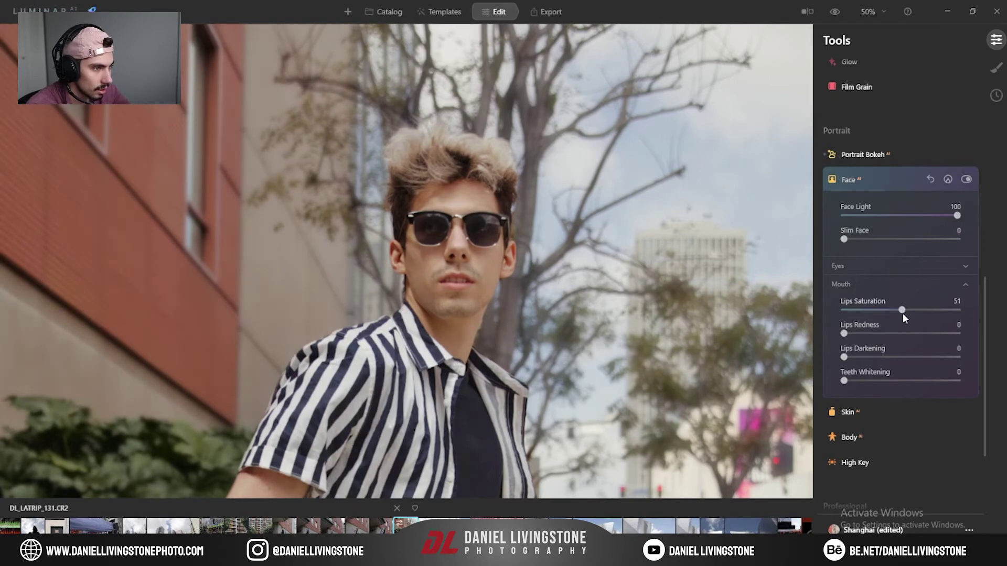
{"action": "left_click", "coordinate": [966, 180]}
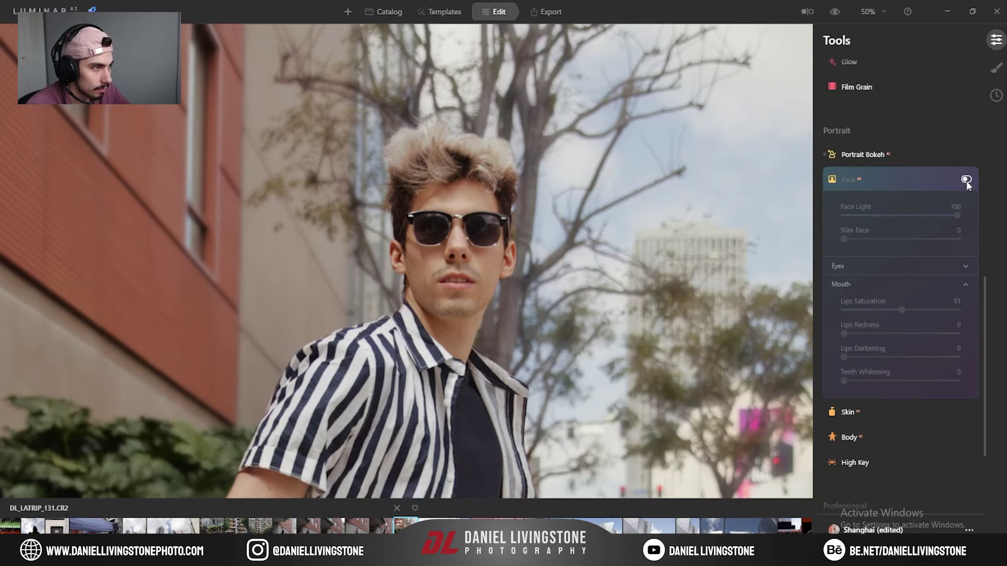
{"action": "left_click", "coordinate": [966, 180]}
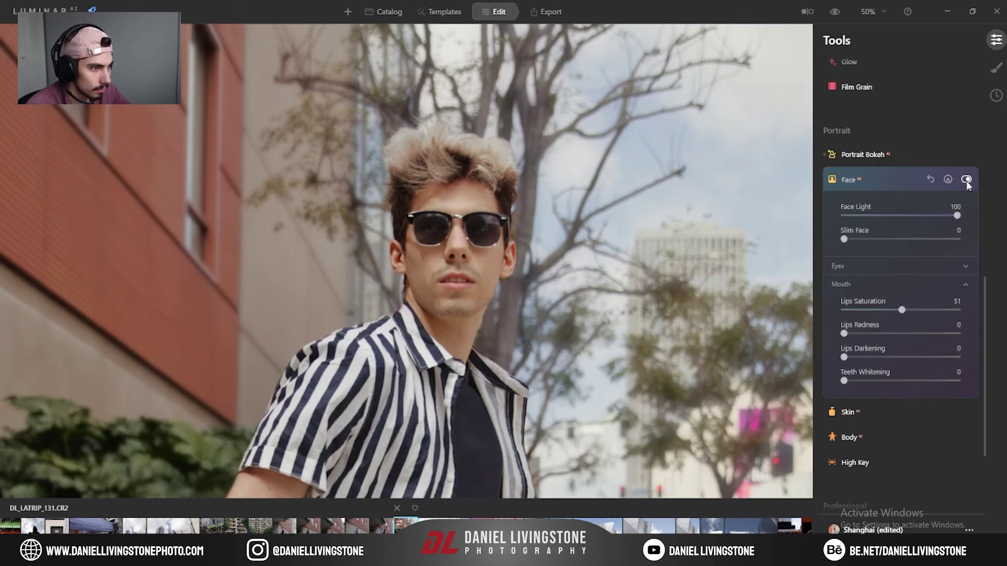
{"action": "left_click_drag", "start_coordinate": [846, 336], "coordinate": [944, 384]}
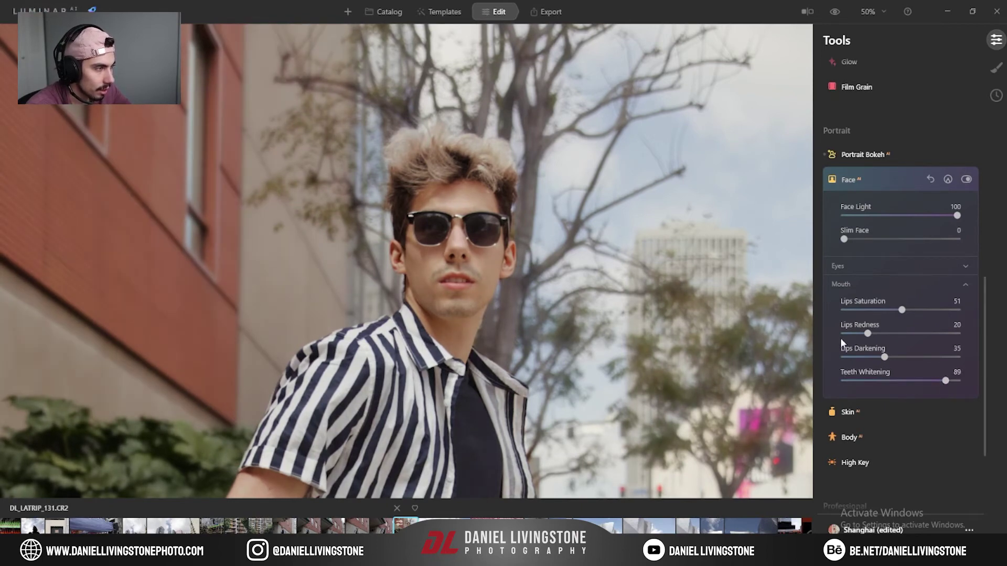
Look at the Skin AI settings and fit the whole portrait in the view.
{"action": "scroll", "coordinate": [840, 338], "scroll_direction": "down", "scroll_amount": 2}
{"action": "scroll", "coordinate": [824, 273], "scroll_direction": "down", "scroll_amount": 1}
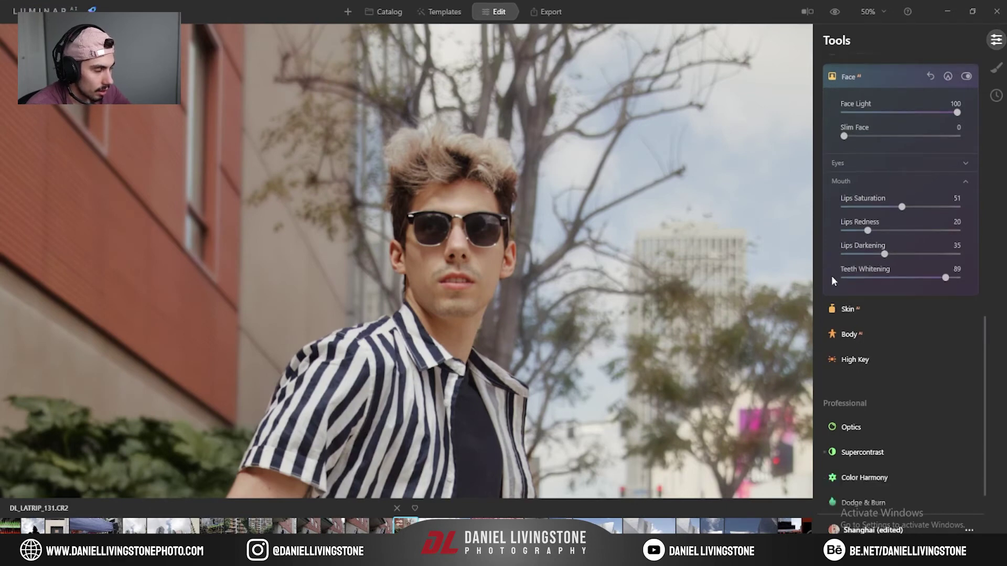
{"action": "left_click", "coordinate": [855, 311]}
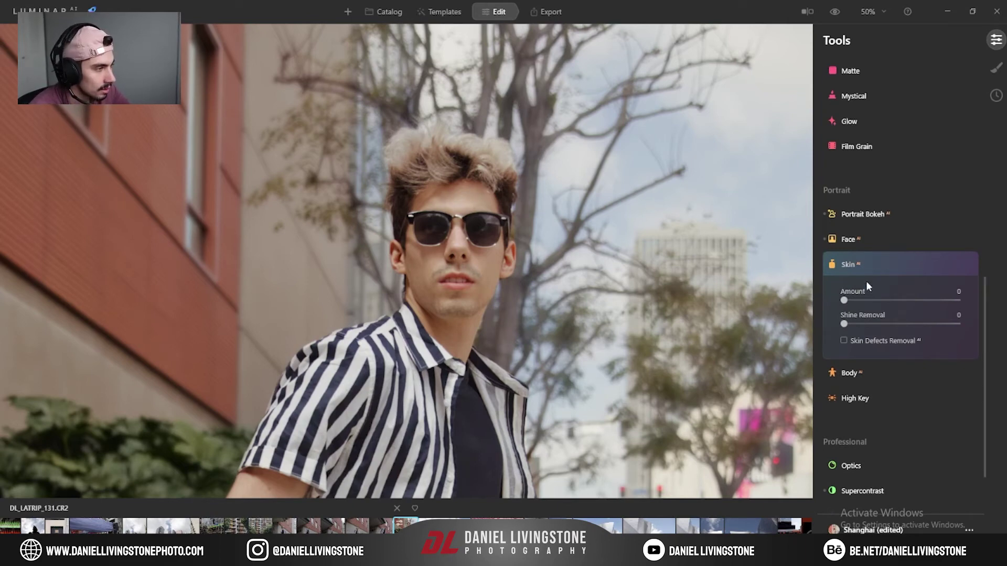
{"action": "left_click", "coordinate": [872, 264]}
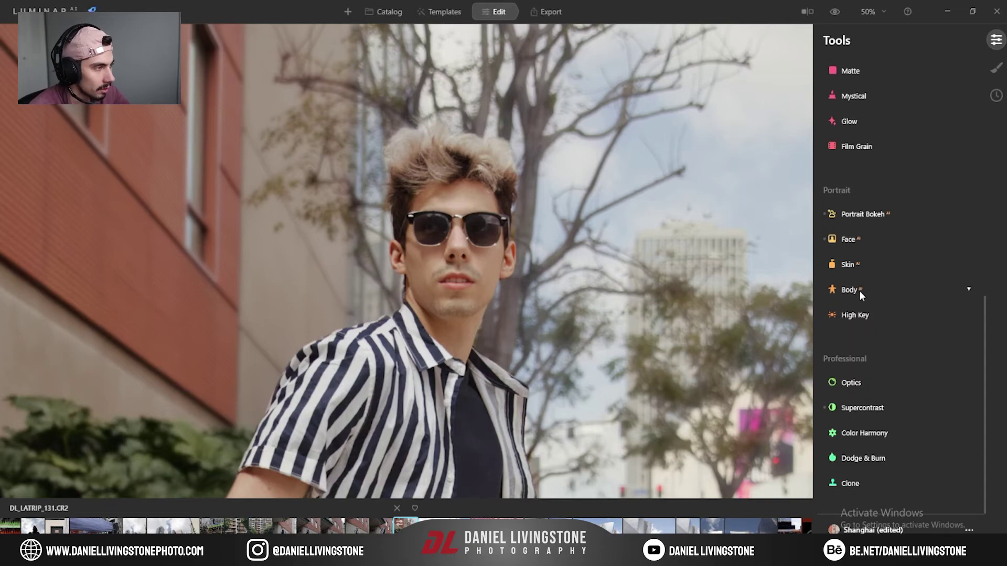
{"action": "key", "text": "ctrl+0"}
{"action": "left_click", "coordinate": [849, 265]}
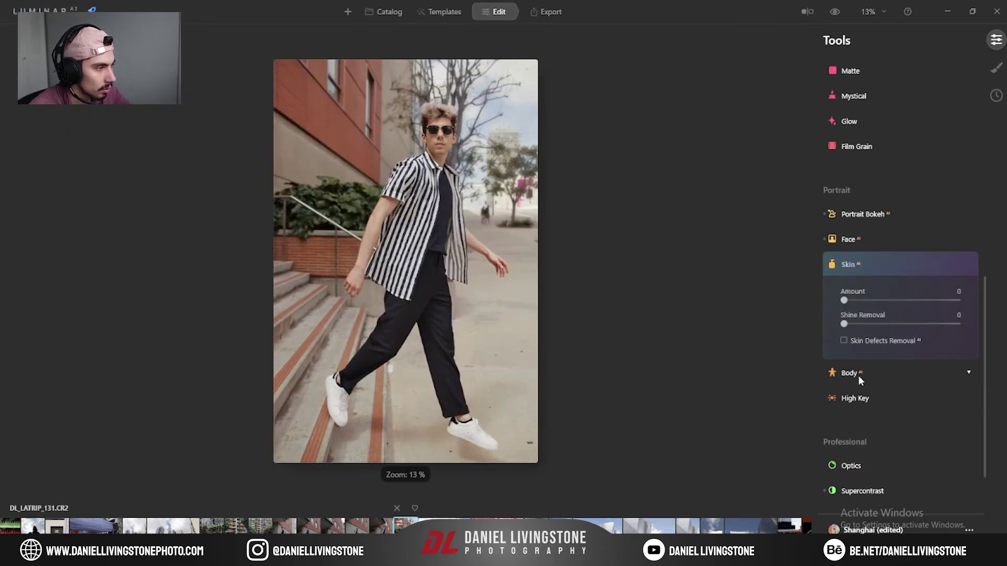
Set the Body AI Shape to 100 and compare the portrait with and without the effect.
{"action": "left_click", "coordinate": [858, 375]}
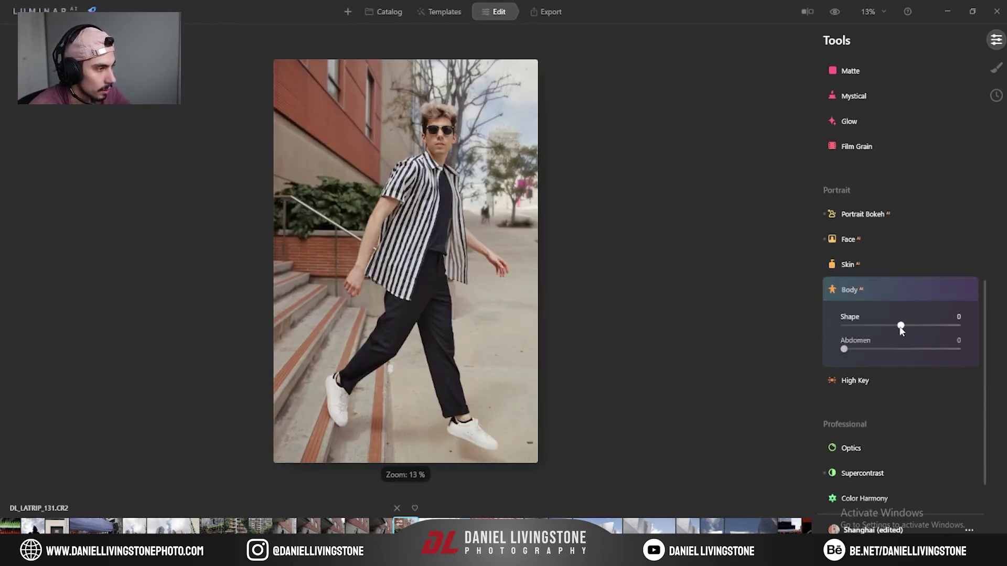
{"action": "left_click_drag", "start_coordinate": [909, 327], "coordinate": [978, 328]}
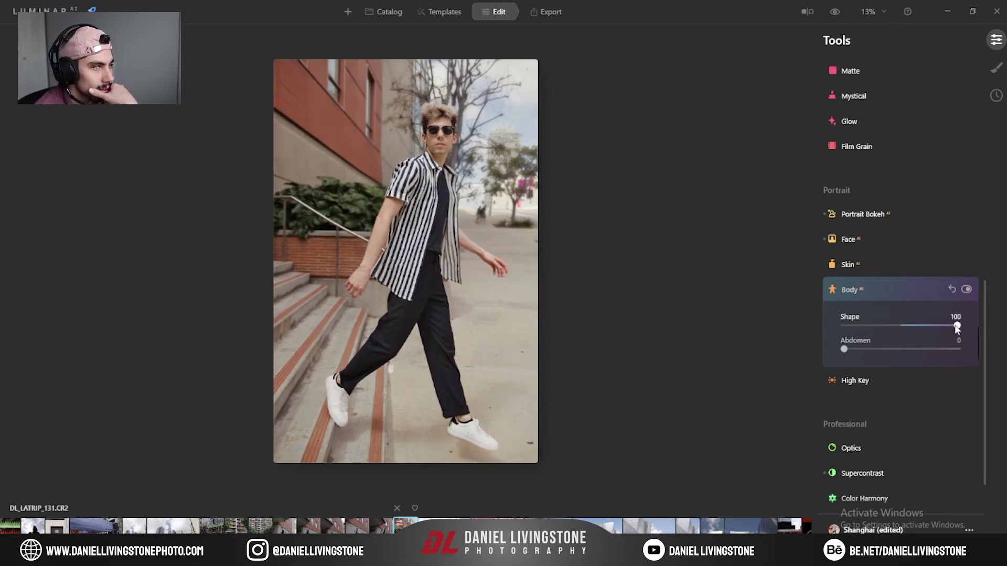
{"action": "left_click", "coordinate": [966, 289]}
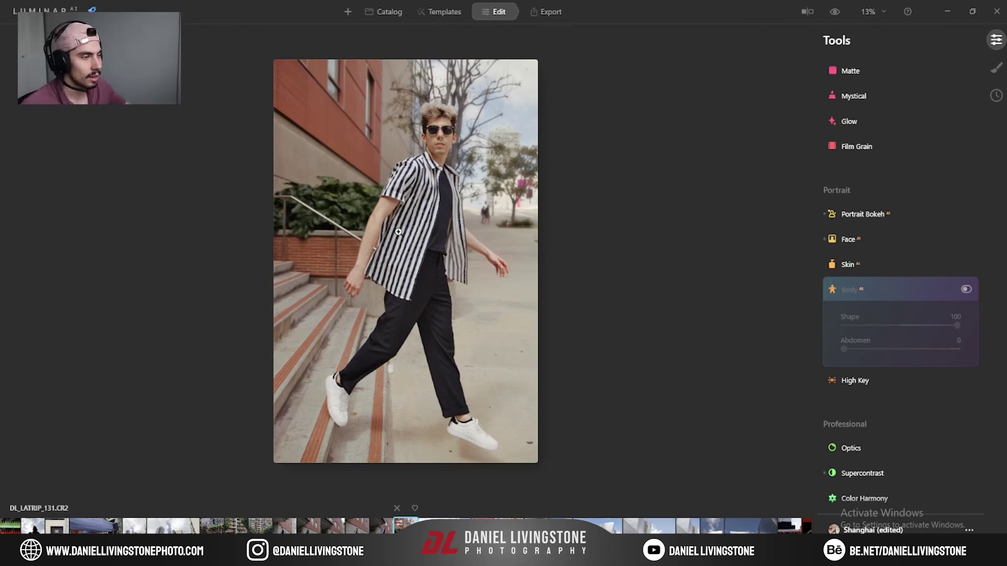
{"action": "left_click", "coordinate": [965, 289]}
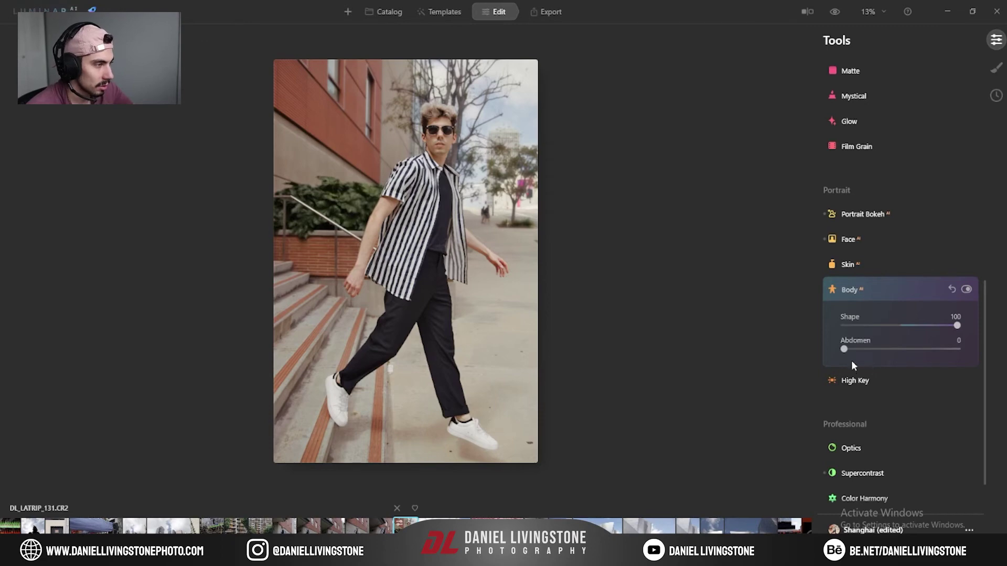
Try Abdomen at 100 in Body AI, and return both Shape and Abdomen to 0.
{"action": "left_click_drag", "start_coordinate": [844, 349], "coordinate": [916, 358]}
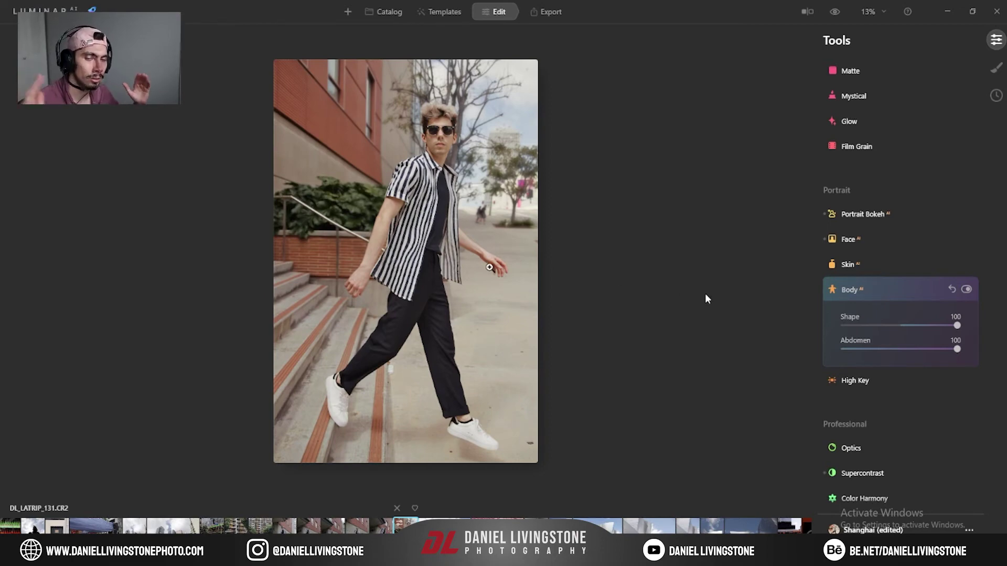
{"action": "double_click", "coordinate": [957, 326]}
{"action": "double_click", "coordinate": [957, 349]}
{"action": "left_click", "coordinate": [902, 291]}
Set the High Key Amount to 63 and compare the portrait with and without the effect several times.
{"action": "left_click", "coordinate": [875, 316]}
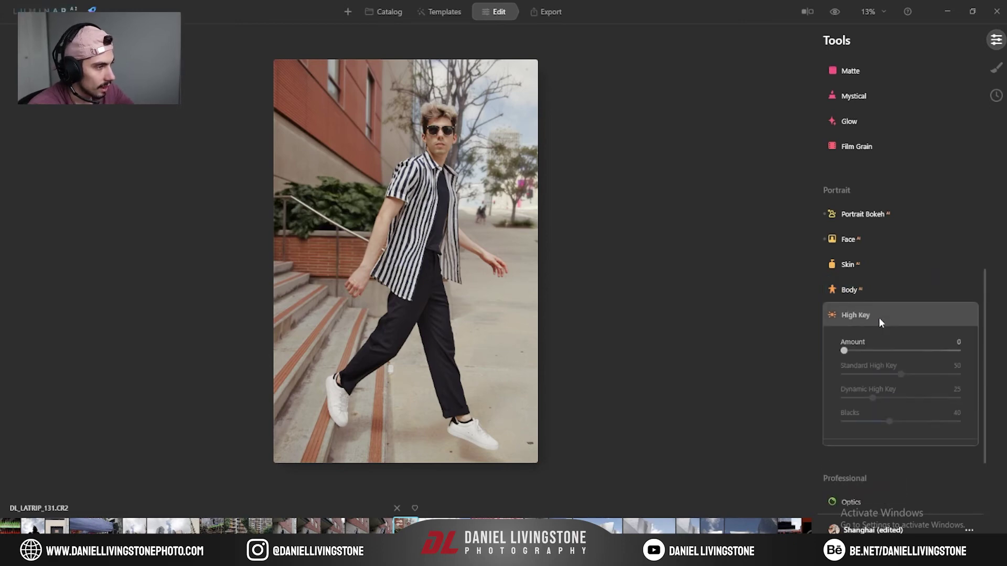
{"action": "left_click_drag", "start_coordinate": [845, 351], "coordinate": [919, 354]}
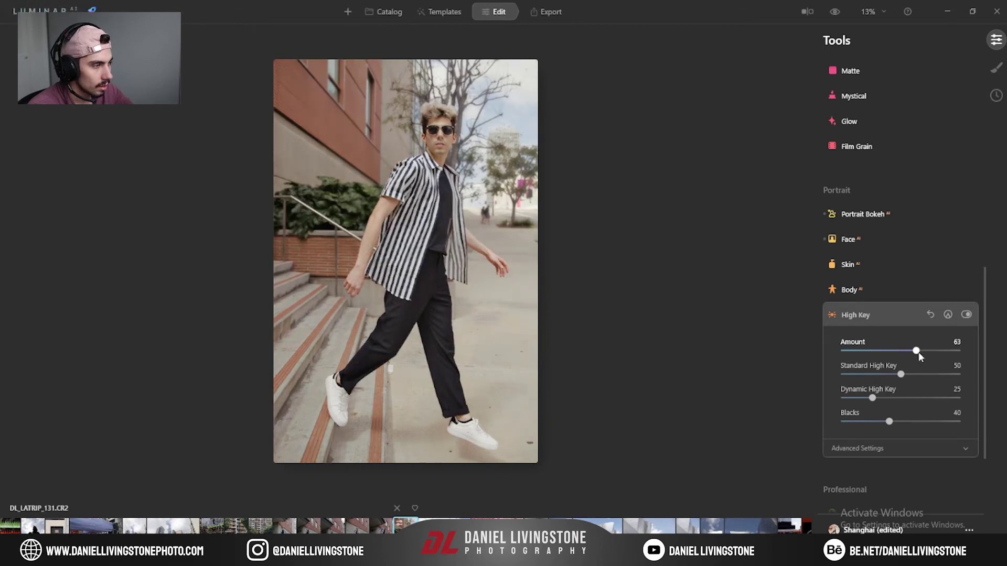
{"action": "left_click", "coordinate": [966, 316]}
{"action": "left_click", "coordinate": [966, 316]}
{"action": "left_click", "coordinate": [966, 315]}
{"action": "left_click", "coordinate": [965, 316]}
{"action": "left_click", "coordinate": [966, 315]}
{"action": "left_click", "coordinate": [965, 315]}
Set Dynamic High Key to 86, Standard High Key to 80 and Blacks to 0.
{"action": "left_click_drag", "start_coordinate": [872, 397], "coordinate": [923, 398]}
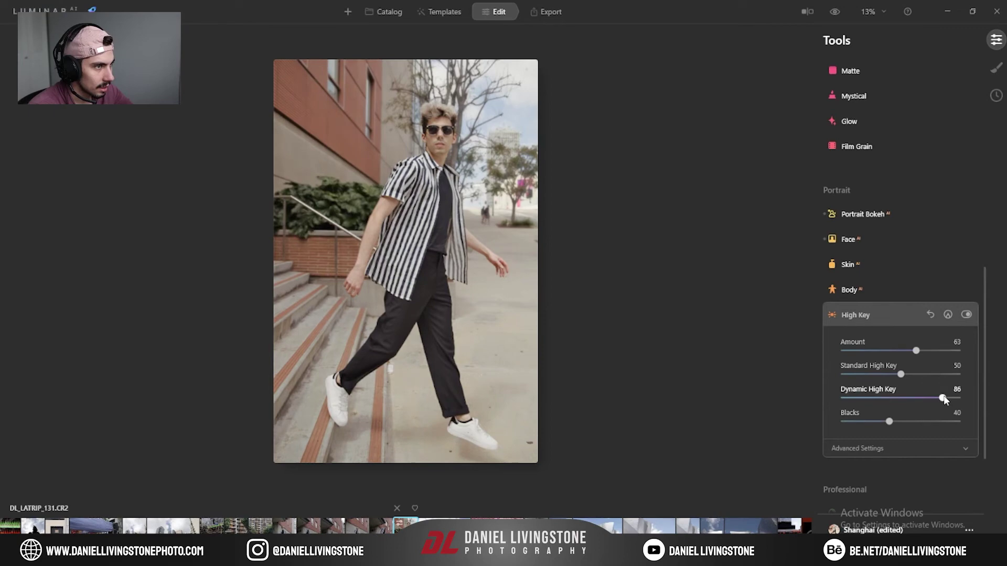
{"action": "left_click_drag", "start_coordinate": [926, 375], "coordinate": [936, 376]}
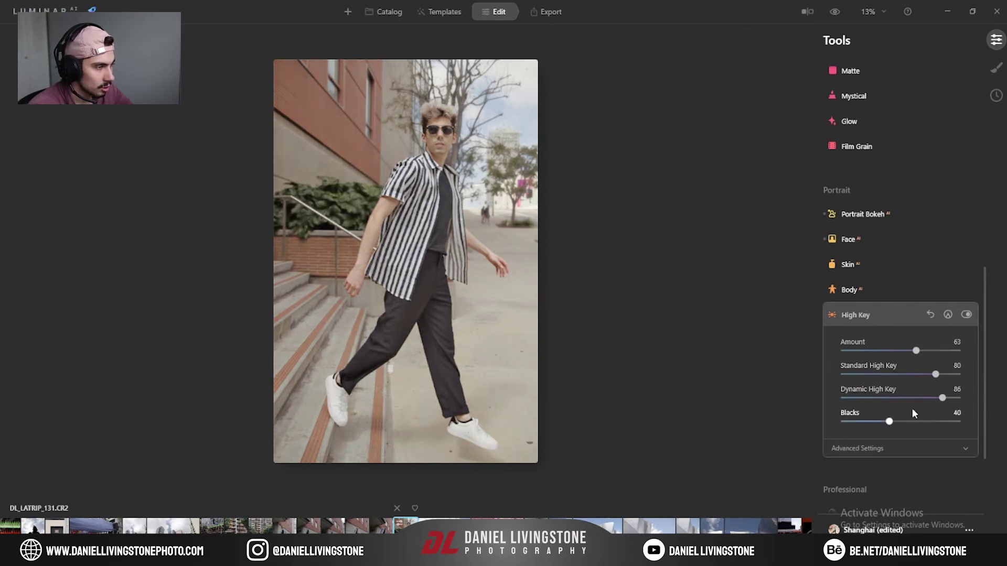
{"action": "left_click_drag", "start_coordinate": [887, 423], "coordinate": [839, 423]}
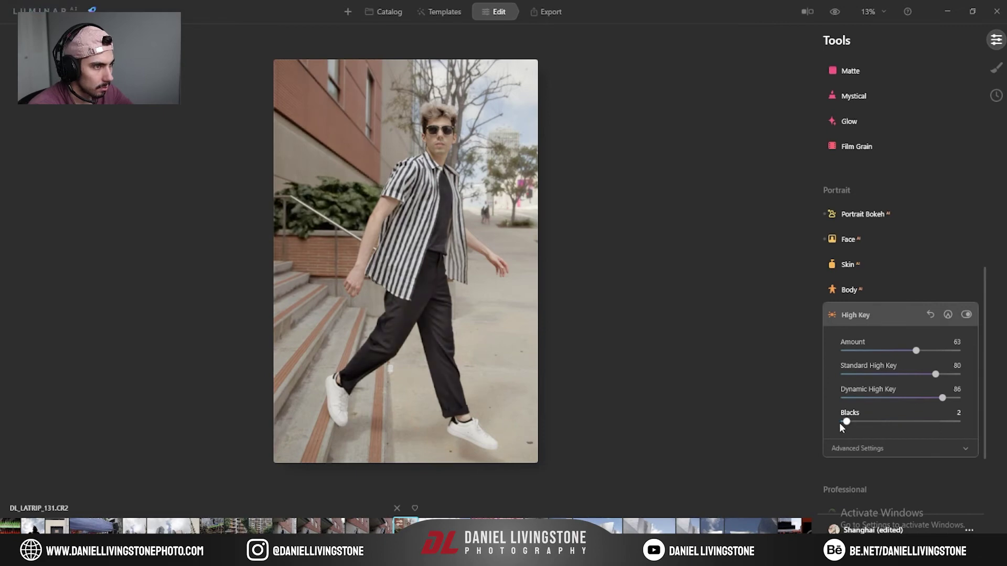
Reduce the High Key Amount to 24, compare the effect on and off, and reset the High Key tool.
{"action": "left_click_drag", "start_coordinate": [917, 350], "coordinate": [872, 350]}
{"action": "left_click", "coordinate": [966, 315]}
{"action": "left_click", "coordinate": [966, 315]}
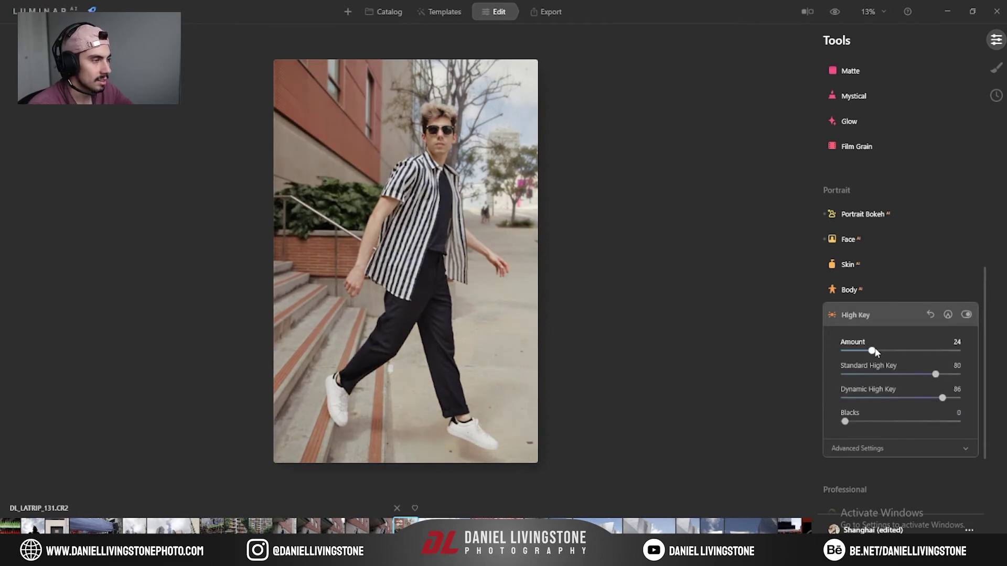
{"action": "left_click", "coordinate": [896, 317]}
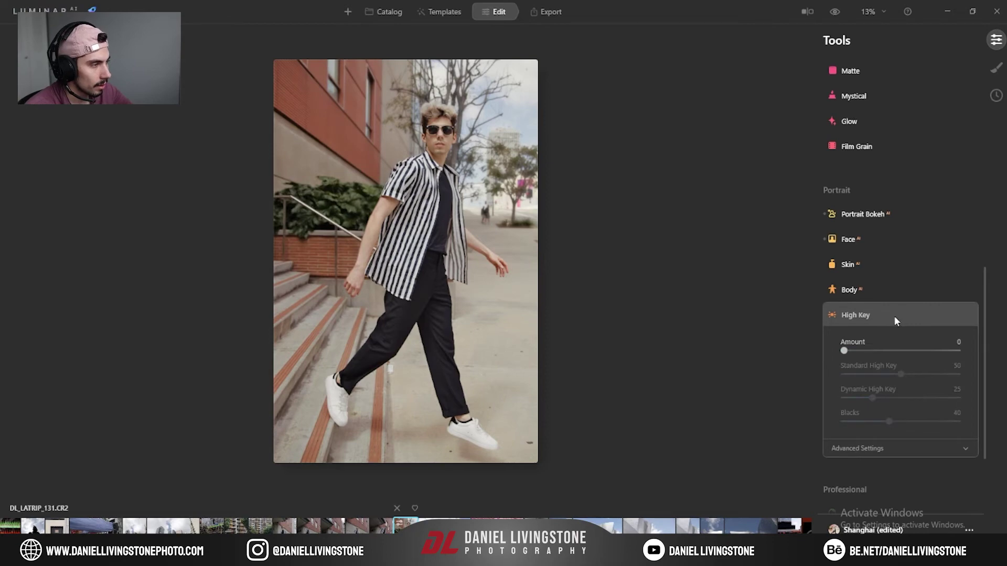
Inspect the face and the two pedestrians in the background at 100% zoom.
{"action": "double_click", "coordinate": [426, 122]}
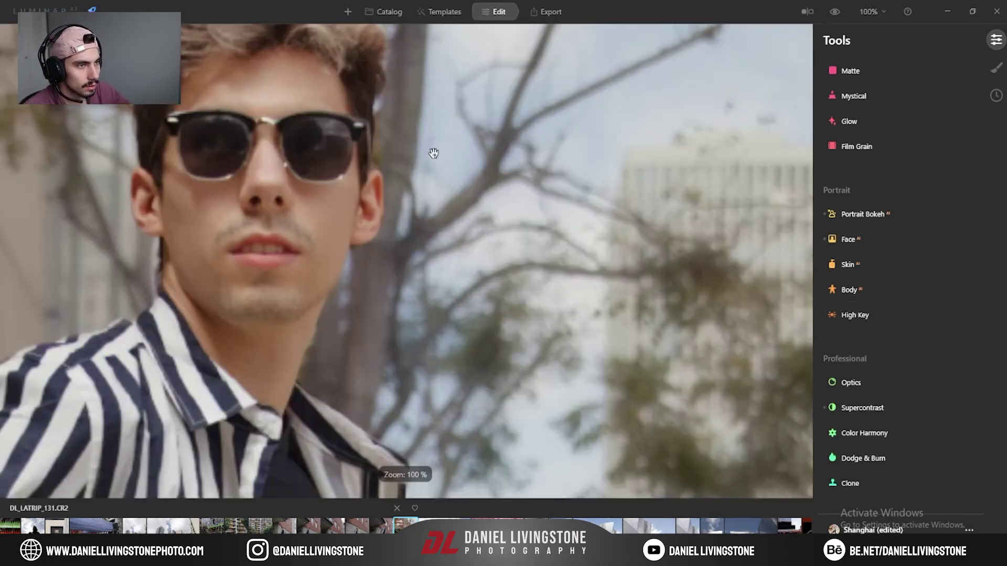
{"action": "double_click", "coordinate": [407, 144]}
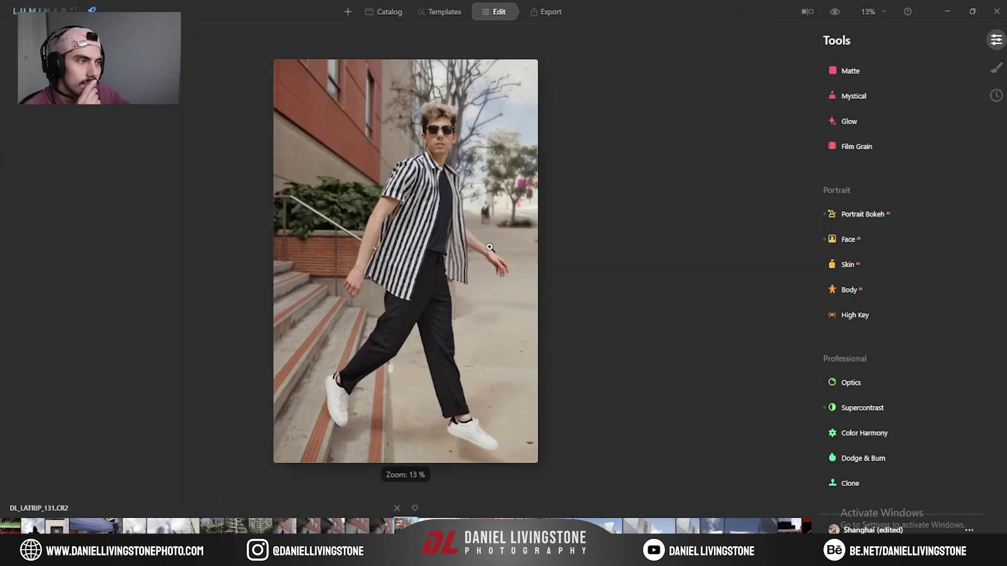
{"action": "left_click", "coordinate": [488, 219]}
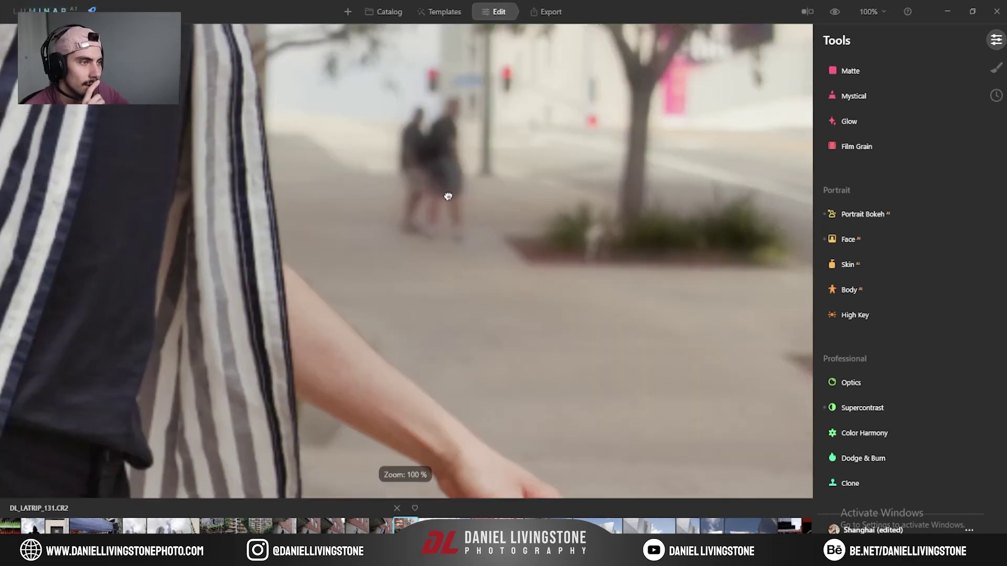
Look through the whole list of editing tools for one that can remove the background pedestrians.
{"action": "scroll", "coordinate": [904, 330], "scroll_direction": "up", "scroll_amount": 10}
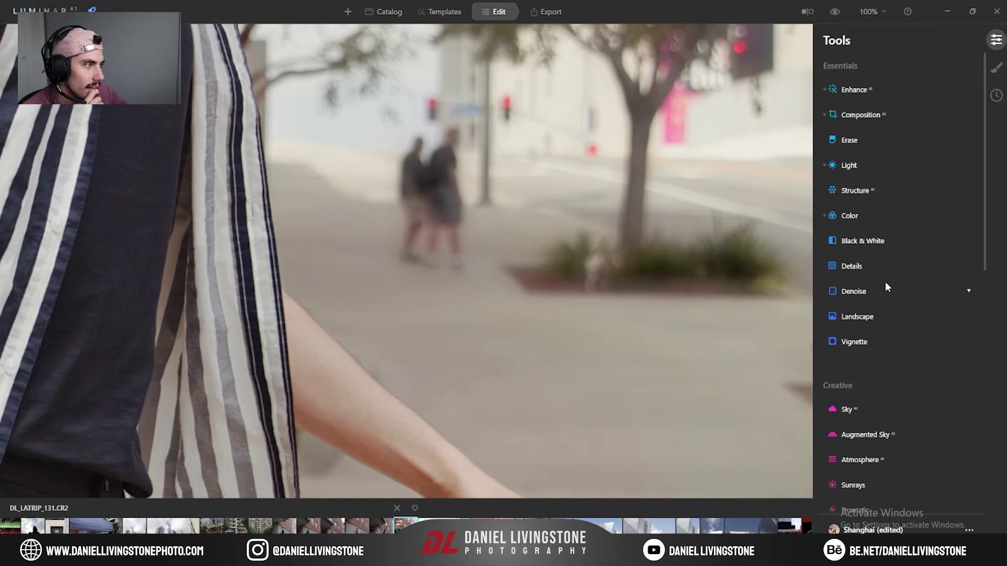
{"action": "scroll", "coordinate": [886, 287], "scroll_direction": "down", "scroll_amount": 3}
{"action": "scroll", "coordinate": [885, 281], "scroll_direction": "down", "scroll_amount": 5}
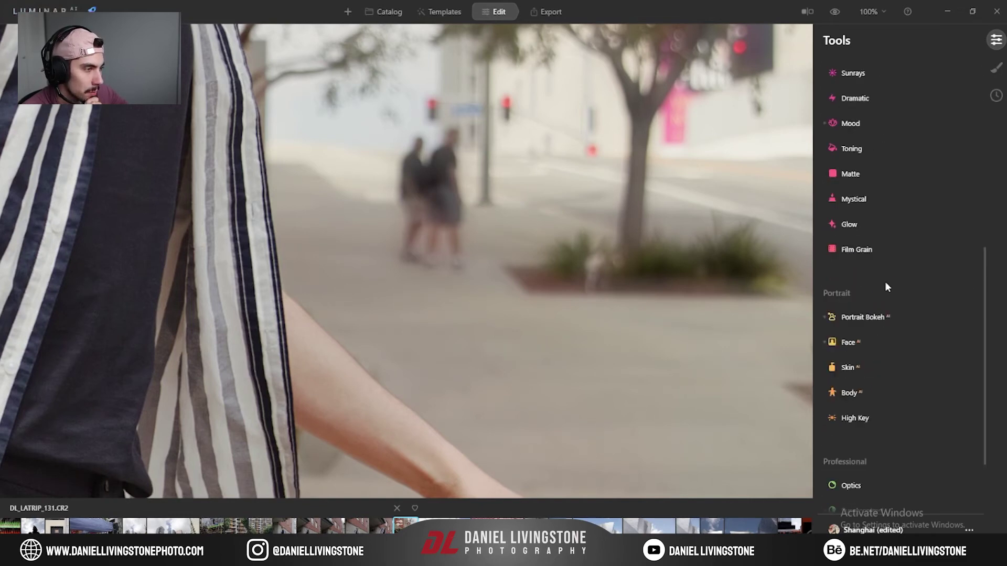
{"action": "scroll", "coordinate": [885, 284], "scroll_direction": "down", "scroll_amount": 2}
{"action": "scroll", "coordinate": [881, 418], "scroll_direction": "up", "scroll_amount": 1}
{"action": "scroll", "coordinate": [892, 419], "scroll_direction": "down", "scroll_amount": 1}
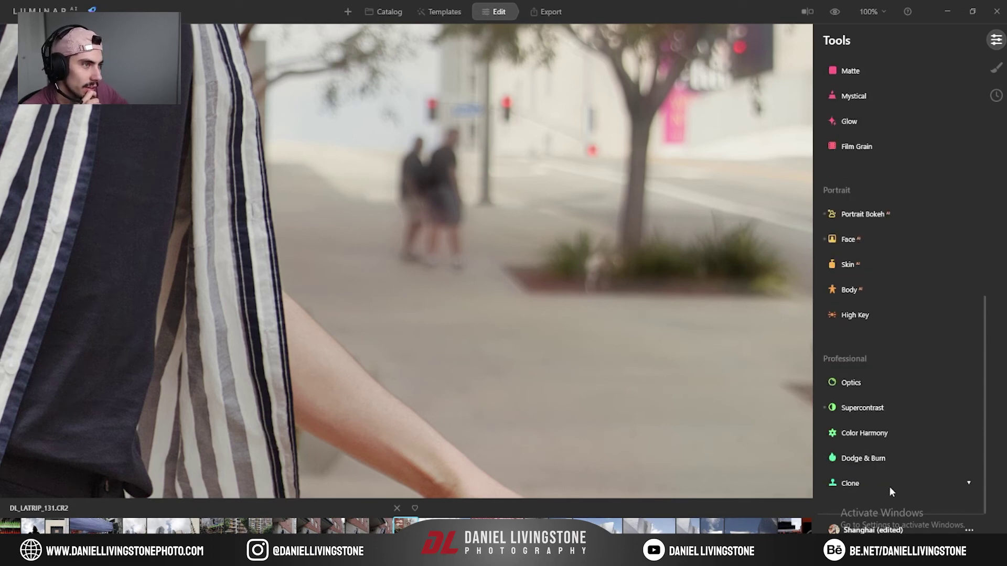
{"action": "scroll", "coordinate": [890, 461], "scroll_direction": "up", "scroll_amount": 8}
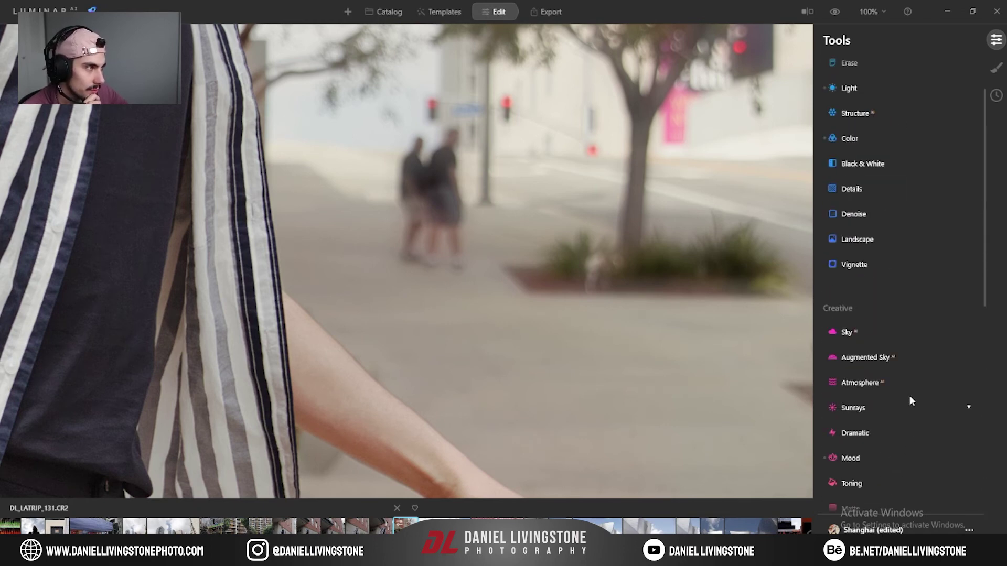
{"action": "scroll", "coordinate": [898, 400], "scroll_direction": "up", "scroll_amount": 2}
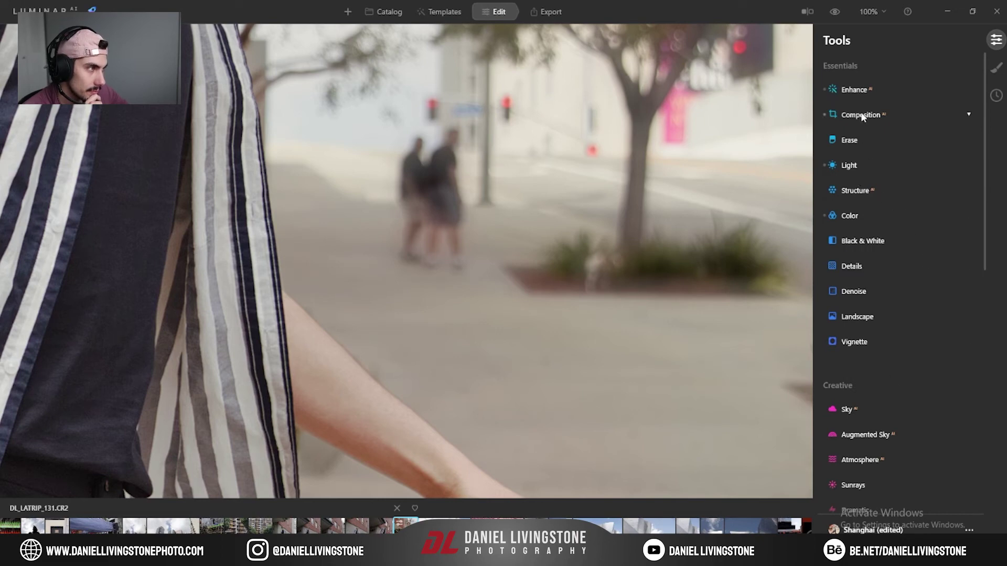
{"action": "left_click", "coordinate": [863, 192]}
{"action": "left_click", "coordinate": [863, 192]}
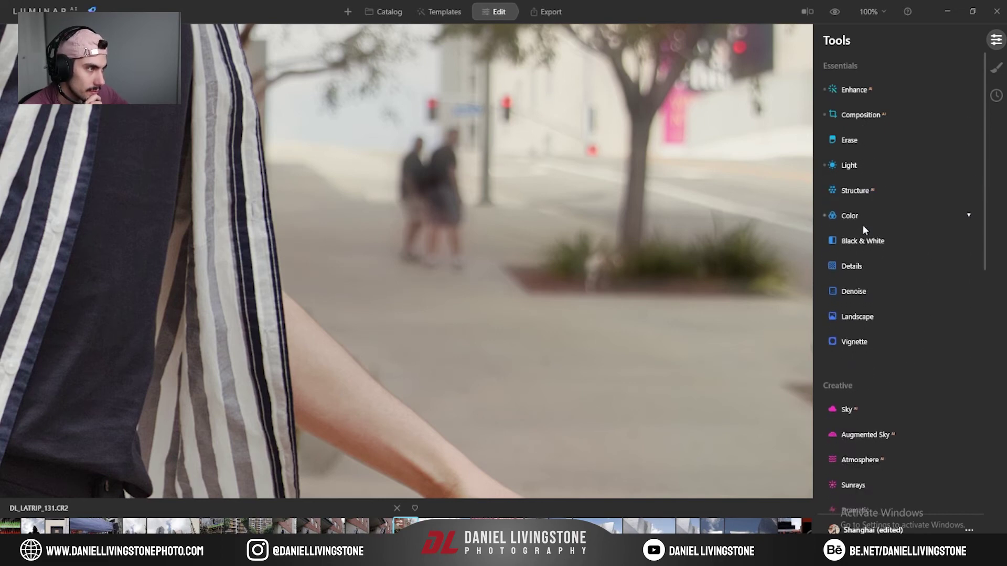
{"action": "left_click", "coordinate": [850, 266]}
{"action": "left_click", "coordinate": [850, 264]}
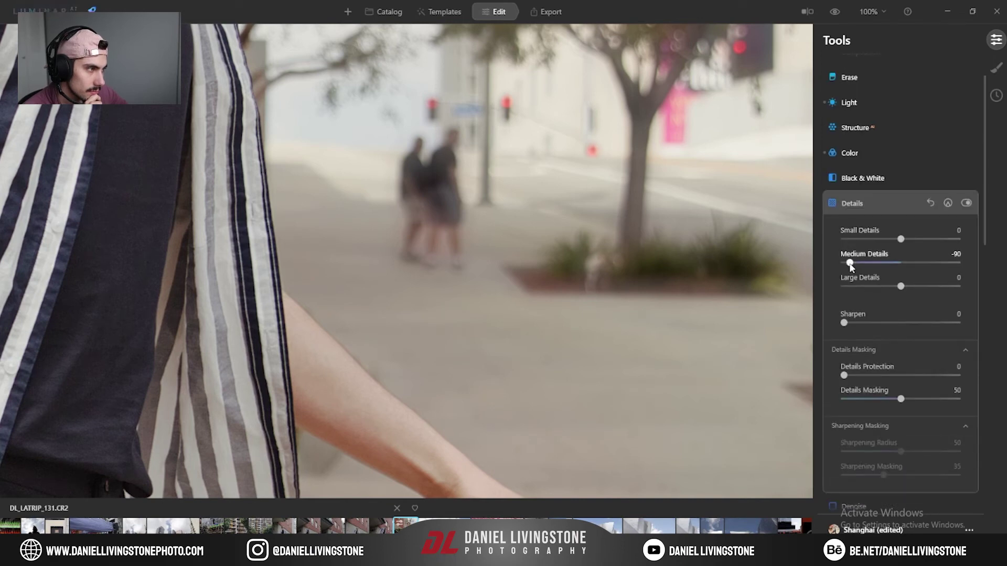
{"action": "left_click", "coordinate": [865, 204]}
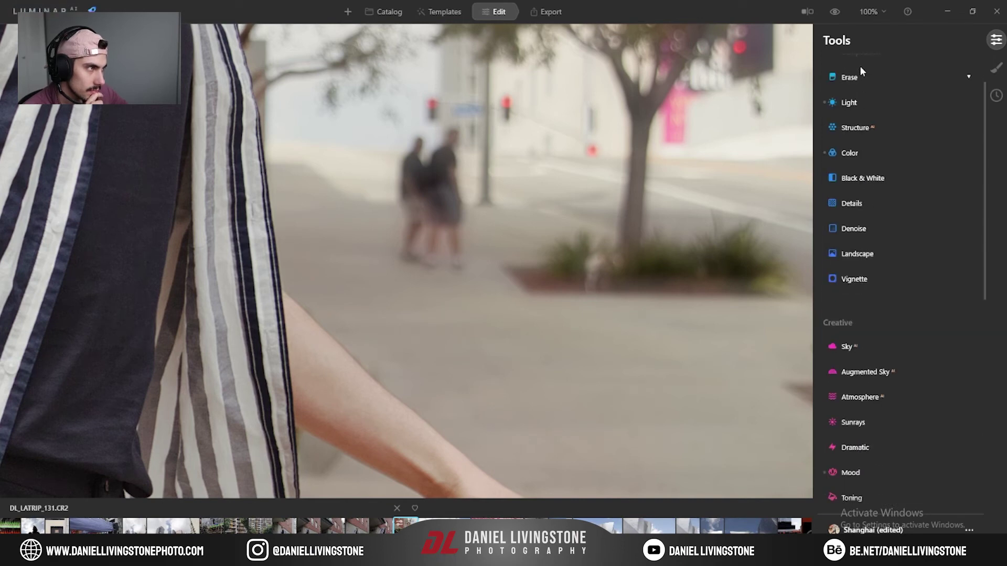
Paint over the two background pedestrians with the Erase tool at brush radius 80 and erase them.
{"action": "scroll", "coordinate": [860, 116], "scroll_direction": "up", "scroll_amount": 2}
{"action": "left_click", "coordinate": [855, 139]}
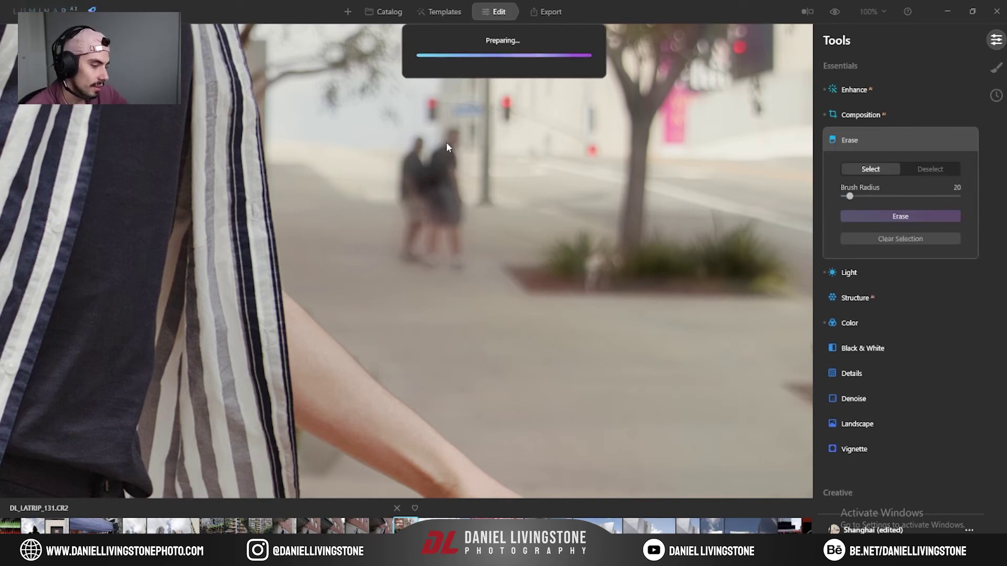
{"action": "key", "text": "bracketright"}
{"action": "key", "text": "bracketright"}
{"action": "key", "text": "bracketright"}
{"action": "key", "text": "bracketright"}
{"action": "key", "text": "bracketright"}
{"action": "key", "text": "bracketright"}
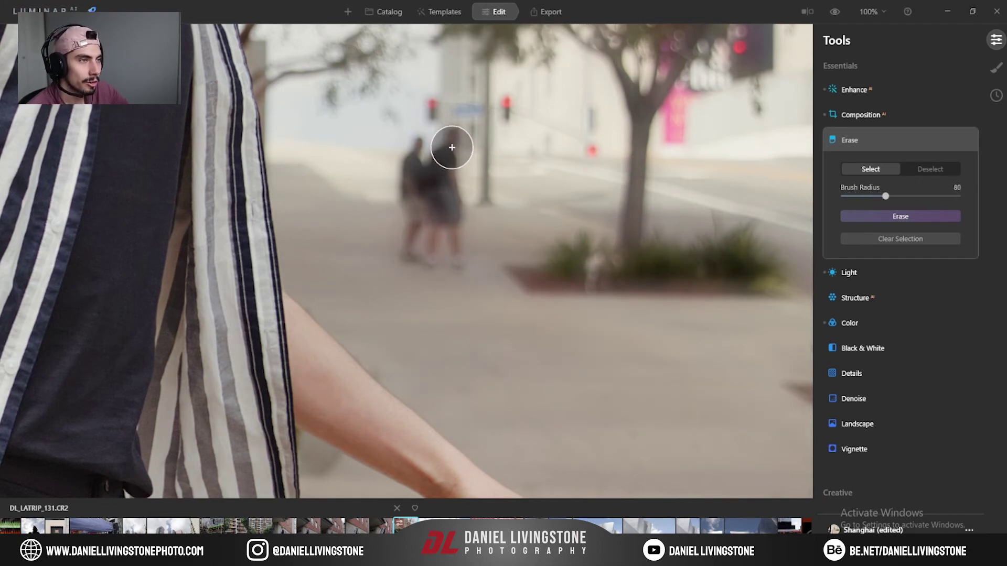
{"action": "mouse_move", "coordinate": [451, 141]}
{"action": "left_mouse_down"}
{"action": "mouse_move", "coordinate": [451, 258]}
{"action": "mouse_move", "coordinate": [427, 258]}
{"action": "mouse_move", "coordinate": [414, 245]}
{"action": "mouse_move", "coordinate": [423, 213]}
{"action": "mouse_move", "coordinate": [412, 162]}
{"action": "mouse_move", "coordinate": [423, 152]}
{"action": "left_mouse_up"}
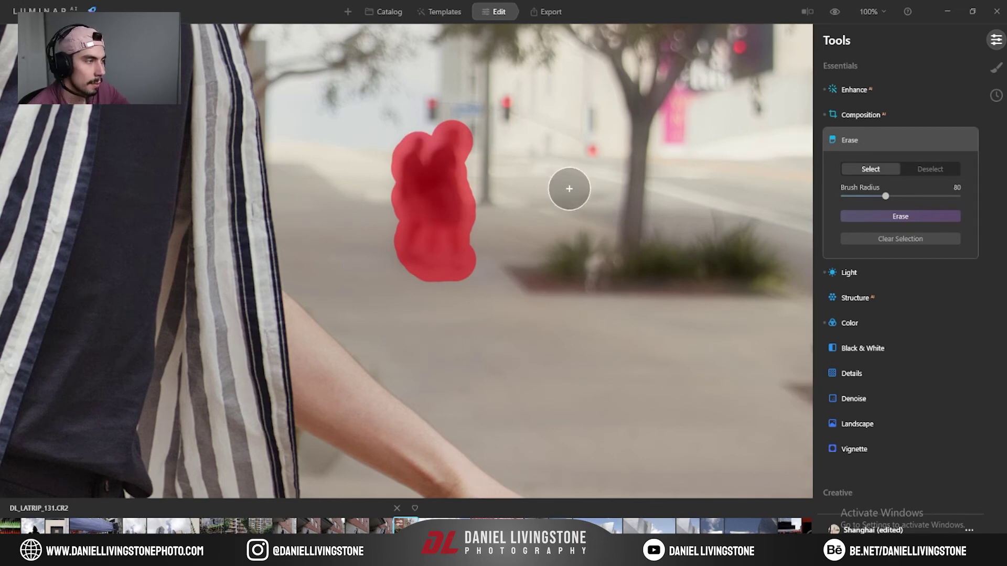
{"action": "left_click", "coordinate": [875, 213]}
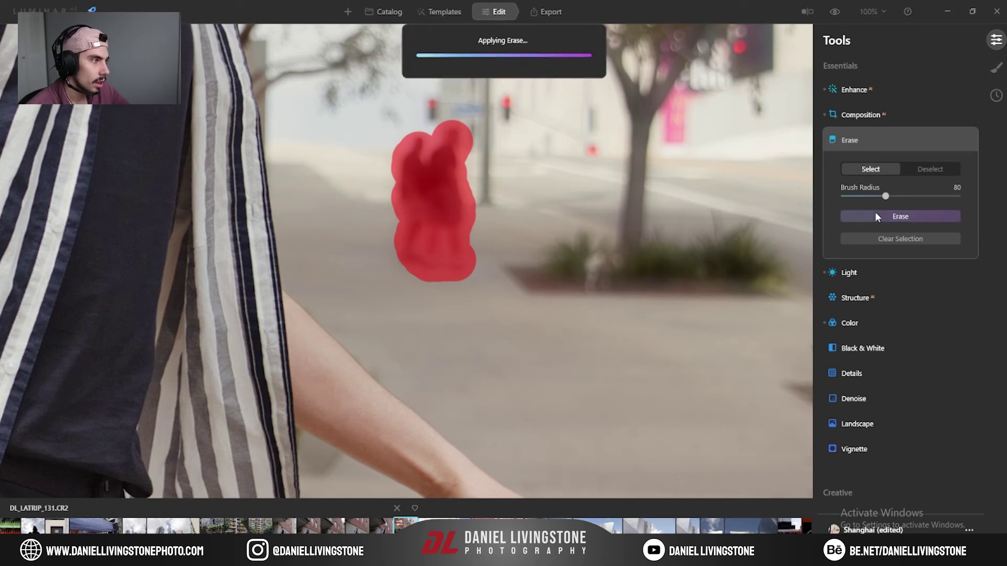
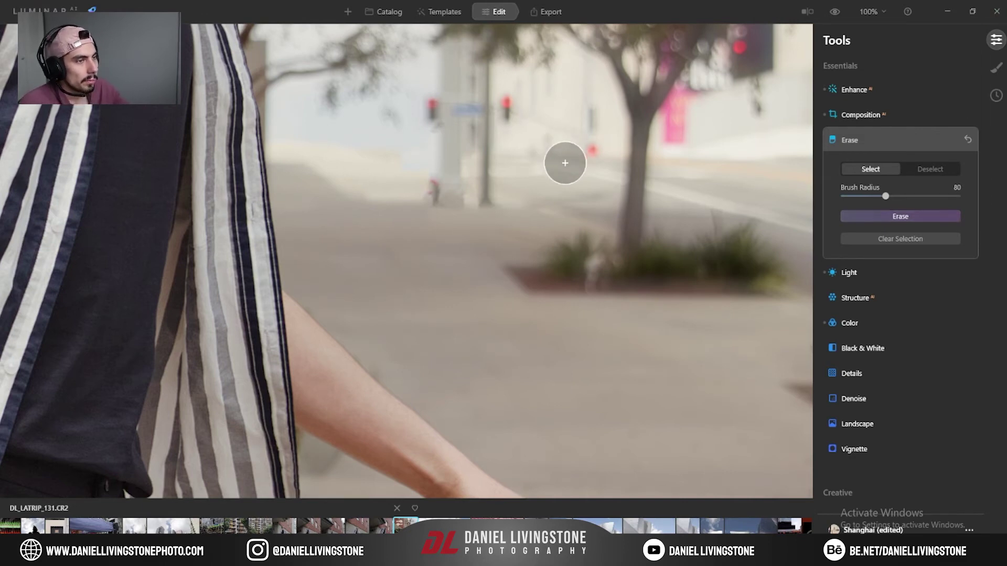
Paint over the leftover dark remnant beside the street pole and erase it.
{"action": "mouse_move", "coordinate": [427, 207]}
{"action": "left_mouse_down"}
{"action": "mouse_move", "coordinate": [442, 197]}
{"action": "mouse_move", "coordinate": [405, 168]}
{"action": "mouse_move", "coordinate": [456, 196]}
{"action": "left_mouse_up"}
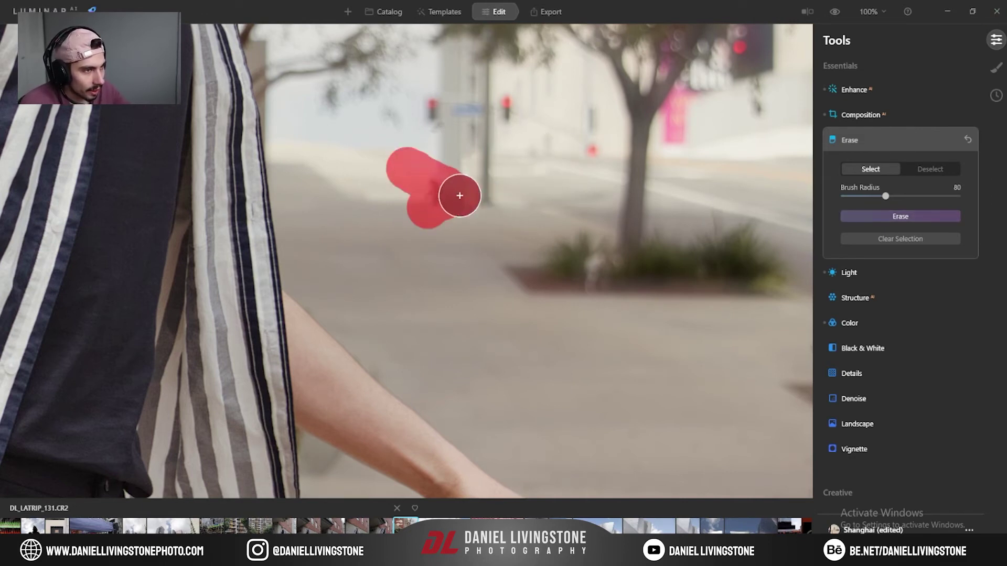
{"action": "left_click", "coordinate": [880, 216]}
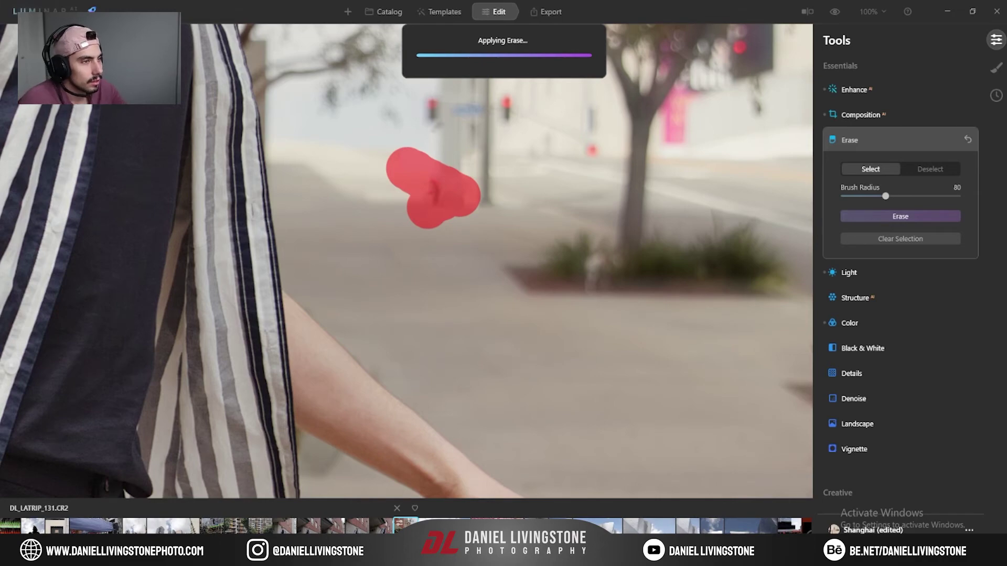
Open Task Manager and check Luminar AI's CPU and memory use while the erase is processing.
{"action": "key", "text": "ctrl+shift+Escape"}
{"action": "mouse_move", "coordinate": [698, 59]}
{"action": "left_mouse_down"}
{"action": "mouse_move", "coordinate": [754, 112]}
{"action": "mouse_move", "coordinate": [777, 173]}
{"action": "mouse_move", "coordinate": [760, 167]}
{"action": "left_mouse_up"}
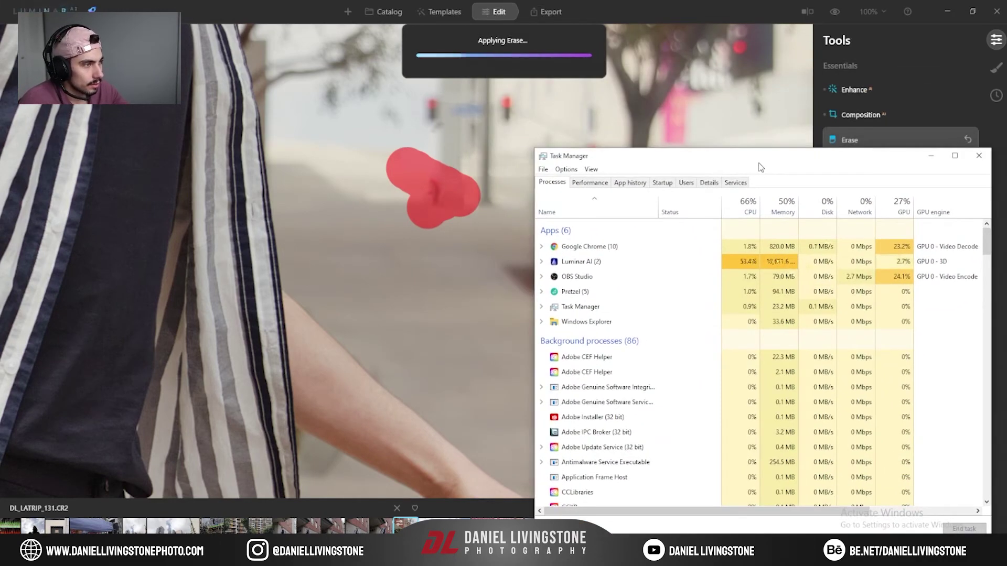
Return to Luminar AI, leave the Erase tool and compare the whole photo before and after the edits.
{"action": "left_click", "coordinate": [649, 12]}
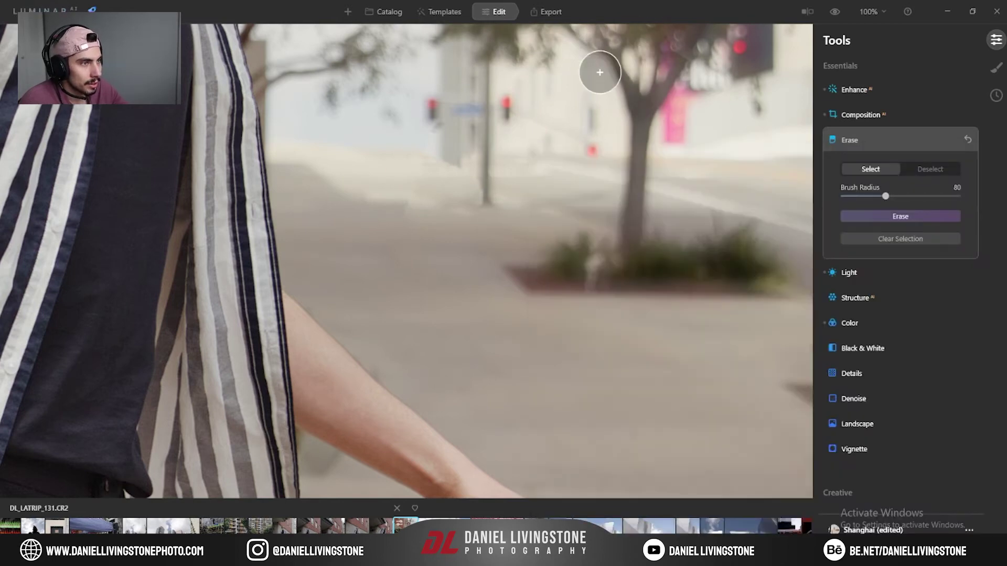
{"action": "left_click", "coordinate": [897, 137]}
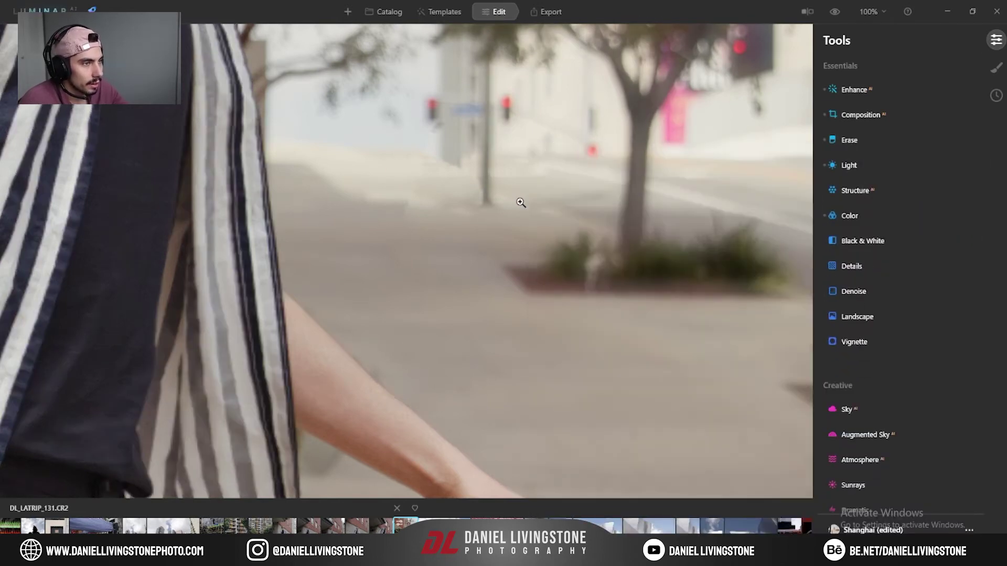
{"action": "left_click", "coordinate": [521, 202]}
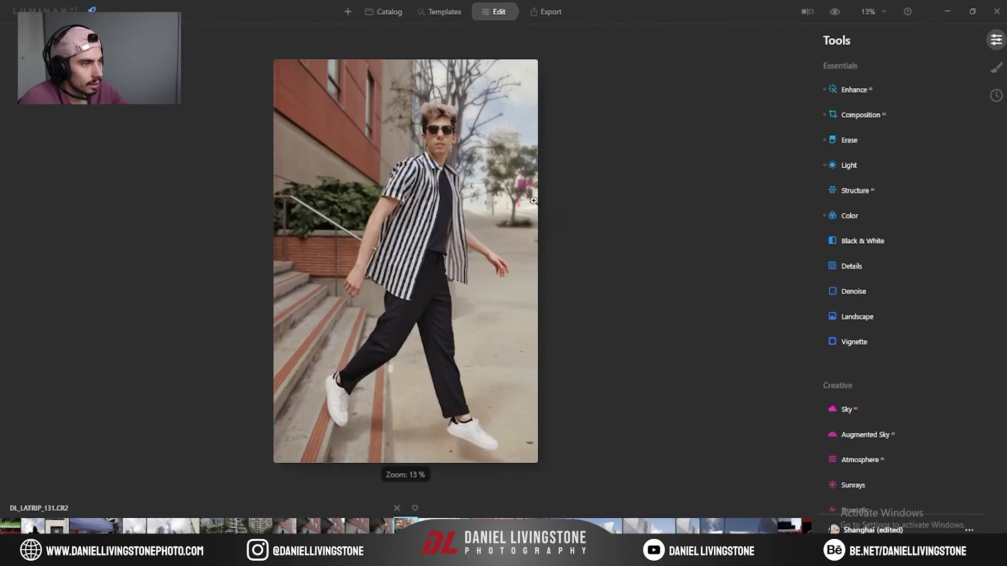
{"action": "left_click", "coordinate": [475, 207]}
{"action": "left_click", "coordinate": [483, 211]}
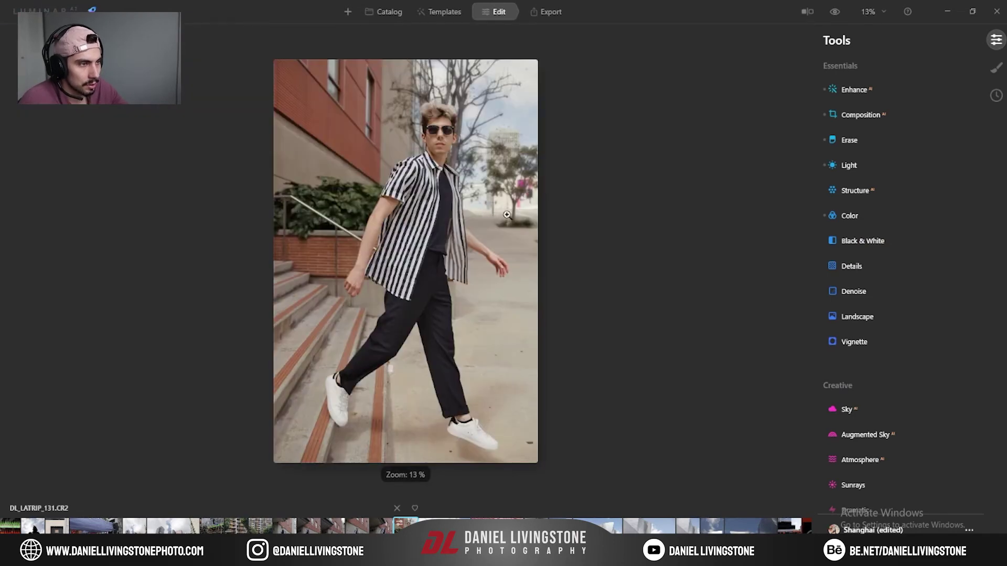
{"action": "key", "text": "backslash"}
{"action": "key", "text": "backslash"}
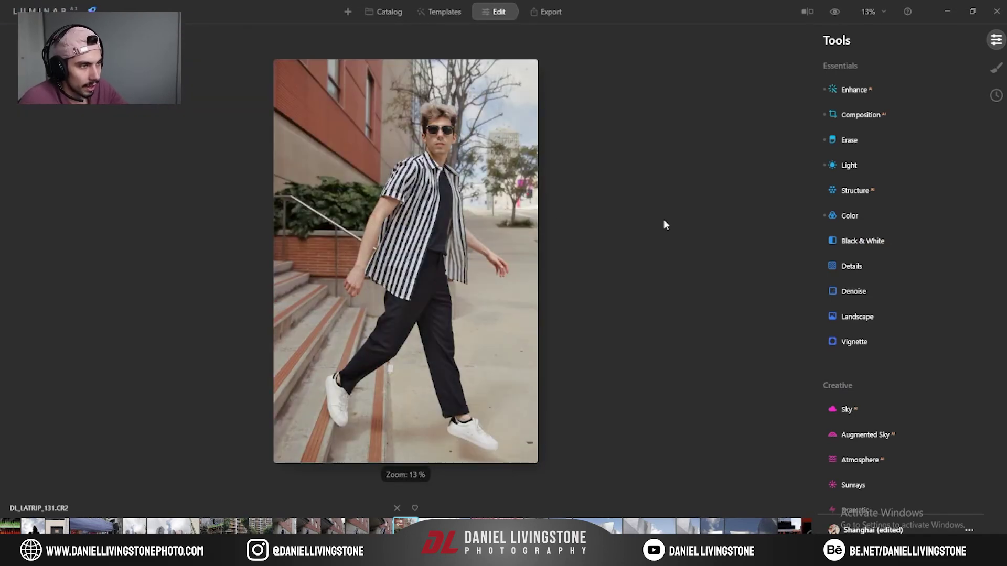
{"action": "key", "text": "backslash"}
{"action": "key", "text": "backslash"}
{"action": "key", "text": "backslash"}
{"action": "key", "text": "backslash"}
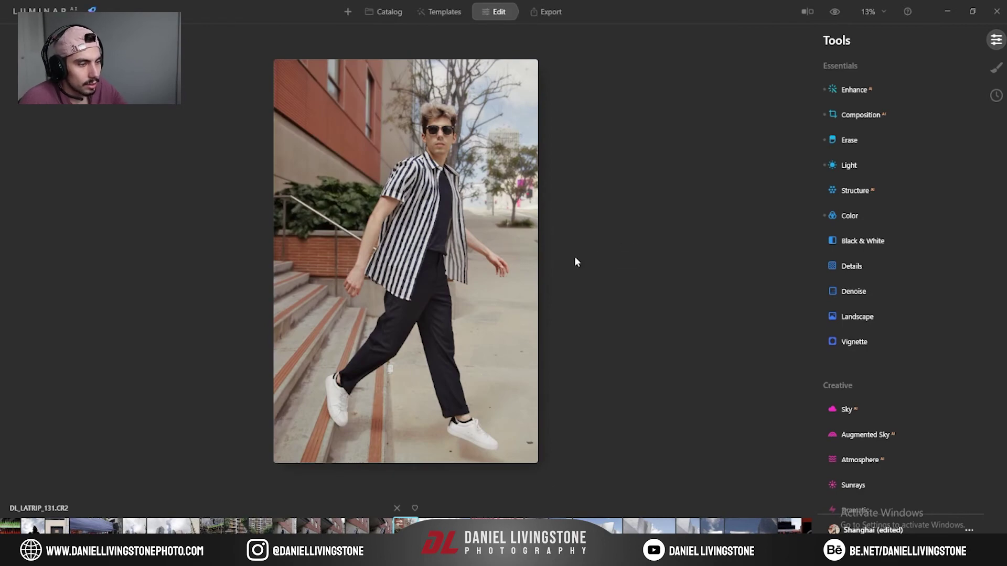
Paint over the white object on the ground between the man's legs at brush radius 116 and erase it.
{"action": "left_click", "coordinate": [392, 370]}
{"action": "left_click_drag", "start_coordinate": [223, 360], "coordinate": [384, 295]}
{"action": "left_click", "coordinate": [851, 141]}
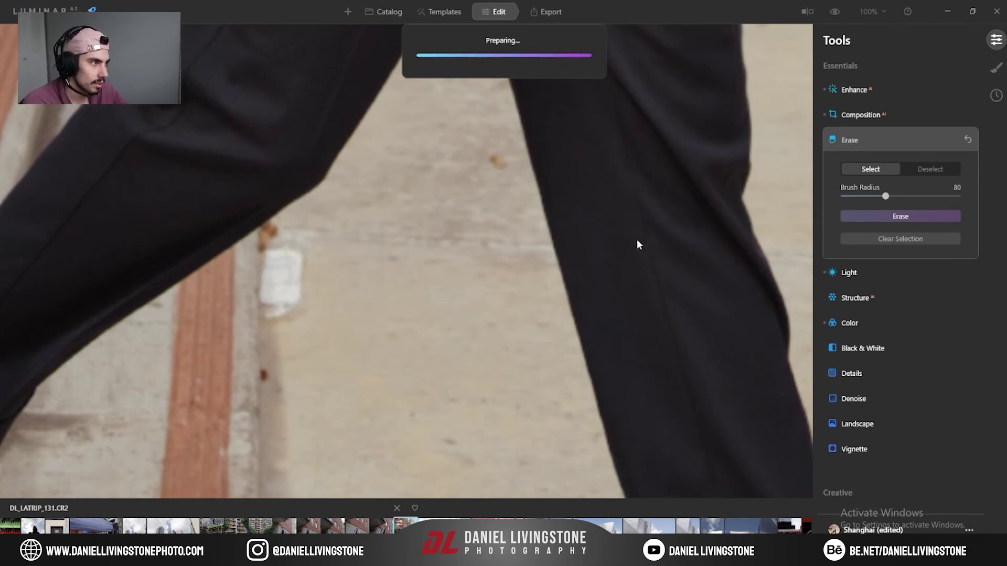
{"action": "key", "text": "bracketright"}
{"action": "key", "text": "bracketright"}
{"action": "key", "text": "bracketright"}
{"action": "key", "text": "bracketright"}
{"action": "left_click_drag", "start_coordinate": [276, 308], "coordinate": [279, 266]}
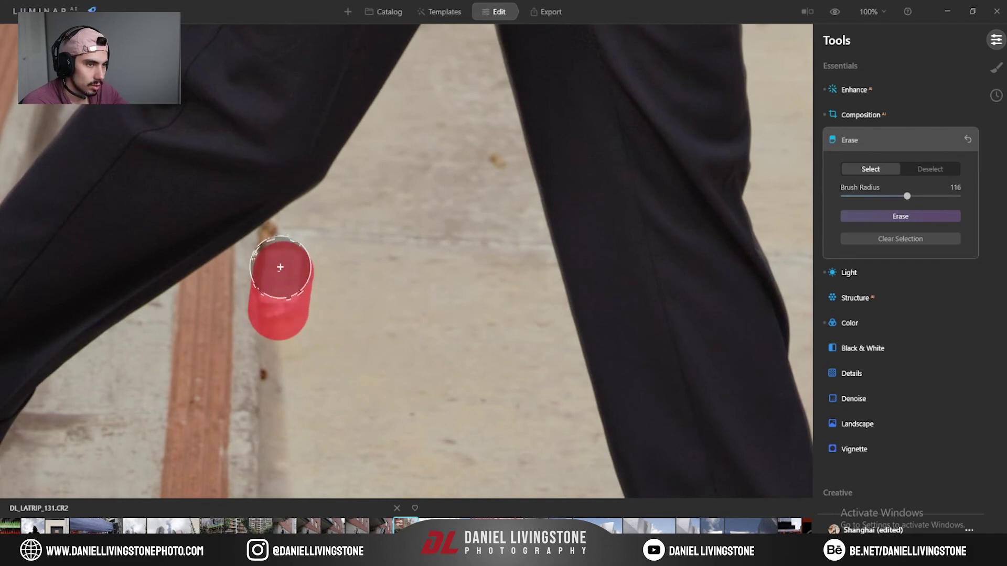
{"action": "left_click", "coordinate": [915, 216]}
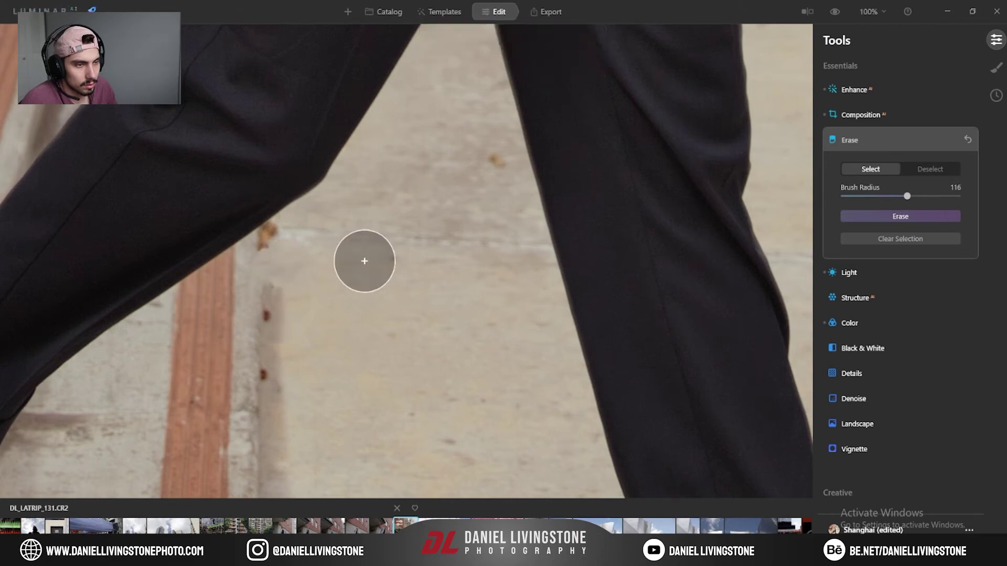
Erase the dark spot on the pavement in front of the front shoe and close the Erase tool.
{"action": "key", "text": "ctrl+0"}
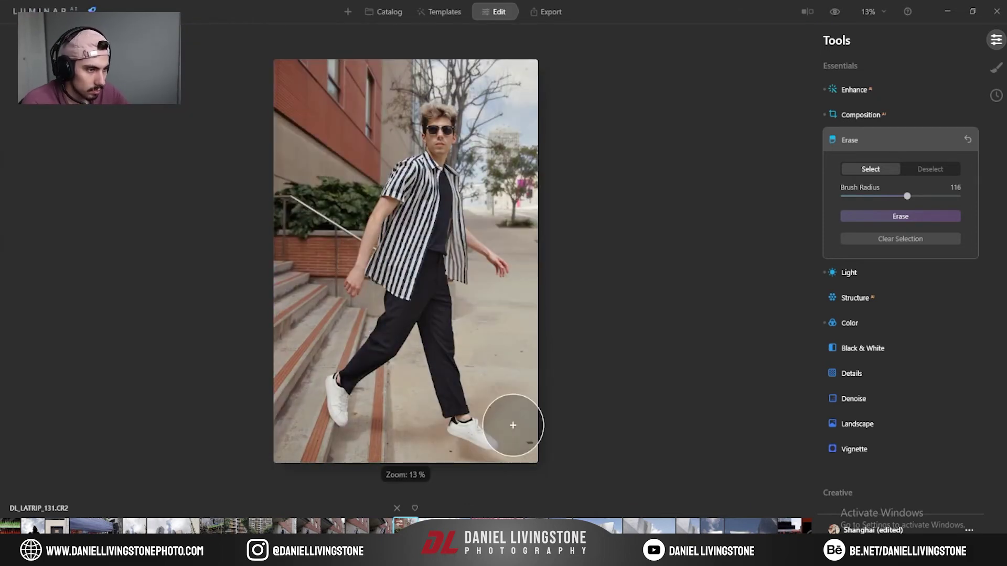
{"action": "left_click", "coordinate": [533, 445]}
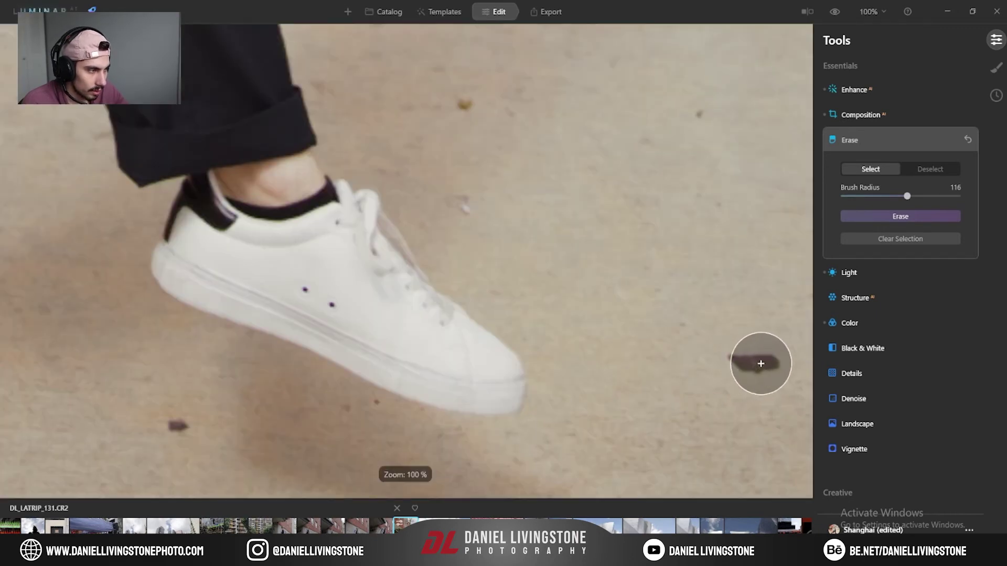
{"action": "left_click_drag", "start_coordinate": [758, 366], "coordinate": [746, 354]}
{"action": "left_click", "coordinate": [915, 217]}
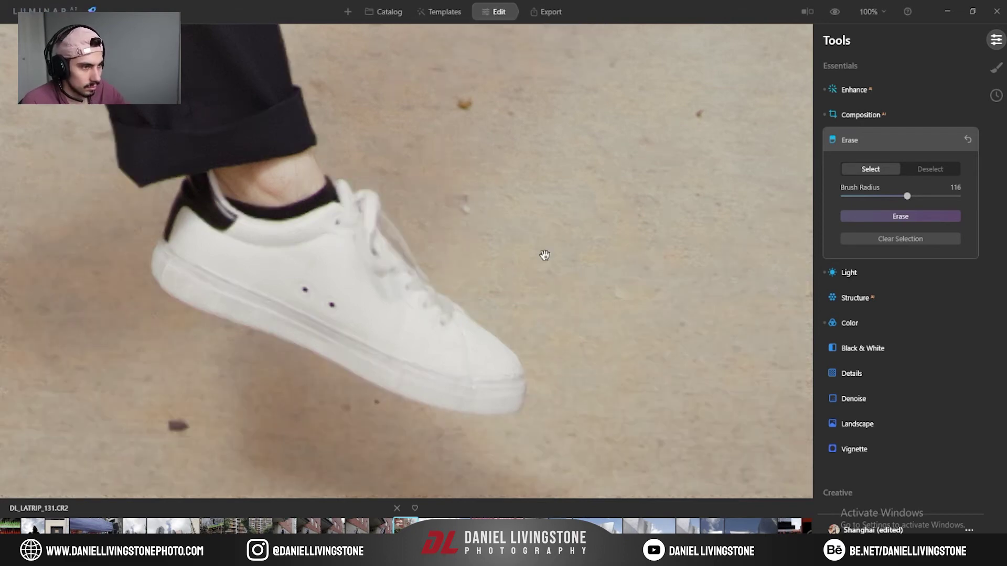
{"action": "key", "text": "ctrl+0"}
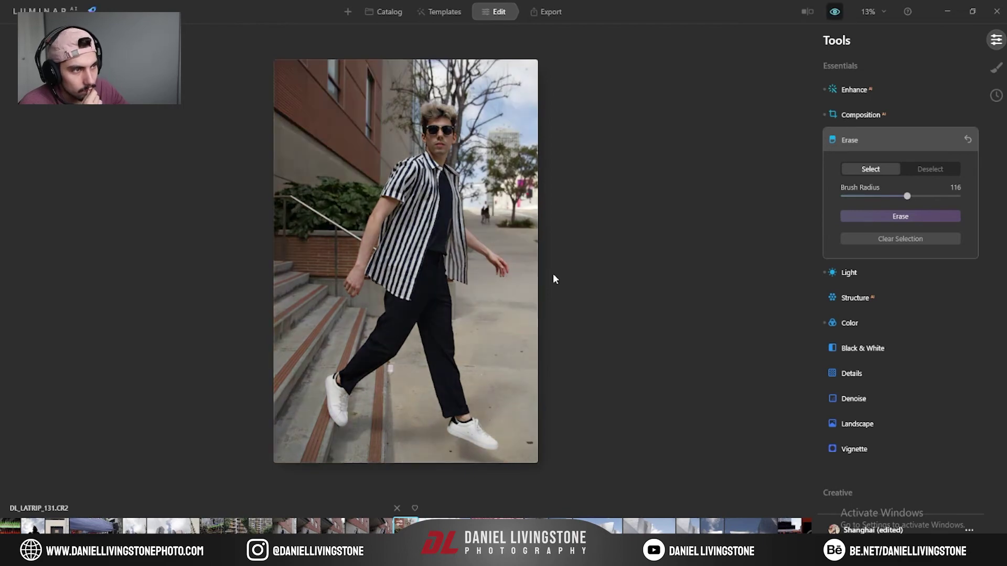
{"action": "left_click", "coordinate": [929, 139]}
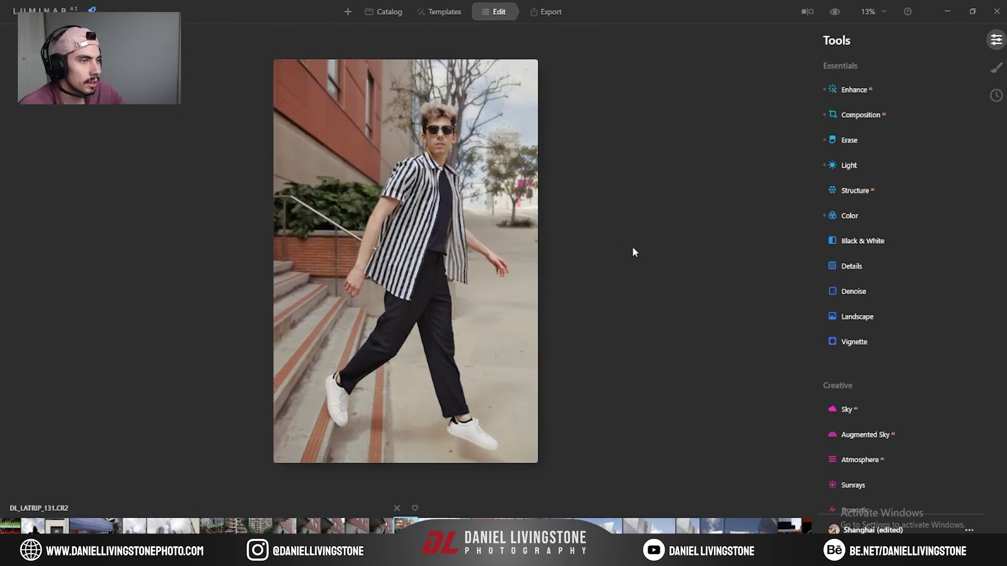
Look through the creative tools, checking the settings of Atmosphere, Sunrays, Dramatic and Mood.
{"action": "scroll", "coordinate": [879, 334], "scroll_direction": "down", "scroll_amount": 8}
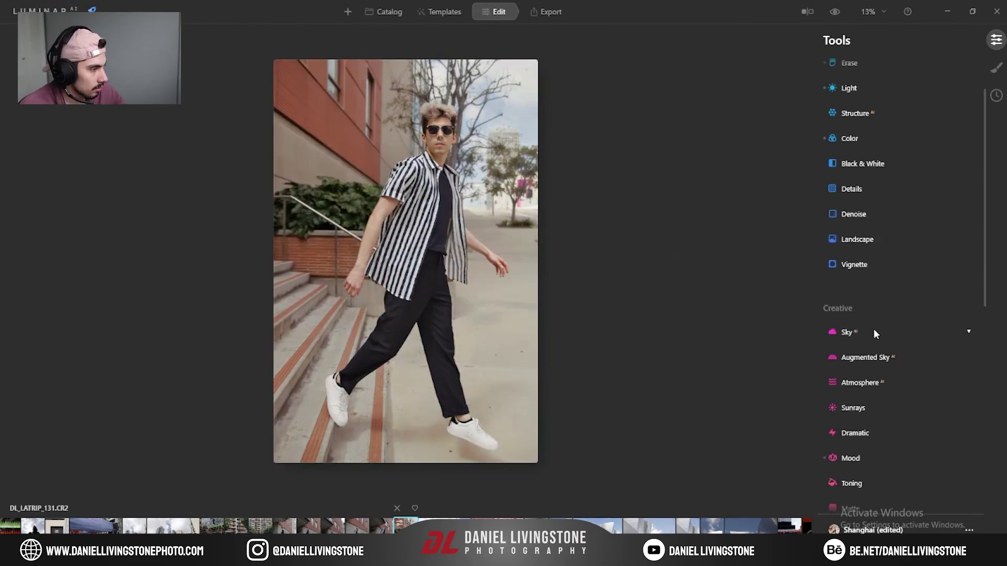
{"action": "scroll", "coordinate": [873, 395], "scroll_direction": "up", "scroll_amount": 3}
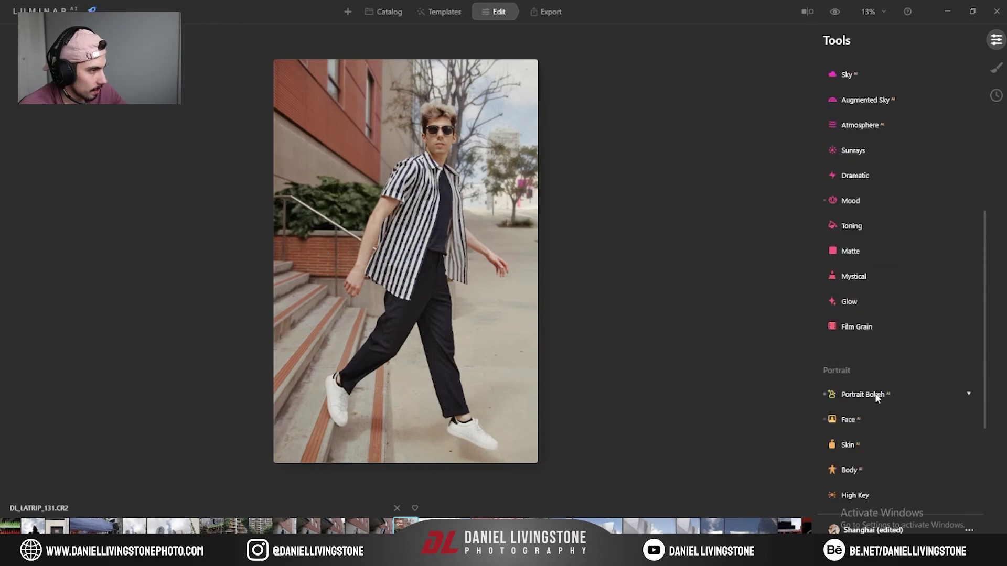
{"action": "scroll", "coordinate": [870, 381], "scroll_direction": "down", "scroll_amount": 6}
{"action": "scroll", "coordinate": [871, 381], "scroll_direction": "up", "scroll_amount": 6}
{"action": "scroll", "coordinate": [873, 370], "scroll_direction": "up", "scroll_amount": 2}
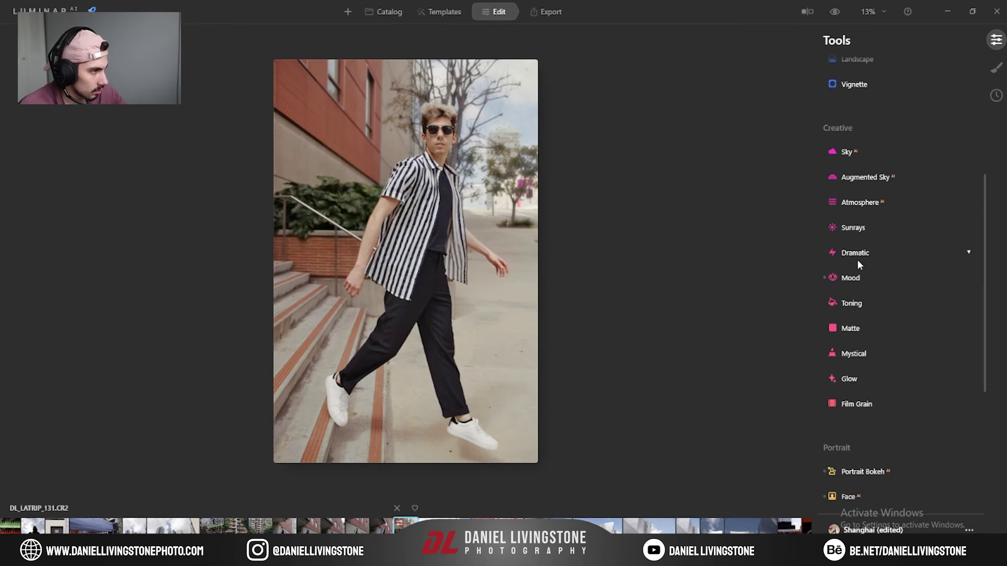
{"action": "left_click", "coordinate": [855, 202]}
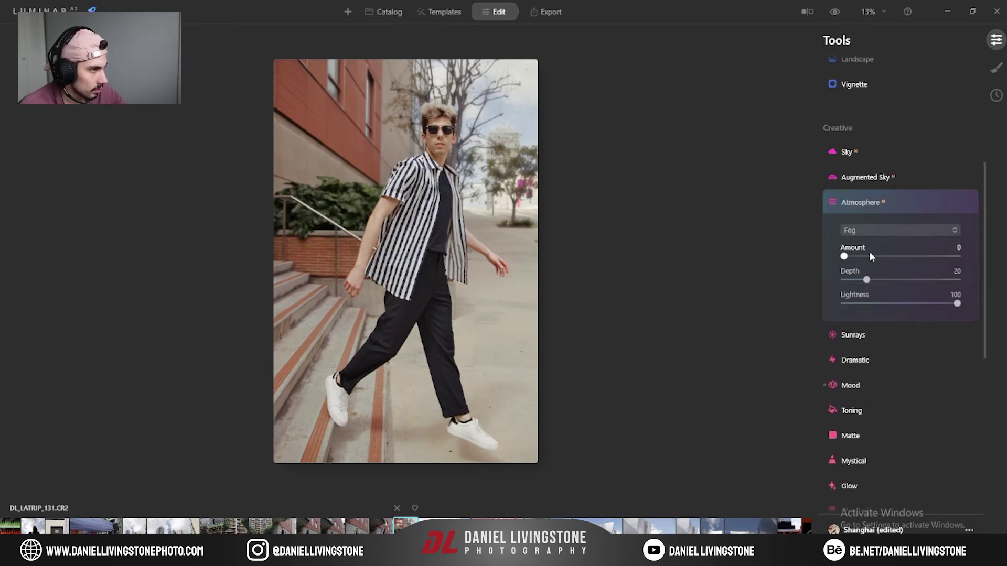
{"action": "left_click", "coordinate": [868, 203]}
{"action": "left_click", "coordinate": [858, 228]}
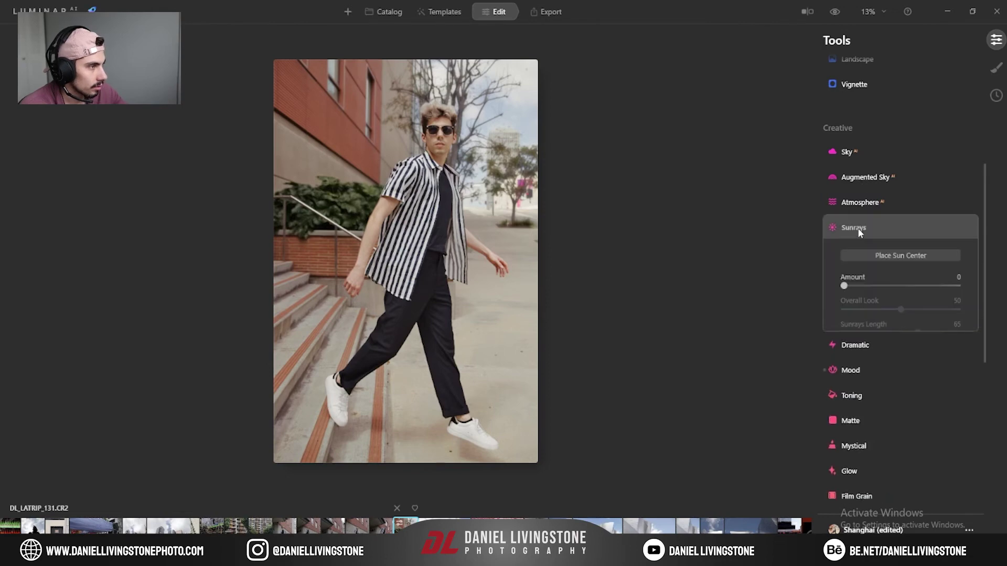
{"action": "left_click", "coordinate": [858, 227]}
{"action": "left_click", "coordinate": [860, 254]}
{"action": "left_click", "coordinate": [860, 253]}
{"action": "left_click", "coordinate": [853, 281]}
{"action": "left_click", "coordinate": [849, 277]}
Try the Dramatic effect at an amount of 31 and compare the photo with and without it.
{"action": "left_click", "coordinate": [849, 254]}
{"action": "left_click_drag", "start_coordinate": [844, 289], "coordinate": [881, 289]}
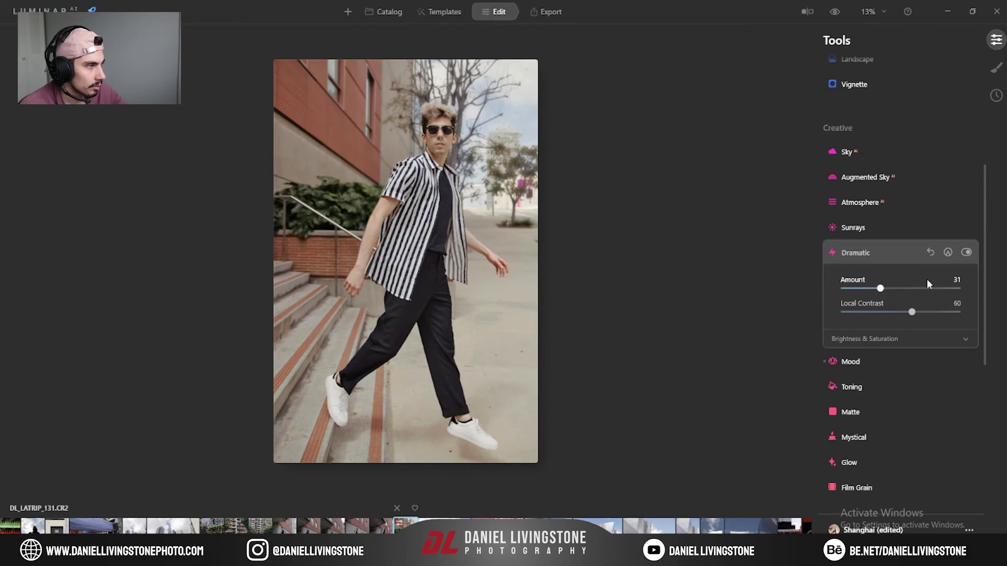
{"action": "left_click", "coordinate": [965, 252]}
{"action": "left_click", "coordinate": [965, 253]}
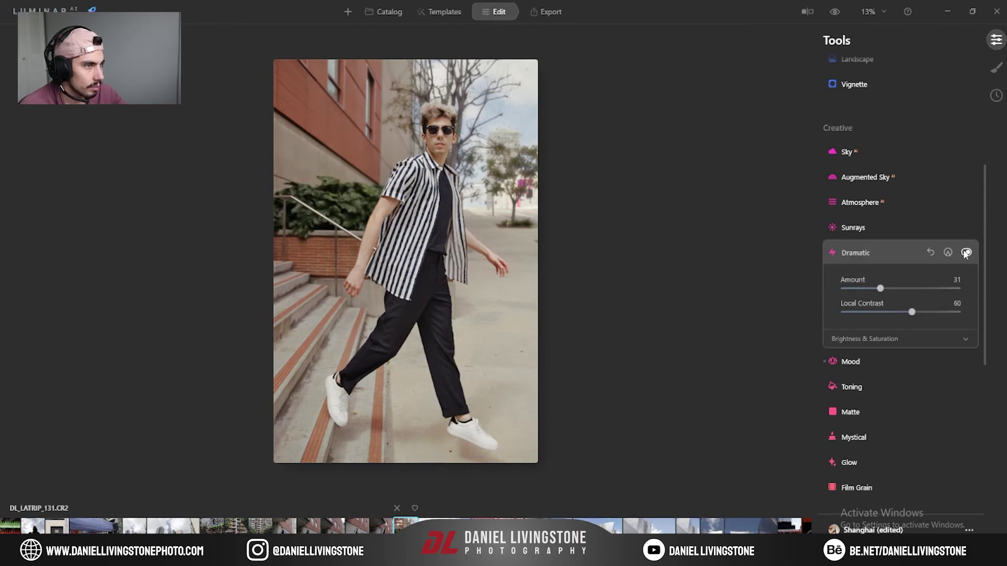
{"action": "left_click", "coordinate": [878, 260]}
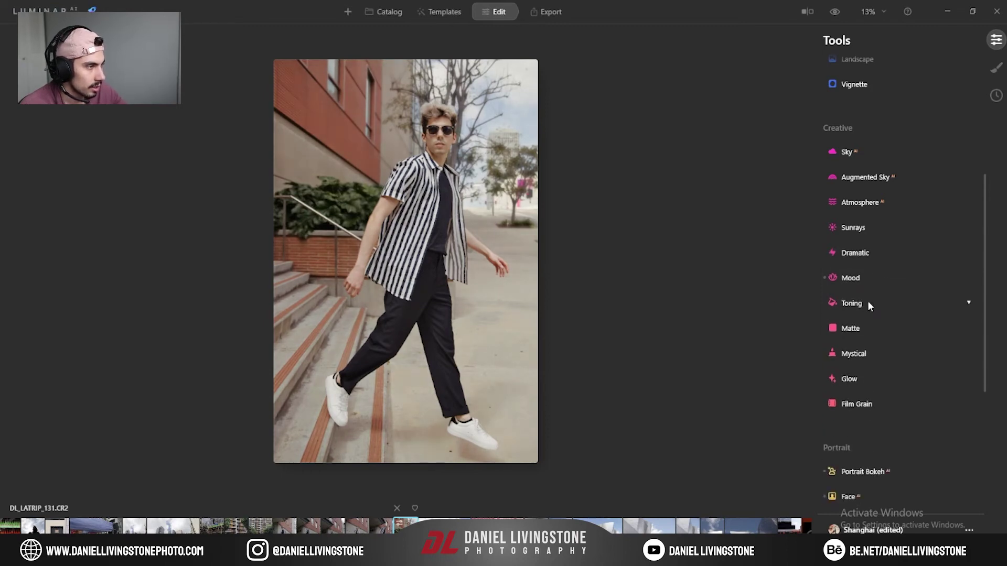
Look through the remaining tools and check the settings of the Color tool.
{"action": "scroll", "coordinate": [855, 384], "scroll_direction": "down", "scroll_amount": 5}
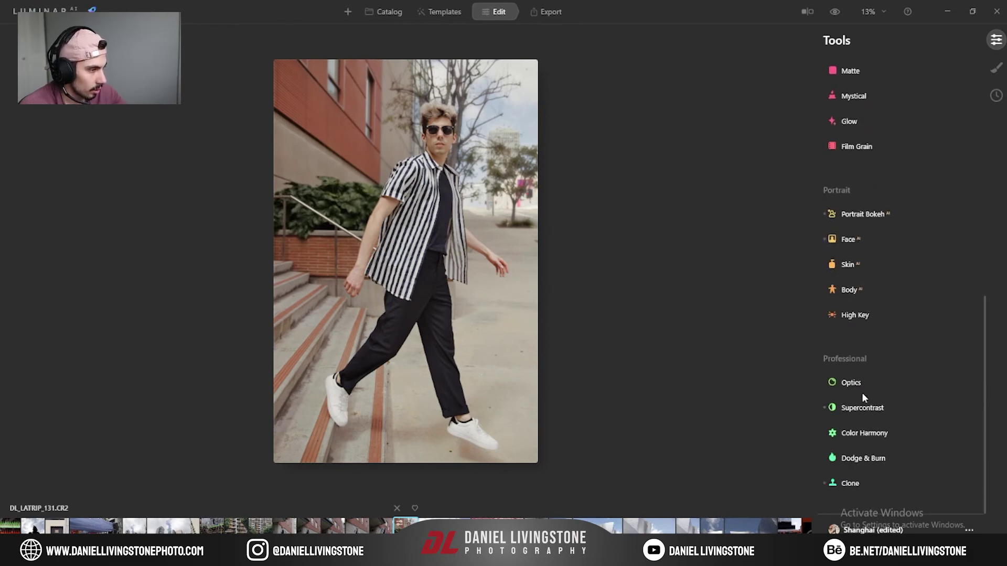
{"action": "scroll", "coordinate": [860, 284], "scroll_direction": "up", "scroll_amount": 10}
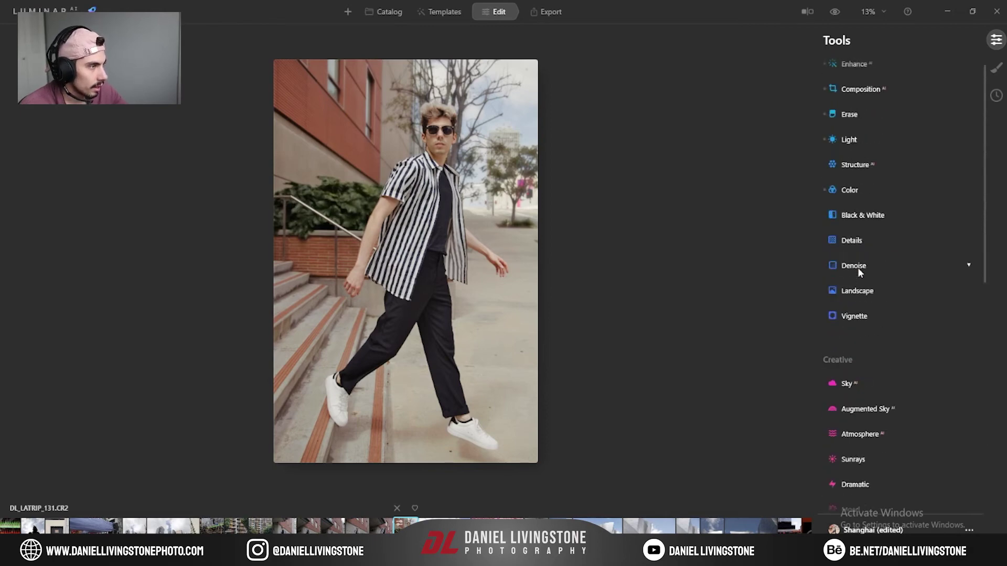
{"action": "left_click", "coordinate": [849, 191]}
{"action": "scroll", "coordinate": [834, 352], "scroll_direction": "down", "scroll_amount": 2}
{"action": "scroll", "coordinate": [839, 315], "scroll_direction": "up", "scroll_amount": 5}
{"action": "left_click", "coordinate": [873, 215]}
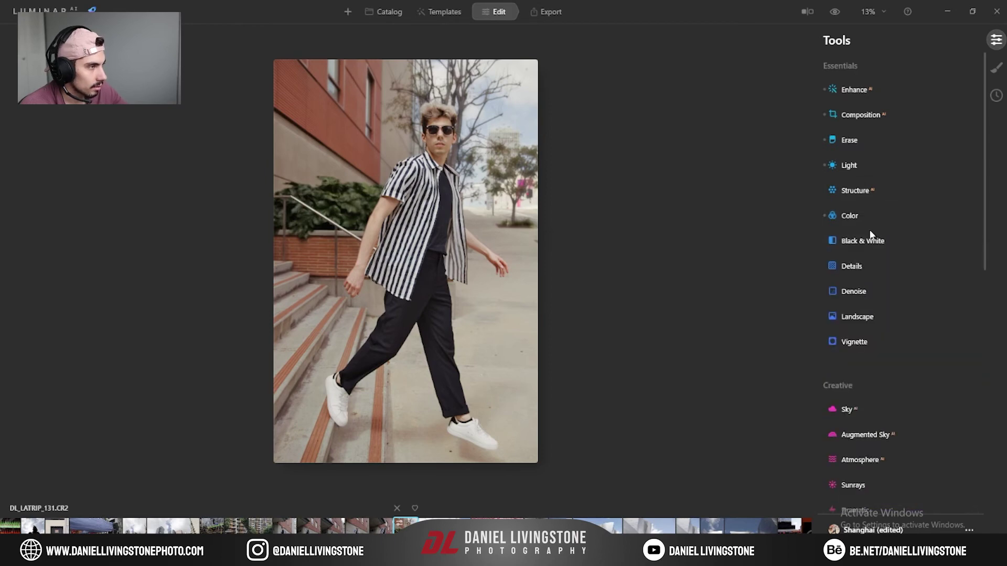
Set the Landscape tool's Foliage Enhancer to 91, comparing the photo with and without the effect.
{"action": "left_click", "coordinate": [857, 317]}
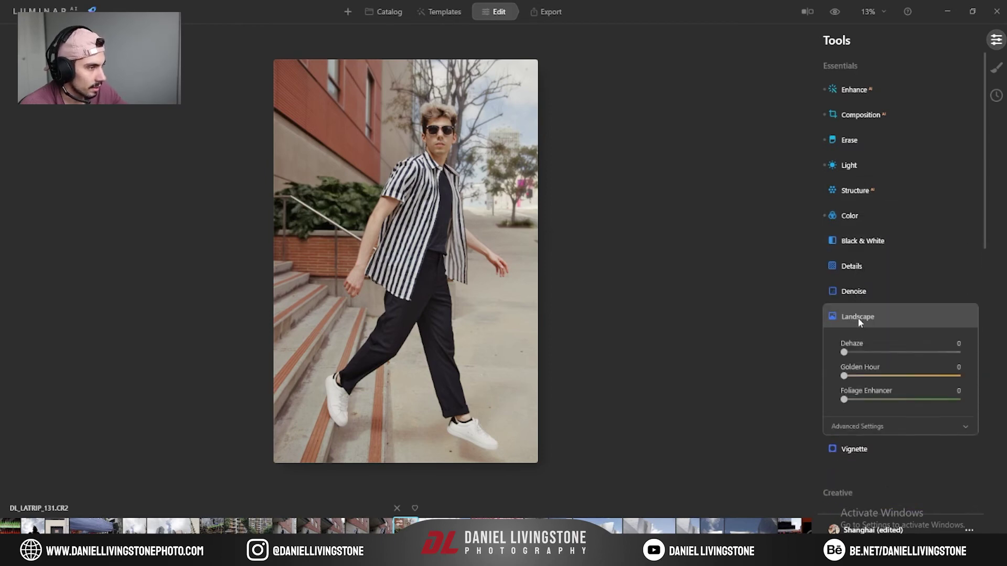
{"action": "left_click_drag", "start_coordinate": [861, 373], "coordinate": [945, 383]}
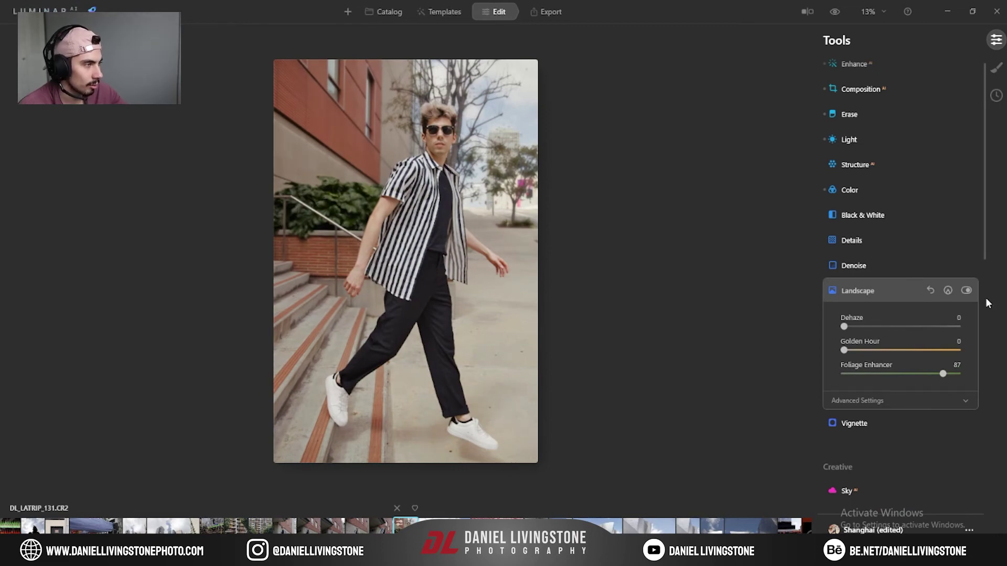
{"action": "left_click", "coordinate": [967, 291]}
{"action": "left_click", "coordinate": [967, 292]}
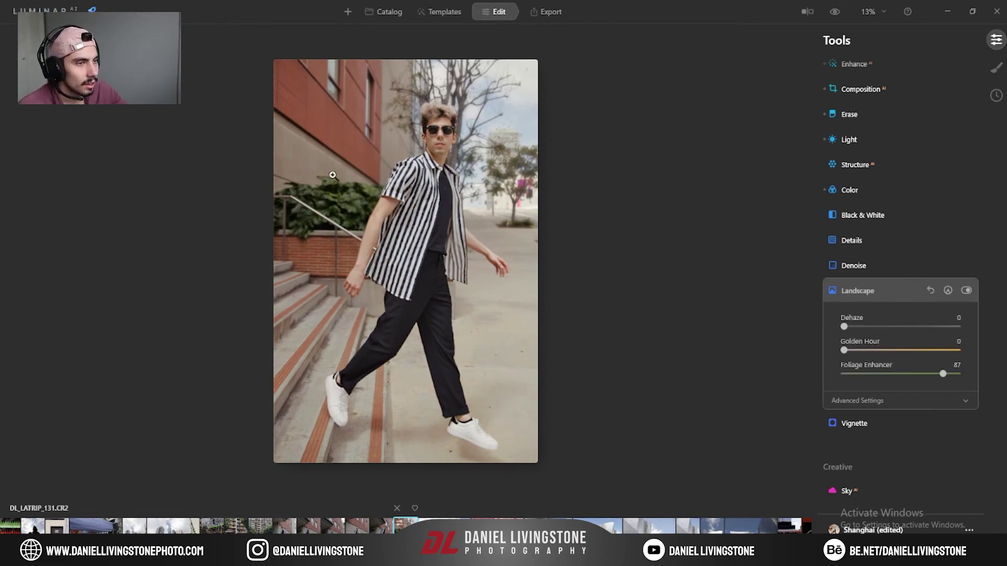
{"action": "left_click_drag", "start_coordinate": [943, 374], "coordinate": [947, 374]}
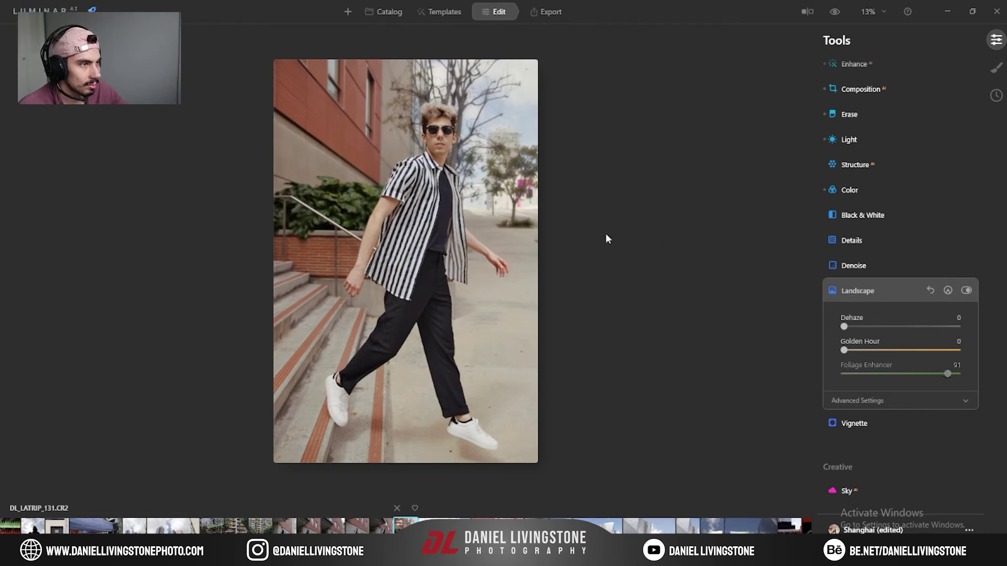
Set Sharpen to 67 in the Details tool while inspecting the man's face up close.
{"action": "left_click", "coordinate": [424, 131]}
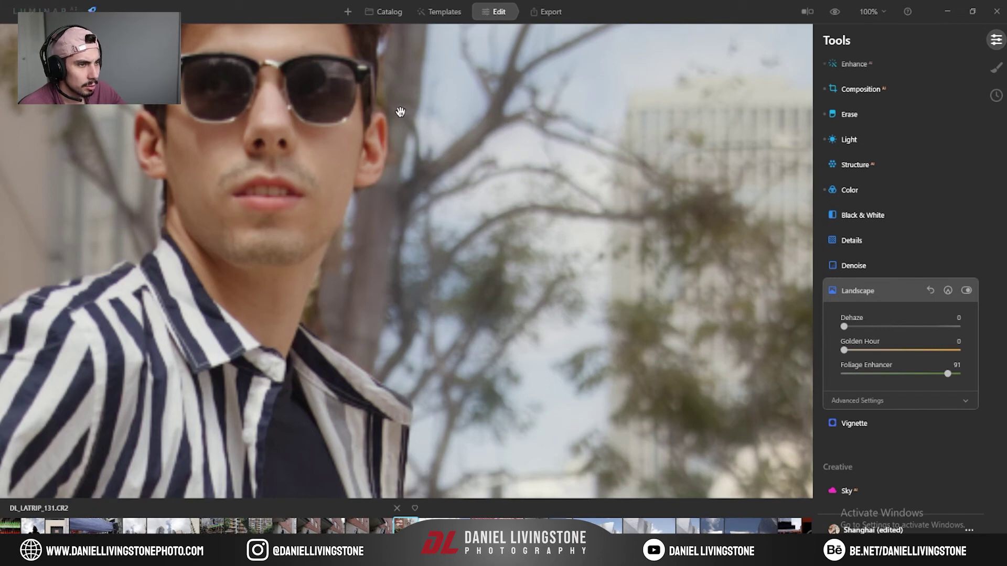
{"action": "left_click_drag", "start_coordinate": [407, 128], "coordinate": [503, 255]}
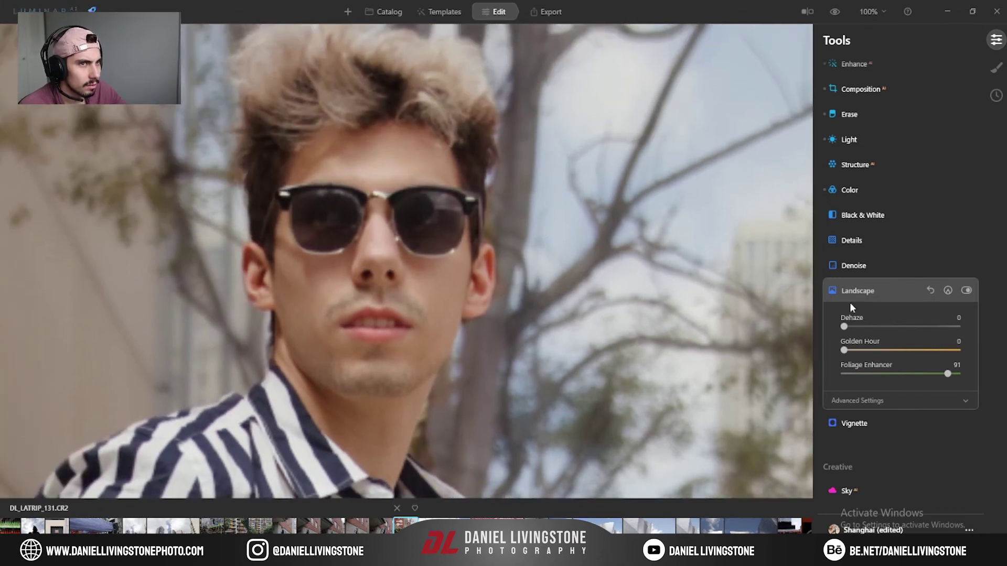
{"action": "left_click", "coordinate": [895, 293]}
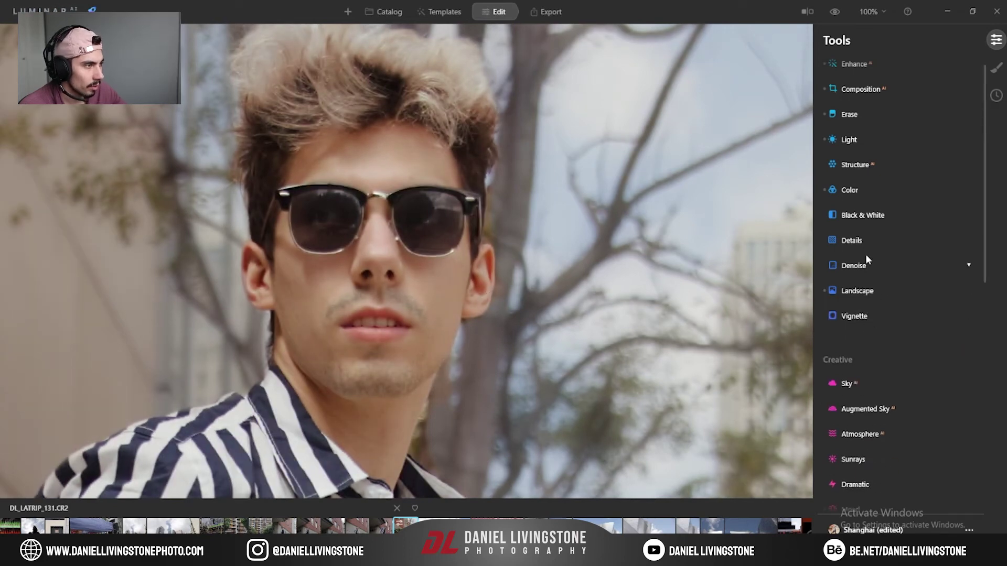
{"action": "left_click", "coordinate": [864, 238]}
{"action": "left_click_drag", "start_coordinate": [844, 322], "coordinate": [870, 323]}
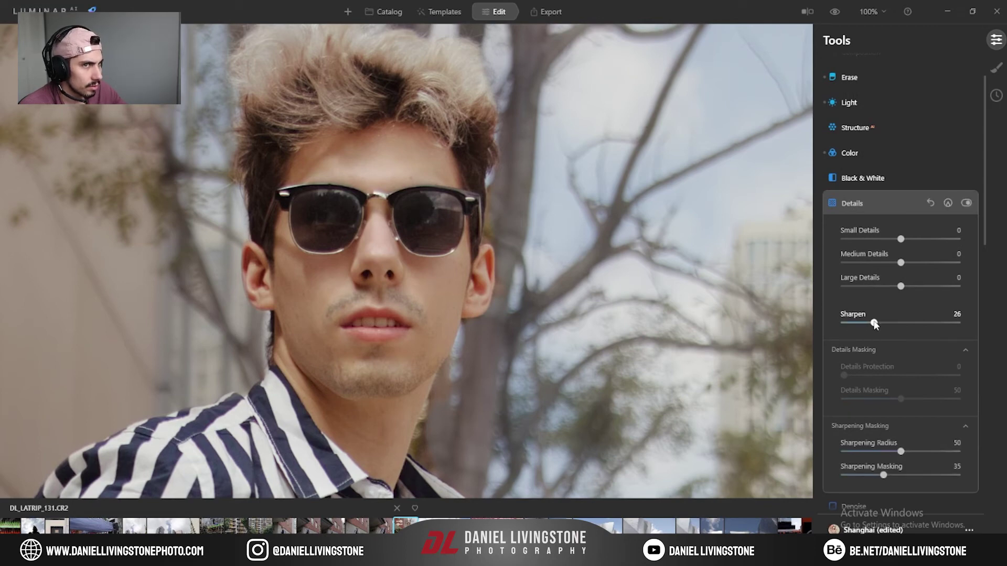
{"action": "left_click_drag", "start_coordinate": [875, 325], "coordinate": [897, 326]}
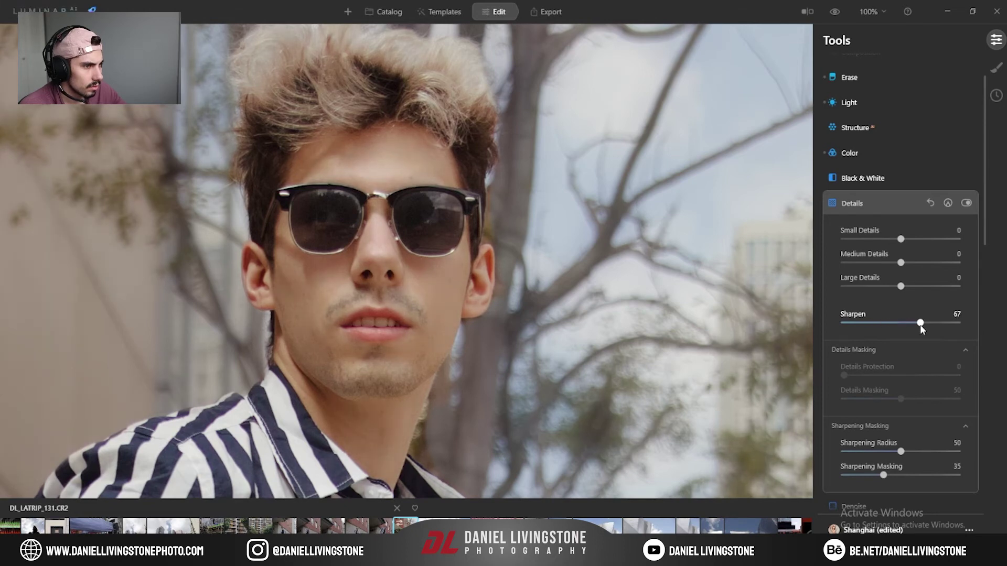
{"action": "left_click", "coordinate": [644, 251]}
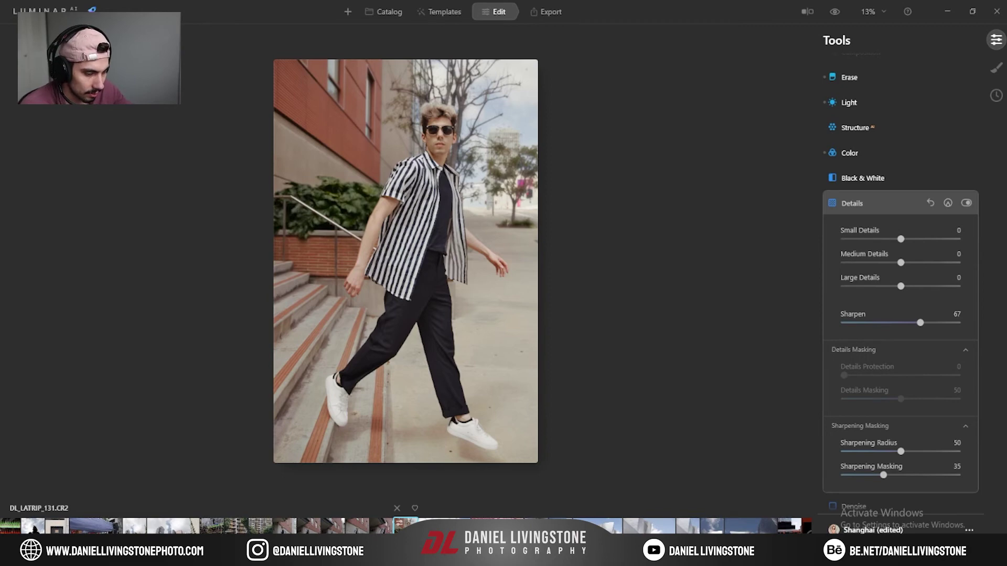
Flag the street portrait DL_LATRIP_131.CR2 as a favorite.
{"action": "right_click", "coordinate": [408, 329]}
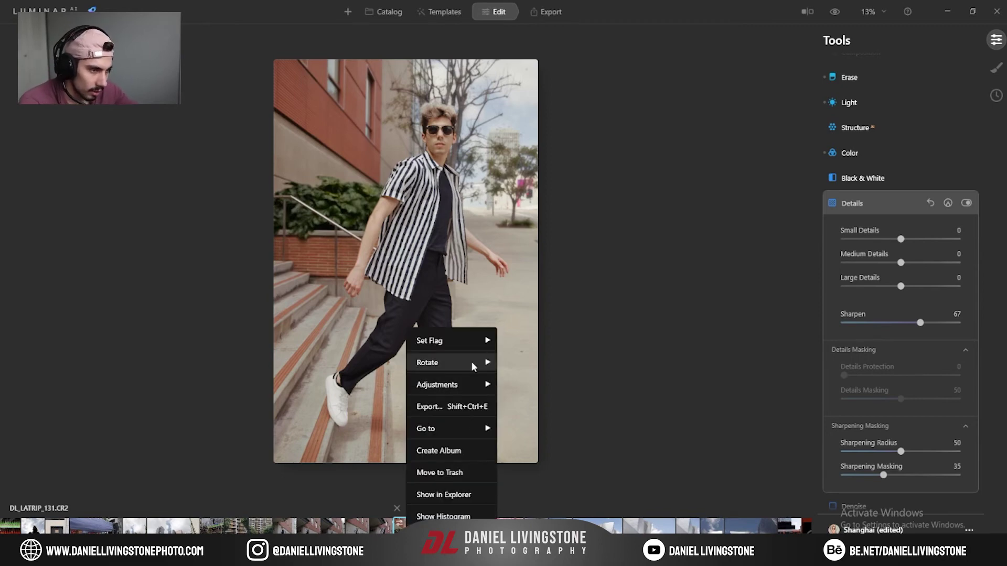
{"action": "mouse_move", "coordinate": [460, 390]}
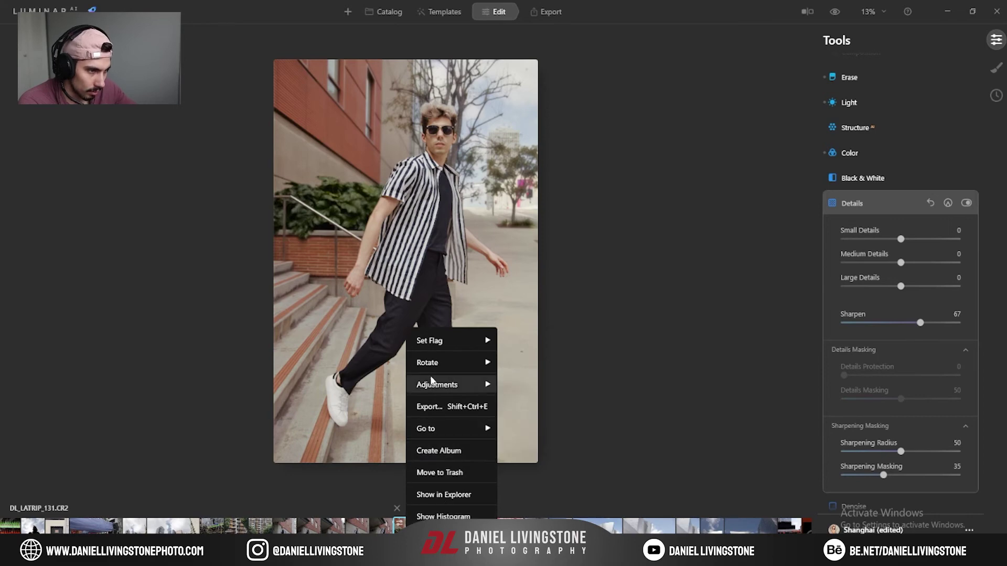
{"action": "mouse_move", "coordinate": [481, 346]}
{"action": "left_click", "coordinate": [523, 346]}
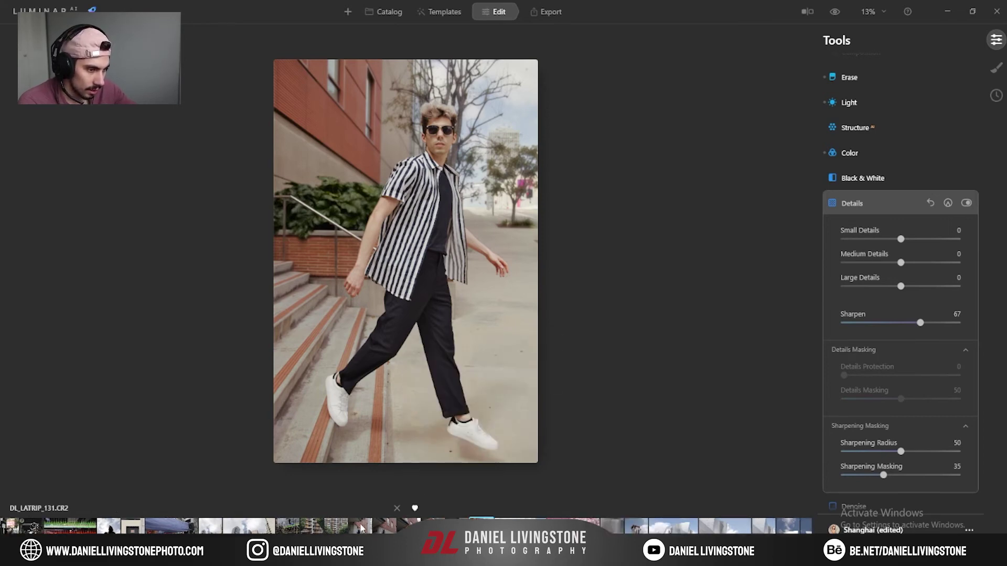
Flag the two edited In-N-Out Burger photos, DL_LATRIP_013.CR2 and DL_LATRIP_004.CR2, as favorites.
{"action": "scroll", "coordinate": [263, 528], "scroll_direction": "down", "scroll_amount": 10}
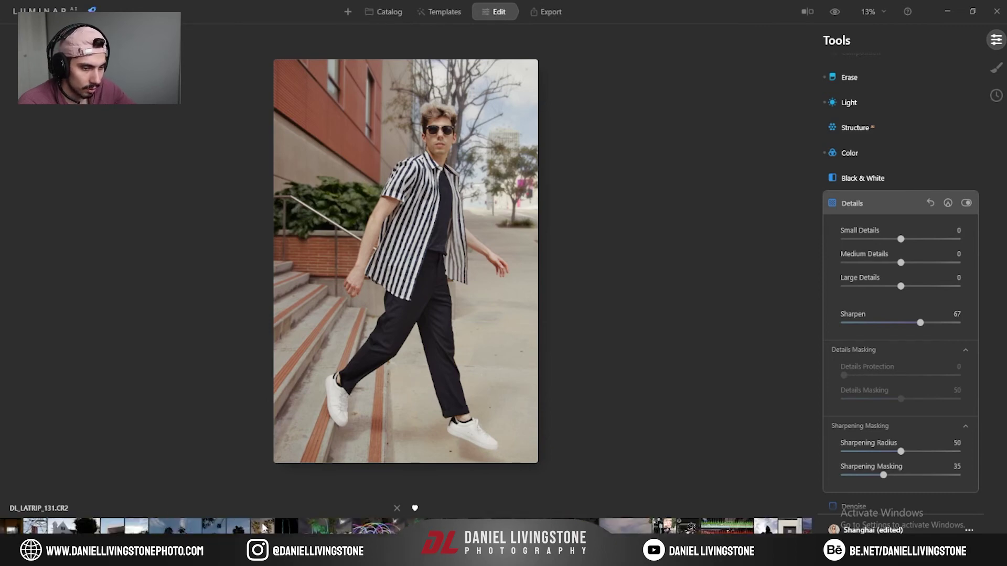
{"action": "scroll", "coordinate": [263, 529], "scroll_direction": "up", "scroll_amount": 2}
{"action": "left_click", "coordinate": [51, 526]}
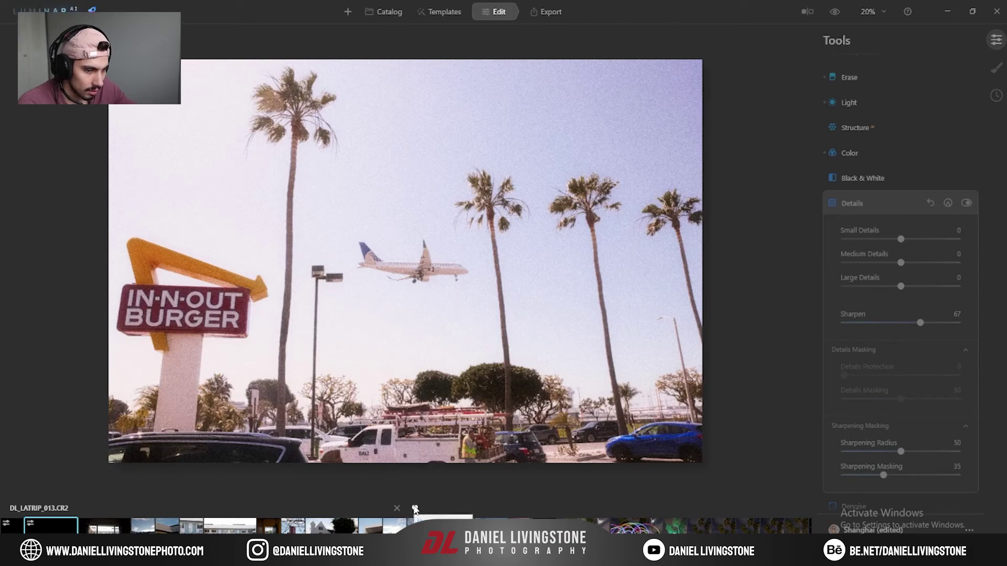
{"action": "right_click", "coordinate": [50, 528]}
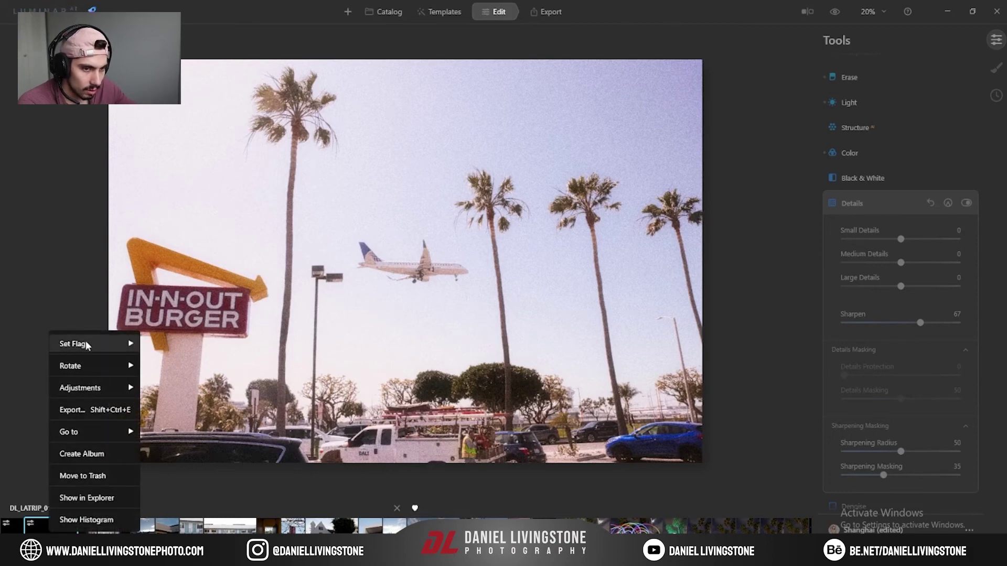
{"action": "left_click", "coordinate": [11, 526]}
{"action": "key", "text": "p"}
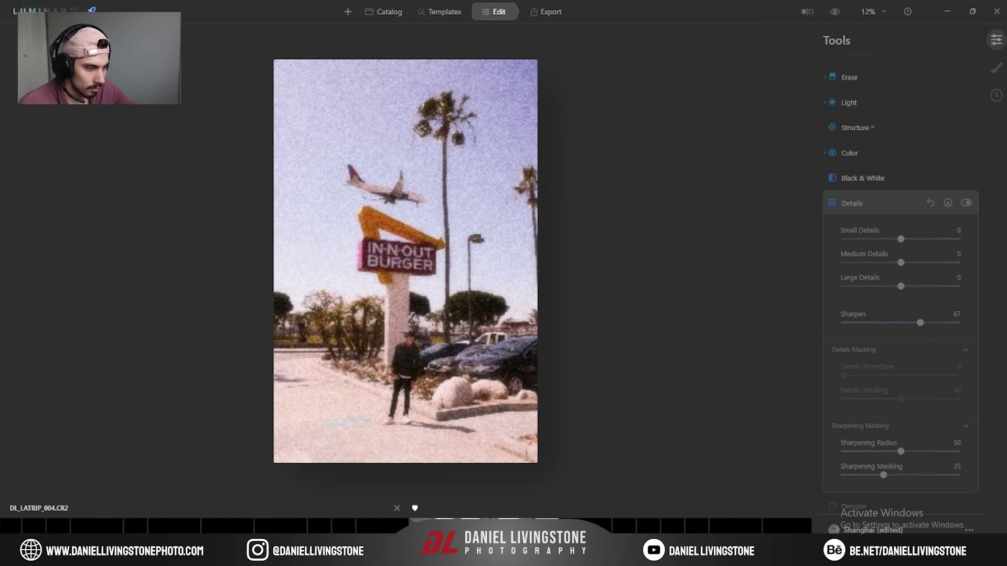
Return to the catalog and look through the photos in the Luminar Test folder.
{"action": "left_click", "coordinate": [388, 13]}
{"action": "mouse_move", "coordinate": [812, 68]}
{"action": "left_mouse_down"}
{"action": "mouse_move", "coordinate": [813, 118]}
{"action": "mouse_move", "coordinate": [823, 65]}
{"action": "mouse_move", "coordinate": [825, 134]}
{"action": "mouse_move", "coordinate": [830, 98]}
{"action": "mouse_move", "coordinate": [836, 224]}
{"action": "mouse_move", "coordinate": [827, 231]}
{"action": "mouse_move", "coordinate": [837, 277]}
{"action": "mouse_move", "coordinate": [844, 227]}
{"action": "mouse_move", "coordinate": [850, 319]}
{"action": "mouse_move", "coordinate": [849, 309]}
{"action": "left_mouse_up"}
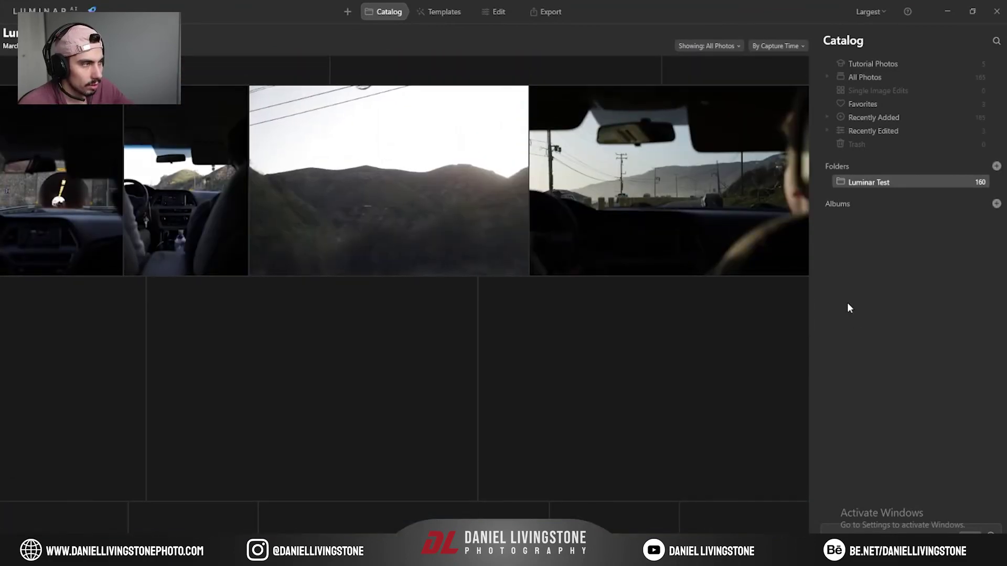
{"action": "scroll", "coordinate": [475, 246], "scroll_direction": "down", "scroll_amount": 3}
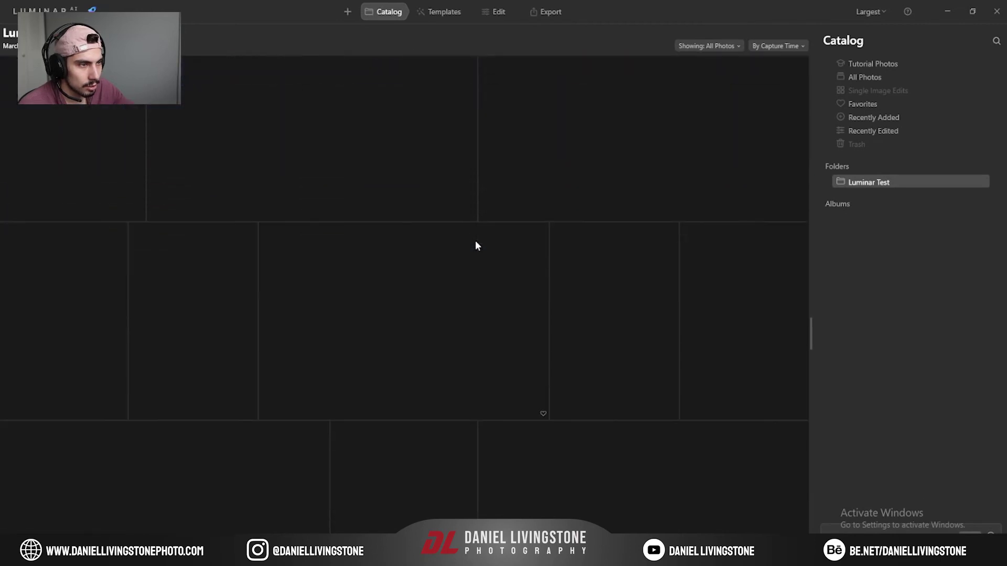
{"action": "scroll", "coordinate": [477, 245], "scroll_direction": "down", "scroll_amount": 1}
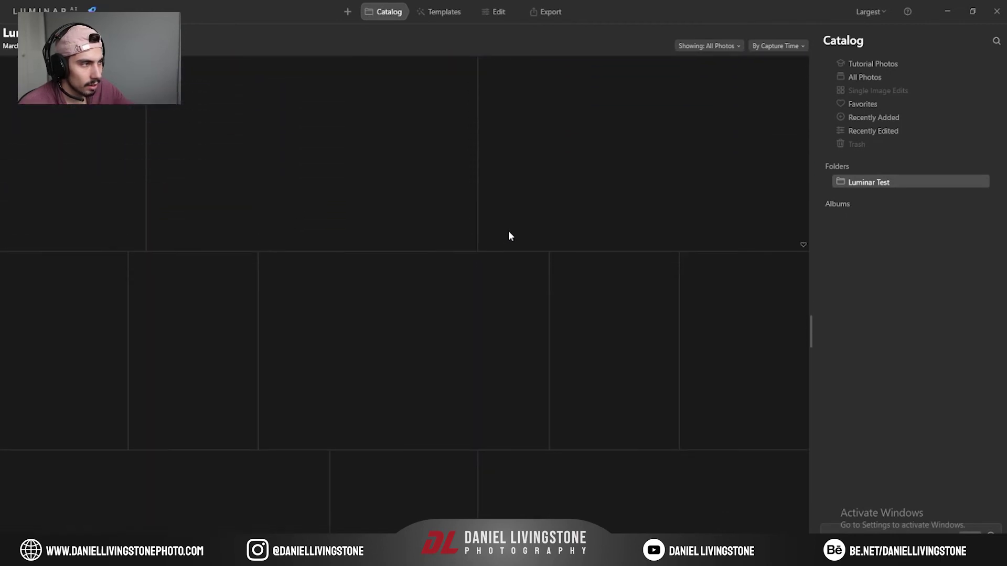
{"action": "scroll", "coordinate": [508, 236], "scroll_direction": "up", "scroll_amount": 3}
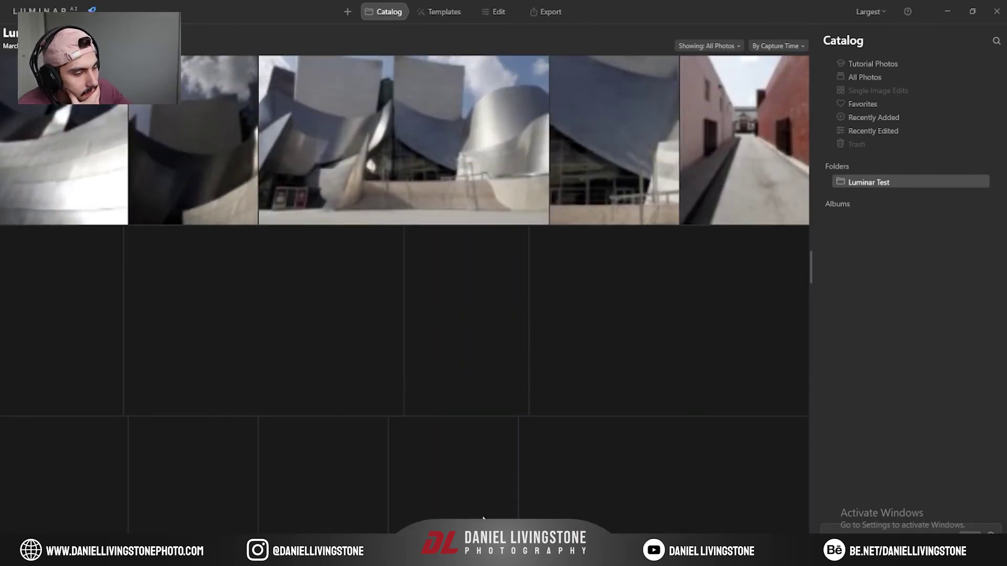
Check the CPU and memory load of the running apps in Task Manager, and close it.
{"action": "key", "text": "ctrl+shift+Escape"}
{"action": "left_click_drag", "start_coordinate": [868, 158], "coordinate": [756, 158]}
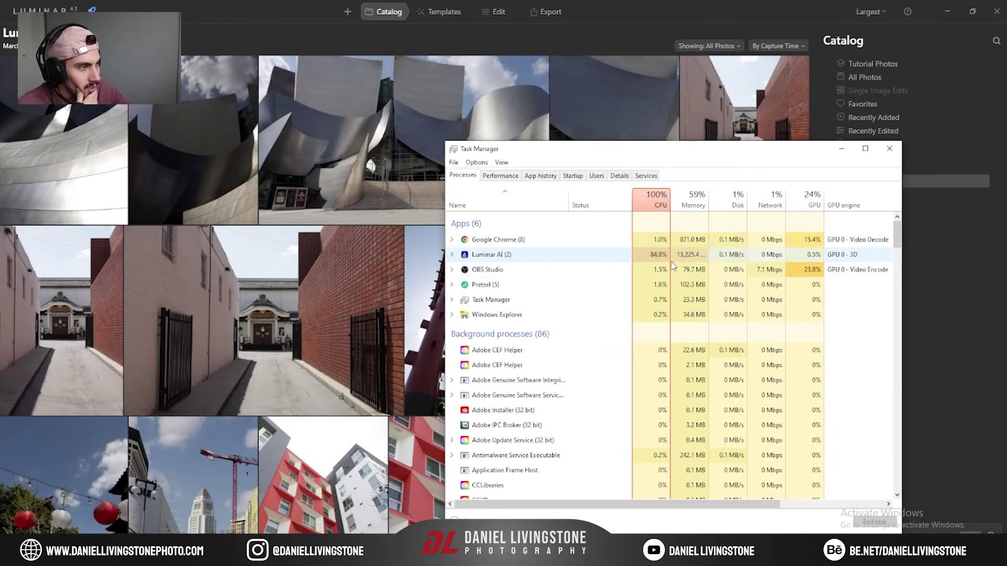
{"action": "left_click", "coordinate": [889, 152]}
Browse the Luminar Test folder for another photo to edit and open the coastal rock shot DL_LATRIP_333.CR2.
{"action": "scroll", "coordinate": [644, 239], "scroll_direction": "down", "scroll_amount": 10}
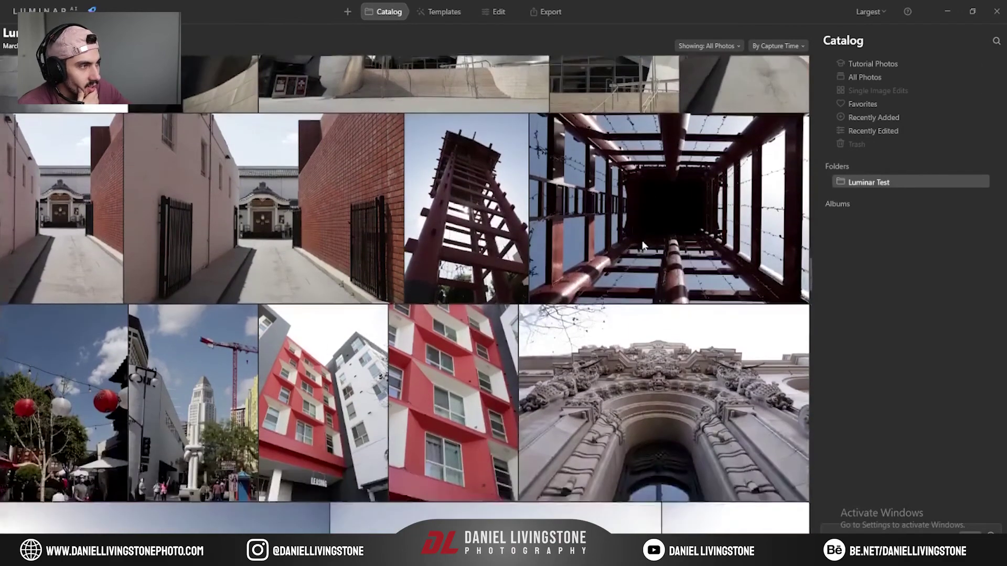
{"action": "scroll", "coordinate": [634, 247], "scroll_direction": "down", "scroll_amount": 10}
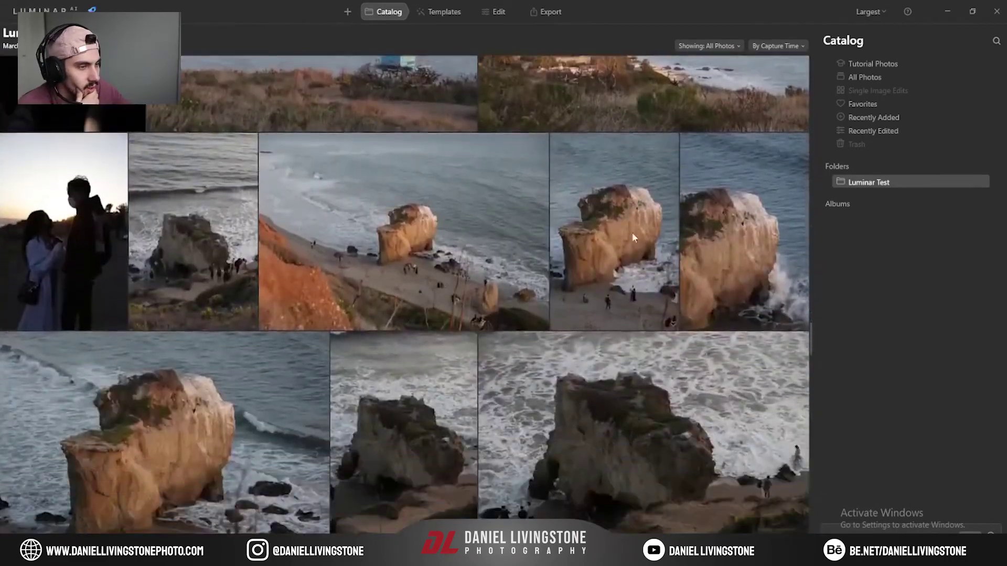
{"action": "scroll", "coordinate": [569, 234], "scroll_direction": "down", "scroll_amount": 3}
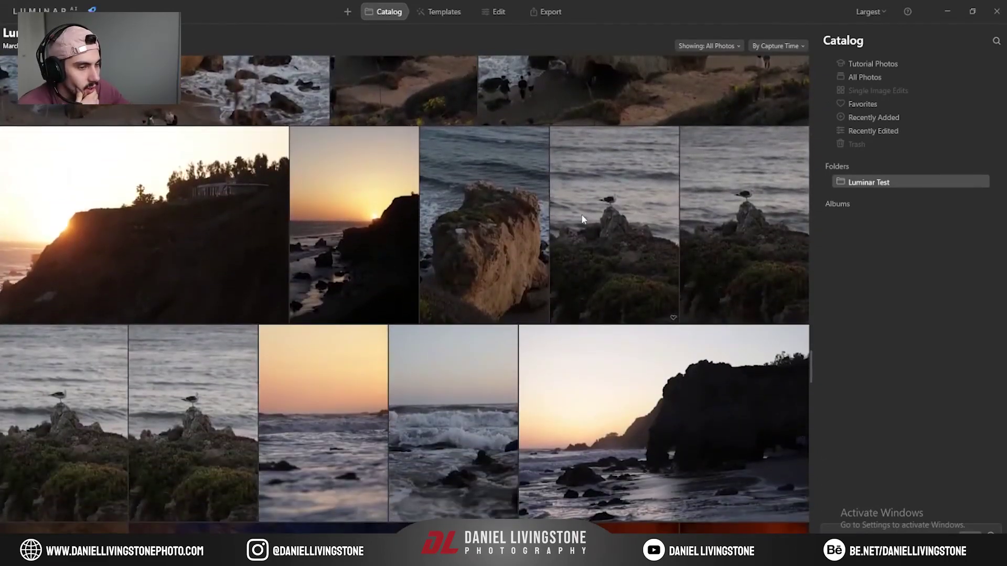
{"action": "scroll", "coordinate": [579, 217], "scroll_direction": "up", "scroll_amount": 5}
{"action": "scroll", "coordinate": [484, 253], "scroll_direction": "up", "scroll_amount": 3}
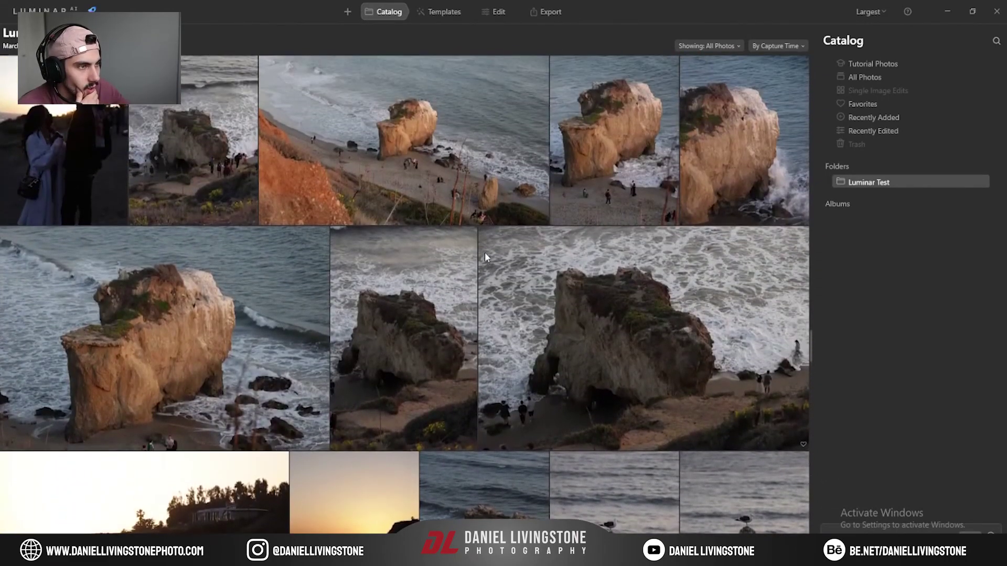
{"action": "scroll", "coordinate": [485, 253], "scroll_direction": "down", "scroll_amount": 4}
{"action": "scroll", "coordinate": [485, 252], "scroll_direction": "down", "scroll_amount": 4}
{"action": "scroll", "coordinate": [484, 252], "scroll_direction": "up", "scroll_amount": 3}
{"action": "double_click", "coordinate": [489, 329]}
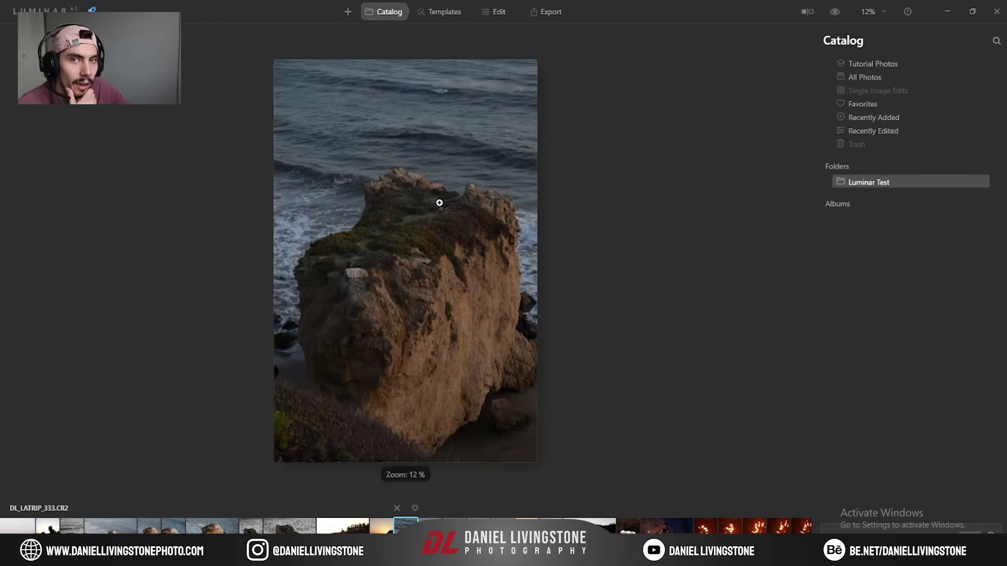
{"action": "double_click", "coordinate": [407, 247]}
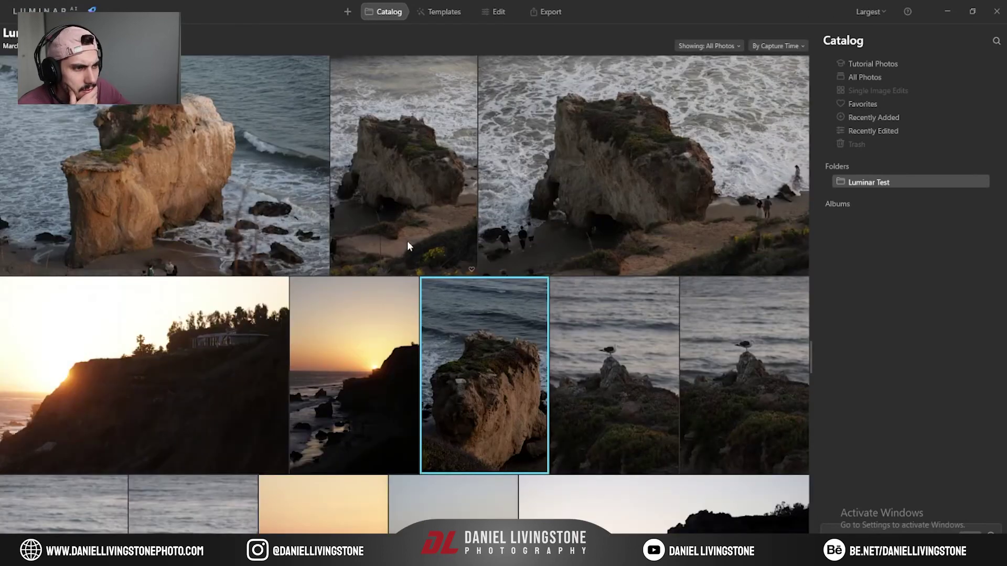
{"action": "double_click", "coordinate": [476, 309]}
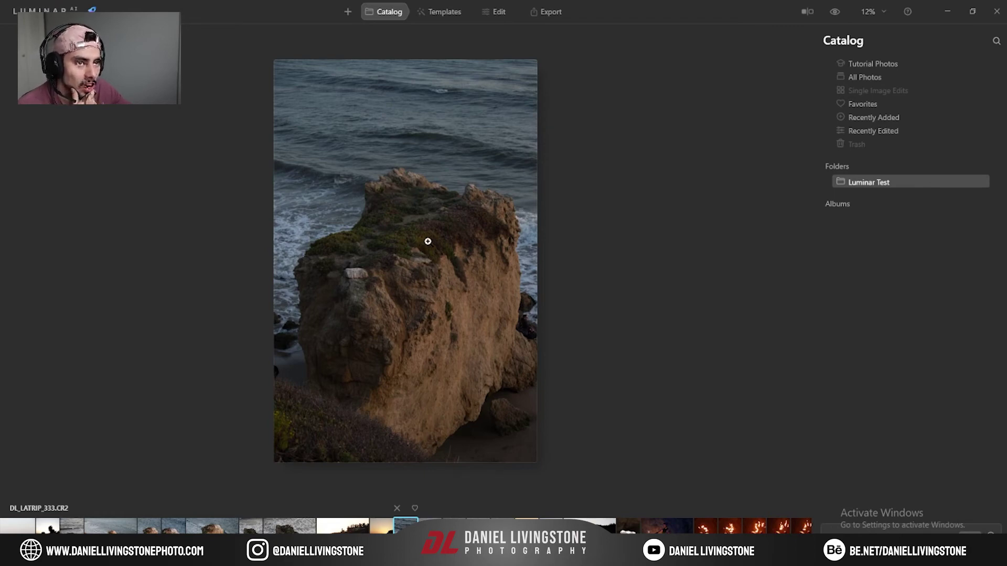
Inspect the coastal rock photo at 100% zoom, flag it as a favorite and return to the full view.
{"action": "left_click", "coordinate": [870, 12]}
{"action": "left_click", "coordinate": [866, 93]}
{"action": "left_click_drag", "start_coordinate": [344, 234], "coordinate": [465, 231]}
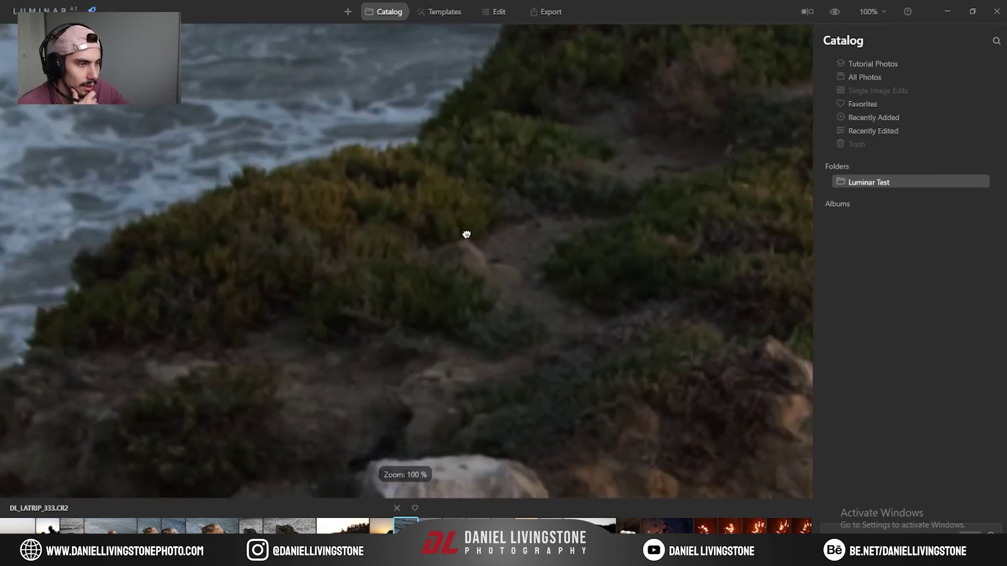
{"action": "left_click_drag", "start_coordinate": [641, 137], "coordinate": [331, 281]}
{"action": "left_click_drag", "start_coordinate": [340, 247], "coordinate": [314, 215]}
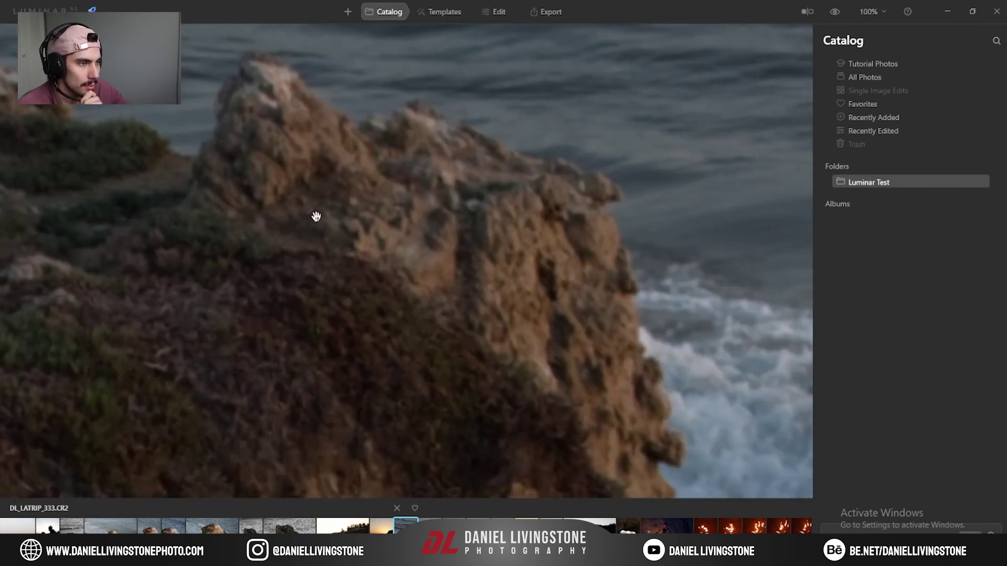
{"action": "left_click", "coordinate": [340, 220]}
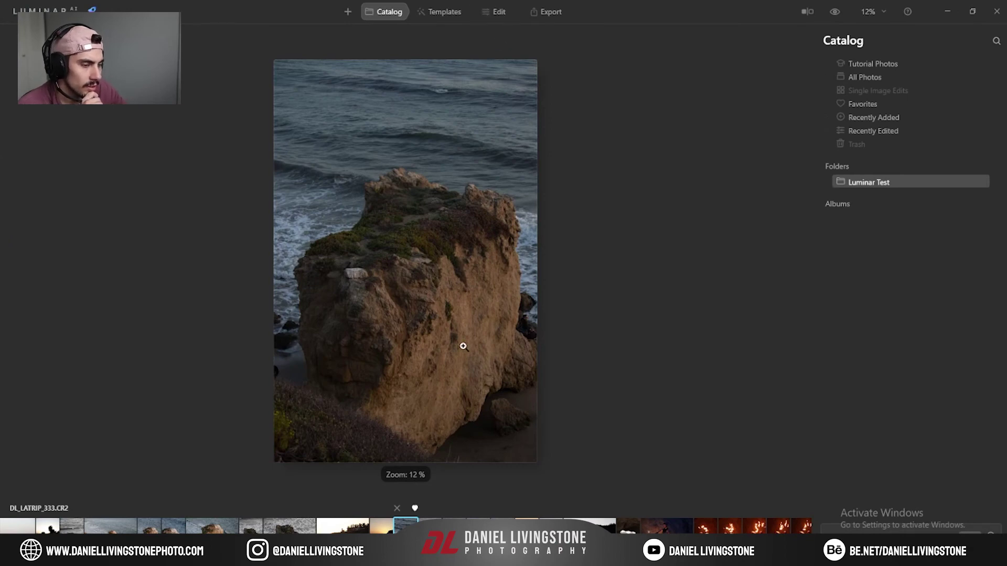
Browse the template collections for the rock photo and open the Easy Landscapes collection.
{"action": "left_click", "coordinate": [450, 11]}
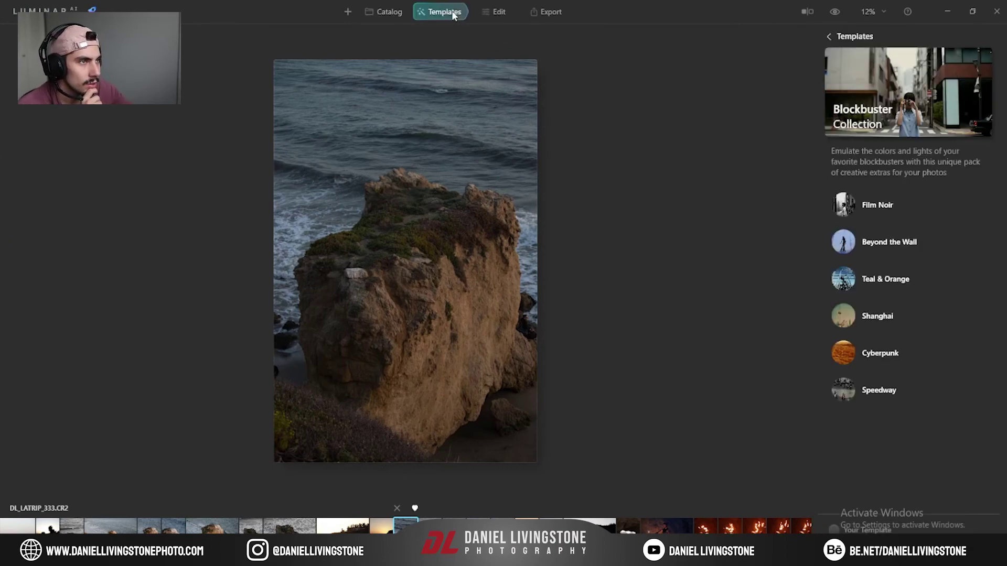
{"action": "left_click", "coordinate": [830, 36]}
{"action": "scroll", "coordinate": [918, 330], "scroll_direction": "down", "scroll_amount": 3}
{"action": "scroll", "coordinate": [912, 344], "scroll_direction": "down", "scroll_amount": 3}
{"action": "scroll", "coordinate": [912, 344], "scroll_direction": "up", "scroll_amount": 5}
{"action": "scroll", "coordinate": [912, 343], "scroll_direction": "up", "scroll_amount": 3}
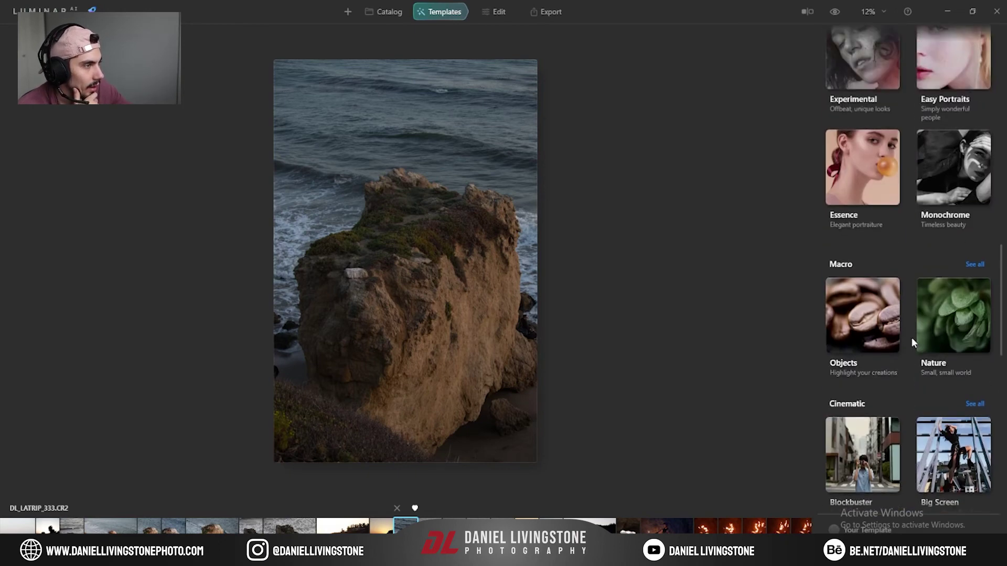
{"action": "scroll", "coordinate": [950, 332], "scroll_direction": "up", "scroll_amount": 9}
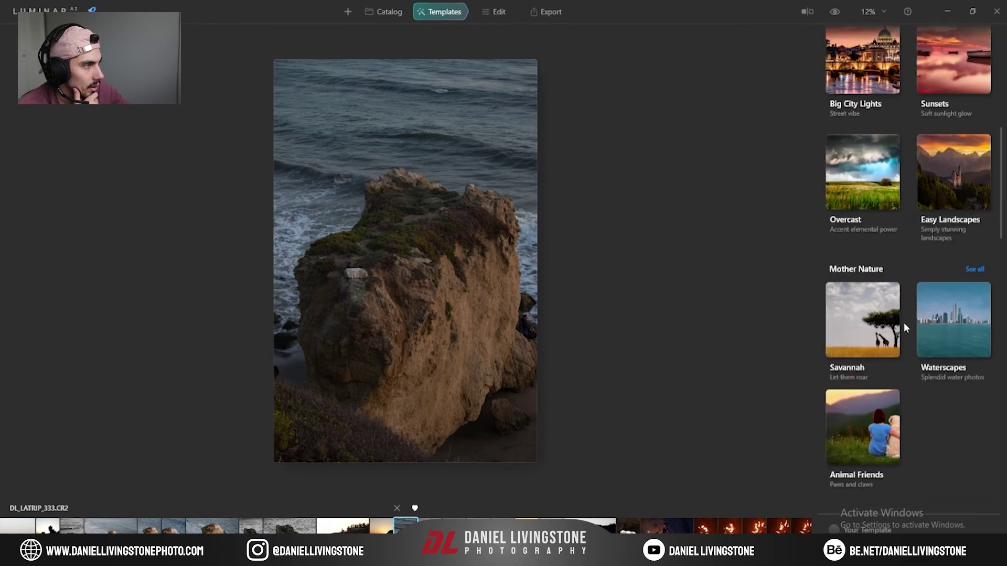
{"action": "scroll", "coordinate": [906, 329], "scroll_direction": "up", "scroll_amount": 1}
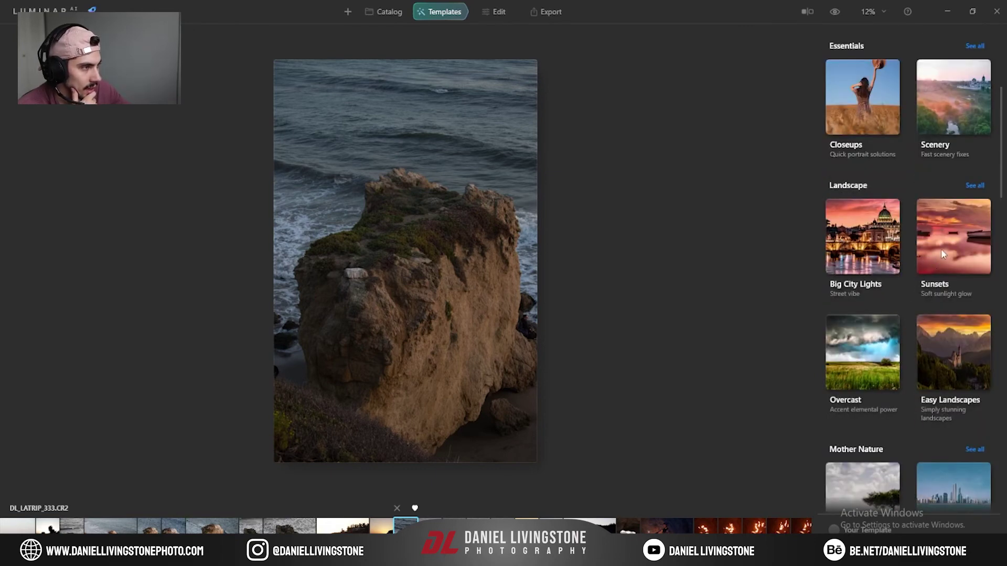
{"action": "left_click", "coordinate": [970, 356]}
Try the Forest Stream, Sunset, Long Exposure, Clean Light, Noirscape and Snowfall templates on the rock photo.
{"action": "left_click", "coordinate": [971, 353]}
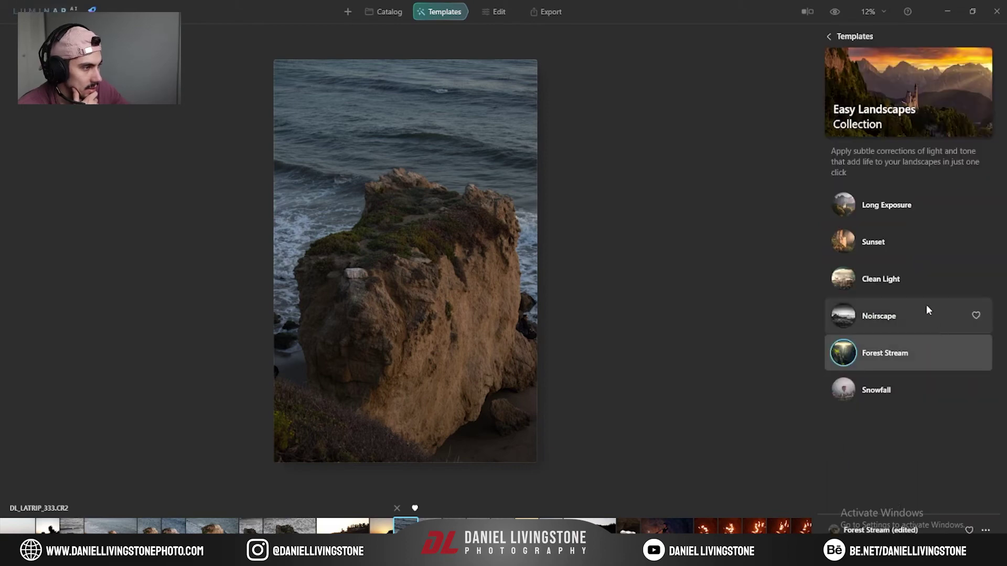
{"action": "left_click", "coordinate": [908, 250]}
{"action": "left_click", "coordinate": [909, 213]}
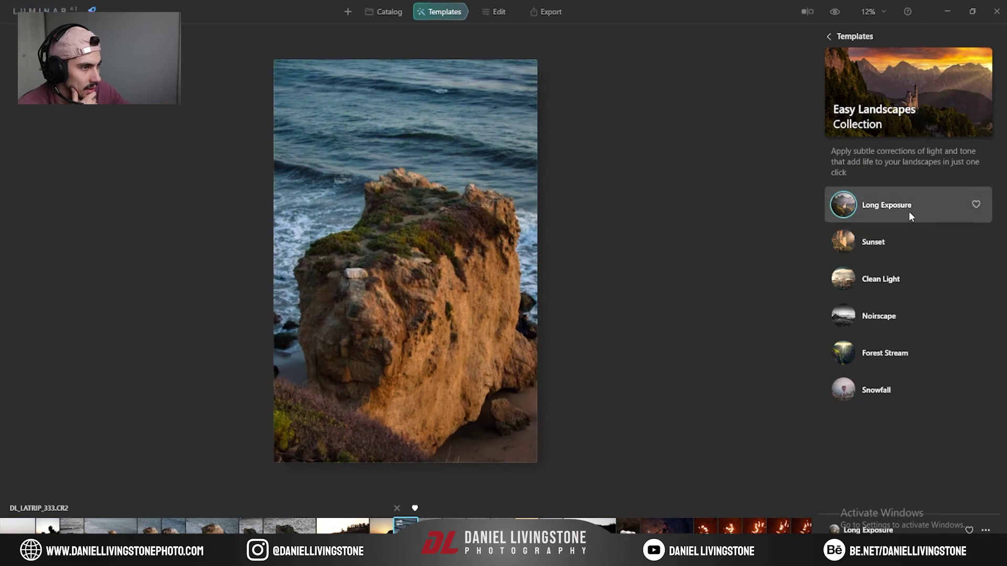
{"action": "left_click", "coordinate": [911, 288]}
{"action": "left_click", "coordinate": [908, 322]}
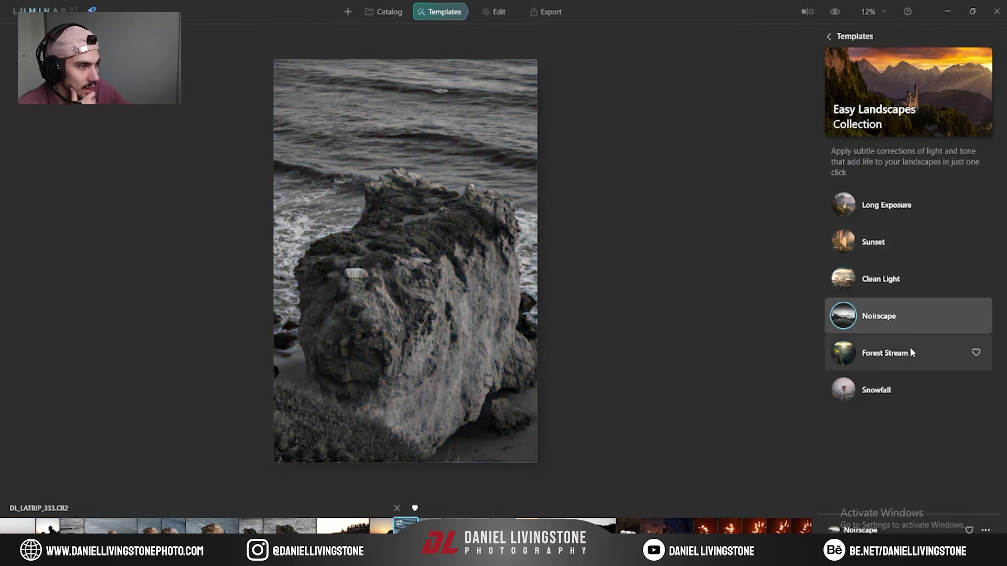
{"action": "left_click", "coordinate": [910, 349]}
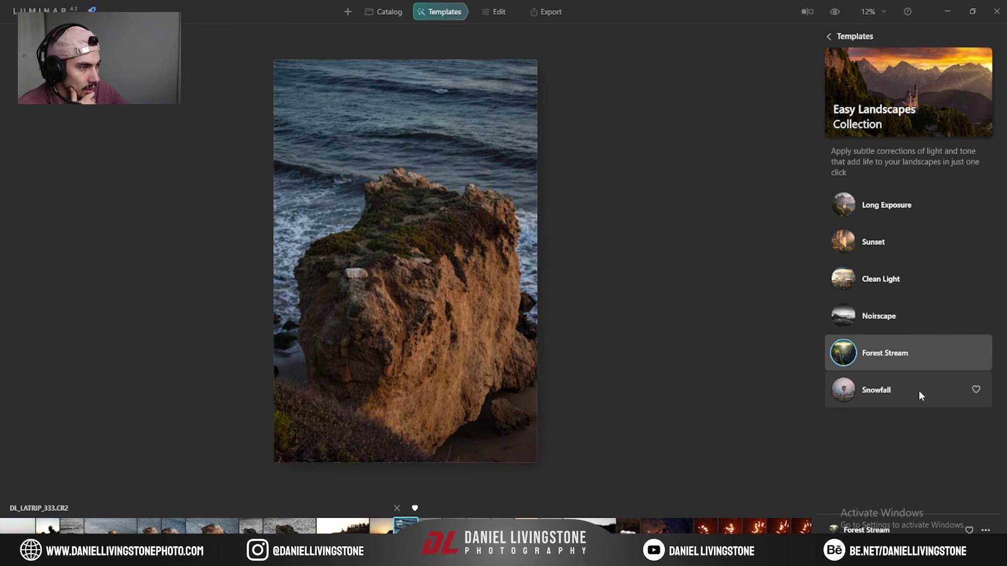
{"action": "left_click", "coordinate": [919, 390]}
{"action": "left_click", "coordinate": [915, 367]}
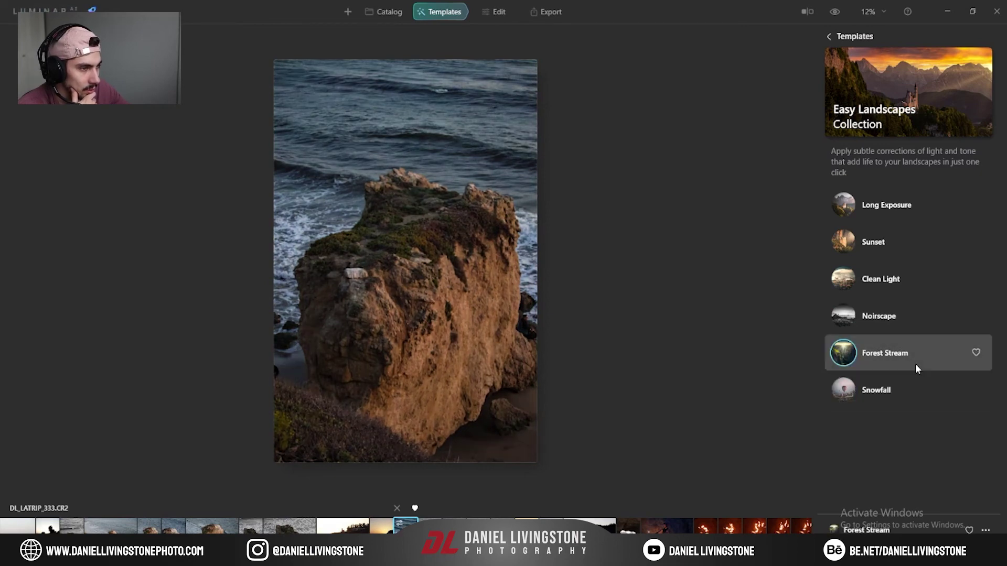
Compare the Sunset and Forest Stream looks with Long Exposure and apply the Long Exposure template.
{"action": "left_click", "coordinate": [905, 248]}
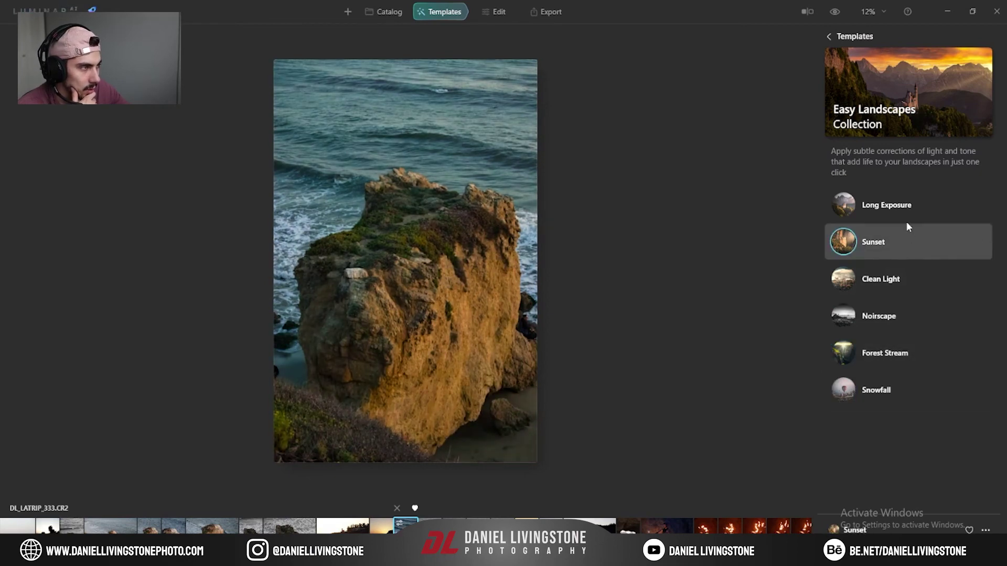
{"action": "left_click", "coordinate": [907, 205]}
{"action": "left_click", "coordinate": [908, 354]}
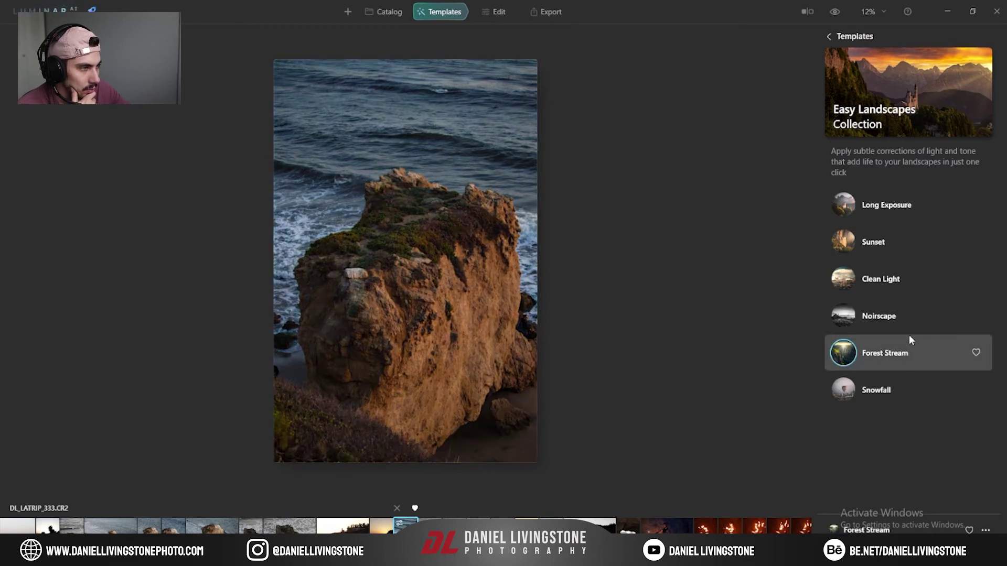
{"action": "left_click", "coordinate": [912, 215]}
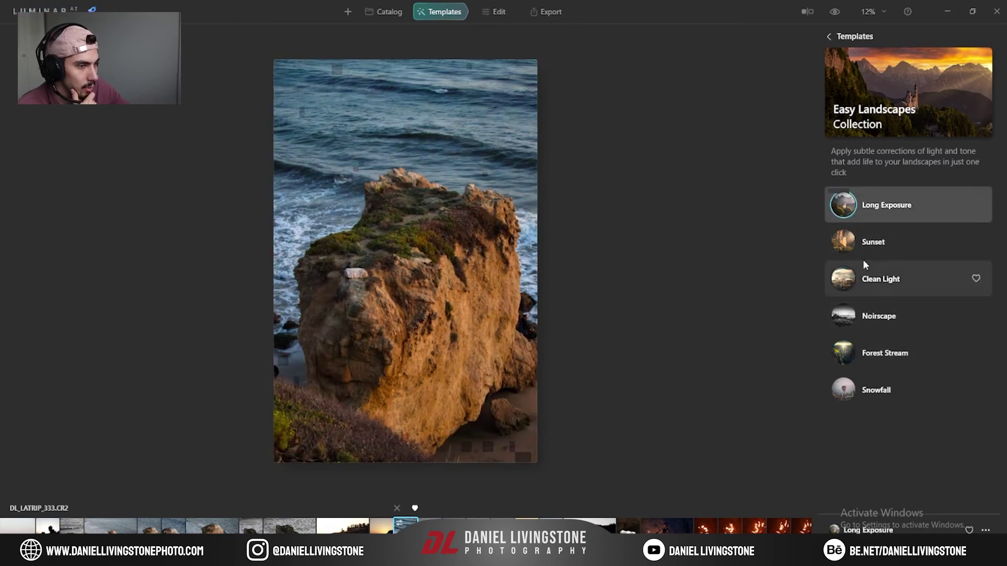
Brighten the rock photo with the Light tool by setting Exposure to 0.56 and Shadows to 13.
{"action": "left_click", "coordinate": [495, 12]}
{"action": "left_click", "coordinate": [859, 200]}
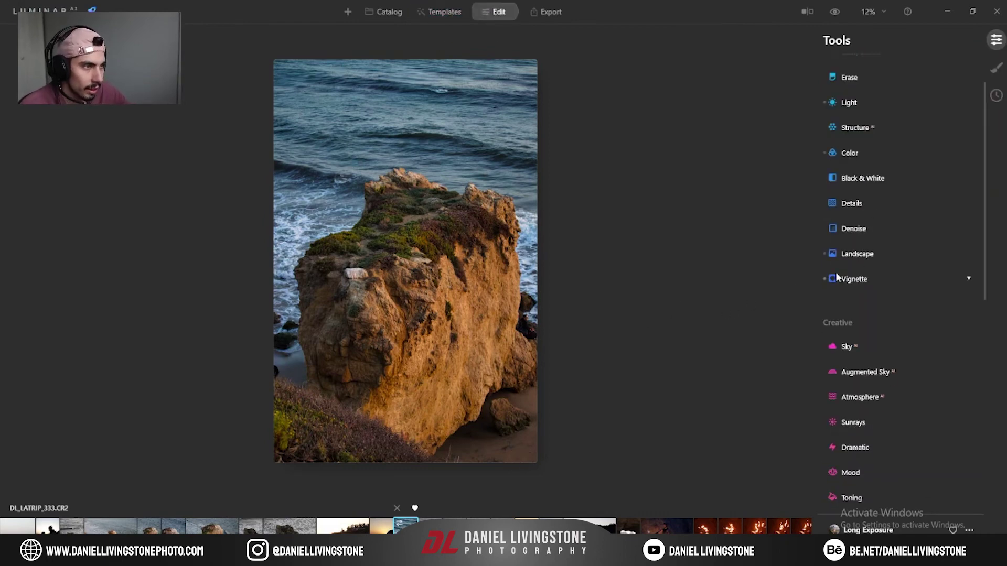
{"action": "left_click", "coordinate": [885, 102]}
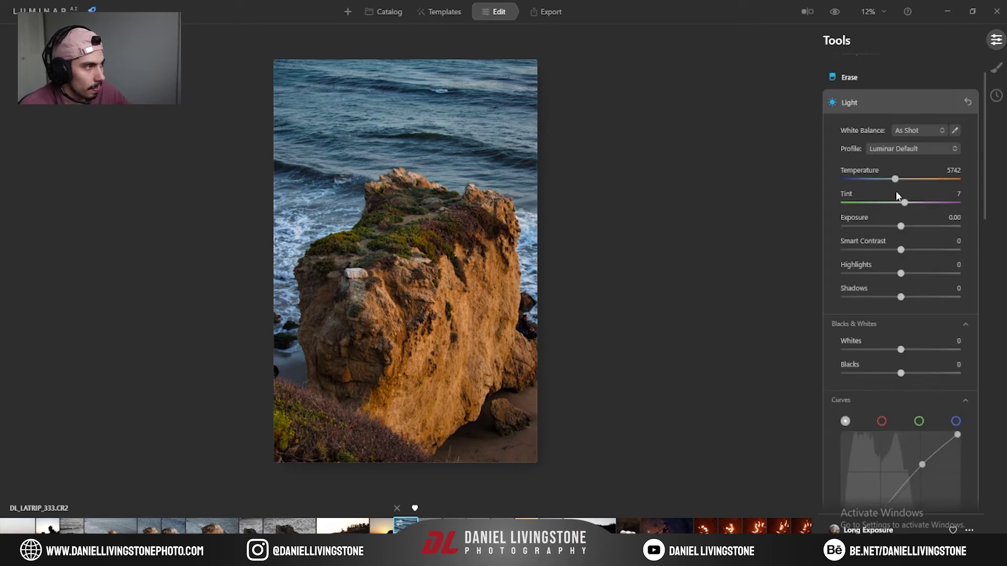
{"action": "left_click_drag", "start_coordinate": [901, 193], "coordinate": [907, 195]}
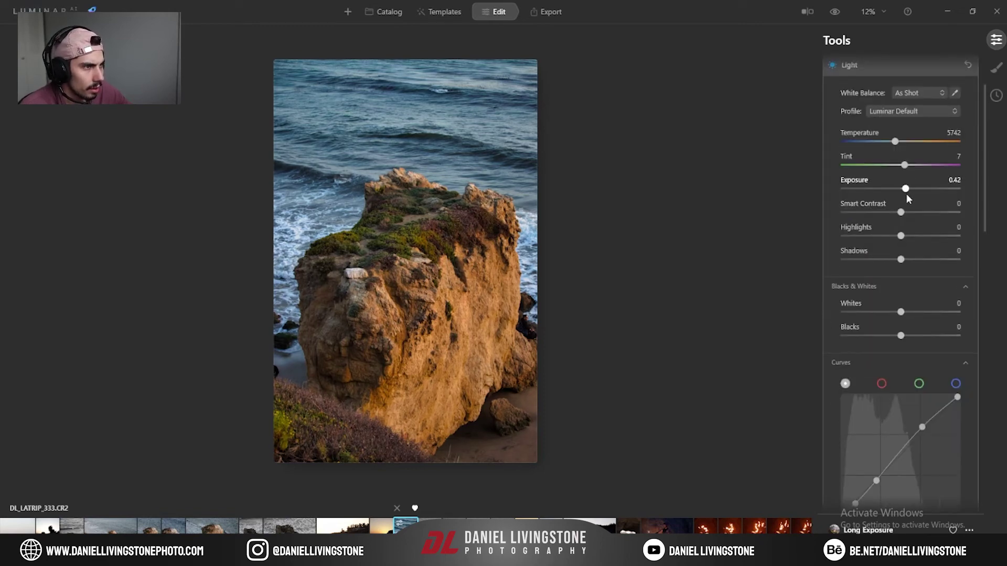
{"action": "mouse_move", "coordinate": [903, 261]}
{"action": "left_mouse_down"}
{"action": "mouse_move", "coordinate": [924, 260]}
{"action": "mouse_move", "coordinate": [909, 269]}
{"action": "left_mouse_up"}
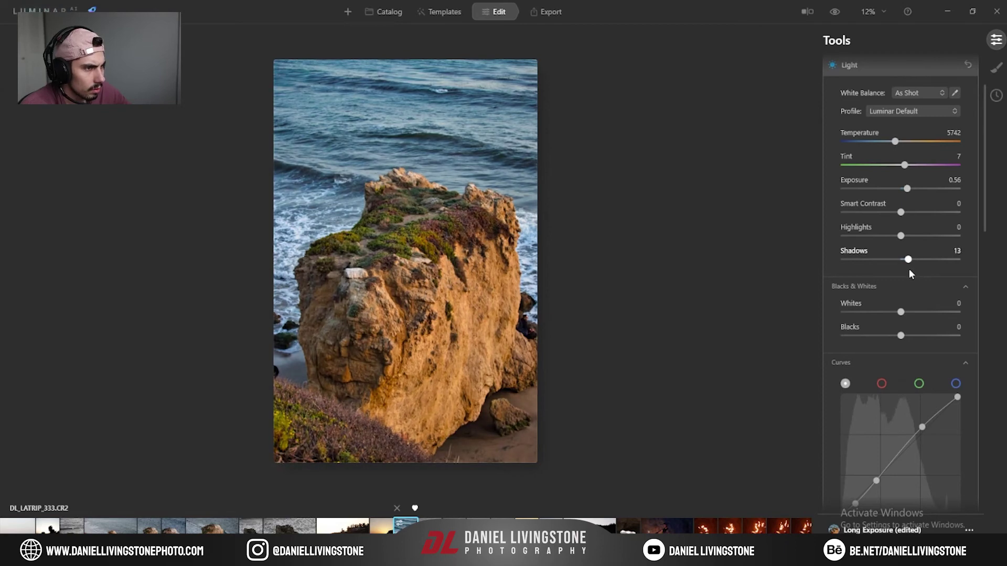
{"action": "mouse_move", "coordinate": [901, 212]}
{"action": "left_mouse_down"}
{"action": "mouse_move", "coordinate": [918, 218]}
{"action": "mouse_move", "coordinate": [900, 225]}
{"action": "left_mouse_up"}
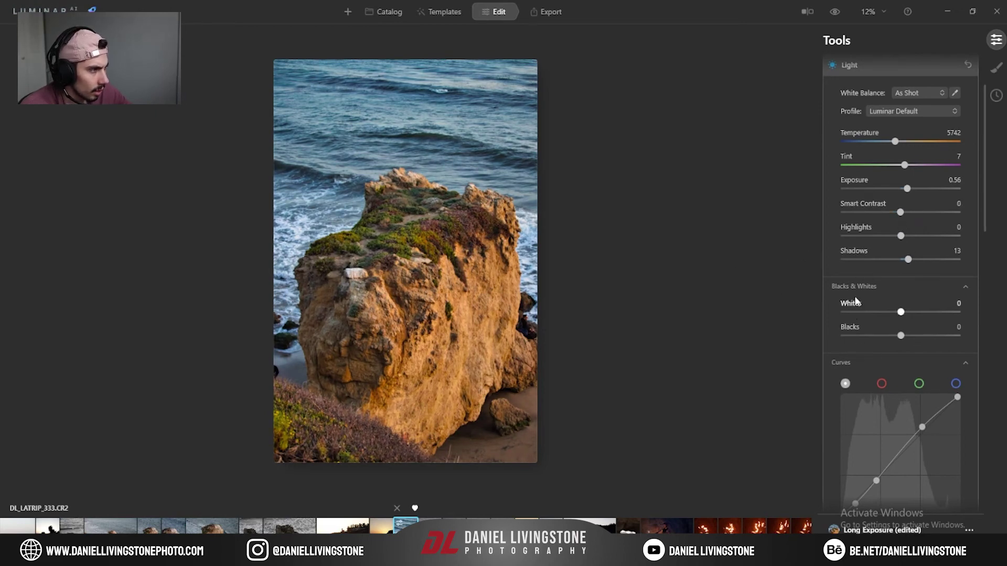
{"action": "left_click", "coordinate": [872, 69]}
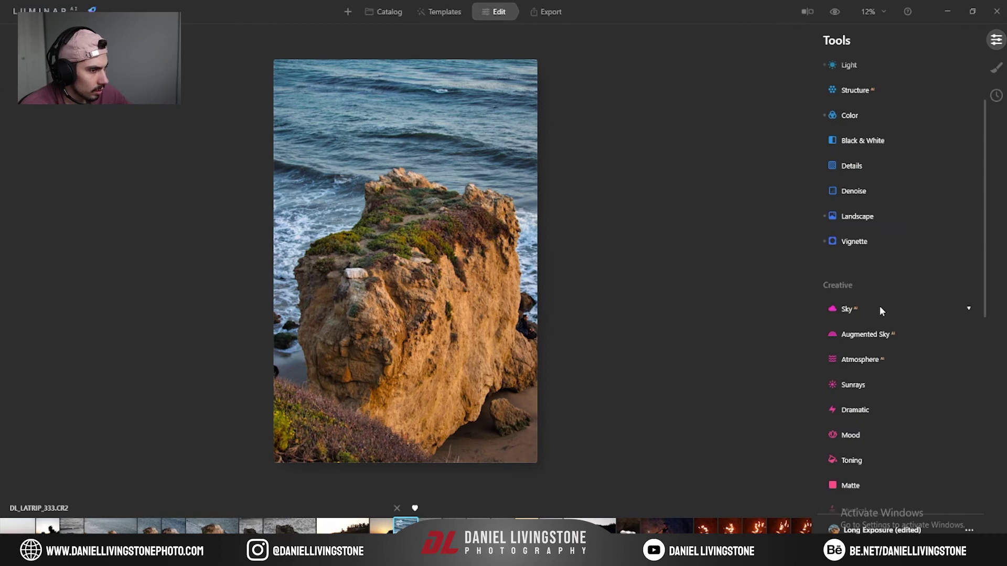
Set Sharpen to 46 in the Details tool, checking the rock texture at 50% zoom.
{"action": "left_click", "coordinate": [856, 165]}
{"action": "left_click_drag", "start_coordinate": [845, 286], "coordinate": [866, 287]}
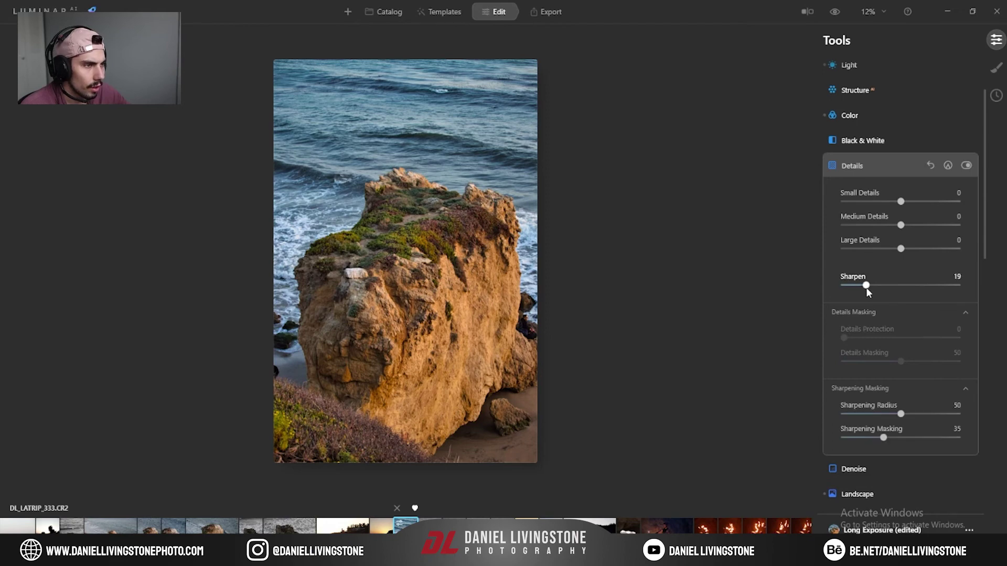
{"action": "left_click", "coordinate": [410, 265]}
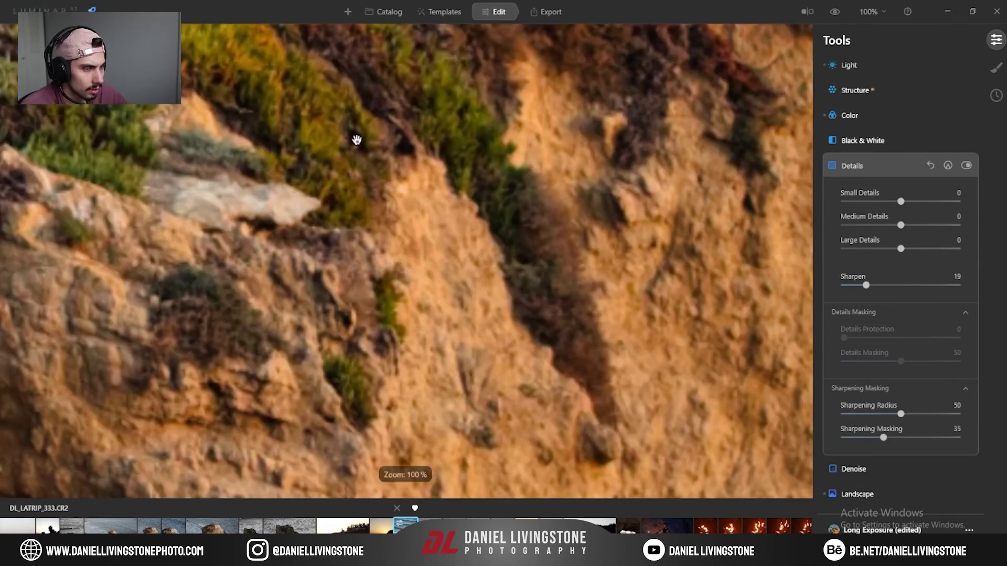
{"action": "left_click", "coordinate": [871, 12]}
{"action": "left_click", "coordinate": [873, 73]}
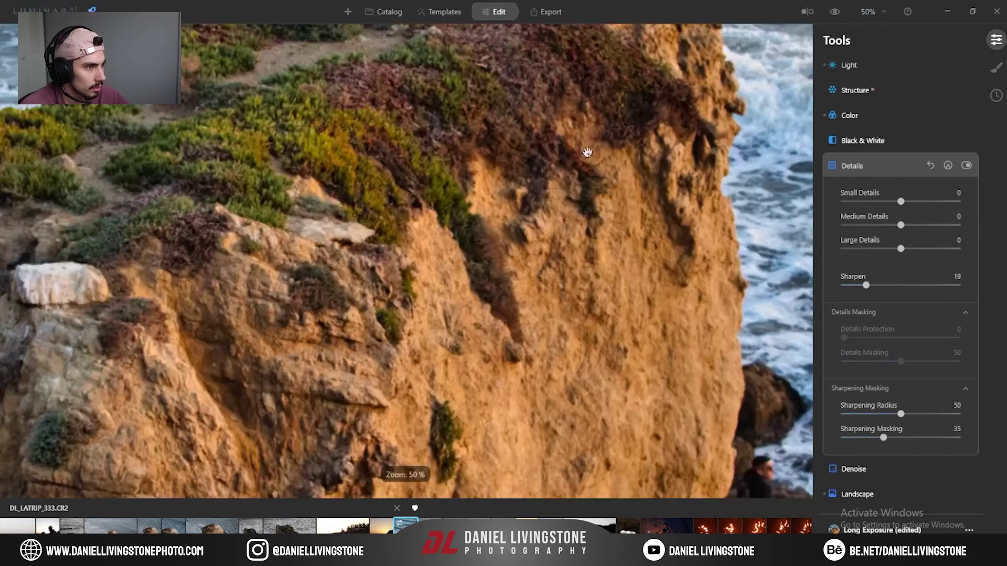
{"action": "left_click_drag", "start_coordinate": [358, 235], "coordinate": [459, 260]}
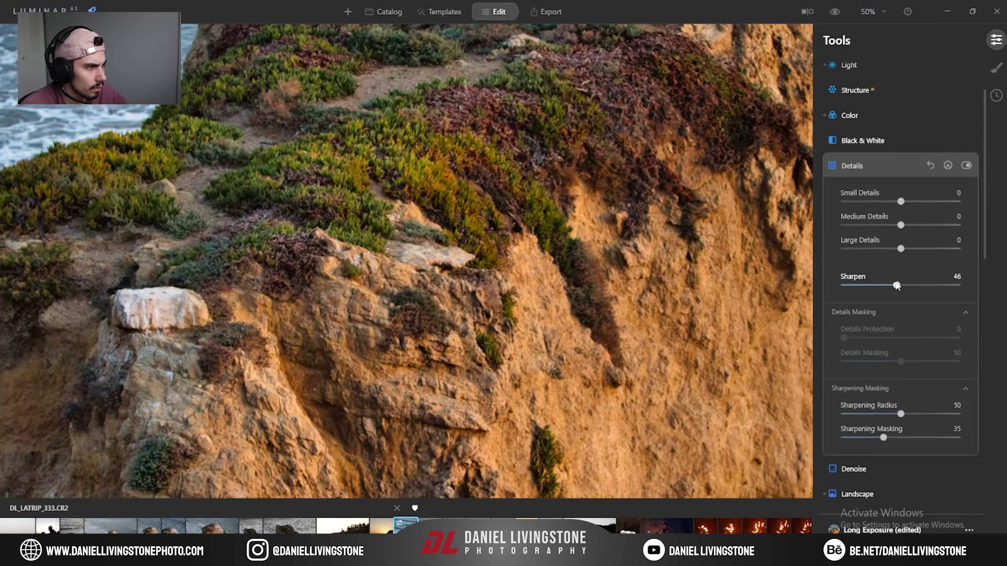
Try stronger Small Details, set Large Details to 33 instead, and compare the rock with the original up close.
{"action": "mouse_move", "coordinate": [900, 225]}
{"action": "left_mouse_down"}
{"action": "mouse_move", "coordinate": [894, 231]}
{"action": "mouse_move", "coordinate": [904, 201]}
{"action": "mouse_move", "coordinate": [969, 199]}
{"action": "mouse_move", "coordinate": [902, 207]}
{"action": "left_mouse_up"}
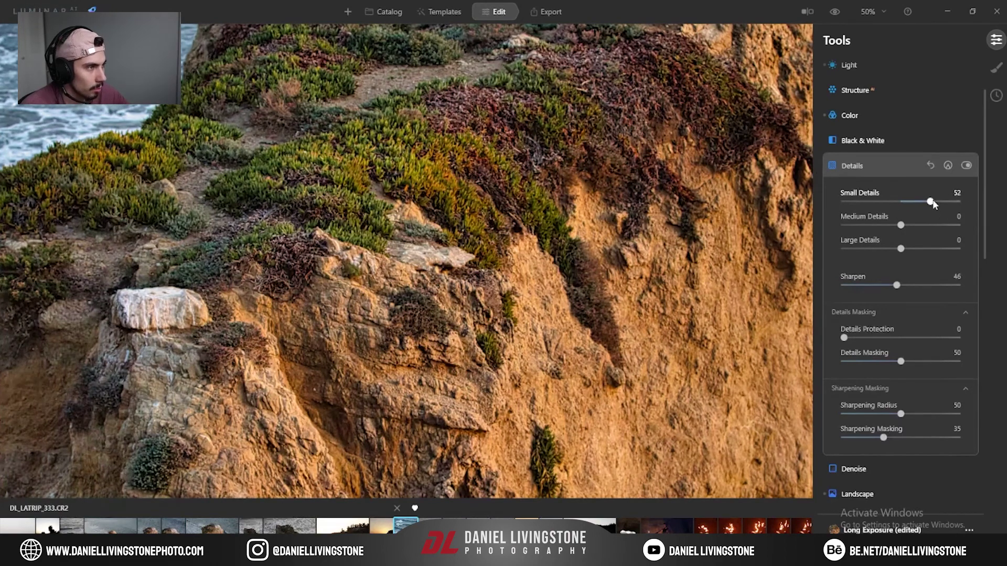
{"action": "mouse_move", "coordinate": [902, 250]}
{"action": "left_mouse_down"}
{"action": "mouse_move", "coordinate": [929, 254]}
{"action": "mouse_move", "coordinate": [901, 251]}
{"action": "mouse_move", "coordinate": [920, 252]}
{"action": "left_mouse_up"}
{"action": "key", "text": "ctrl+0"}
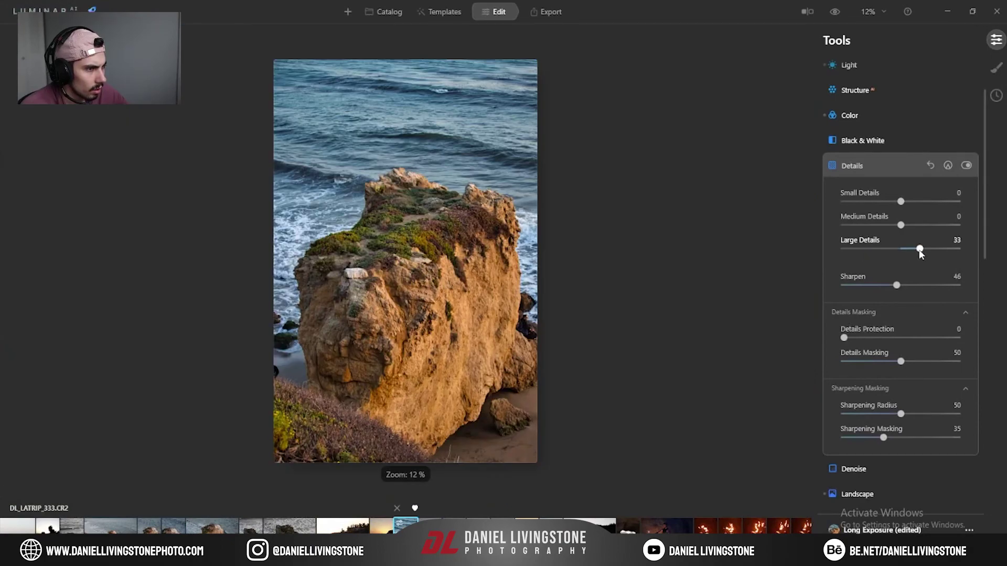
{"action": "left_click", "coordinate": [467, 267]}
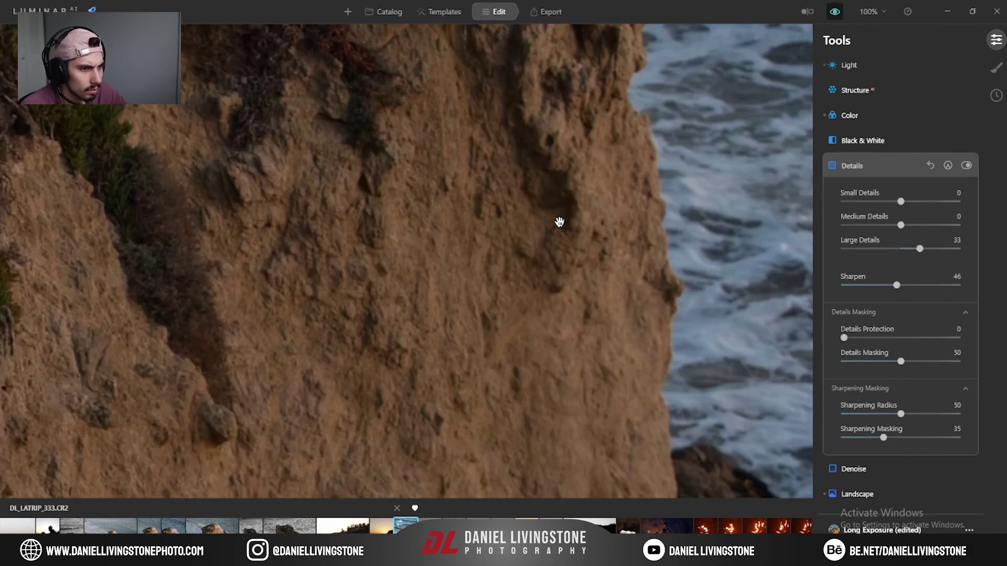
{"action": "left_click", "coordinate": [560, 221]}
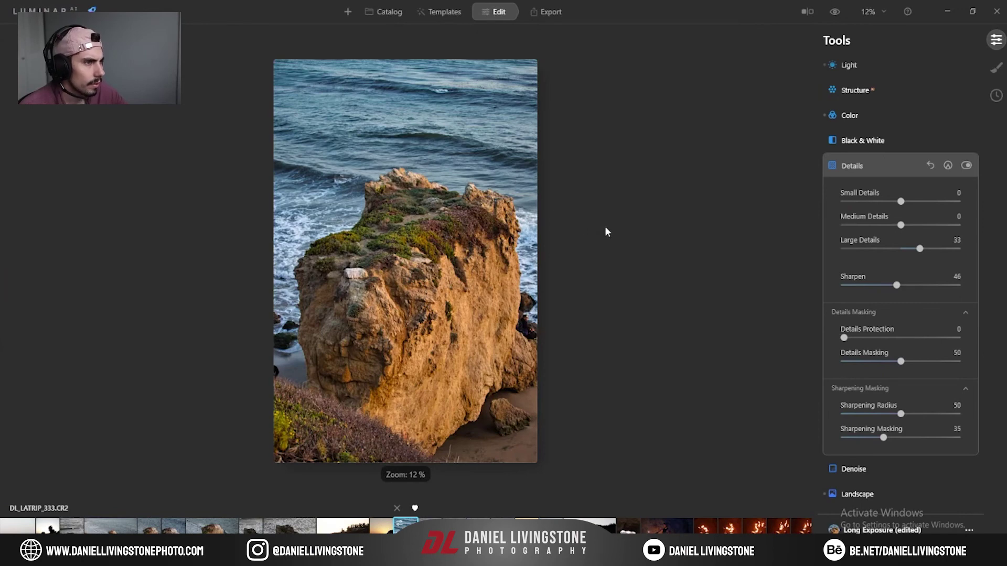
Crop the photo slightly in the Original ratio, trimming its left side and the sea along the top.
{"action": "scroll", "coordinate": [892, 142], "scroll_direction": "up", "scroll_amount": 3}
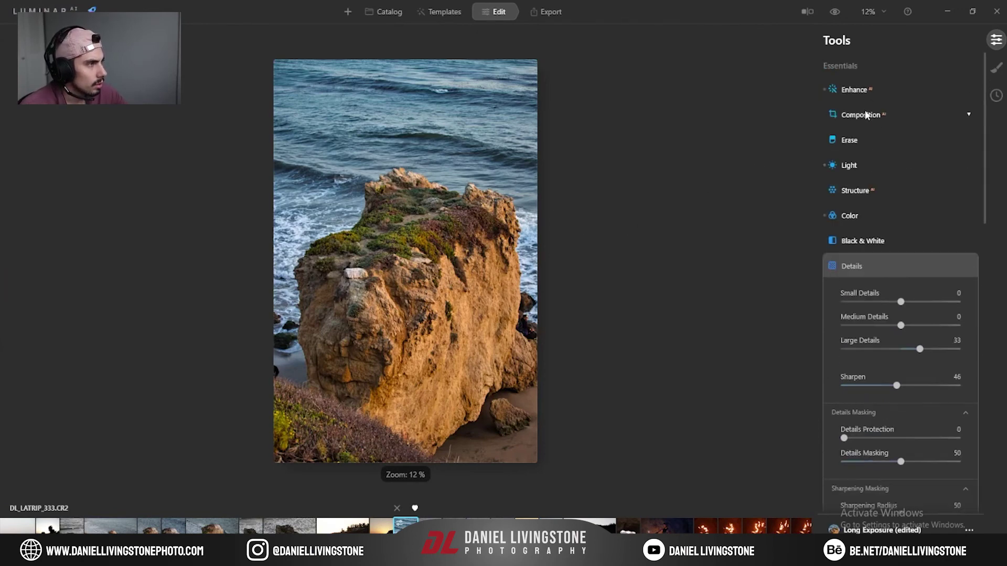
{"action": "left_click", "coordinate": [918, 113]}
{"action": "left_click_drag", "start_coordinate": [264, 254], "coordinate": [268, 253]}
{"action": "left_click_drag", "start_coordinate": [403, 287], "coordinate": [402, 277]}
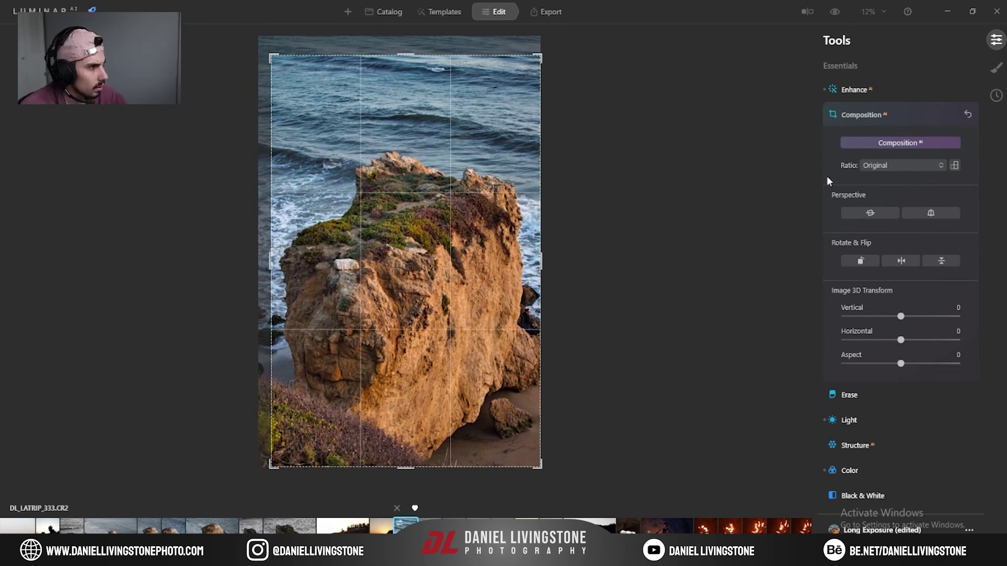
{"action": "left_click", "coordinate": [916, 119]}
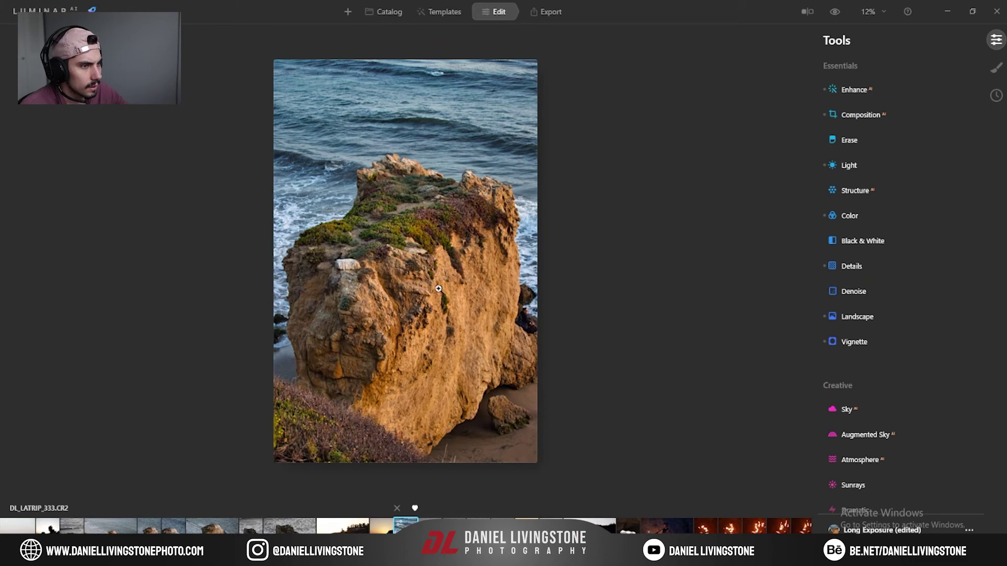
Compare the cropped and edited rock photo with its unedited version.
{"action": "scroll", "coordinate": [871, 307], "scroll_direction": "down", "scroll_amount": 2}
{"action": "key", "text": "backslash"}
{"action": "key", "text": "backslash"}
{"action": "key", "text": "backslash"}
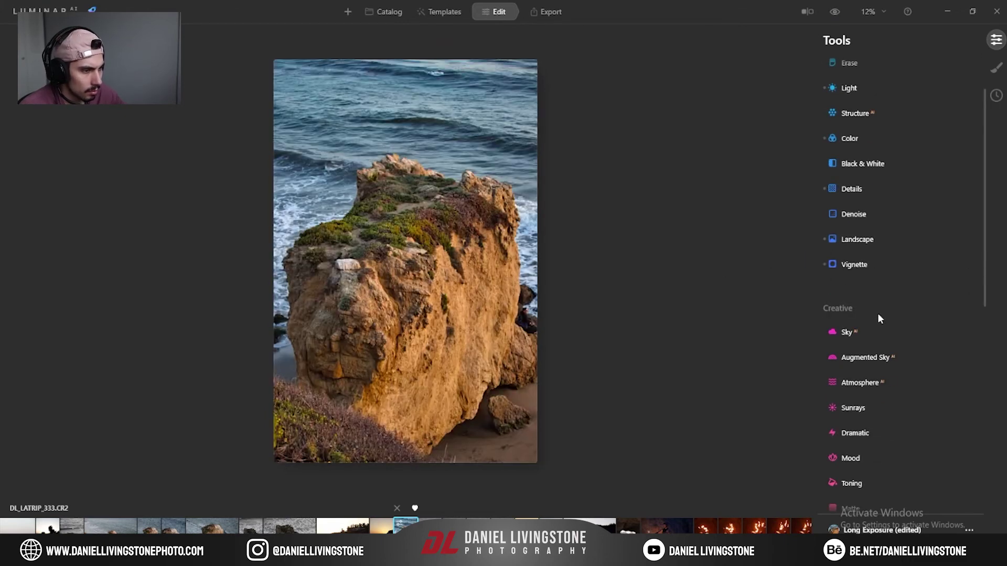
Try Sunrays at amount 26 with the sun center over the upper-right sea and beside the rock, and reset the tool.
{"action": "scroll", "coordinate": [878, 315], "scroll_direction": "down", "scroll_amount": 2}
{"action": "scroll", "coordinate": [886, 281], "scroll_direction": "down", "scroll_amount": 1}
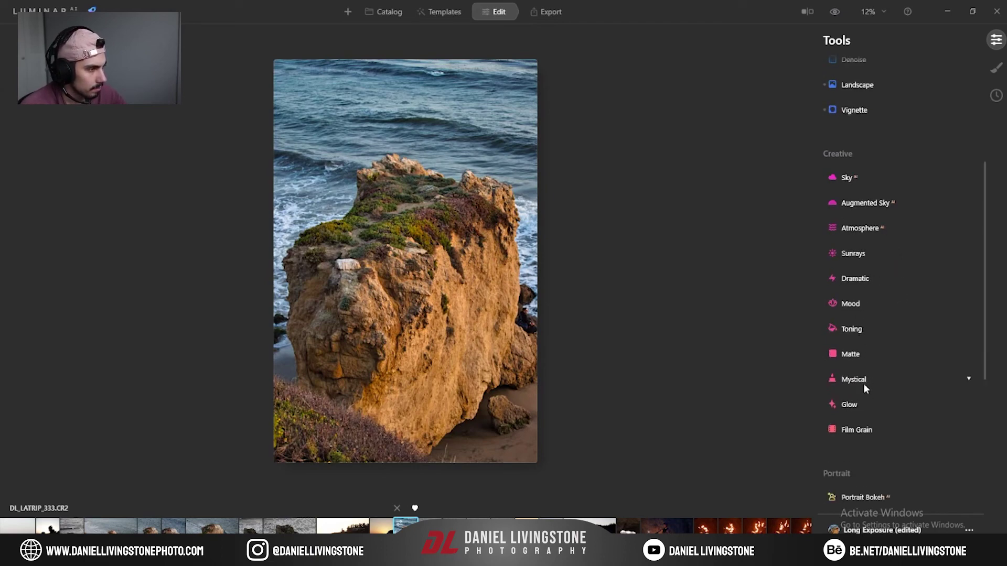
{"action": "left_click", "coordinate": [863, 253]}
{"action": "left_click", "coordinate": [875, 283]}
{"action": "left_click_drag", "start_coordinate": [352, 140], "coordinate": [525, 75]}
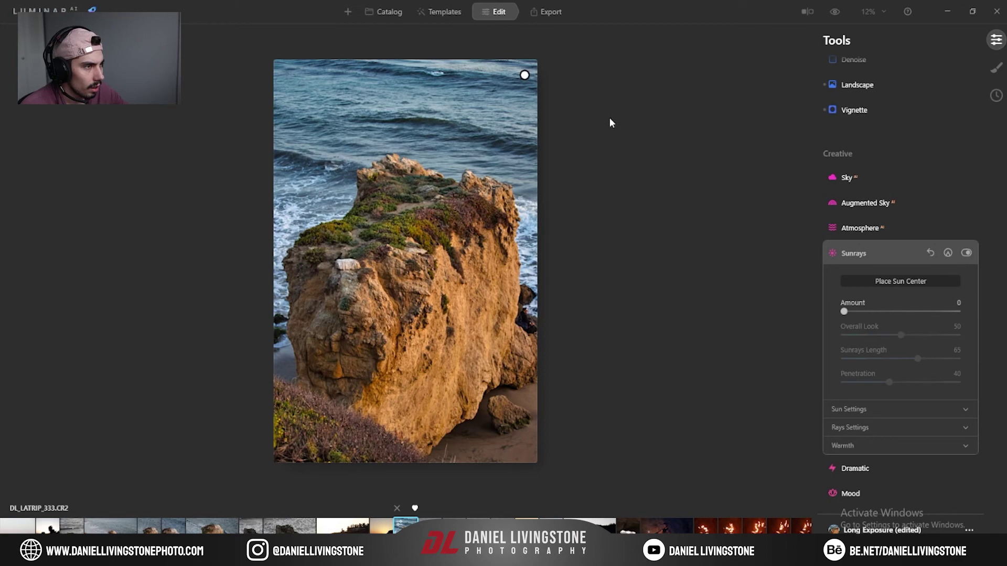
{"action": "left_click_drag", "start_coordinate": [844, 311], "coordinate": [875, 312]}
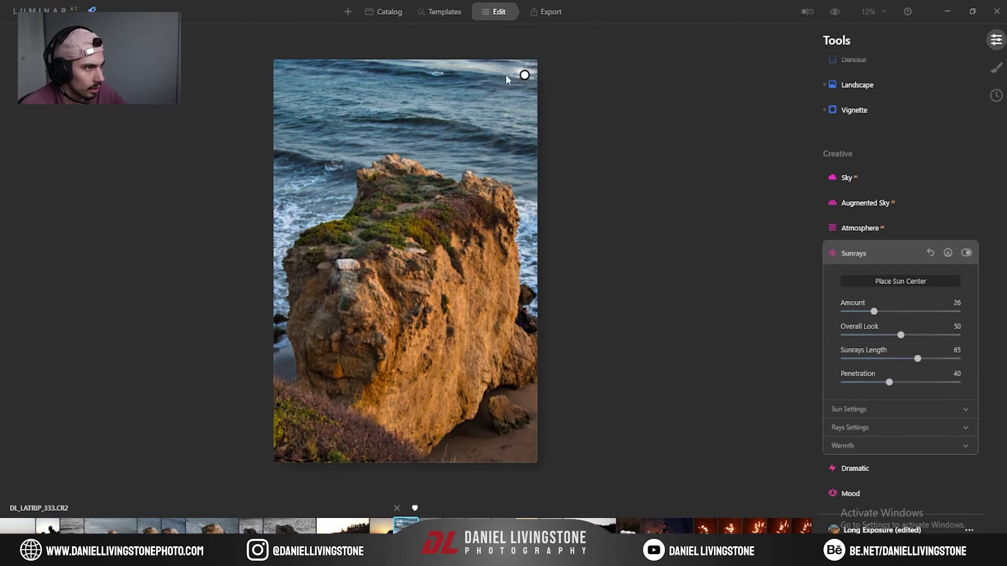
{"action": "mouse_move", "coordinate": [524, 73]}
{"action": "left_mouse_down"}
{"action": "mouse_move", "coordinate": [575, 159]}
{"action": "mouse_move", "coordinate": [589, 229]}
{"action": "mouse_move", "coordinate": [592, 200]}
{"action": "mouse_move", "coordinate": [563, 209]}
{"action": "mouse_move", "coordinate": [517, 198]}
{"action": "left_mouse_up"}
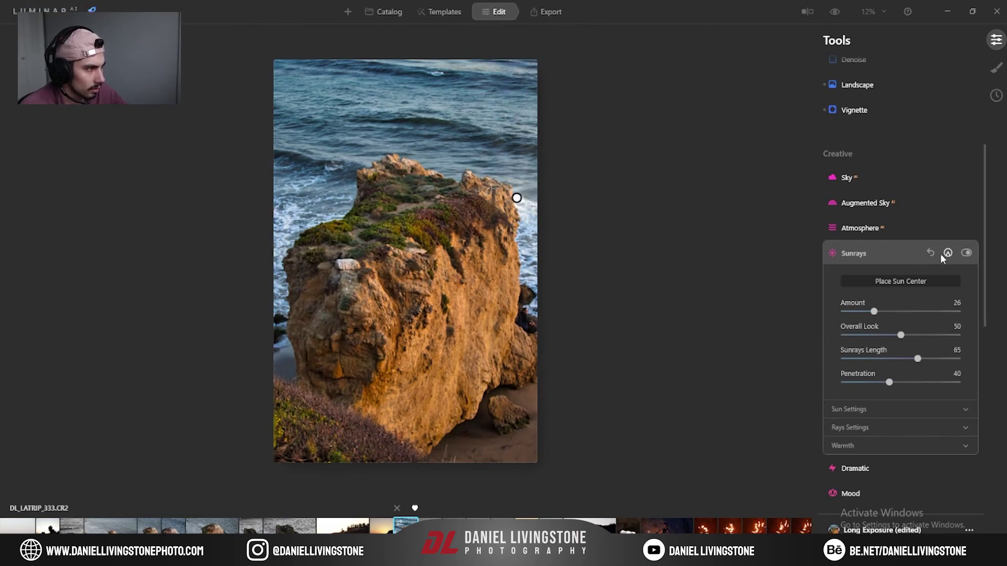
{"action": "left_click", "coordinate": [930, 253]}
{"action": "left_click", "coordinate": [895, 251]}
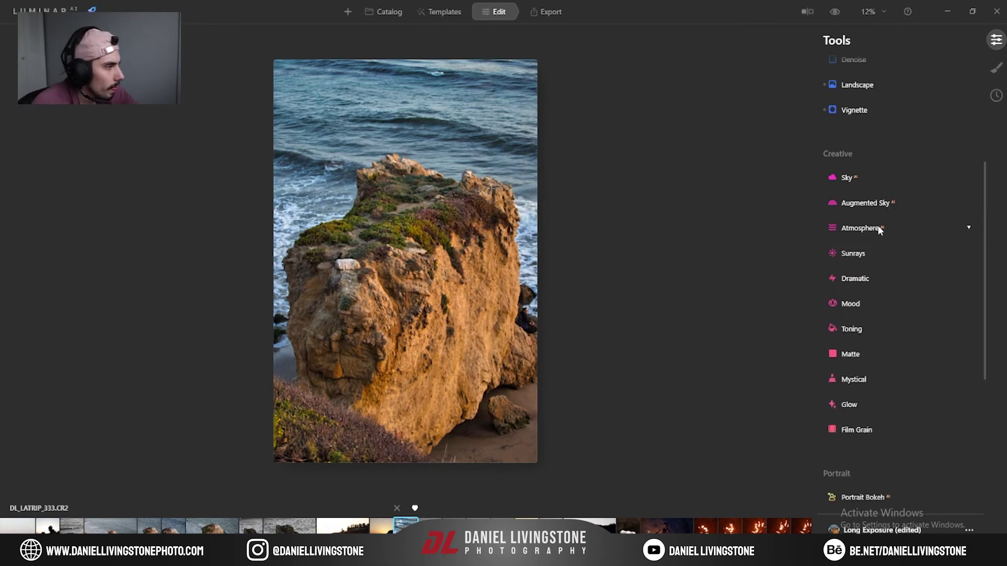
Apply a subtle Dramatic effect to the rock photo with the amount set to 3.
{"action": "left_click", "coordinate": [879, 284]}
{"action": "mouse_move", "coordinate": [844, 315]}
{"action": "left_mouse_down"}
{"action": "mouse_move", "coordinate": [875, 315]}
{"action": "mouse_move", "coordinate": [848, 317]}
{"action": "left_mouse_up"}
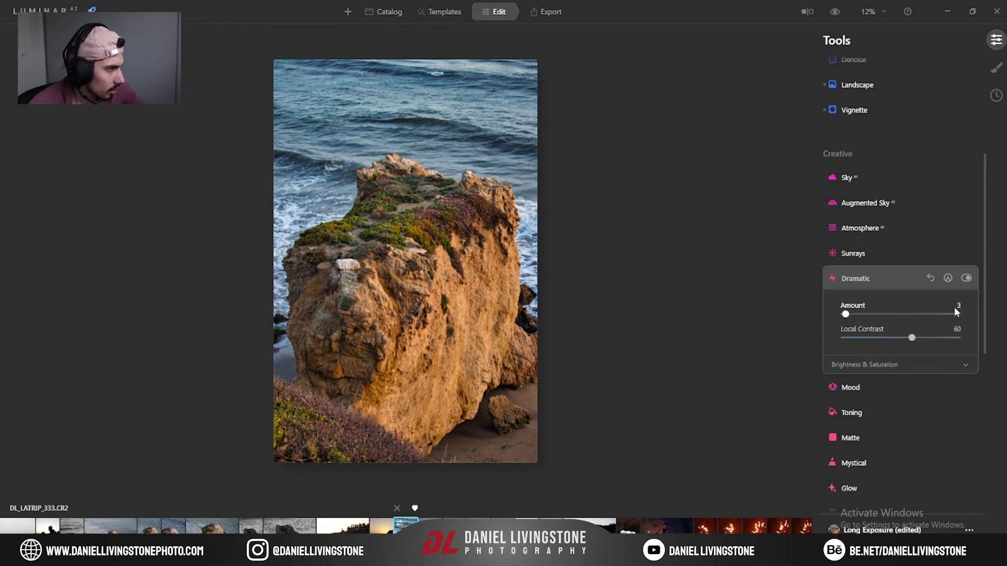
{"action": "left_click", "coordinate": [888, 280]}
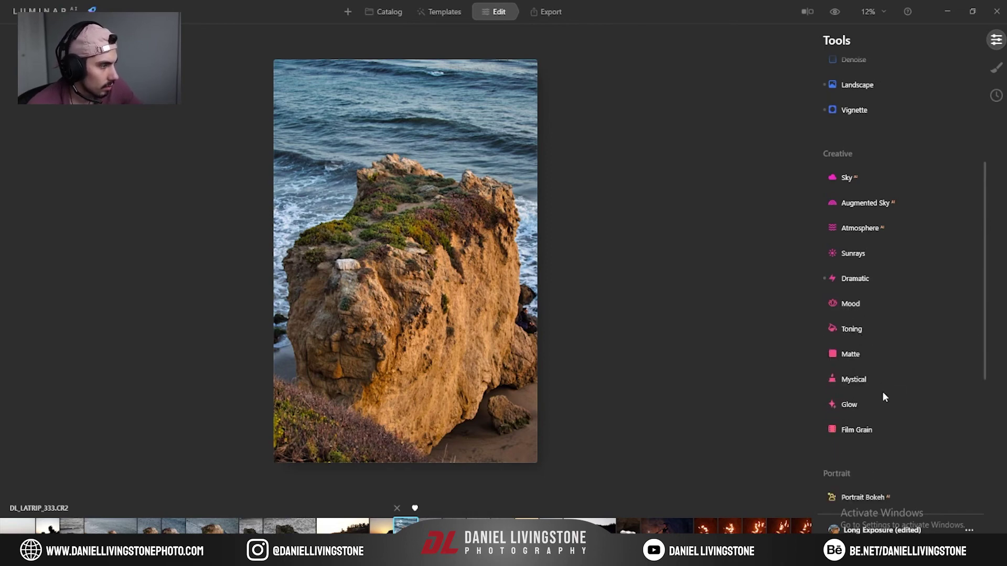
{"action": "scroll", "coordinate": [874, 399], "scroll_direction": "down", "scroll_amount": 5}
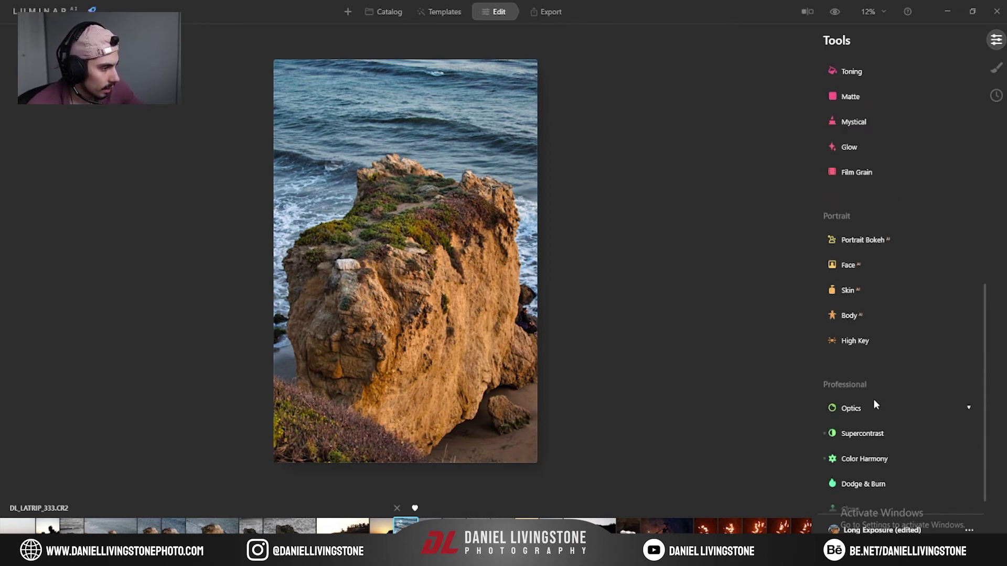
{"action": "scroll", "coordinate": [875, 402], "scroll_direction": "down", "scroll_amount": 1}
{"action": "scroll", "coordinate": [875, 398], "scroll_direction": "up", "scroll_amount": 6}
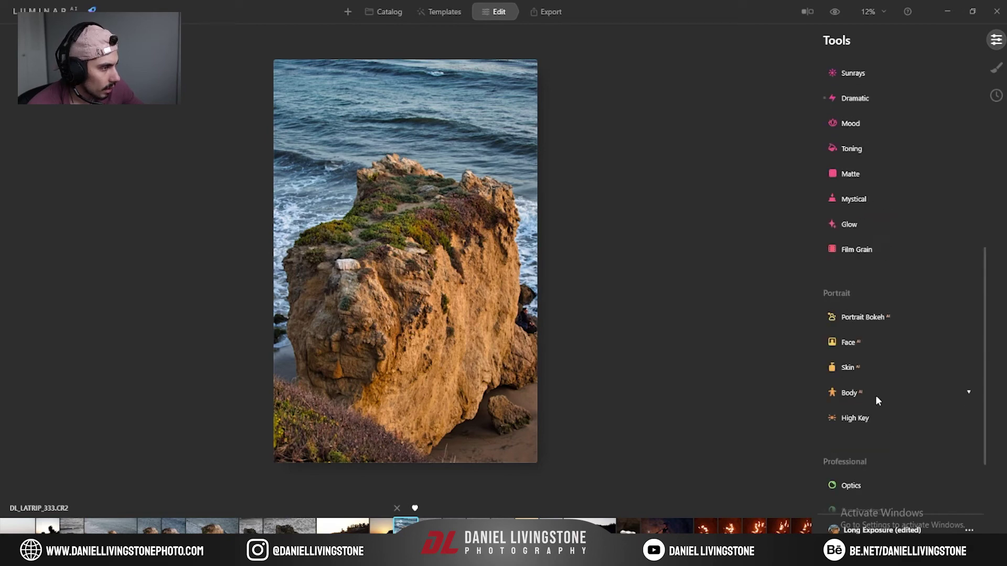
{"action": "scroll", "coordinate": [876, 394], "scroll_direction": "up", "scroll_amount": 4}
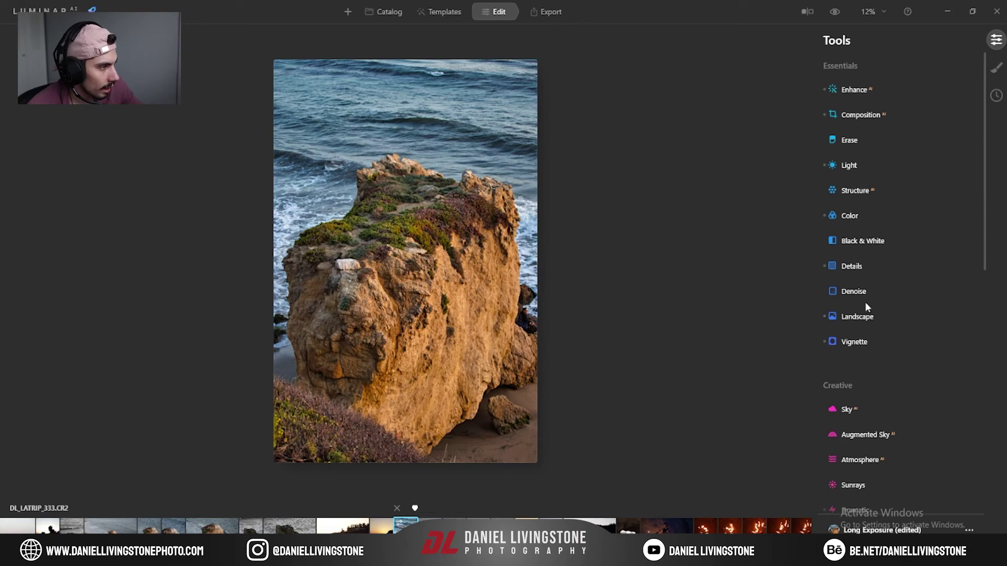
Add a Texture layer in Local Masking and apply the Summer Day texture to the photo.
{"action": "left_click", "coordinate": [994, 67]}
{"action": "left_click", "coordinate": [968, 41]}
{"action": "left_click", "coordinate": [957, 78]}
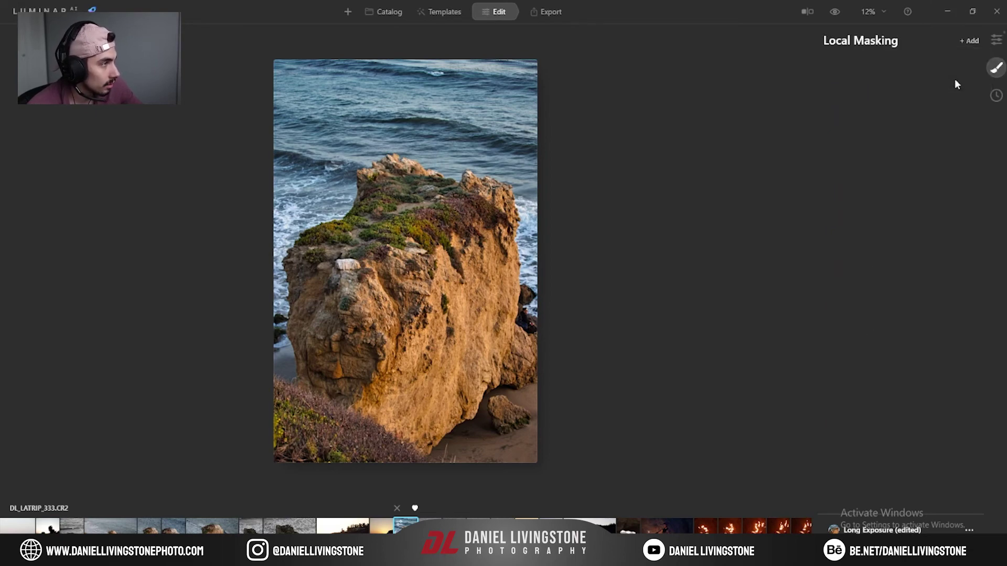
{"action": "left_click", "coordinate": [899, 110]}
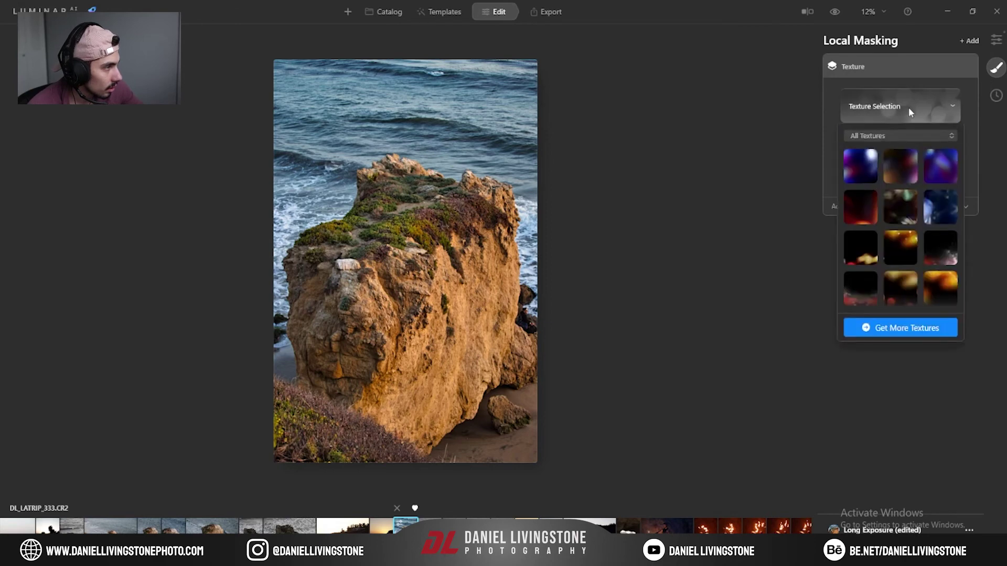
{"action": "scroll", "coordinate": [909, 228], "scroll_direction": "down", "scroll_amount": 1}
{"action": "left_click", "coordinate": [902, 247]}
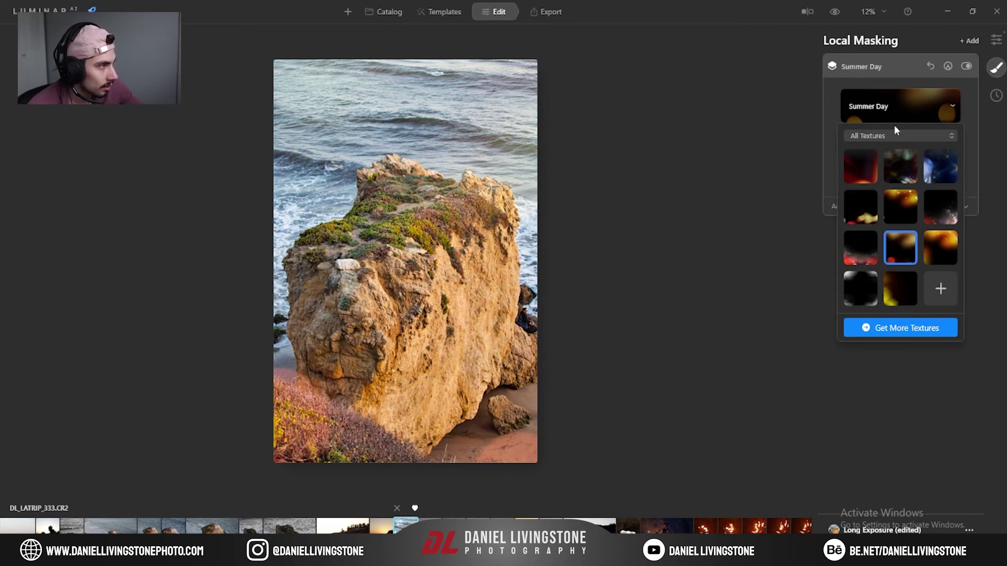
Browse the Flares and Sparklers categories of the texture collection for the Local Masking layer.
{"action": "left_click", "coordinate": [834, 114]}
{"action": "left_click", "coordinate": [920, 112]}
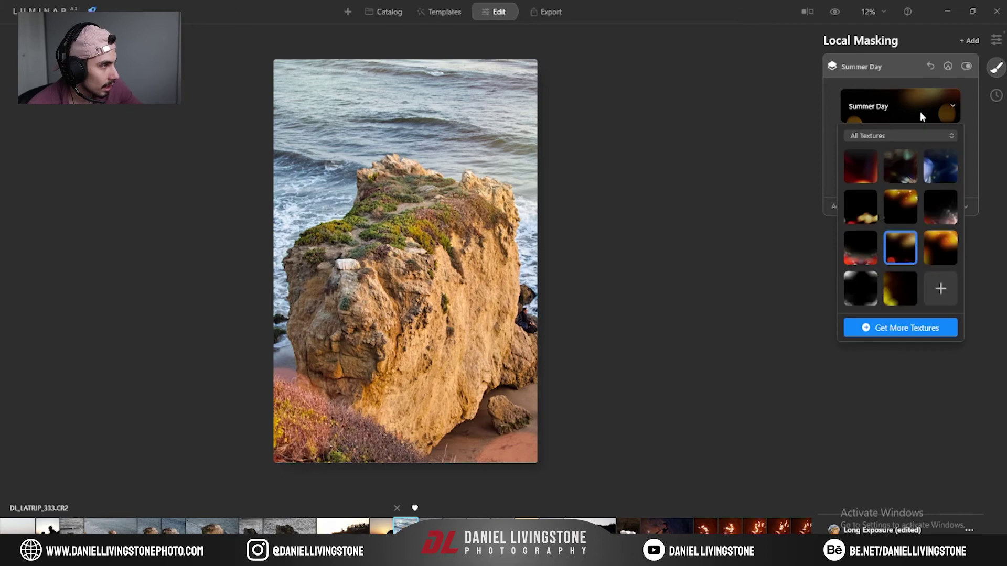
{"action": "left_click", "coordinate": [933, 137]}
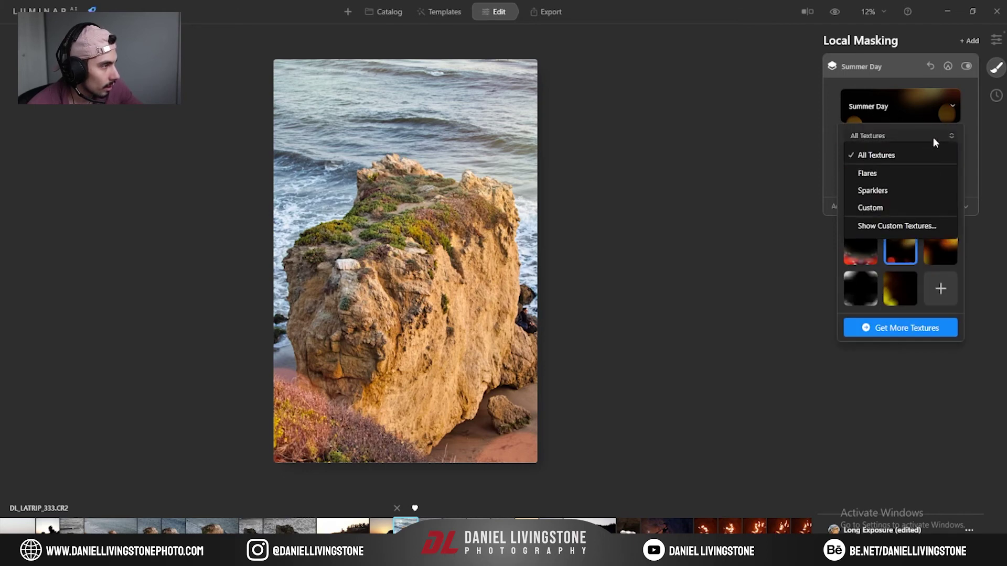
{"action": "left_click", "coordinate": [905, 175]}
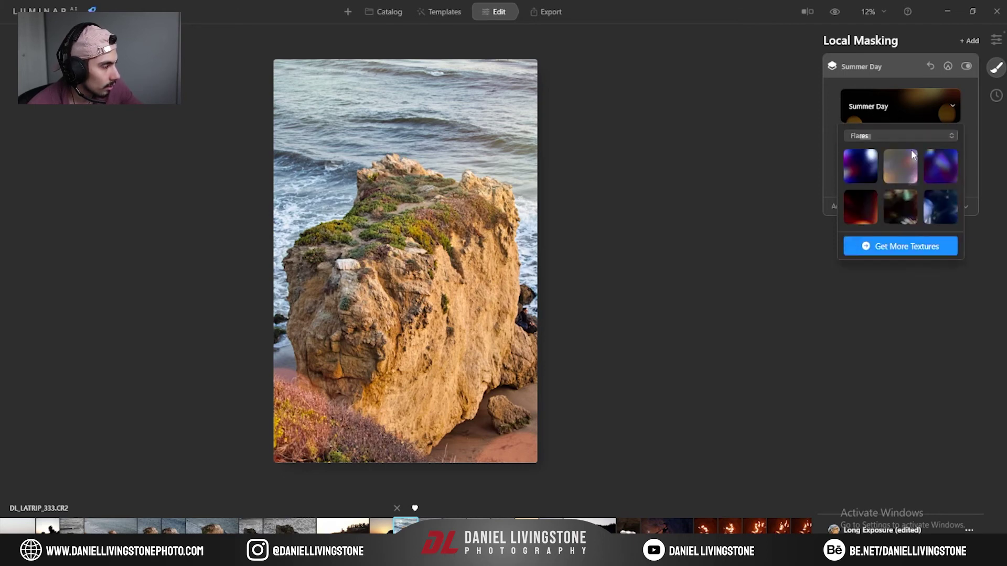
{"action": "left_click", "coordinate": [885, 111]}
{"action": "left_click", "coordinate": [884, 119]}
{"action": "left_click", "coordinate": [892, 139]}
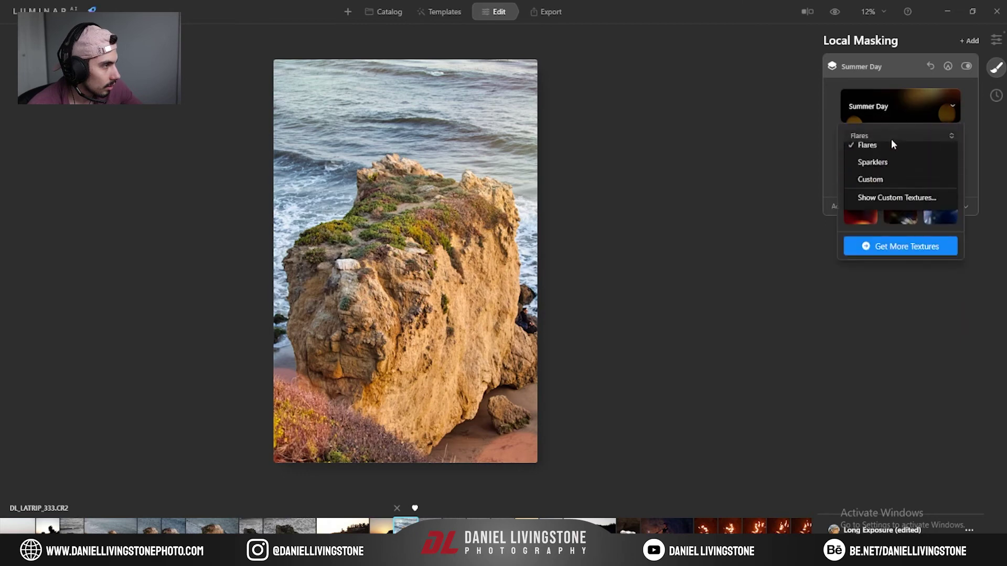
{"action": "left_click", "coordinate": [900, 191]}
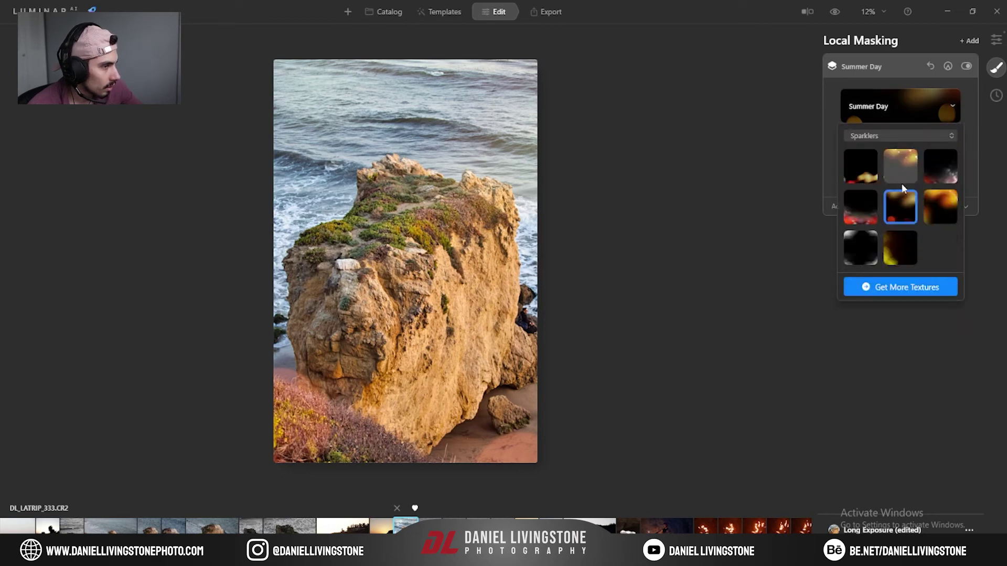
{"action": "left_click", "coordinate": [834, 195]}
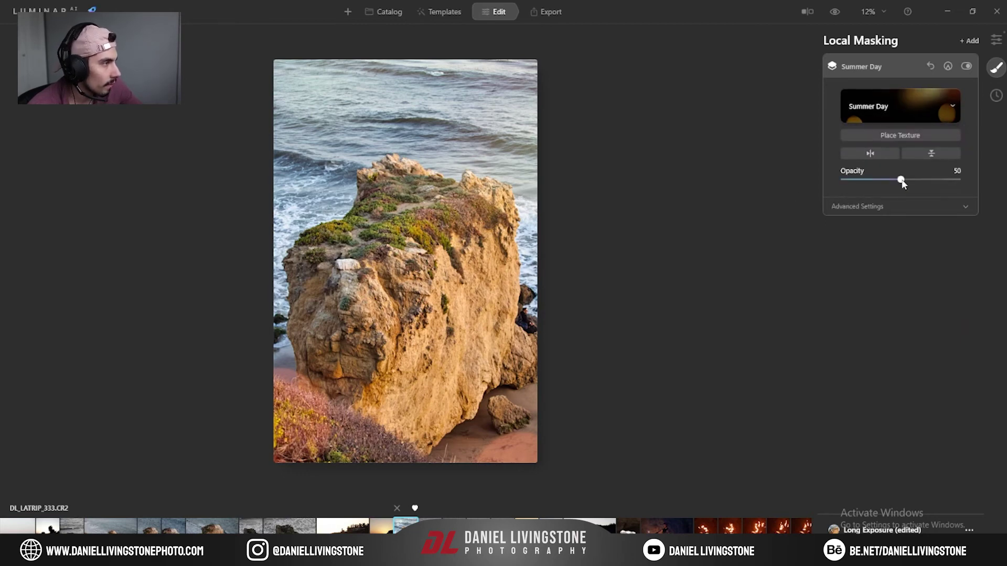
Replace the masking layer's texture with Yellow Touch from Sparklers and flip it both horizontally and vertically.
{"action": "mouse_move", "coordinate": [901, 180]}
{"action": "left_mouse_down"}
{"action": "mouse_move", "coordinate": [854, 180]}
{"action": "mouse_move", "coordinate": [902, 181]}
{"action": "left_mouse_up"}
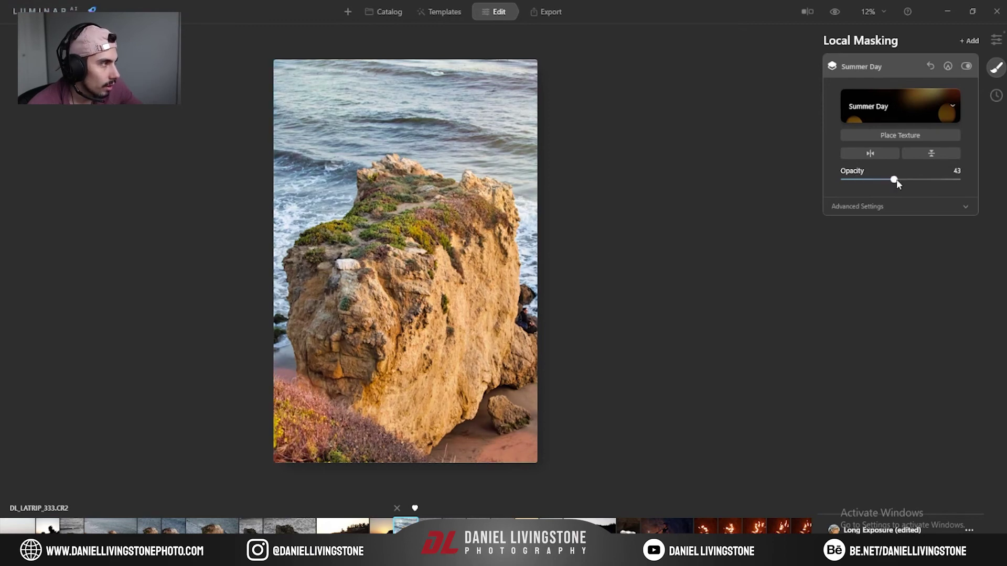
{"action": "left_click", "coordinate": [915, 94]}
{"action": "left_click", "coordinate": [894, 242]}
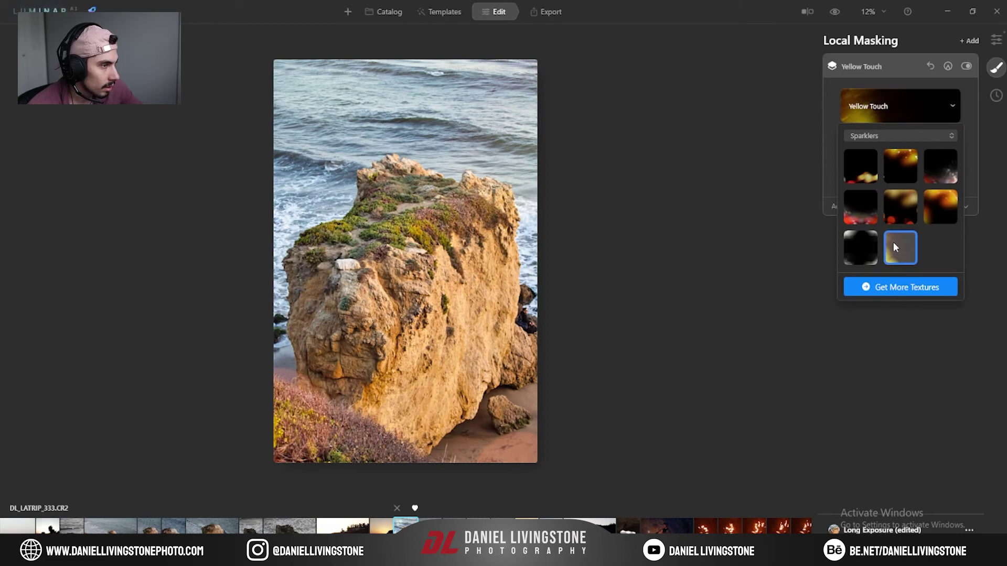
{"action": "left_click", "coordinate": [841, 195]}
{"action": "left_click", "coordinate": [868, 154]}
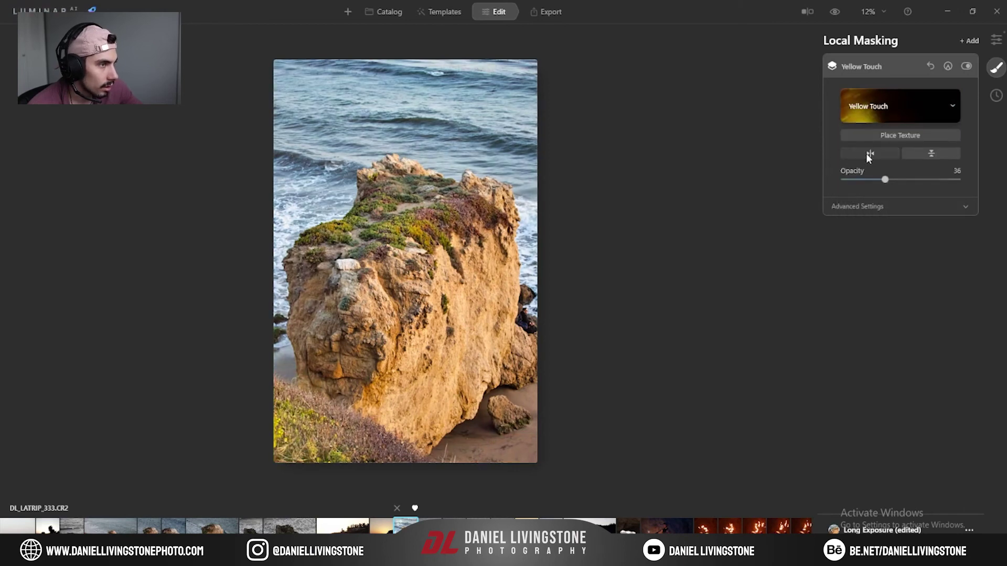
{"action": "left_click", "coordinate": [928, 151]}
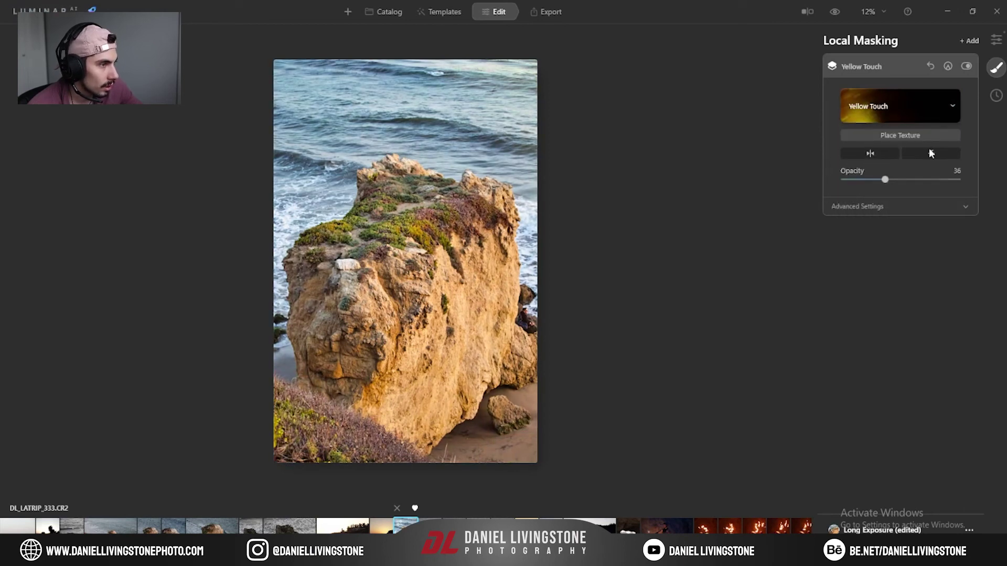
Set the Yellow Touch texture's opacity to 76 and compare the photo with and without the texture.
{"action": "left_click_drag", "start_coordinate": [884, 179], "coordinate": [929, 181]}
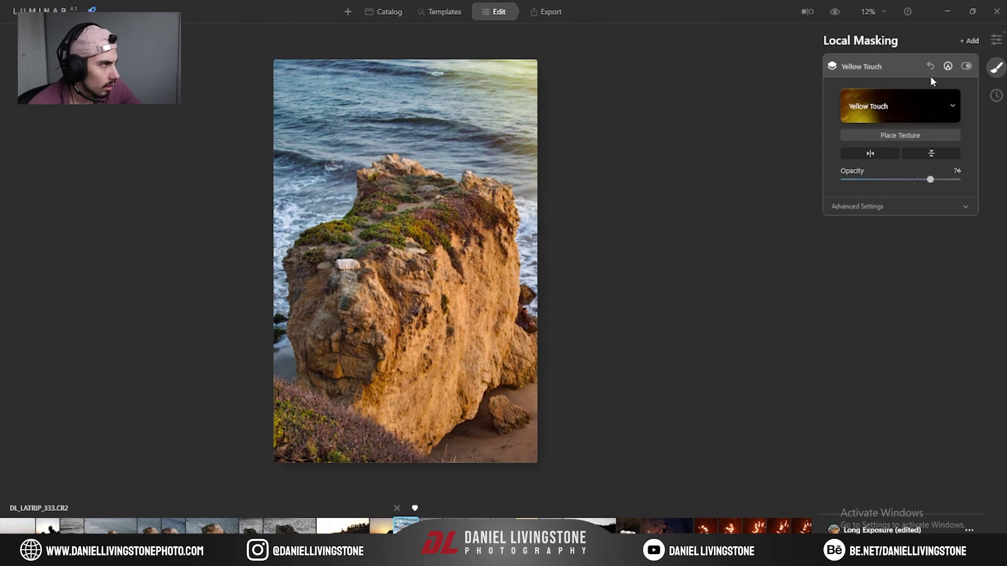
{"action": "left_click", "coordinate": [966, 67]}
{"action": "left_click", "coordinate": [966, 66]}
{"action": "left_click", "coordinate": [966, 66]}
{"action": "left_click", "coordinate": [966, 67]}
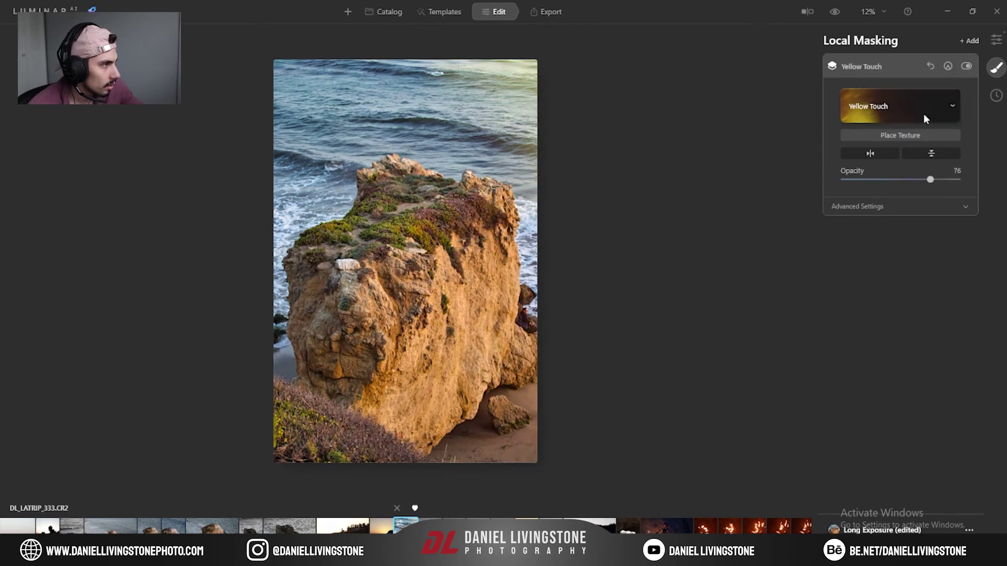
Reposition the Yellow Touch texture slightly and tune it to brightness -34, contrast -3, saturation 22 and hue -26.
{"action": "left_click", "coordinate": [925, 136]}
{"action": "mouse_move", "coordinate": [616, 146]}
{"action": "left_mouse_down"}
{"action": "mouse_move", "coordinate": [589, 152]}
{"action": "mouse_move", "coordinate": [652, 139]}
{"action": "mouse_move", "coordinate": [630, 139]}
{"action": "left_mouse_up"}
{"action": "left_click", "coordinate": [937, 205]}
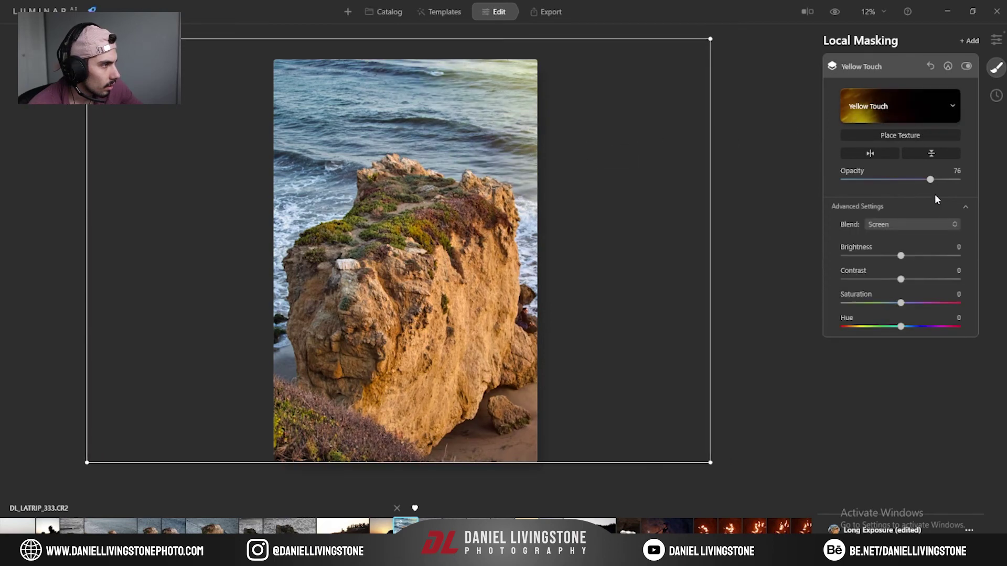
{"action": "mouse_move", "coordinate": [900, 326]}
{"action": "left_mouse_down"}
{"action": "mouse_move", "coordinate": [847, 327]}
{"action": "mouse_move", "coordinate": [894, 330]}
{"action": "left_mouse_up"}
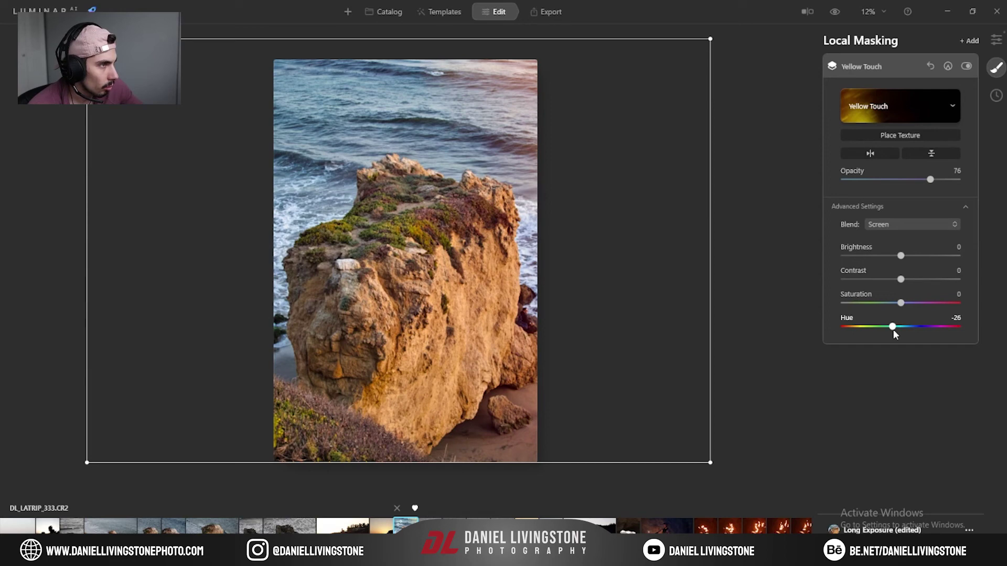
{"action": "left_click_drag", "start_coordinate": [932, 305], "coordinate": [882, 263]}
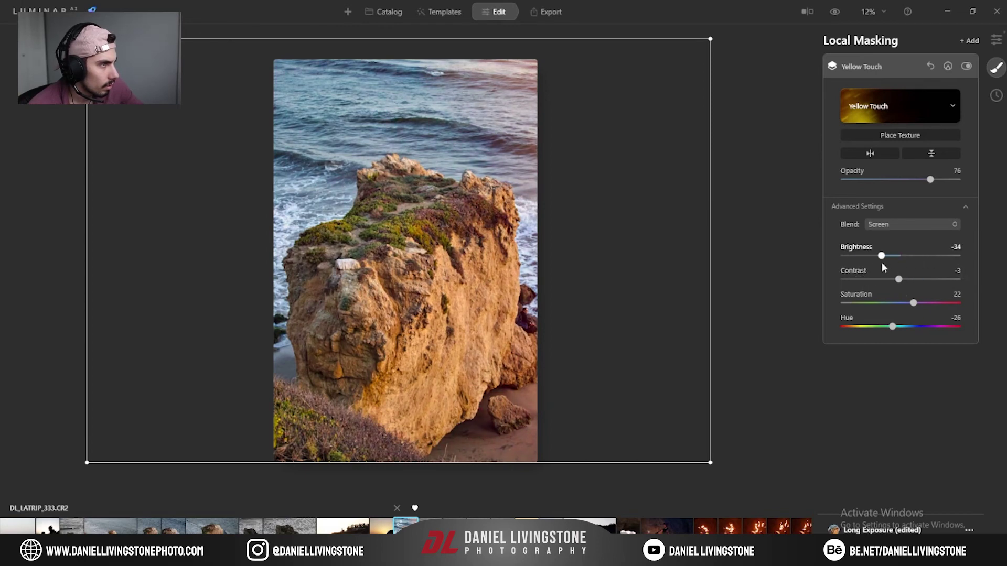
Compare the rock photo with and without the recolored Yellow Touch texture, and collapse the layer's settings.
{"action": "left_click", "coordinate": [967, 66]}
{"action": "left_click", "coordinate": [967, 66]}
{"action": "left_click", "coordinate": [967, 66]}
{"action": "left_click", "coordinate": [967, 66]}
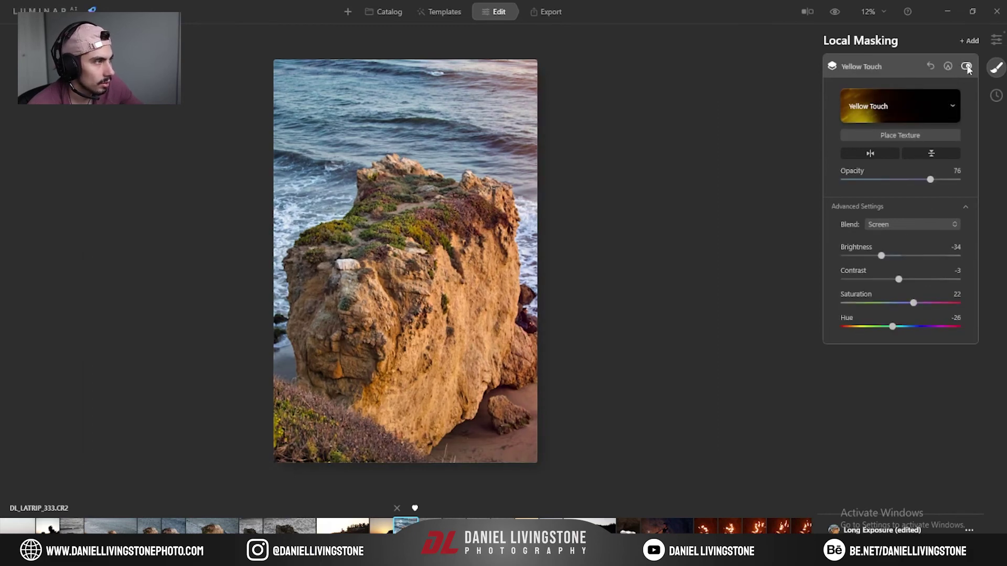
{"action": "left_click", "coordinate": [966, 66]}
{"action": "left_click", "coordinate": [966, 67]}
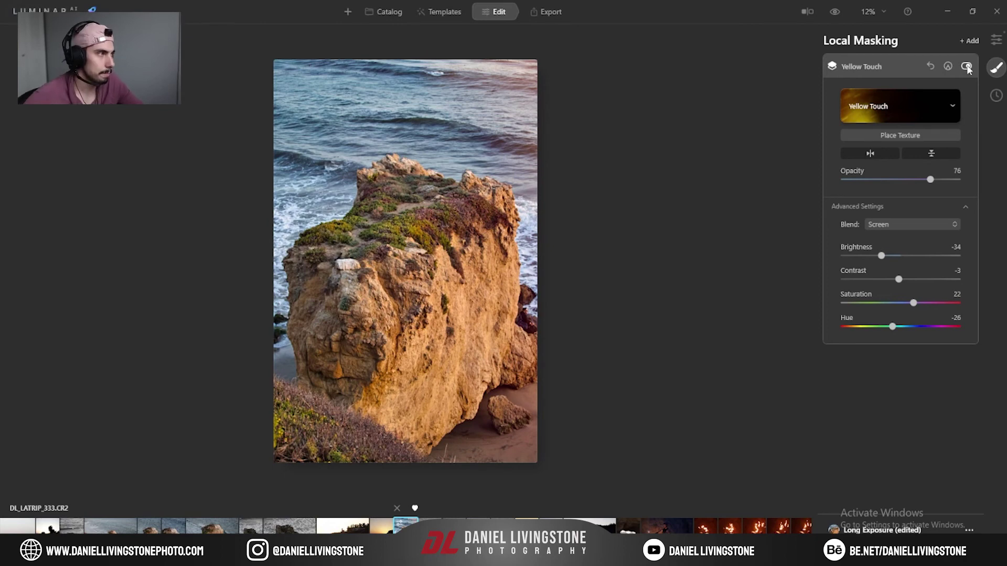
{"action": "left_click", "coordinate": [967, 66]}
{"action": "left_click", "coordinate": [966, 66]}
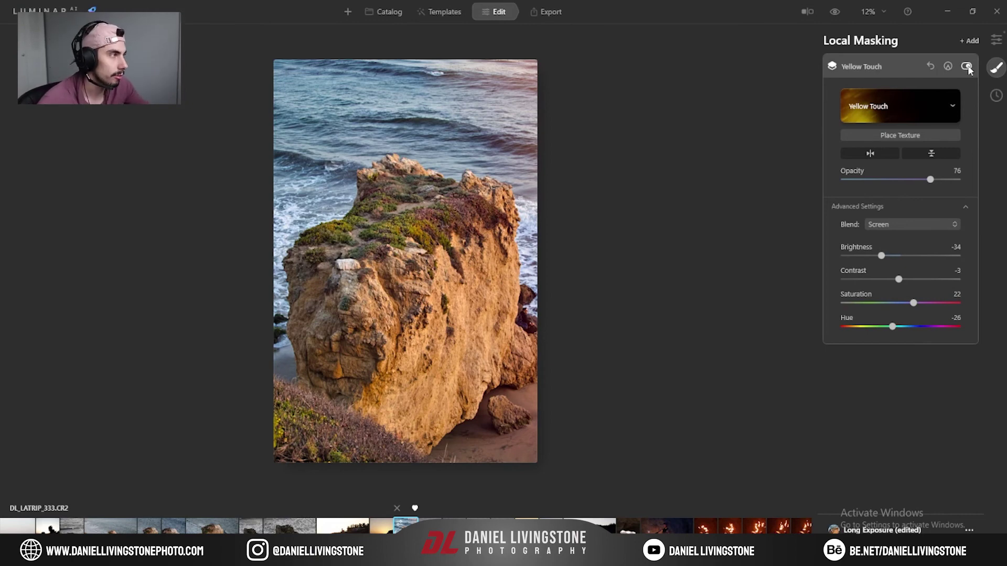
{"action": "left_click", "coordinate": [895, 68]}
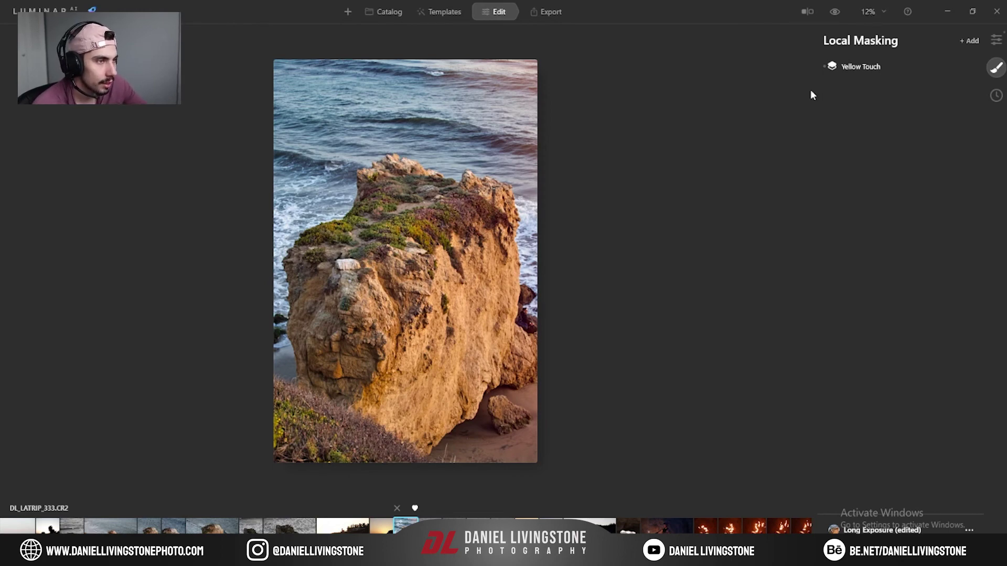
Compare the textured rock photo with its unedited version and inspect it up close.
{"action": "key", "text": "backslash"}
{"action": "key", "text": "backslash"}
{"action": "key", "text": "backslash"}
{"action": "key", "text": "backslash"}
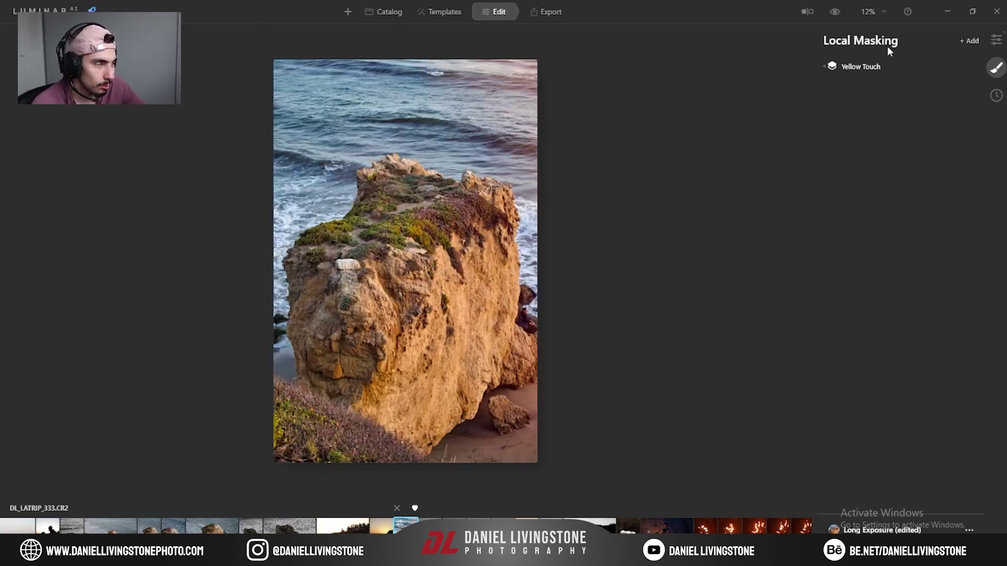
{"action": "left_click", "coordinate": [471, 281]}
{"action": "left_click", "coordinate": [255, 182]}
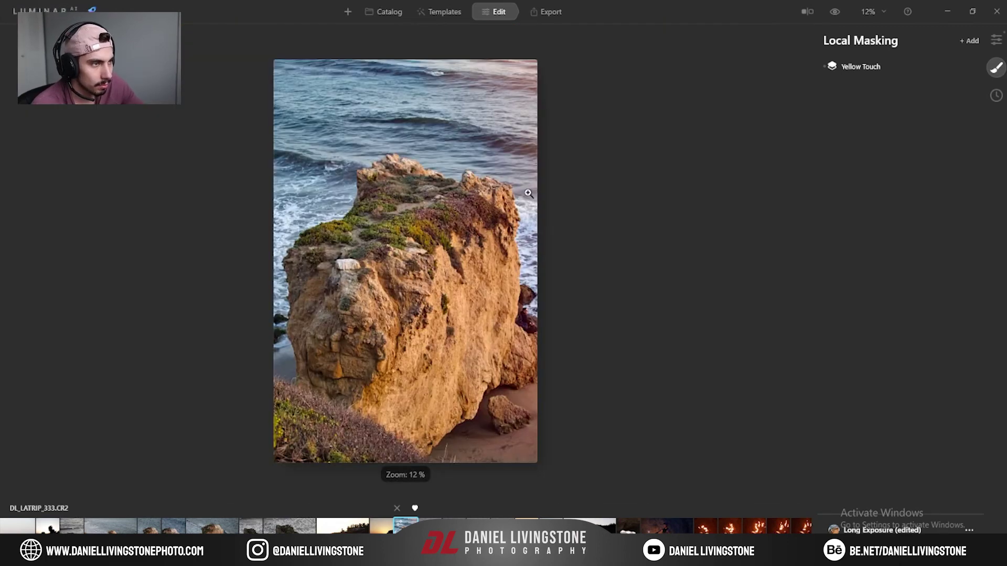
In the Color tool's HSL saturation settings, raise blue to 10 and cyan to 39 for the rock photo.
{"action": "left_click", "coordinate": [996, 40]}
{"action": "scroll", "coordinate": [885, 368], "scroll_direction": "down", "scroll_amount": 5}
{"action": "scroll", "coordinate": [884, 367], "scroll_direction": "down", "scroll_amount": 4}
{"action": "scroll", "coordinate": [884, 367], "scroll_direction": "up", "scroll_amount": 7}
{"action": "left_click", "coordinate": [853, 215]}
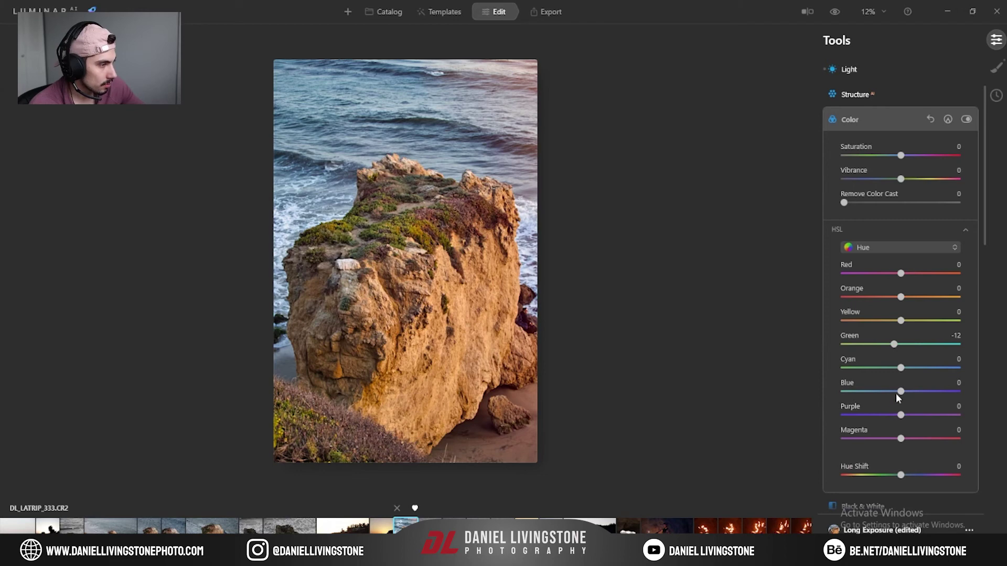
{"action": "left_click", "coordinate": [879, 245]}
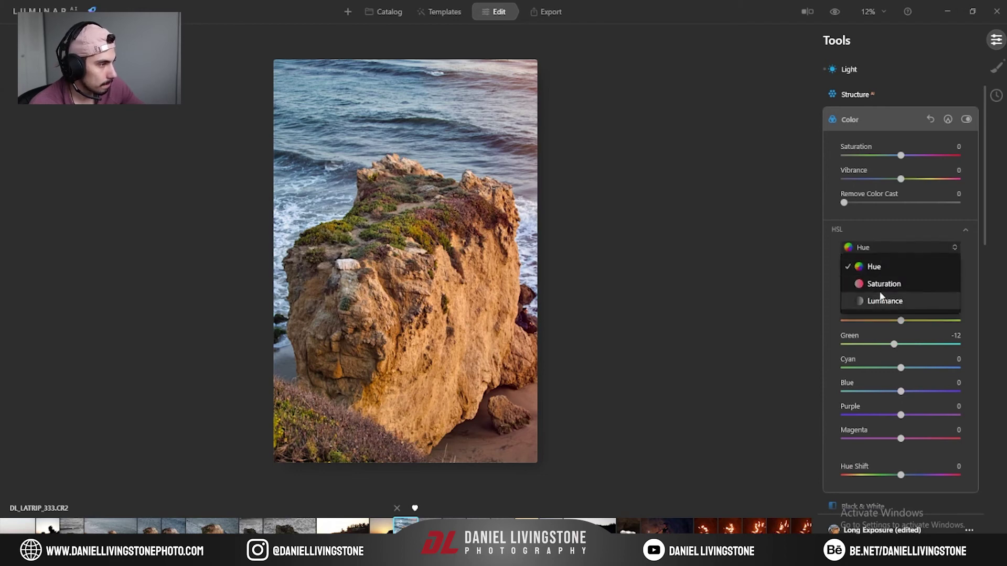
{"action": "left_click", "coordinate": [876, 284]}
{"action": "mouse_move", "coordinate": [902, 393]}
{"action": "left_mouse_down"}
{"action": "mouse_move", "coordinate": [921, 393]}
{"action": "mouse_move", "coordinate": [908, 395]}
{"action": "left_mouse_up"}
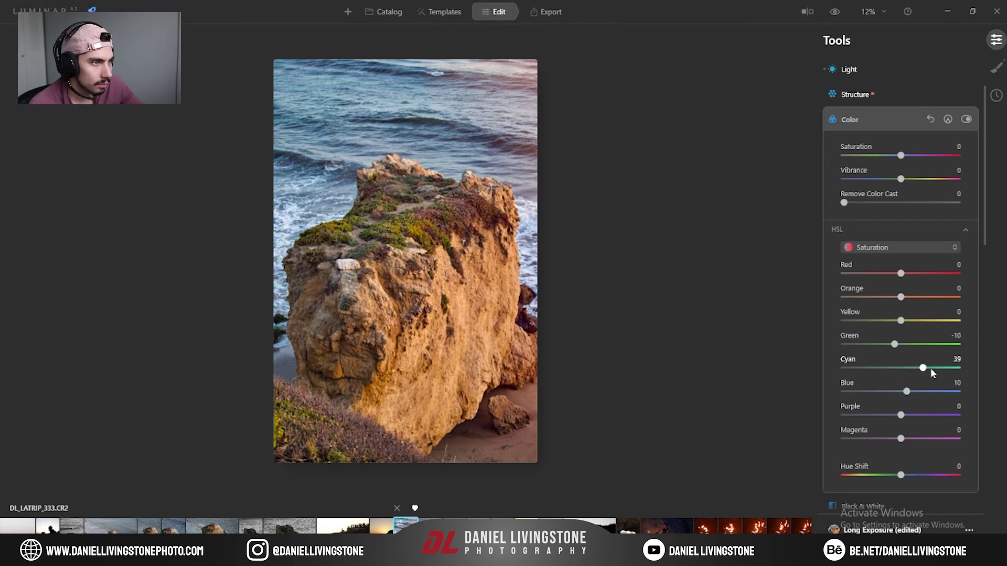
{"action": "left_click", "coordinate": [879, 125]}
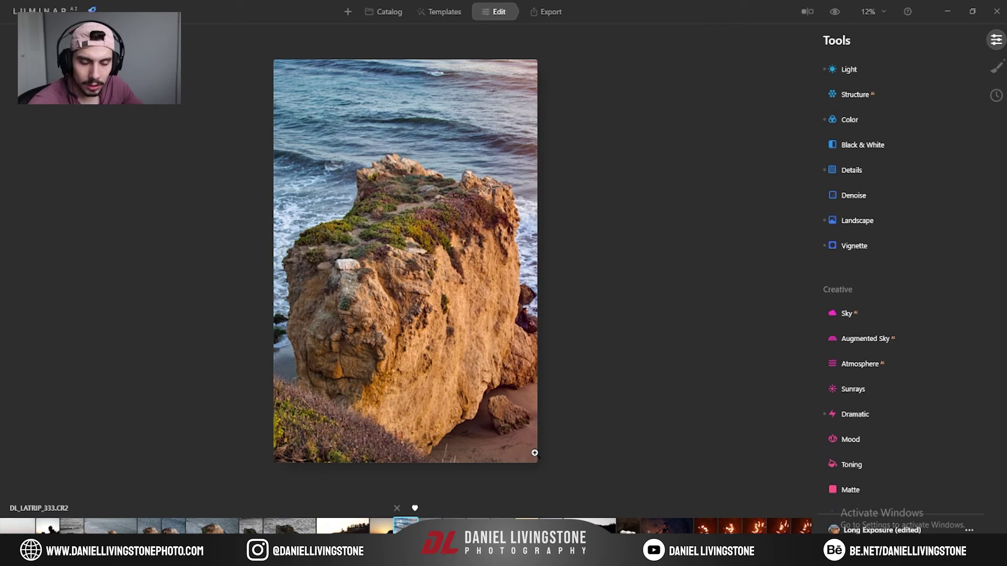
Browse the filmstrip and preview the hotel, palm-lined street and clifftop palm photos as candidates for the next edit.
{"action": "scroll", "coordinate": [543, 525], "scroll_direction": "down", "scroll_amount": 10}
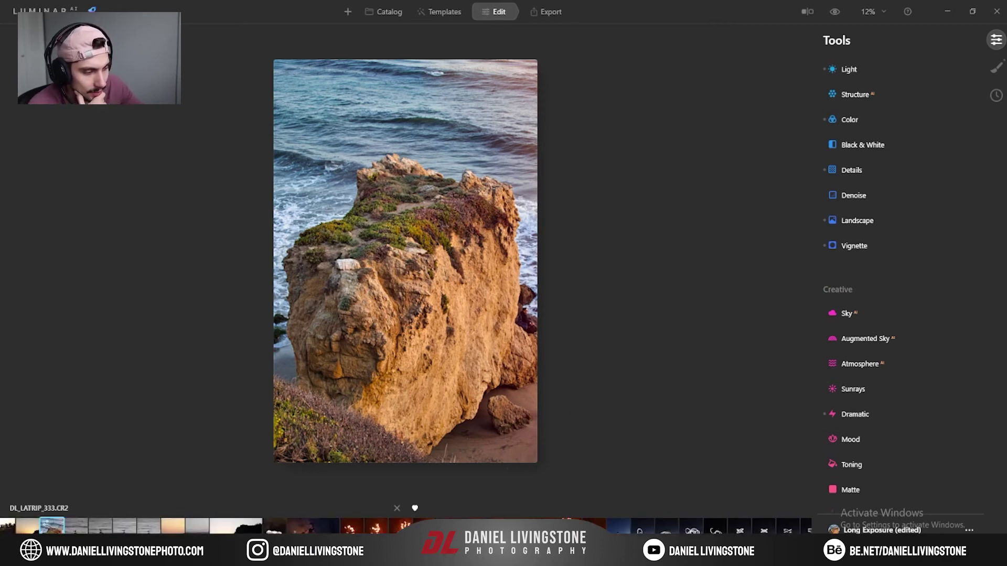
{"action": "scroll", "coordinate": [543, 525], "scroll_direction": "down", "scroll_amount": 10}
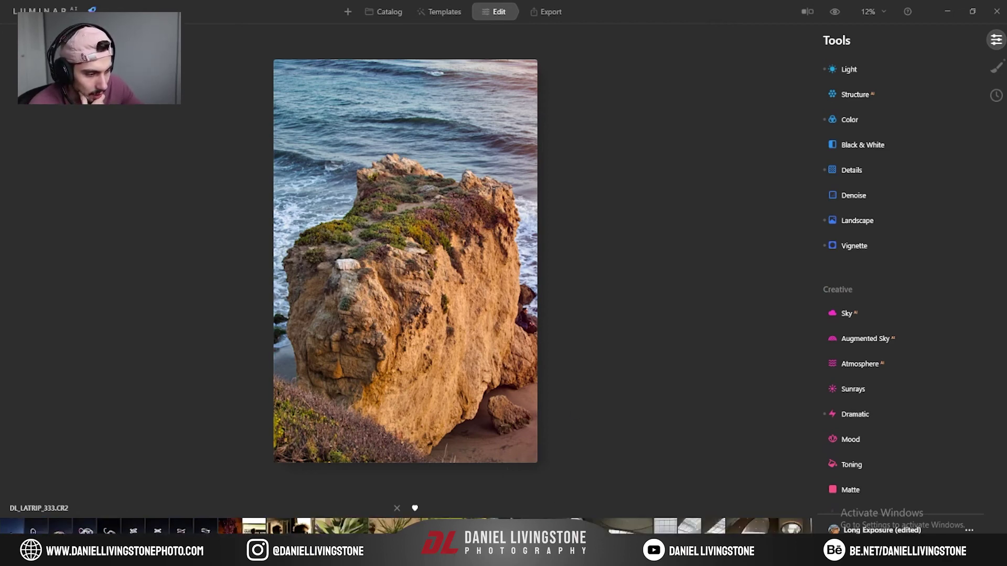
{"action": "scroll", "coordinate": [542, 524], "scroll_direction": "down", "scroll_amount": 3}
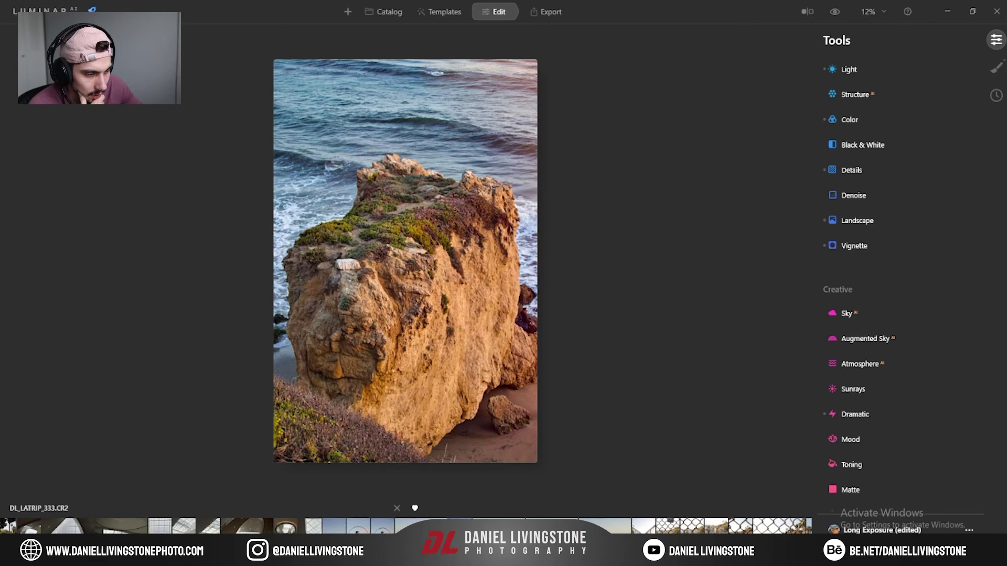
{"action": "scroll", "coordinate": [543, 524], "scroll_direction": "down", "scroll_amount": 5}
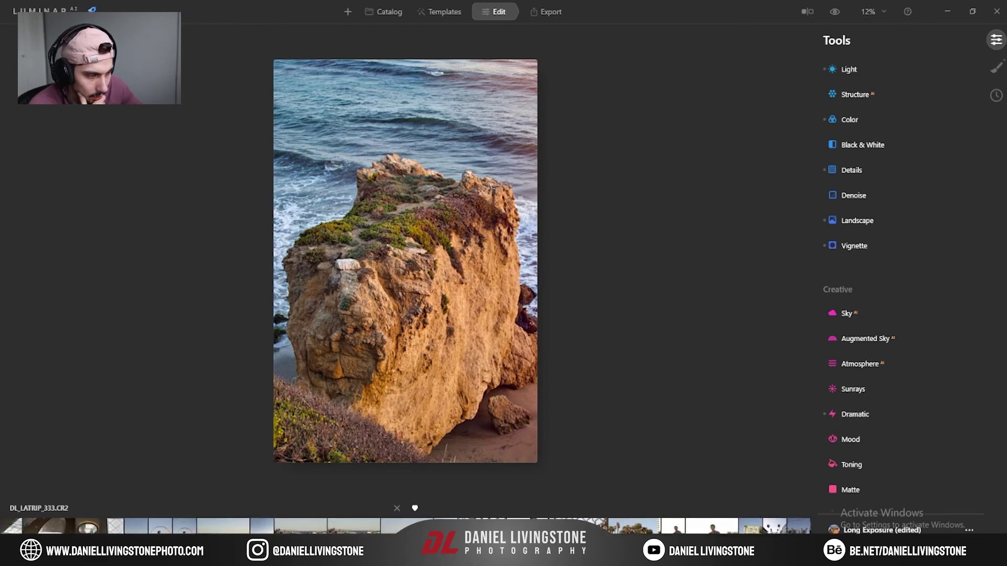
{"action": "left_click", "coordinate": [753, 526]}
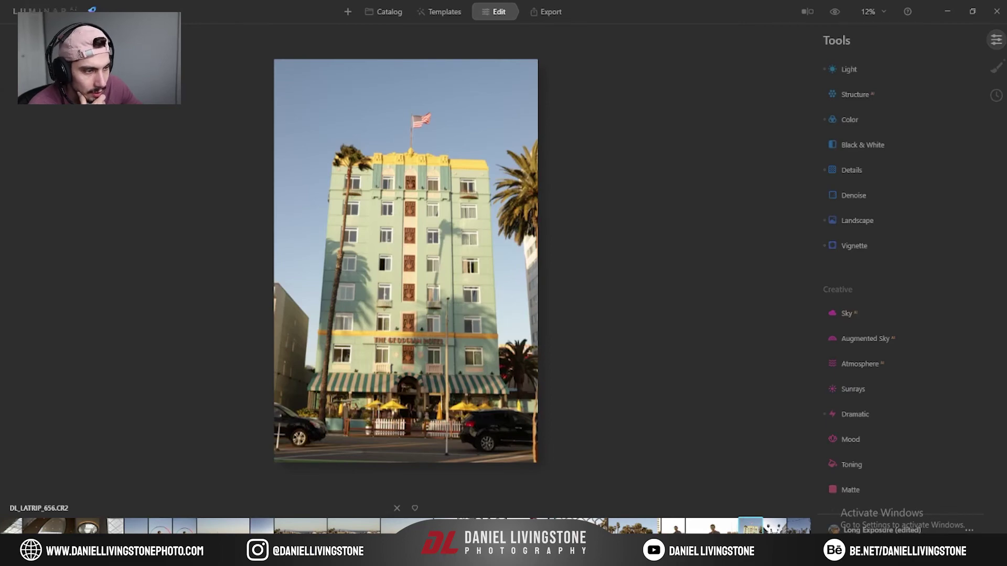
{"action": "left_click", "coordinate": [774, 527]}
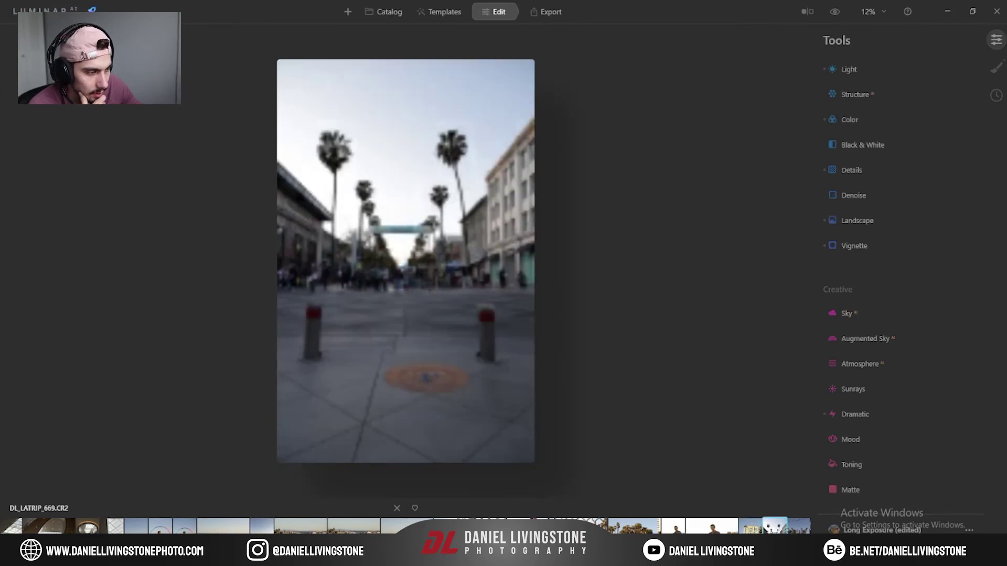
{"action": "key", "text": "Right"}
{"action": "left_click", "coordinate": [751, 527]}
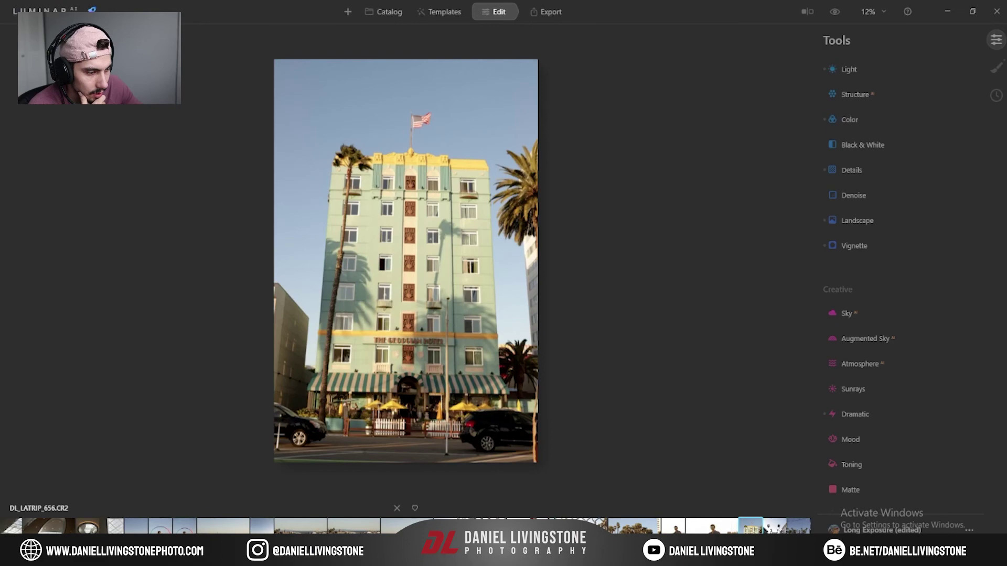
{"action": "key", "text": "Left"}
{"action": "key", "text": "Left"}
{"action": "key", "text": "Left"}
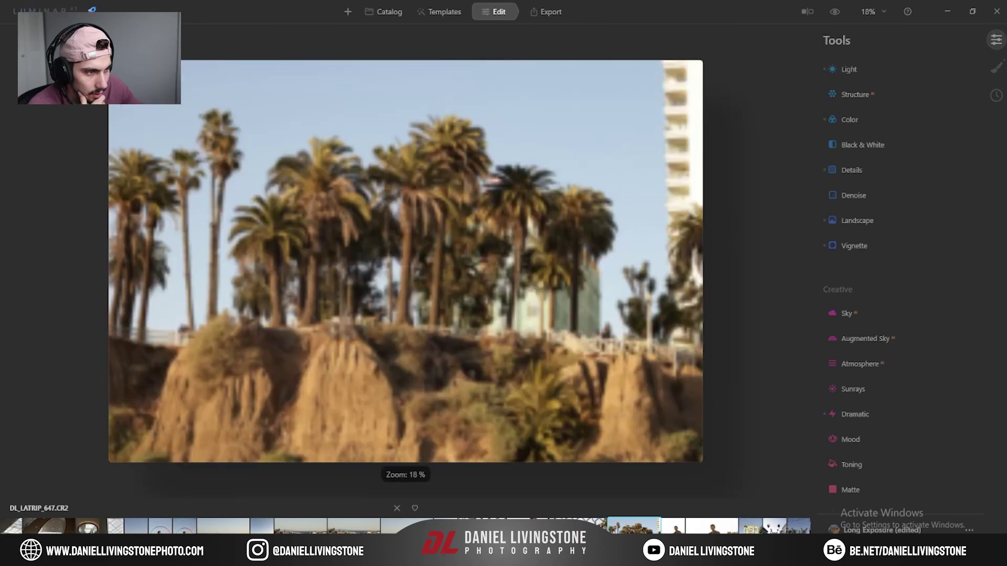
Look back through the night-lights and sunset beach photos, and open the sea cave photo DL_LATRIP_378.CR2 for editing.
{"action": "scroll", "coordinate": [406, 526], "scroll_direction": "up", "scroll_amount": 10}
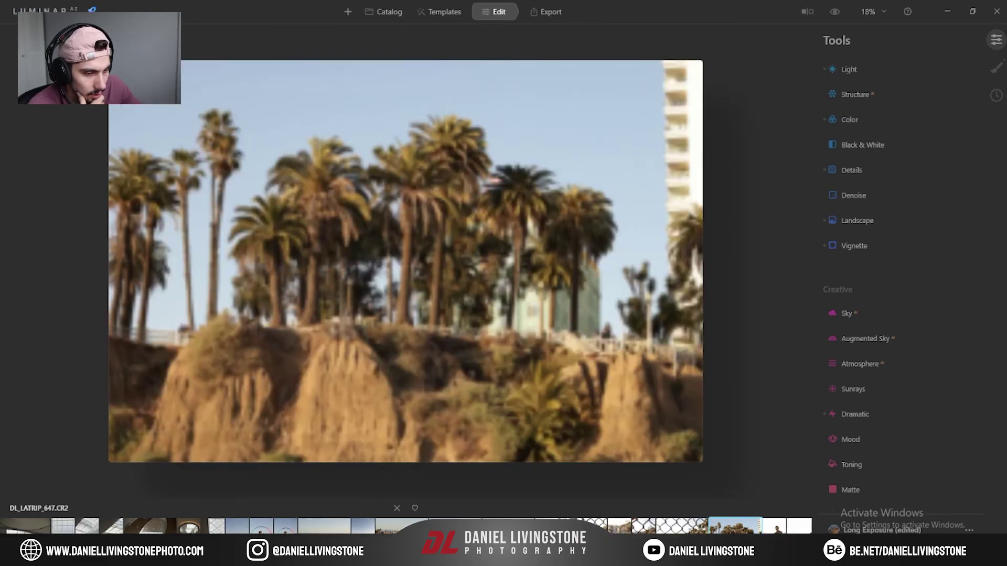
{"action": "scroll", "coordinate": [407, 526], "scroll_direction": "up", "scroll_amount": 5}
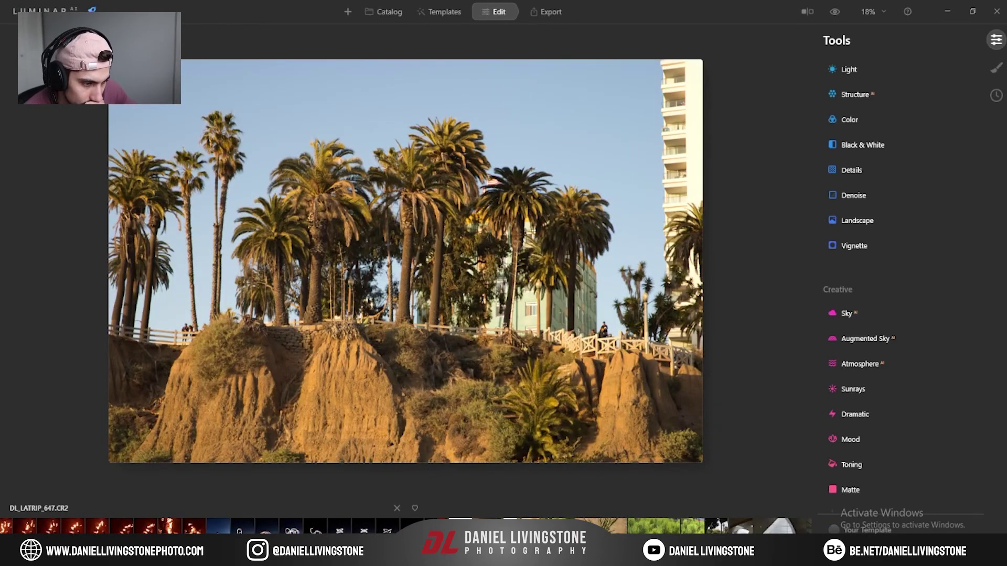
{"action": "left_click", "coordinate": [435, 526]}
{"action": "scroll", "coordinate": [435, 526], "scroll_direction": "up", "scroll_amount": 10}
{"action": "scroll", "coordinate": [436, 527], "scroll_direction": "up", "scroll_amount": 10}
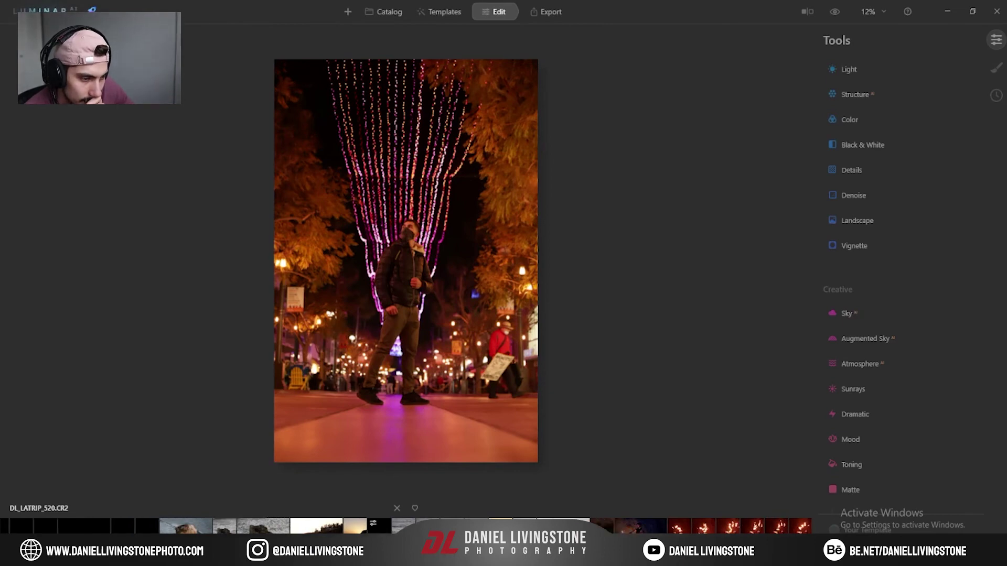
{"action": "scroll", "coordinate": [474, 522], "scroll_direction": "up", "scroll_amount": 1}
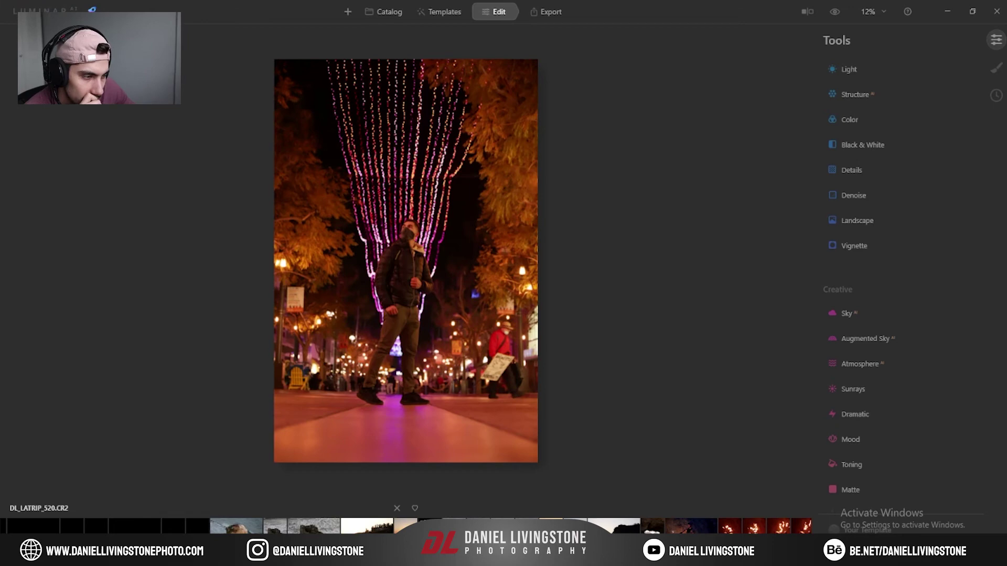
{"action": "left_click", "coordinate": [406, 526]}
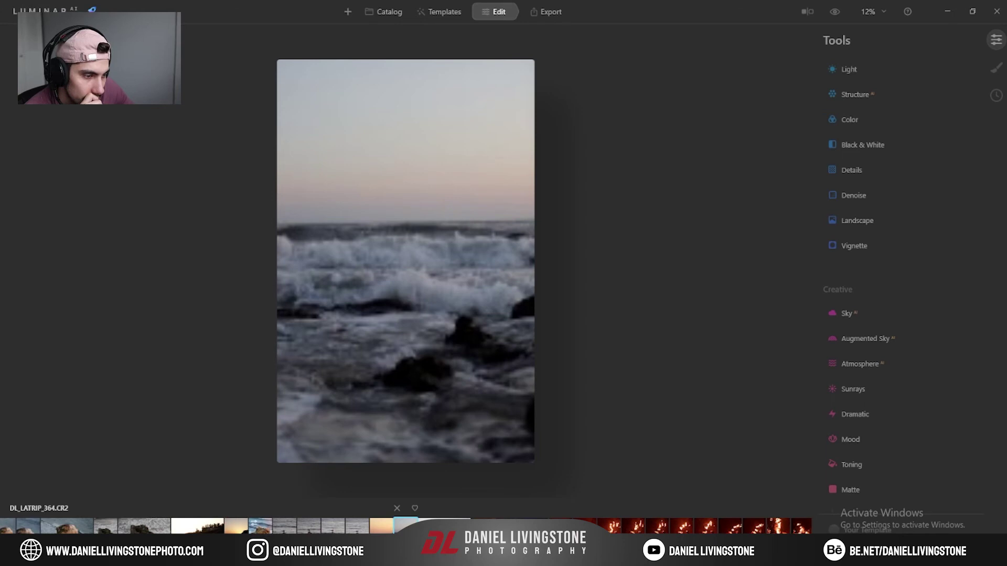
{"action": "key", "text": "Right"}
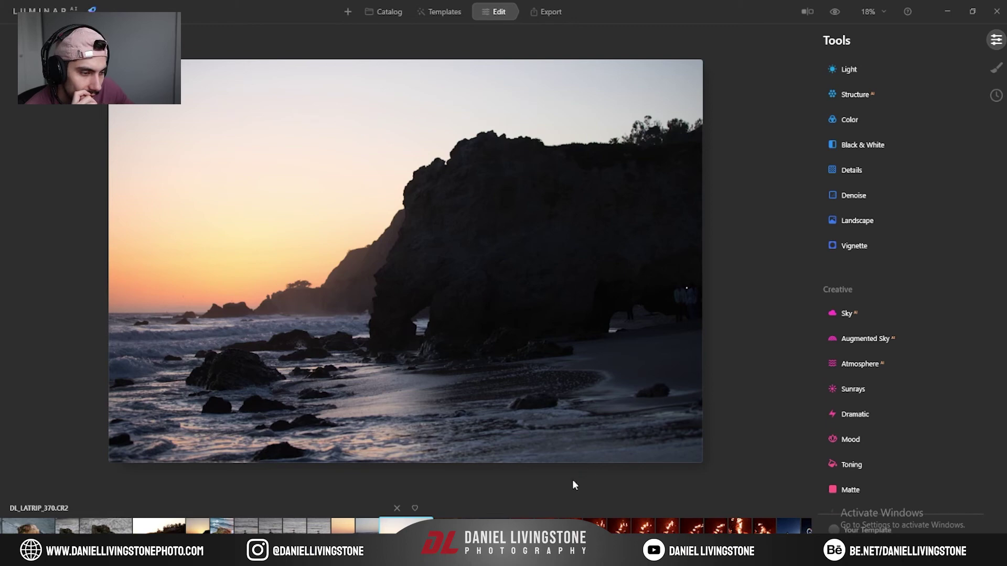
{"action": "left_click", "coordinate": [445, 526]}
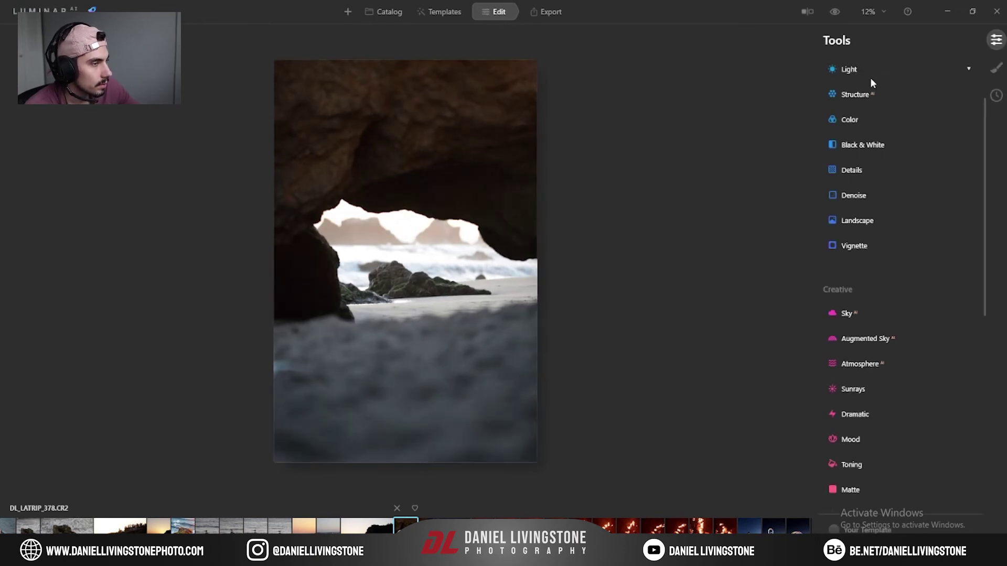
Try the Easy Landscapes templates on the cave photo: Forest Stream, Noirscape, Snowfall, Sunset, Long Exposure and Clean Light.
{"action": "left_click", "coordinate": [441, 12]}
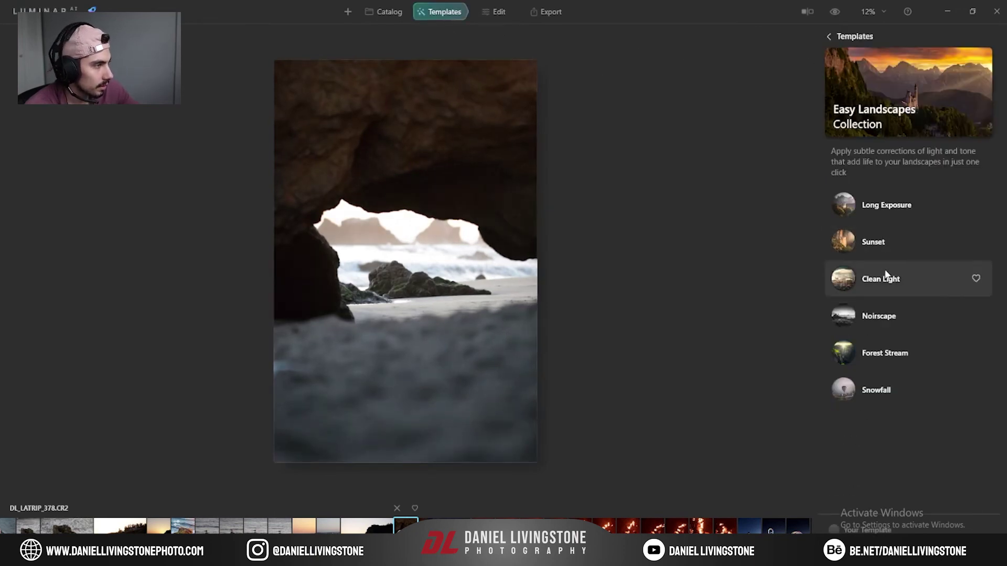
{"action": "left_click", "coordinate": [899, 351]}
{"action": "left_click", "coordinate": [893, 319]}
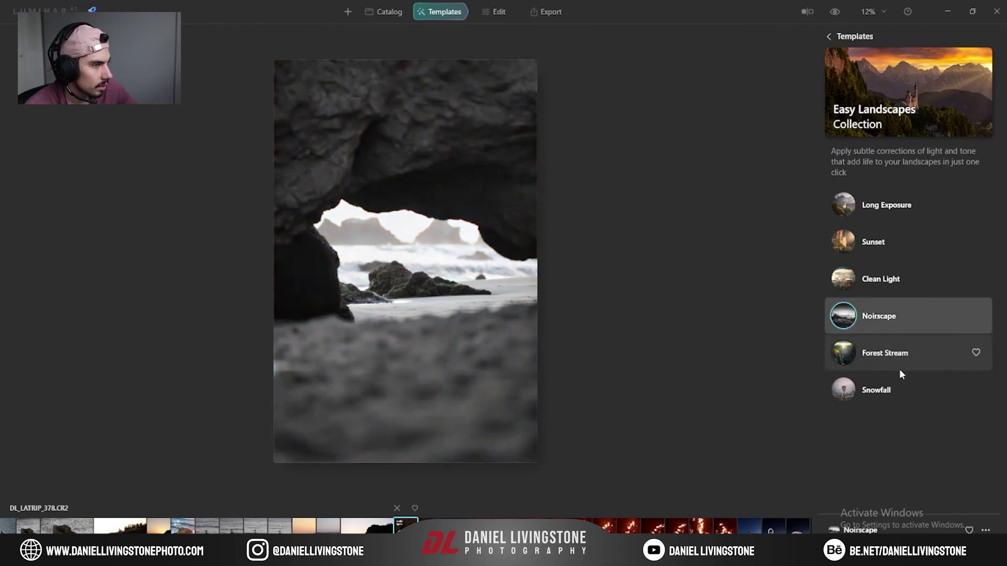
{"action": "left_click", "coordinate": [900, 390]}
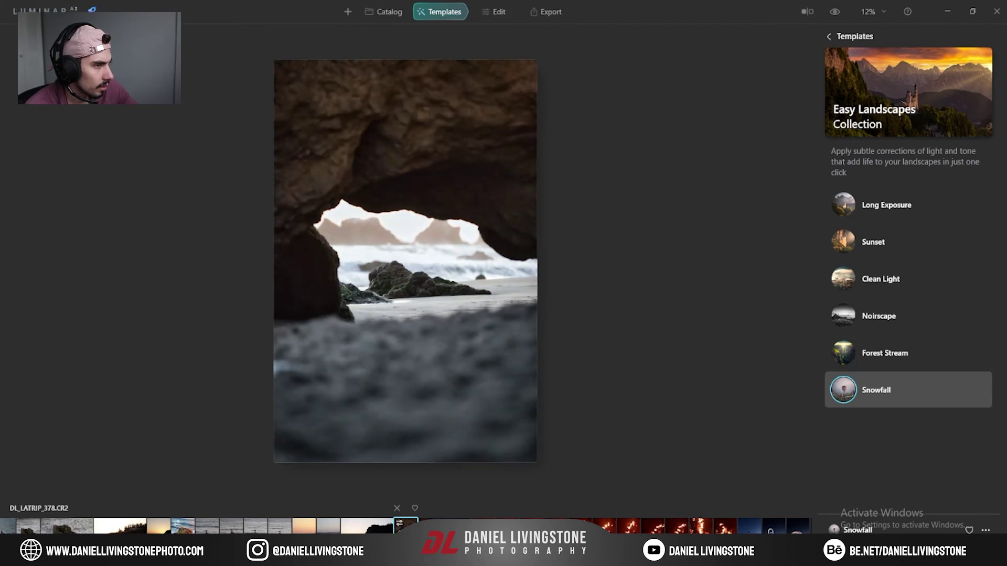
{"action": "left_click", "coordinate": [881, 244]}
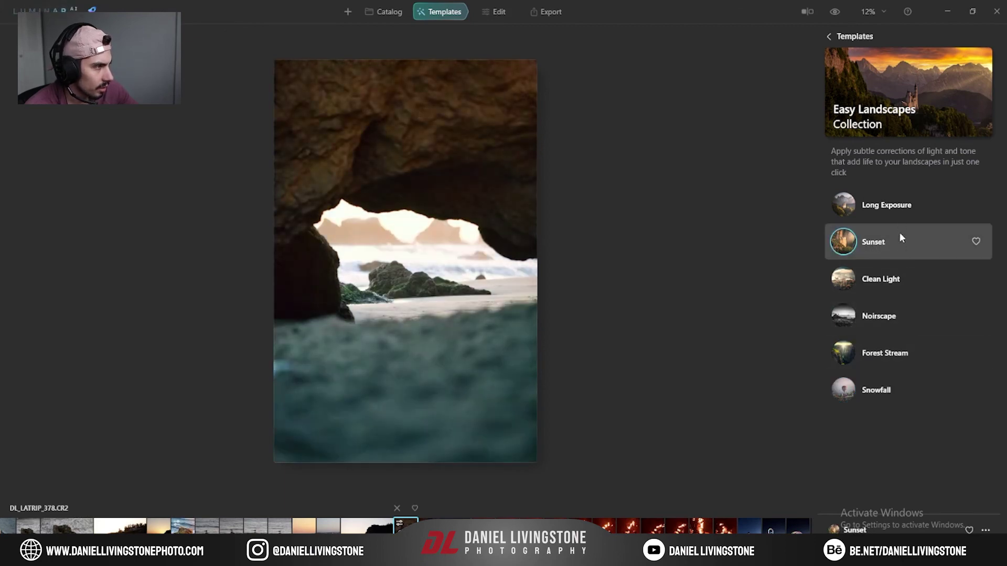
{"action": "left_click", "coordinate": [899, 212]}
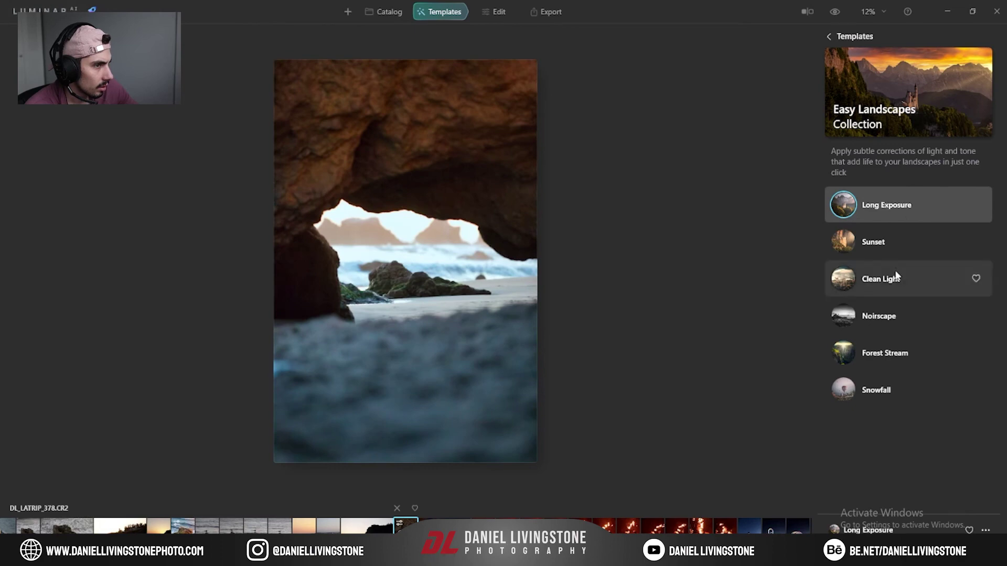
{"action": "left_click", "coordinate": [900, 308]}
{"action": "left_click", "coordinate": [898, 351]}
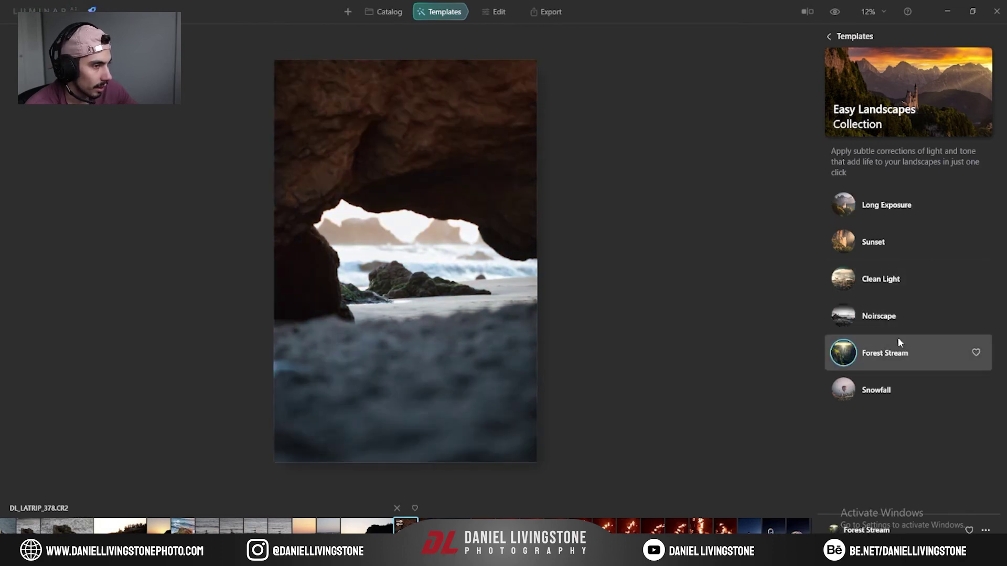
{"action": "left_click", "coordinate": [893, 286]}
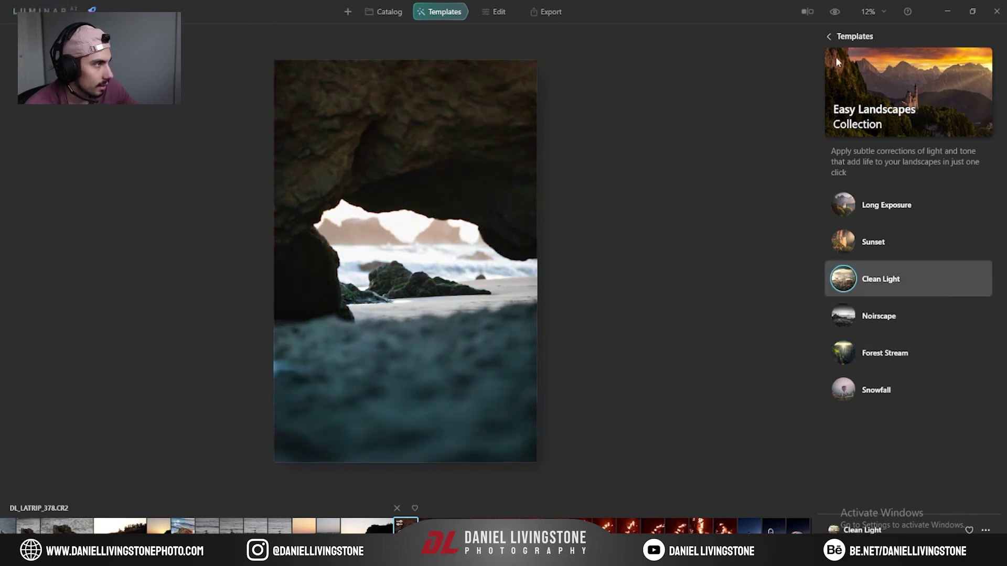
Switch to the Sunsets template collection and try Dream Film, Hyperdrive, Impact and Toscana on the cave photo.
{"action": "left_click", "coordinate": [829, 36]}
{"action": "left_click", "coordinate": [937, 258]}
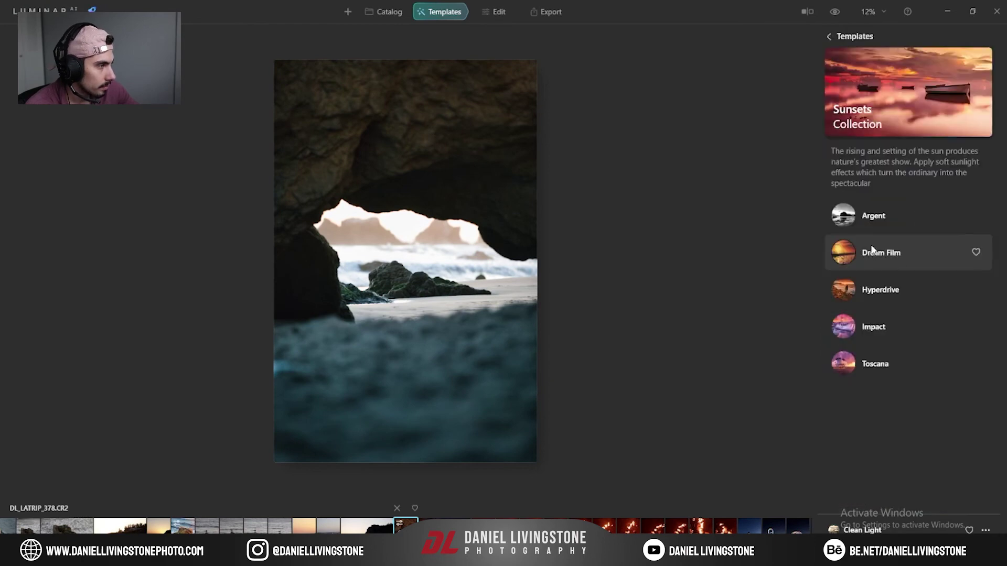
{"action": "left_click", "coordinate": [937, 257]}
{"action": "left_click", "coordinate": [885, 294]}
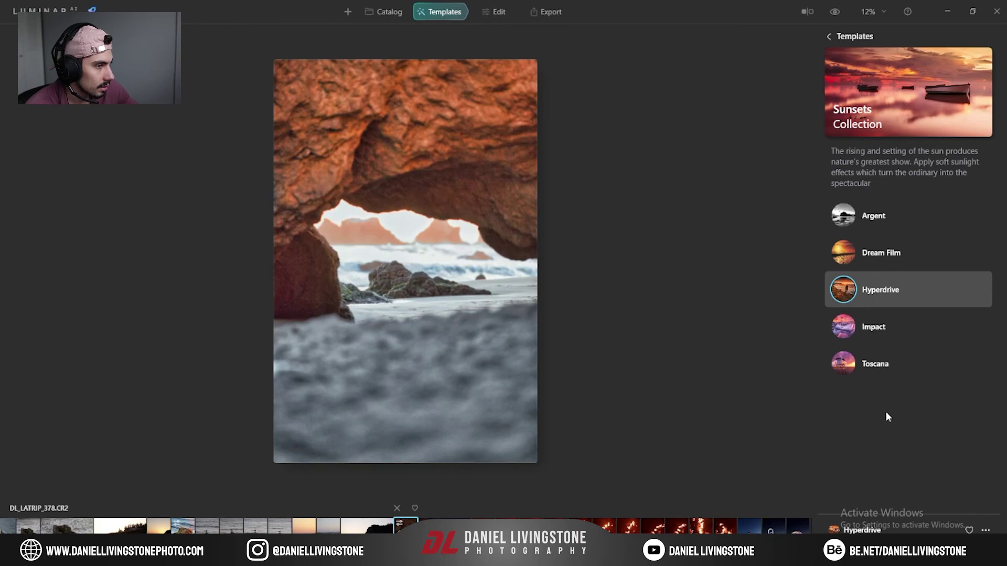
{"action": "left_click", "coordinate": [881, 329]}
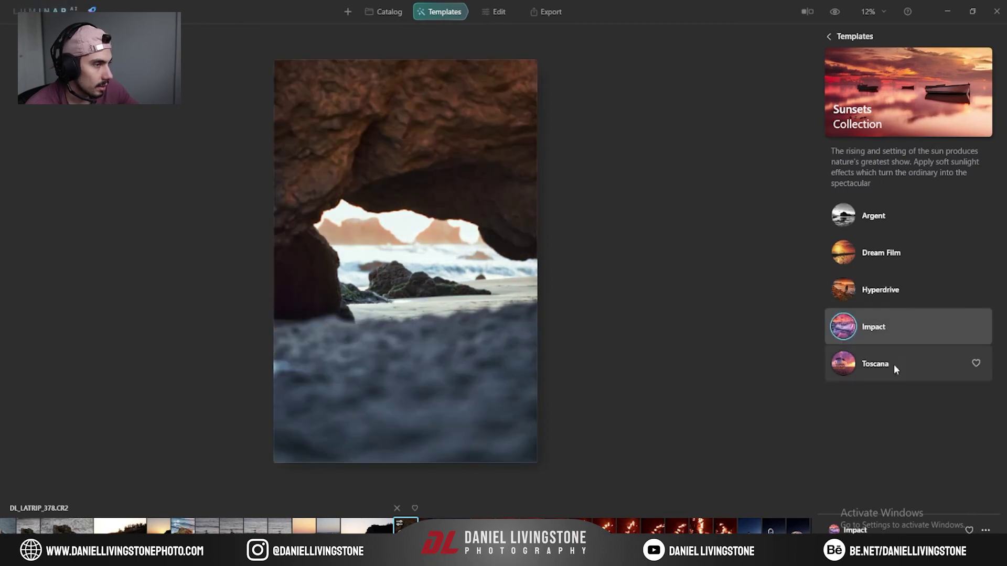
{"action": "left_click", "coordinate": [894, 364]}
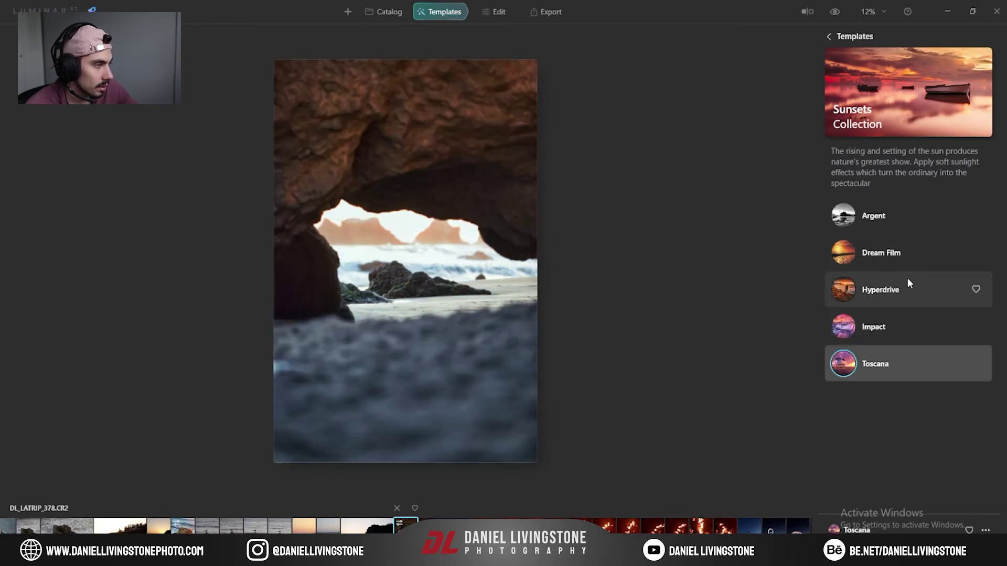
Try Argent from the Sunsets collection and compare Dream Film, Hyperdrive, Impact and Toscana again on the cave photo.
{"action": "left_click", "coordinate": [894, 215]}
{"action": "left_click", "coordinate": [889, 252]}
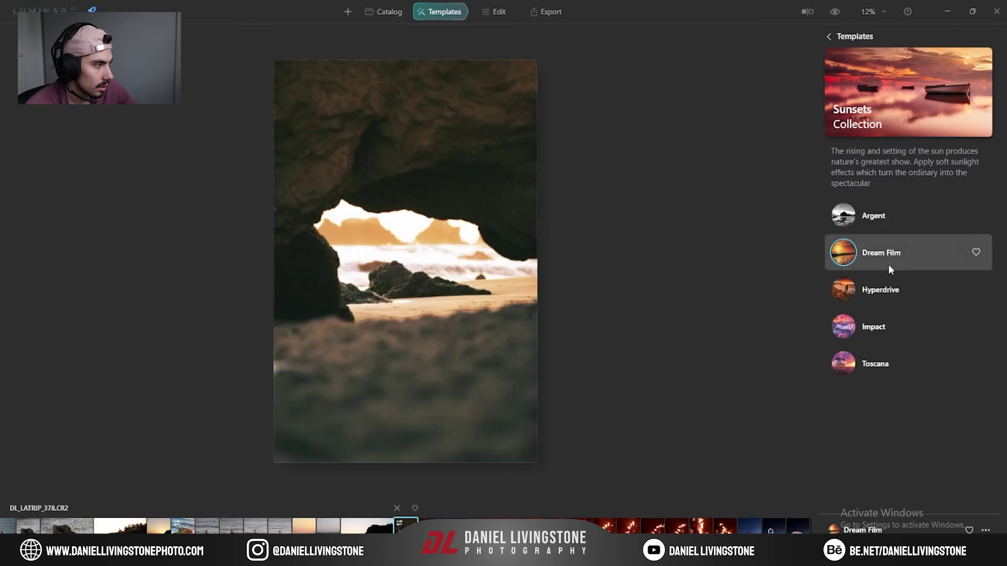
{"action": "left_click", "coordinate": [892, 292]}
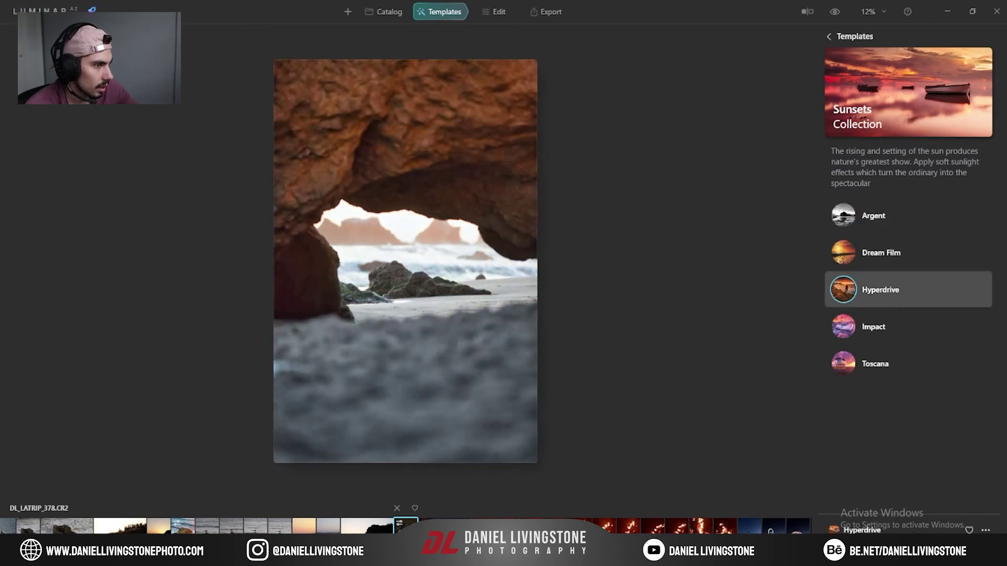
{"action": "left_click", "coordinate": [911, 323]}
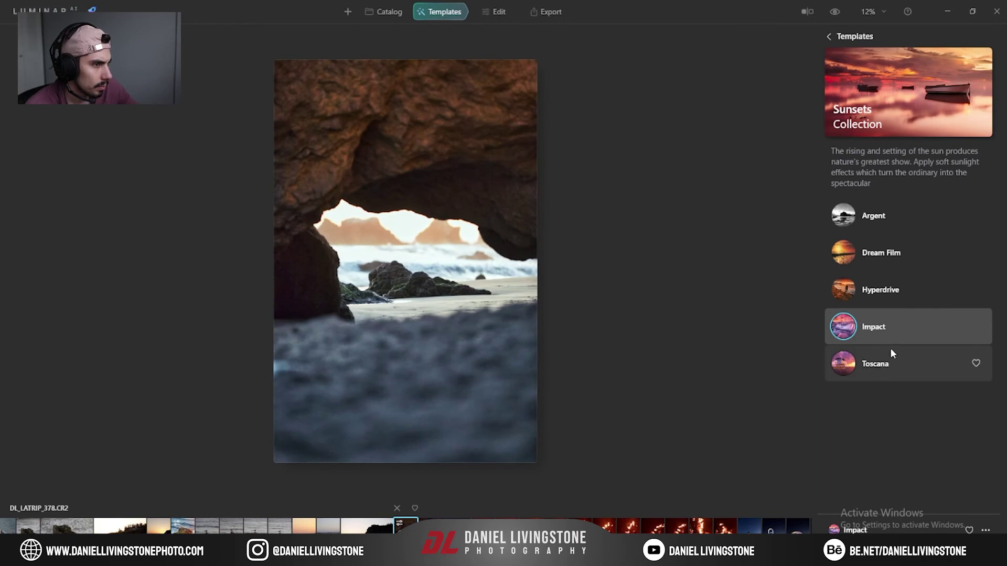
{"action": "left_click", "coordinate": [881, 254]}
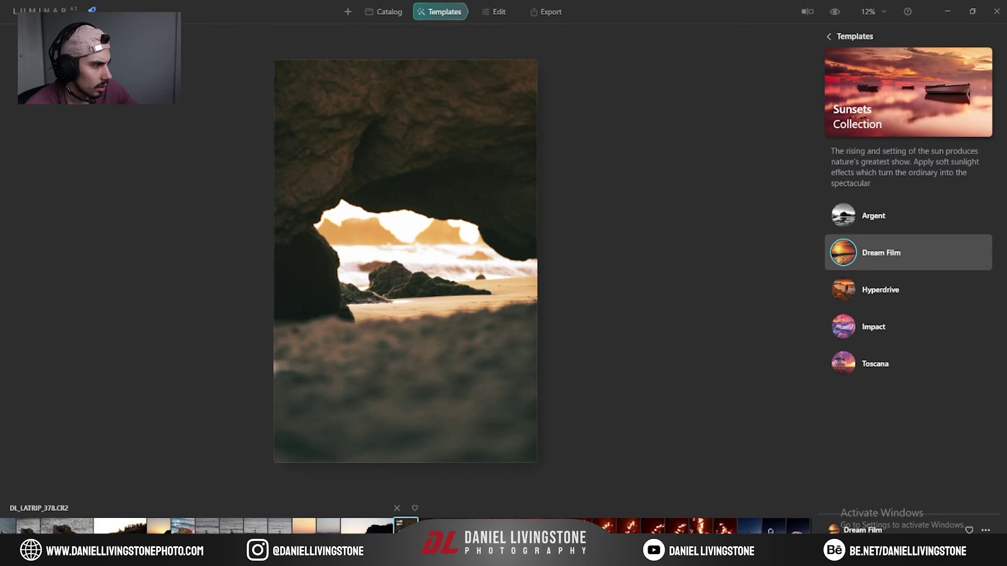
{"action": "left_click", "coordinate": [896, 333]}
{"action": "left_click", "coordinate": [891, 362]}
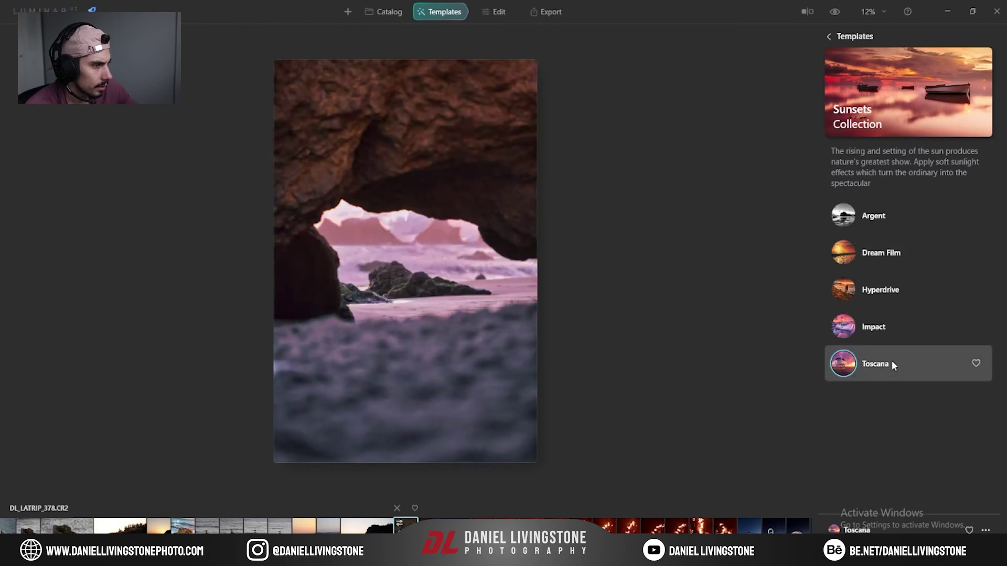
Try the Big City Lights templates on the cave photo: City Thrills, Frosty, B&W Streets, Electric City and Street Theater.
{"action": "left_click", "coordinate": [831, 35]}
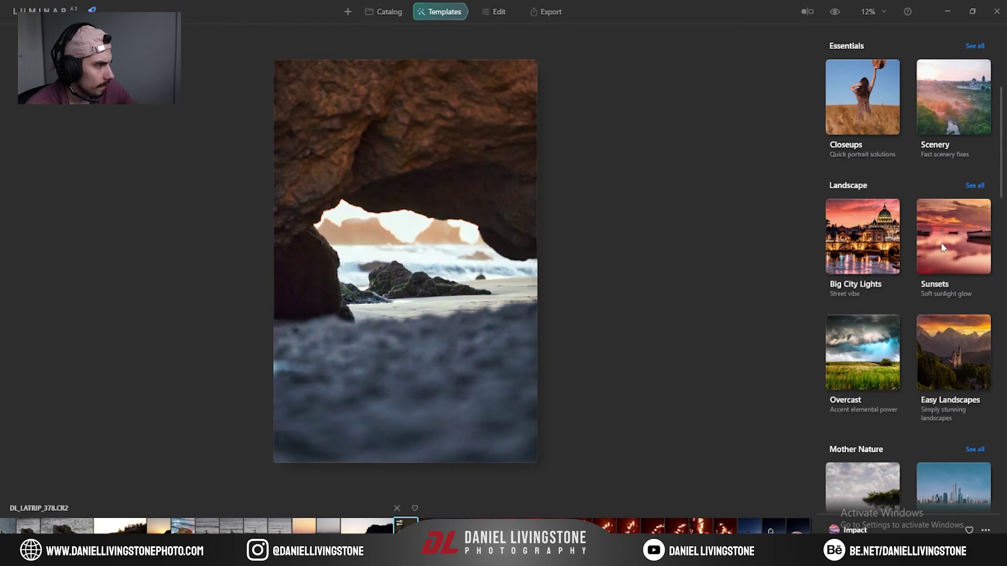
{"action": "left_click", "coordinate": [846, 265]}
{"action": "left_click", "coordinate": [884, 241]}
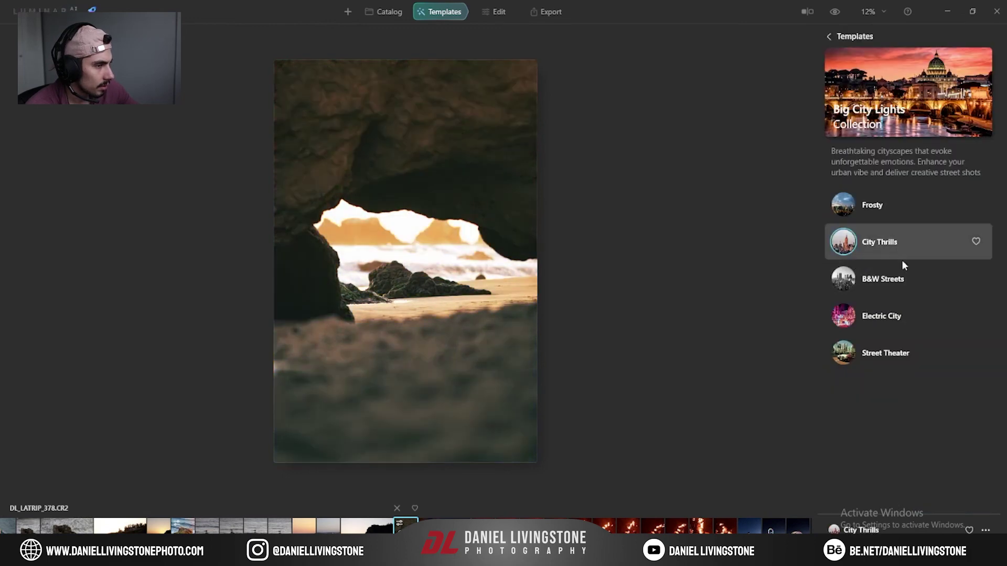
{"action": "left_click", "coordinate": [903, 209]}
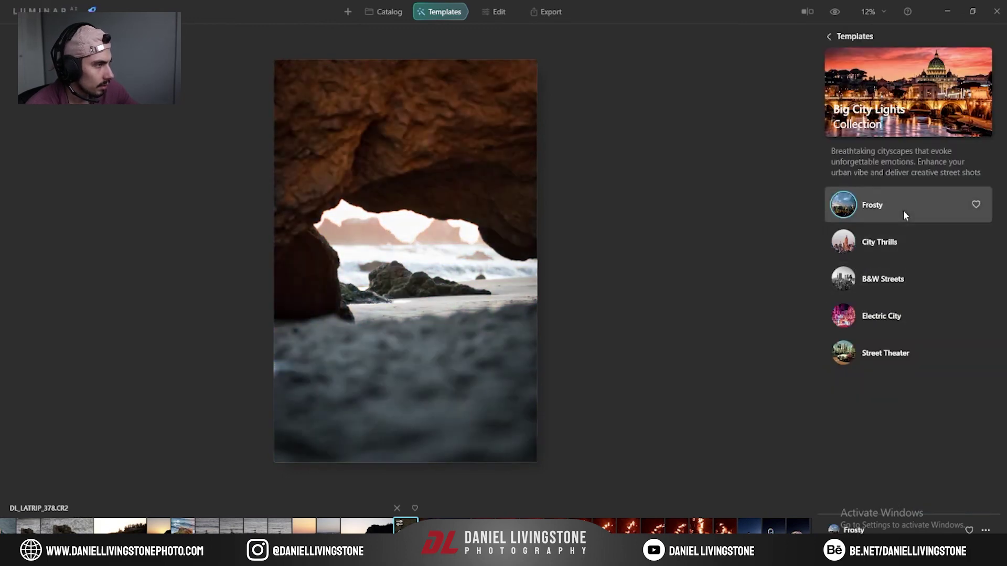
{"action": "left_click", "coordinate": [909, 276]}
{"action": "left_click", "coordinate": [908, 314]}
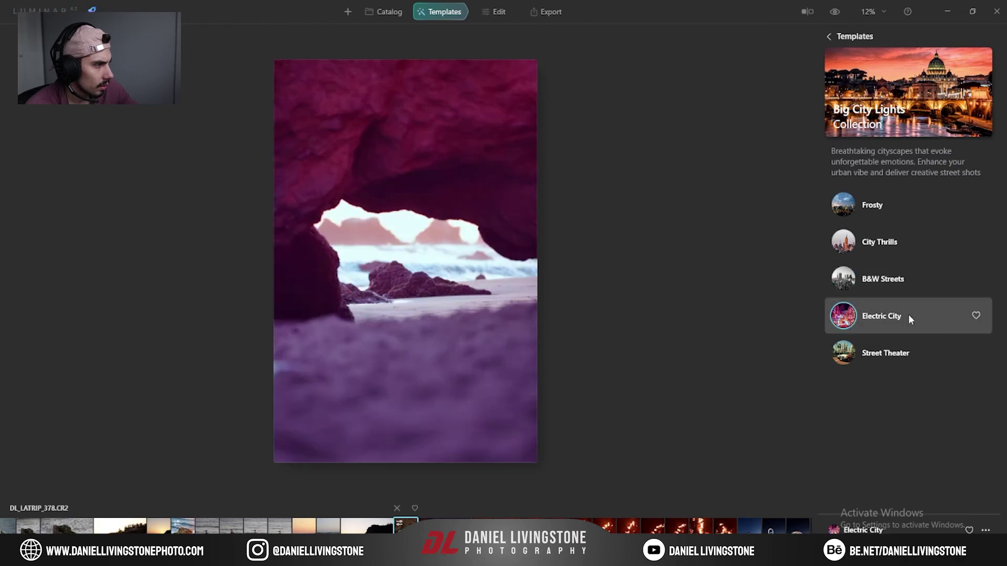
{"action": "left_click", "coordinate": [897, 352]}
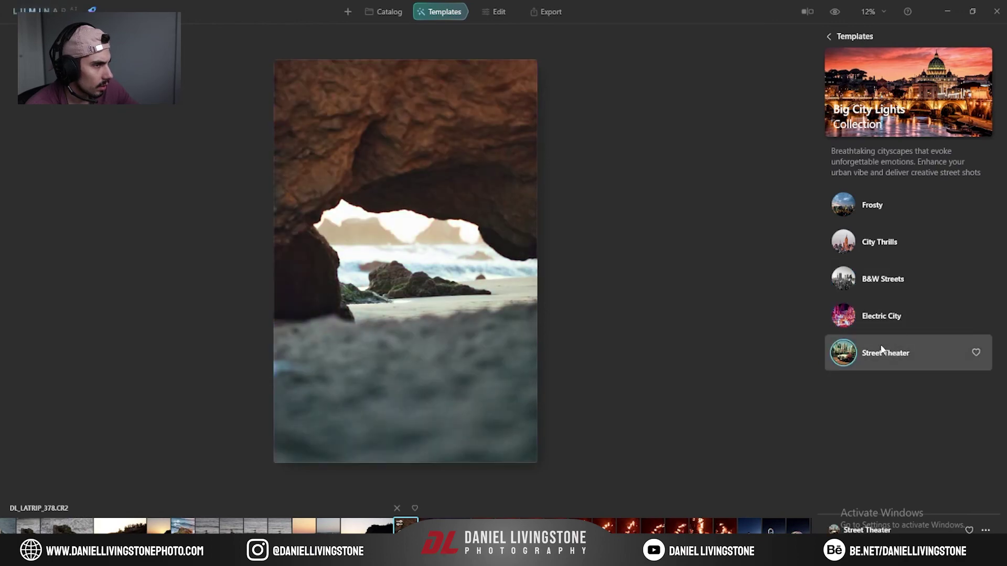
Try Pleasing Touch from the Scenery template collection, and apply Fast Fix to the cave photo.
{"action": "left_click", "coordinate": [828, 36]}
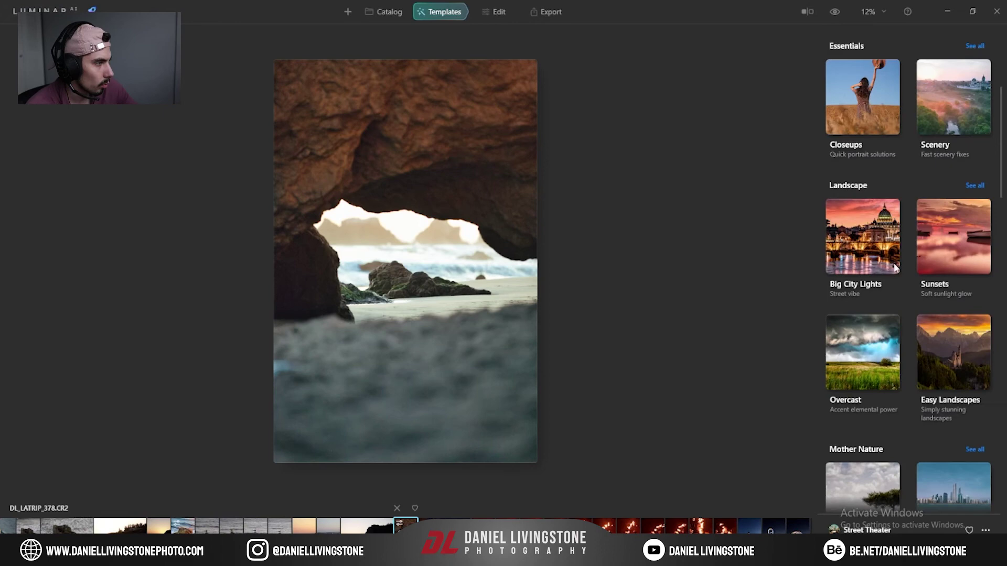
{"action": "scroll", "coordinate": [881, 335], "scroll_direction": "up", "scroll_amount": 5}
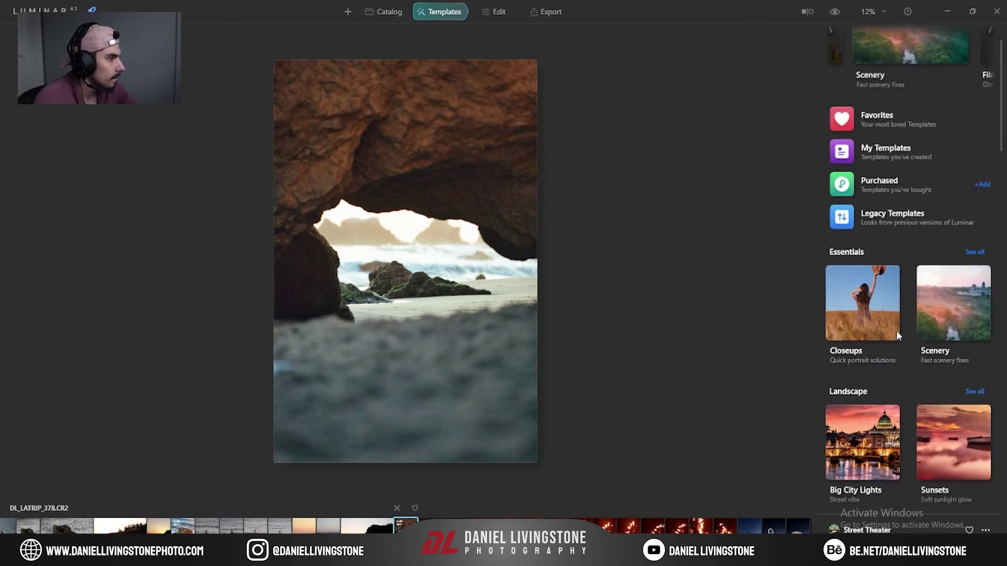
{"action": "scroll", "coordinate": [907, 341], "scroll_direction": "down", "scroll_amount": 4}
{"action": "left_click", "coordinate": [928, 237]}
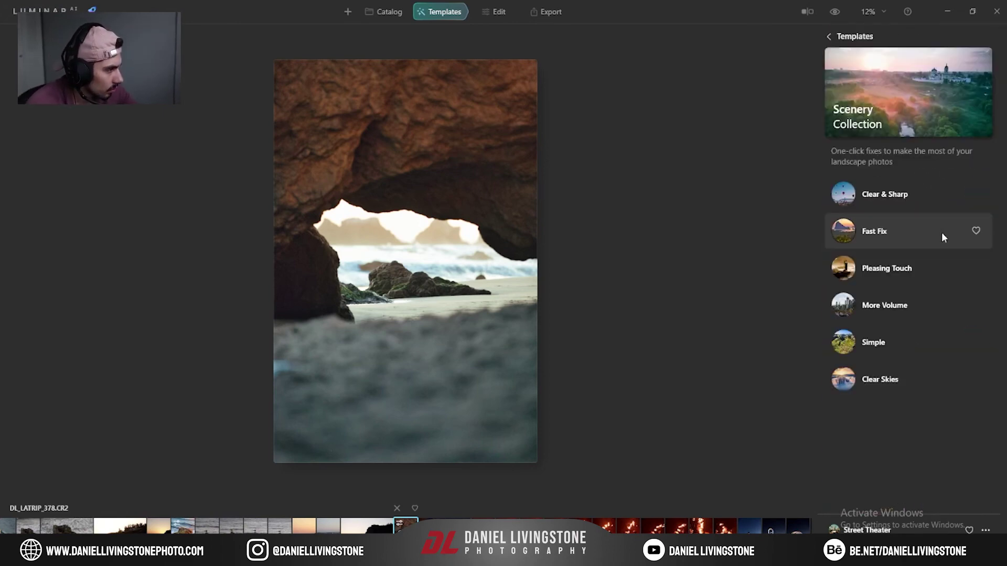
{"action": "left_click", "coordinate": [886, 268]}
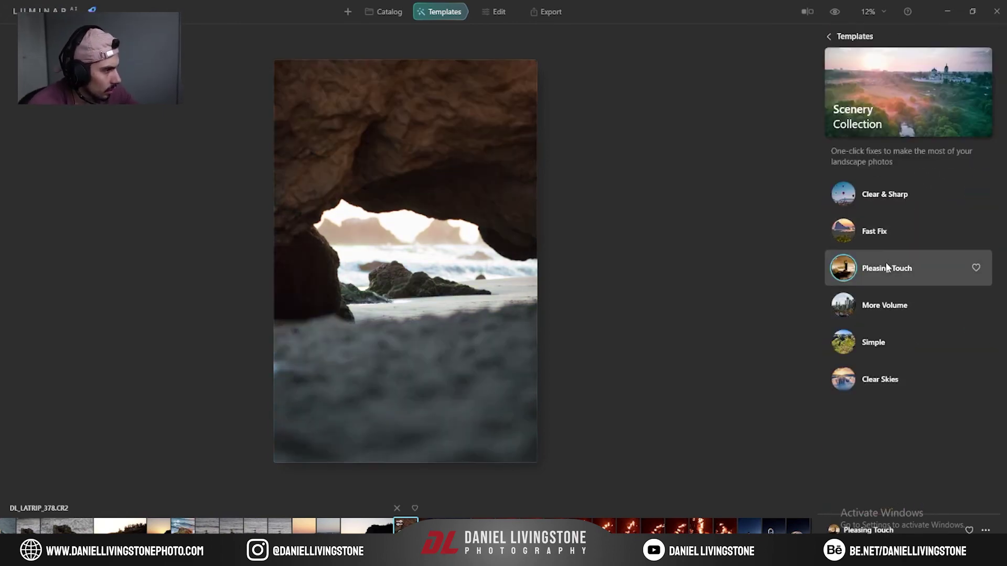
{"action": "left_click", "coordinate": [887, 231]}
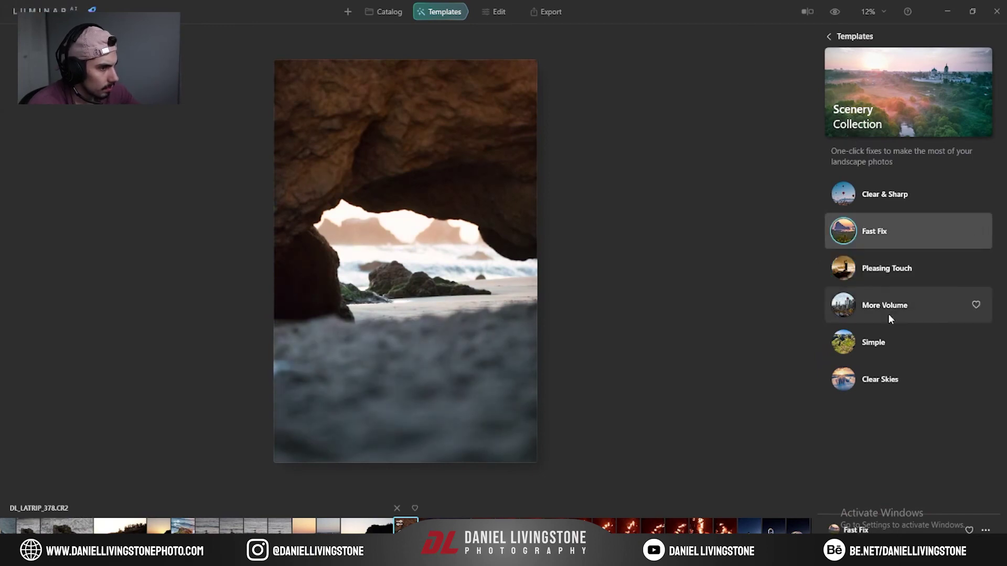
{"action": "left_click", "coordinate": [829, 37]}
Adjust the cave photo's Light settings: Exposure 1.16, Smart Contrast -66, Highlights -100 and Shadows -72.
{"action": "left_click", "coordinate": [494, 11]}
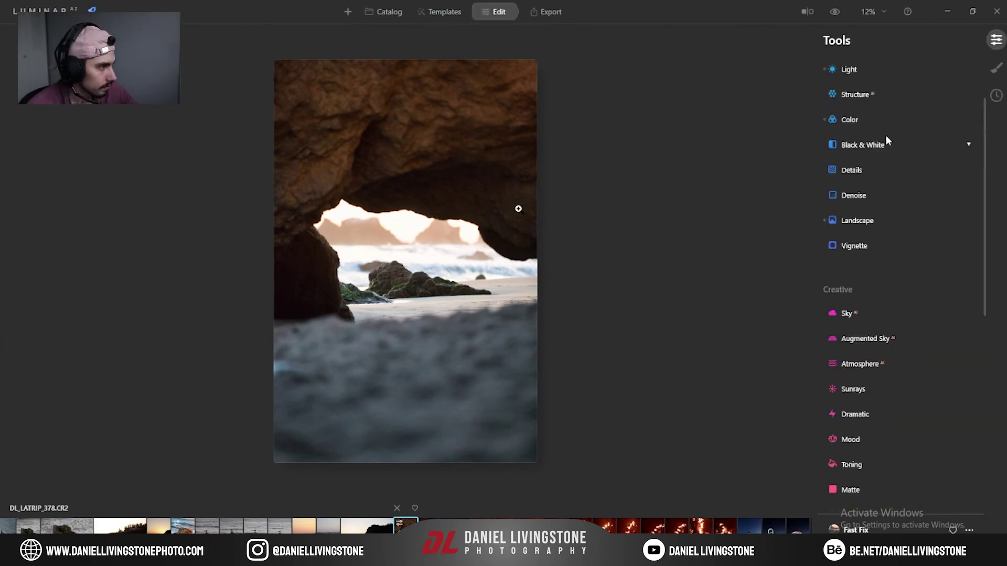
{"action": "left_click", "coordinate": [852, 72]}
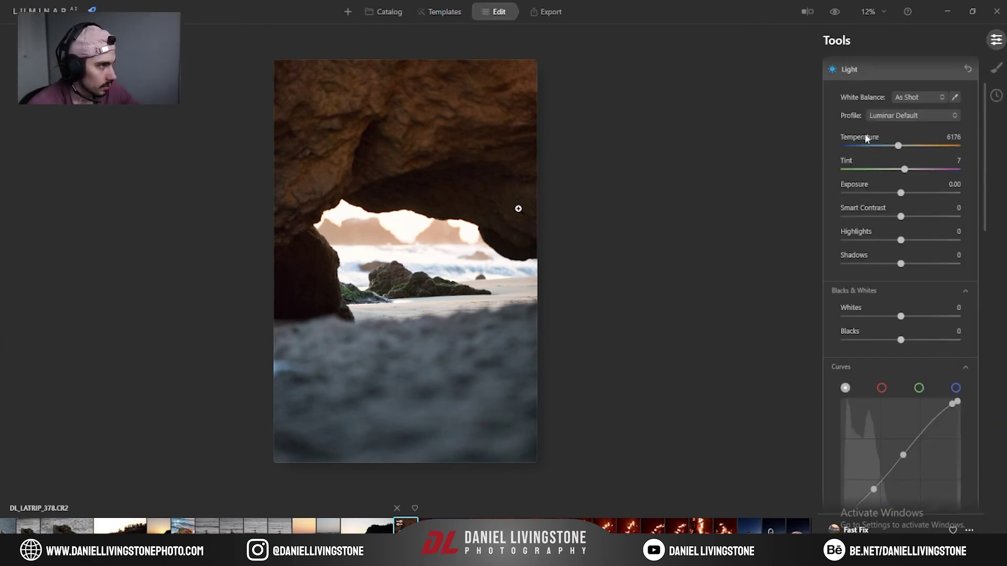
{"action": "left_click_drag", "start_coordinate": [901, 189], "coordinate": [909, 201]}
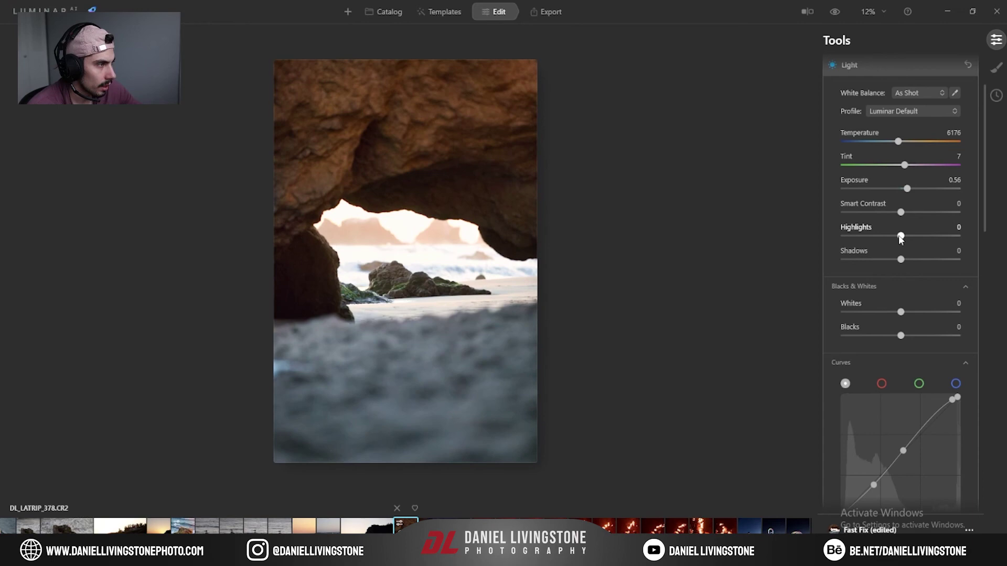
{"action": "left_click_drag", "start_coordinate": [902, 236], "coordinate": [782, 235]}
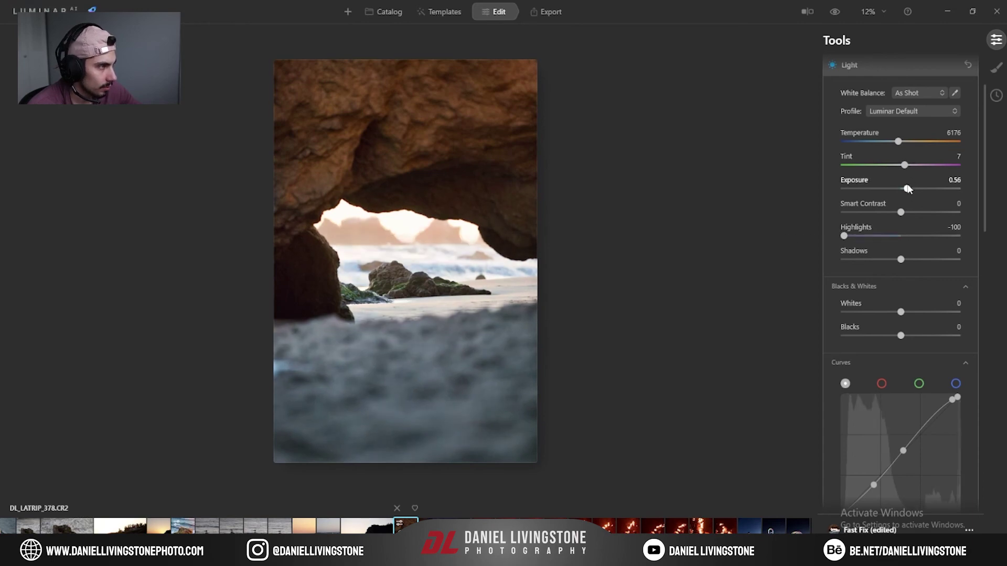
{"action": "left_click_drag", "start_coordinate": [926, 260], "coordinate": [857, 262]}
{"action": "left_click_drag", "start_coordinate": [901, 212], "coordinate": [913, 190]}
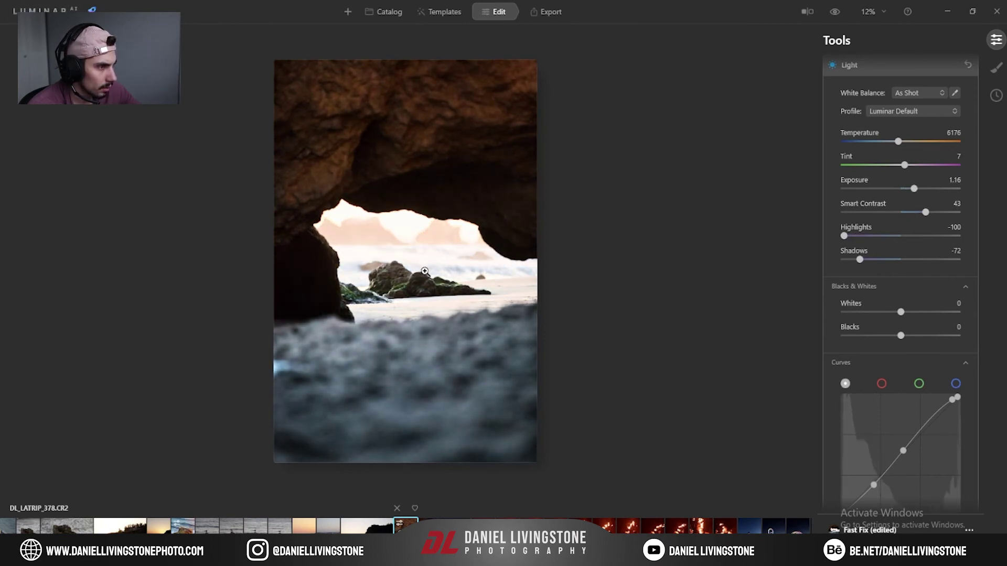
{"action": "left_click_drag", "start_coordinate": [925, 212], "coordinate": [864, 219]}
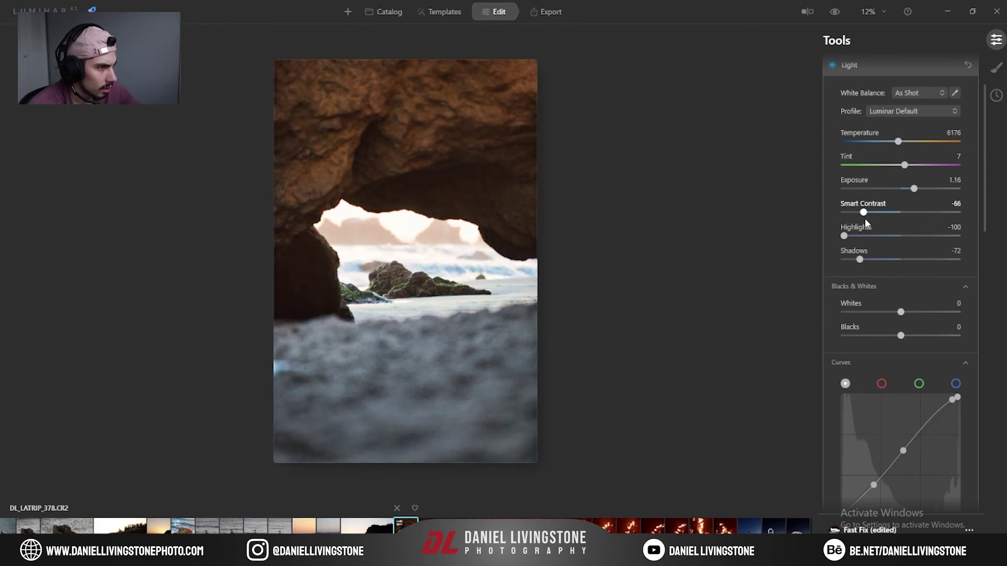
Add a vignette with Amount -84, Size 60, Roundness 100, Feather 100 and Inner Light 7.
{"action": "scroll", "coordinate": [825, 307], "scroll_direction": "down", "scroll_amount": 10}
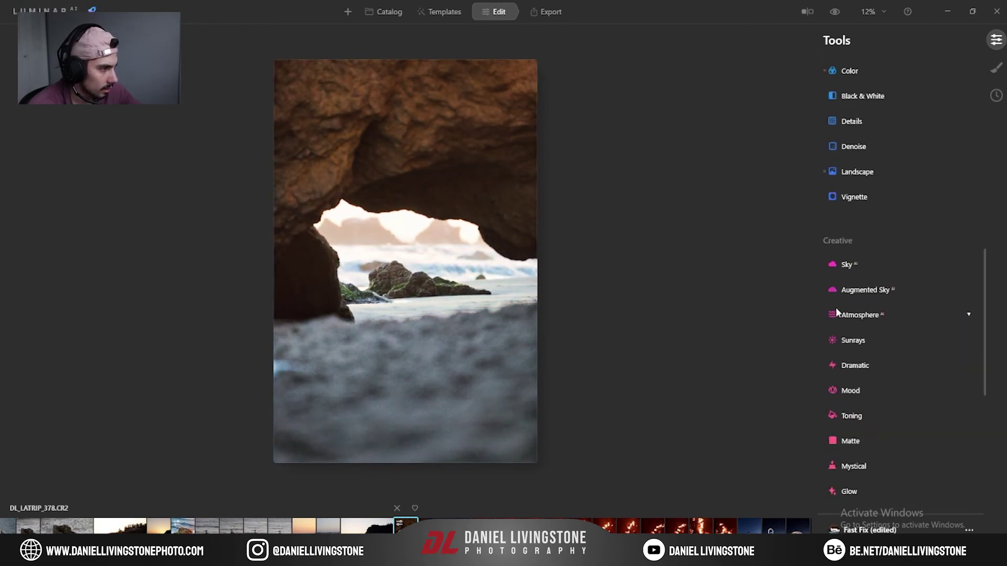
{"action": "left_click", "coordinate": [868, 199]}
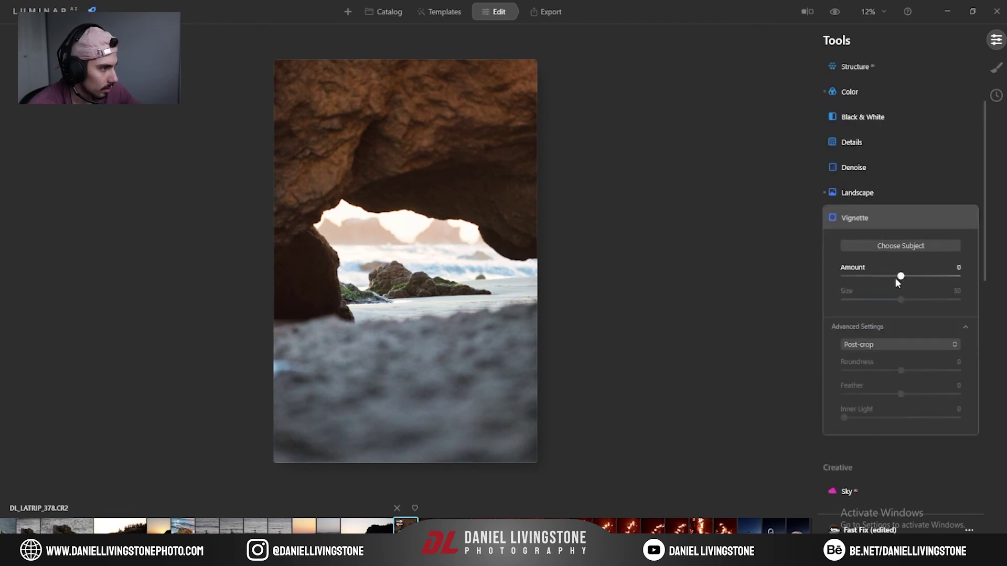
{"action": "left_click_drag", "start_coordinate": [895, 278], "coordinate": [849, 278]}
{"action": "left_click_drag", "start_coordinate": [901, 370], "coordinate": [961, 372]}
{"action": "left_click_drag", "start_coordinate": [901, 394], "coordinate": [958, 395]}
{"action": "mouse_move", "coordinate": [844, 418]}
{"action": "left_mouse_down"}
{"action": "mouse_move", "coordinate": [902, 418]}
{"action": "mouse_move", "coordinate": [828, 421]}
{"action": "left_mouse_up"}
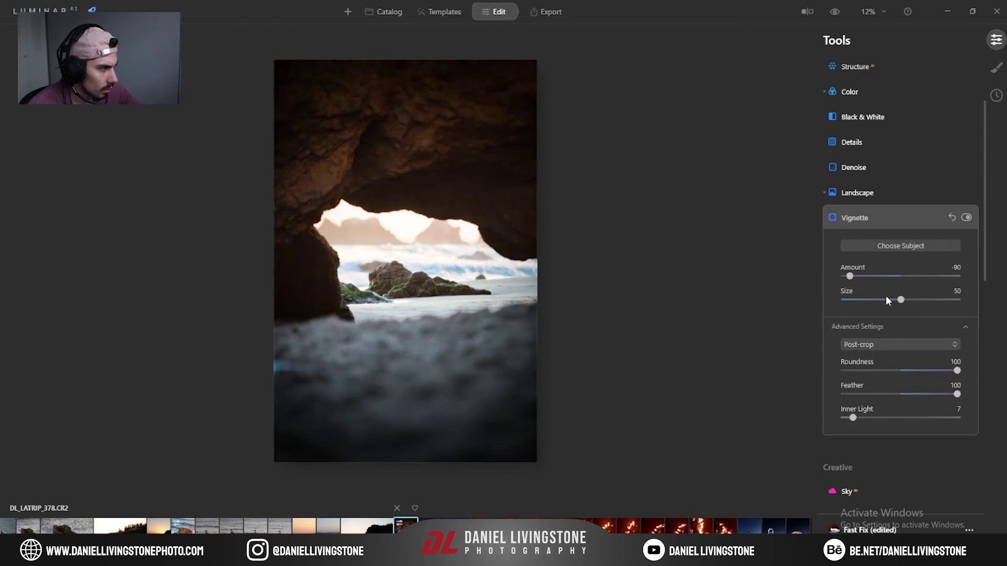
{"action": "left_click_drag", "start_coordinate": [901, 300], "coordinate": [932, 307]}
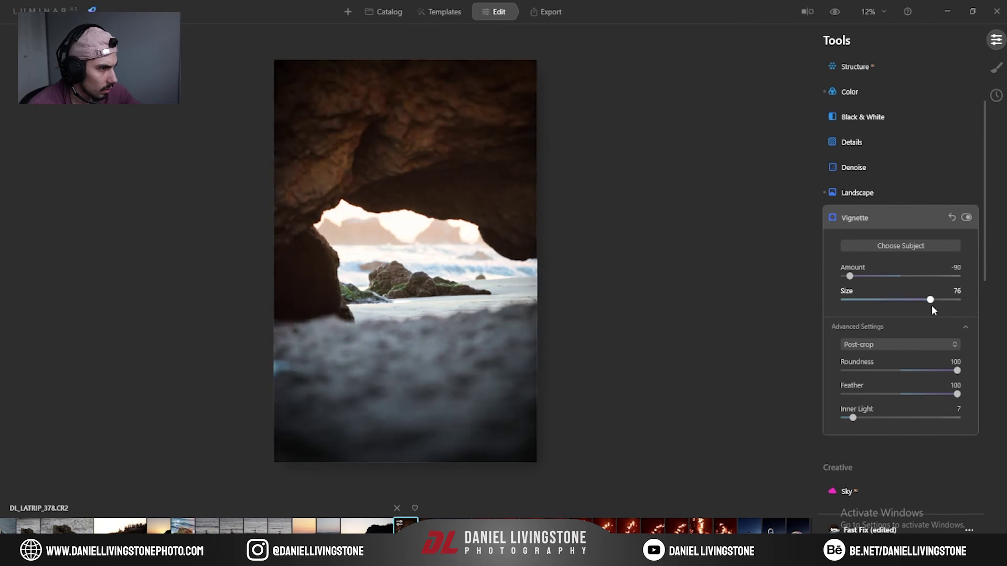
{"action": "left_click_drag", "start_coordinate": [849, 276], "coordinate": [853, 282]}
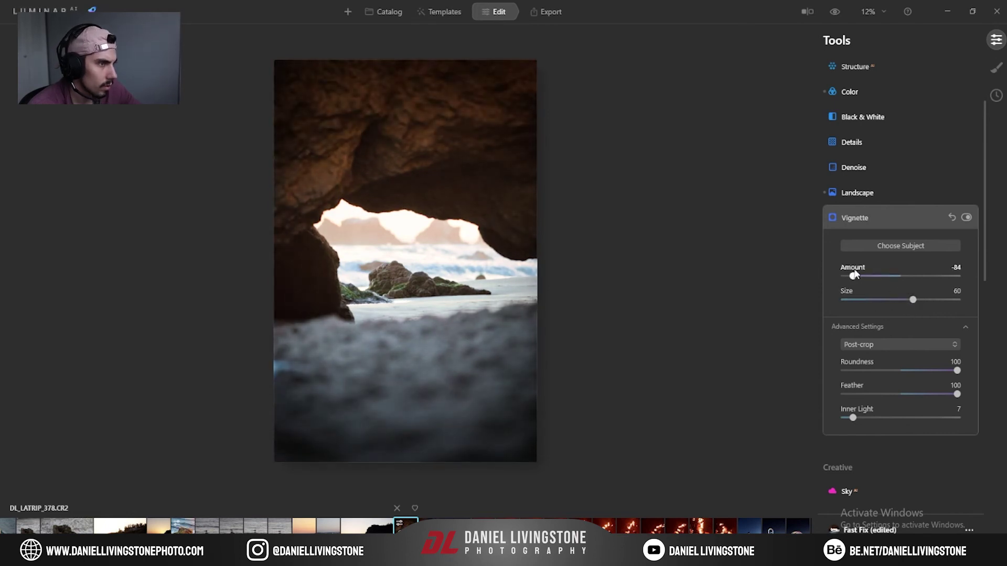
Adjust the Landscape settings to Golden Hour 64, Foliage Enhancer 6 and Foliage Hue -100, checking the moss on the rocks at 100% zoom.
{"action": "left_click", "coordinate": [860, 193]}
{"action": "left_click_drag", "start_coordinate": [861, 252], "coordinate": [850, 283]}
{"action": "left_click", "coordinate": [340, 291]}
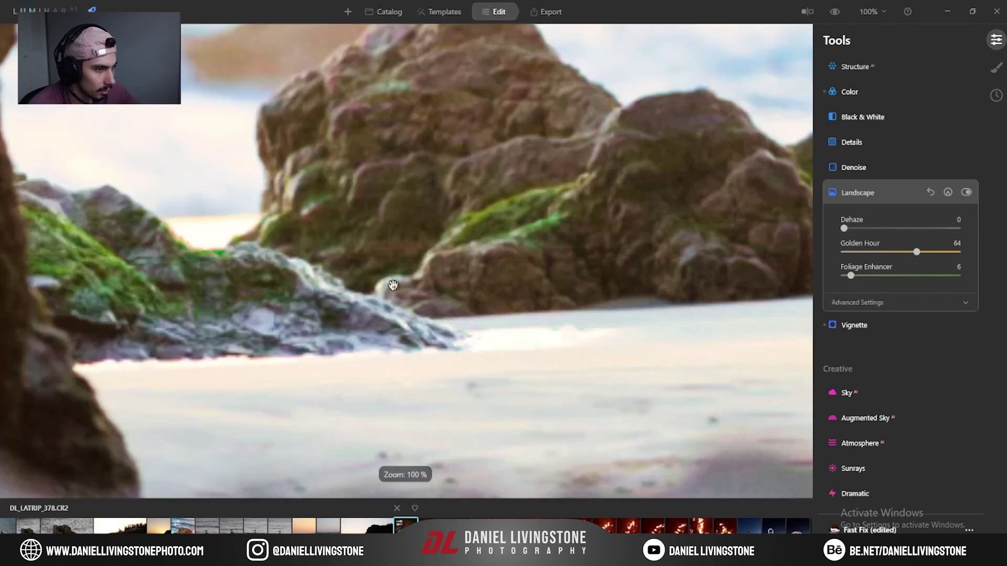
{"action": "double_click", "coordinate": [853, 278]}
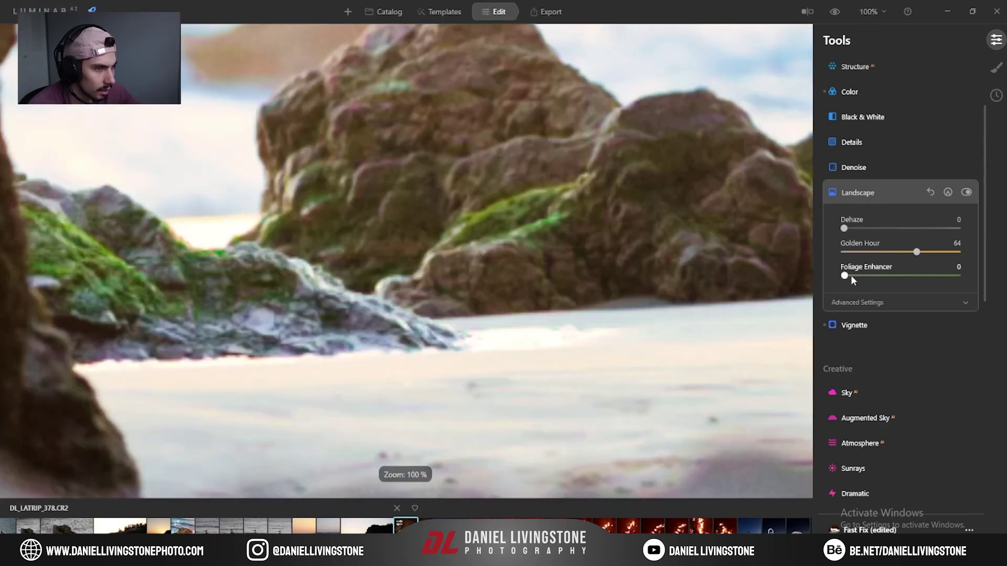
{"action": "left_click", "coordinate": [858, 303]}
{"action": "left_click_drag", "start_coordinate": [896, 329], "coordinate": [844, 330]}
{"action": "left_click", "coordinate": [617, 290]}
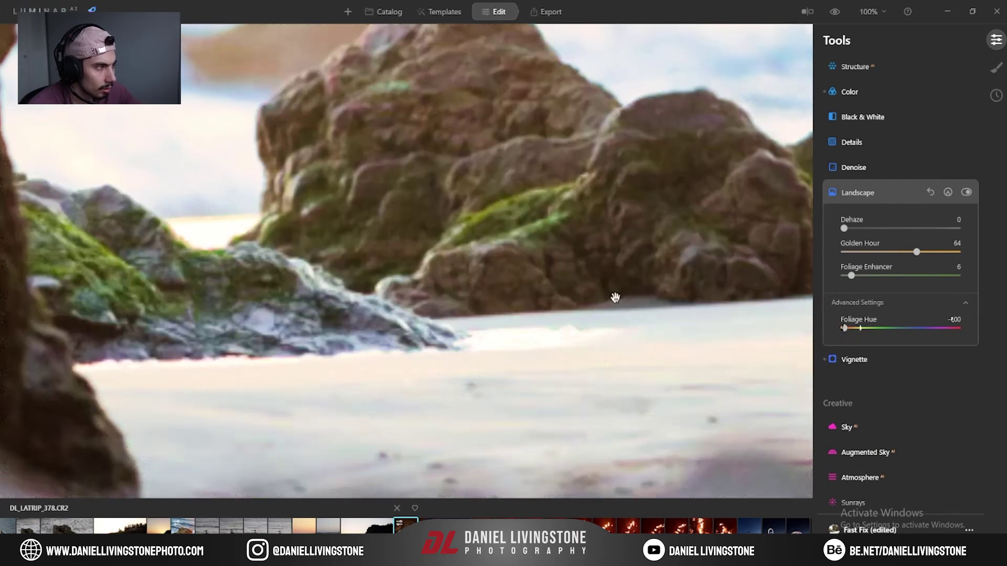
{"action": "left_click_drag", "start_coordinate": [845, 329], "coordinate": [943, 328]}
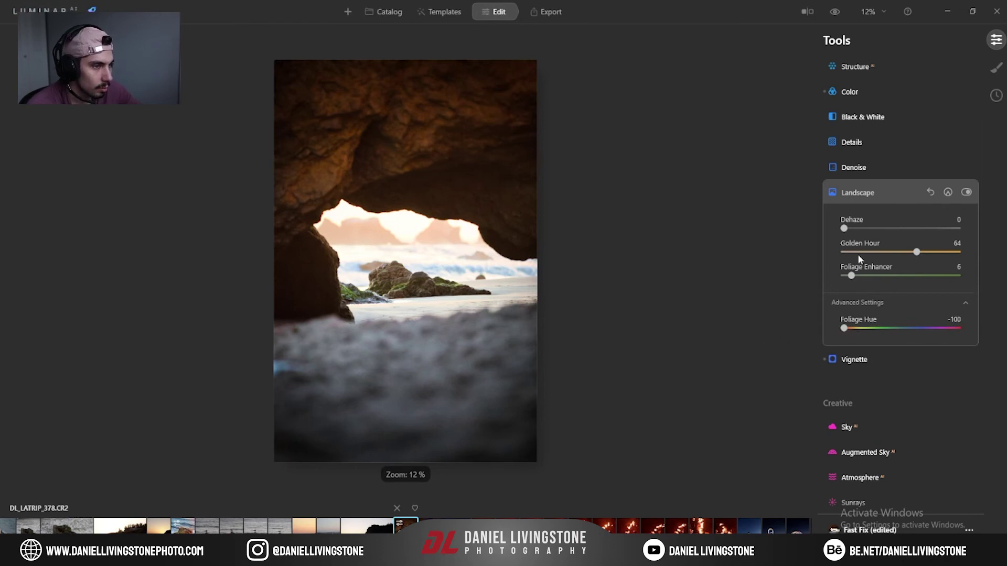
{"action": "left_click", "coordinate": [889, 194]}
{"action": "left_click", "coordinate": [888, 194]}
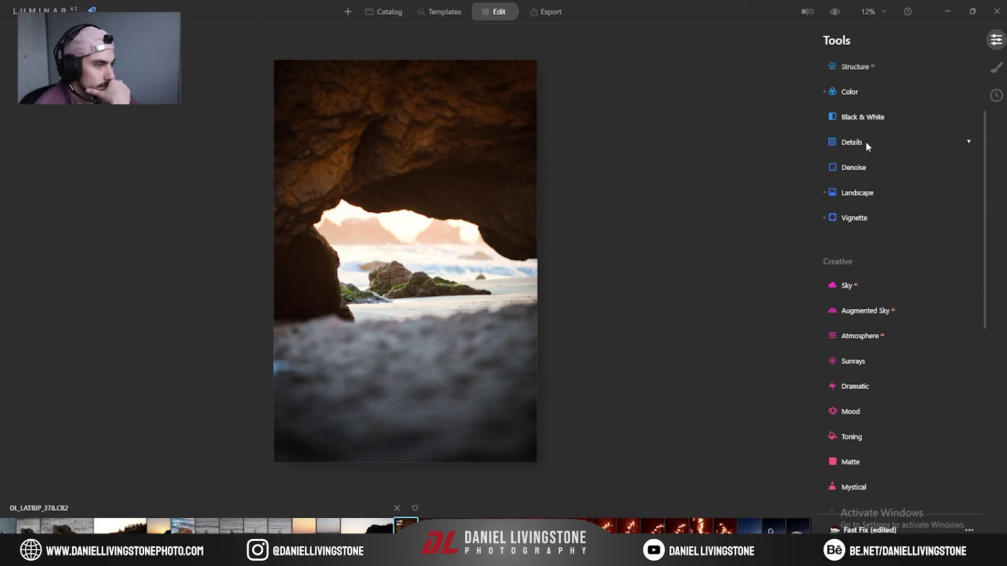
Add a Basic local adjustment with a horizontal gradient mask covering the blurred sand foreground, fading out around the shoreline rocks.
{"action": "left_click", "coordinate": [994, 72]}
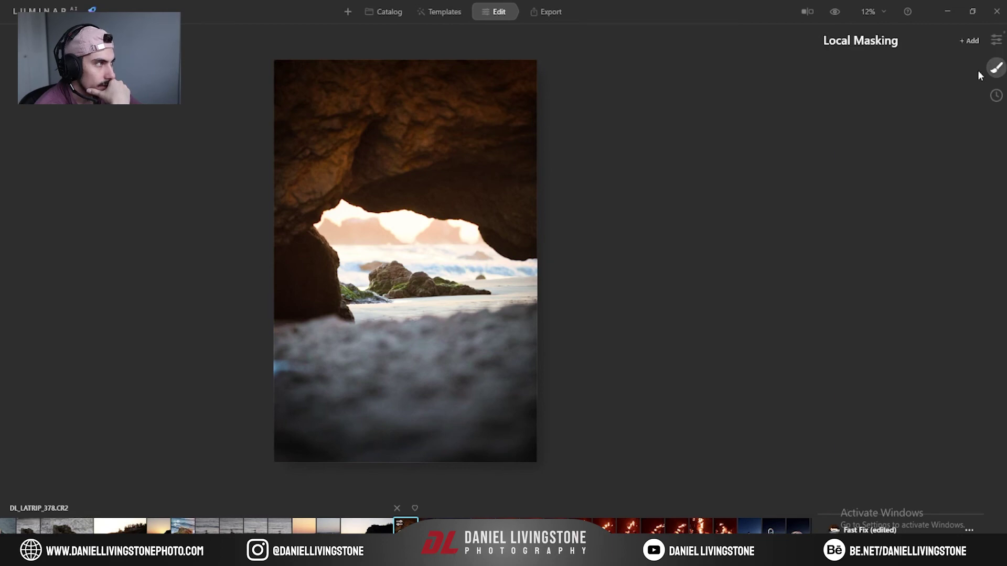
{"action": "left_click", "coordinate": [969, 40]}
{"action": "left_click", "coordinate": [959, 61]}
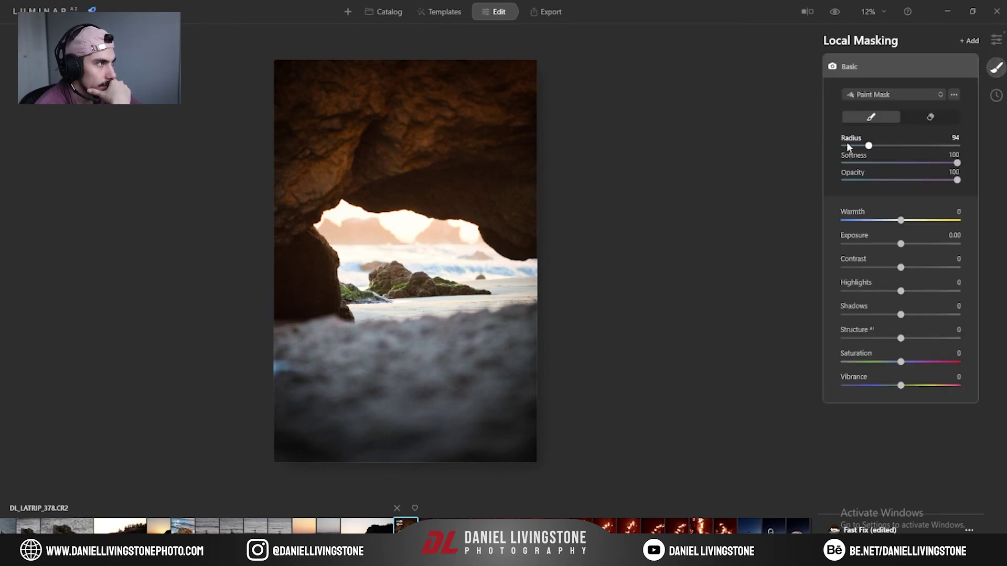
{"action": "left_click", "coordinate": [924, 96]}
{"action": "left_click", "coordinate": [879, 83]}
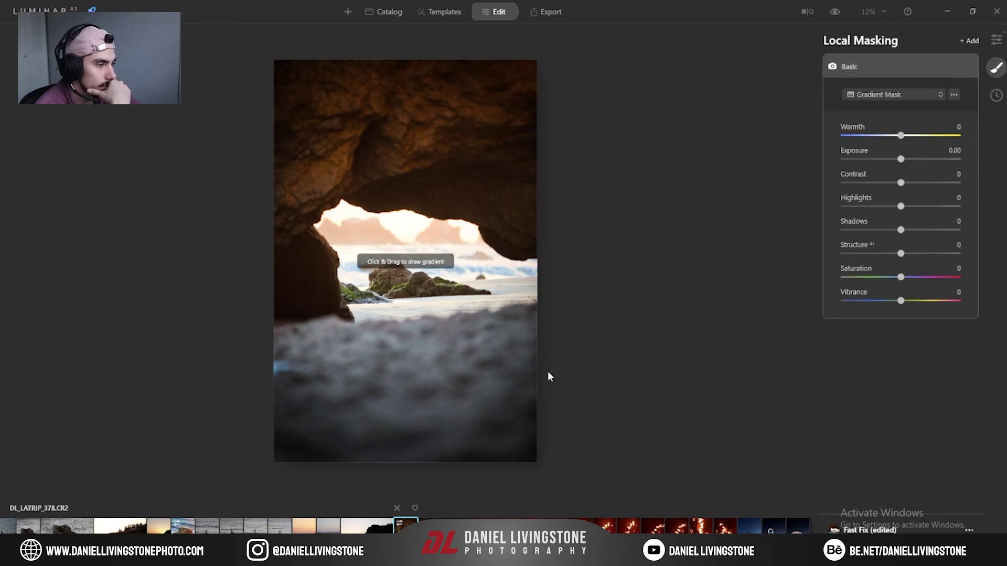
{"action": "mouse_move", "coordinate": [408, 365]}
{"action": "left_mouse_down"}
{"action": "mouse_move", "coordinate": [402, 265]}
{"action": "mouse_move", "coordinate": [419, 269]}
{"action": "mouse_move", "coordinate": [398, 268]}
{"action": "mouse_move", "coordinate": [425, 283]}
{"action": "mouse_move", "coordinate": [408, 273]}
{"action": "left_mouse_up"}
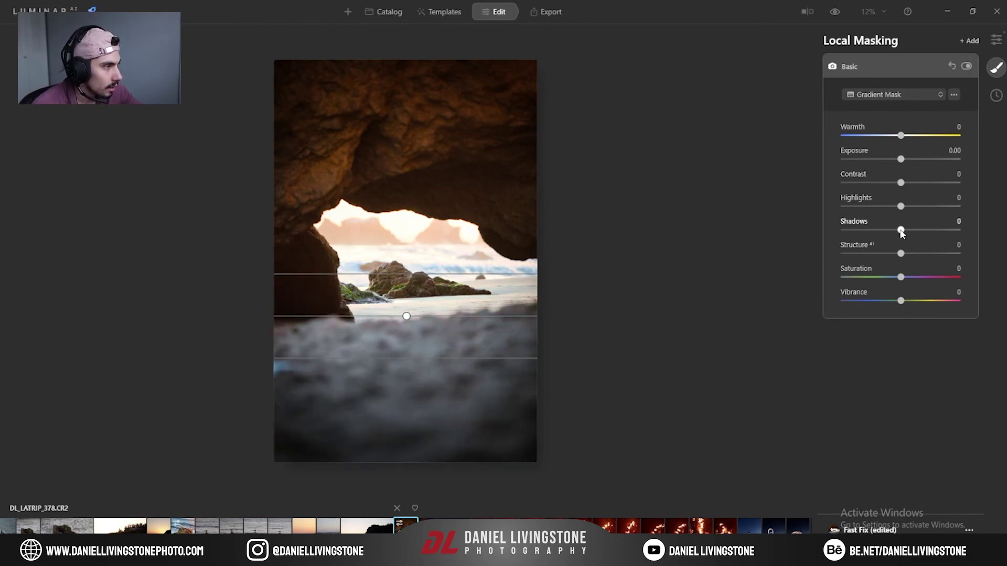
Darken and warm the masked foreground with Highlights -100, Shadows -100, Exposure -1.40 and Warmth 53, leaving Saturation at 0.
{"action": "left_click_drag", "start_coordinate": [901, 206], "coordinate": [815, 211]}
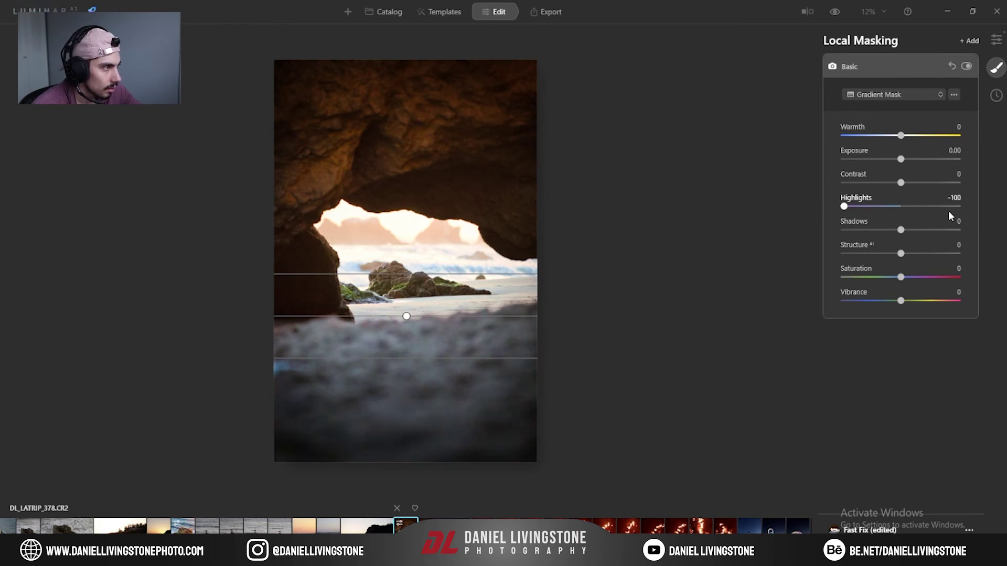
{"action": "left_click_drag", "start_coordinate": [901, 230], "coordinate": [769, 237]}
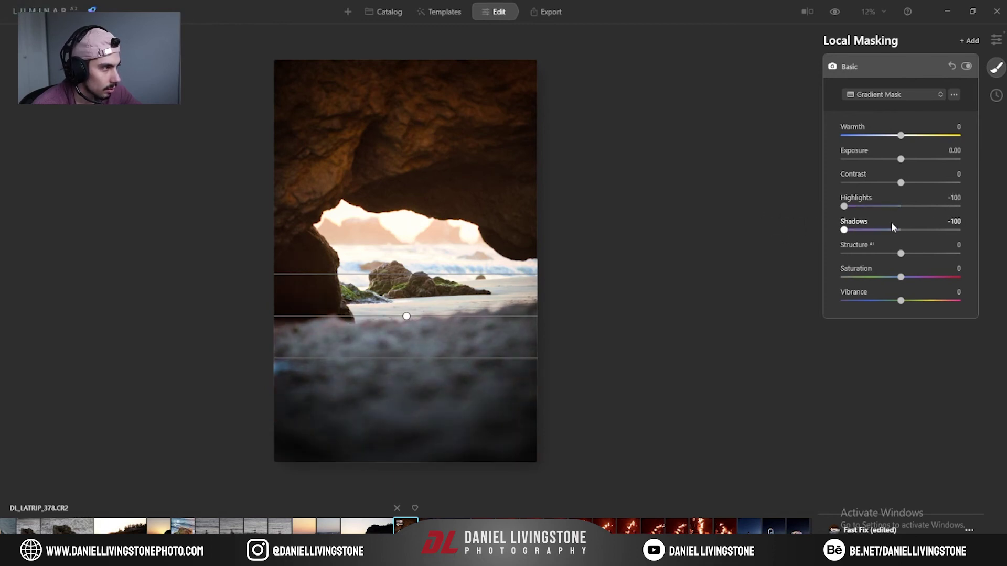
{"action": "mouse_move", "coordinate": [902, 281]}
{"action": "left_mouse_down"}
{"action": "mouse_move", "coordinate": [807, 278]}
{"action": "mouse_move", "coordinate": [885, 281]}
{"action": "left_mouse_up"}
{"action": "double_click", "coordinate": [885, 279]}
{"action": "mouse_move", "coordinate": [901, 159]}
{"action": "left_mouse_down"}
{"action": "mouse_move", "coordinate": [869, 163]}
{"action": "mouse_move", "coordinate": [885, 163]}
{"action": "left_mouse_up"}
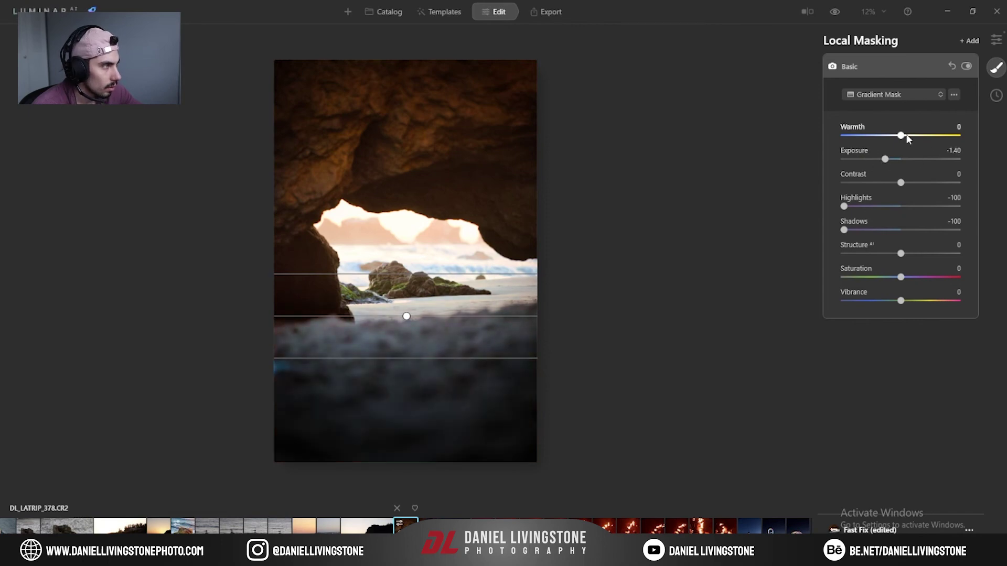
{"action": "left_click_drag", "start_coordinate": [926, 141], "coordinate": [932, 144]}
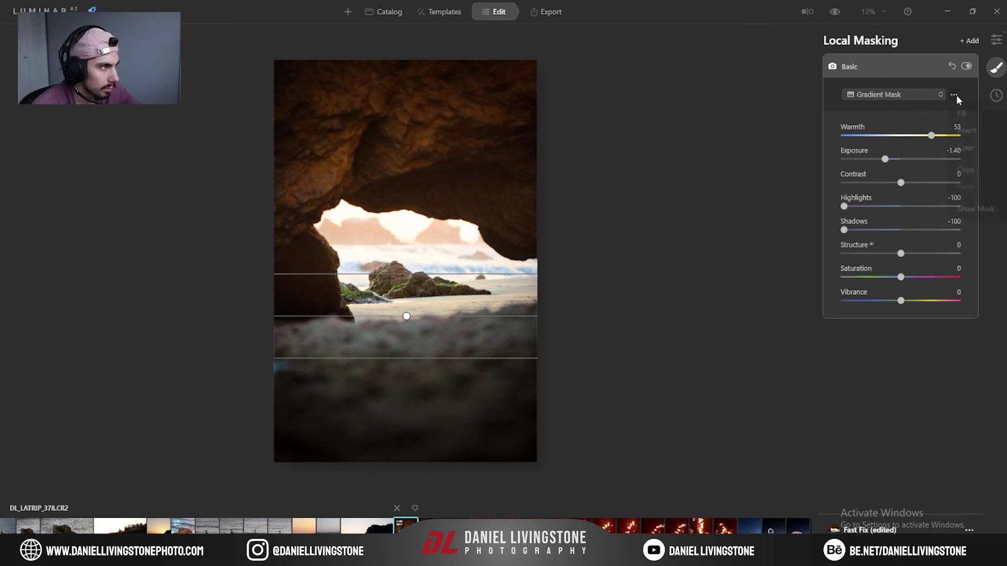
{"action": "left_click", "coordinate": [920, 67]}
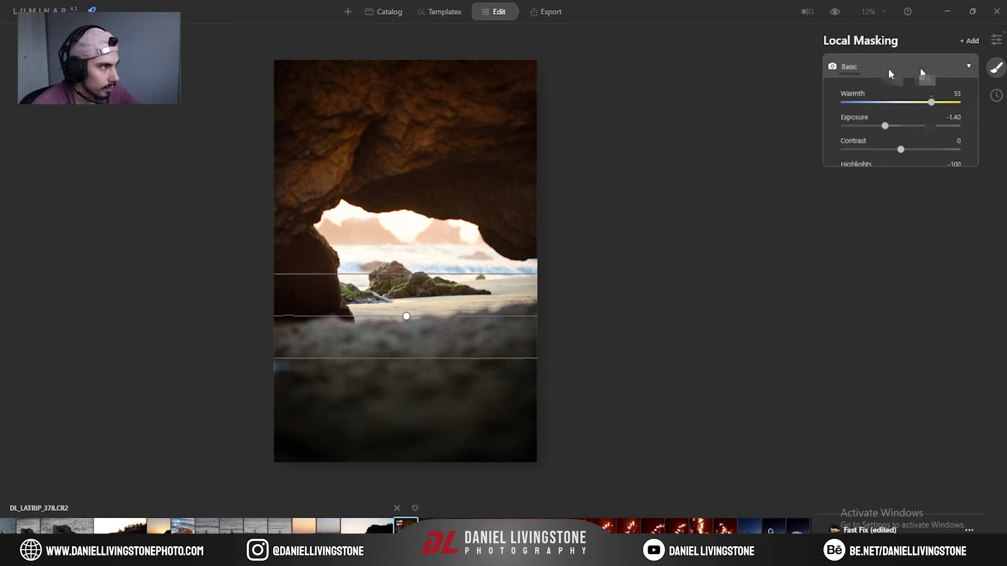
Set the Warmth of the foreground gradient adjustment to 13 and compare the photo with and without this adjustment.
{"action": "left_click", "coordinate": [903, 72]}
{"action": "left_click", "coordinate": [966, 68]}
{"action": "left_click", "coordinate": [966, 67]}
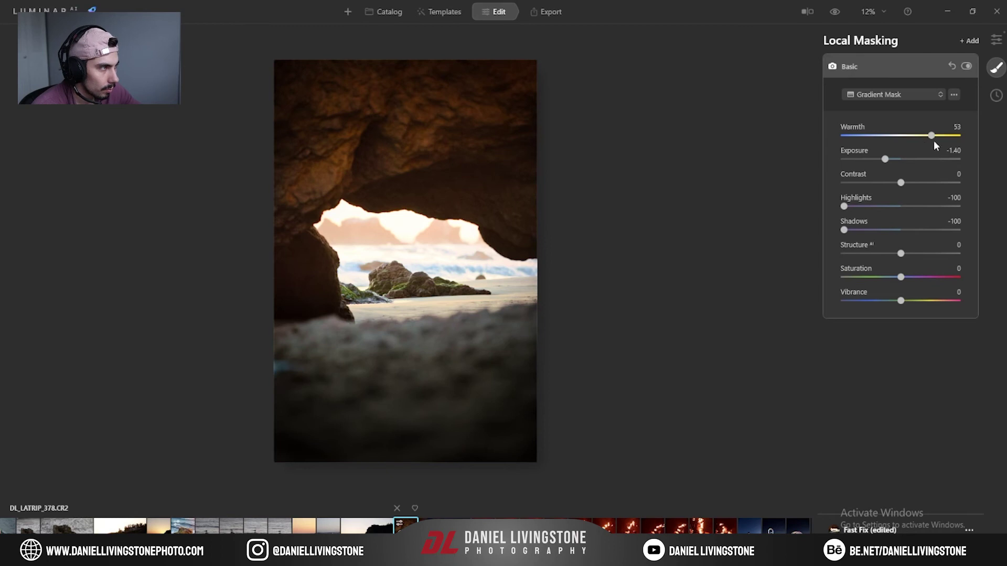
{"action": "left_click_drag", "start_coordinate": [931, 136], "coordinate": [909, 137]}
{"action": "left_click", "coordinate": [892, 64]}
{"action": "left_click", "coordinate": [925, 64]}
{"action": "left_click", "coordinate": [967, 67]}
{"action": "left_click", "coordinate": [967, 66]}
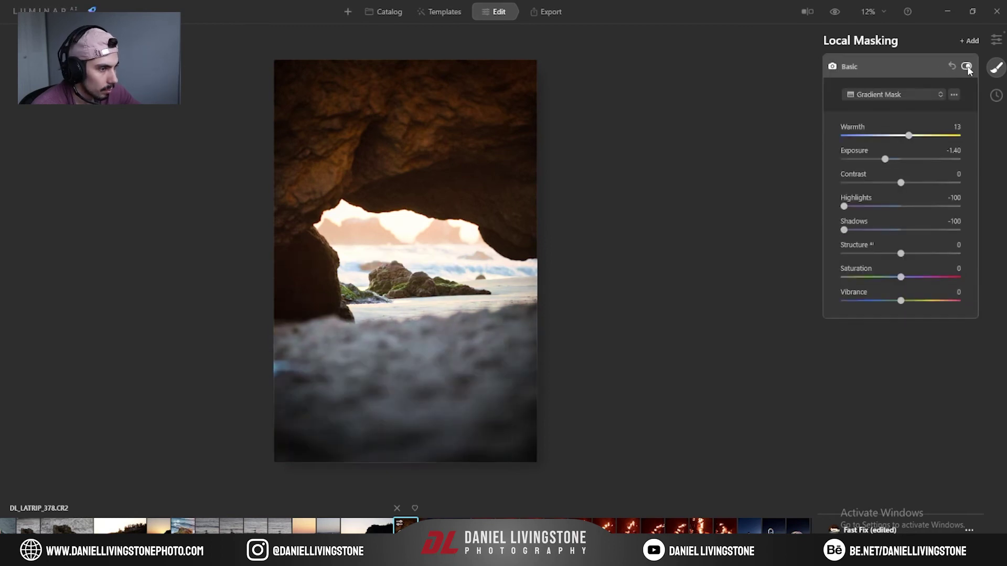
{"action": "left_click", "coordinate": [906, 66]}
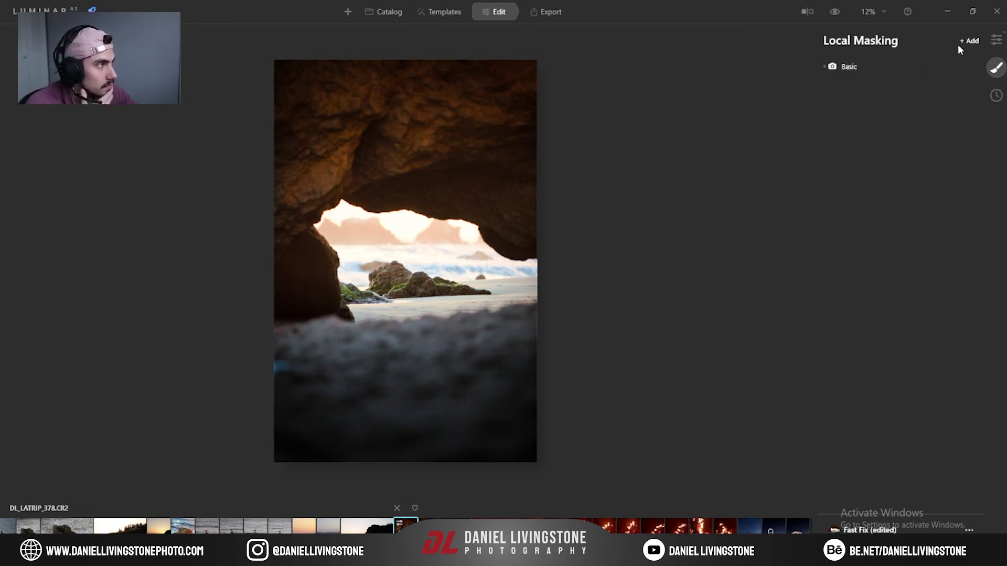
Add the Mystical effect with Amount 16, keeping Shadows and Smoothness at 0.
{"action": "left_click", "coordinate": [996, 40]}
{"action": "scroll", "coordinate": [876, 361], "scroll_direction": "down", "scroll_amount": 4}
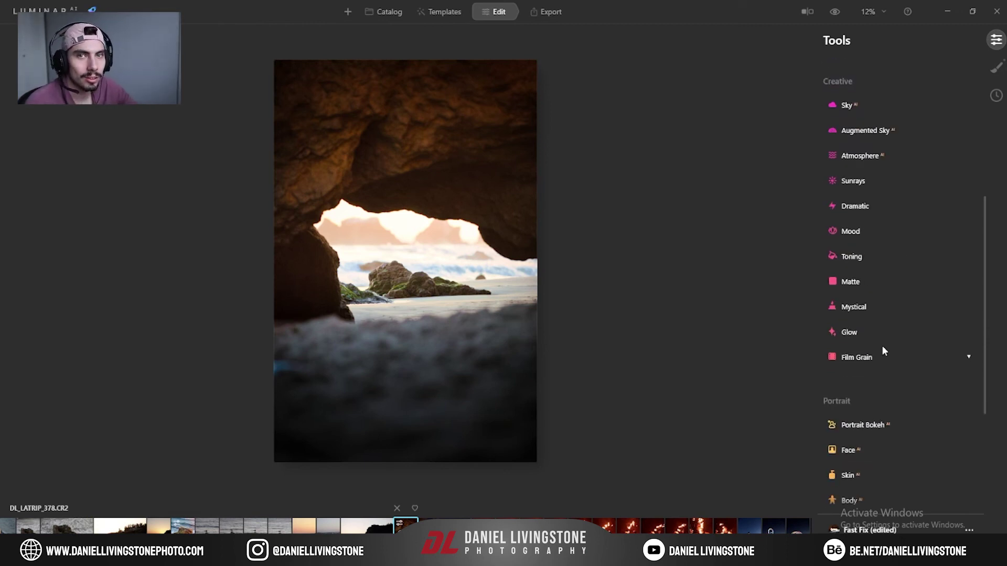
{"action": "scroll", "coordinate": [898, 369], "scroll_direction": "down", "scroll_amount": 2}
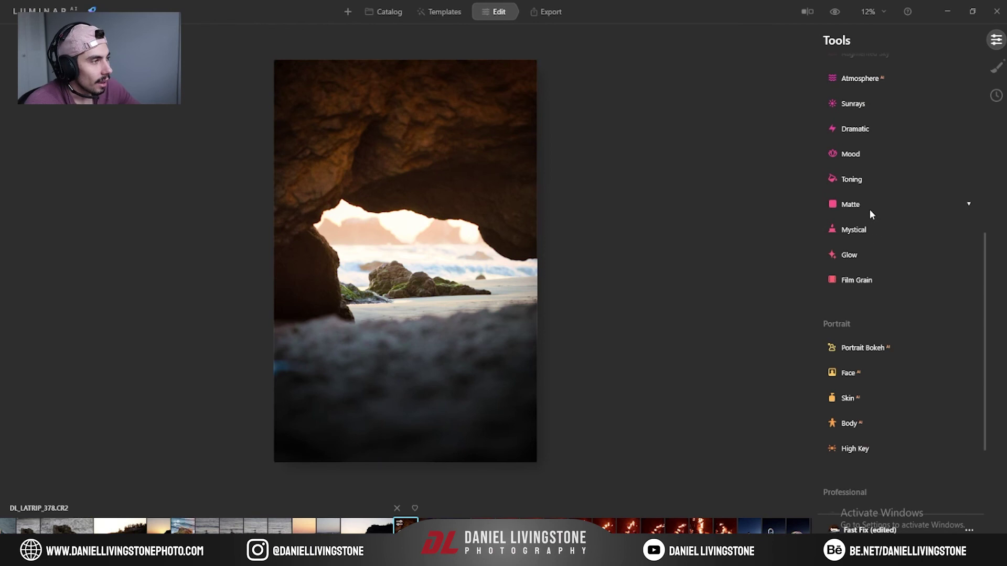
{"action": "left_click", "coordinate": [865, 230]}
{"action": "mouse_move", "coordinate": [866, 267]}
{"action": "left_mouse_down"}
{"action": "mouse_move", "coordinate": [922, 273]}
{"action": "mouse_move", "coordinate": [863, 272]}
{"action": "left_mouse_up"}
{"action": "left_click_drag", "start_coordinate": [872, 288], "coordinate": [820, 292]}
{"action": "left_click_drag", "start_coordinate": [901, 294], "coordinate": [806, 291]}
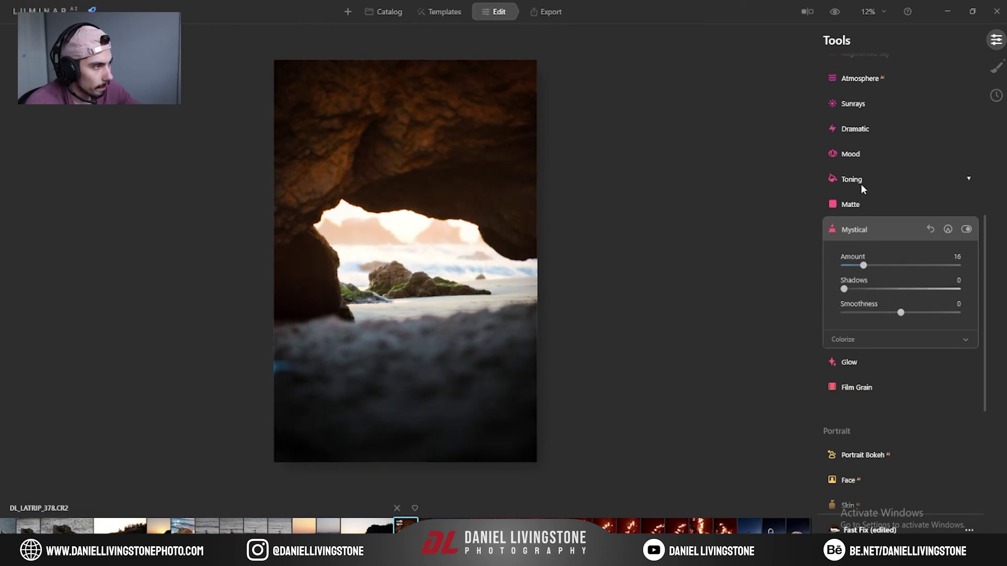
{"action": "left_click", "coordinate": [867, 154]}
{"action": "left_click", "coordinate": [866, 156]}
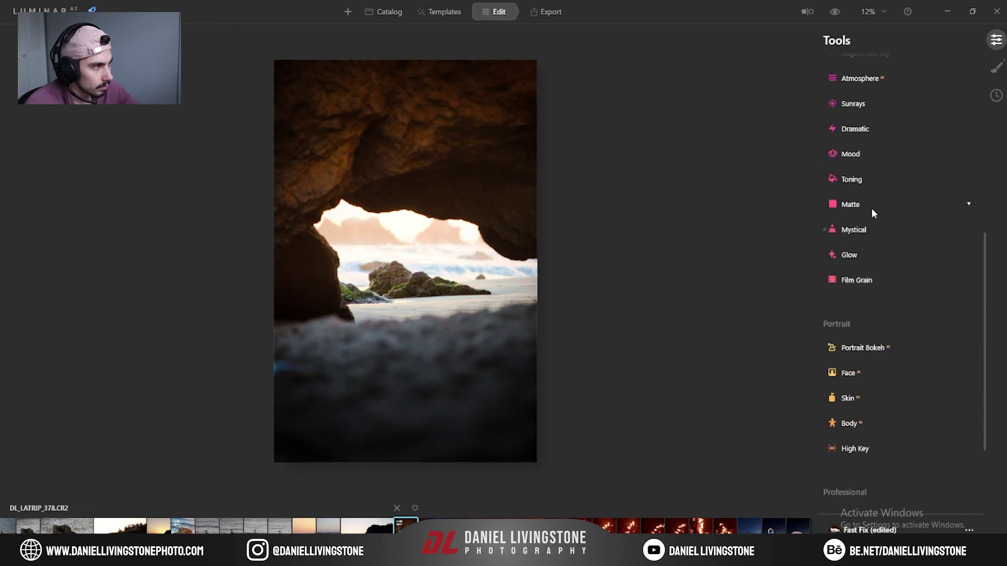
Try a Soft Focus glow with a low Amount on the photo.
{"action": "left_click", "coordinate": [865, 265]}
{"action": "mouse_move", "coordinate": [852, 308]}
{"action": "left_mouse_down"}
{"action": "mouse_move", "coordinate": [865, 309]}
{"action": "mouse_move", "coordinate": [835, 307]}
{"action": "mouse_move", "coordinate": [851, 314]}
{"action": "left_mouse_up"}
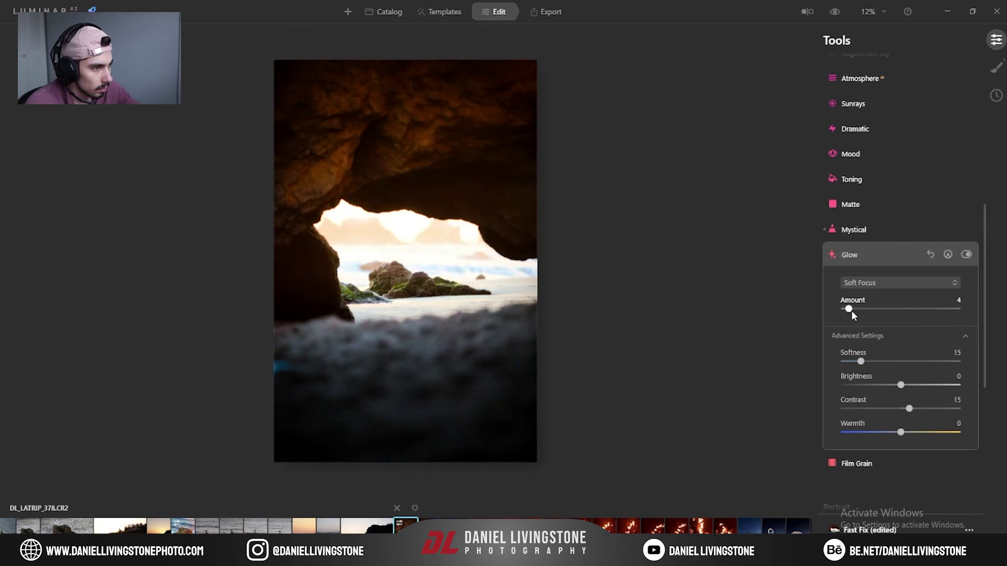
{"action": "left_click", "coordinate": [870, 254]}
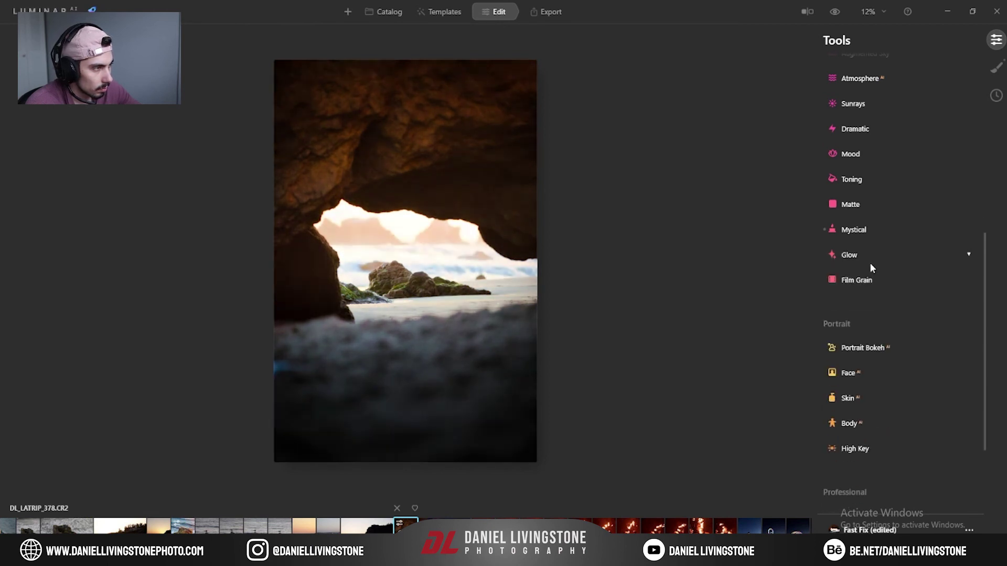
Add Sunrays with the sun center at the right end of the cave opening, Amount 29 and Sunrays Length 66.
{"action": "scroll", "coordinate": [870, 263], "scroll_direction": "up", "scroll_amount": 3}
{"action": "left_click", "coordinate": [855, 232]}
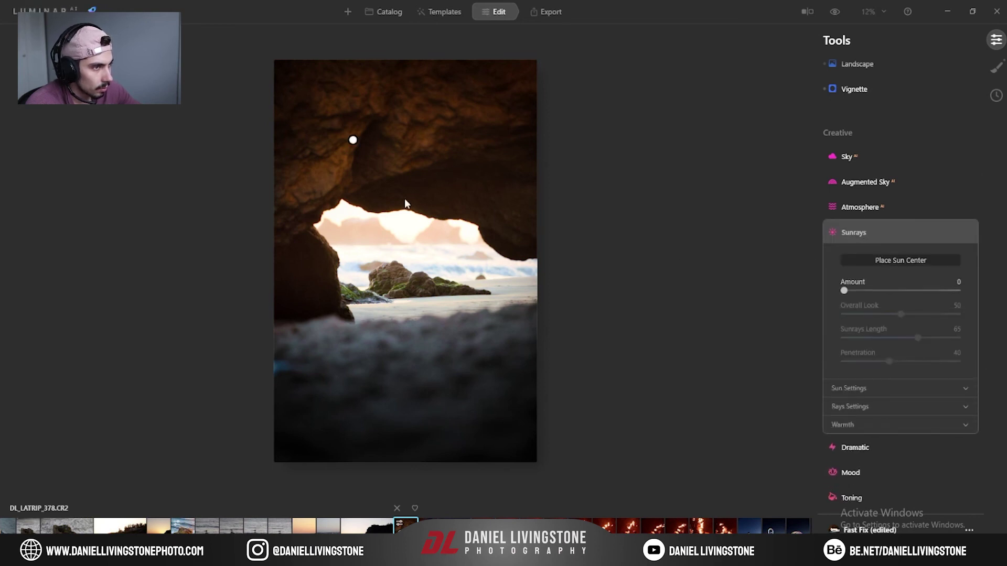
{"action": "mouse_move", "coordinate": [352, 139]}
{"action": "left_mouse_down"}
{"action": "mouse_move", "coordinate": [382, 237]}
{"action": "mouse_move", "coordinate": [424, 259]}
{"action": "mouse_move", "coordinate": [464, 230]}
{"action": "left_mouse_up"}
{"action": "left_click_drag", "start_coordinate": [844, 291], "coordinate": [878, 296]}
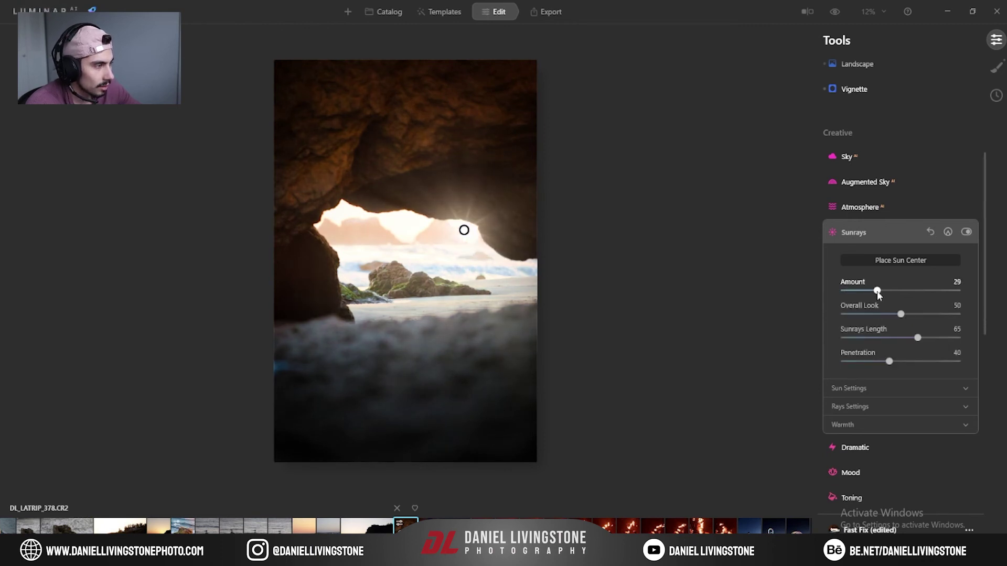
{"action": "mouse_move", "coordinate": [915, 338]}
{"action": "left_mouse_down"}
{"action": "mouse_move", "coordinate": [891, 344]}
{"action": "mouse_move", "coordinate": [942, 341]}
{"action": "mouse_move", "coordinate": [920, 341]}
{"action": "left_mouse_up"}
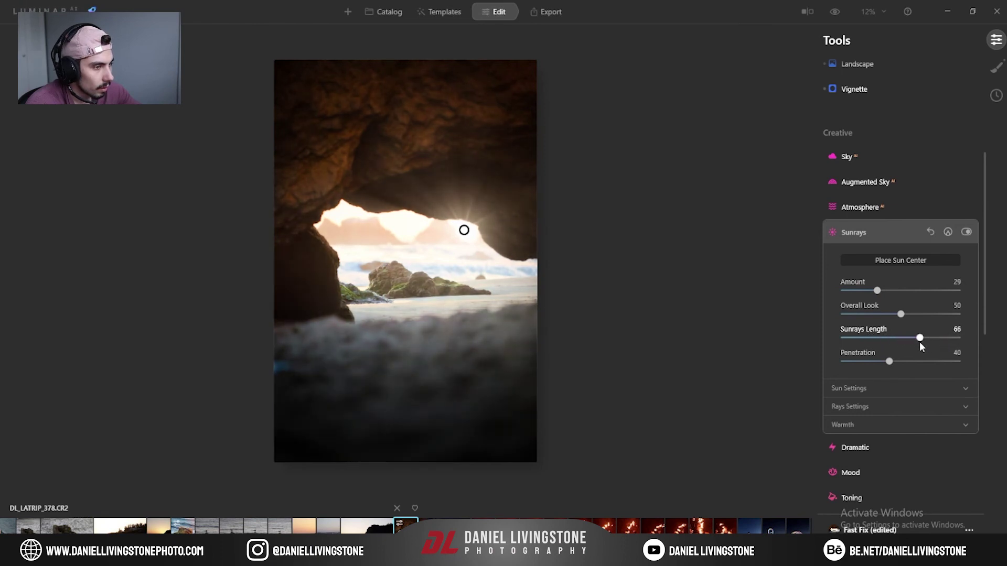
Refine the sunrays with Number of Sunrays 24, Penetration 22, Sunrays Length 58, Overall Look 71 and Amount 40.
{"action": "left_click", "coordinate": [897, 388]}
{"action": "left_click", "coordinate": [895, 388]}
{"action": "left_click", "coordinate": [912, 406]}
{"action": "left_click_drag", "start_coordinate": [903, 432], "coordinate": [872, 434]}
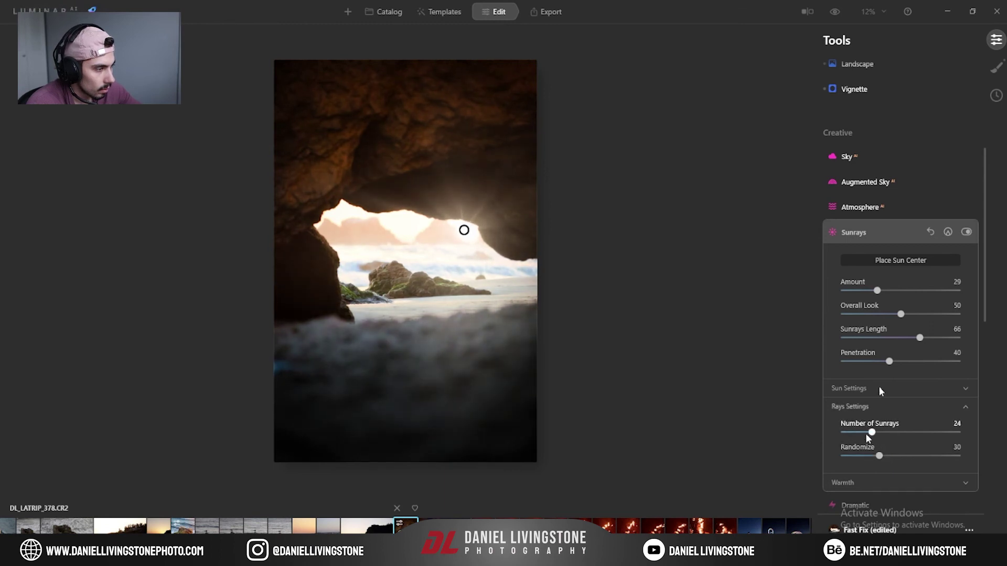
{"action": "mouse_move", "coordinate": [890, 362]}
{"action": "left_mouse_down"}
{"action": "mouse_move", "coordinate": [852, 361]}
{"action": "mouse_move", "coordinate": [924, 363]}
{"action": "mouse_move", "coordinate": [863, 366]}
{"action": "mouse_move", "coordinate": [874, 363]}
{"action": "left_mouse_up"}
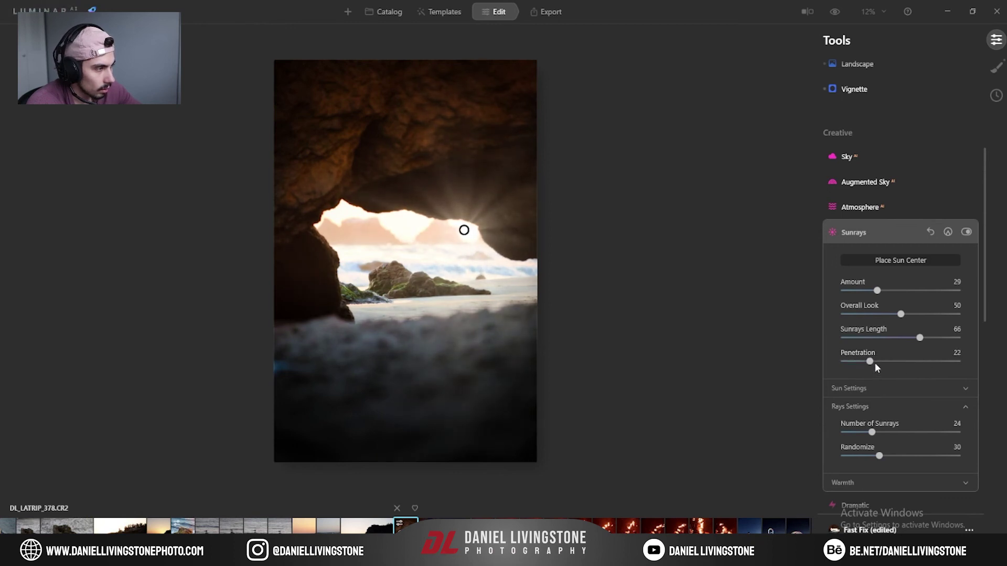
{"action": "left_click_drag", "start_coordinate": [924, 339], "coordinate": [889, 306]}
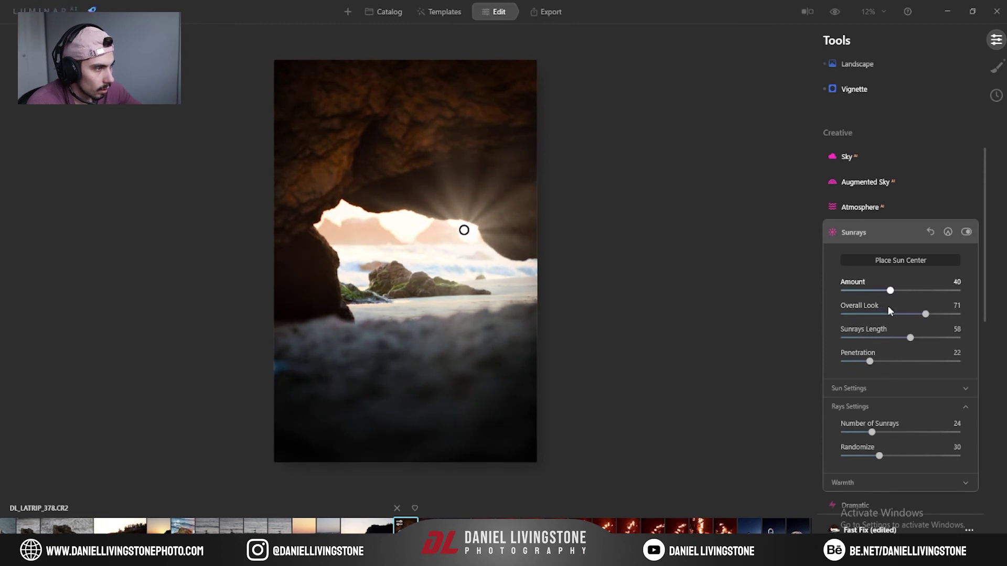
Move the sun center slightly up and right to the rock edge, and set Amount 49, Penetration 27 and Sunrays Length 70.
{"action": "left_click_drag", "start_coordinate": [464, 230], "coordinate": [473, 225]}
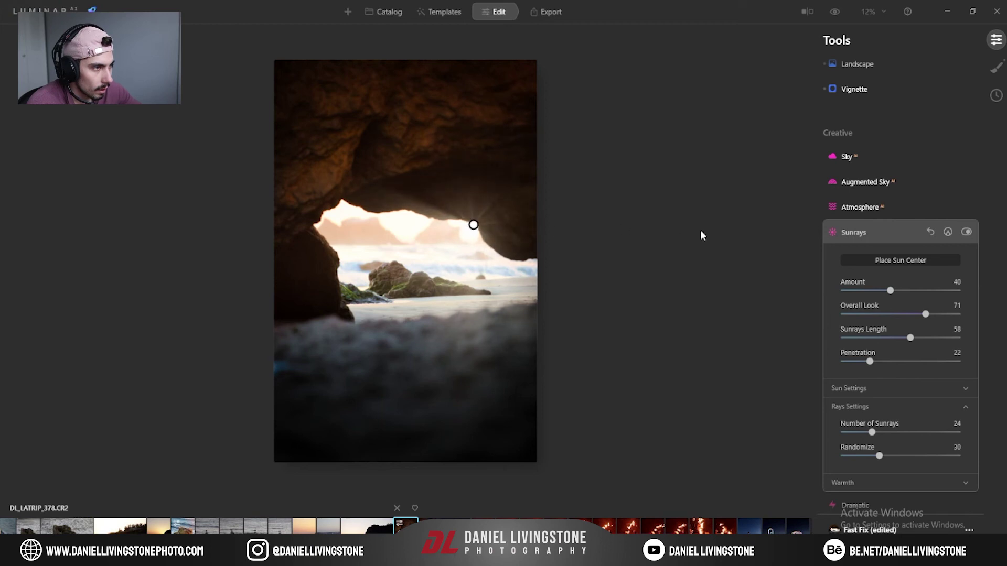
{"action": "mouse_move", "coordinate": [890, 290]}
{"action": "left_mouse_down"}
{"action": "mouse_move", "coordinate": [874, 291]}
{"action": "mouse_move", "coordinate": [917, 292]}
{"action": "mouse_move", "coordinate": [902, 295]}
{"action": "left_mouse_up"}
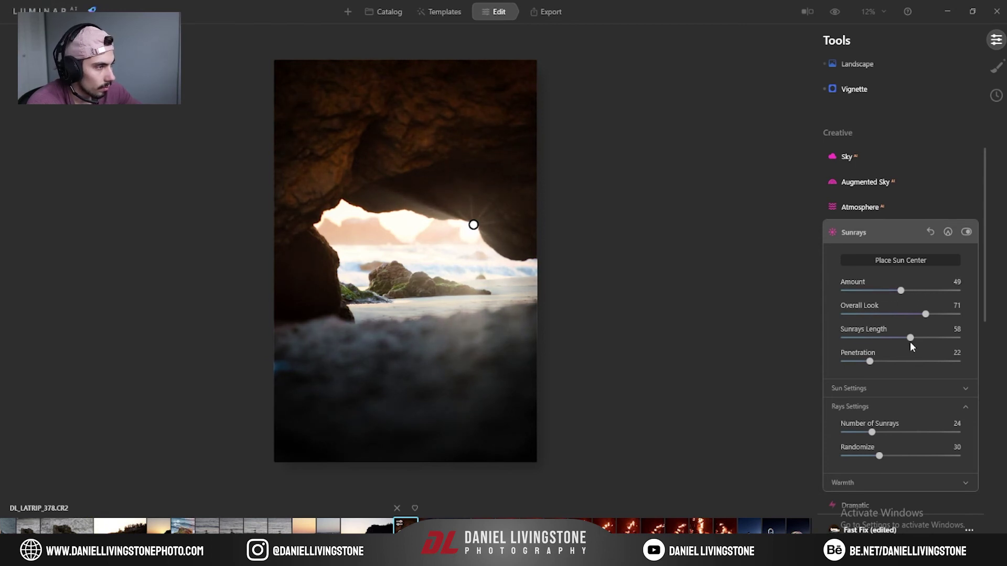
{"action": "mouse_move", "coordinate": [871, 366]}
{"action": "left_mouse_down"}
{"action": "mouse_move", "coordinate": [928, 366]}
{"action": "mouse_move", "coordinate": [861, 366]}
{"action": "mouse_move", "coordinate": [874, 367]}
{"action": "left_mouse_up"}
{"action": "mouse_move", "coordinate": [910, 338]}
{"action": "left_mouse_down"}
{"action": "mouse_move", "coordinate": [941, 339]}
{"action": "mouse_move", "coordinate": [924, 339]}
{"action": "left_mouse_up"}
Try different Sun Warmth and Sunrays Warmth values, returning them to 30 and 40.
{"action": "left_click", "coordinate": [863, 481]}
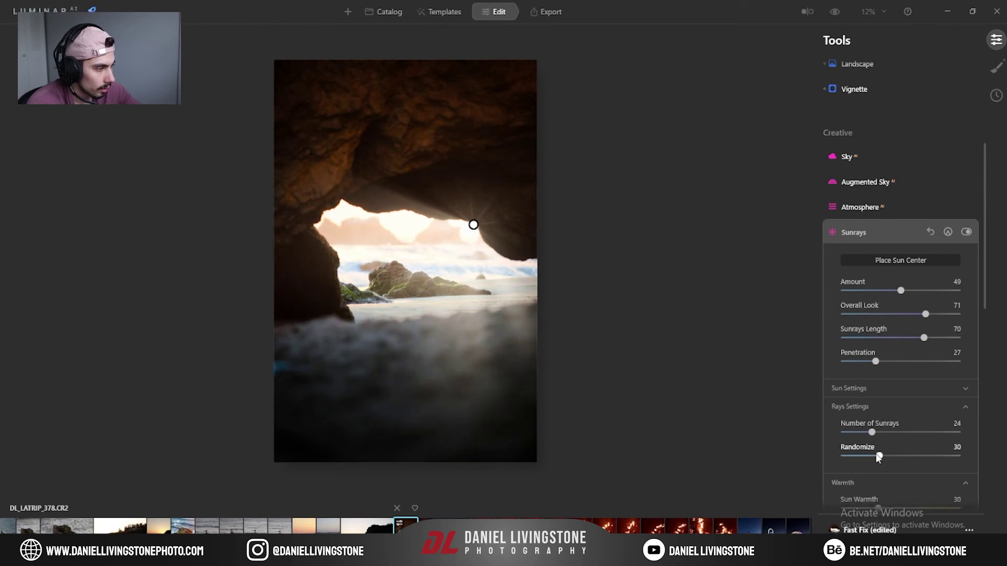
{"action": "scroll", "coordinate": [871, 451], "scroll_direction": "down", "scroll_amount": 3}
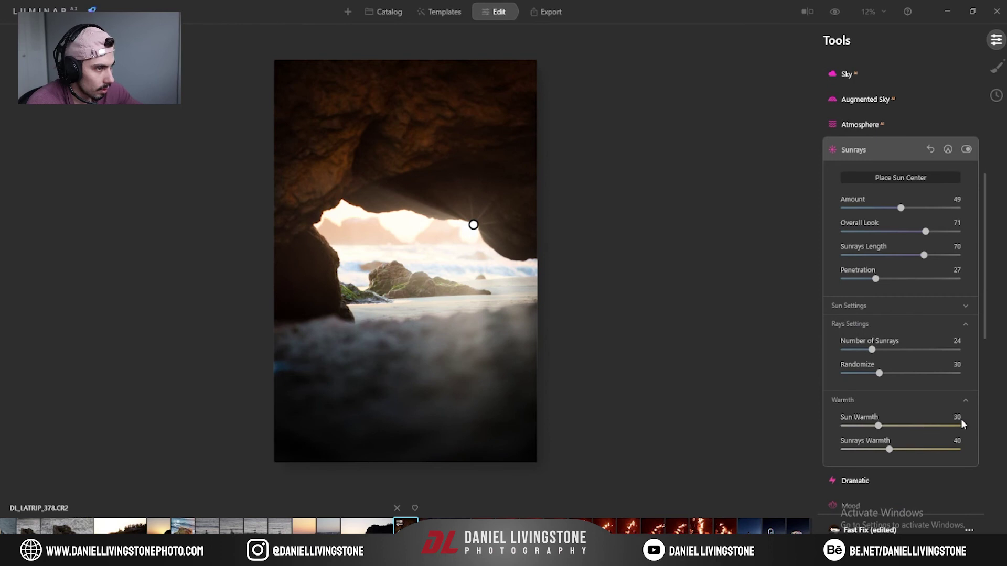
{"action": "mouse_move", "coordinate": [879, 427]}
{"action": "left_mouse_down"}
{"action": "mouse_move", "coordinate": [895, 426]}
{"action": "mouse_move", "coordinate": [852, 426]}
{"action": "mouse_move", "coordinate": [869, 426]}
{"action": "left_mouse_up"}
{"action": "left_click_drag", "start_coordinate": [962, 455], "coordinate": [890, 459]}
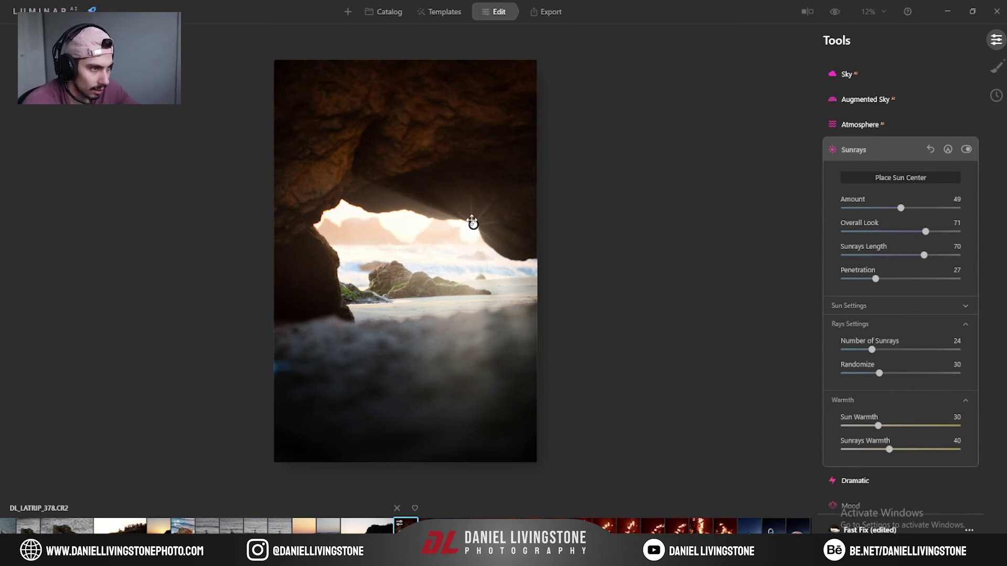
{"action": "left_click", "coordinate": [898, 152]}
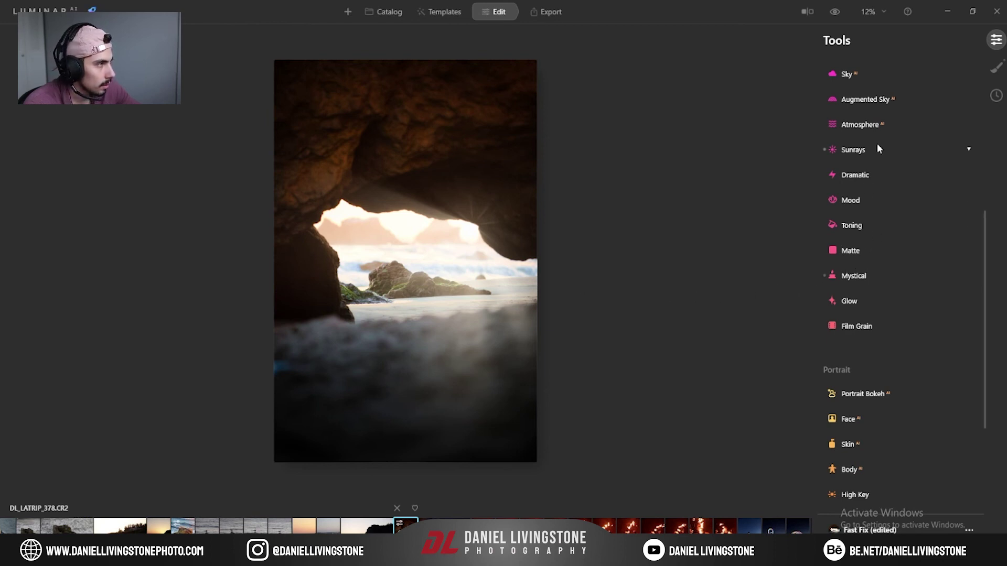
Add another Basic local adjustment with a radial mask that affects the area inside the circle.
{"action": "left_click", "coordinate": [996, 67]}
{"action": "left_click", "coordinate": [974, 42]}
{"action": "left_click", "coordinate": [958, 61]}
{"action": "left_click", "coordinate": [886, 96]}
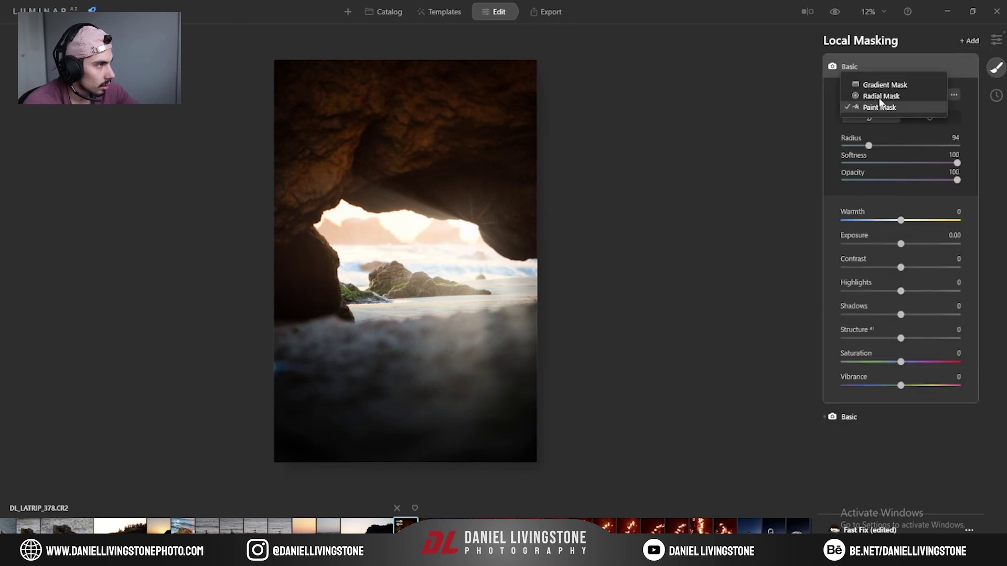
{"action": "left_click", "coordinate": [880, 98]}
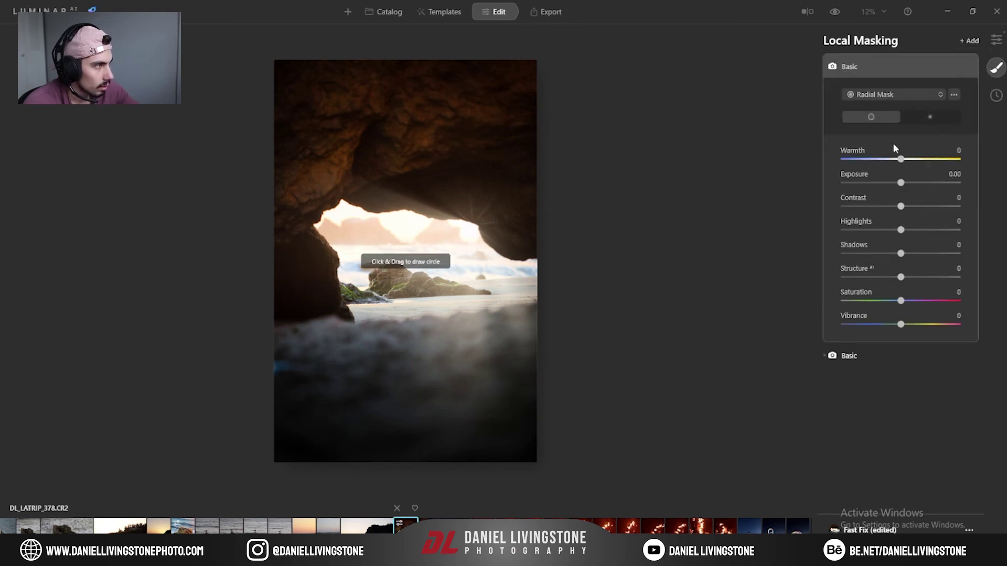
{"action": "left_click", "coordinate": [918, 121]}
Draw the radial mask over the mossy rocks and stretch it into a wide ellipse across the cave opening.
{"action": "mouse_move", "coordinate": [420, 280]}
{"action": "left_mouse_down"}
{"action": "mouse_move", "coordinate": [449, 279]}
{"action": "mouse_move", "coordinate": [446, 261]}
{"action": "mouse_move", "coordinate": [432, 272]}
{"action": "left_mouse_up"}
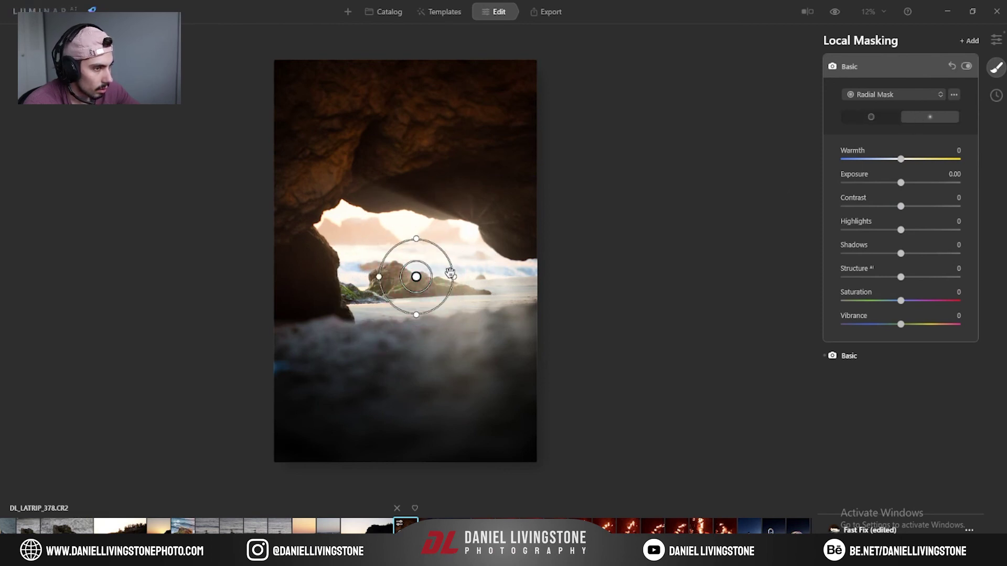
{"action": "left_click_drag", "start_coordinate": [416, 314], "coordinate": [517, 277]}
{"action": "left_click_drag", "start_coordinate": [417, 299], "coordinate": [415, 330]}
{"action": "left_click_drag", "start_coordinate": [430, 279], "coordinate": [432, 281]}
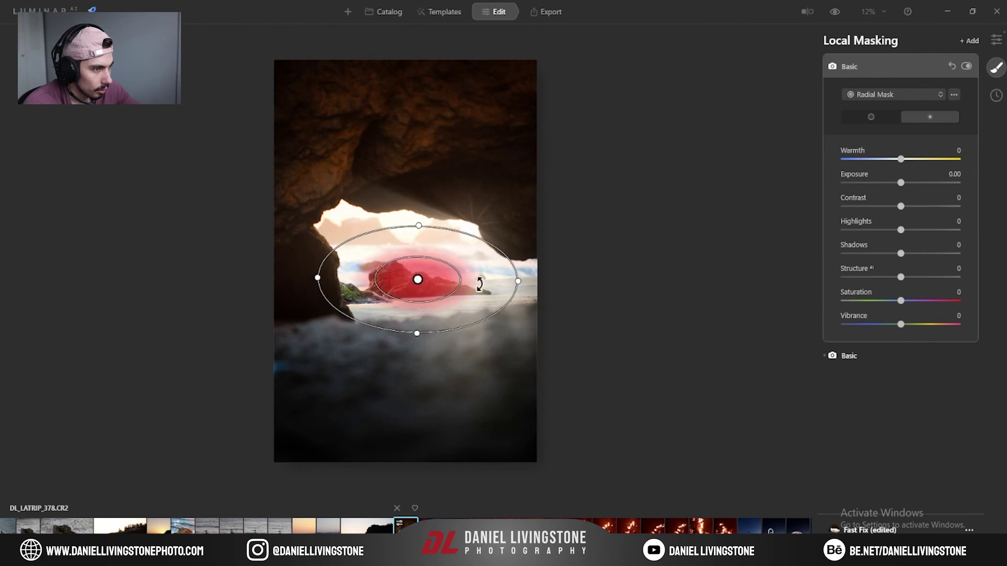
{"action": "left_click_drag", "start_coordinate": [515, 279], "coordinate": [543, 280]}
{"action": "left_click_drag", "start_coordinate": [428, 281], "coordinate": [421, 281]}
Set Contrast to 43 and Shadows to 53 for the masked rocks, leaving Exposure at 0.00.
{"action": "left_click_drag", "start_coordinate": [901, 182], "coordinate": [914, 187]}
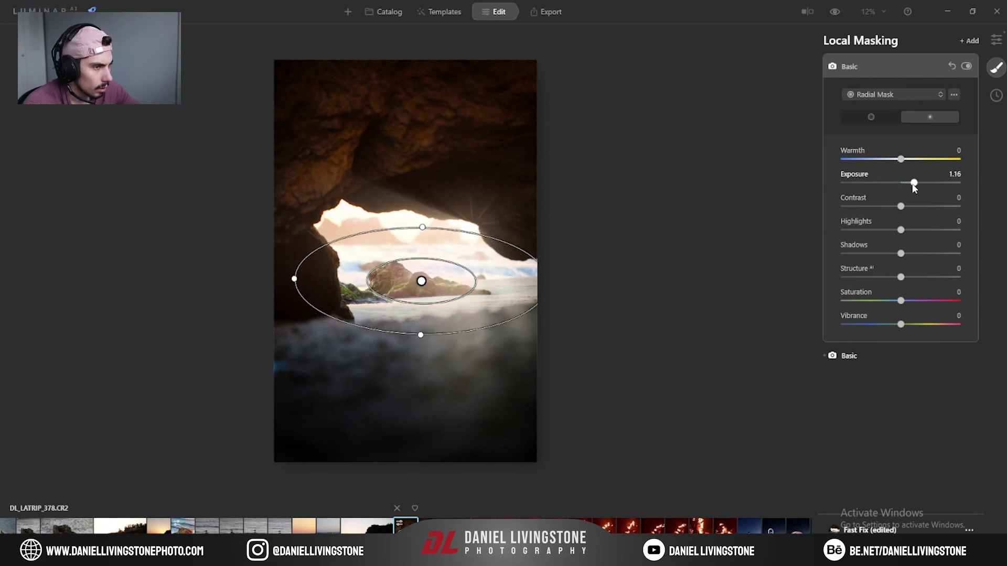
{"action": "double_click", "coordinate": [912, 188]}
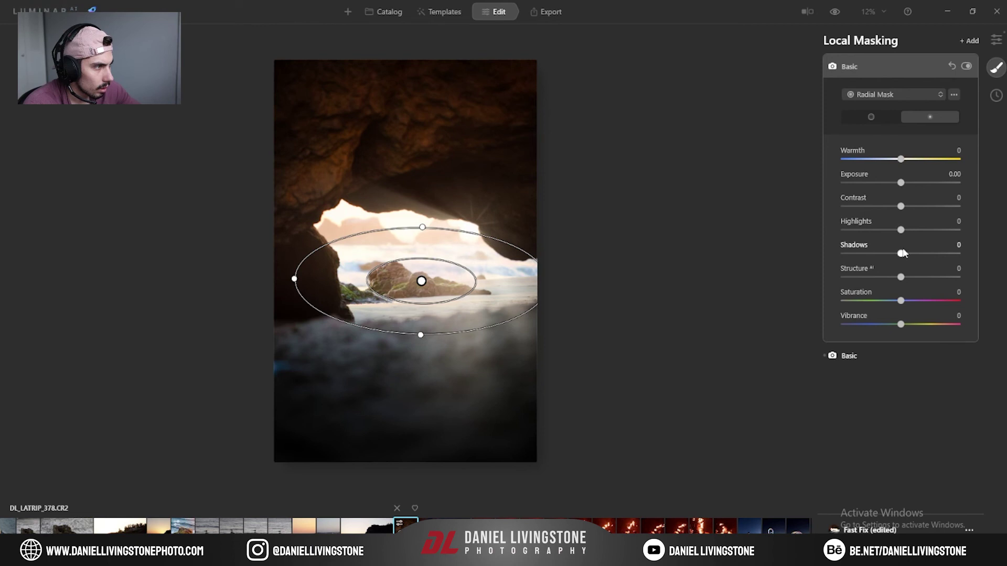
{"action": "left_click_drag", "start_coordinate": [902, 205], "coordinate": [926, 208]}
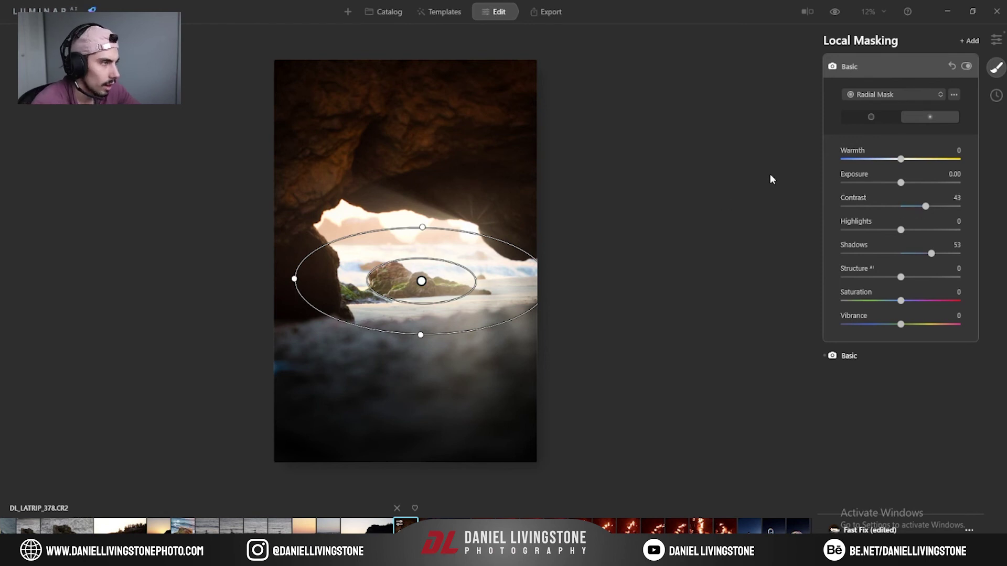
{"action": "left_click", "coordinate": [891, 72]}
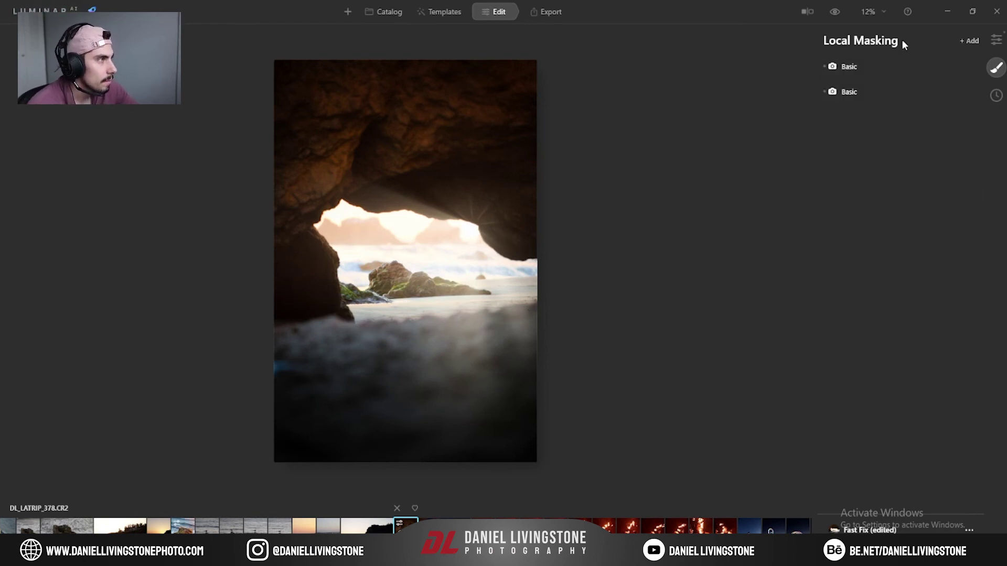
Apply the automatic Composition AI crop to the cave photo.
{"action": "left_click", "coordinate": [996, 40]}
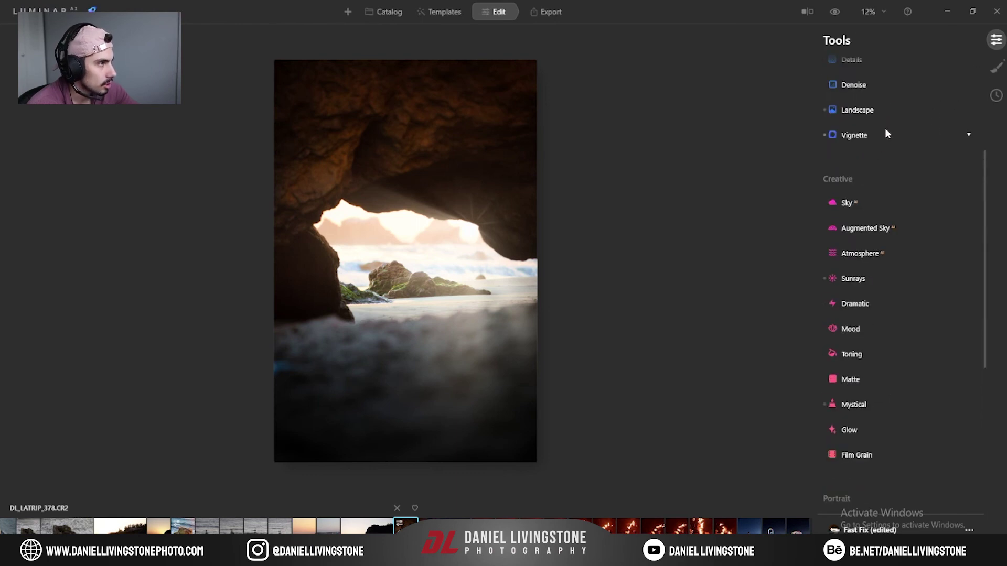
{"action": "scroll", "coordinate": [885, 134], "scroll_direction": "up", "scroll_amount": 3}
{"action": "left_click", "coordinate": [858, 114]}
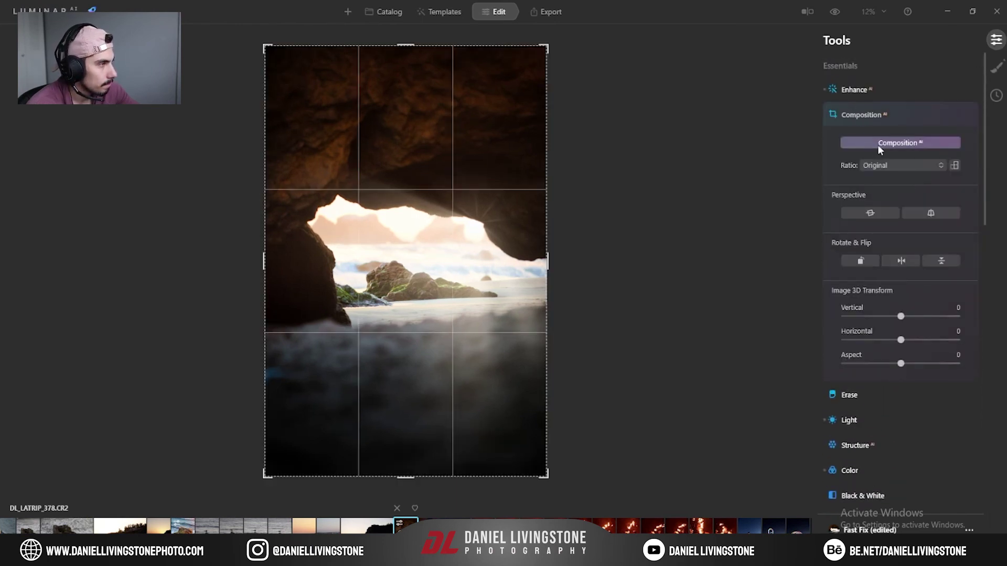
{"action": "left_click", "coordinate": [879, 146]}
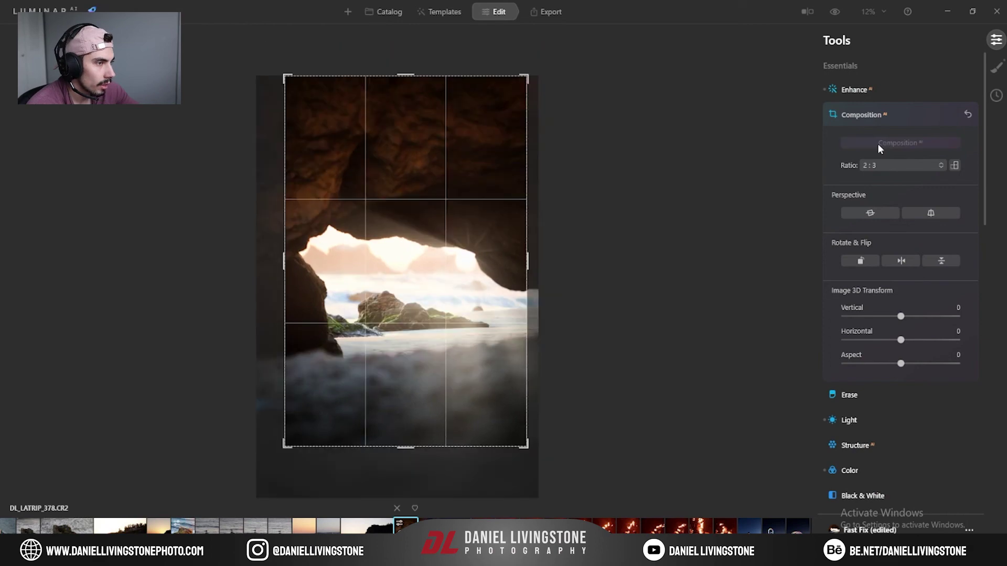
Set the crop ratio to 4:5, tighten and reposition the frame around the cave opening, and apply the crop.
{"action": "left_click", "coordinate": [887, 166]}
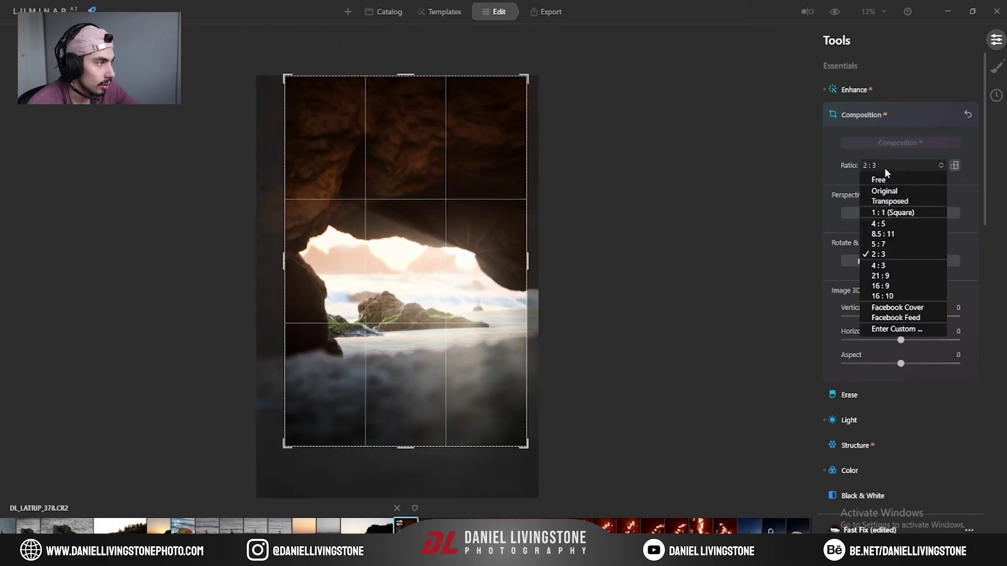
{"action": "left_click", "coordinate": [877, 224]}
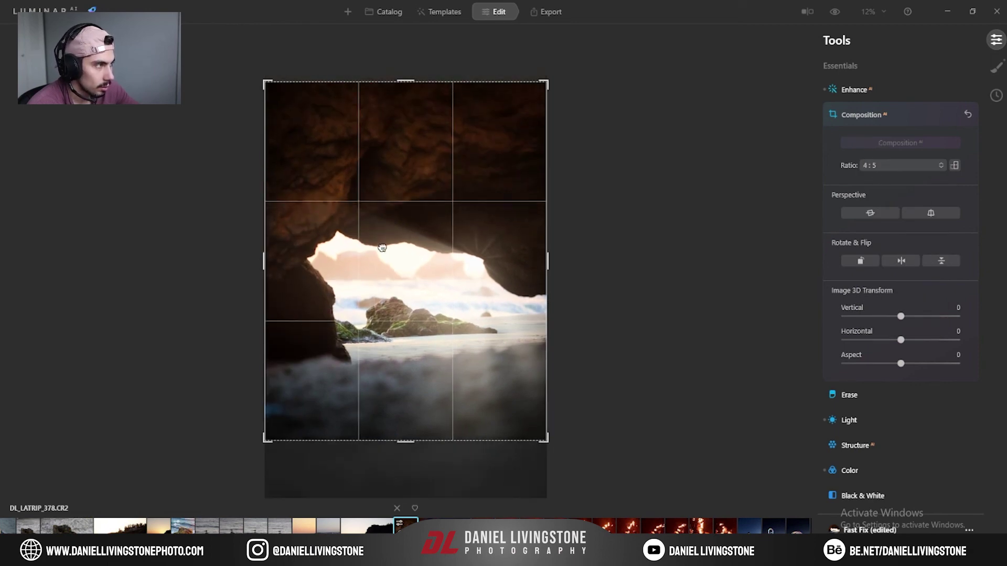
{"action": "left_click_drag", "start_coordinate": [382, 263], "coordinate": [383, 245]}
{"action": "left_click_drag", "start_coordinate": [263, 262], "coordinate": [272, 263]}
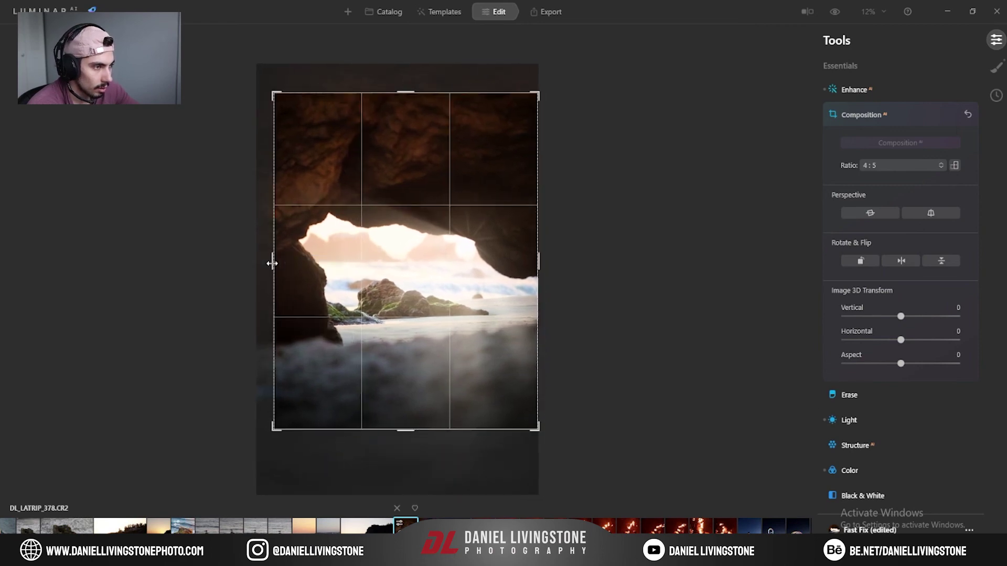
{"action": "mouse_move", "coordinate": [420, 258]}
{"action": "left_mouse_down"}
{"action": "mouse_move", "coordinate": [425, 266]}
{"action": "mouse_move", "coordinate": [416, 254]}
{"action": "left_mouse_up"}
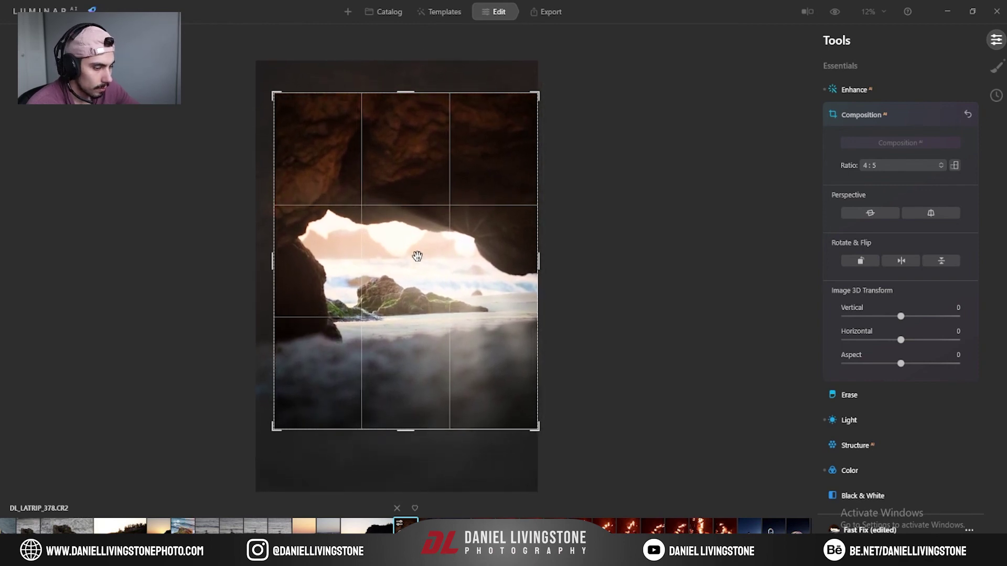
{"action": "left_click", "coordinate": [905, 118]}
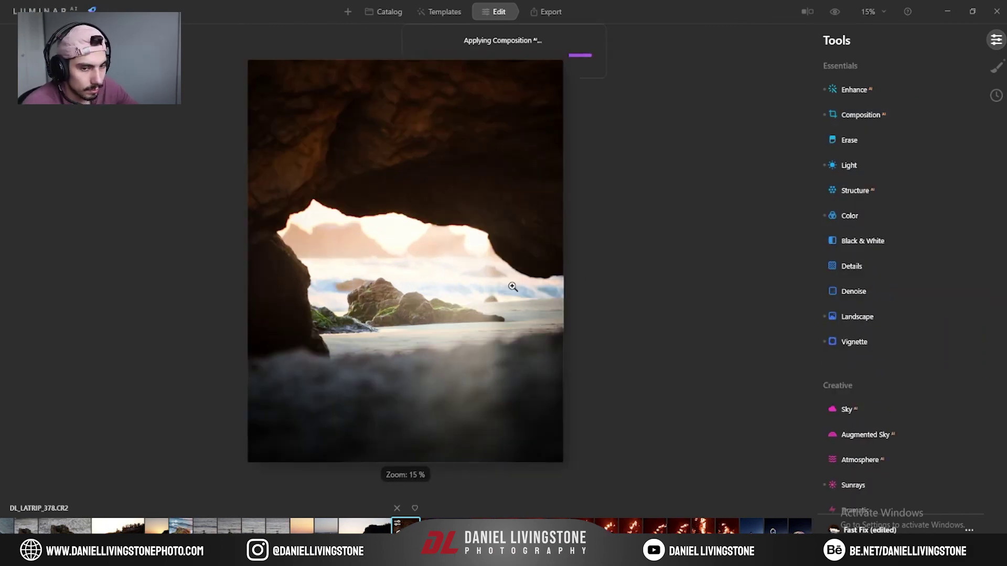
Examine the mossy rocks at 100% zoom and compare the cave photo before and after editing.
{"action": "left_click", "coordinate": [414, 307]}
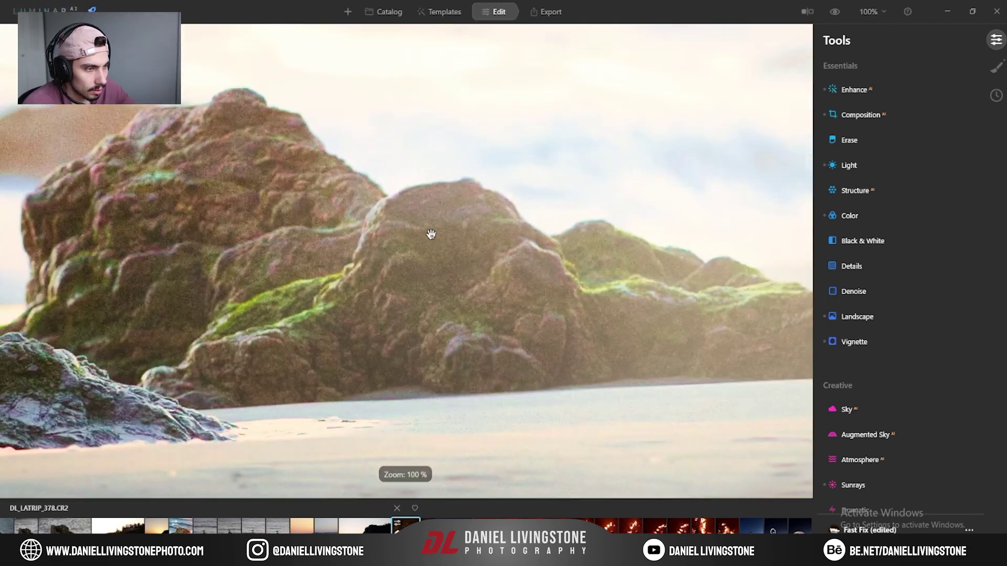
{"action": "left_click", "coordinate": [431, 234]}
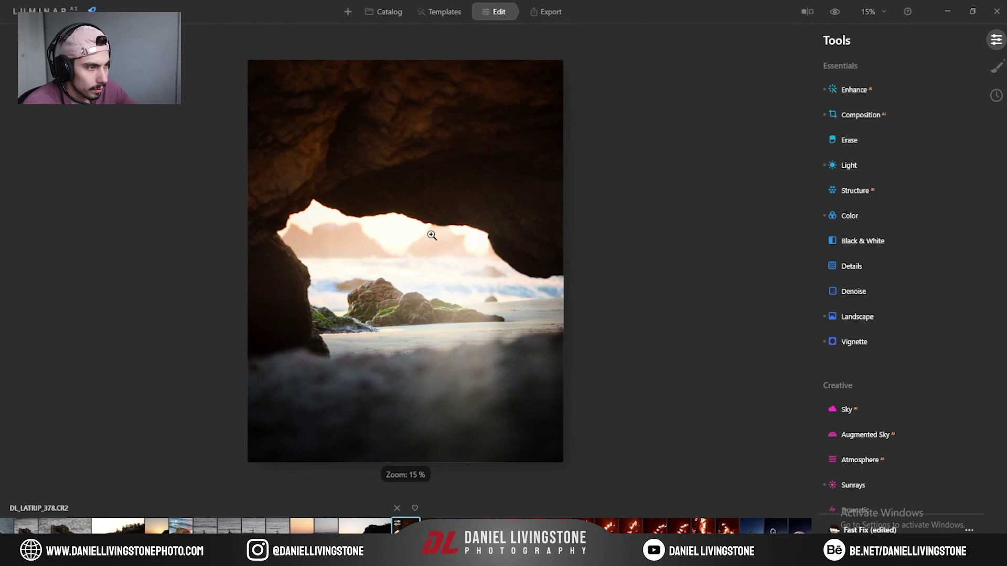
{"action": "left_click", "coordinate": [338, 282]}
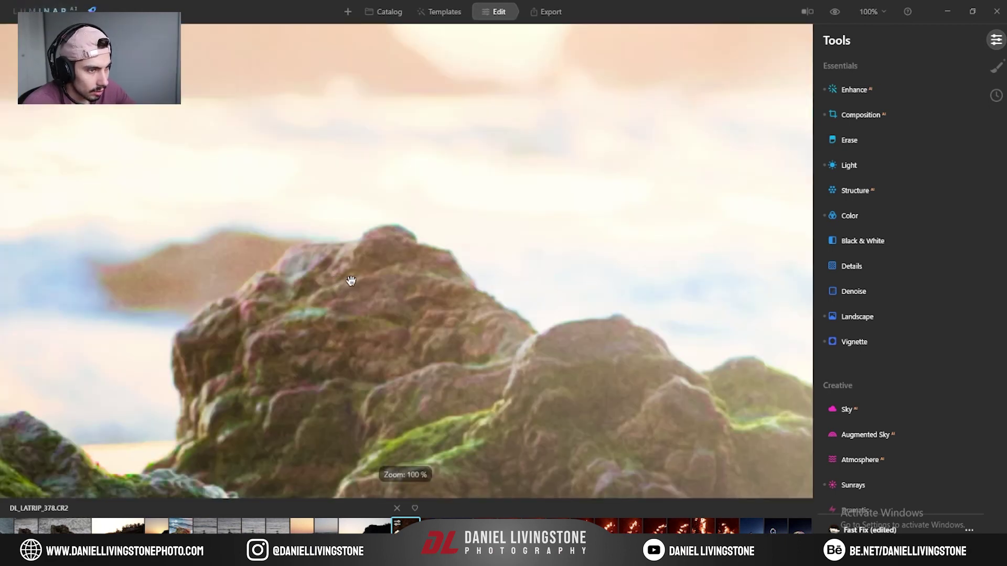
{"action": "left_click_drag", "start_coordinate": [312, 270], "coordinate": [315, 246]}
{"action": "left_click", "coordinate": [363, 248]}
{"action": "key", "text": "backslash"}
{"action": "key", "text": "backslash"}
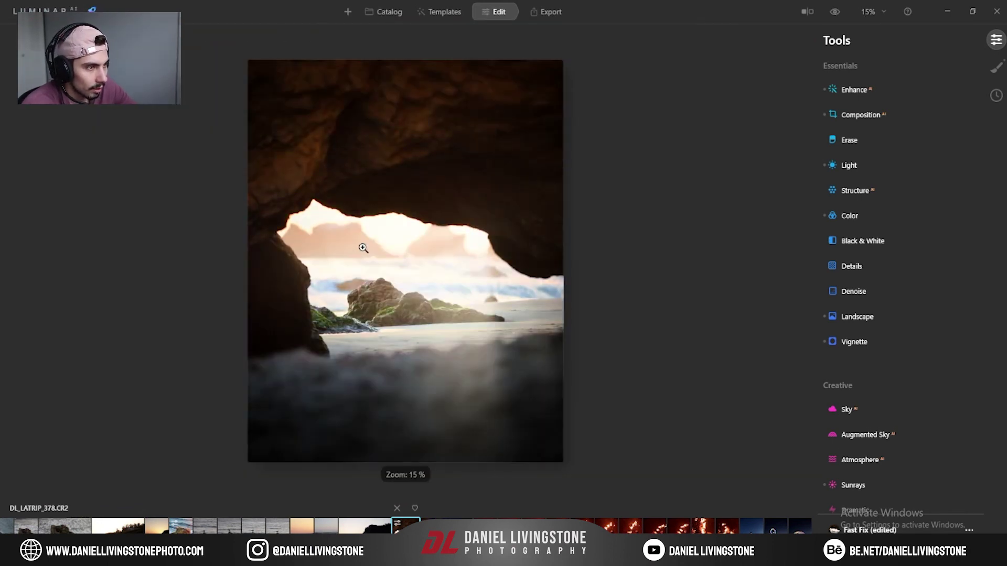
{"action": "key", "text": "backslash"}
{"action": "key", "text": "backslash"}
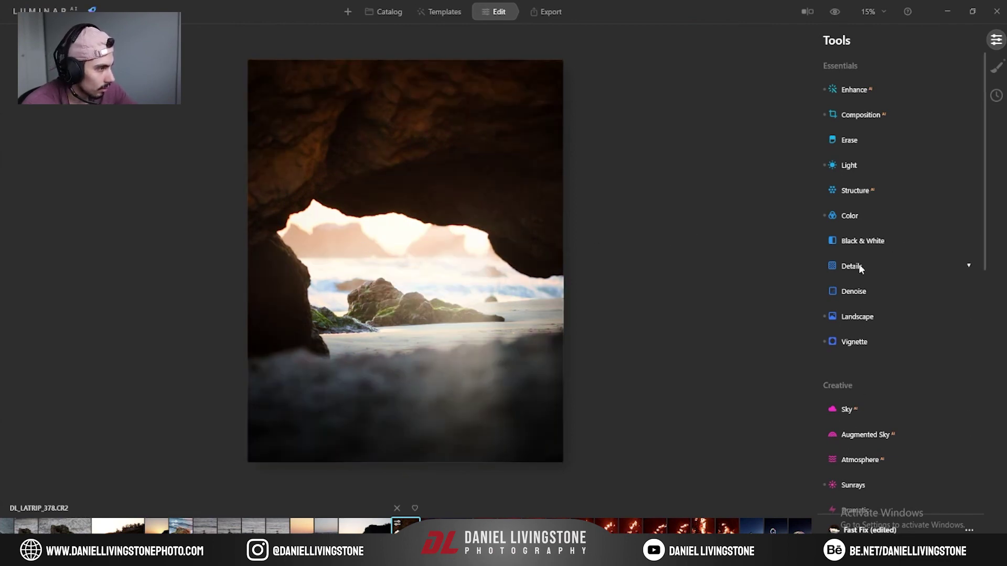
Move the Sunrays sun center up to the rock edge at the upper right of the cave opening.
{"action": "left_click", "coordinate": [848, 319]}
{"action": "left_click", "coordinate": [851, 315]}
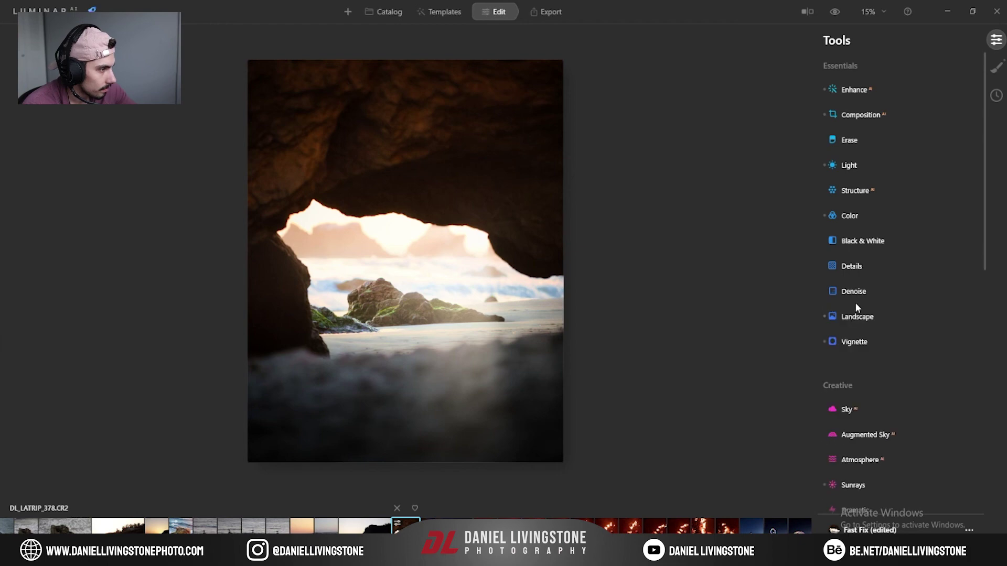
{"action": "scroll", "coordinate": [859, 320], "scroll_direction": "down", "scroll_amount": 2}
{"action": "left_click", "coordinate": [855, 381]}
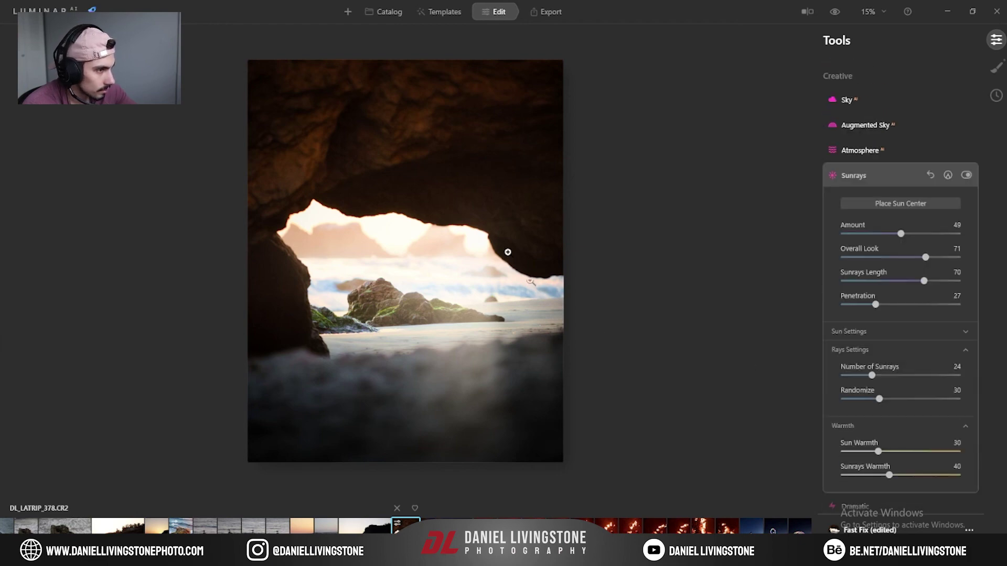
{"action": "left_click", "coordinate": [899, 176]}
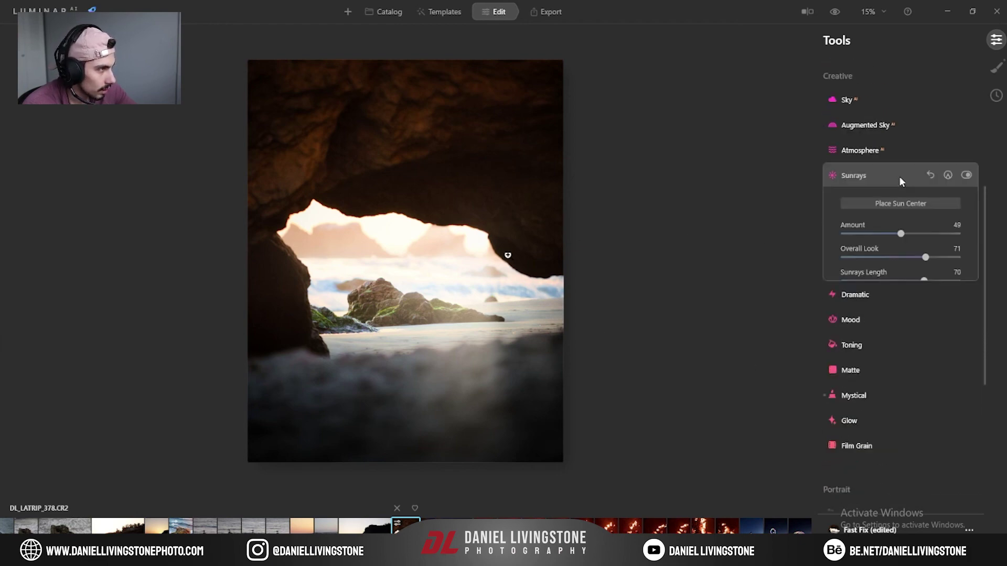
{"action": "mouse_move", "coordinate": [508, 255]}
{"action": "left_mouse_down"}
{"action": "mouse_move", "coordinate": [490, 225]}
{"action": "mouse_move", "coordinate": [480, 233]}
{"action": "left_mouse_up"}
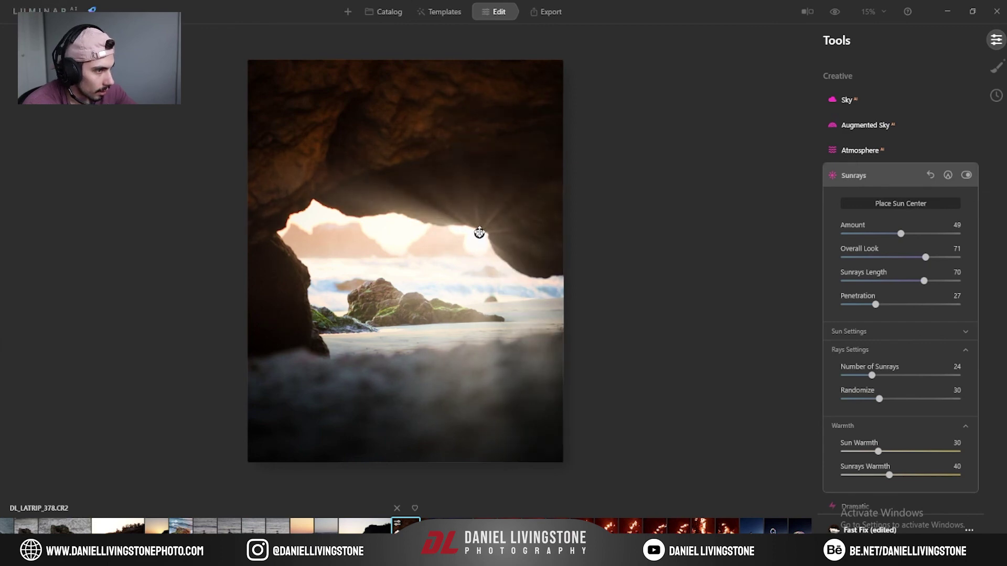
{"action": "left_click", "coordinate": [900, 176]}
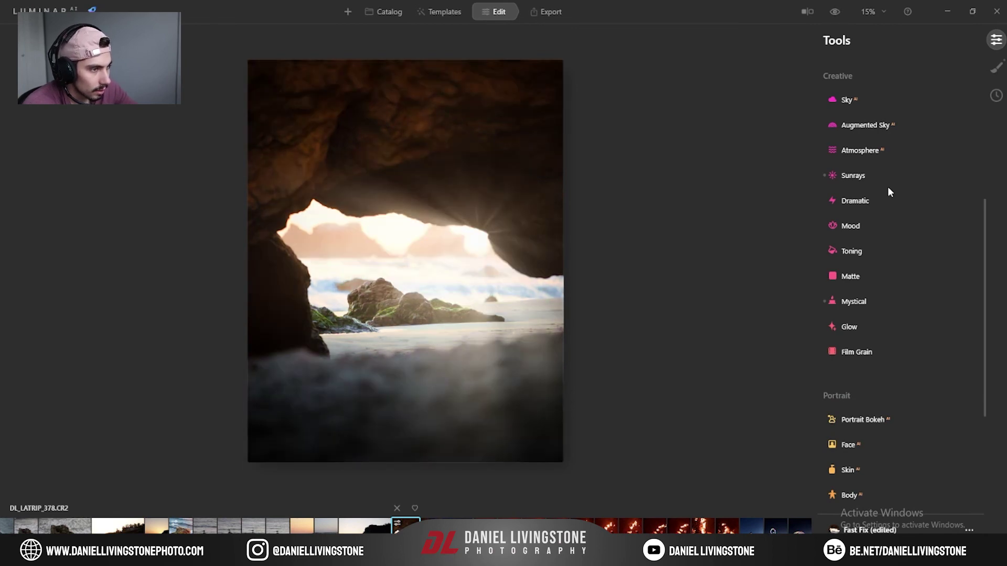
Mark the cave photo as a favorite and show the Favorites collection in the catalog.
{"action": "key", "text": "p"}
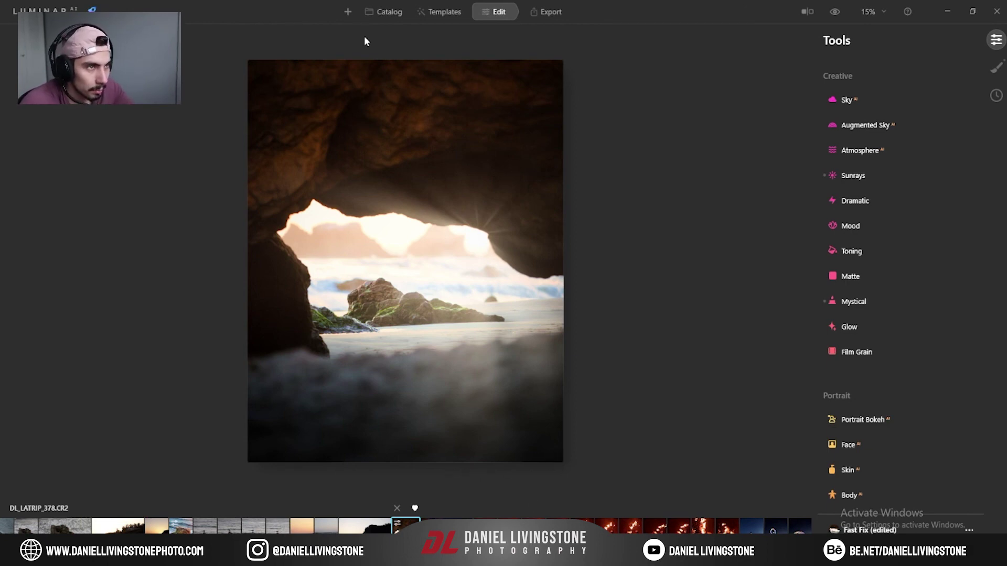
{"action": "left_click", "coordinate": [390, 12]}
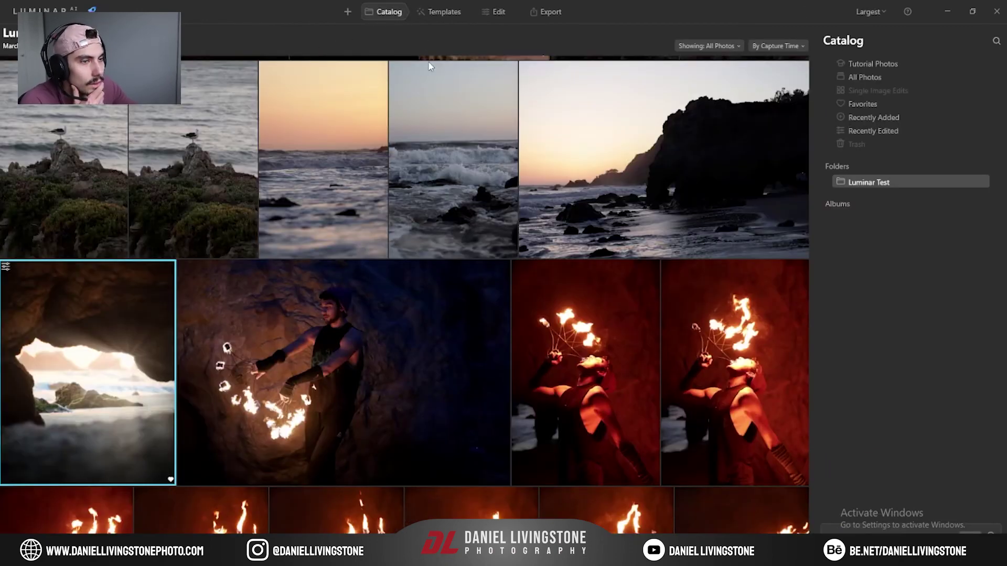
{"action": "left_click", "coordinate": [881, 104]}
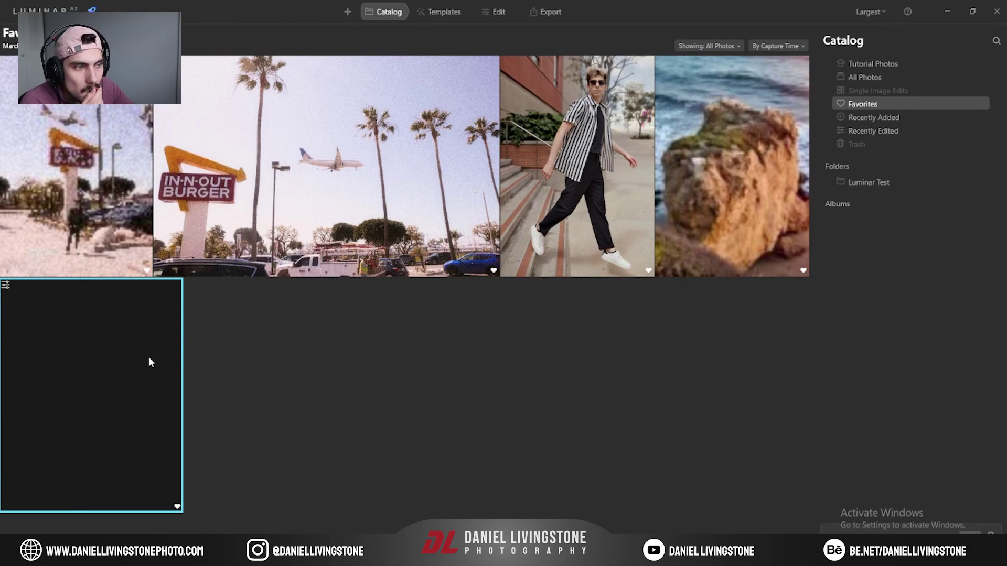
Look through the In-N-Out favorites and open the wide shot with the airplane and palm trees for editing.
{"action": "double_click", "coordinate": [295, 239]}
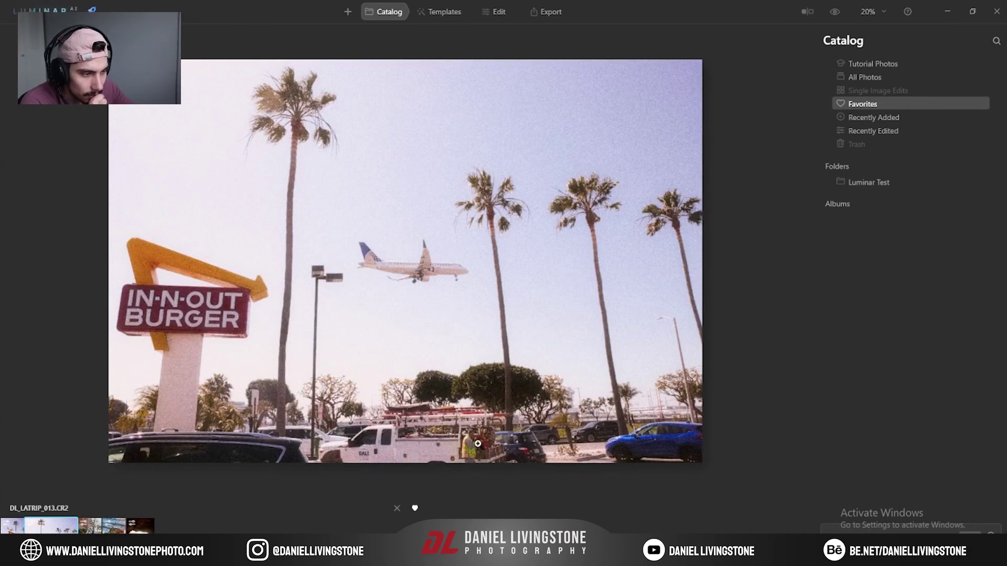
{"action": "left_click", "coordinate": [3, 516]}
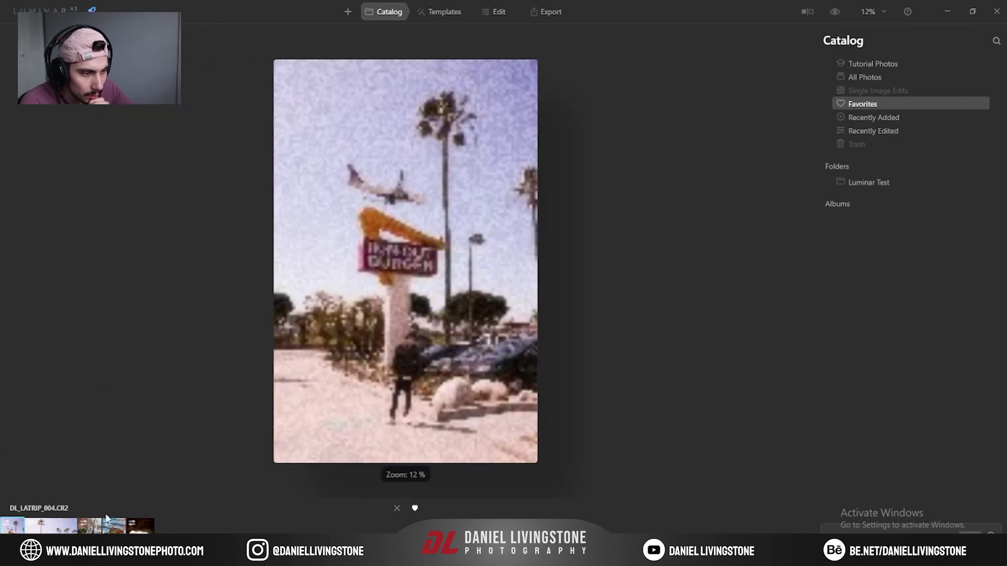
{"action": "key", "text": "Right"}
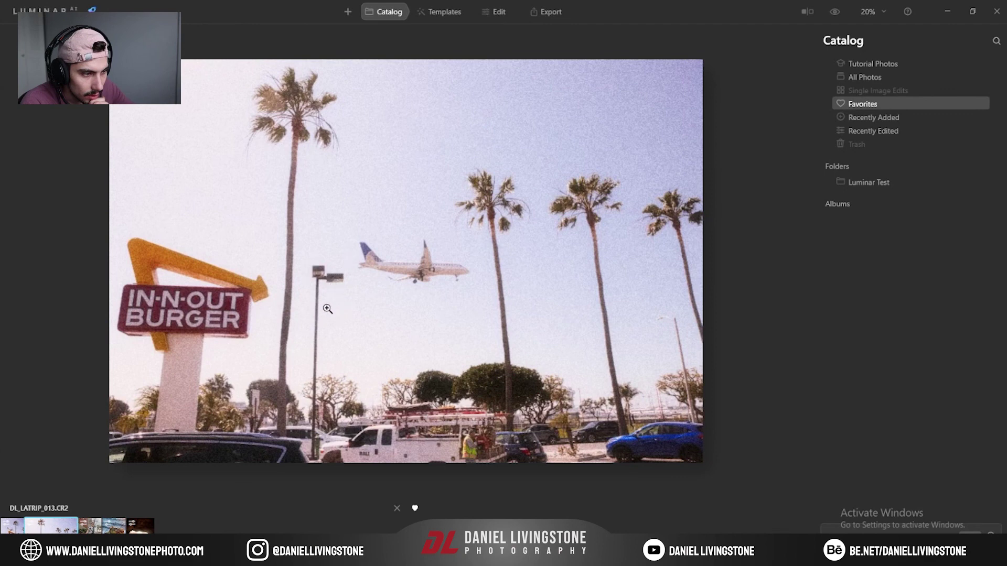
{"action": "left_click", "coordinate": [497, 11]}
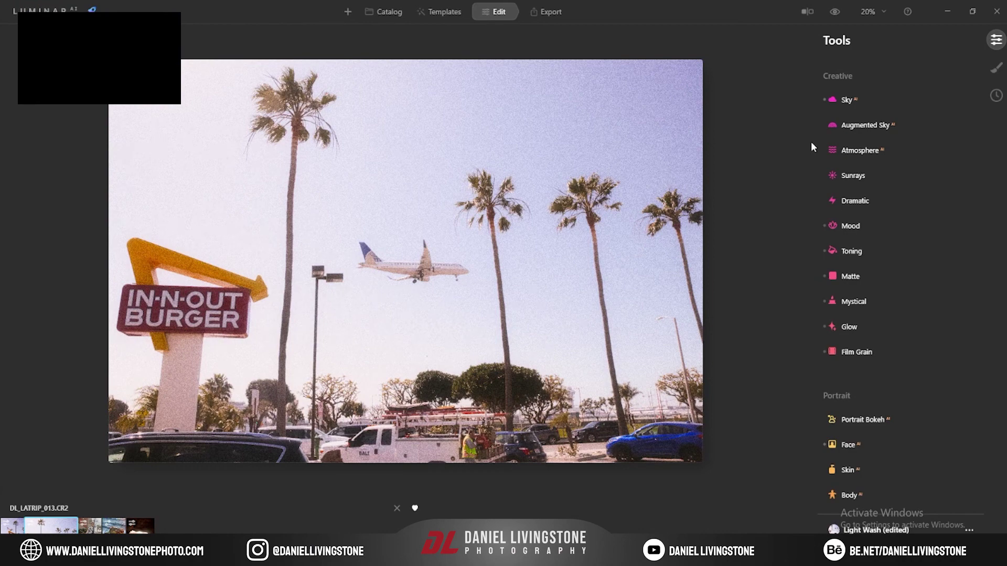
Start the Erase tool, set the brush radius to 56, and paint over the street lamp's head.
{"action": "key", "text": "ctrl+equal"}
{"action": "scroll", "coordinate": [820, 141], "scroll_direction": "up", "scroll_amount": 3}
{"action": "scroll", "coordinate": [839, 168], "scroll_direction": "up", "scroll_amount": 5}
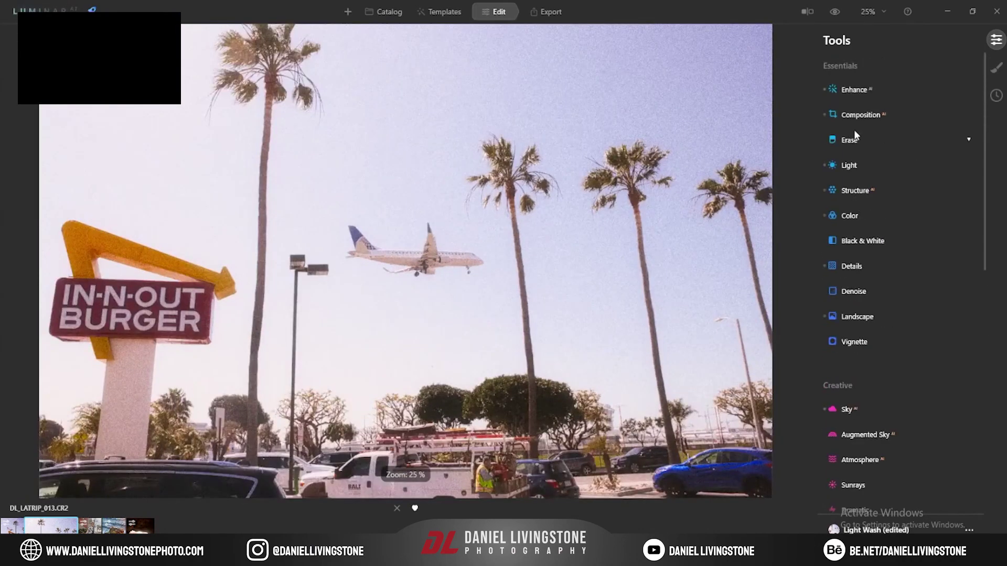
{"action": "left_click", "coordinate": [853, 133]}
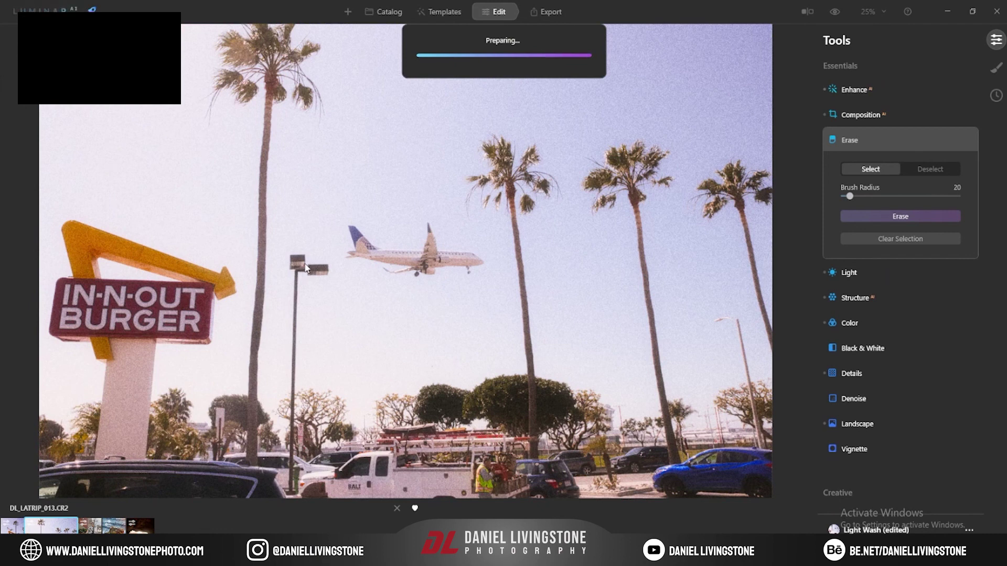
{"action": "key", "text": "bracketright"}
{"action": "key", "text": "bracketright"}
{"action": "key", "text": "bracketright"}
{"action": "key", "text": "bracketright"}
{"action": "key", "text": "bracketright"}
{"action": "key", "text": "bracketright"}
{"action": "key", "text": "bracketright"}
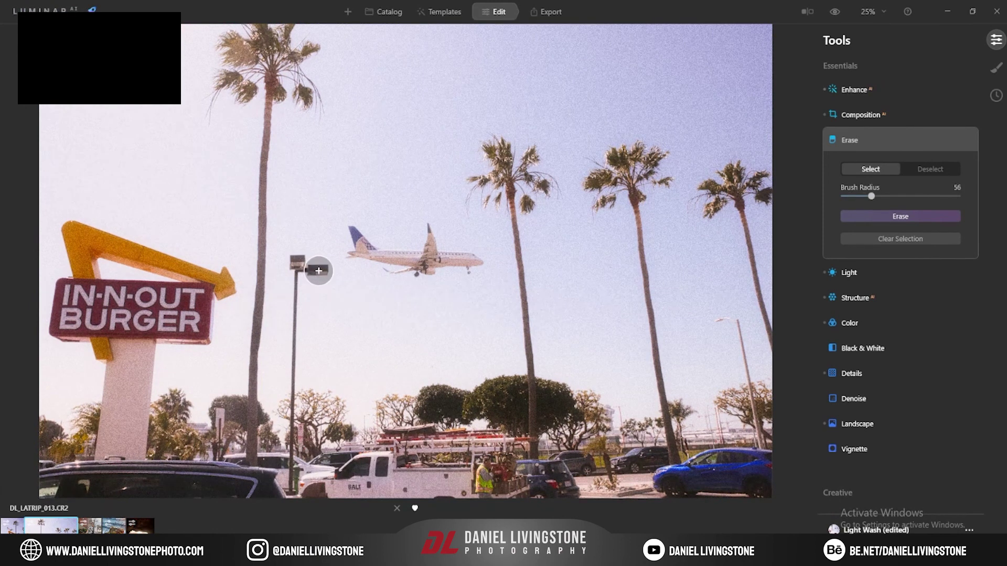
{"action": "mouse_move", "coordinate": [319, 269]}
{"action": "left_mouse_down"}
{"action": "mouse_move", "coordinate": [297, 268]}
{"action": "mouse_move", "coordinate": [295, 291]}
{"action": "left_mouse_up"}
Reduce the brush radius to 22, paint down the lamp post to the treetops, and erase the selected lamp.
{"action": "key", "text": "bracketleft"}
{"action": "key", "text": "bracketleft"}
{"action": "key", "text": "bracketleft"}
{"action": "key", "text": "bracketleft"}
{"action": "key", "text": "bracketleft"}
{"action": "key", "text": "bracketleft"}
{"action": "key", "text": "bracketleft"}
{"action": "key", "text": "bracketleft"}
{"action": "key", "text": "bracketleft"}
{"action": "key", "text": "bracketright"}
{"action": "key", "text": "bracketright"}
{"action": "left_click_drag", "start_coordinate": [296, 293], "coordinate": [294, 398]}
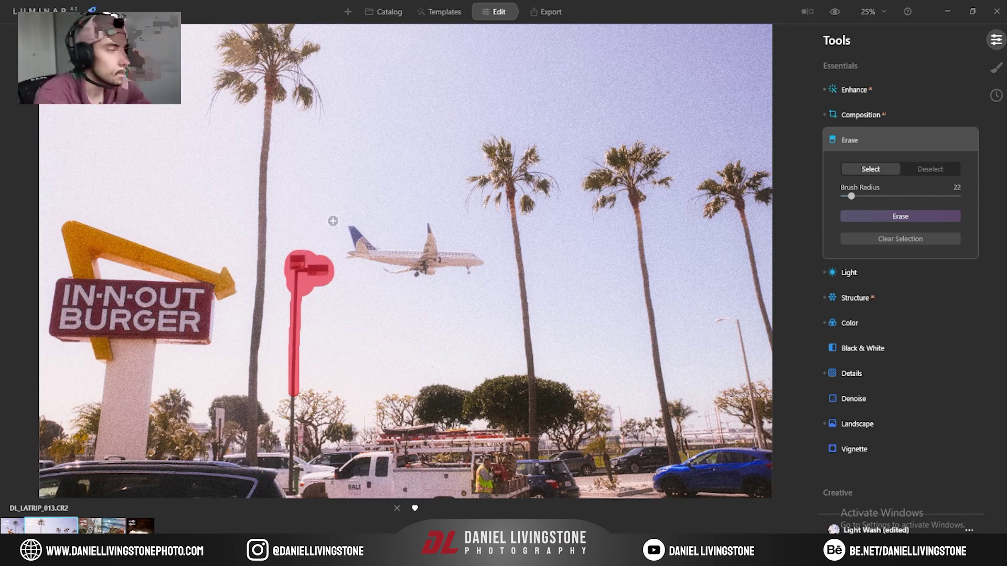
{"action": "left_click", "coordinate": [899, 219]}
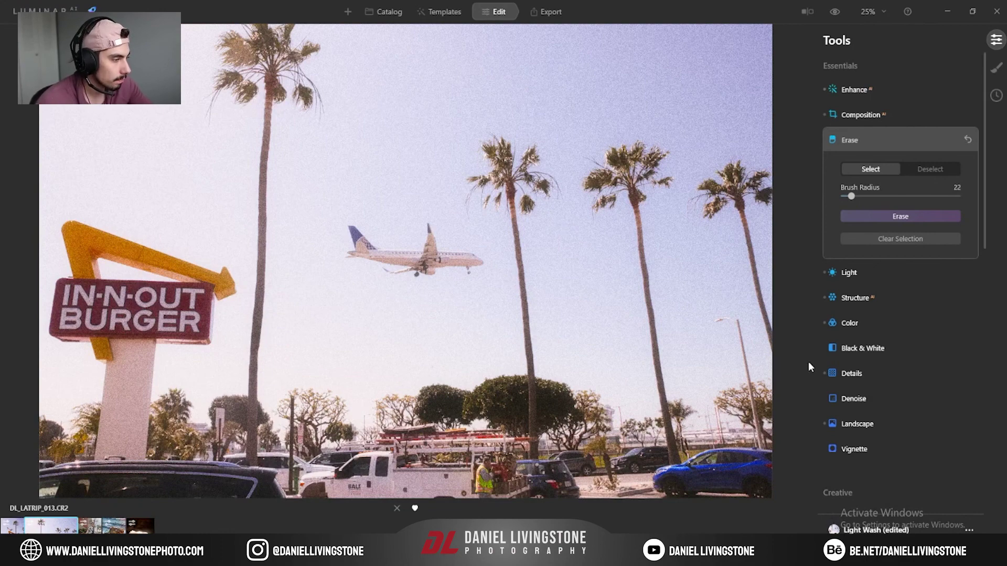
{"action": "left_click", "coordinate": [889, 140]}
Select all five favorite photos in the catalog and start exporting them to disk.
{"action": "left_click", "coordinate": [386, 13]}
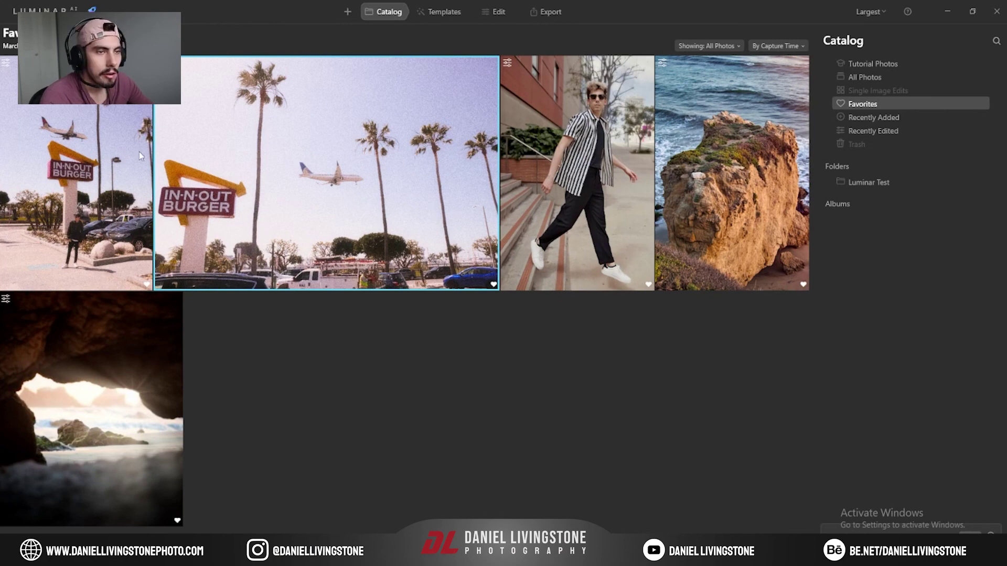
{"action": "left_click", "coordinate": [107, 155]}
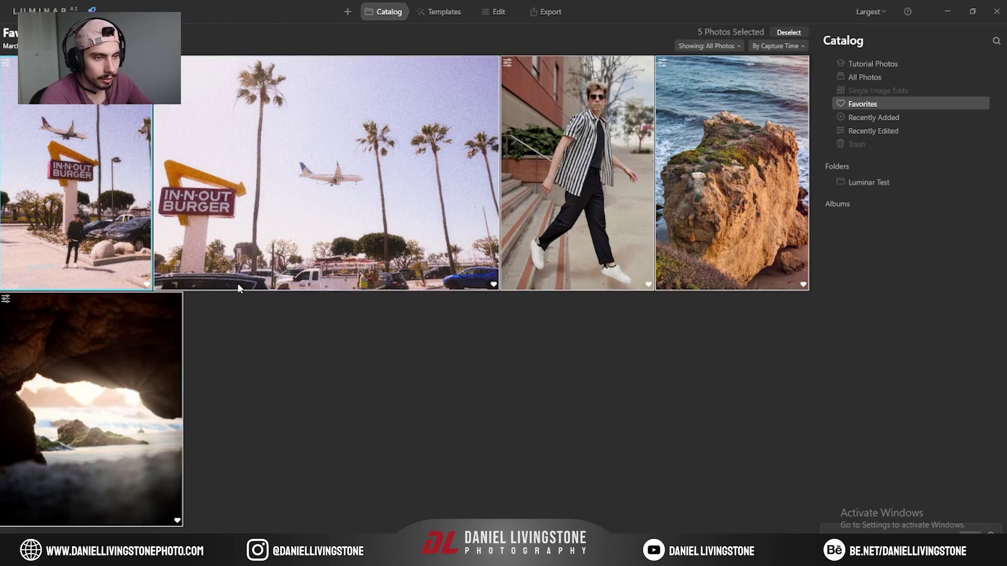
{"action": "left_click", "coordinate": [547, 16]}
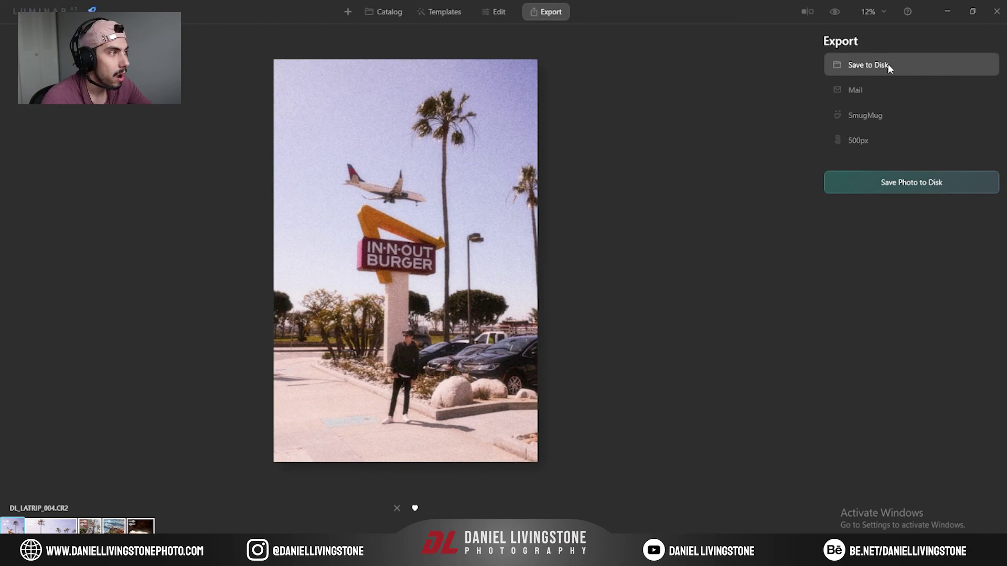
{"action": "left_click", "coordinate": [892, 179]}
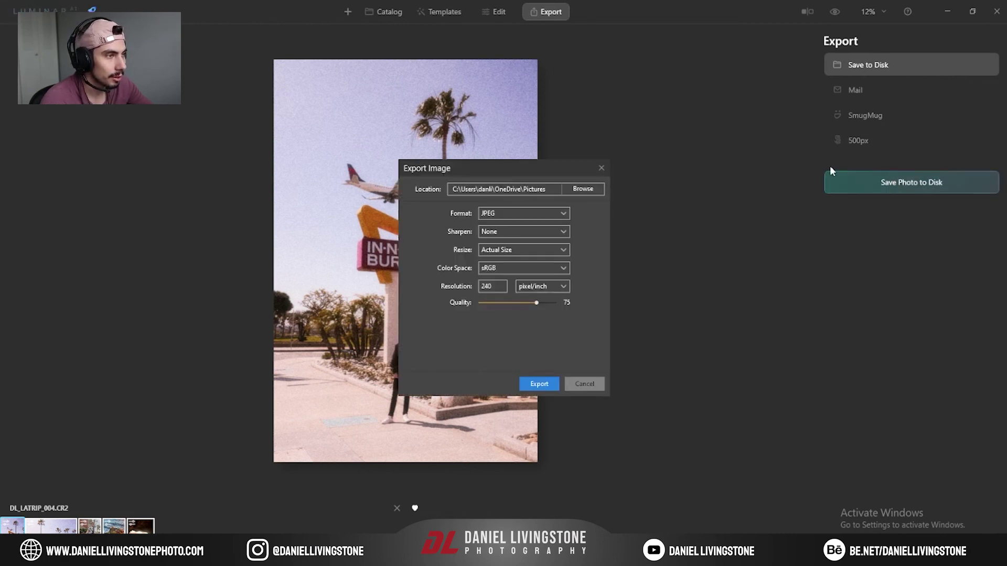
Keep the export color space at sRGB and set the JPEG quality to 100.
{"action": "left_click_drag", "start_coordinate": [493, 172], "coordinate": [665, 68]}
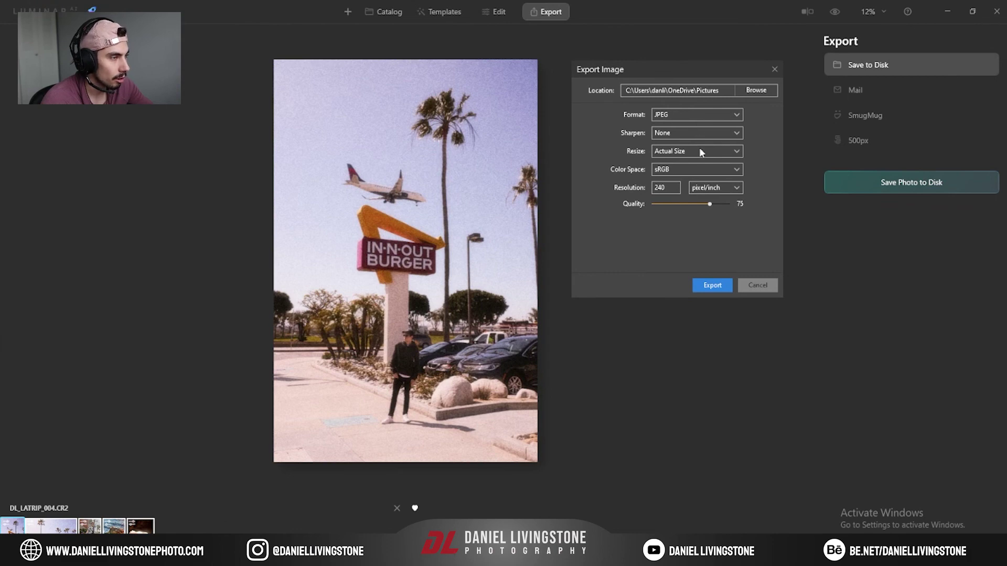
{"action": "left_click", "coordinate": [672, 171]}
{"action": "left_click", "coordinate": [674, 170]}
{"action": "left_click", "coordinate": [674, 170]}
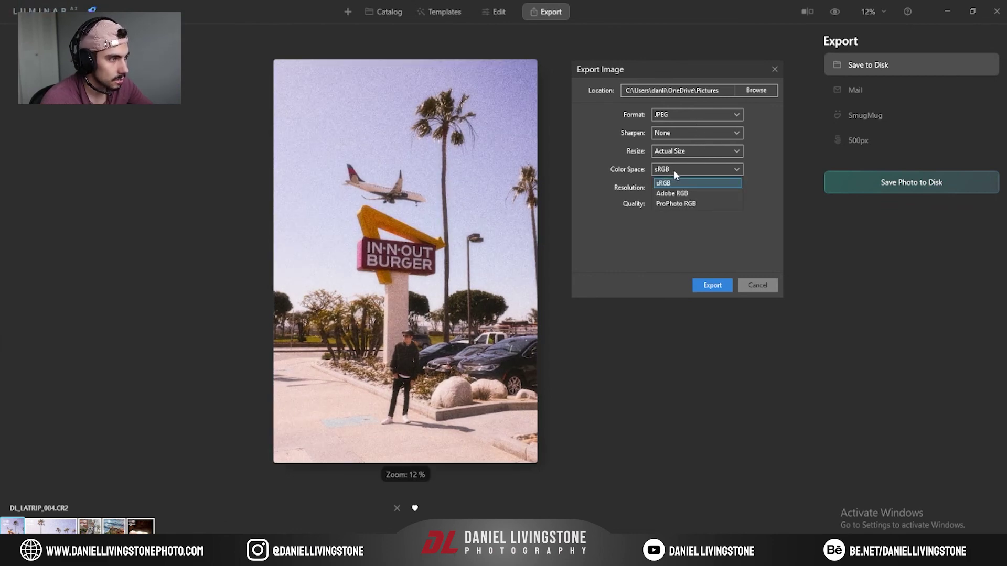
{"action": "left_click", "coordinate": [673, 170]}
{"action": "left_click_drag", "start_coordinate": [715, 205], "coordinate": [780, 208]}
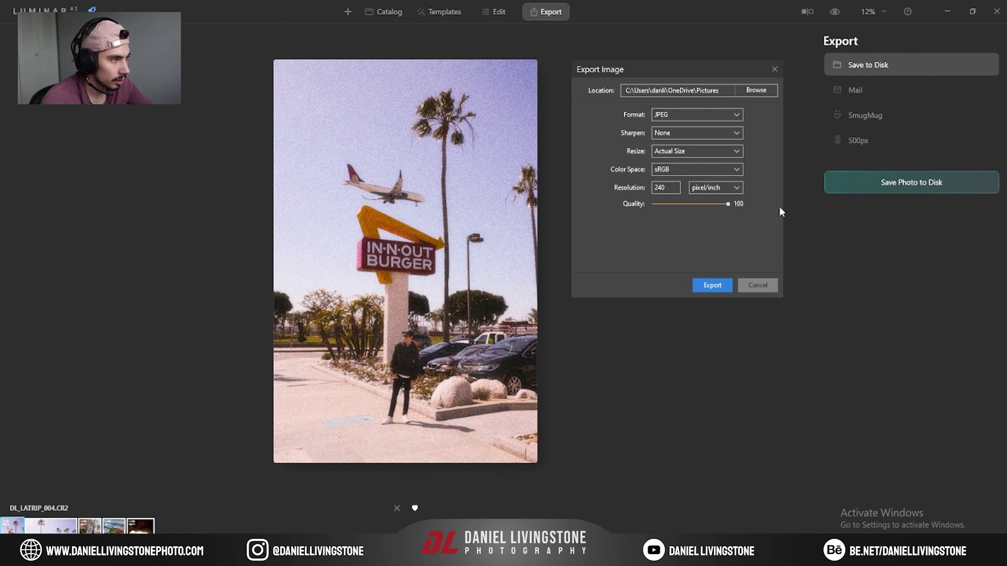
Browse for the export location and open the _Exports folder inside LA Trip\_Edited.
{"action": "left_click", "coordinate": [757, 91]}
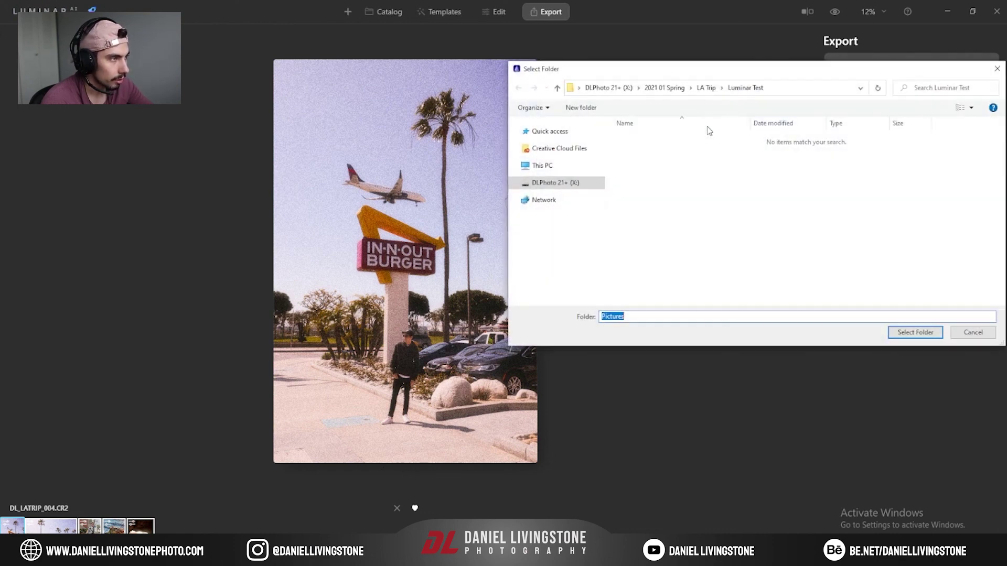
{"action": "right_click", "coordinate": [698, 161]}
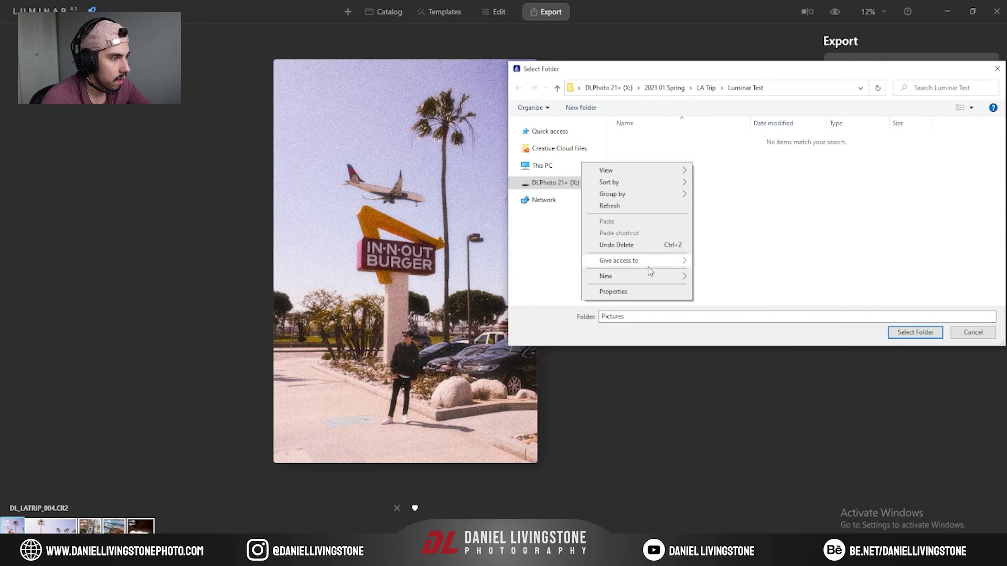
{"action": "left_click", "coordinate": [707, 88]}
{"action": "double_click", "coordinate": [643, 154]}
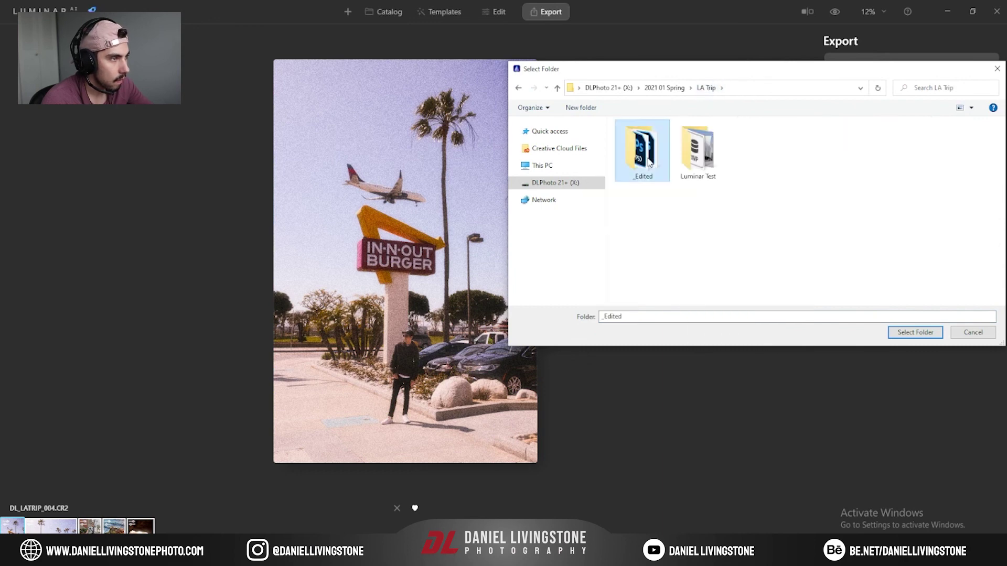
{"action": "double_click", "coordinate": [650, 164]}
Create a folder named Luminar in _Exports, choose it as the export location, and export the five photos.
{"action": "right_click", "coordinate": [670, 216]}
{"action": "mouse_move", "coordinate": [645, 329]}
{"action": "left_click", "coordinate": [689, 328]}
{"action": "type", "text": "Luminar"}
{"action": "key", "text": "Return"}
{"action": "key", "text": "Return"}
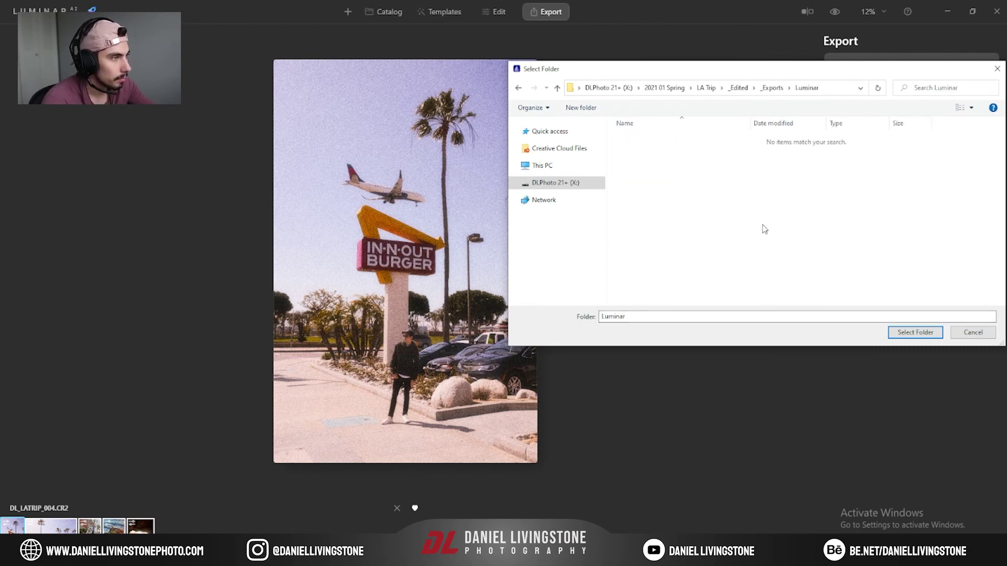
{"action": "left_click", "coordinate": [914, 332]}
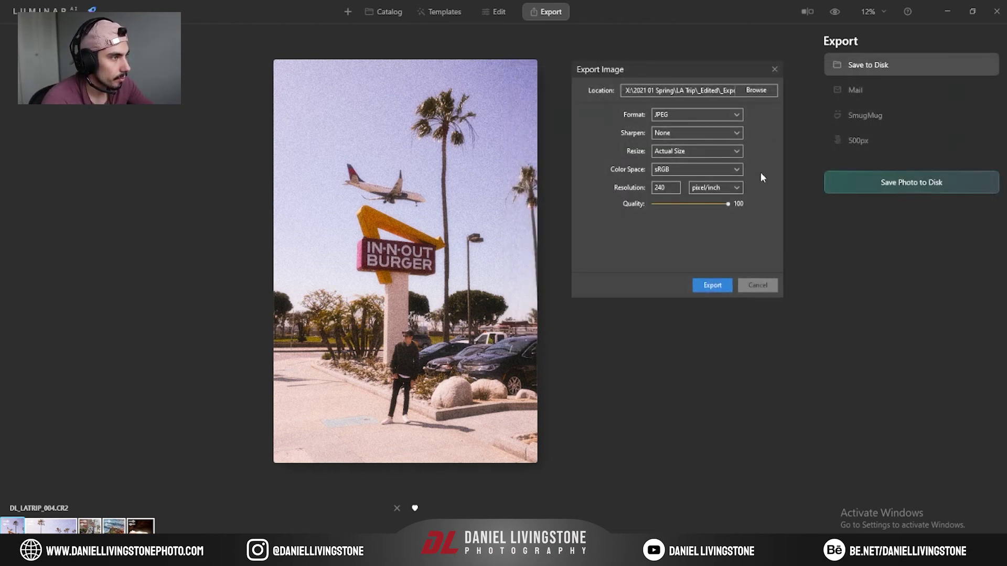
{"action": "left_click", "coordinate": [724, 285]}
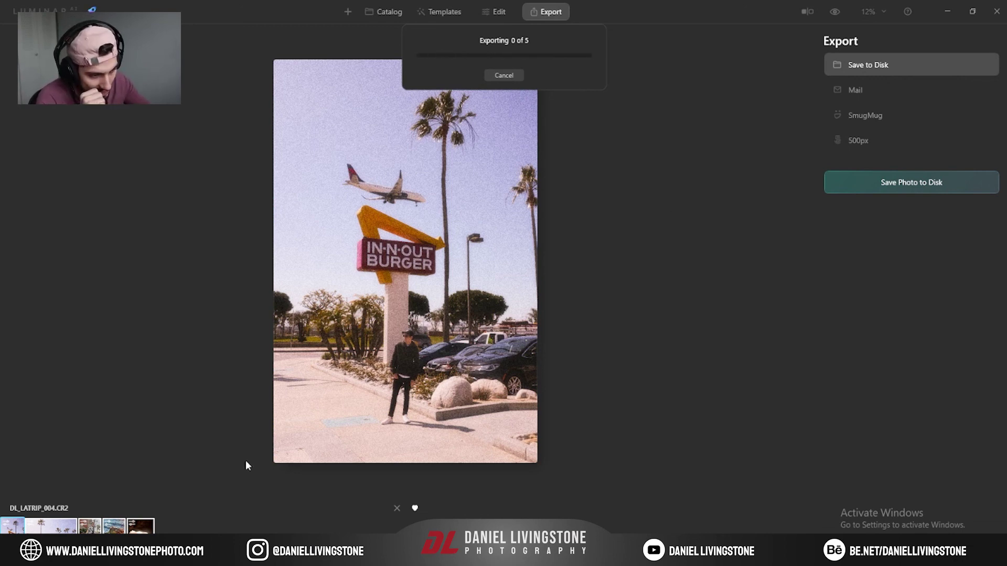
Check the running processes and CPU performance in Task Manager during the export, then close it and the Luminar Neo advertisement.
{"action": "type", "text": "task"}
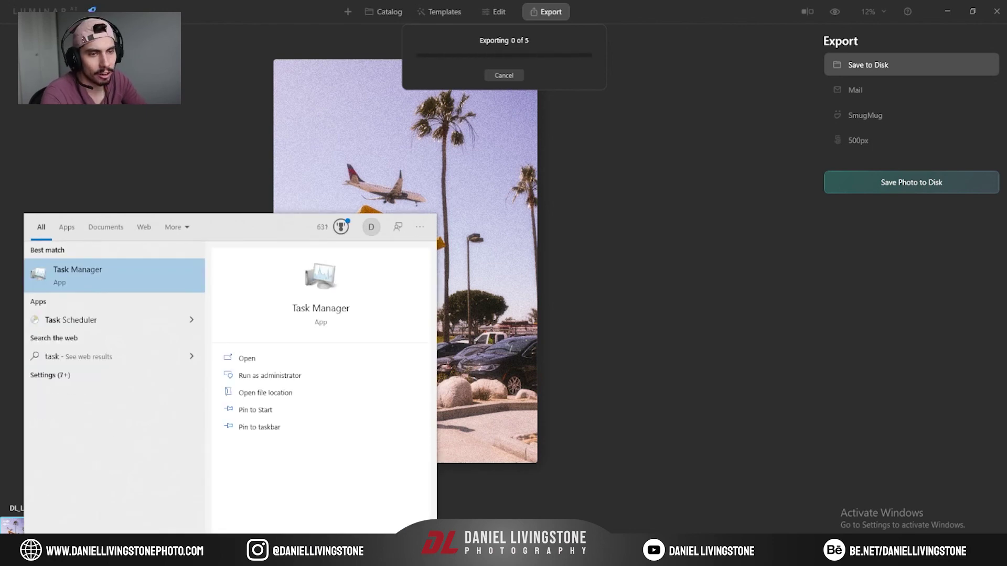
{"action": "key", "text": "Return"}
{"action": "left_click_drag", "start_coordinate": [507, 143], "coordinate": [522, 90]}
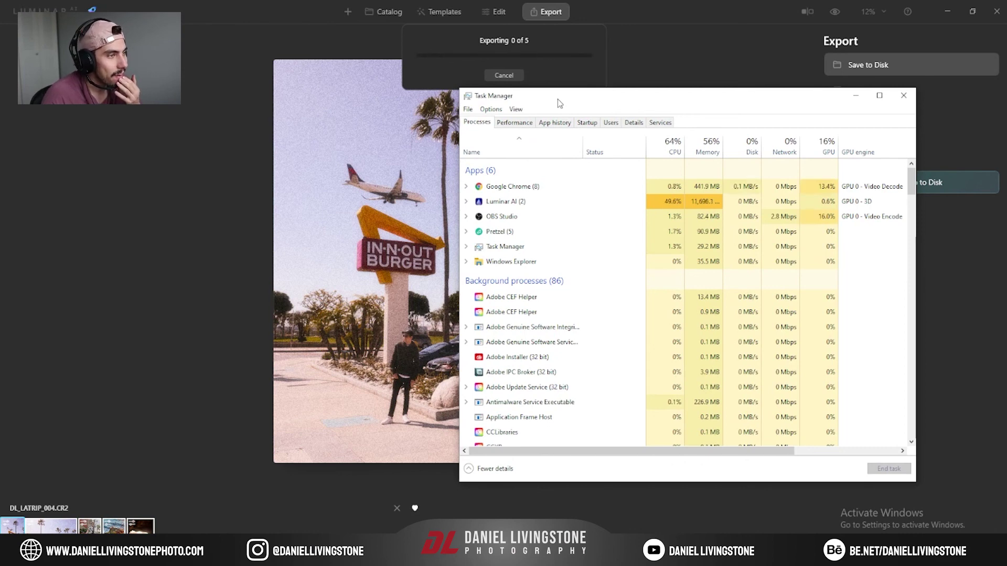
{"action": "left_click", "coordinate": [520, 123]}
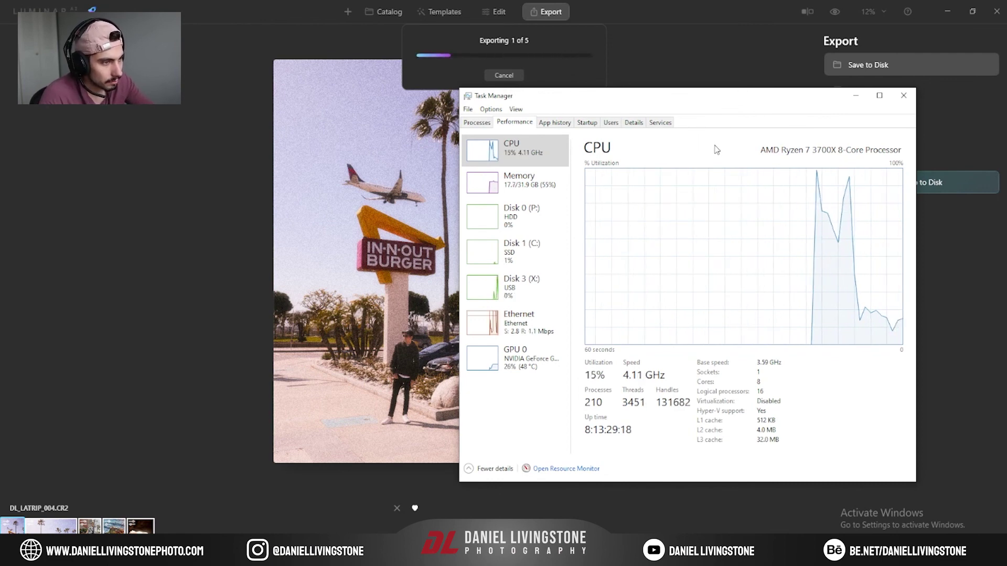
{"action": "left_click", "coordinate": [477, 122]}
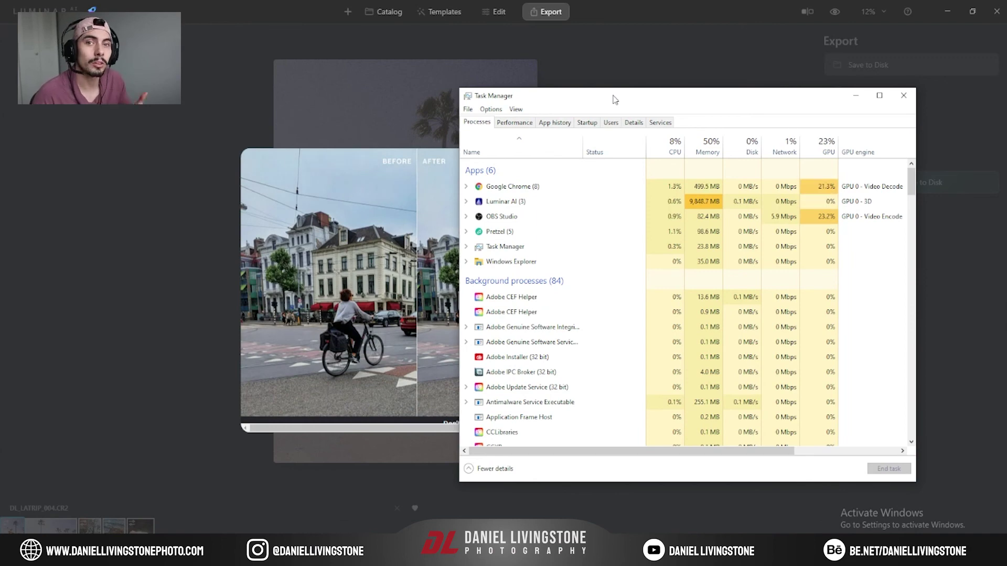
{"action": "left_click", "coordinate": [903, 95]}
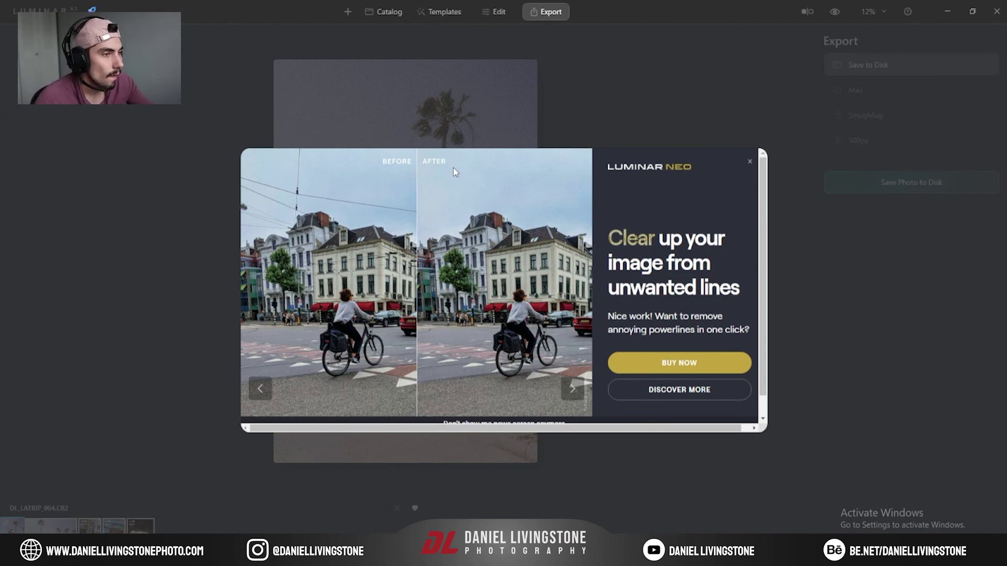
{"action": "left_click", "coordinate": [749, 161]}
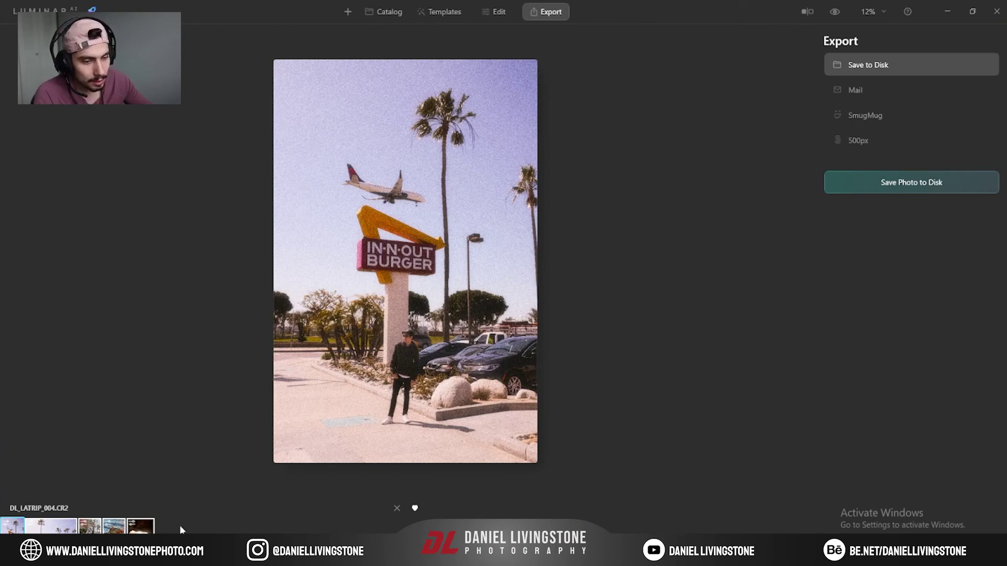
{"action": "left_click", "coordinate": [140, 527]}
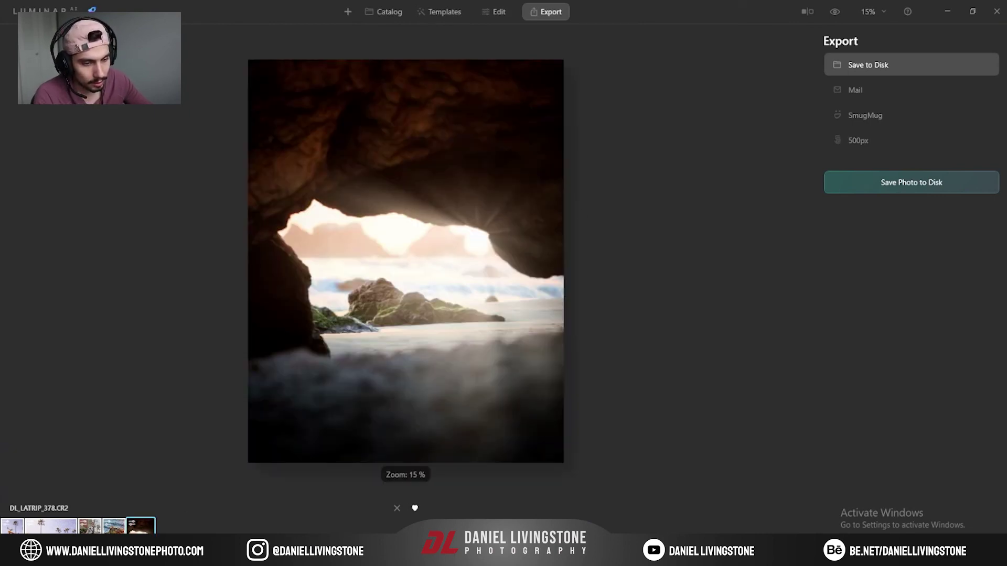
{"action": "right_click", "coordinate": [147, 529]}
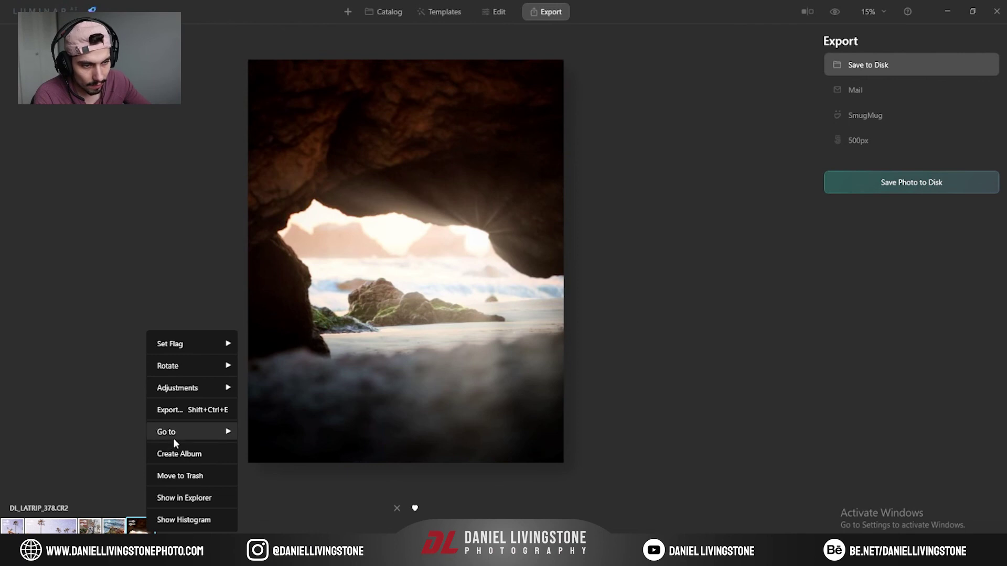
{"action": "mouse_move", "coordinate": [173, 440]}
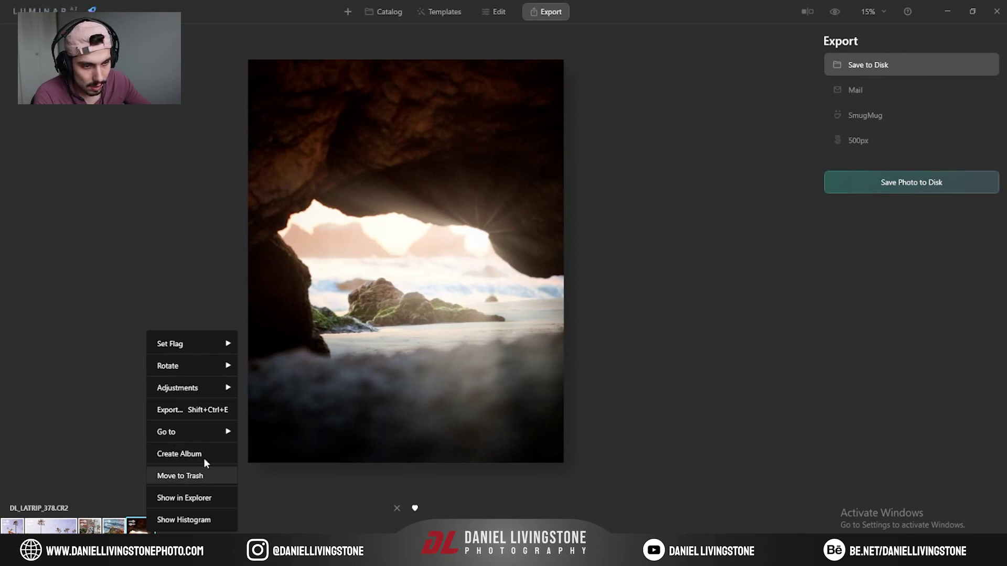
{"action": "mouse_move", "coordinate": [204, 392]}
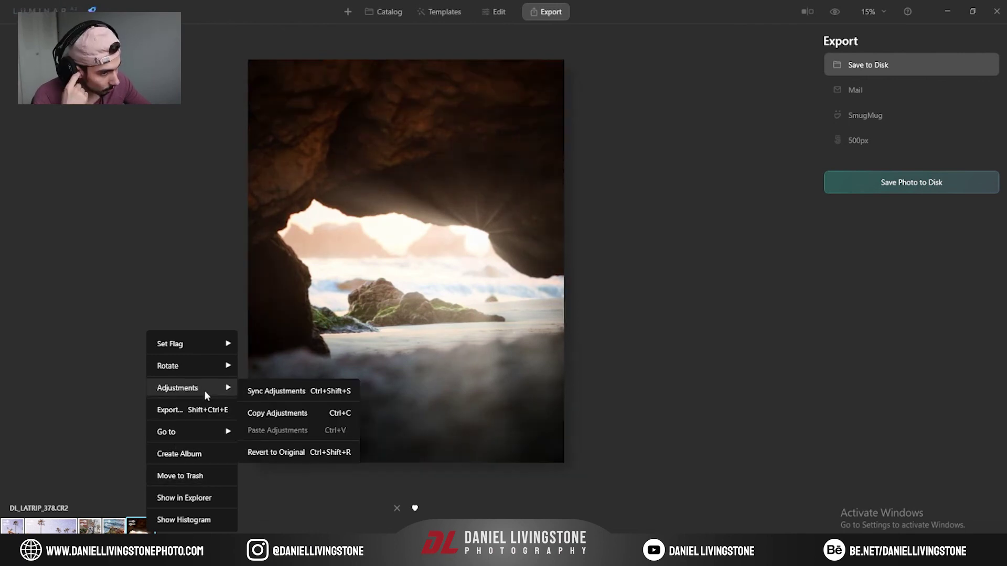
{"action": "mouse_move", "coordinate": [204, 371]}
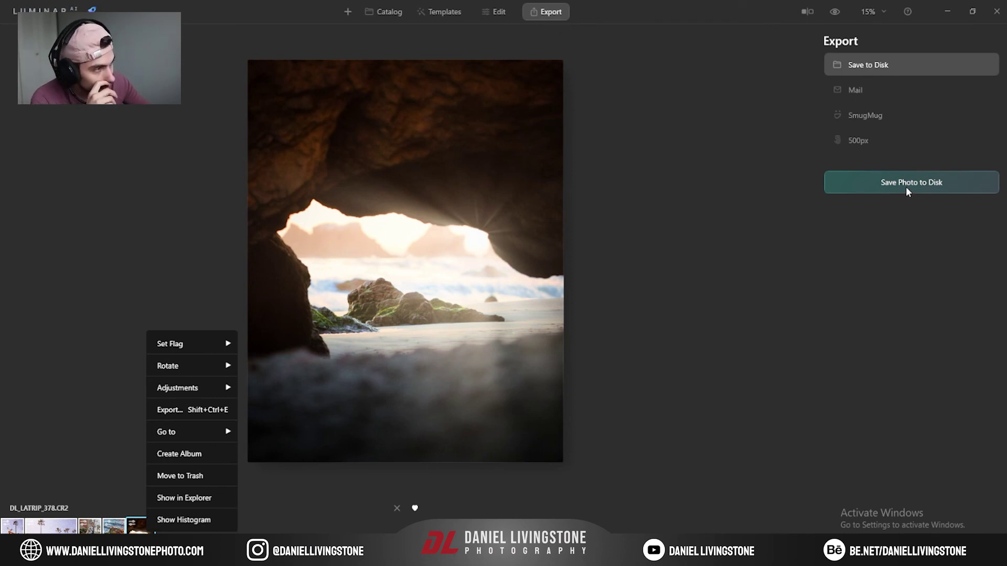
{"action": "left_click", "coordinate": [494, 14]}
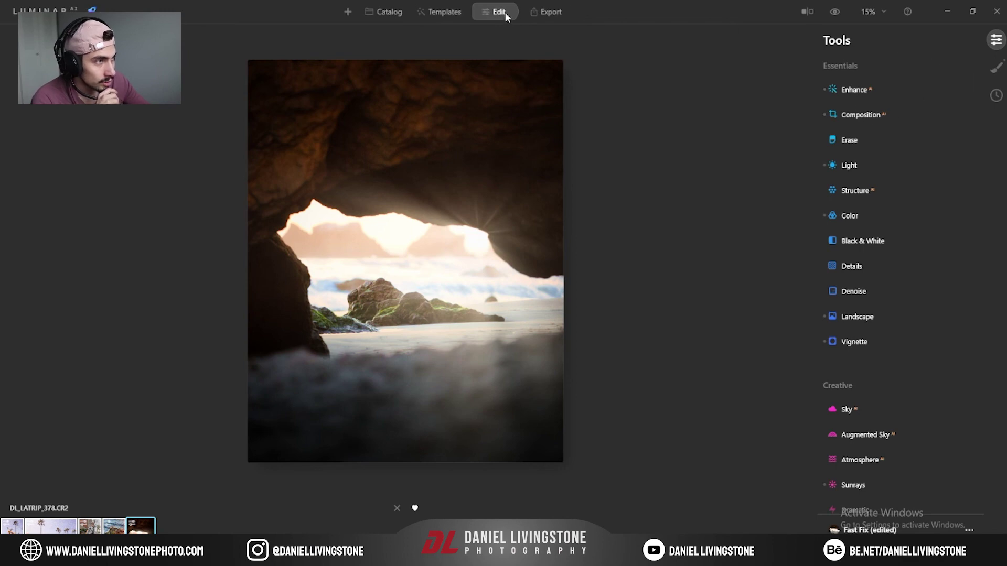
{"action": "left_click", "coordinate": [536, 13]}
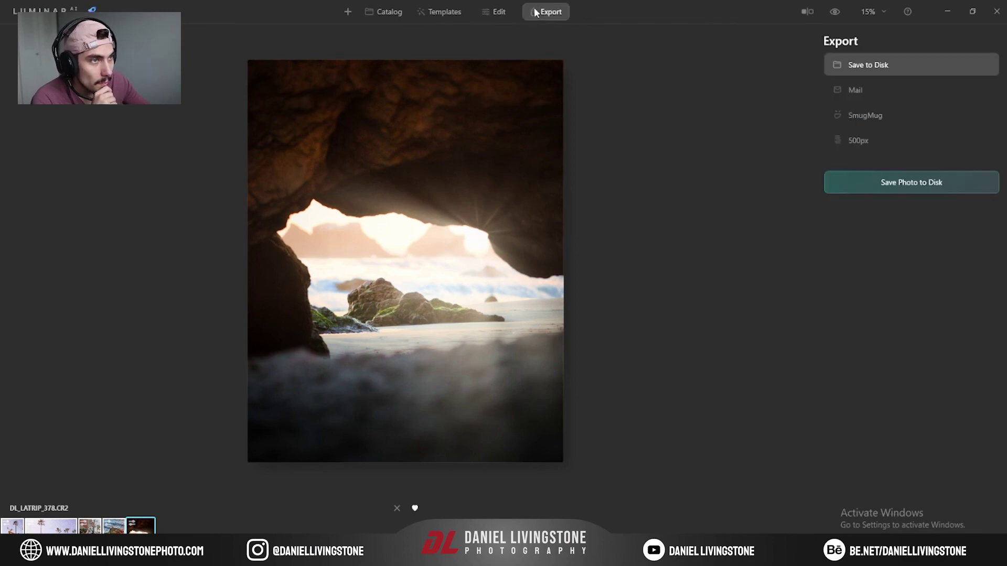
Return to the catalog's favorites and open the export settings for the sea cave photo.
{"action": "left_click", "coordinate": [389, 12]}
{"action": "right_click", "coordinate": [109, 385]}
{"action": "left_click", "coordinate": [264, 381]}
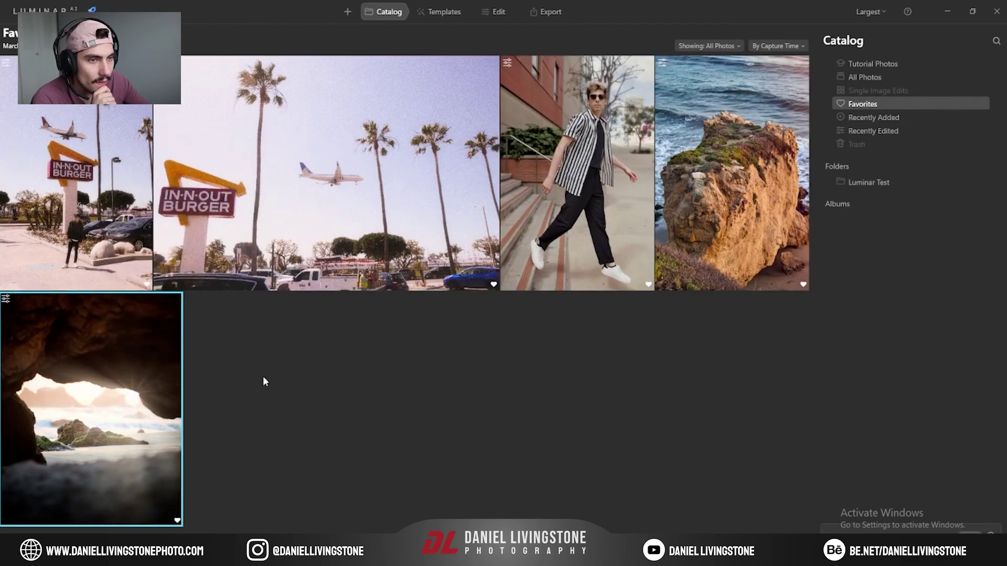
{"action": "right_click", "coordinate": [149, 386]}
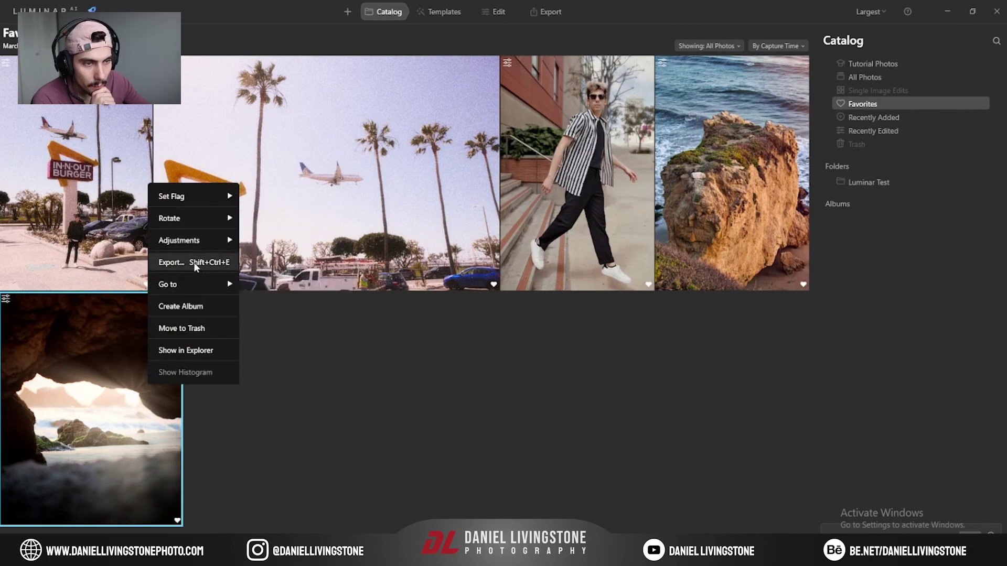
{"action": "mouse_move", "coordinate": [194, 252]}
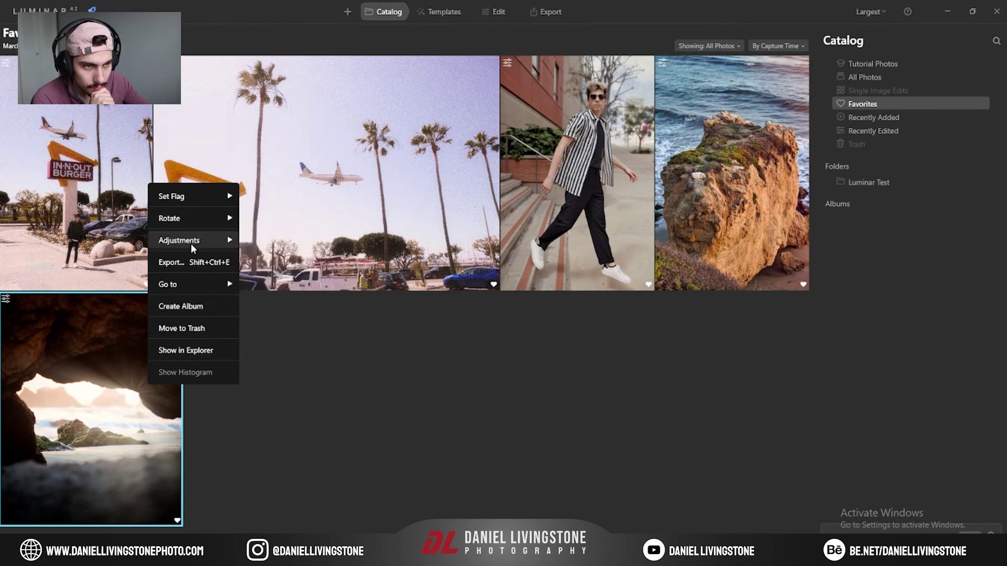
{"action": "left_click", "coordinate": [209, 262]}
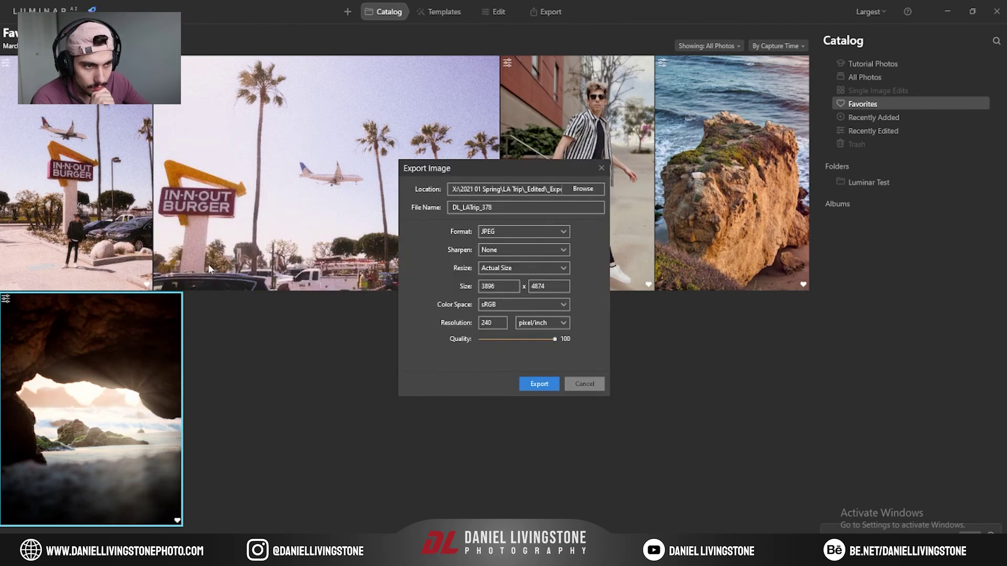
Export the sea cave photo in Photoshop format to the LA Trip\_Edited folder and turn off the promotional news screen.
{"action": "left_click", "coordinate": [583, 189]}
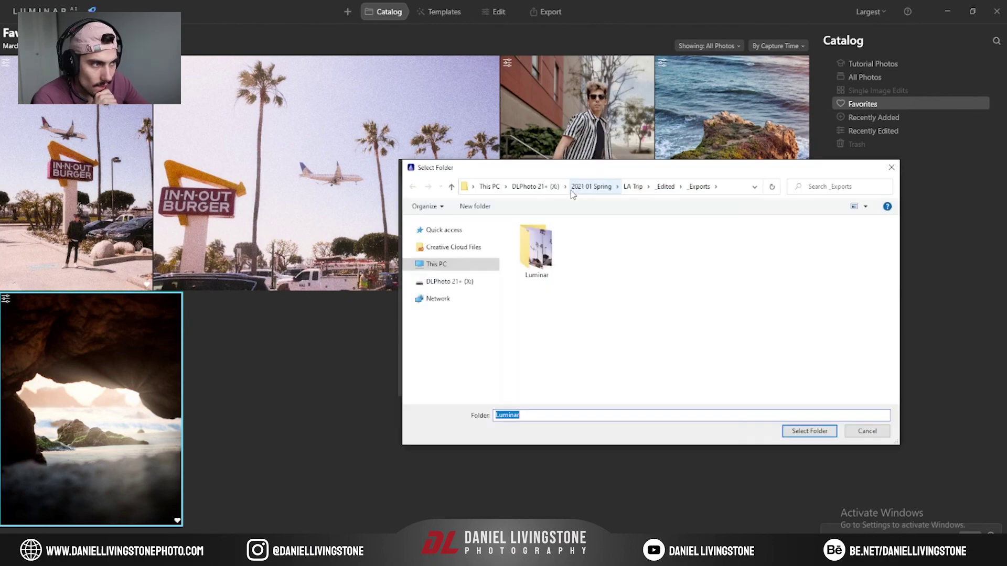
{"action": "left_click", "coordinate": [663, 187]}
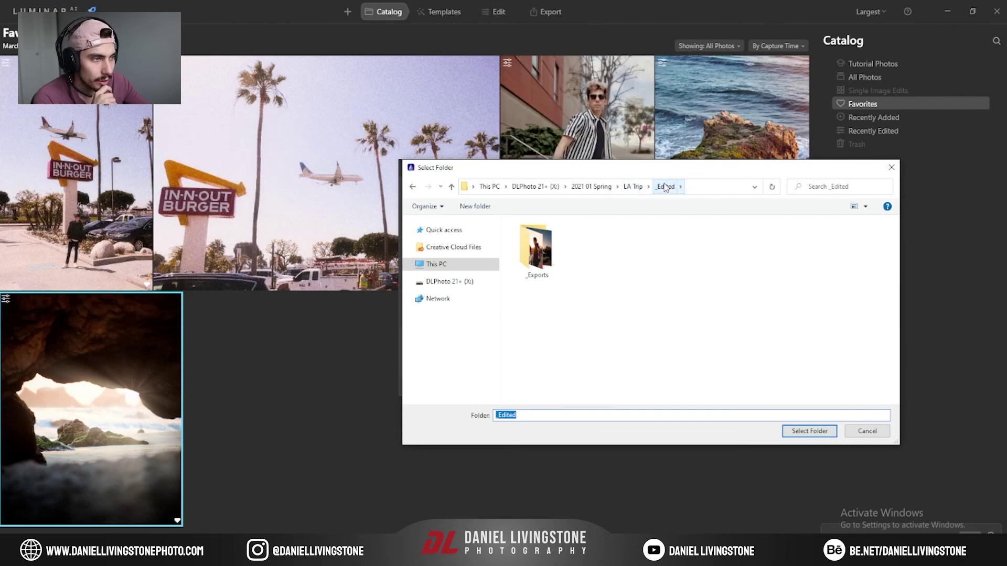
{"action": "left_click", "coordinate": [795, 432]}
{"action": "left_click", "coordinate": [519, 232]}
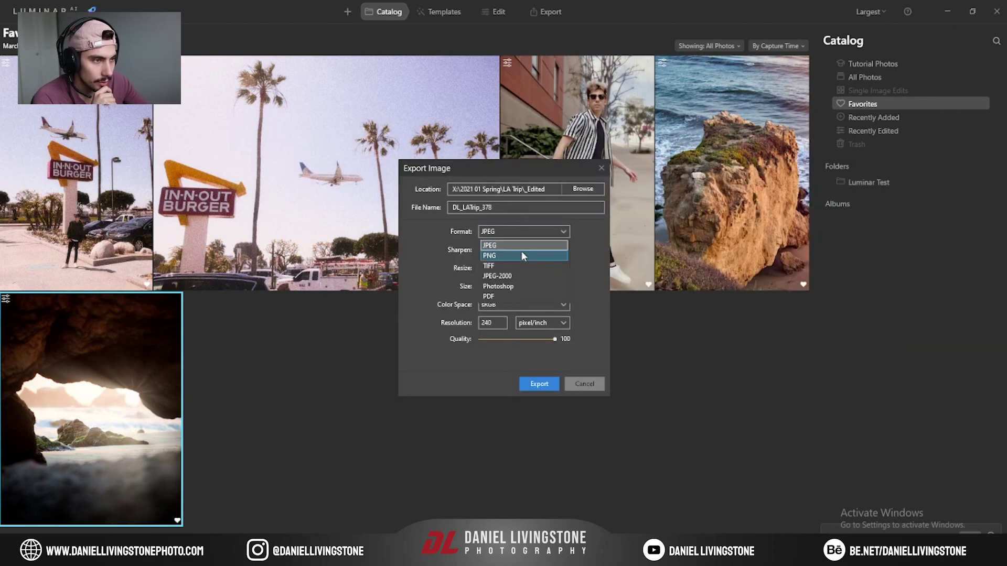
{"action": "left_click", "coordinate": [518, 284]}
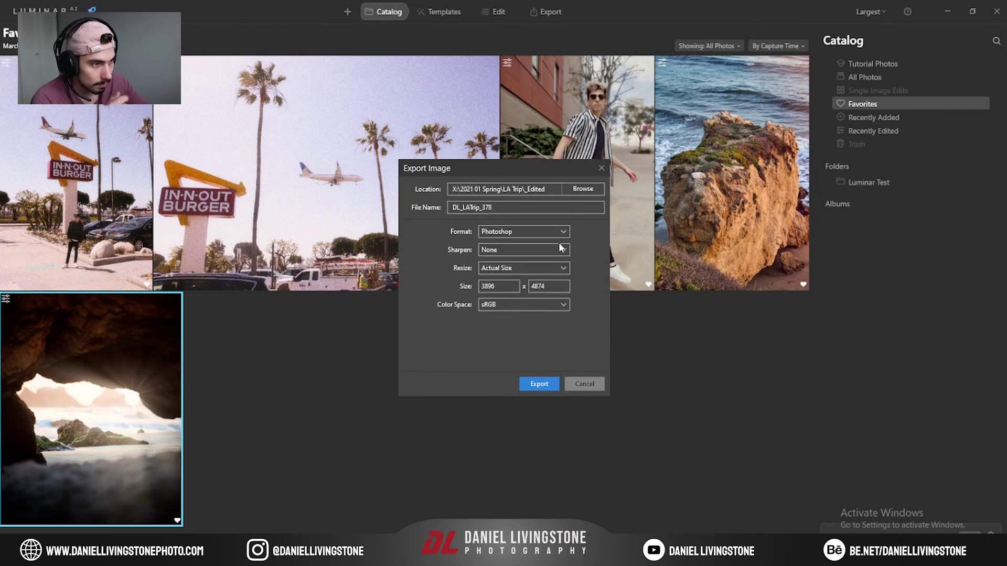
{"action": "left_click", "coordinate": [539, 384]}
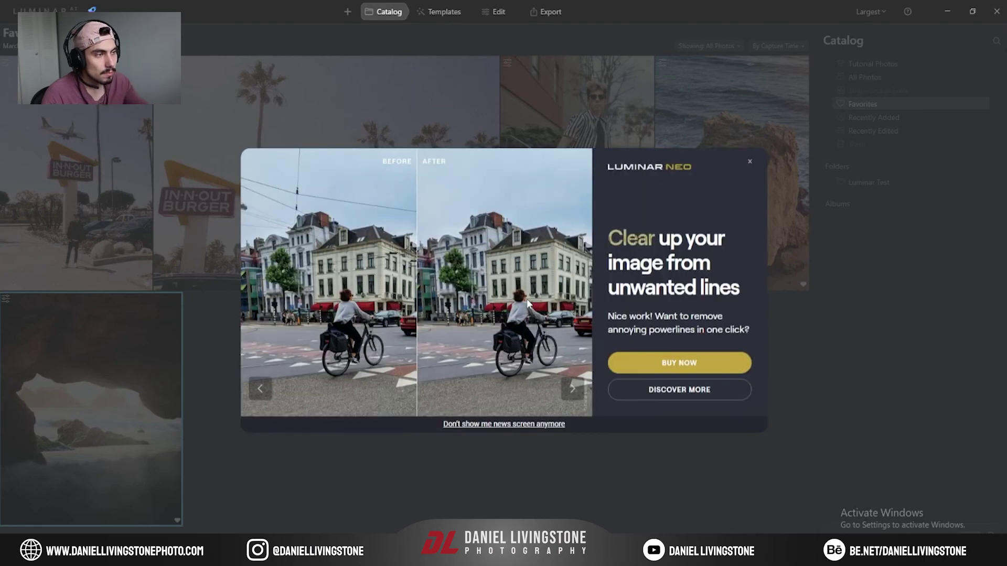
{"action": "left_click", "coordinate": [491, 425]}
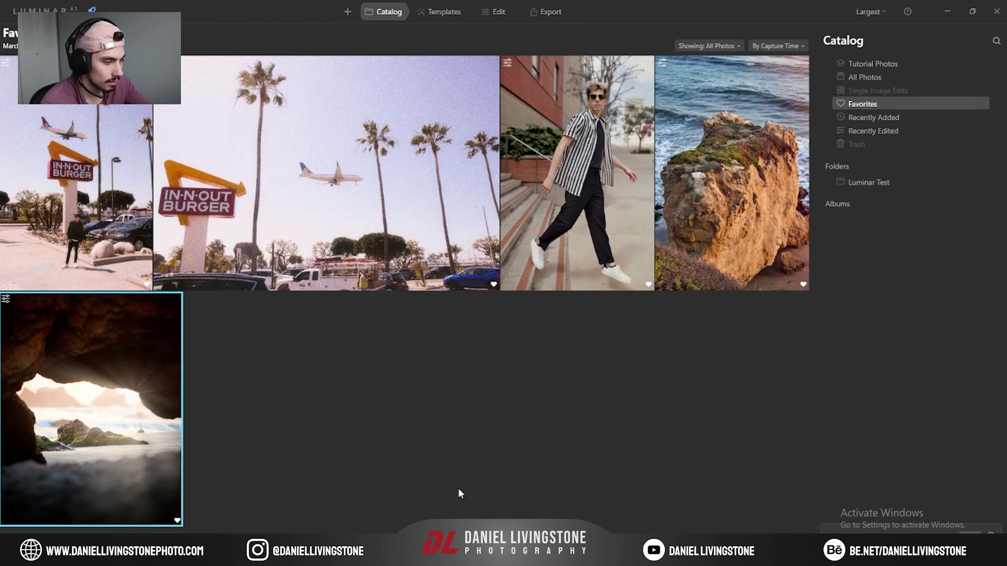
Switch to File Explorer to inspect the _Edited folder, and view the sea cave photo enlarged in Luminar AI.
{"action": "key", "text": "alt+Tab"}
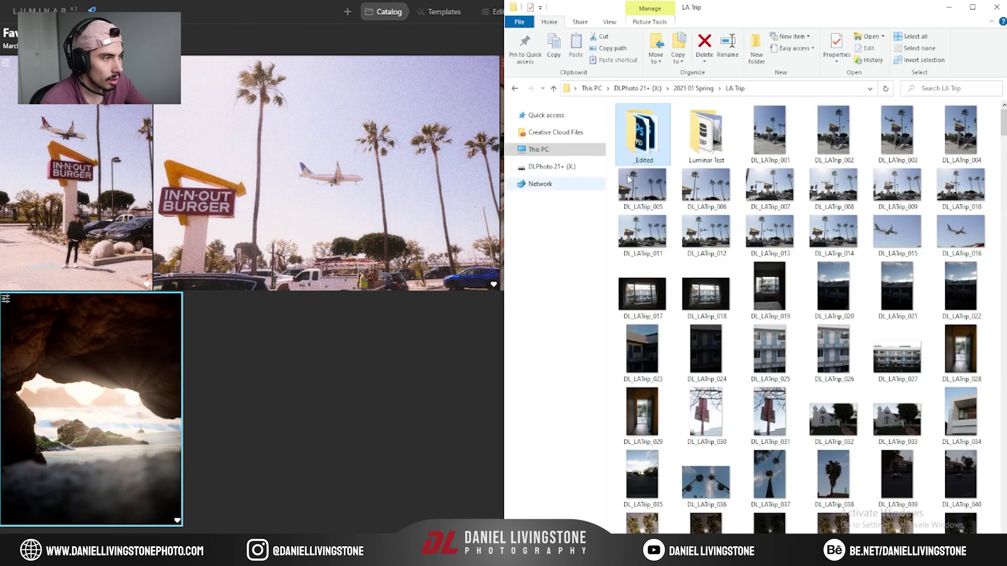
{"action": "double_click", "coordinate": [639, 141]}
{"action": "left_click", "coordinate": [154, 375]}
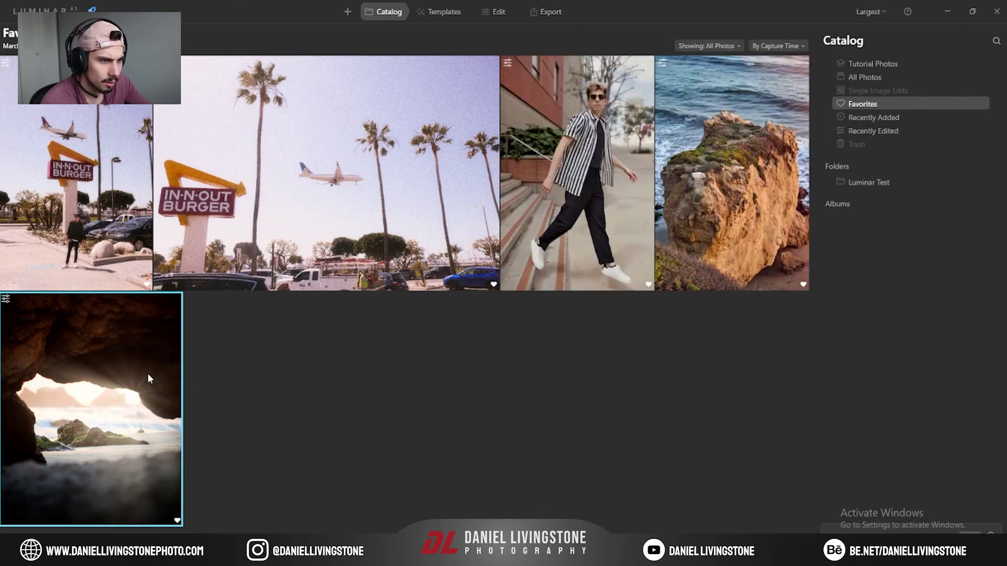
{"action": "double_click", "coordinate": [154, 376]}
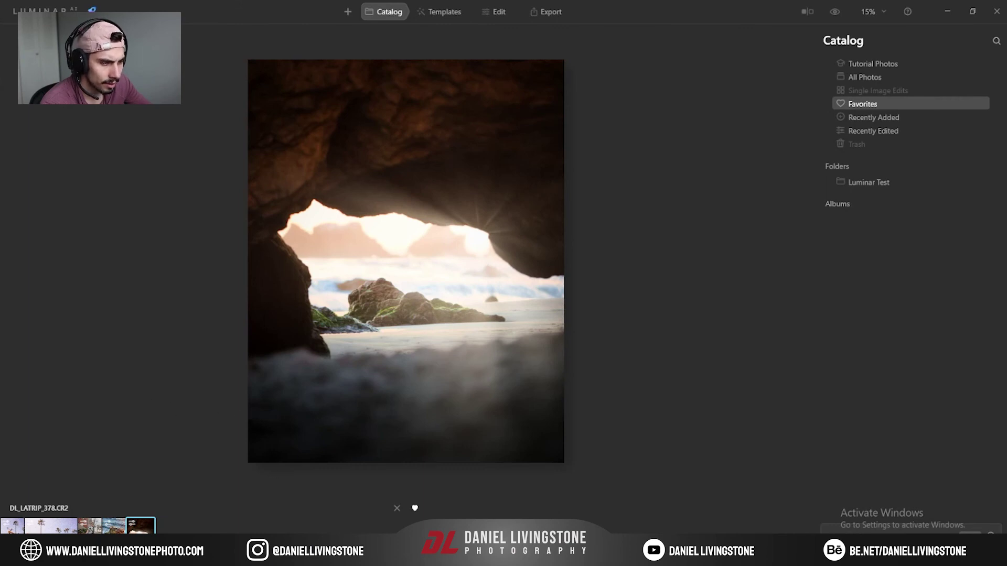
{"action": "key", "text": "alt+Tab"}
{"action": "double_click", "coordinate": [820, 140]}
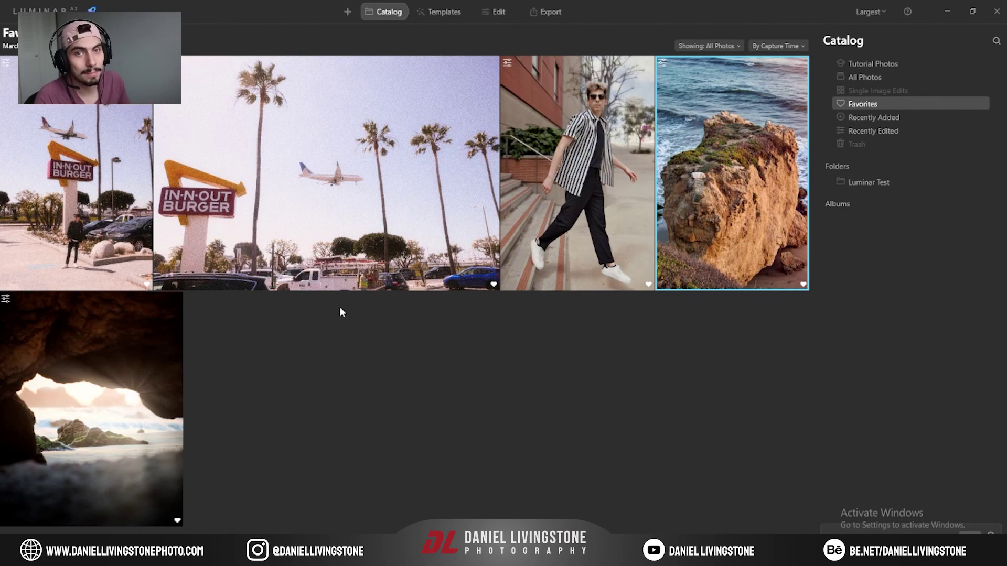
{"action": "key", "text": "alt+Tab"}
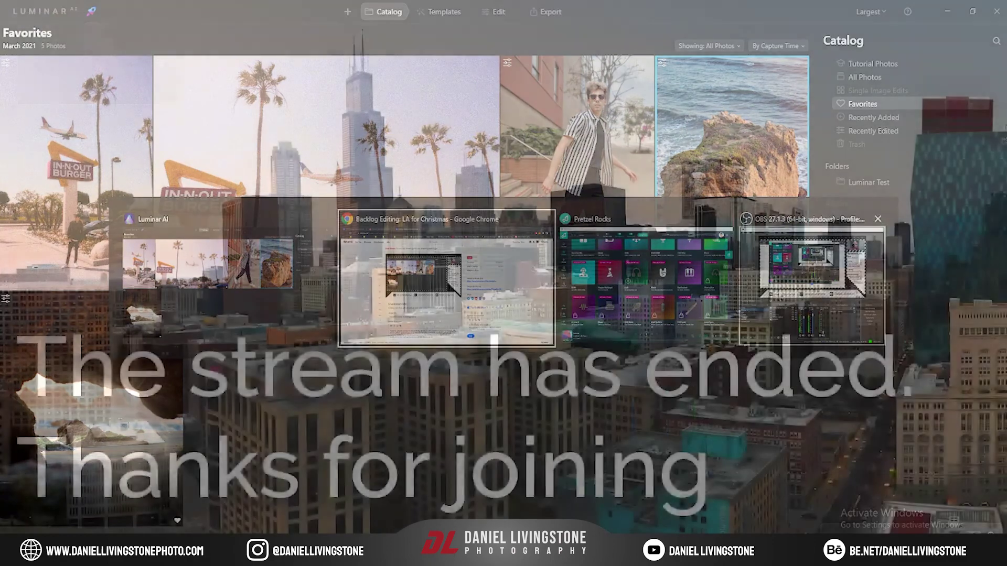